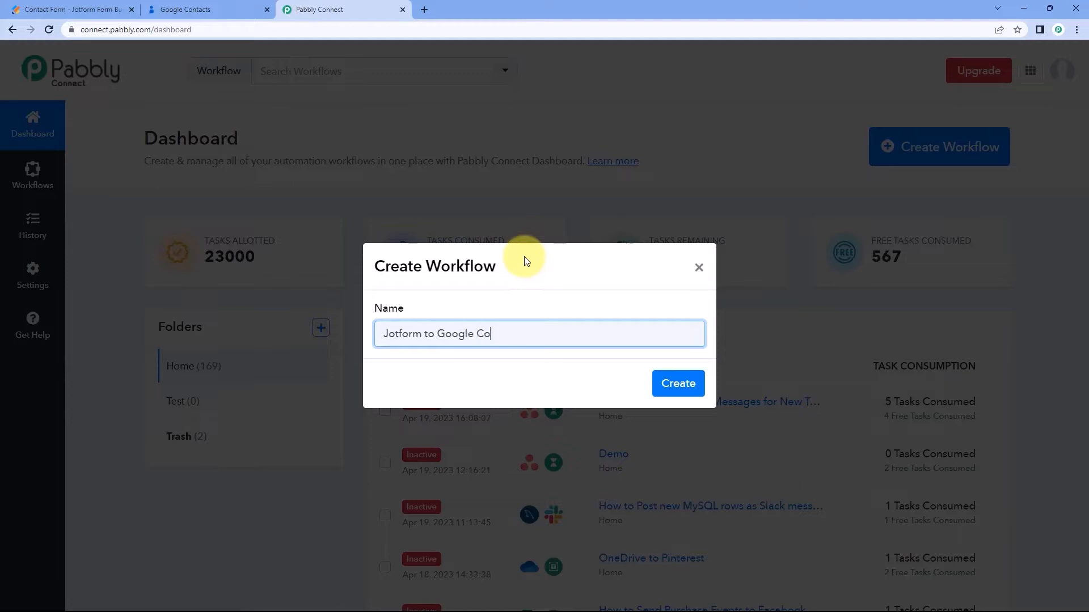
# Create the 'Jotform to Google Contacts' workflow and expand its trigger step's app grid.
pyautogui.click(677, 383)
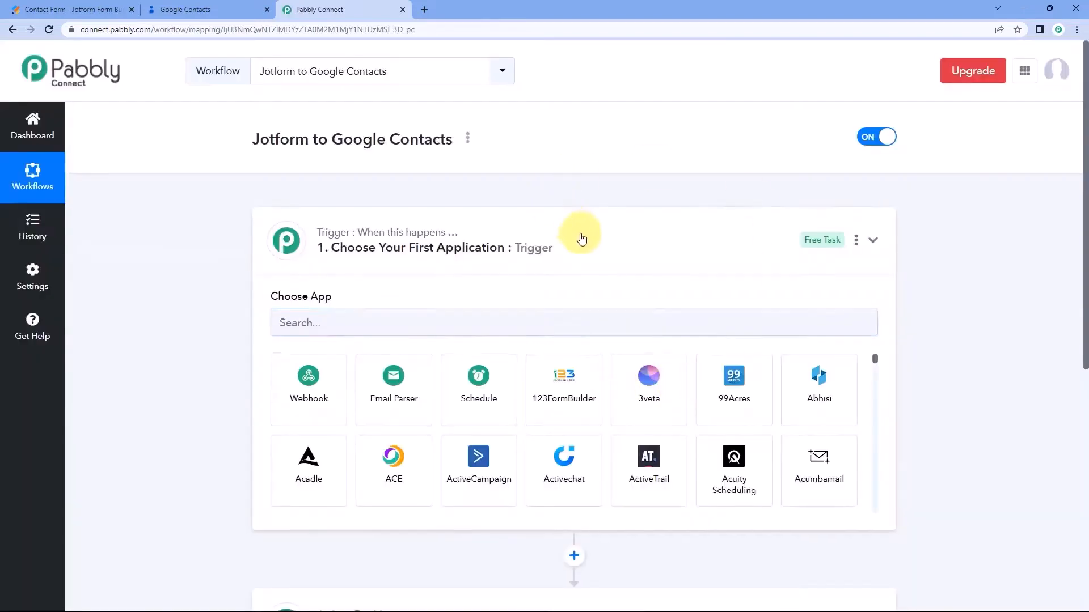
pyautogui.click(581, 238)
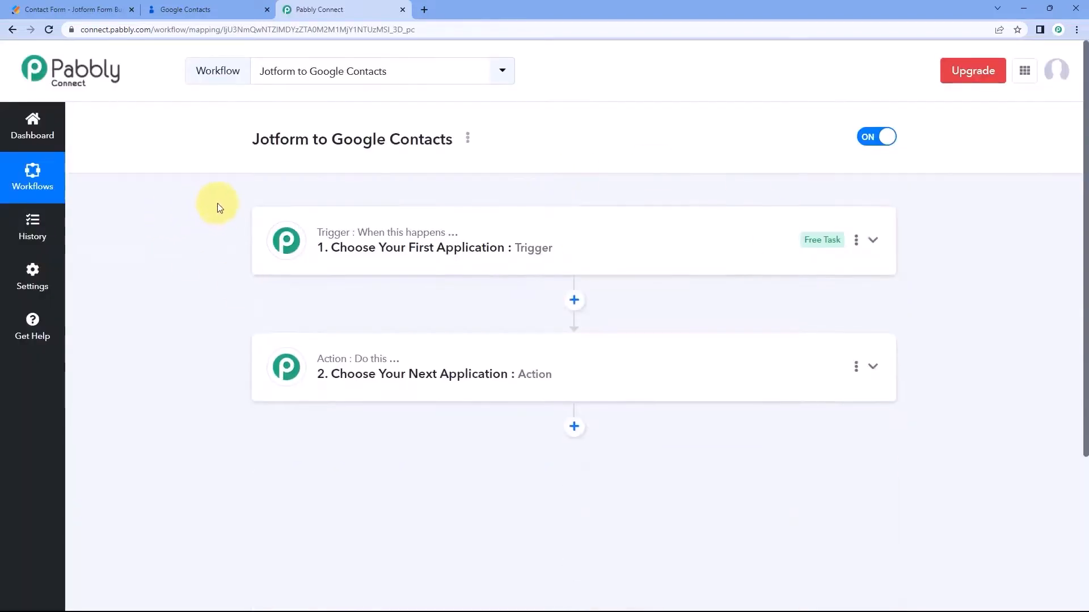
pyautogui.scroll(-1, 217, 203)
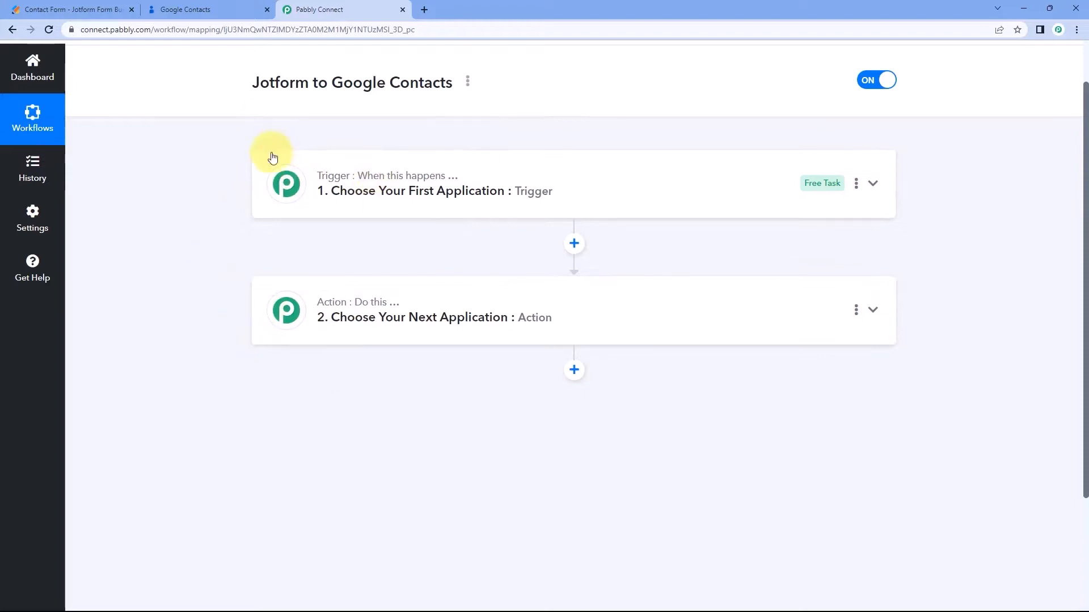
pyautogui.moveTo(360, 176)
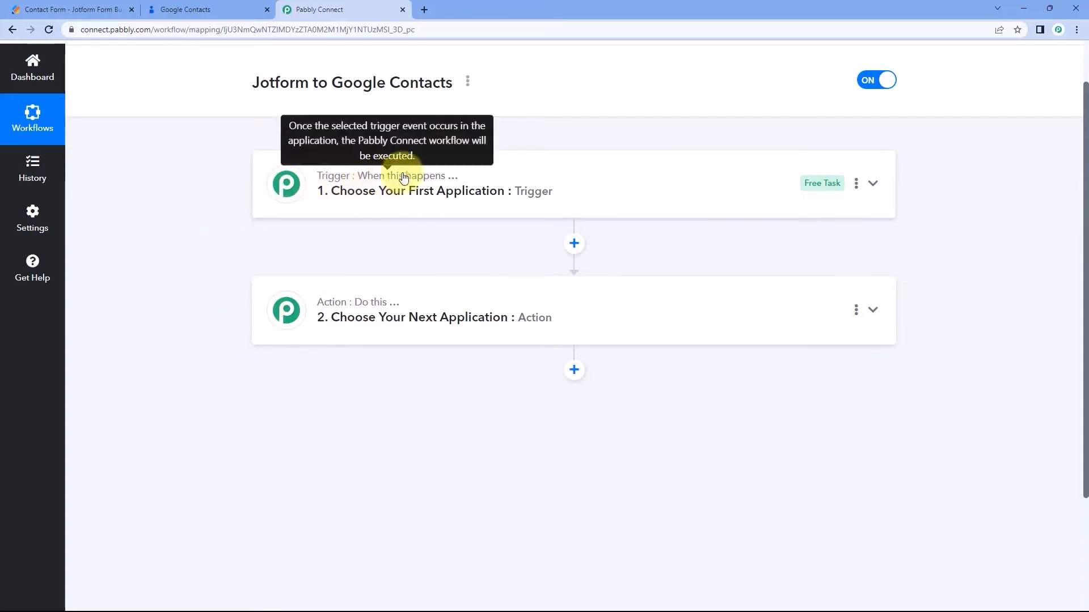
pyautogui.moveTo(324, 300)
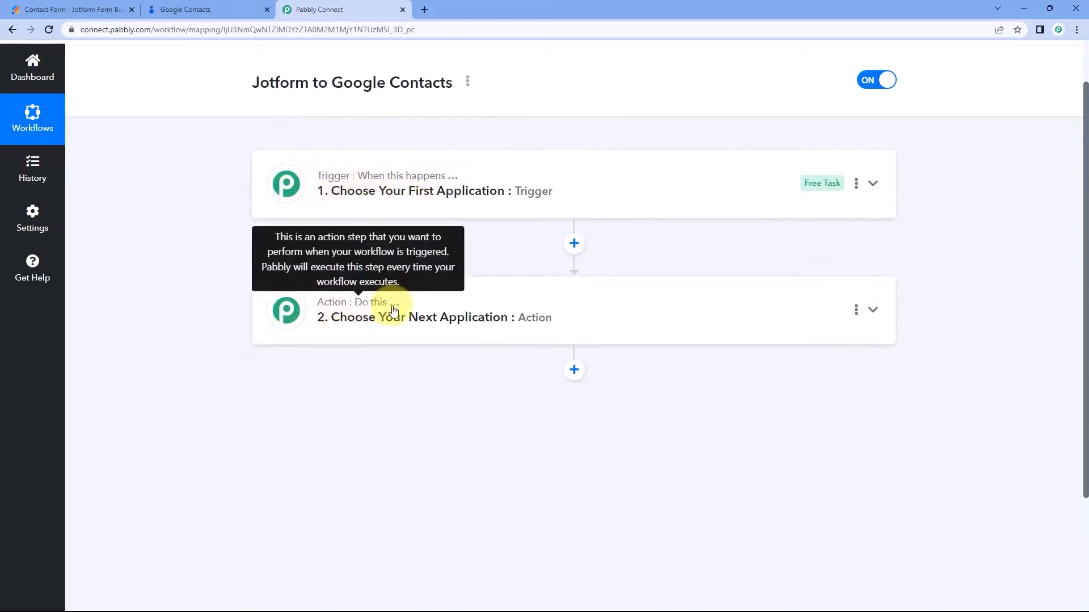
pyautogui.click(562, 180)
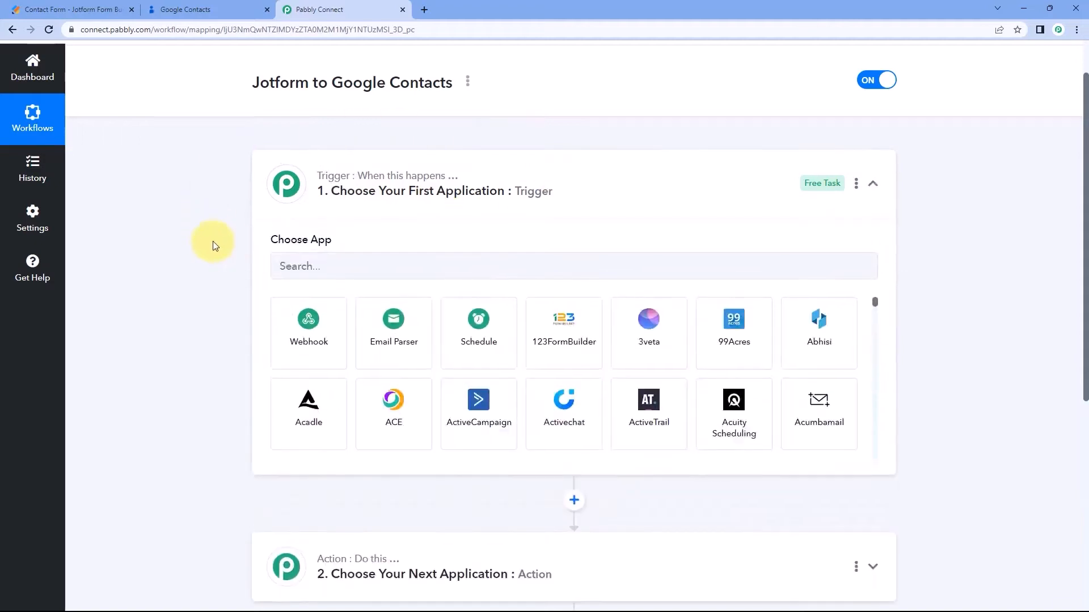
pyautogui.scroll(-2, 213, 243)
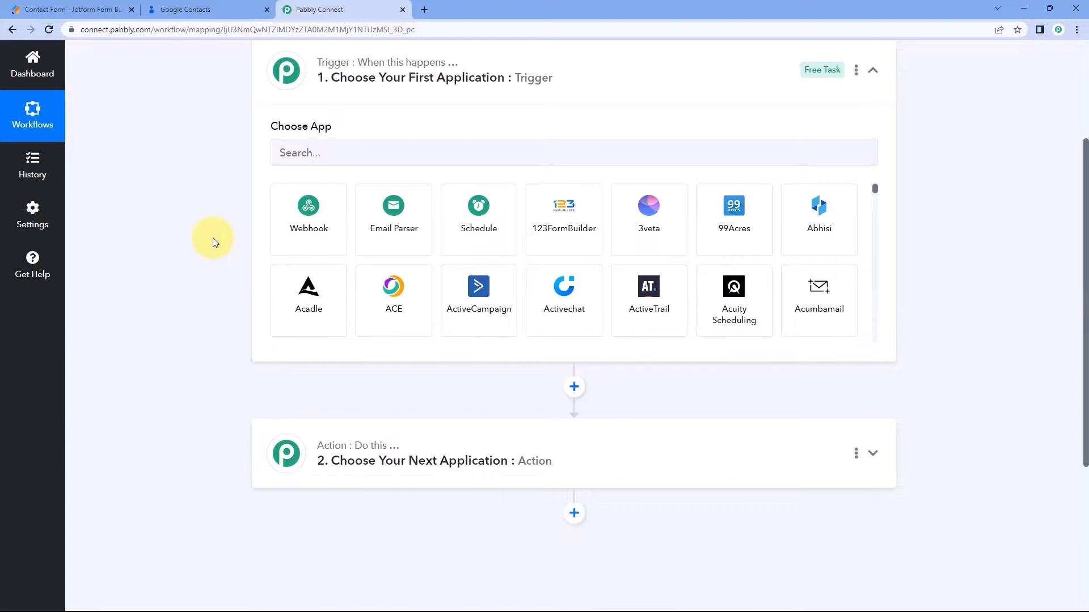
pyautogui.click(86, 9)
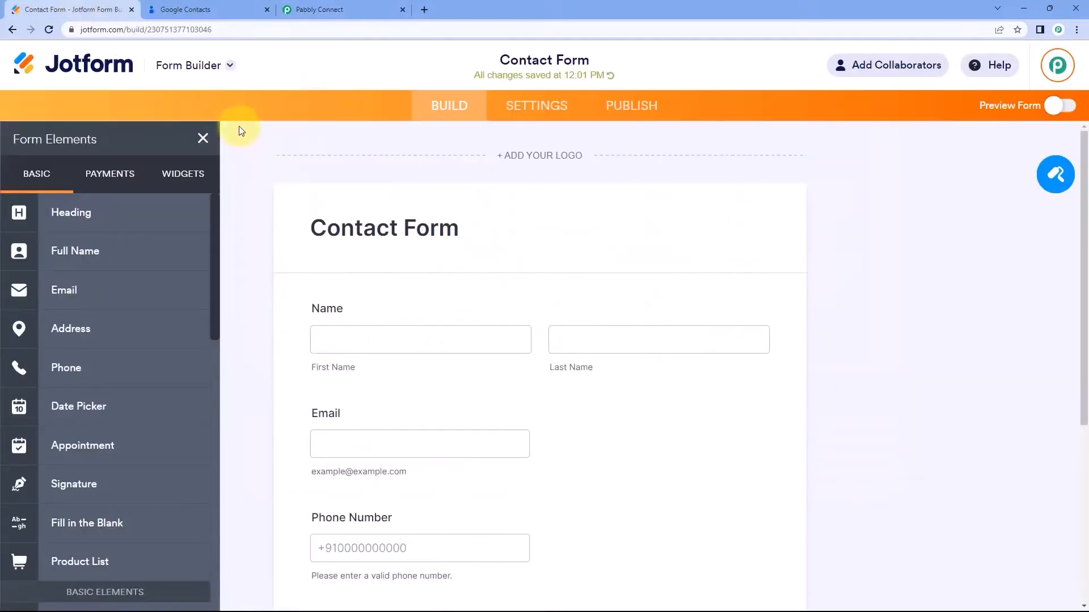
pyautogui.click(320, 9)
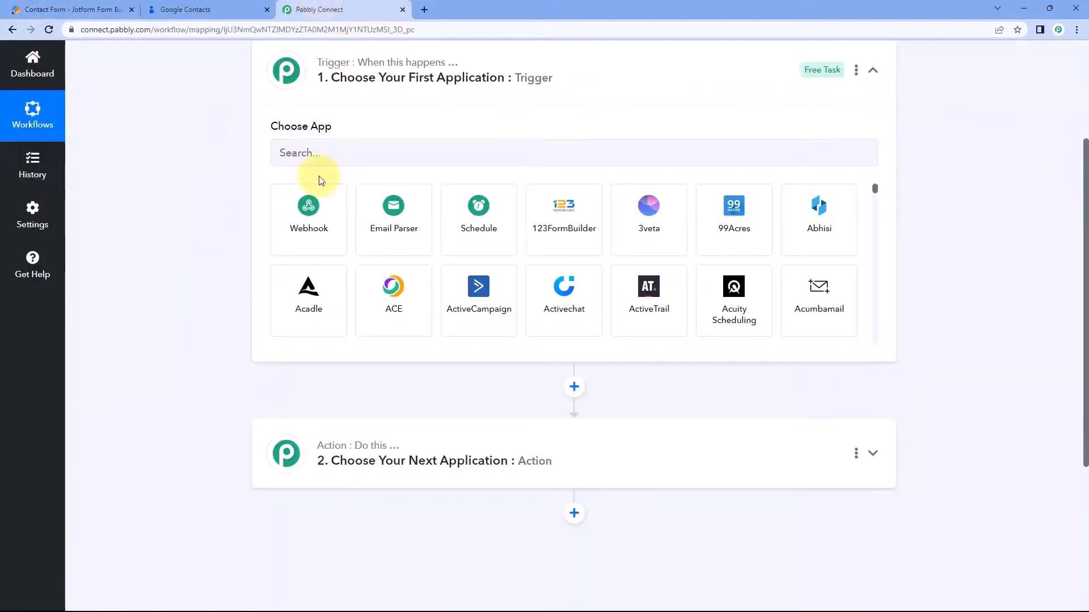
pyautogui.click(116, 13)
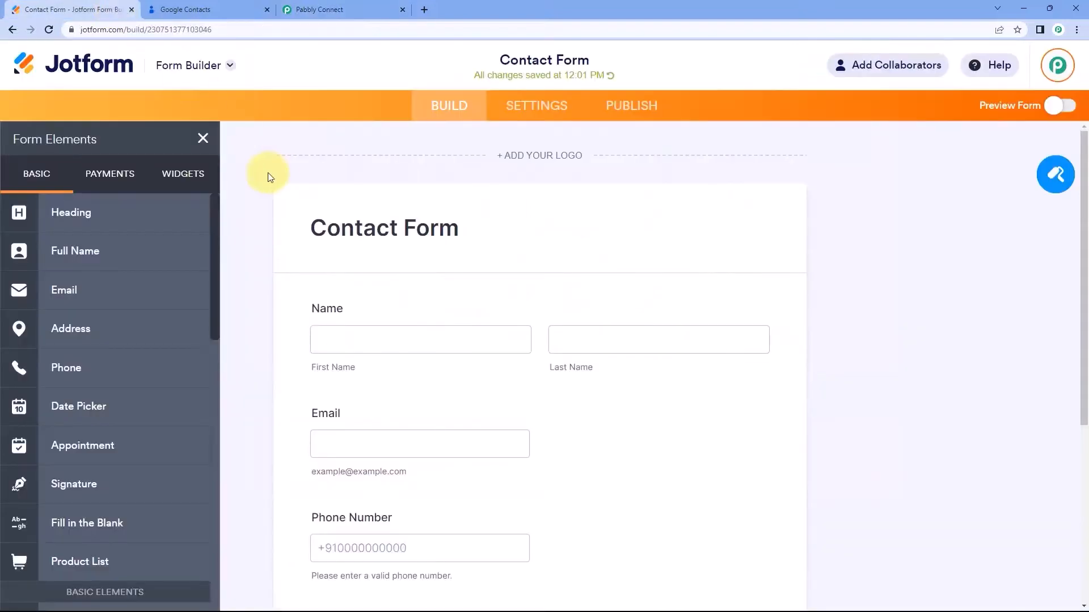
pyautogui.click(332, 9)
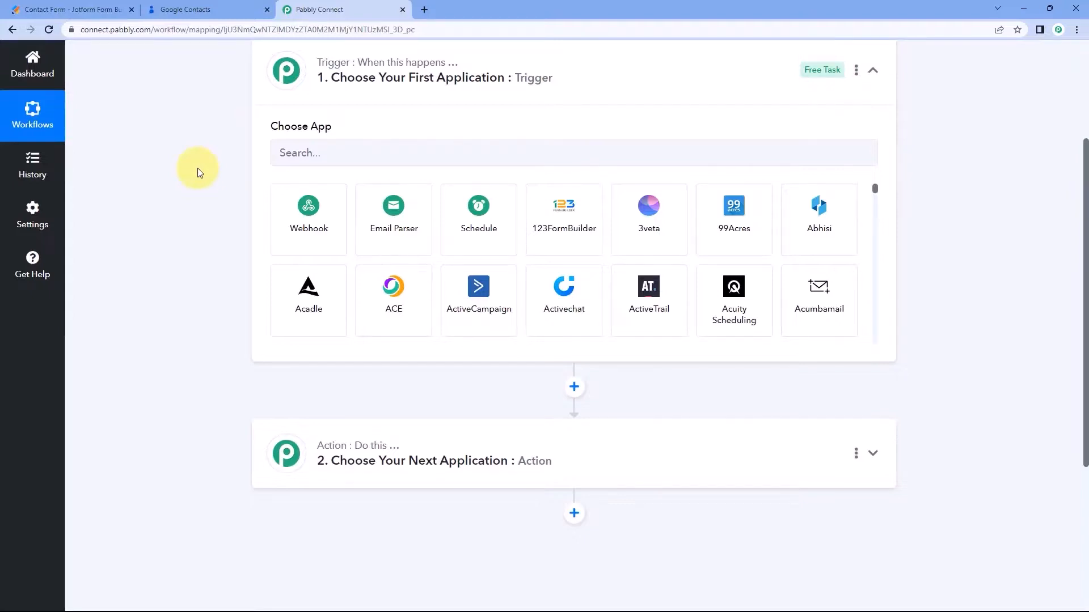
pyautogui.scroll(-2, 264, 115)
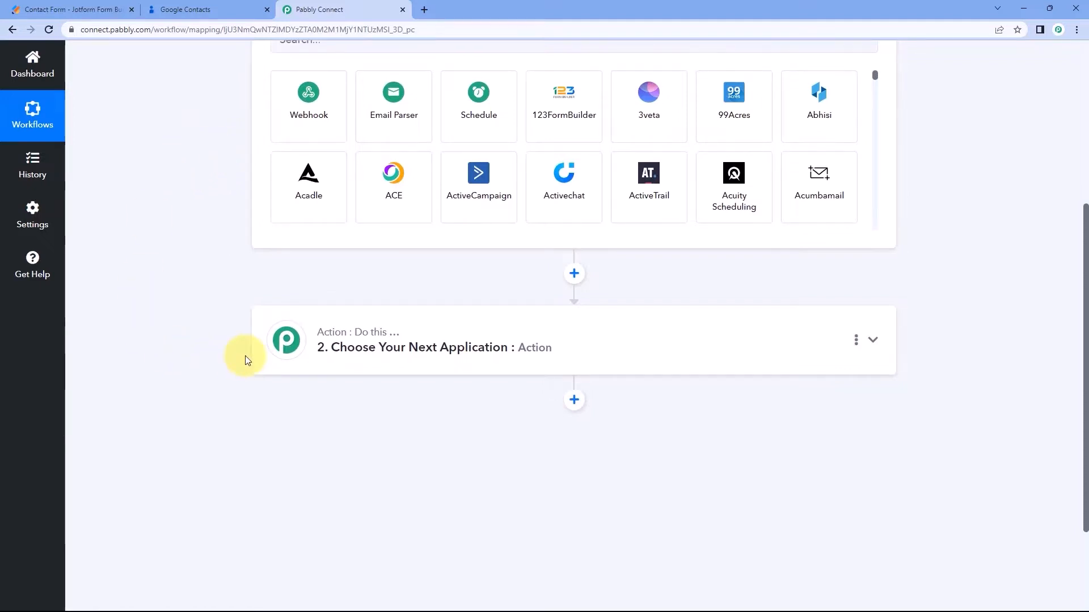
pyautogui.scroll(3, 209, 281)
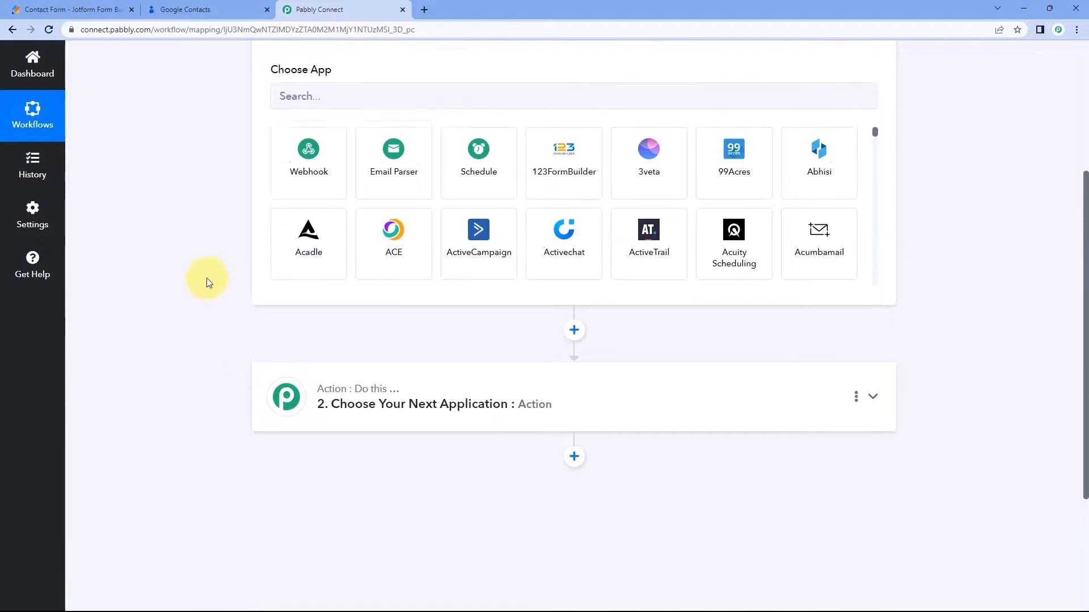
# Set the trigger app to JotForm with New Response as the trigger event.
pyautogui.click(310, 207)
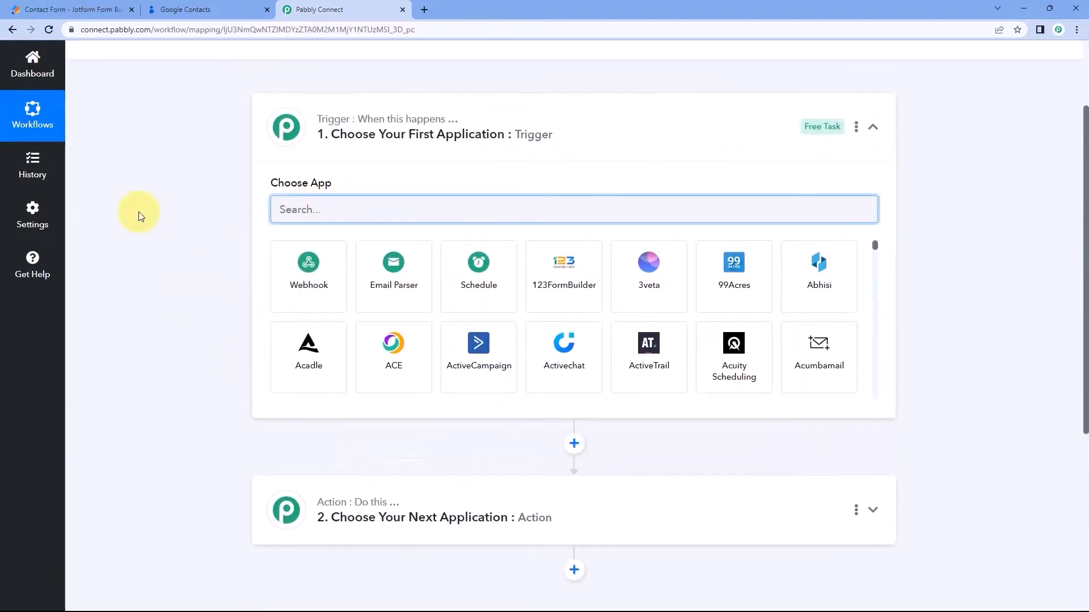
pyautogui.write('Jot')
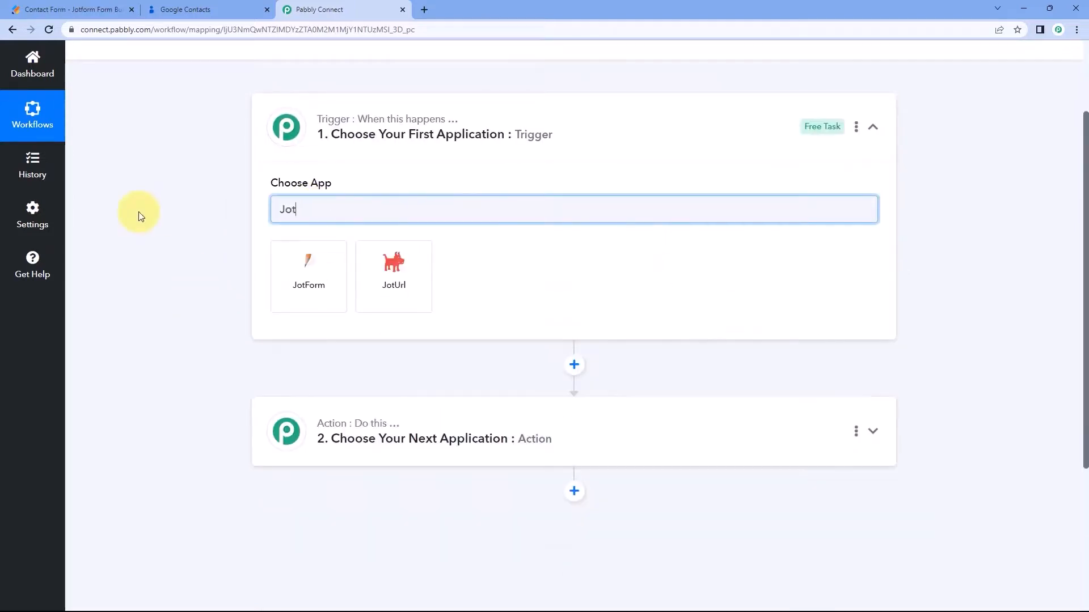
pyautogui.click(290, 273)
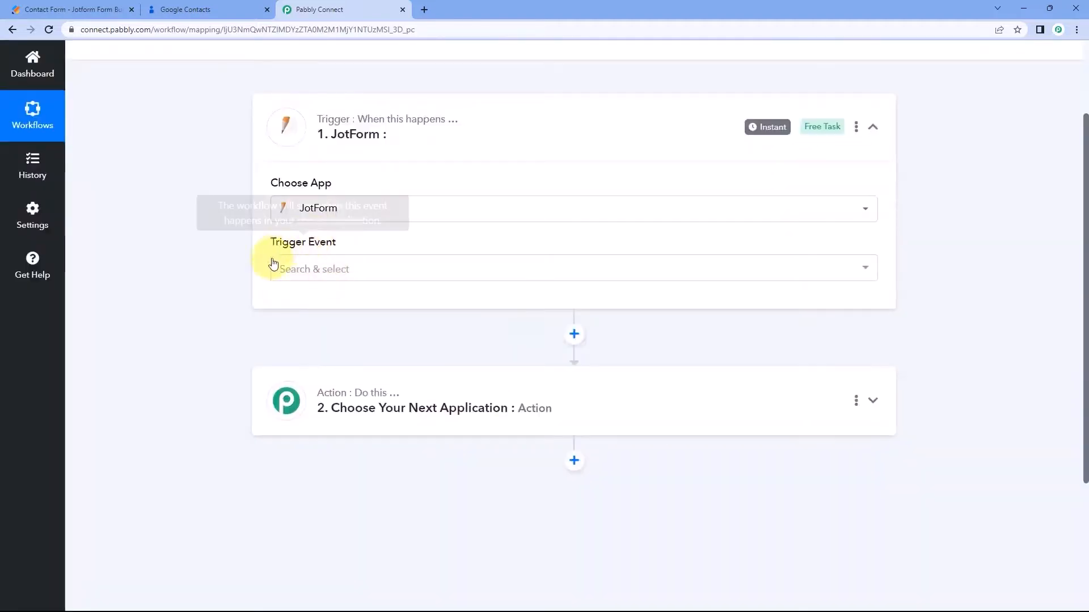
pyautogui.click(362, 268)
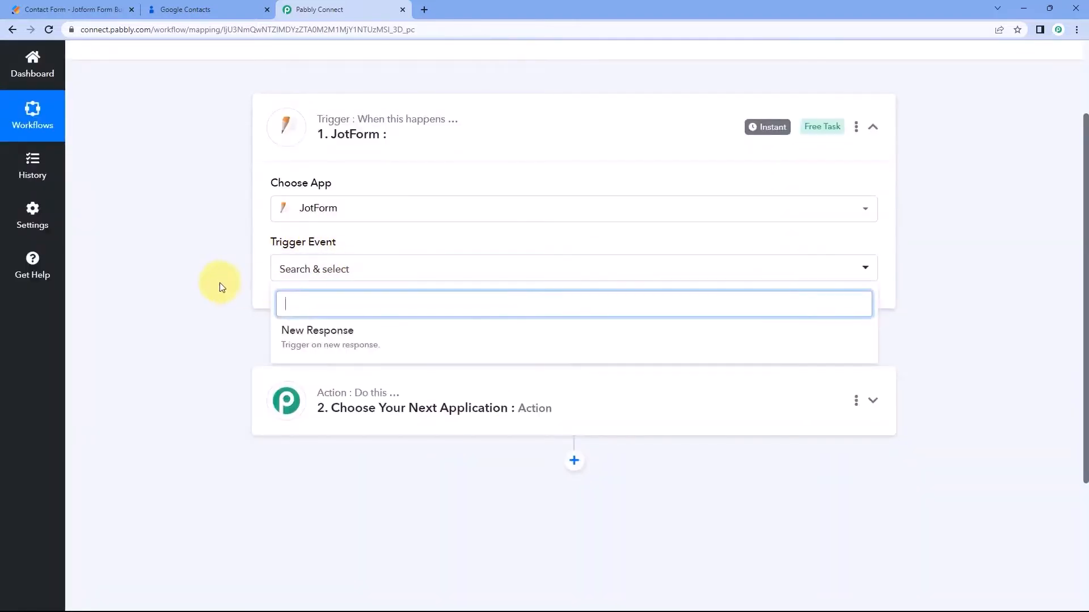
pyautogui.click(382, 338)
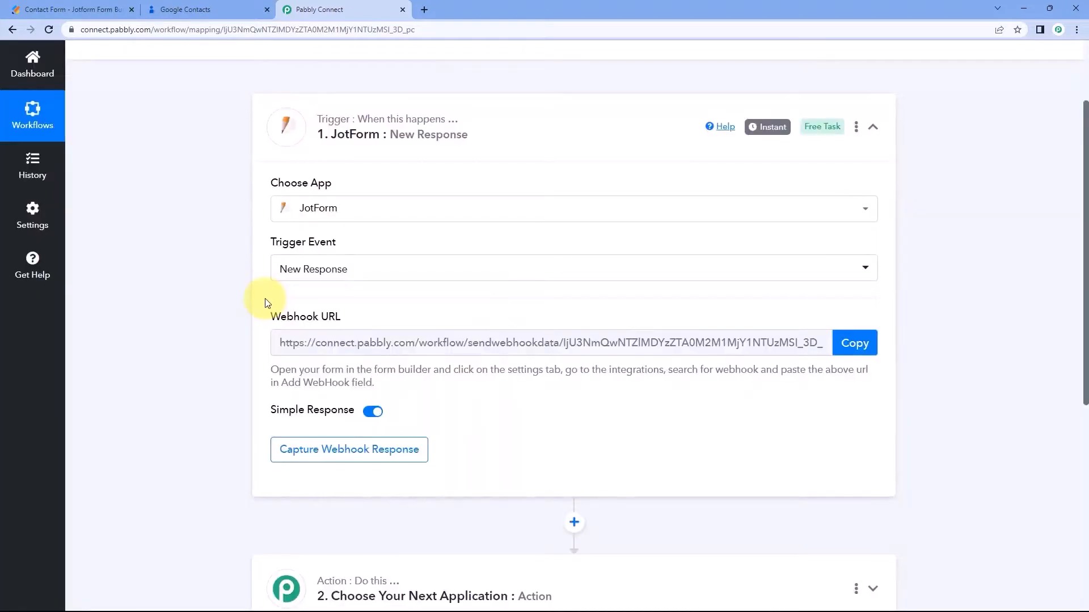
# Copy the JotForm trigger's webhook URL for use in the Jotform form.
pyautogui.moveTo(330, 328)
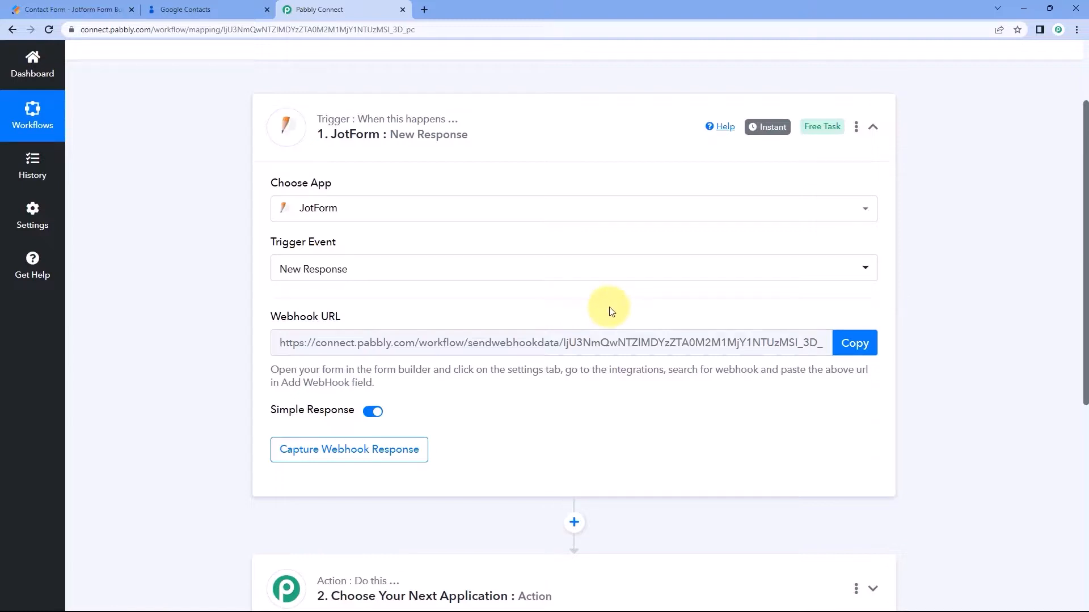
pyautogui.click(844, 339)
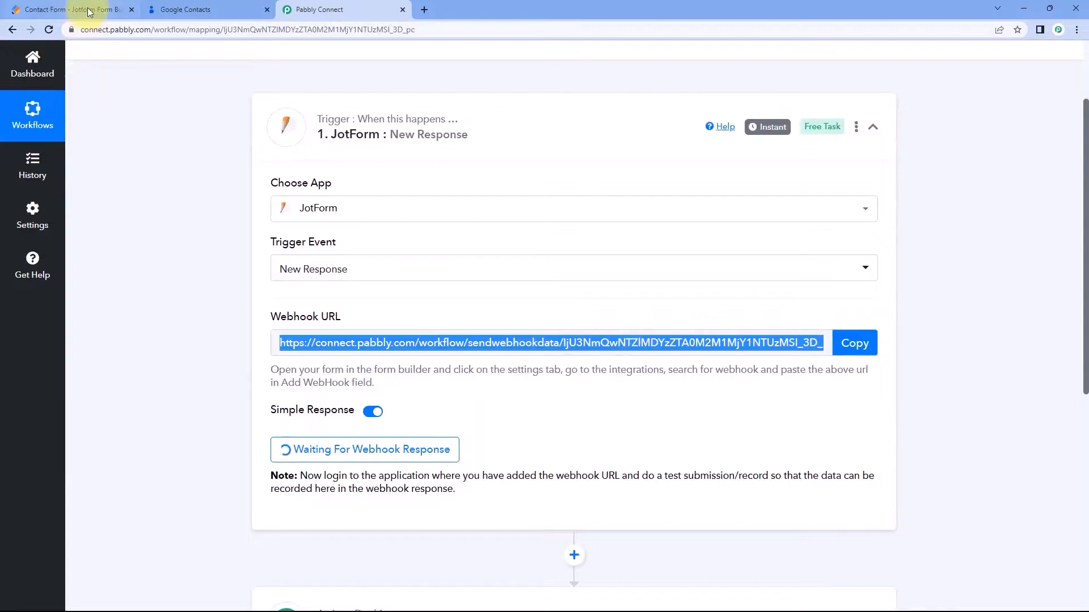
pyautogui.click(89, 13)
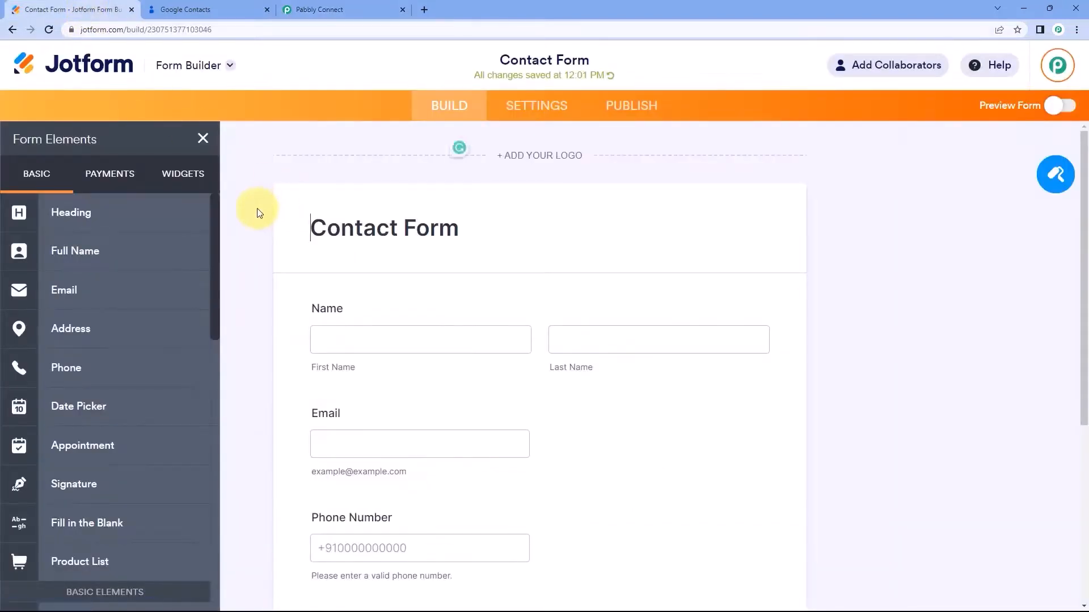
pyautogui.scroll(-2, 259, 211)
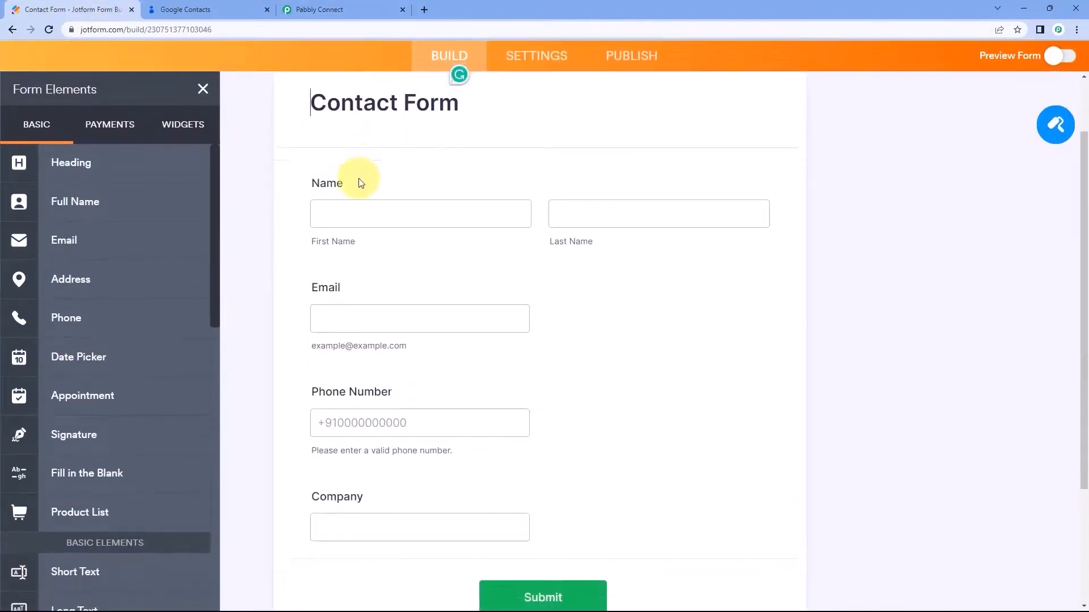
pyautogui.scroll(-1, 361, 183)
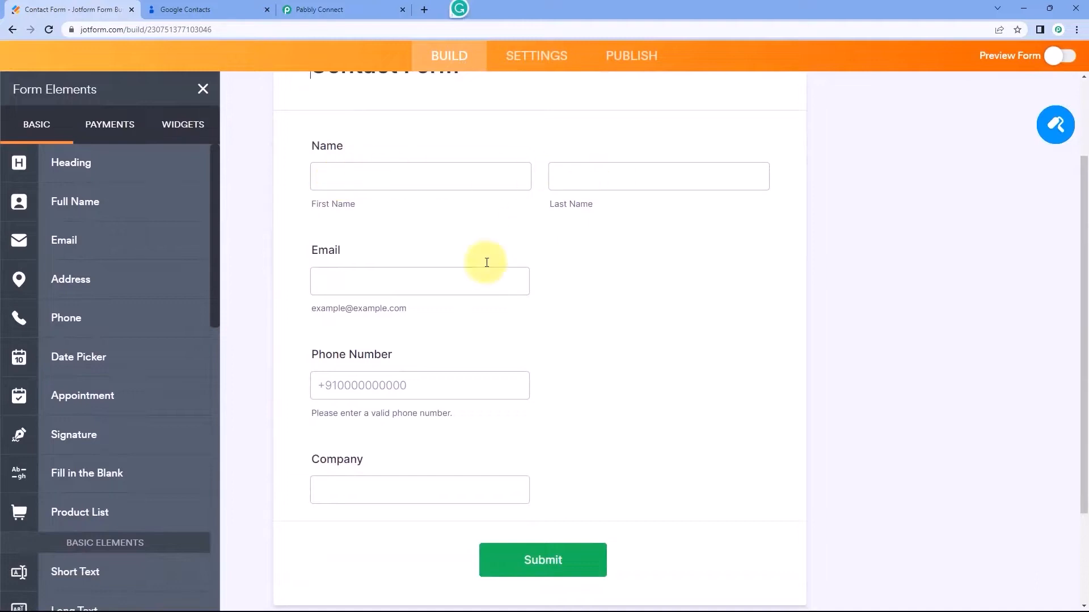
pyautogui.scroll(-1, 447, 382)
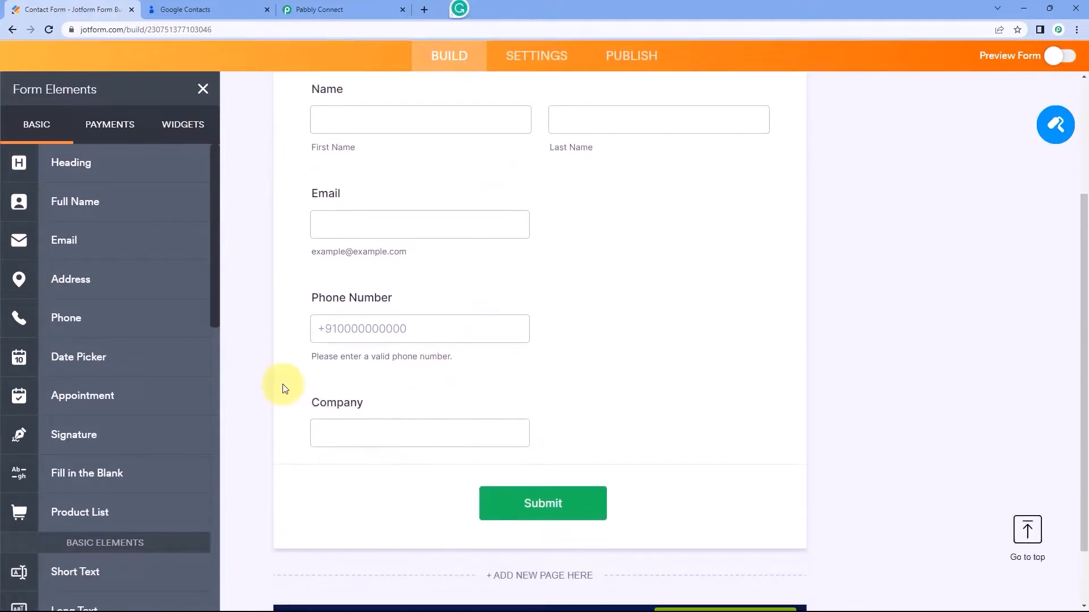
pyautogui.scroll(4, 283, 385)
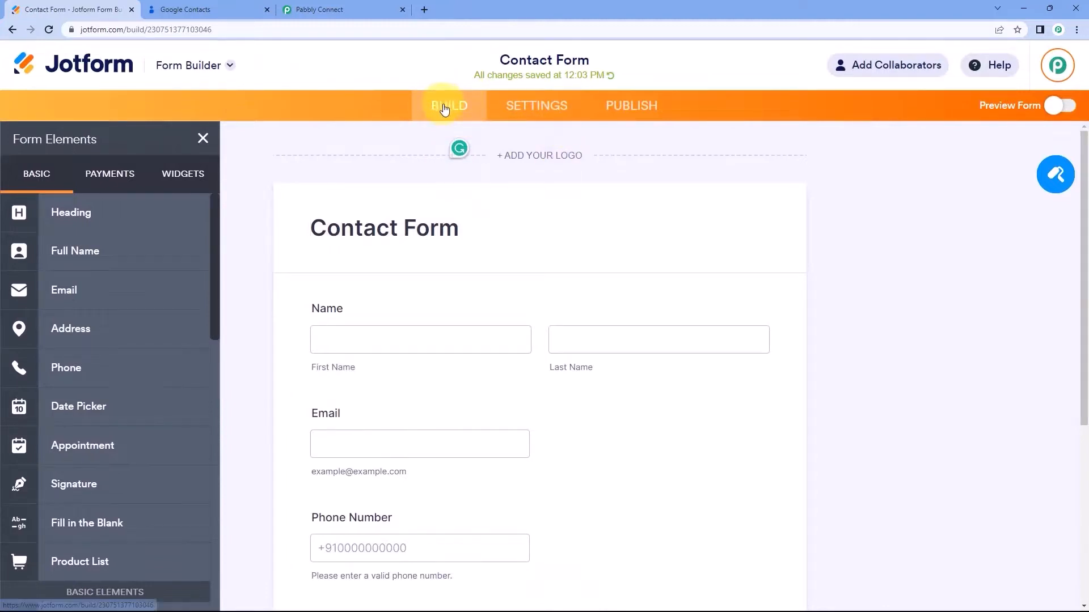
pyautogui.click(531, 112)
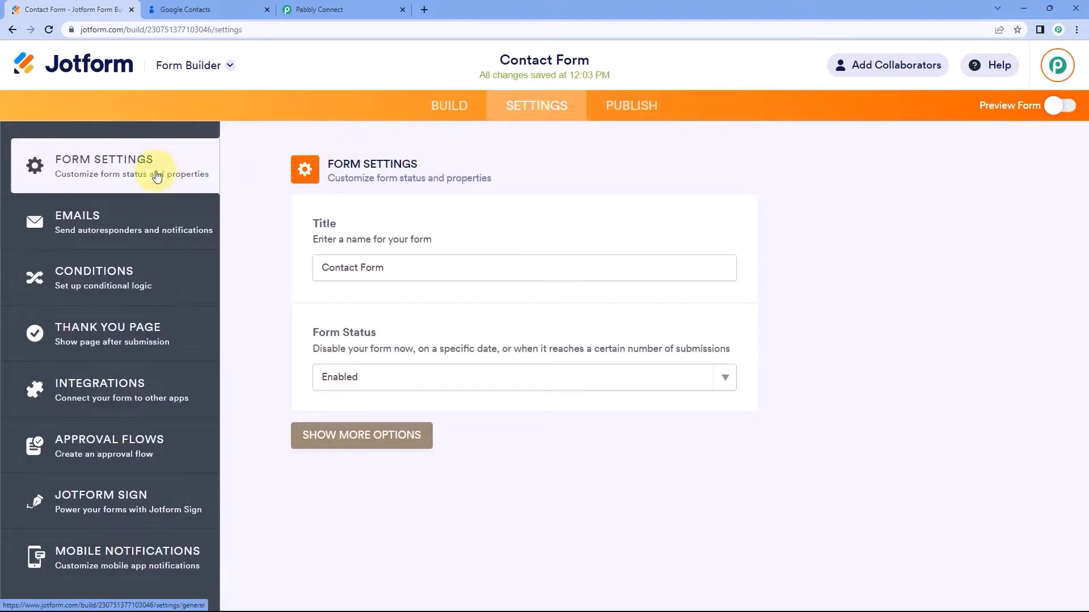
pyautogui.click(147, 391)
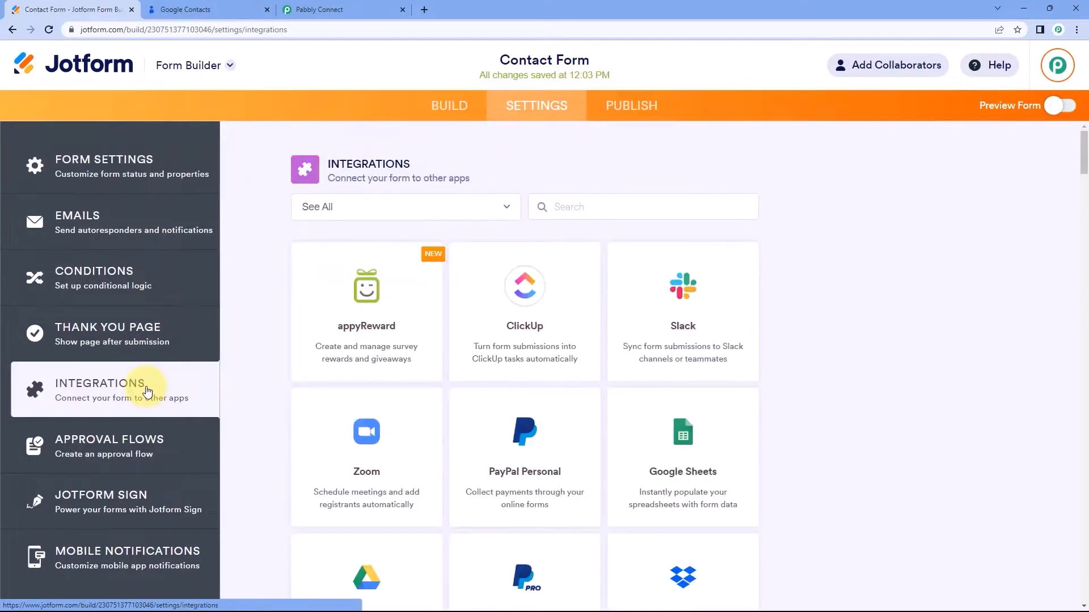
pyautogui.click(573, 207)
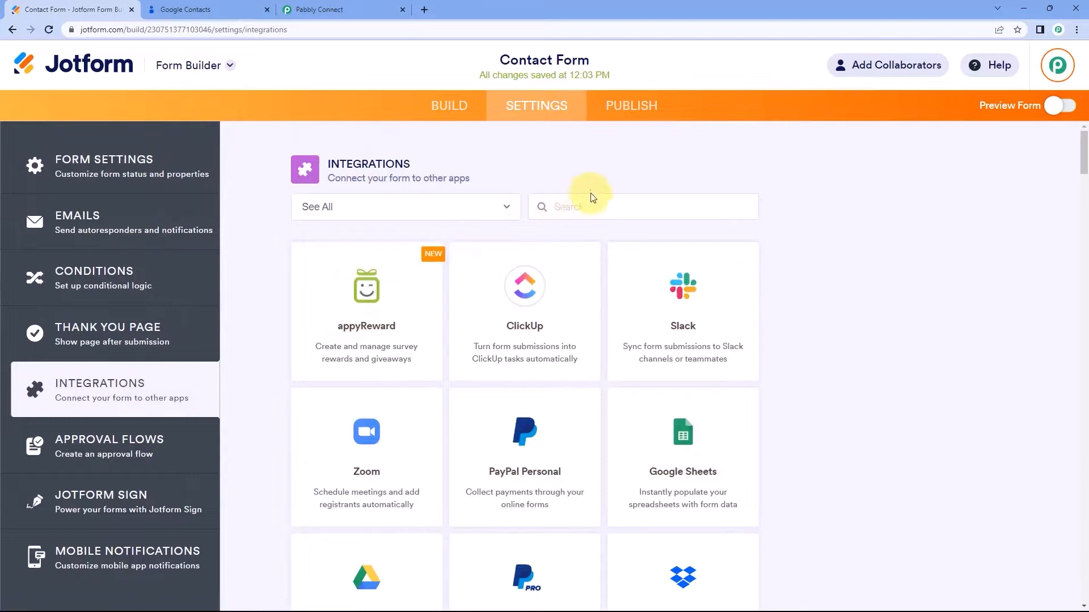
pyautogui.write('Webhooks')
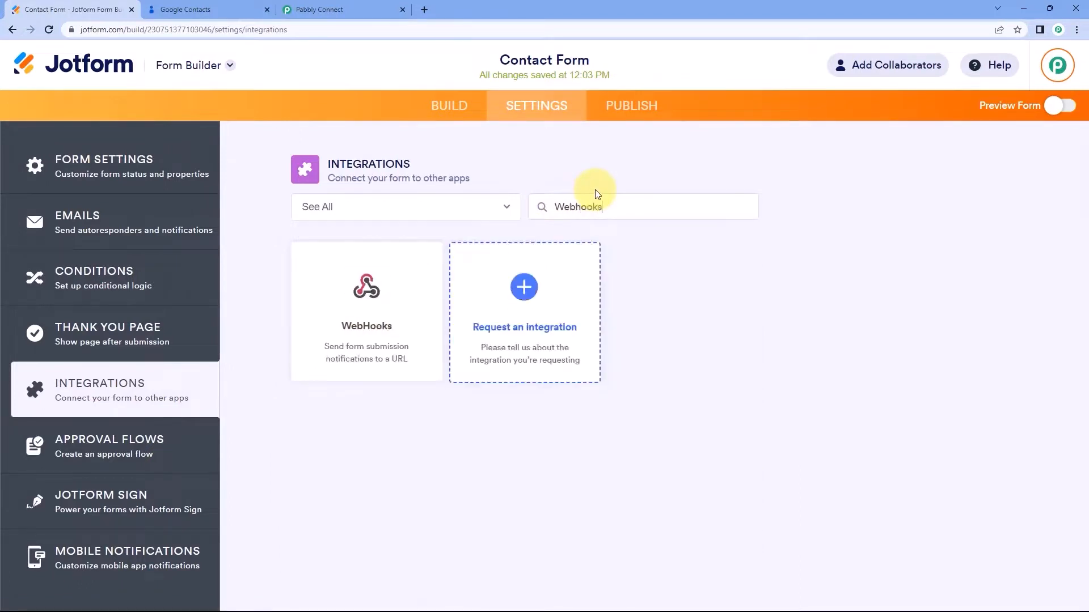
pyautogui.click(398, 295)
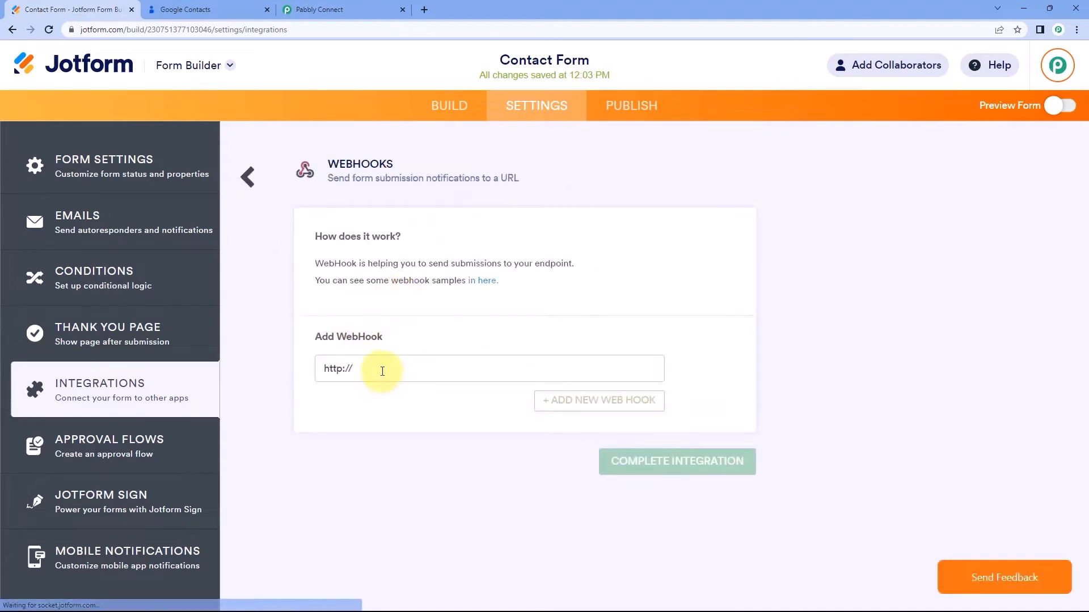
pyautogui.moveTo(382, 367); pyautogui.dragTo(304, 364)
pyautogui.press('BackSpace')
# Paste the Pabbly webhook URL into the webhook field and complete the integration.
pyautogui.click(317, 10)
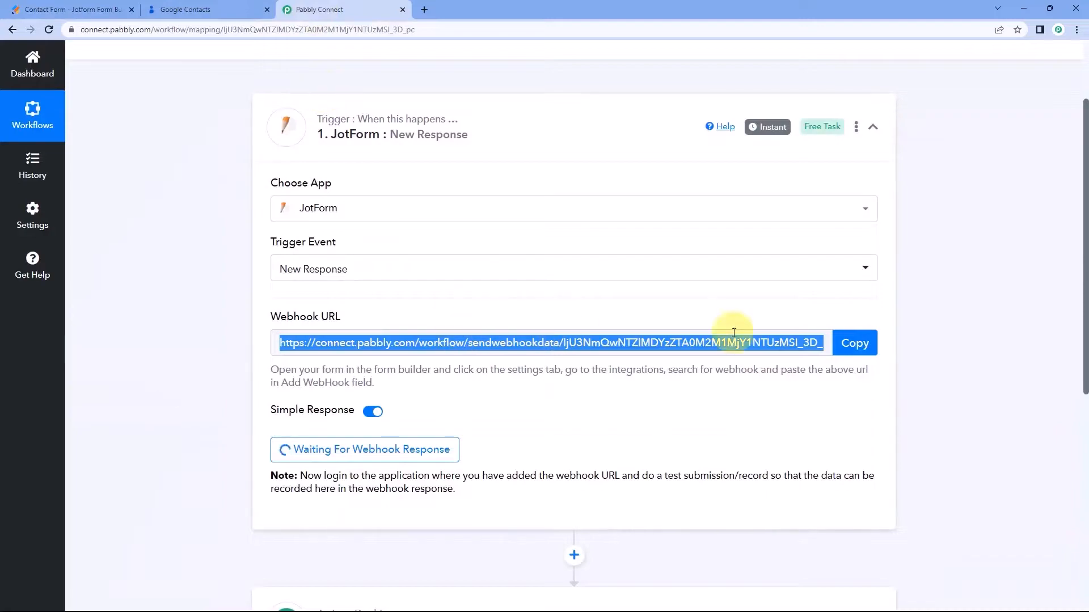
pyautogui.click(851, 342)
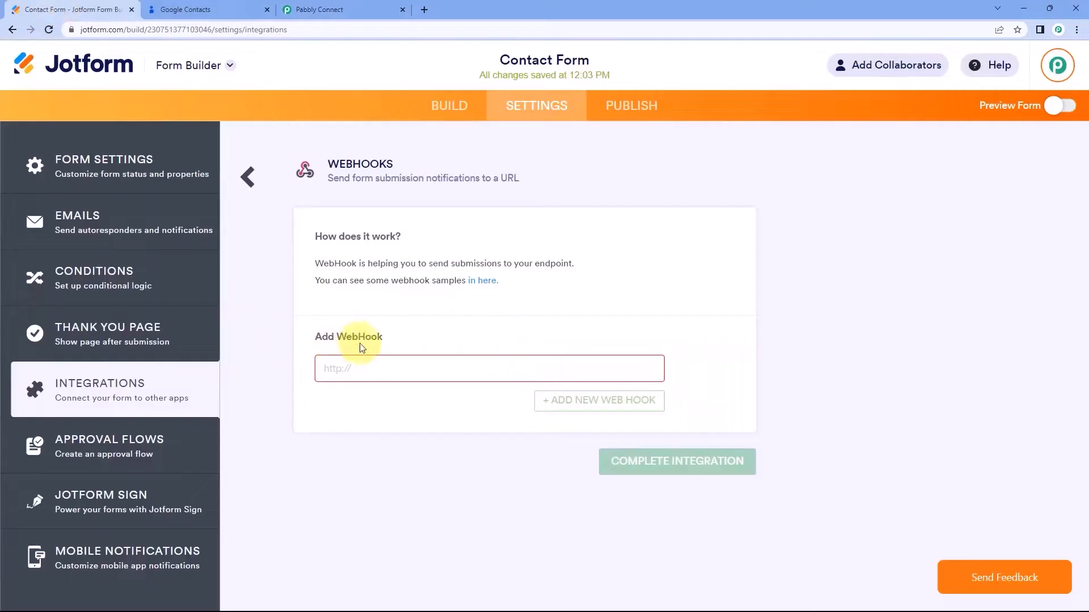
pyautogui.click(348, 368)
pyautogui.rightClick(355, 372)
pyautogui.click(382, 461)
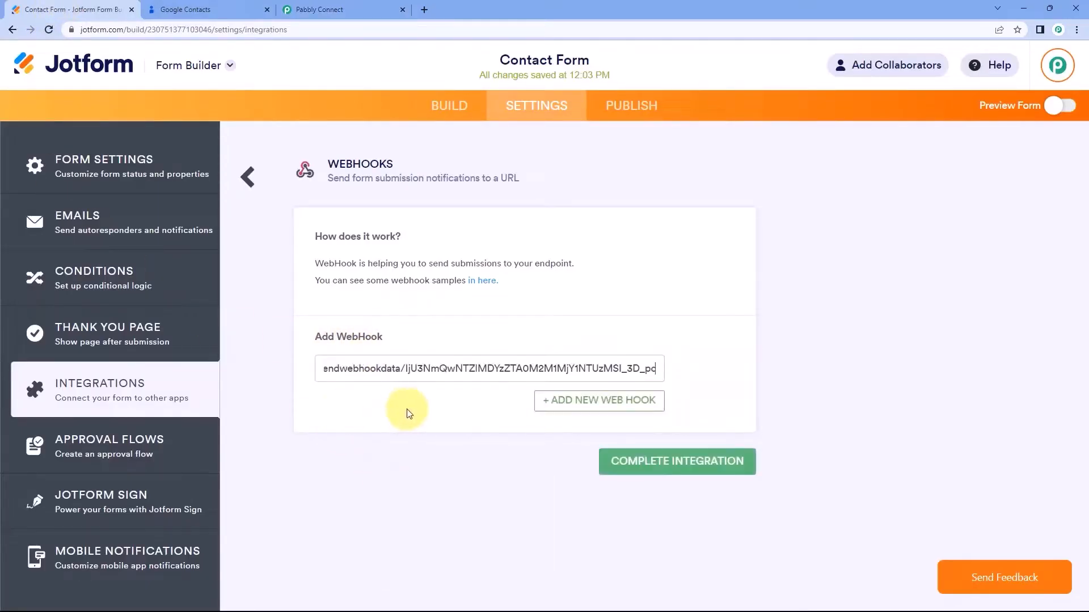
pyautogui.click(686, 471)
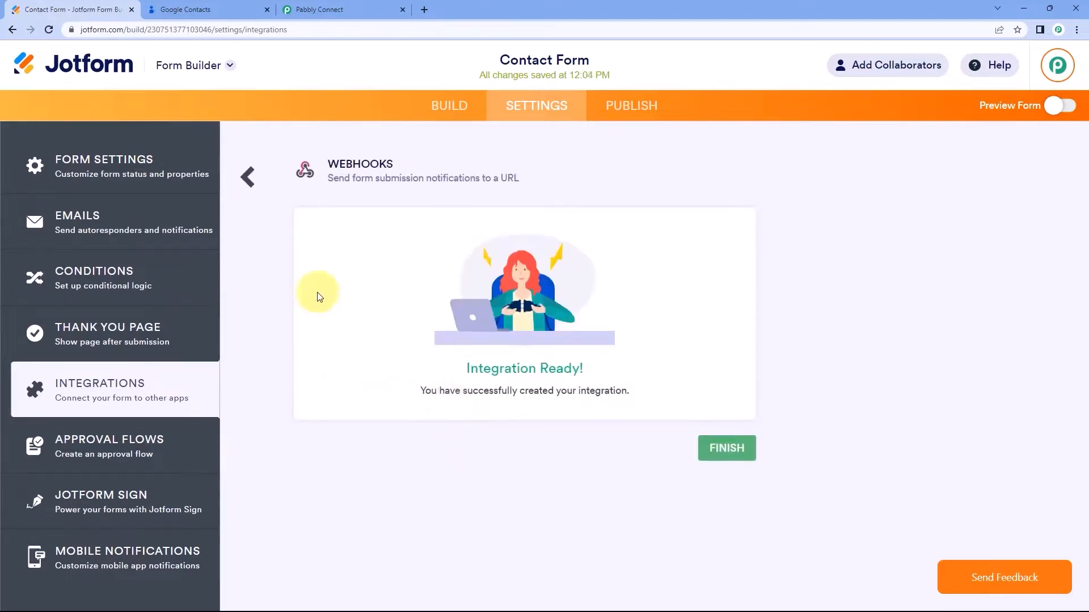
pyautogui.click(326, 9)
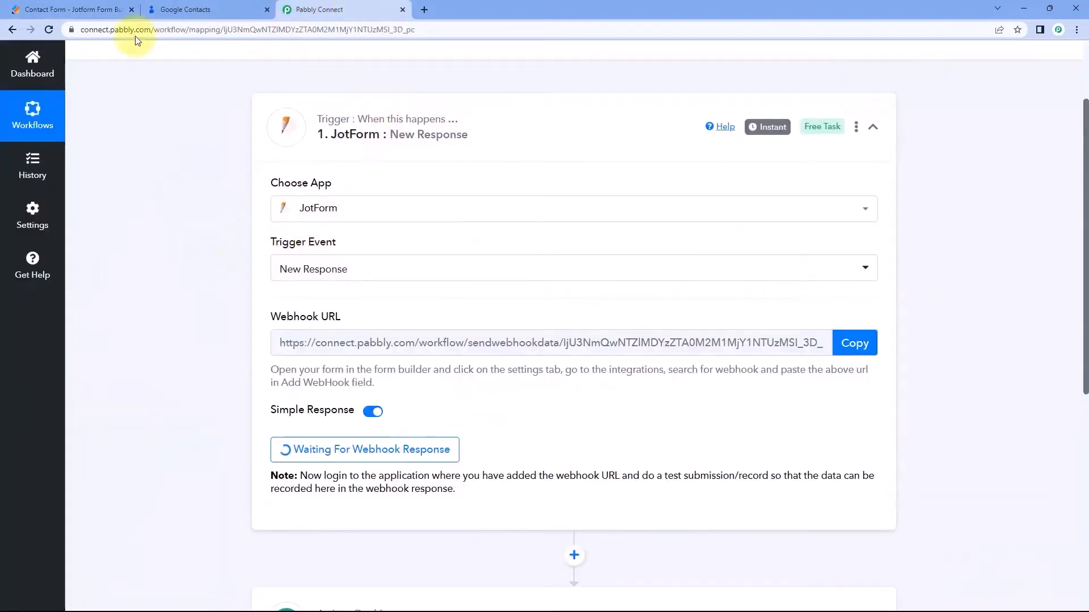
# Check whether the Pabbly workflow has received a response, then return to the Jotform form.
pyautogui.click(79, 10)
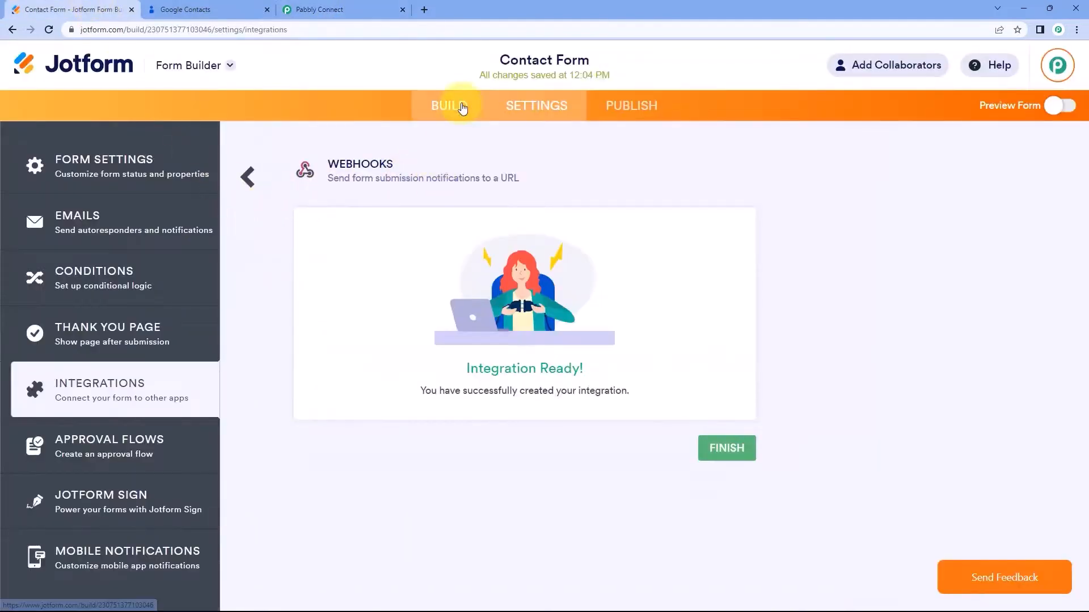
pyautogui.click(463, 109)
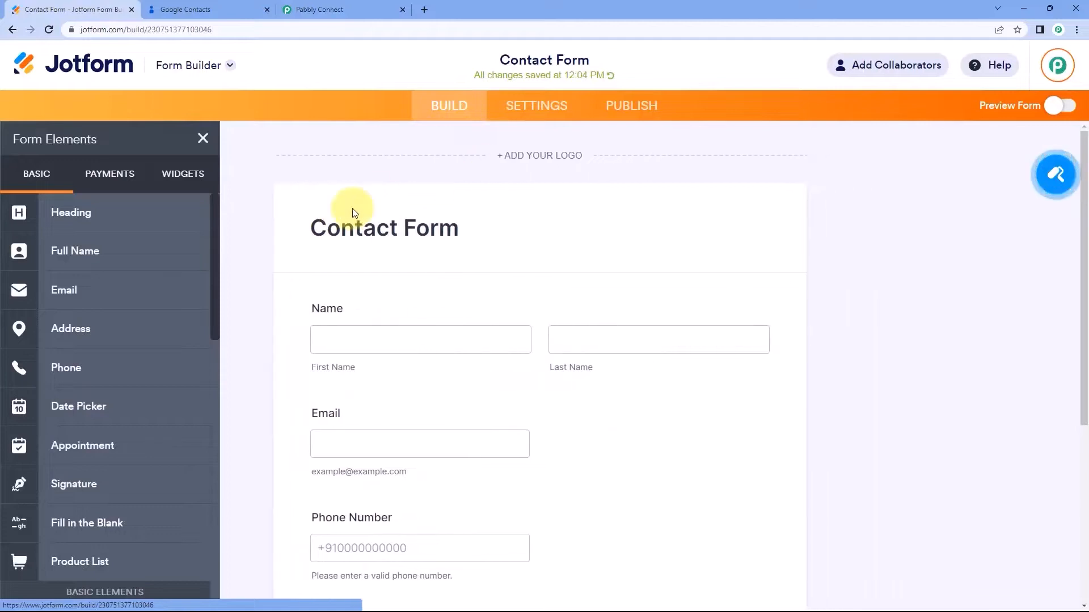
pyautogui.click(358, 2)
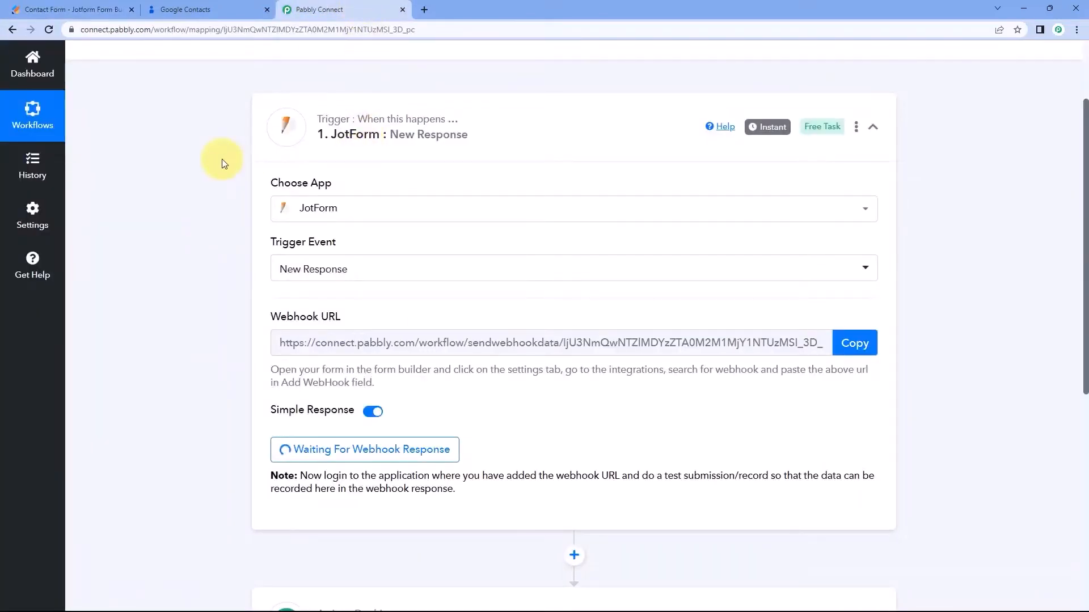
pyautogui.scroll(-2, 210, 171)
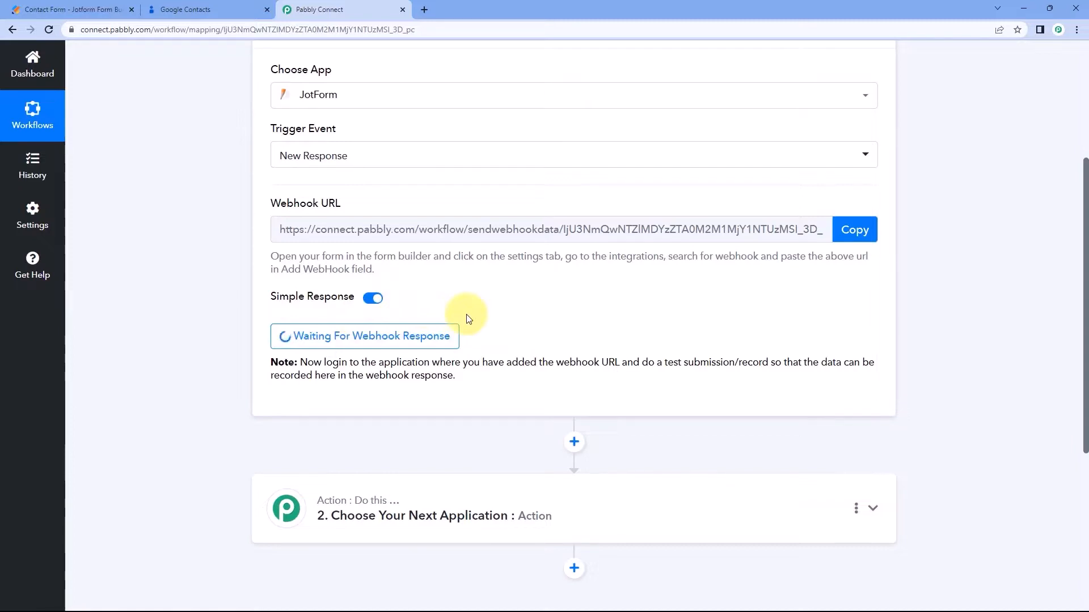
pyautogui.click(42, 9)
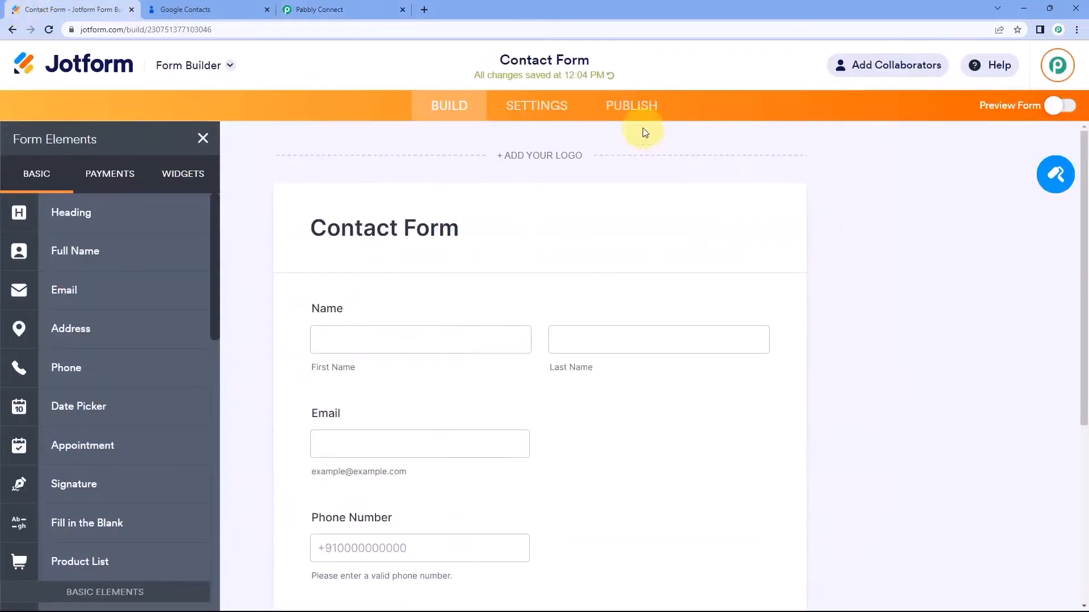
# Copy the form's public link from Publish and load it in a new tab.
pyautogui.click(637, 108)
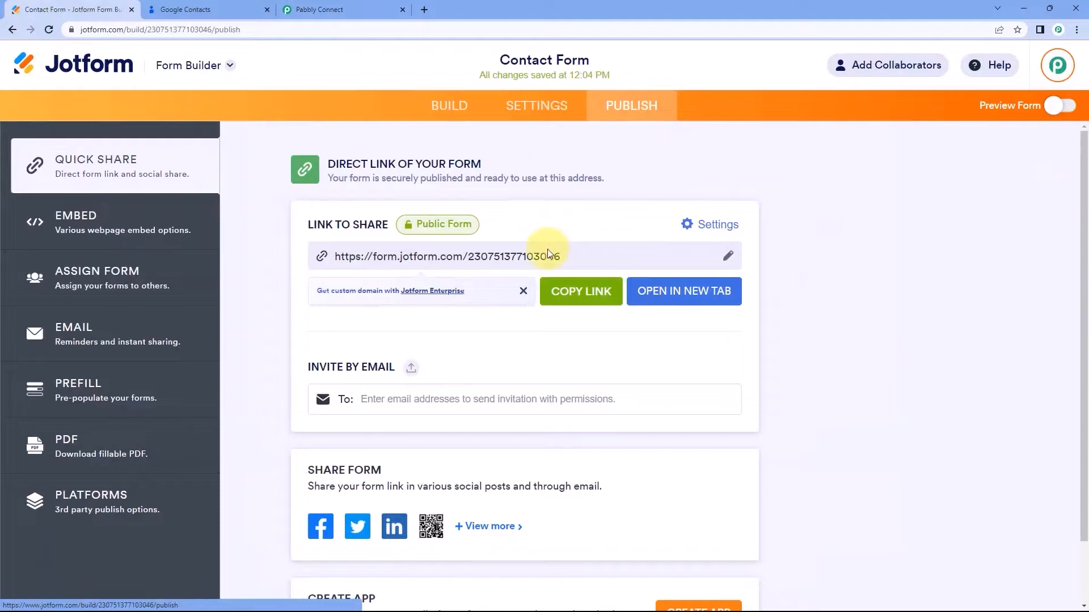
pyautogui.click(557, 281)
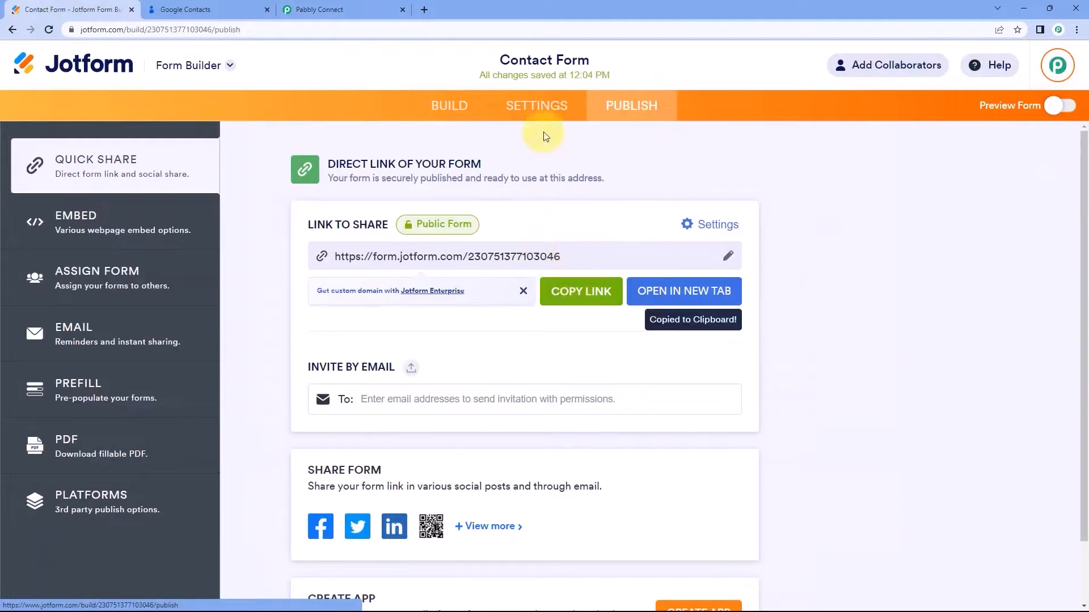
pyautogui.click(424, 9)
pyautogui.hotkey('ctrl', 'v')
pyautogui.press('Return')
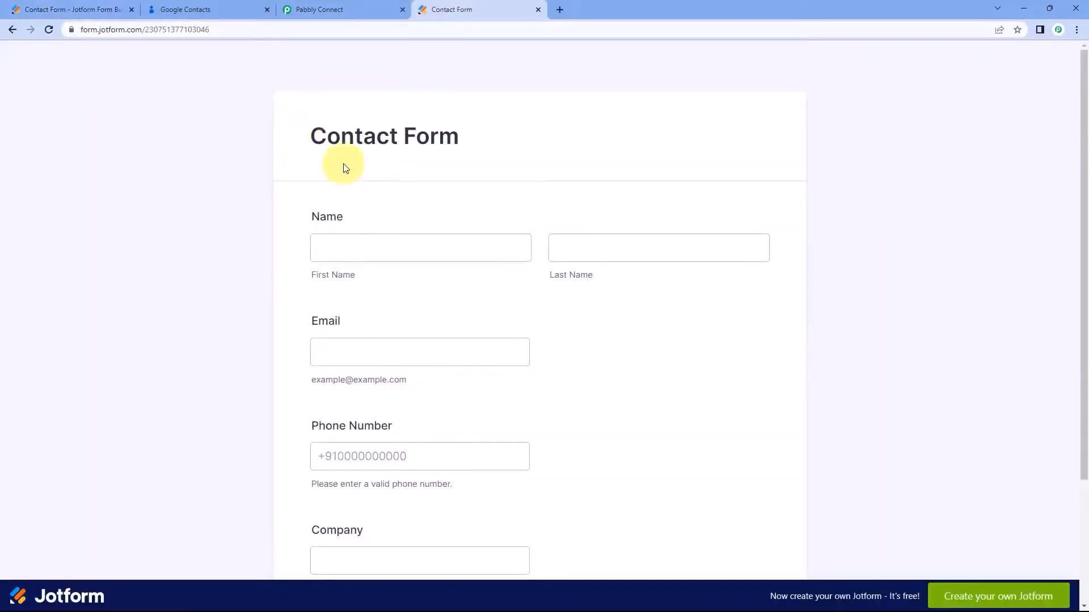
# Fill in a sample name, email, phone 123456 and company Pabbly, then submit the form.
pyautogui.scroll(-1, 284, 193)
pyautogui.click(357, 184)
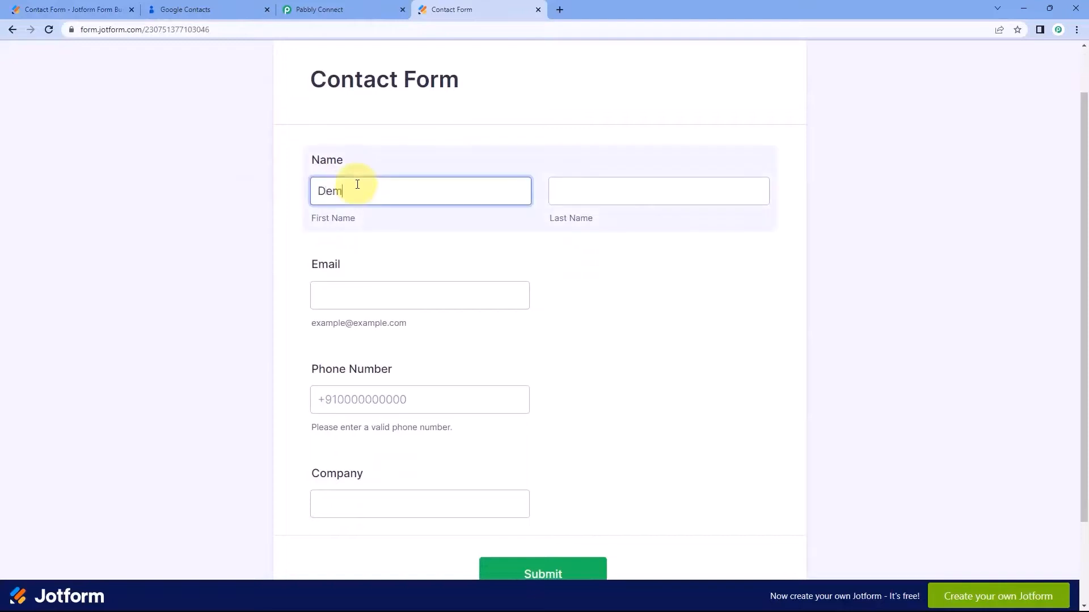
pyautogui.press('Tab')
pyautogui.press('Tab')
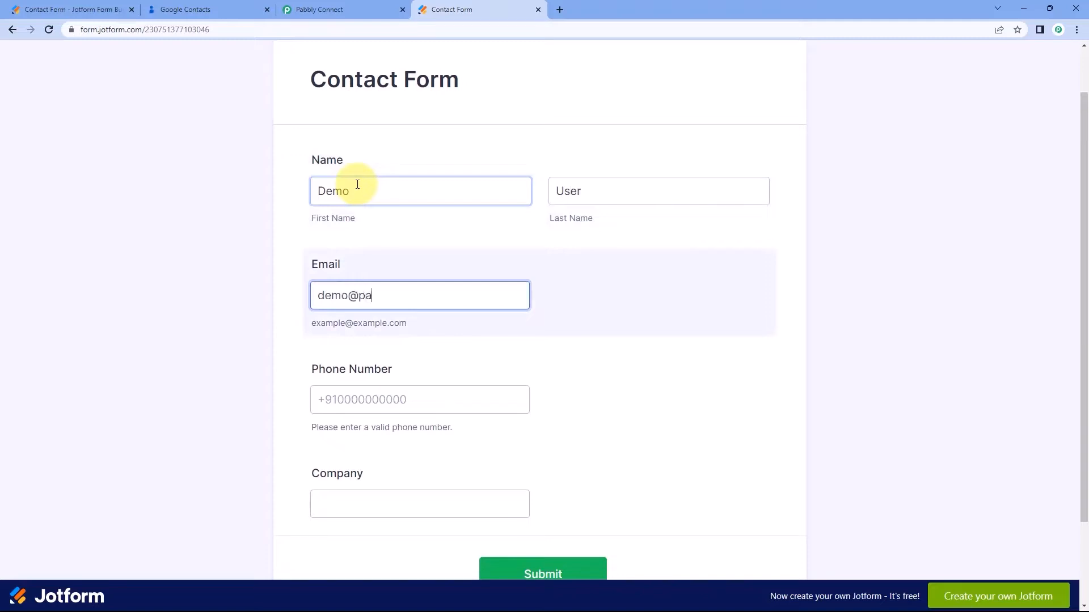
pyautogui.press('Tab')
pyautogui.write('123456')
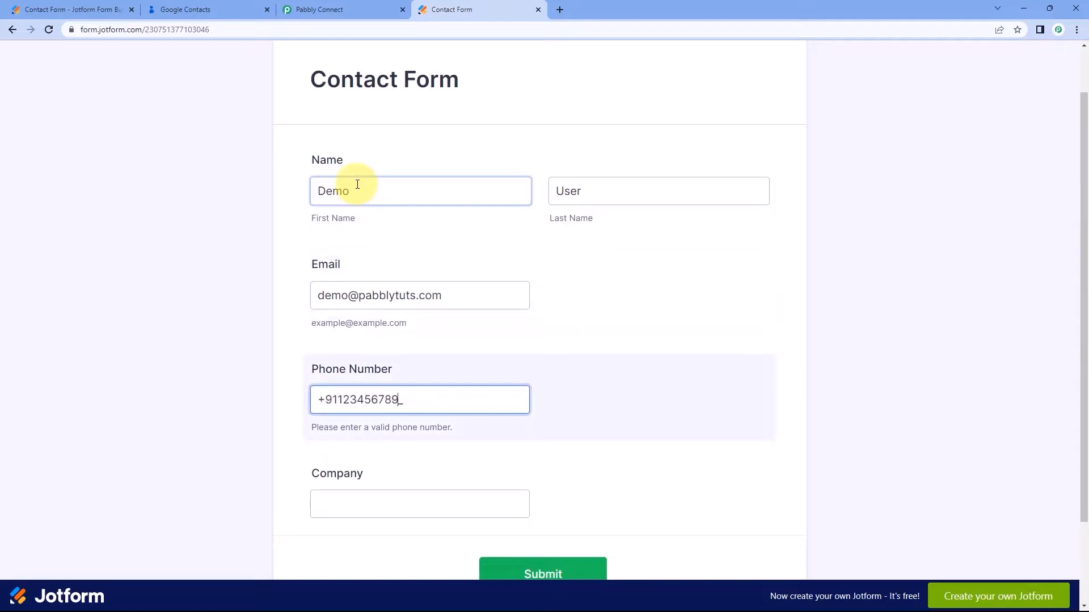
pyautogui.scroll(-2, 358, 359)
pyautogui.click(360, 389)
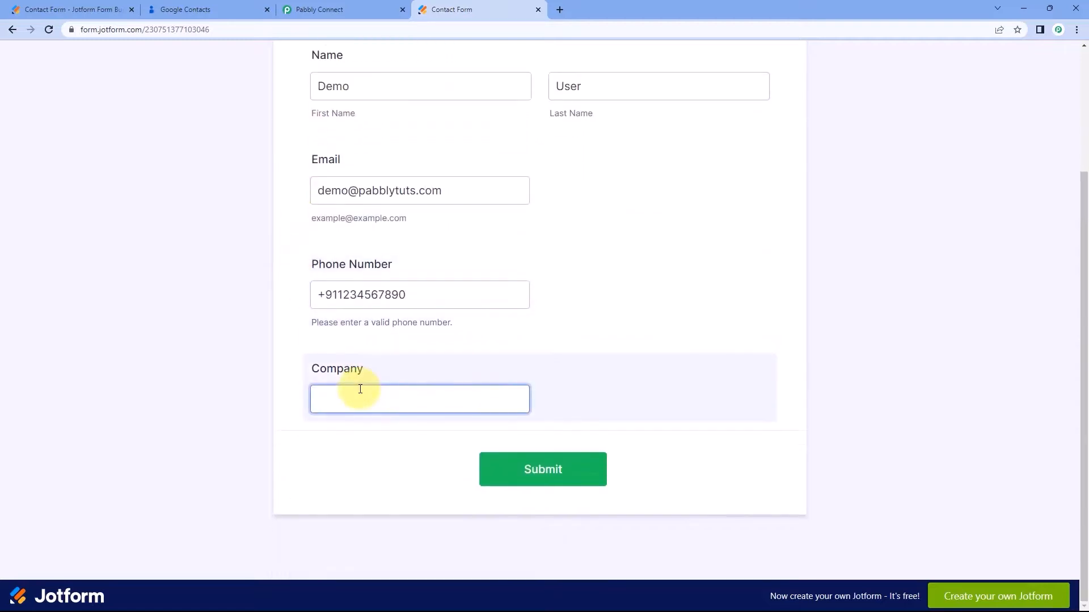
pyautogui.click(593, 469)
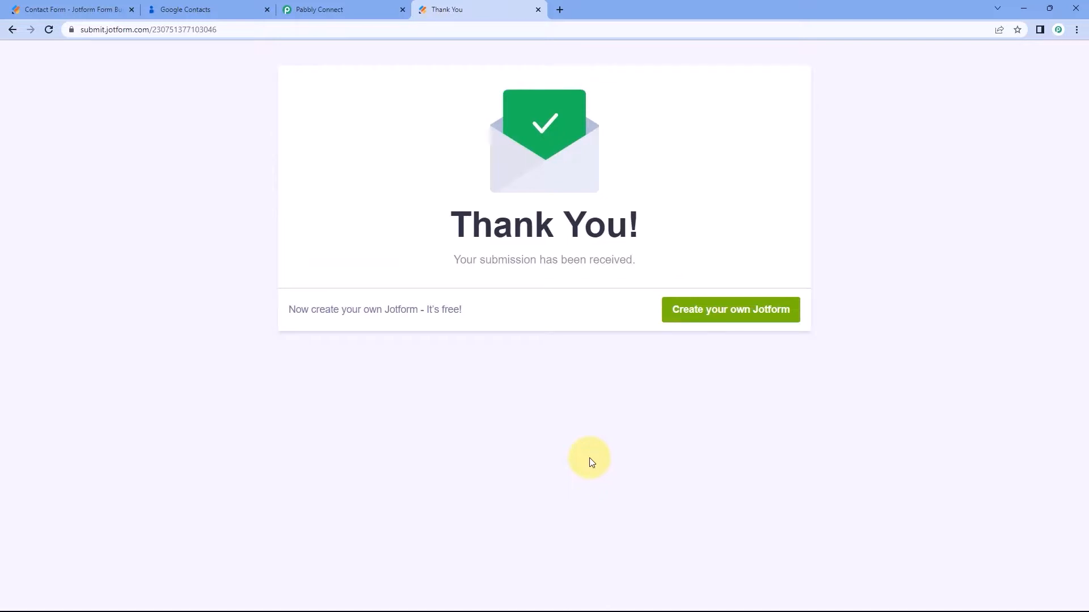
# Inspect the captured first name, last name, email, company and phone values in Response Received.
pyautogui.click(365, 6)
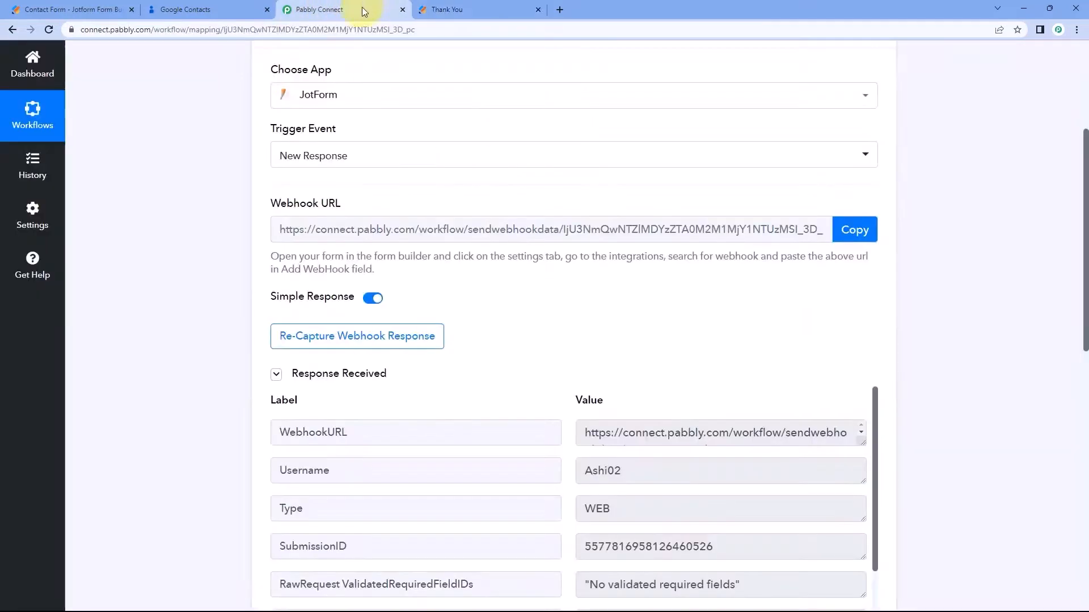
pyautogui.scroll(1, 218, 170)
pyautogui.scroll(-4, 217, 186)
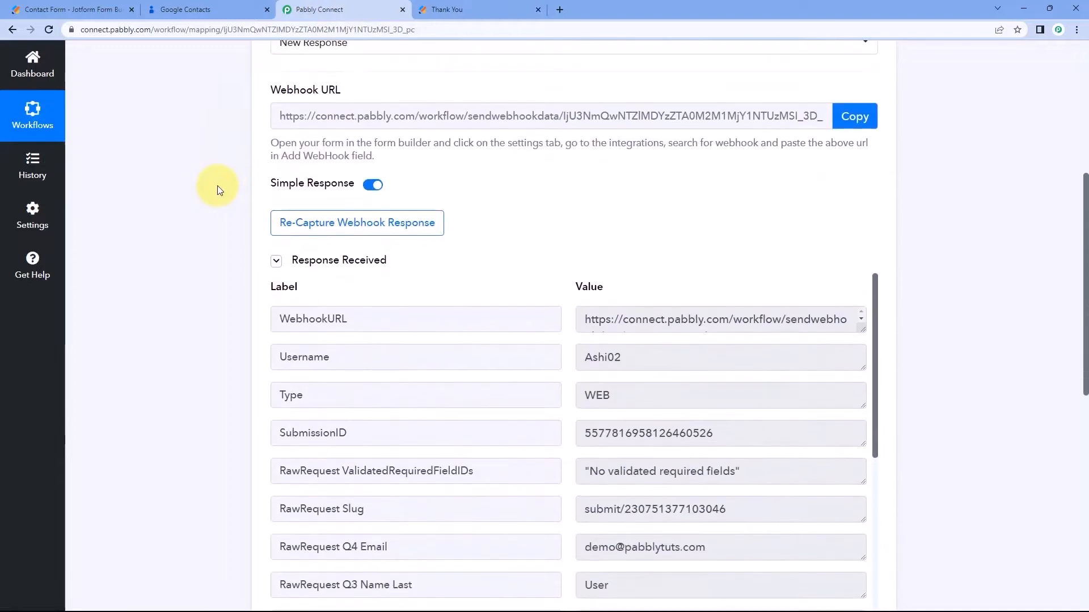
pyautogui.scroll(-1, 520, 195)
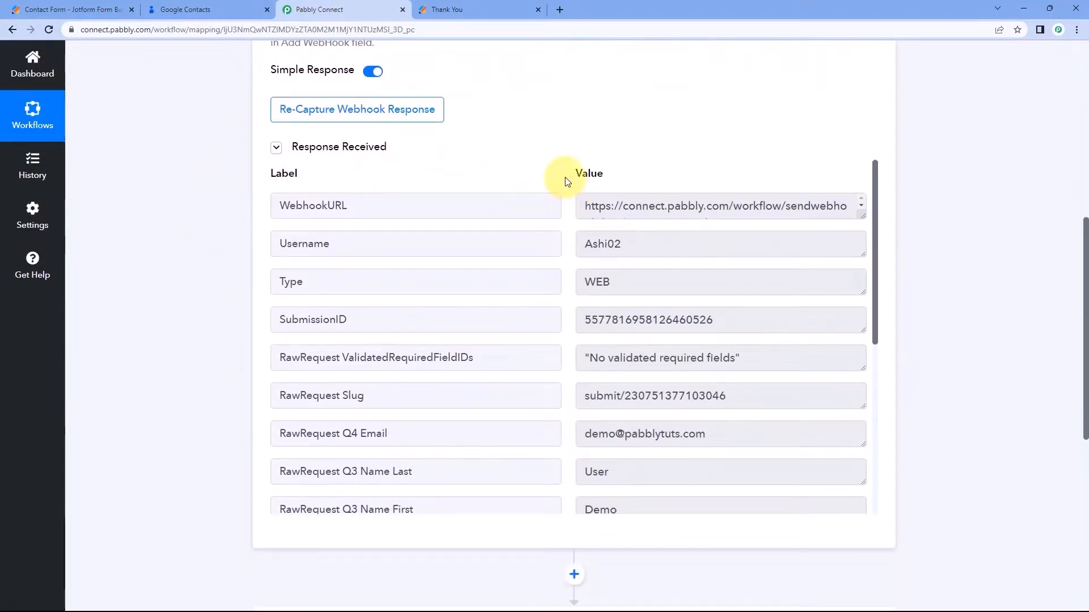
pyautogui.scroll(-3, 561, 209)
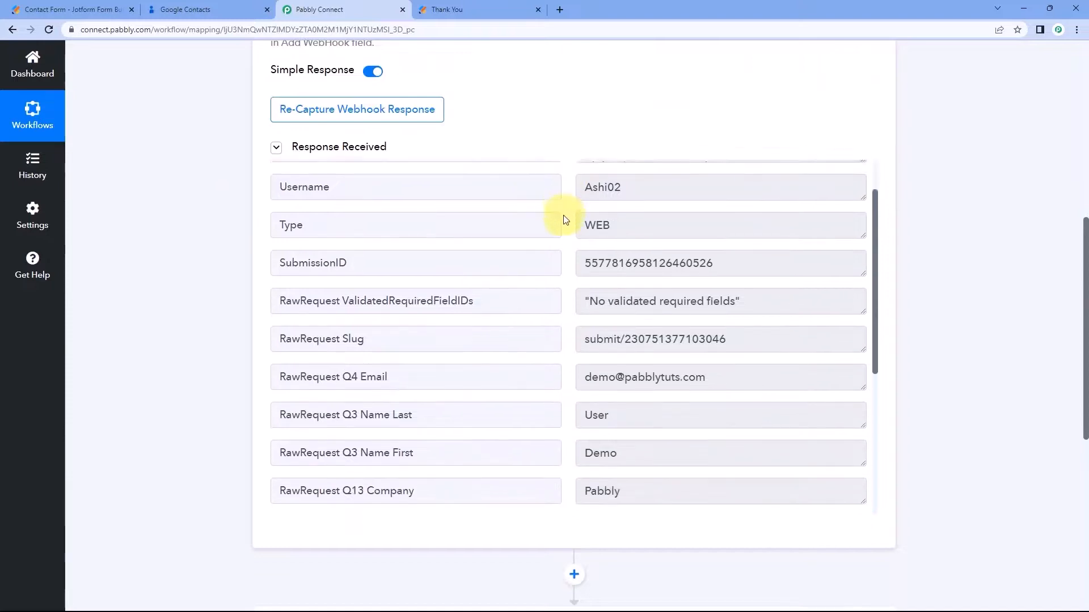
pyautogui.click(630, 342)
pyautogui.click(625, 301)
pyautogui.click(616, 268)
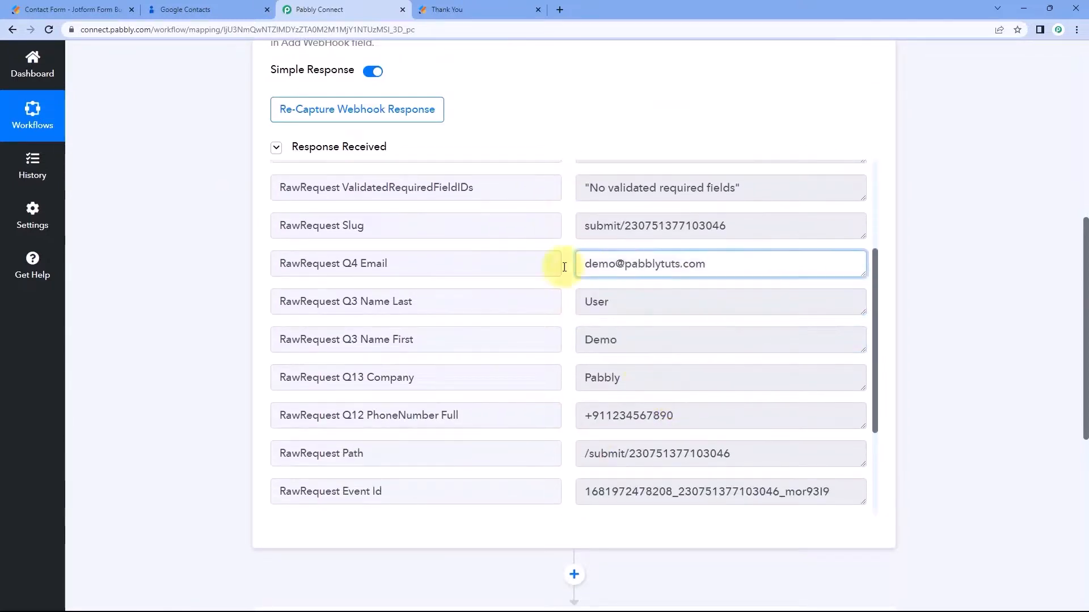
pyautogui.click(630, 378)
pyautogui.click(624, 417)
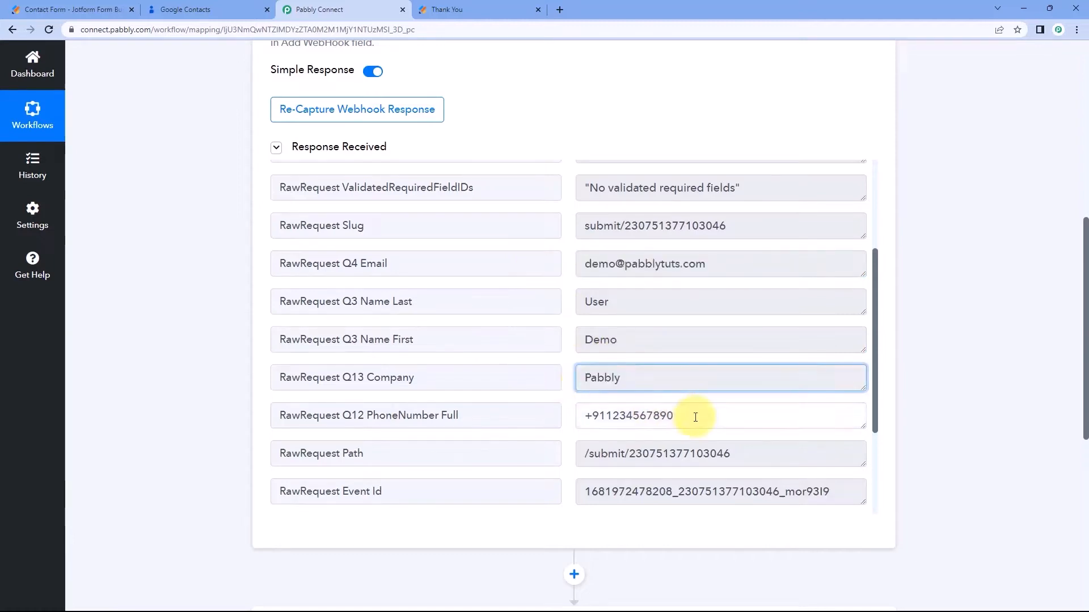
pyautogui.click(566, 394)
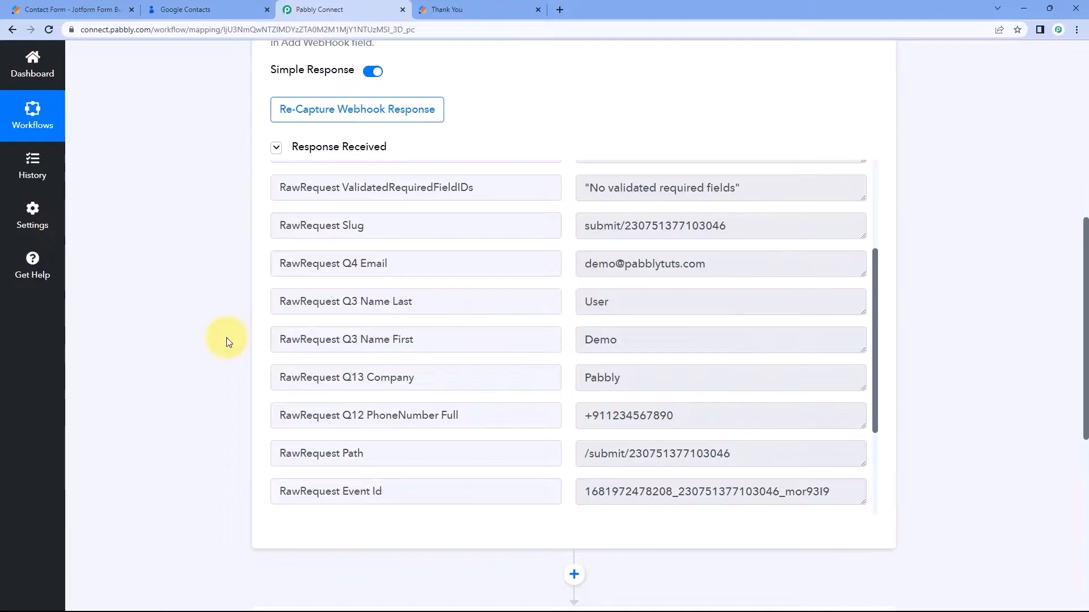
pyautogui.scroll(-6, 226, 338)
# Set the action step to Google Contacts with the Create Contact event.
pyautogui.click(508, 292)
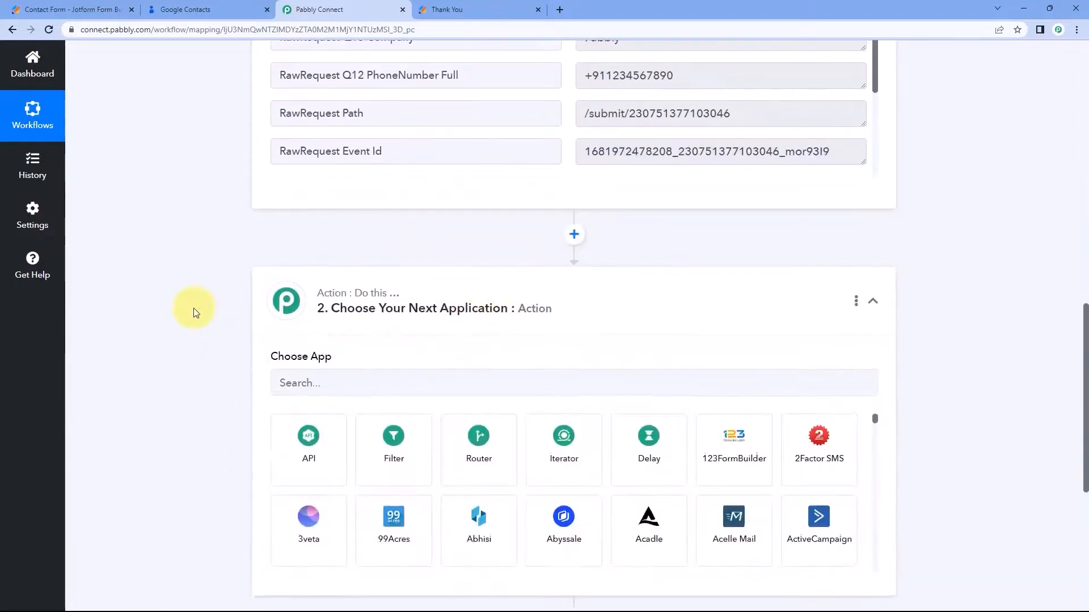
pyautogui.click(349, 270)
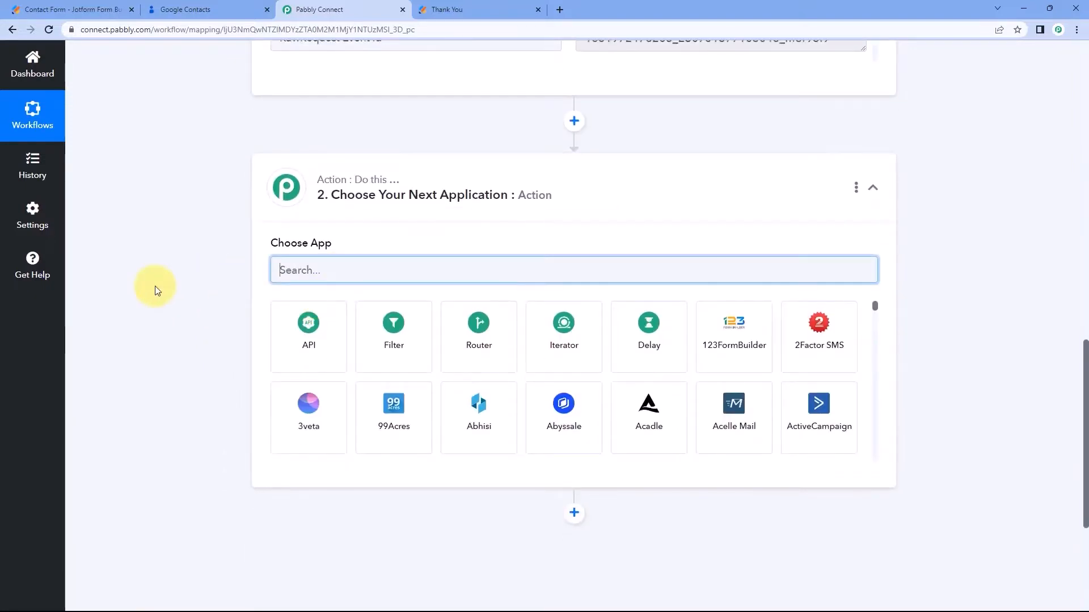
pyautogui.write('Google C')
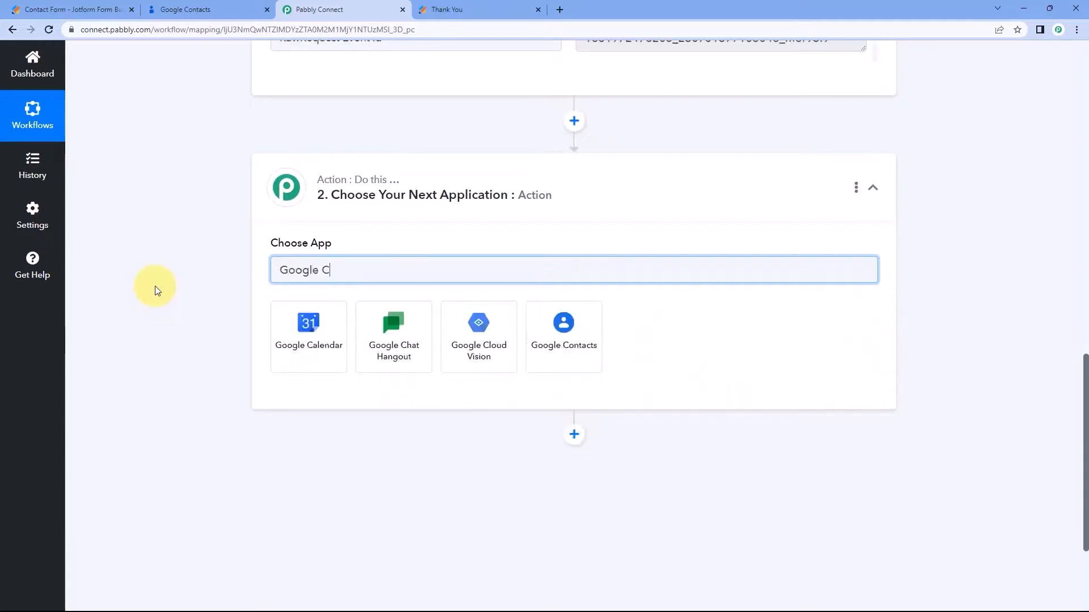
pyautogui.press('BackSpace')
pyautogui.write('Contacts')
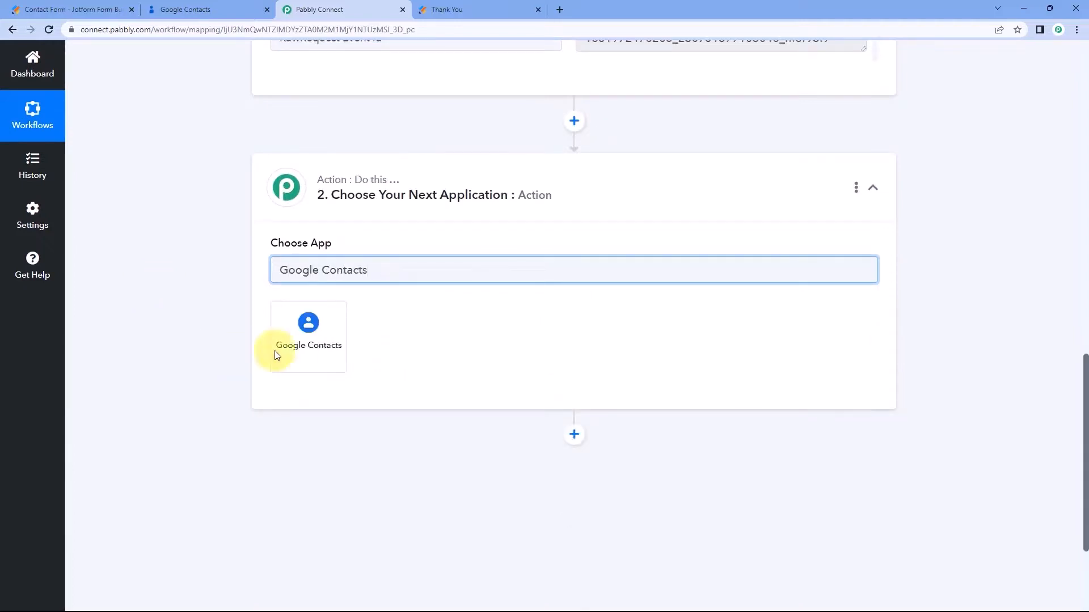
pyautogui.click(302, 334)
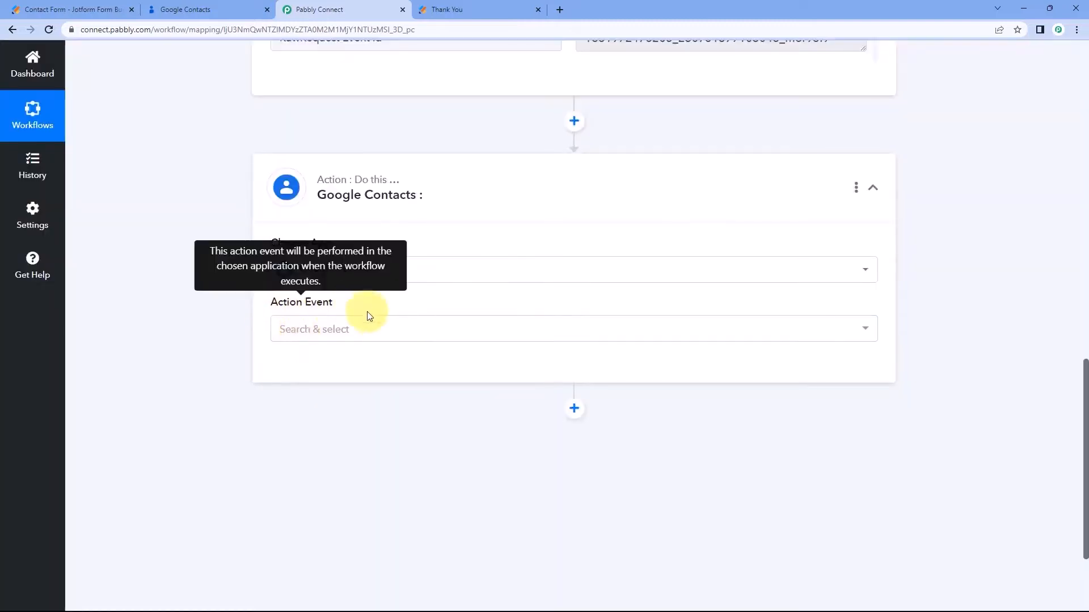
pyautogui.click(374, 330)
pyautogui.scroll(-2, 272, 301)
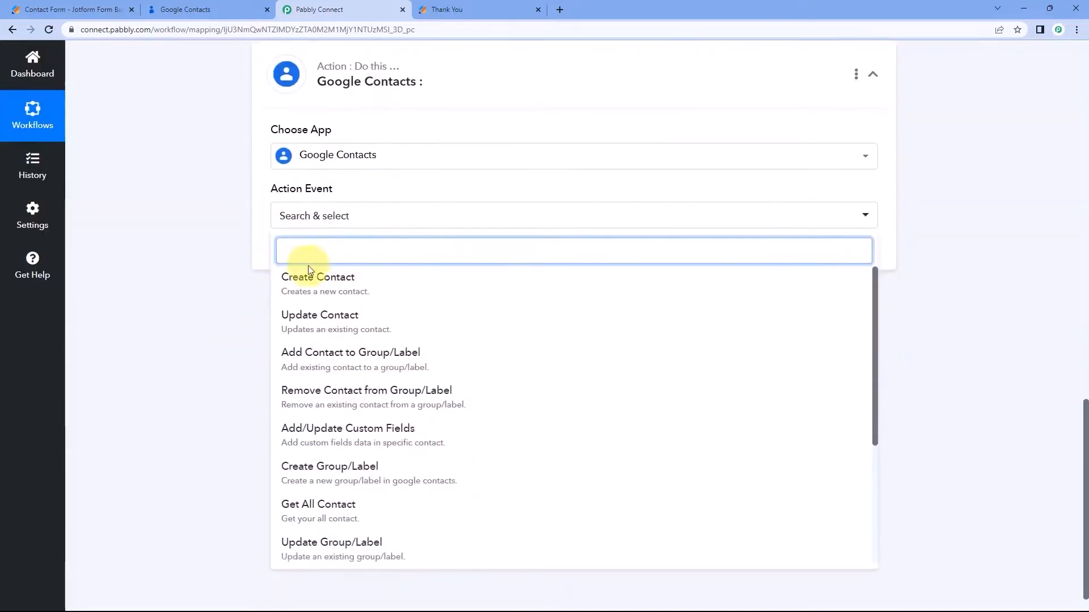
pyautogui.click(391, 288)
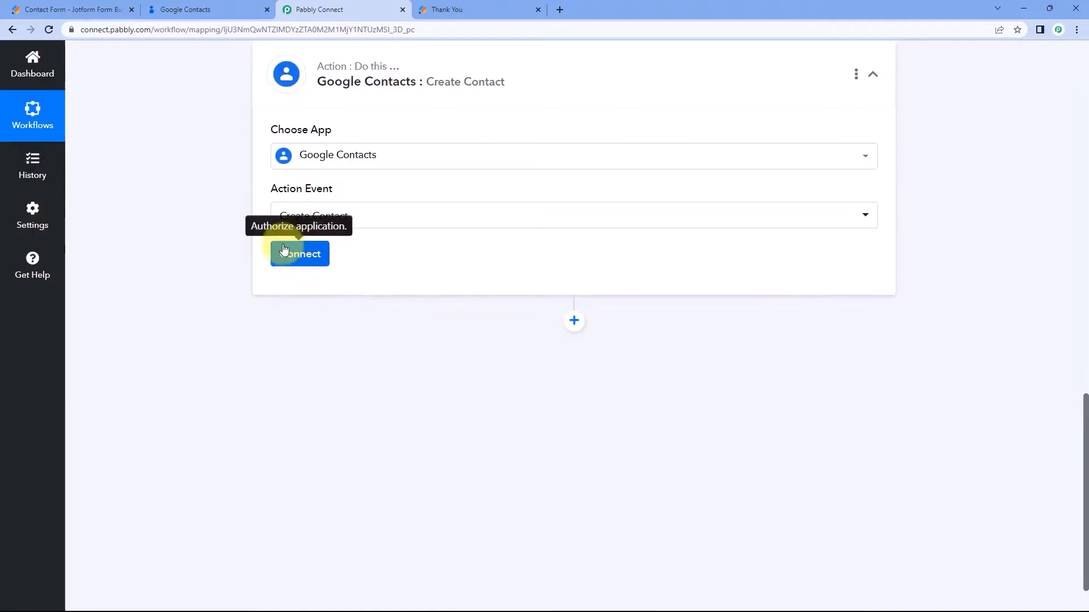
# Add a new connection by signing in with a Google account and granting contacts access.
pyautogui.click(302, 256)
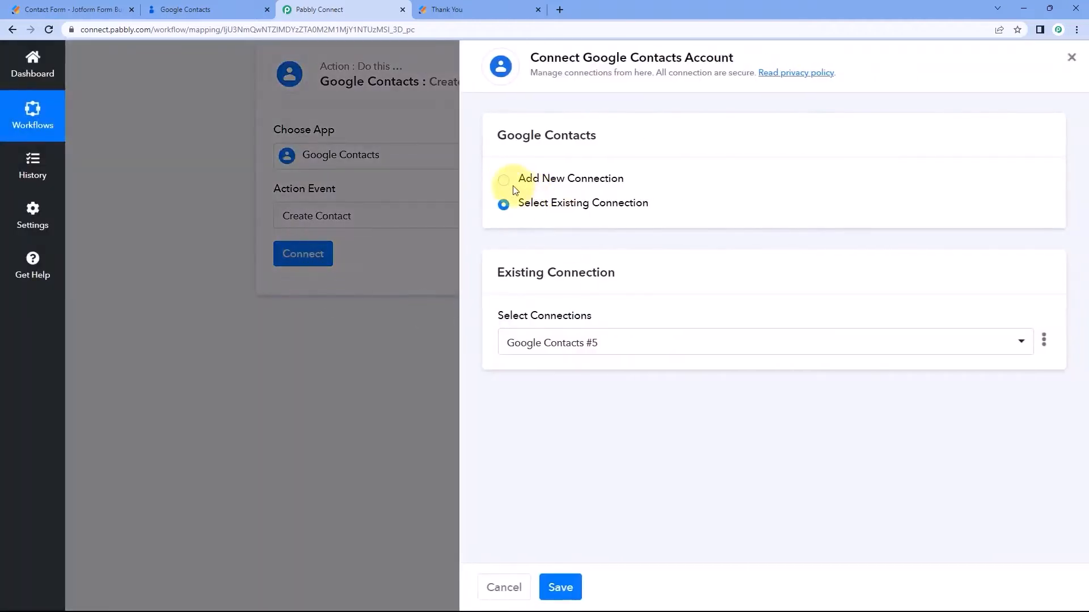
pyautogui.click(504, 181)
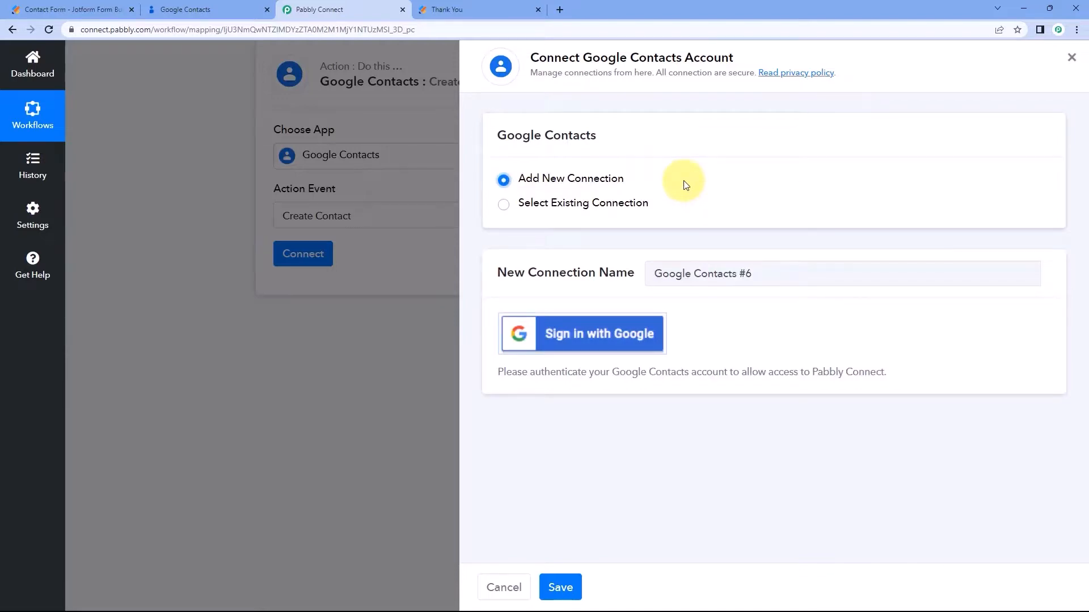
pyautogui.click(587, 337)
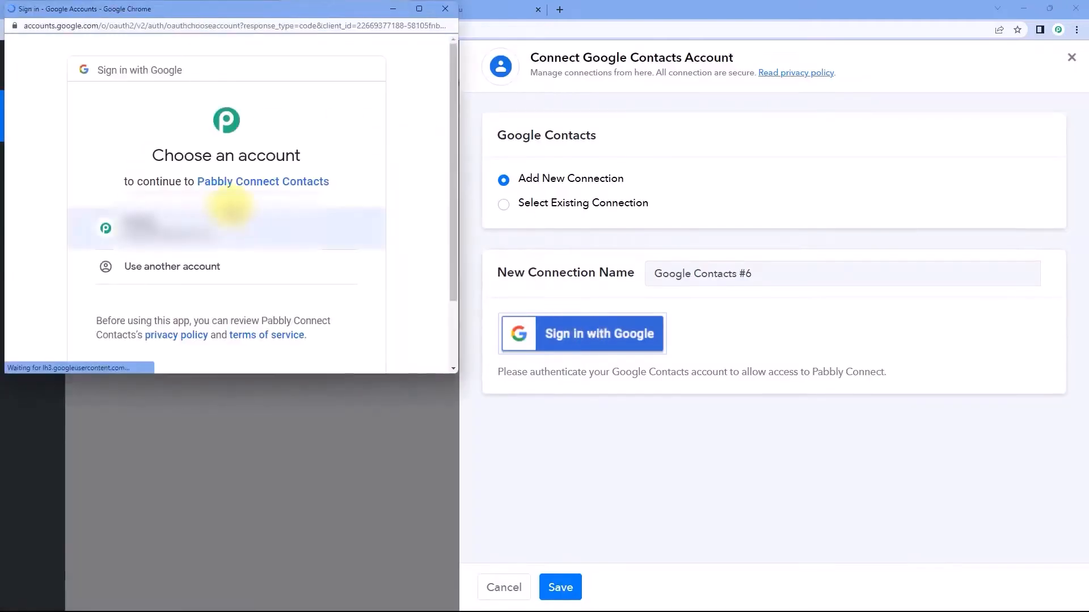
pyautogui.click(226, 222)
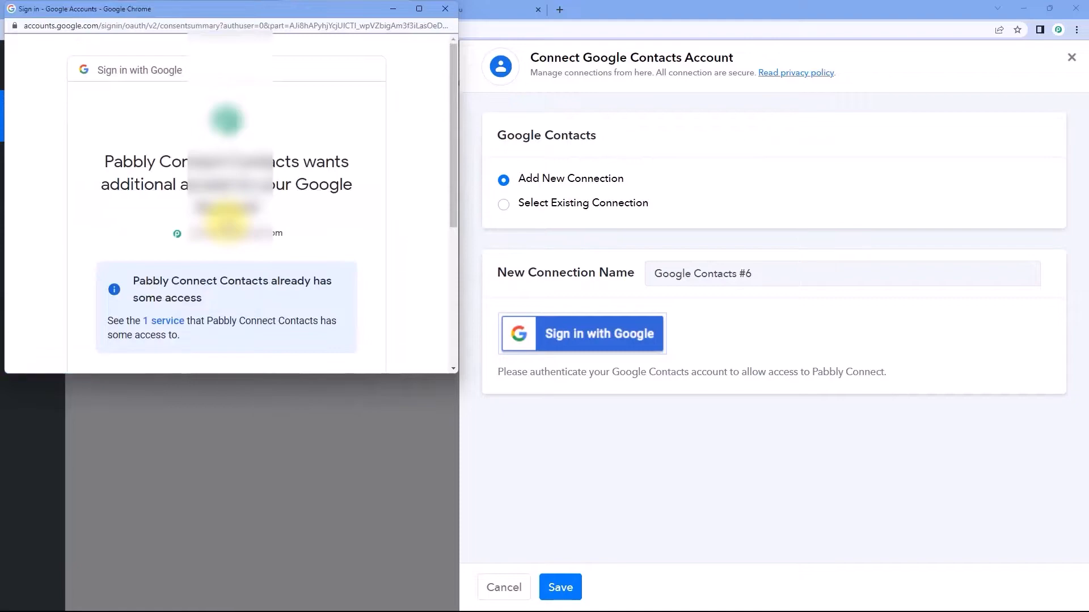
pyautogui.scroll(-5, 227, 224)
pyautogui.click(328, 281)
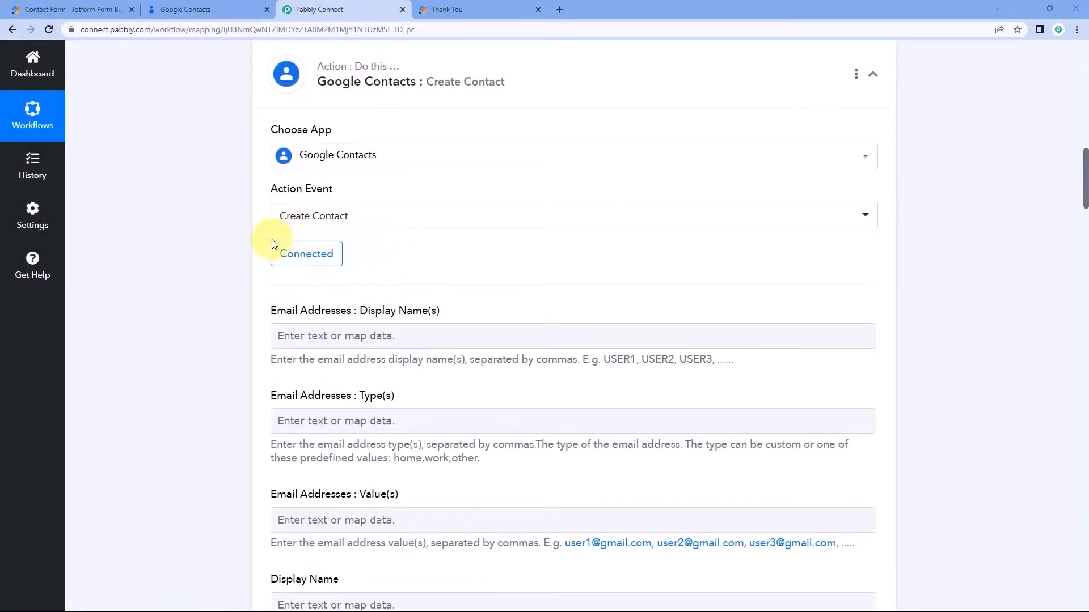
pyautogui.scroll(-1, 255, 229)
# Open and close the data picker for the Email Addresses : Display Name(s) field.
pyautogui.scroll(-1, 318, 227)
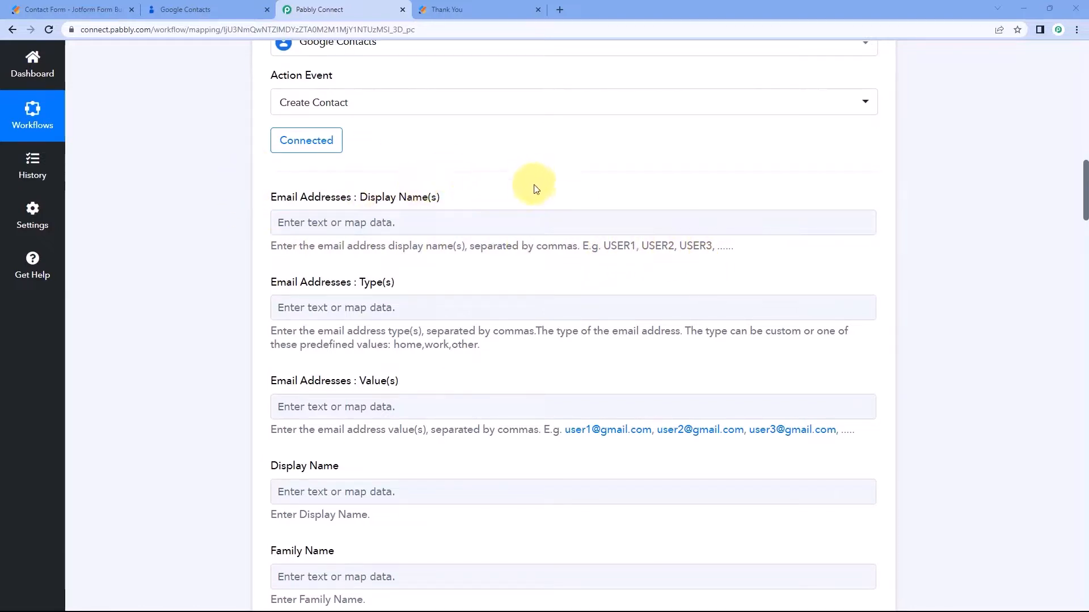
pyautogui.click(309, 221)
pyautogui.click(210, 223)
# Review the captured Jotform response, highlighting the first name value Demo.
pyautogui.scroll(8, 211, 219)
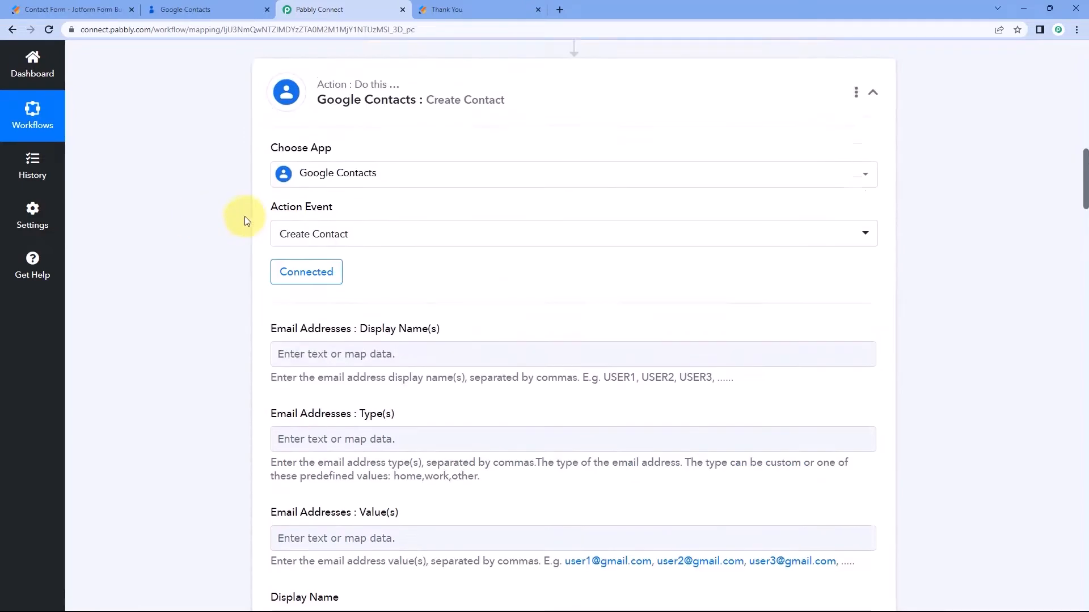
pyautogui.scroll(3, 236, 221)
pyautogui.moveTo(637, 285); pyautogui.dragTo(567, 285)
pyautogui.click(567, 284)
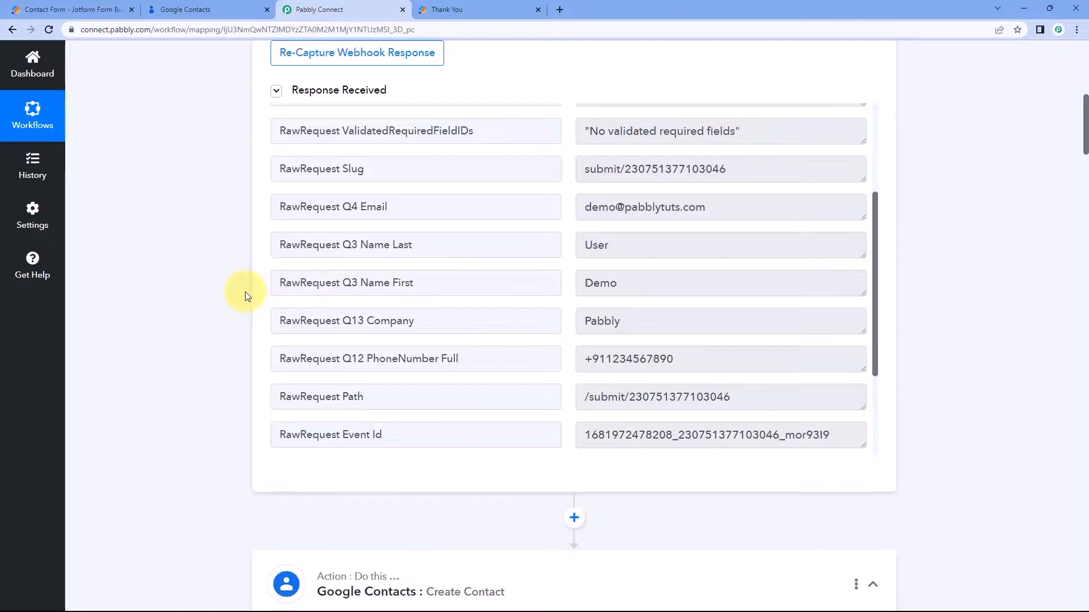
pyautogui.click(618, 282)
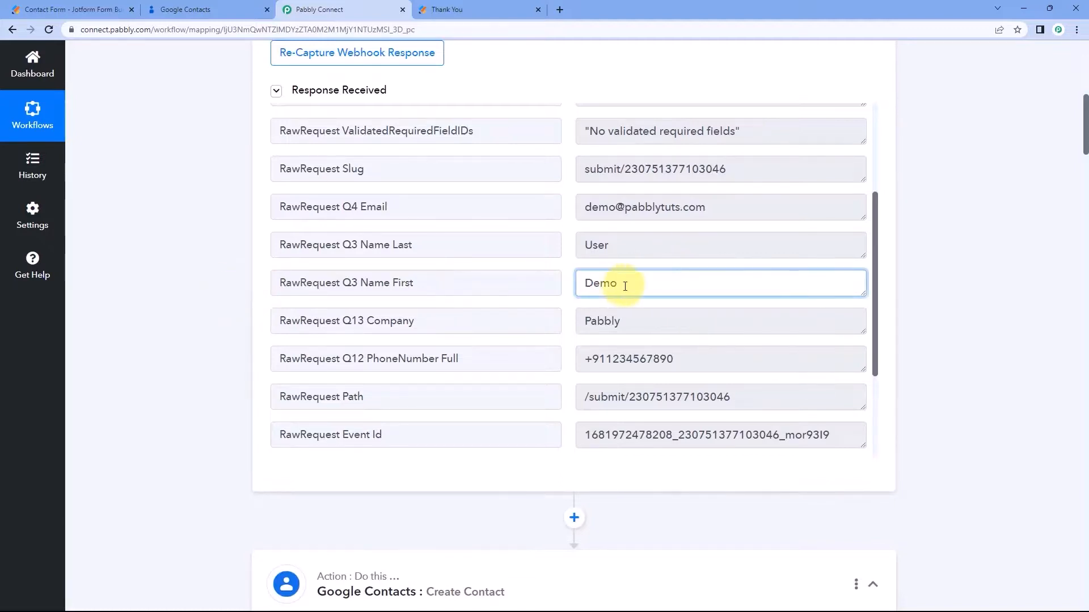
pyautogui.moveTo(622, 282); pyautogui.dragTo(567, 282)
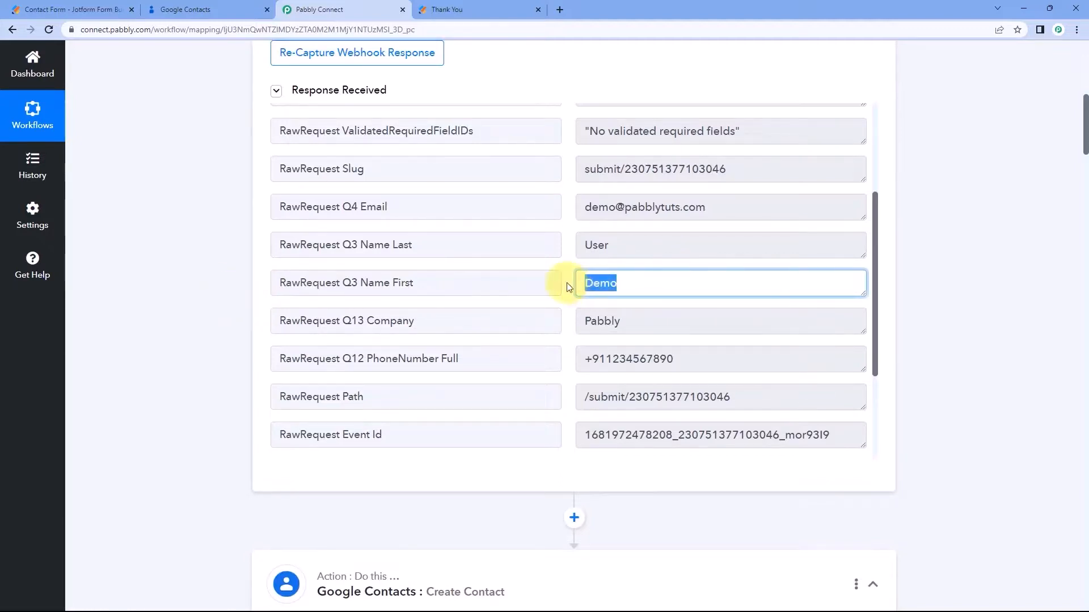
pyautogui.click(566, 282)
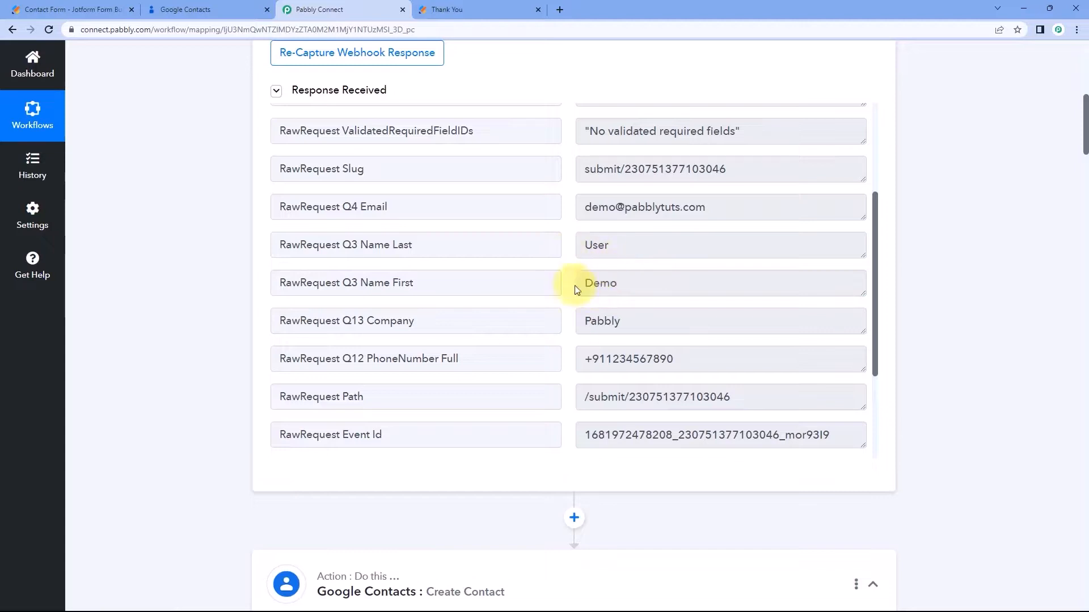
pyautogui.doubleClick(618, 288)
pyautogui.click(238, 321)
pyautogui.scroll(-10, 224, 324)
pyautogui.scroll(-1, 224, 325)
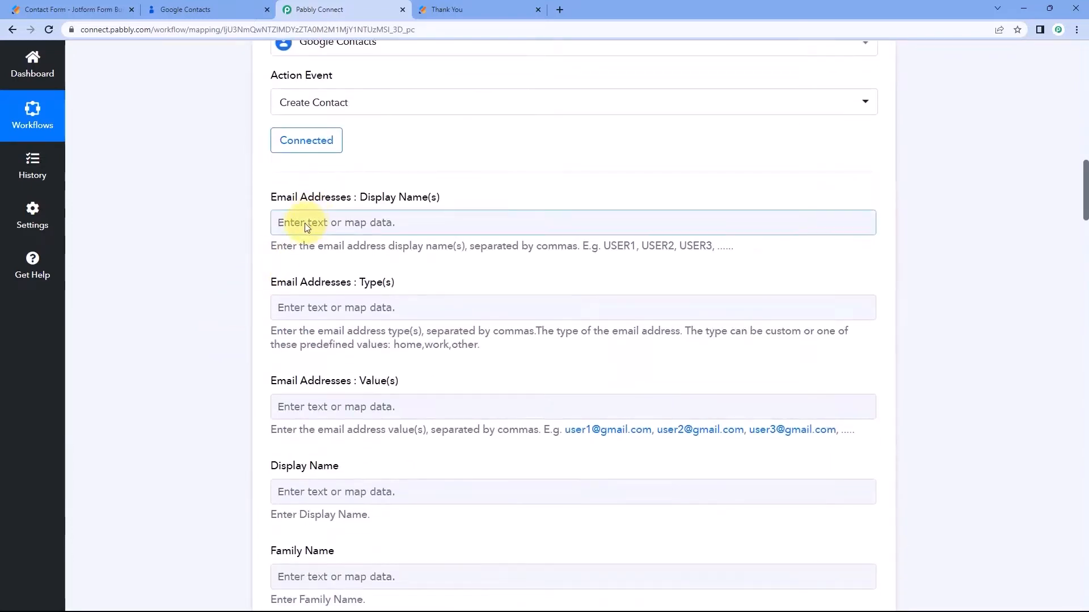
# Map the submitted first name into Email Addresses : Display Name(s).
pyautogui.click(305, 223)
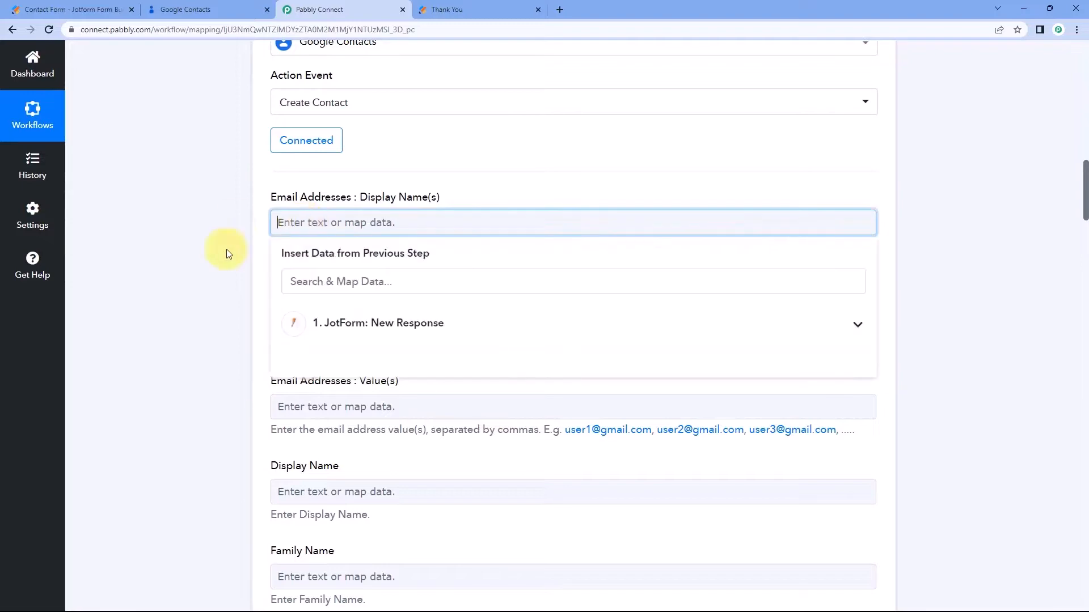
pyautogui.click(372, 325)
pyautogui.scroll(-2, 236, 347)
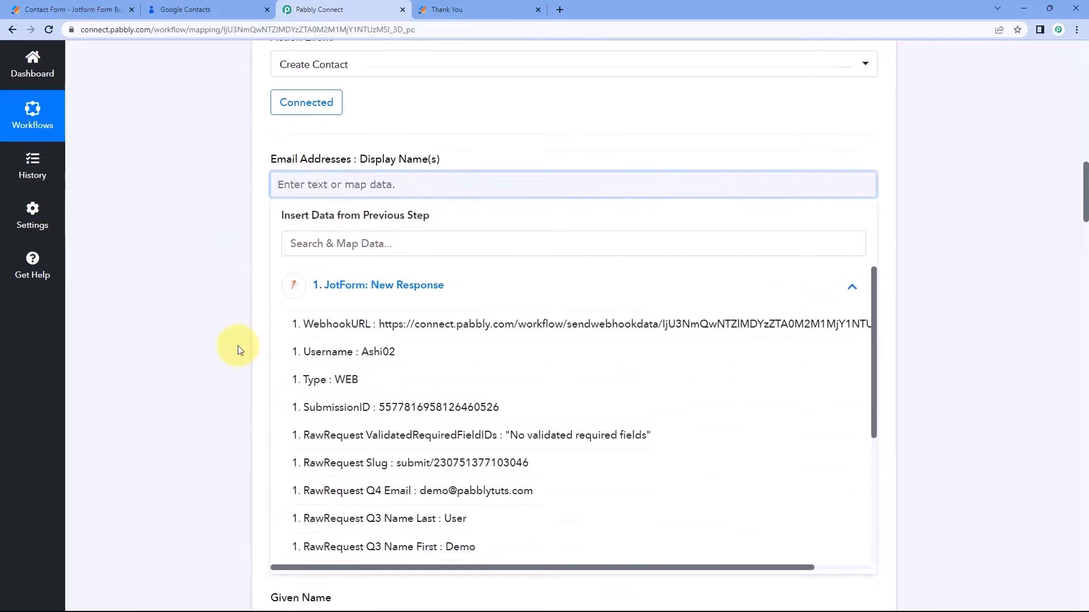
pyautogui.scroll(-3, 414, 368)
pyautogui.click(427, 358)
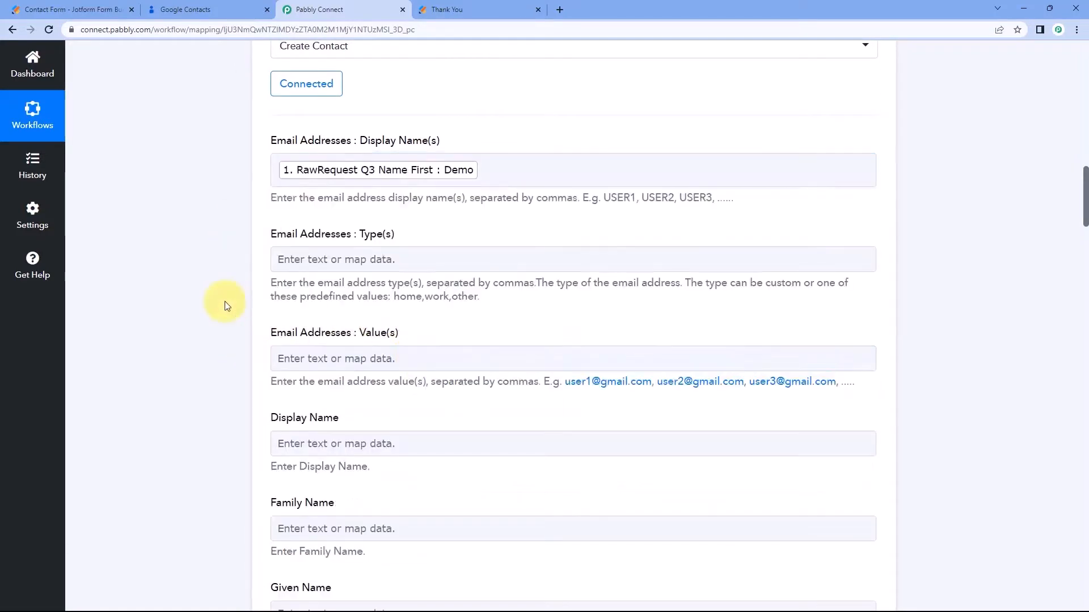
pyautogui.scroll(-2, 227, 307)
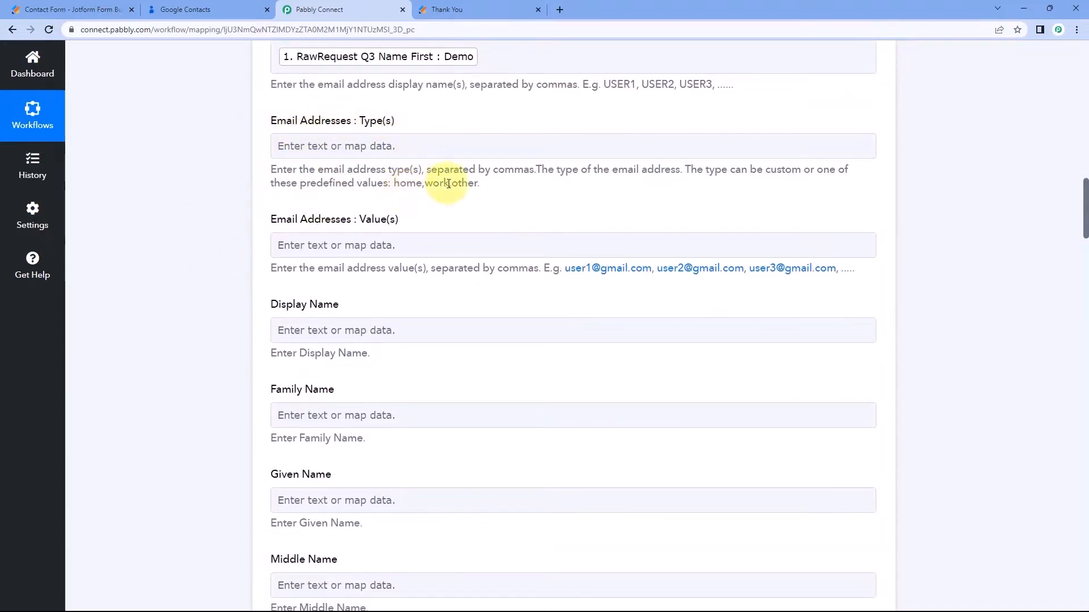
# Set Email Addresses : Type(s) to 'home'.
pyautogui.click(361, 150)
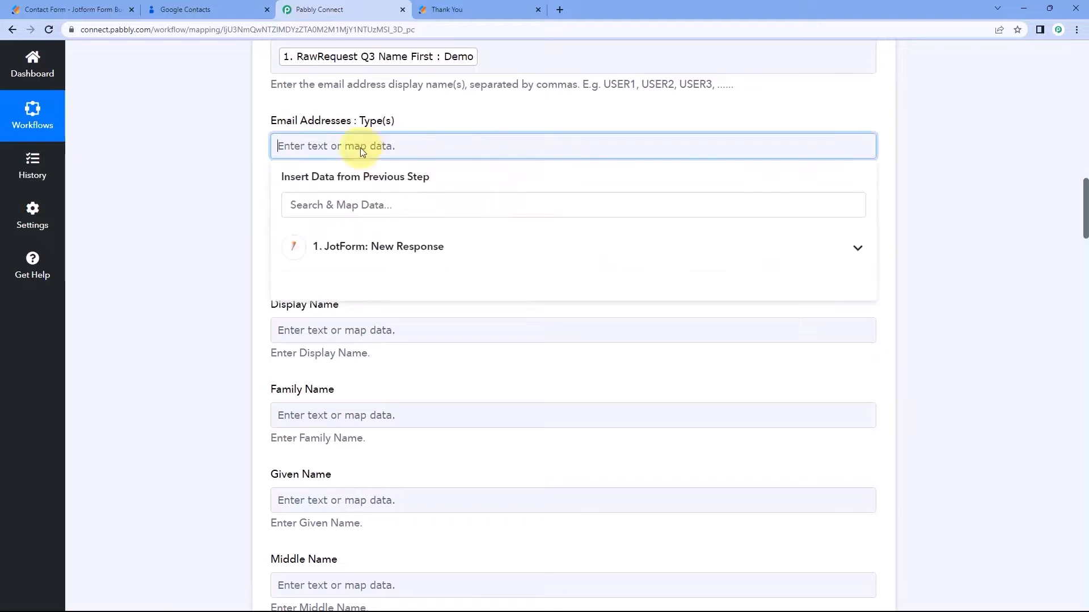
pyautogui.write('home')
pyautogui.click(198, 166)
pyautogui.scroll(2, 445, 227)
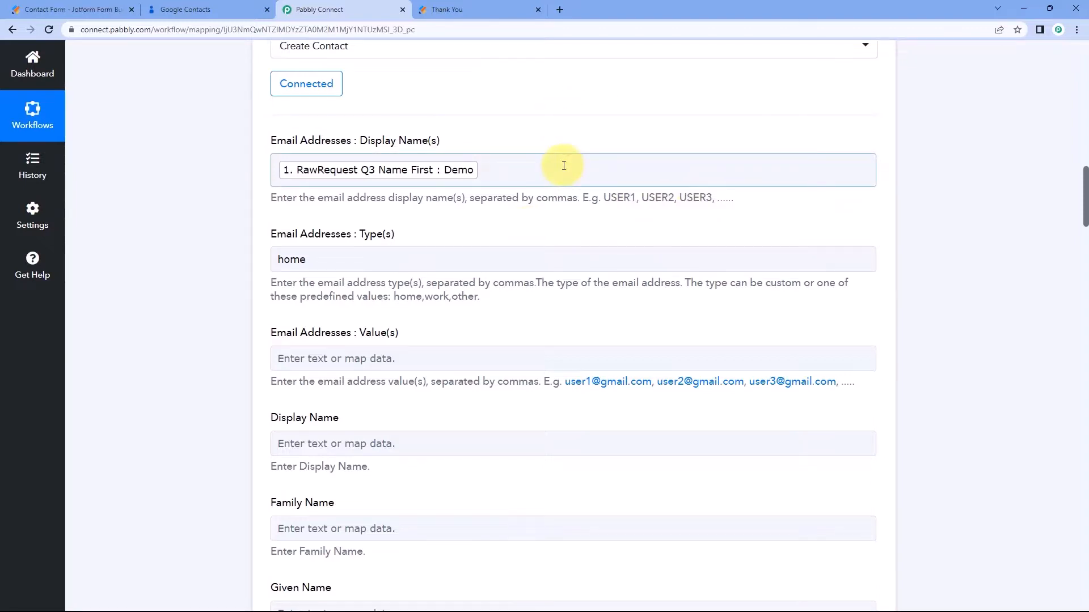
pyautogui.click(499, 171)
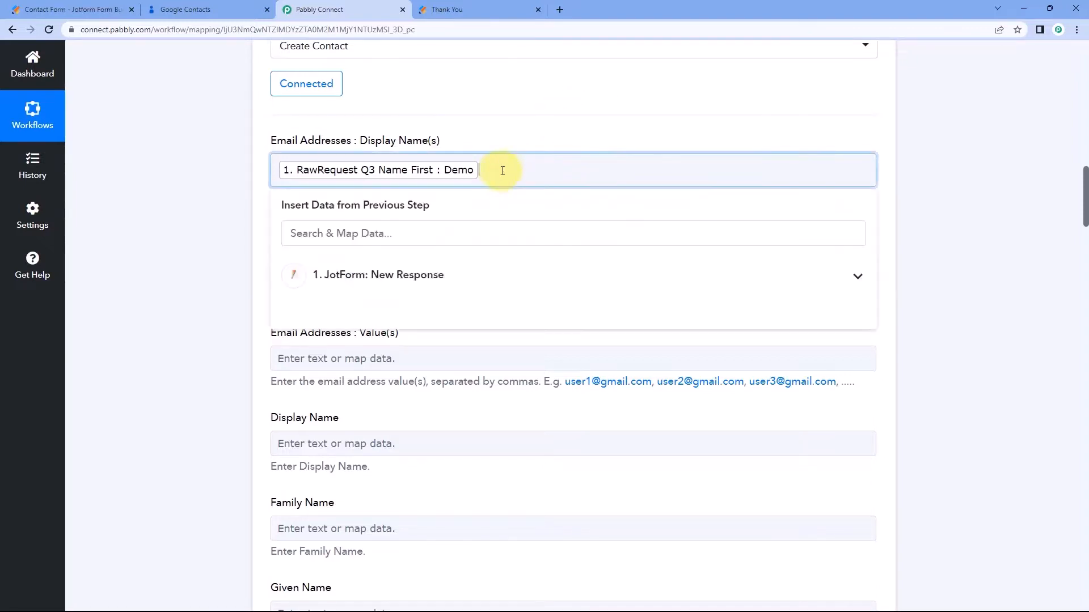
pyautogui.click(533, 139)
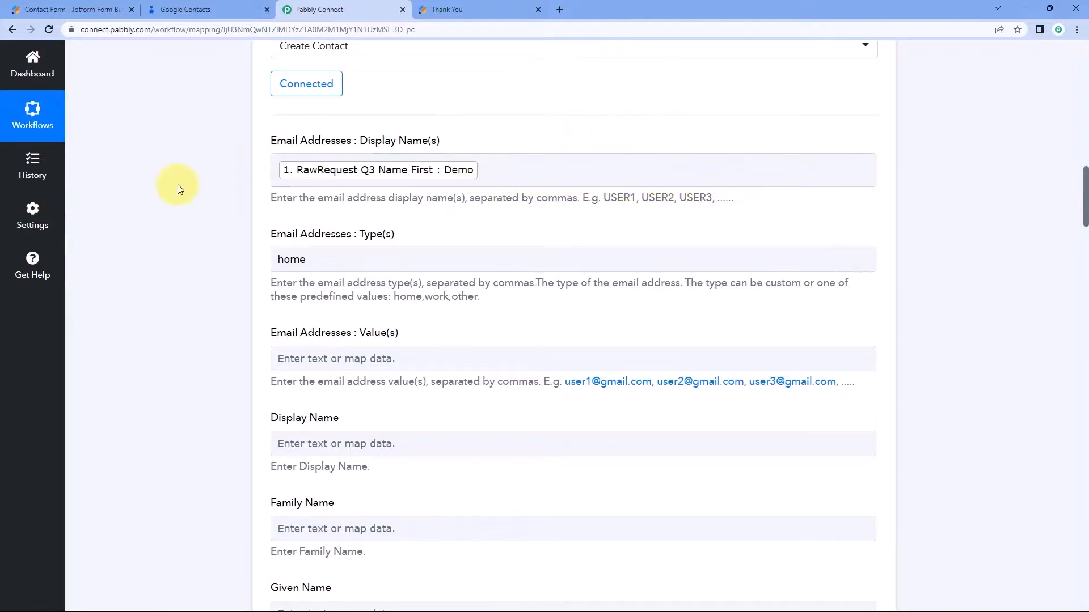
pyautogui.scroll(-1, 198, 213)
pyautogui.scroll(-5, 198, 207)
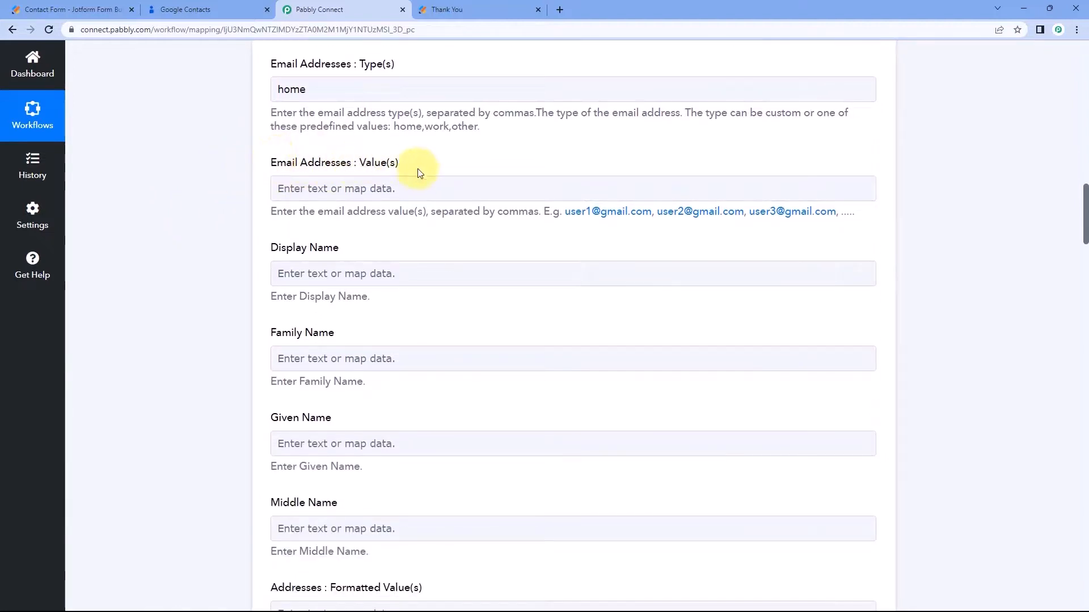
# Map the submitted email into Email Addresses : Value(s).
pyautogui.click(349, 187)
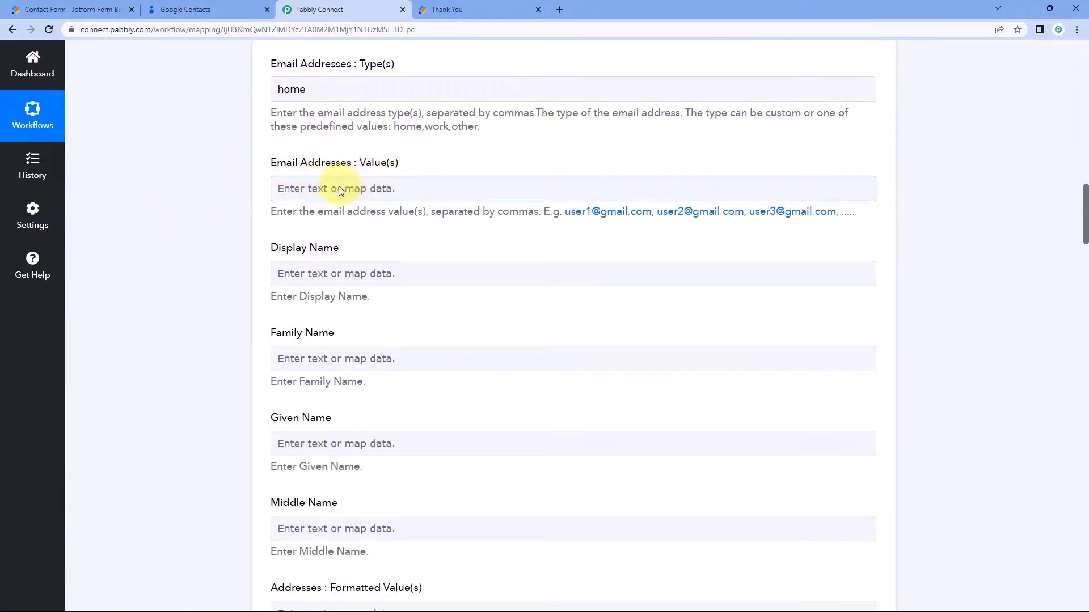
pyautogui.click(336, 190)
pyautogui.scroll(-2, 220, 187)
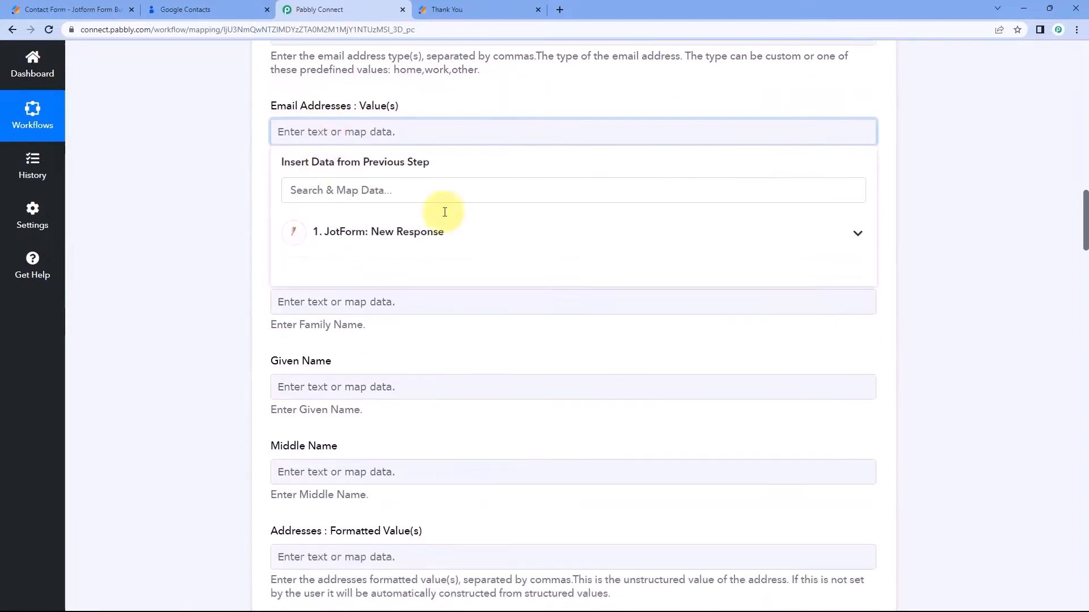
pyautogui.click(438, 232)
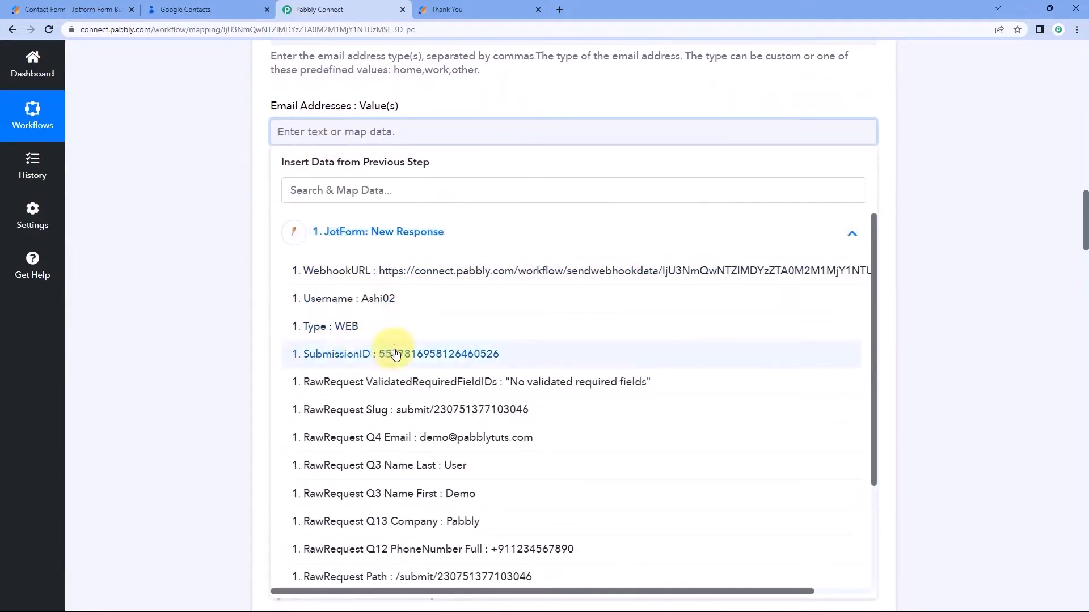
pyautogui.click(399, 445)
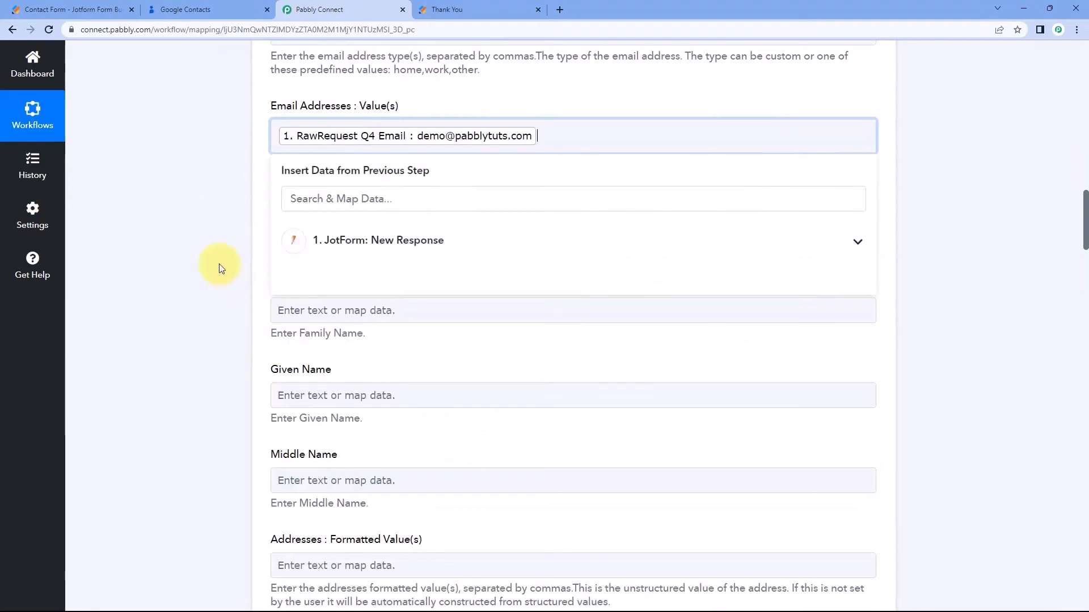
pyautogui.click(220, 268)
pyautogui.scroll(-1, 413, 157)
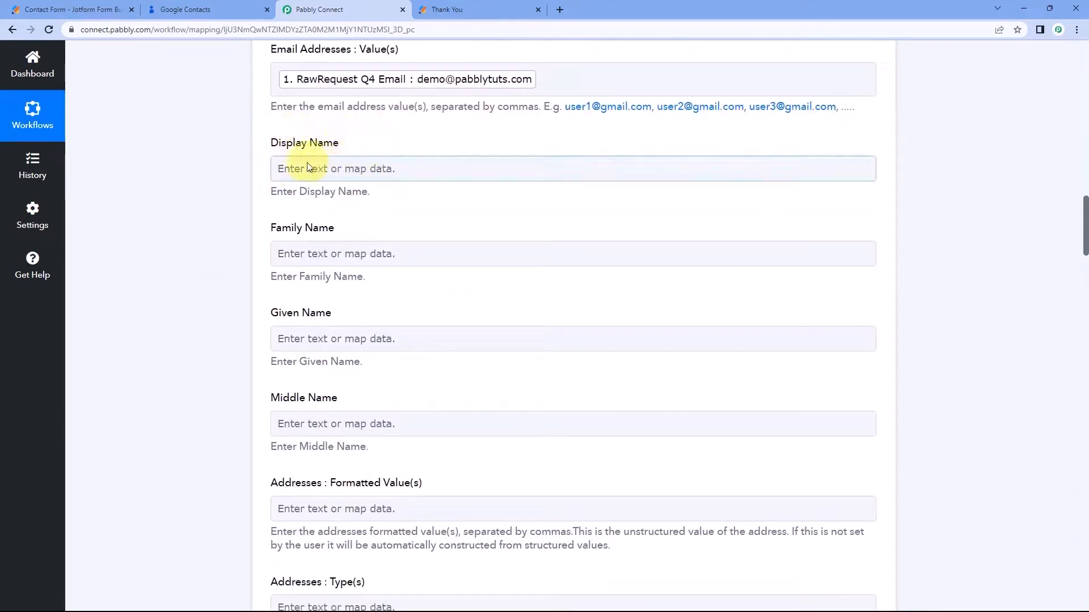
# Fill Display Name with the submitted first name followed by the last name.
pyautogui.click(312, 165)
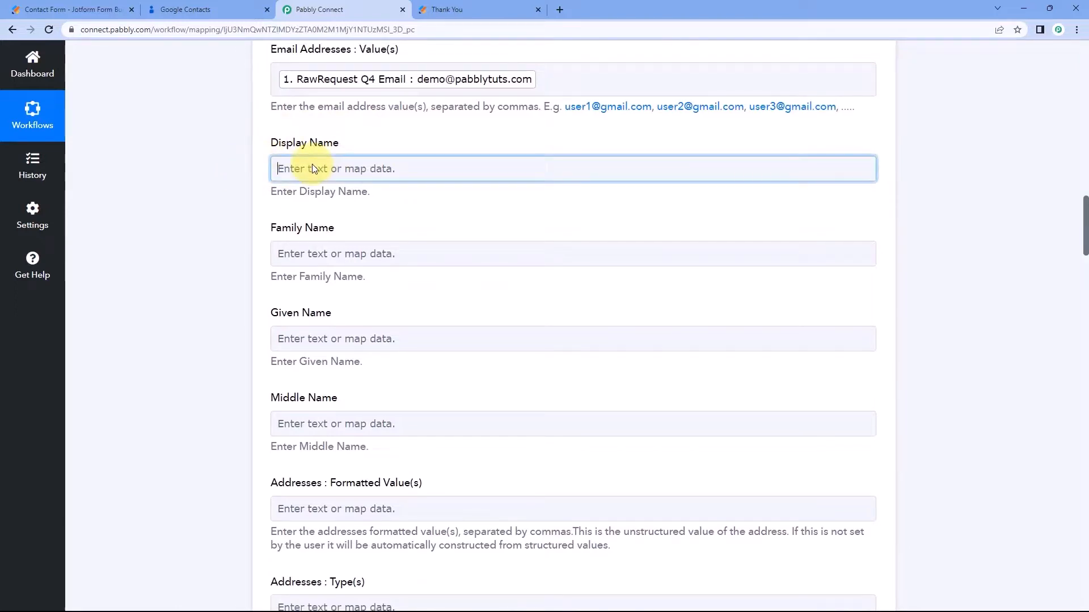
pyautogui.click(312, 168)
pyautogui.click(360, 269)
pyautogui.scroll(-2, 416, 363)
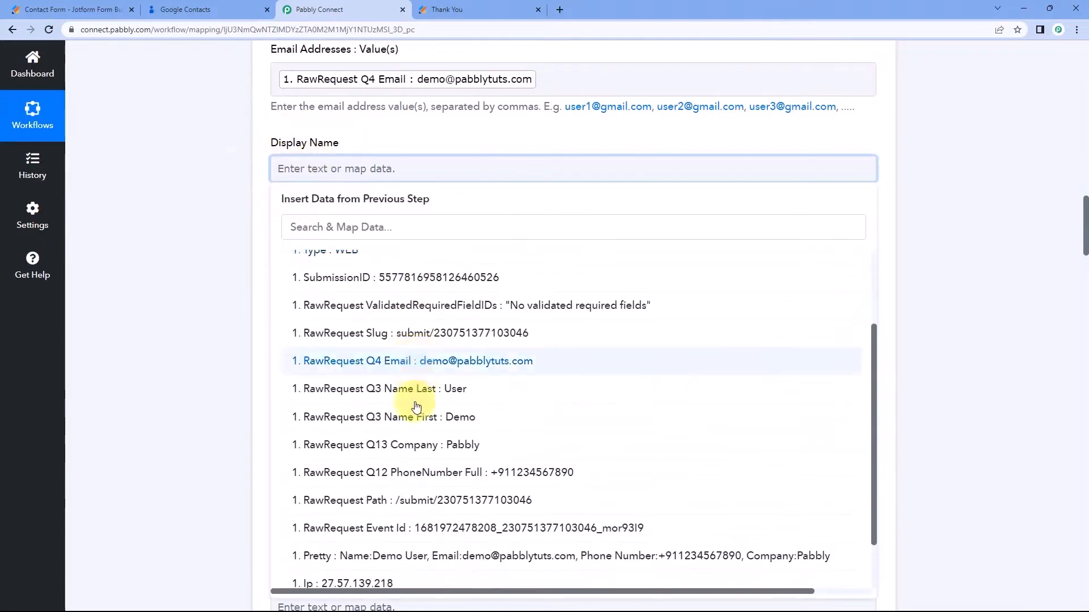
pyautogui.click(416, 431)
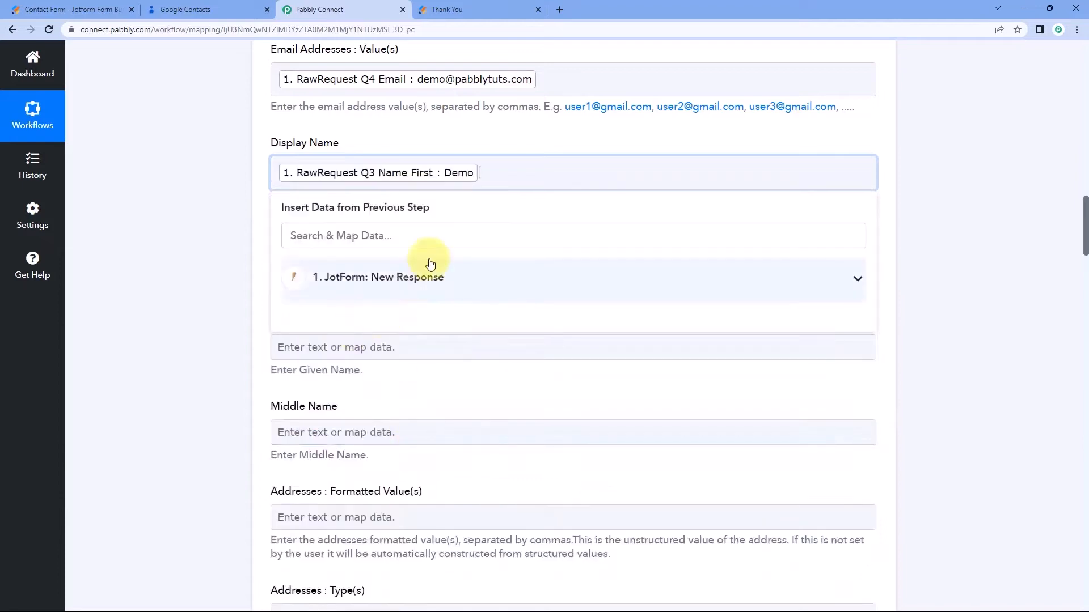
pyautogui.click(385, 276)
pyautogui.scroll(-3, 409, 425)
pyautogui.scroll(-1, 411, 339)
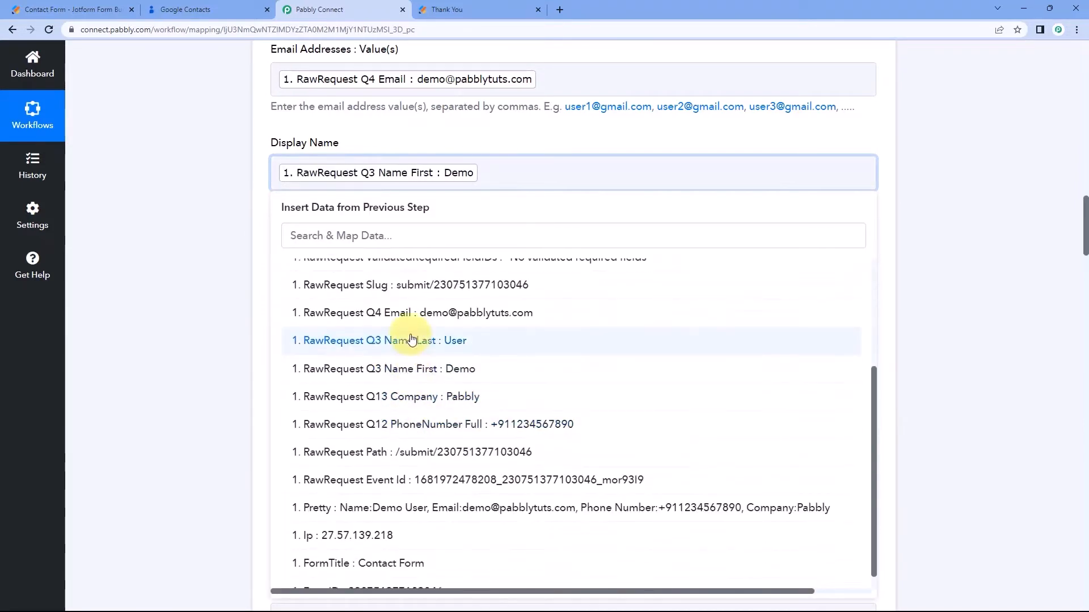
pyautogui.click(411, 340)
pyautogui.click(150, 226)
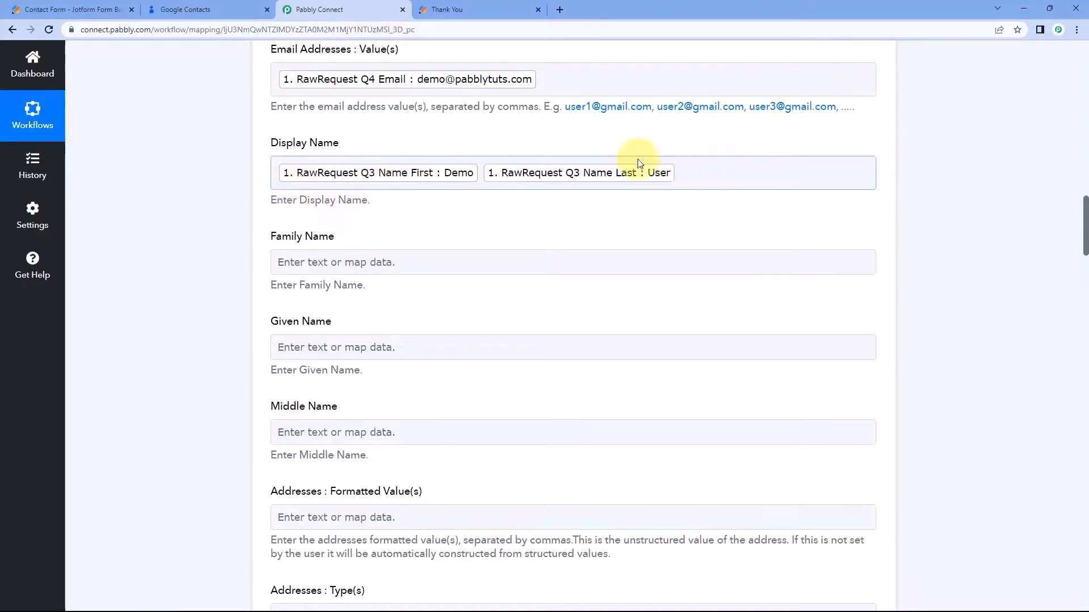
pyautogui.scroll(-1, 348, 210)
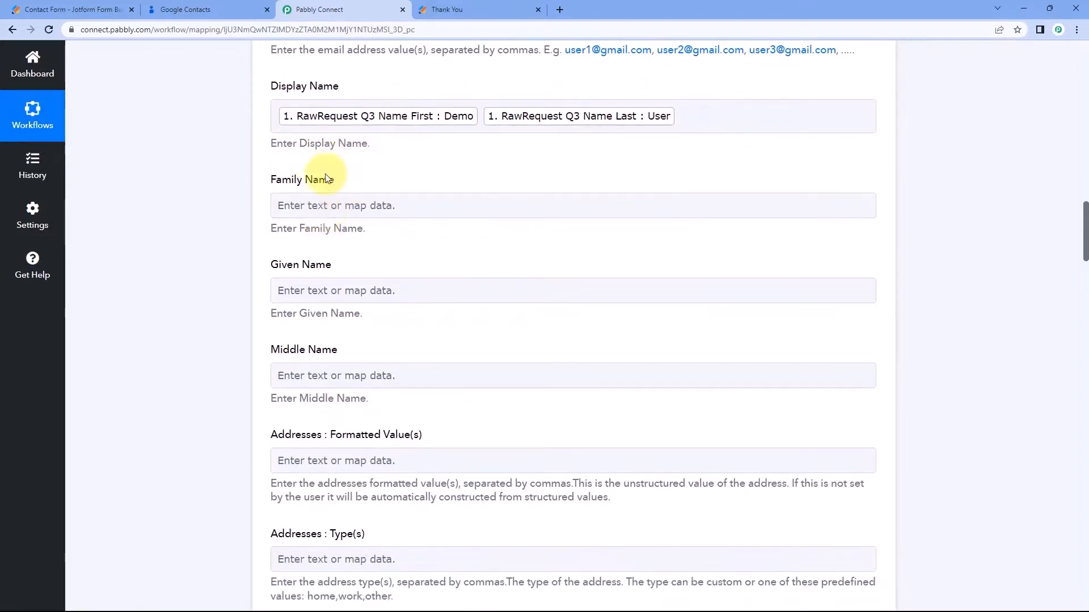
# Map the form's last name (RawRequest Q3 Name Last) into Family Name.
pyautogui.click(321, 204)
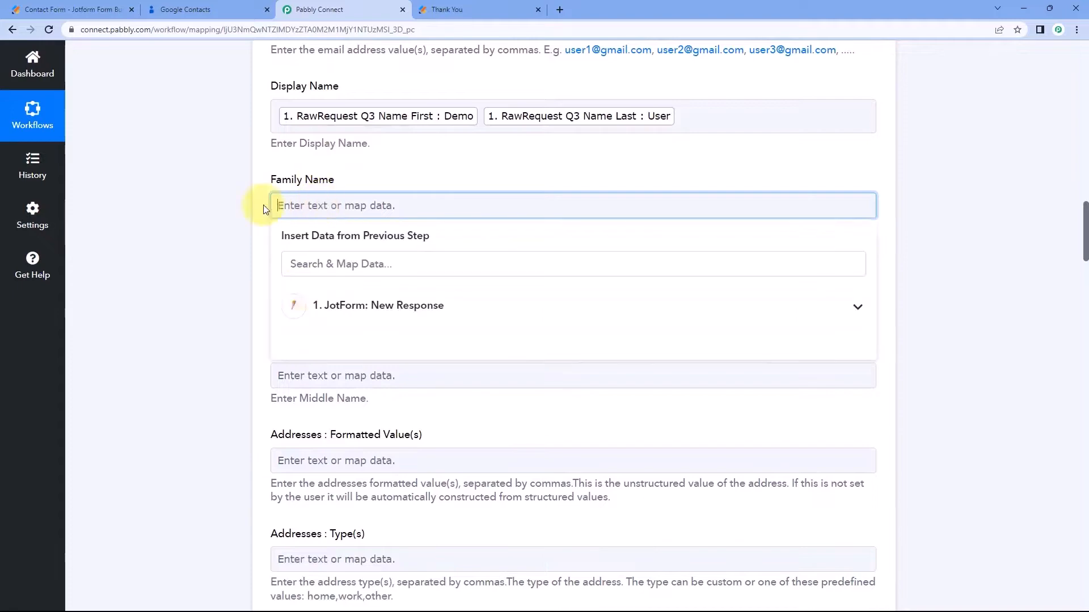
pyautogui.click(391, 307)
pyautogui.scroll(-2, 397, 352)
pyautogui.click(496, 413)
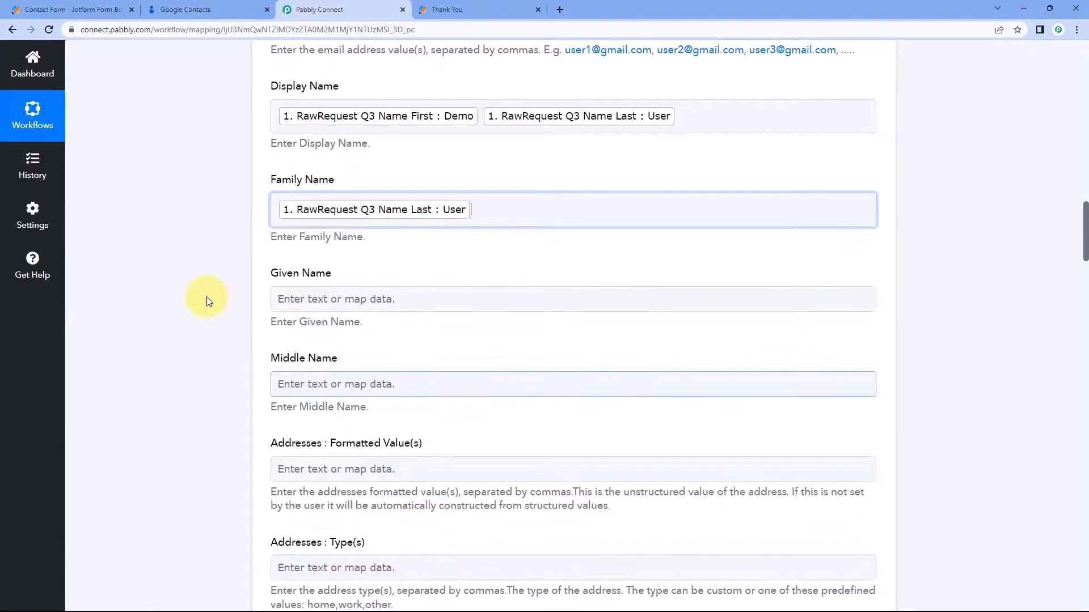
# Map the form's first name (RawRequest Q3 Name First) into Given Name.
pyautogui.click(299, 304)
pyautogui.scroll(-2, 365, 308)
pyautogui.click(317, 286)
pyautogui.scroll(-1, 364, 391)
pyautogui.scroll(-1, 364, 391)
pyautogui.click(325, 438)
pyautogui.scroll(-1, 165, 254)
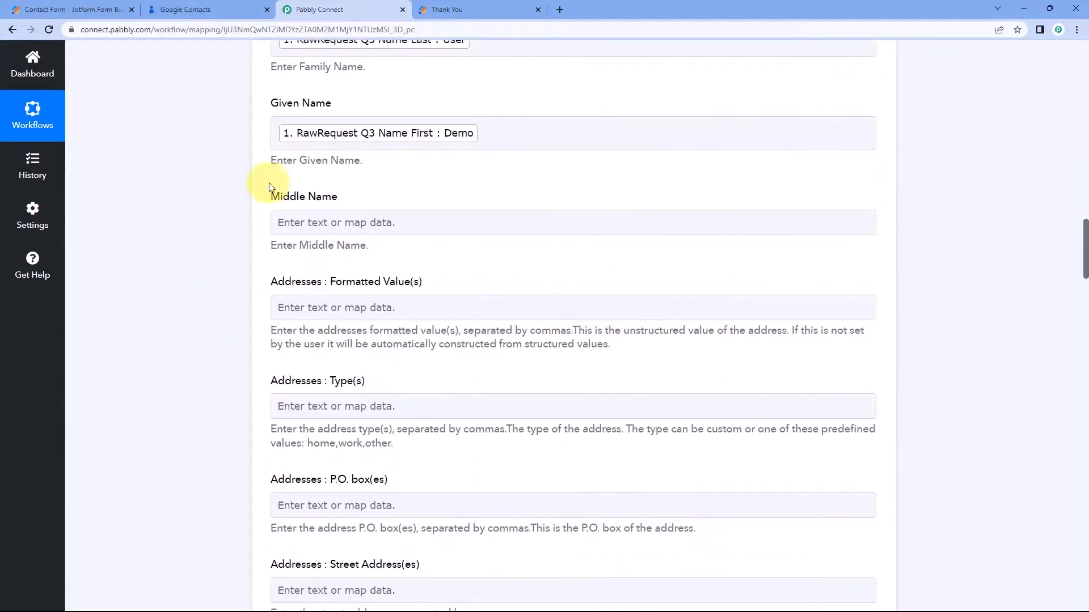
pyautogui.click(345, 227)
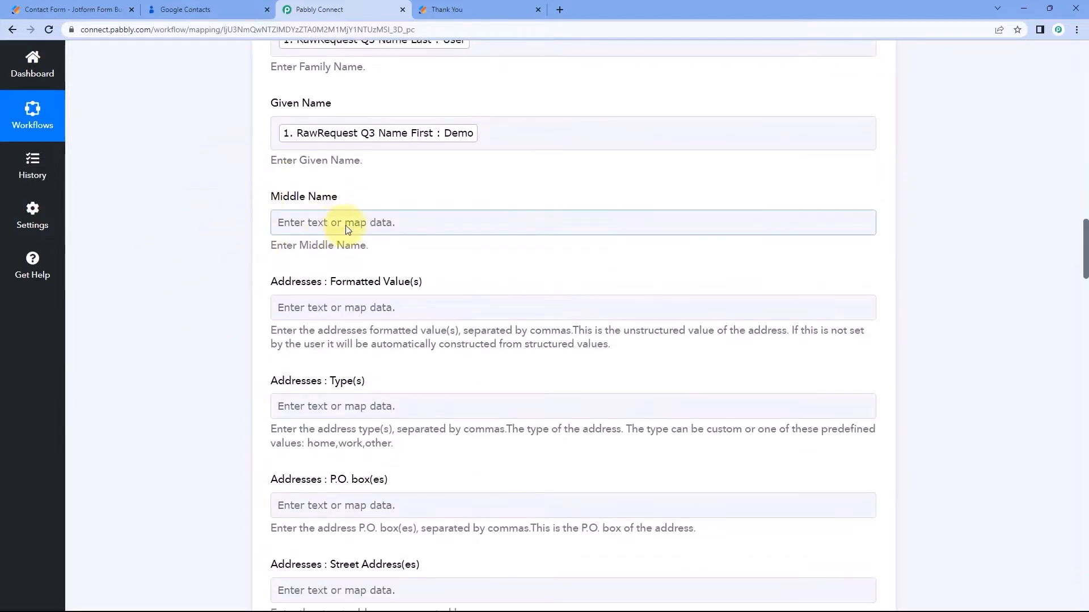
pyautogui.click(101, 7)
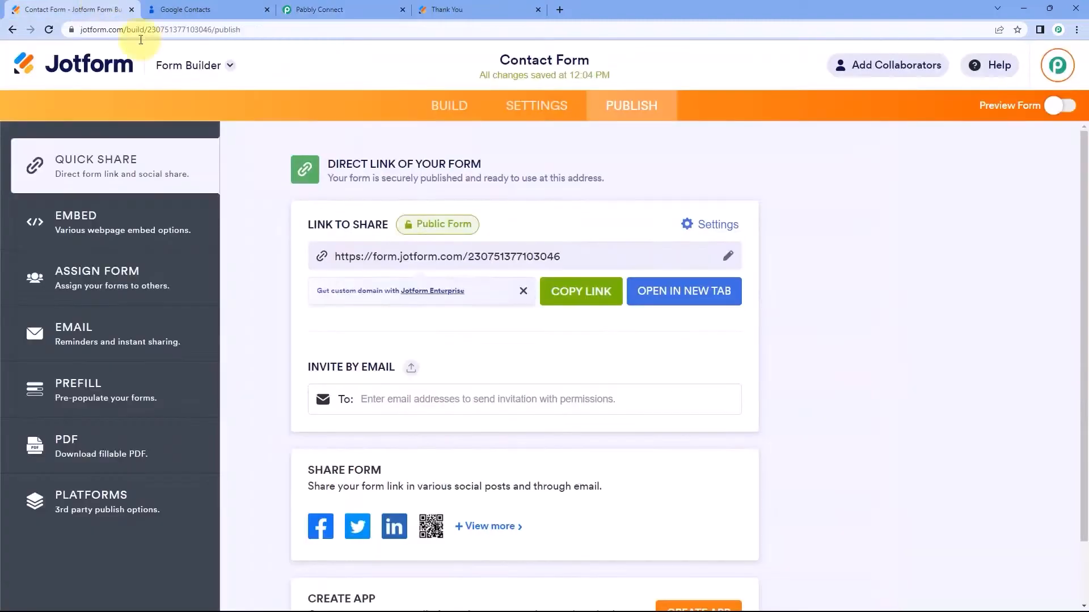
pyautogui.click(363, 7)
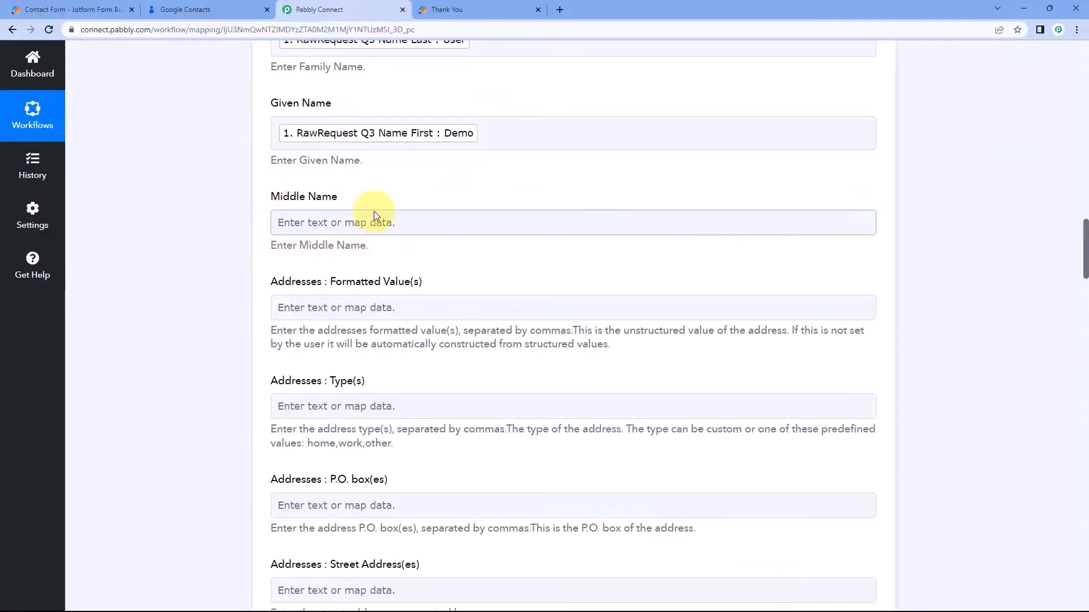
pyautogui.scroll(-2, 373, 216)
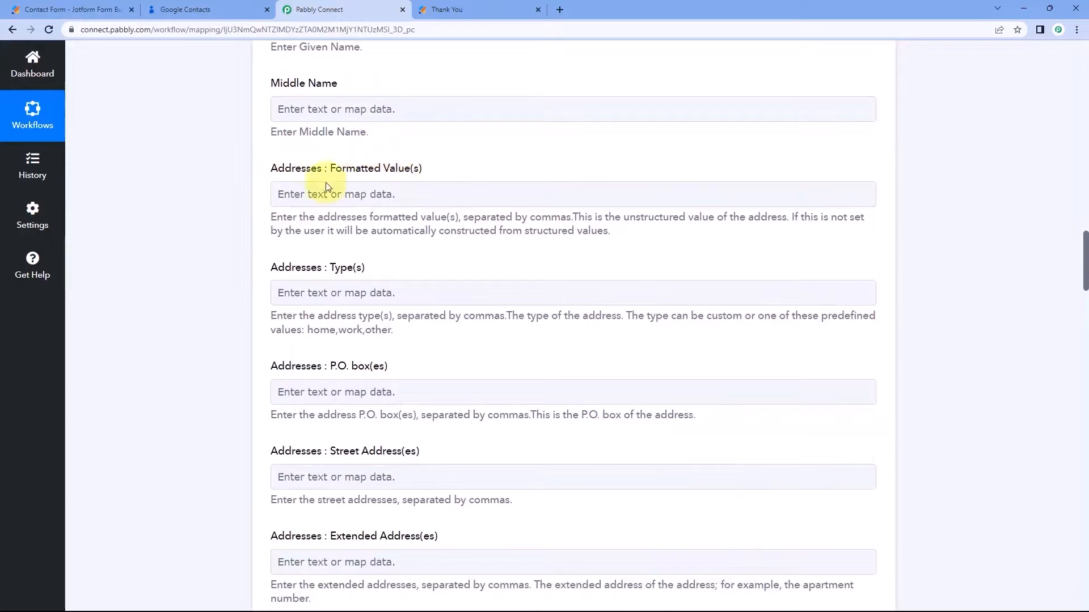
pyautogui.scroll(-3, 272, 204)
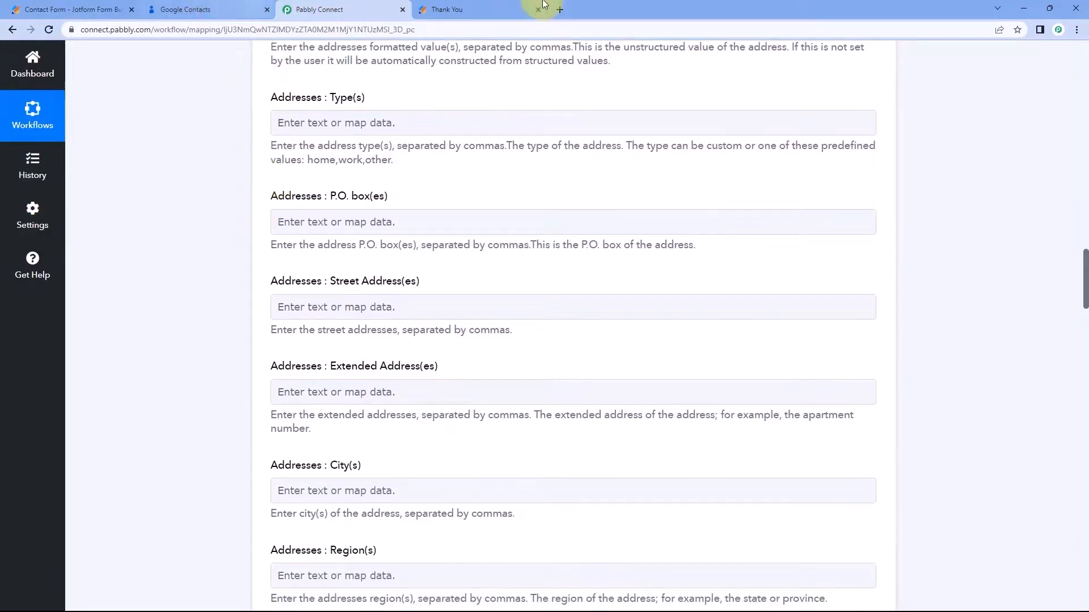
pyautogui.click(485, 6)
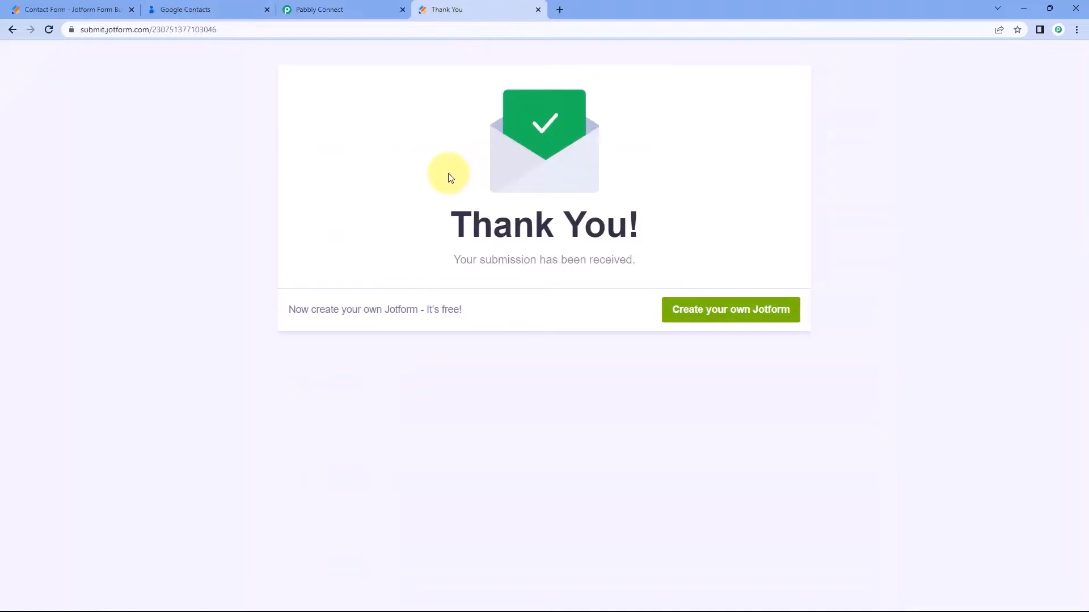
pyautogui.click(376, 5)
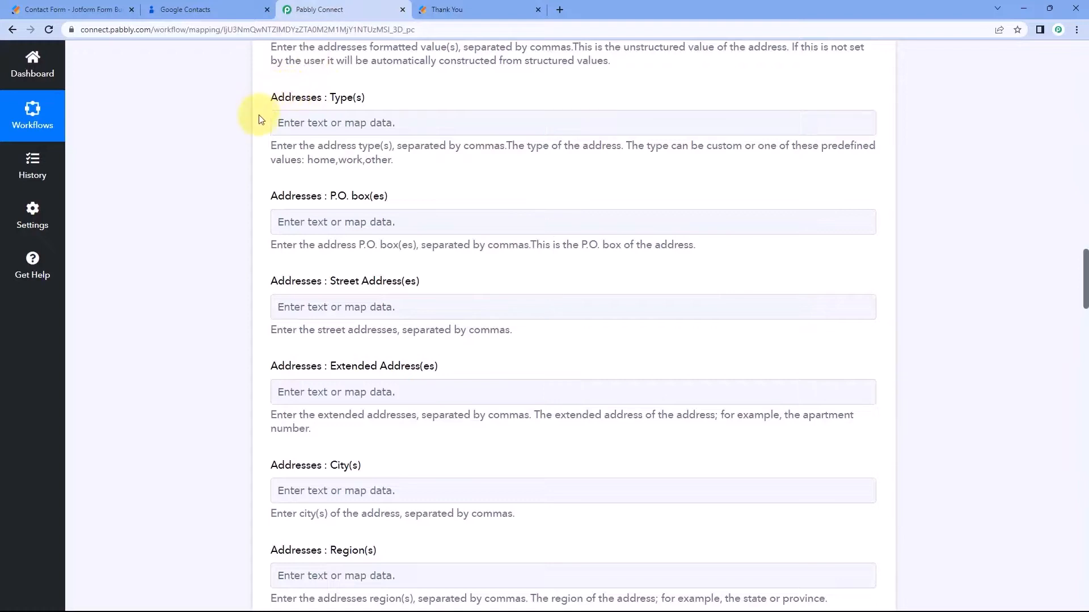
pyautogui.scroll(-3, 260, 158)
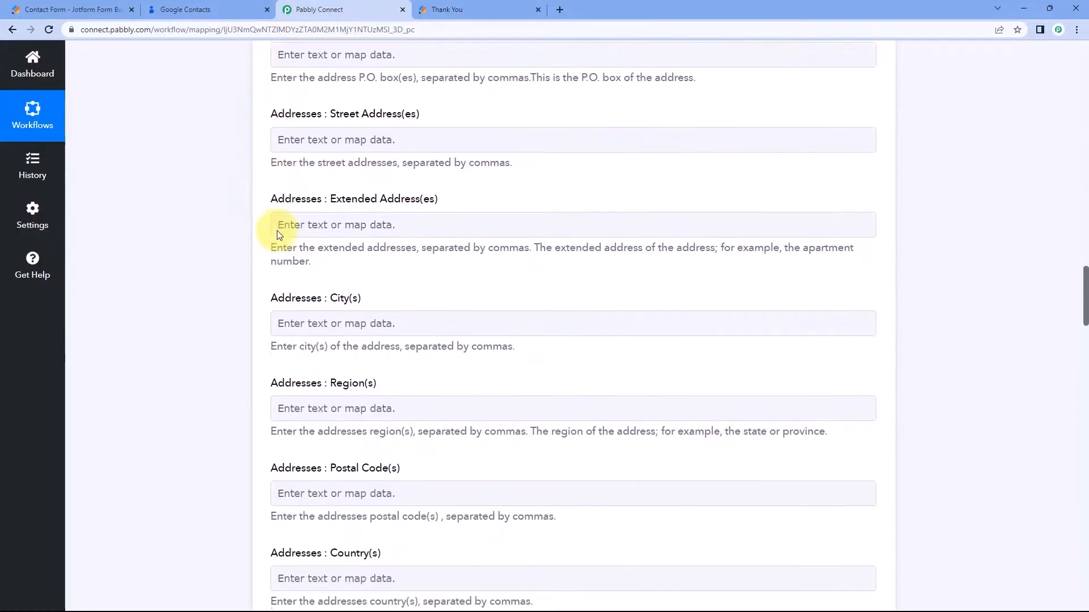
pyautogui.scroll(-2, 278, 234)
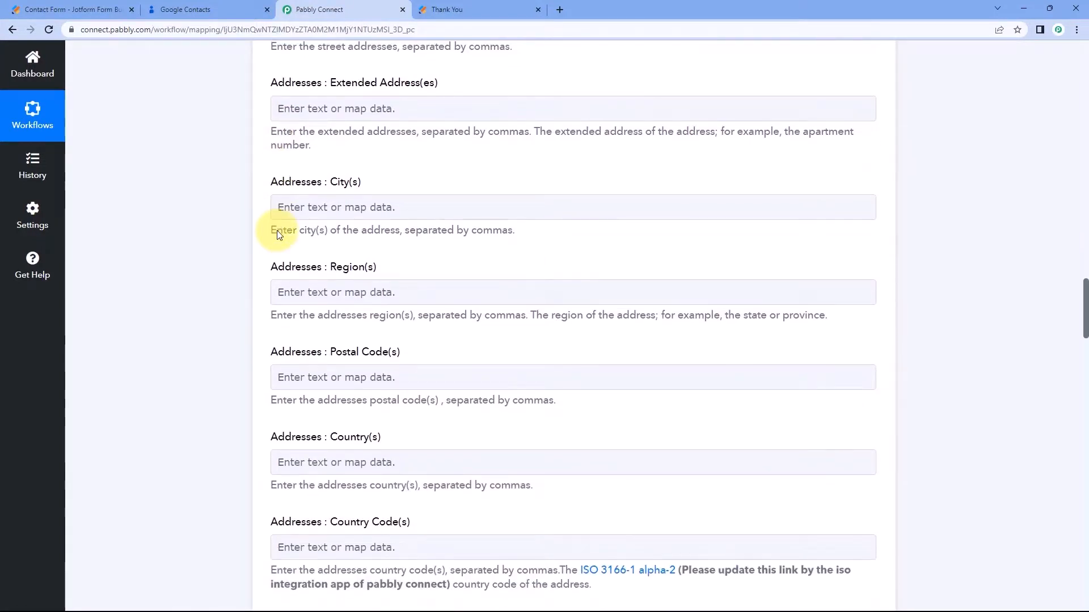
pyautogui.scroll(-4, 286, 210)
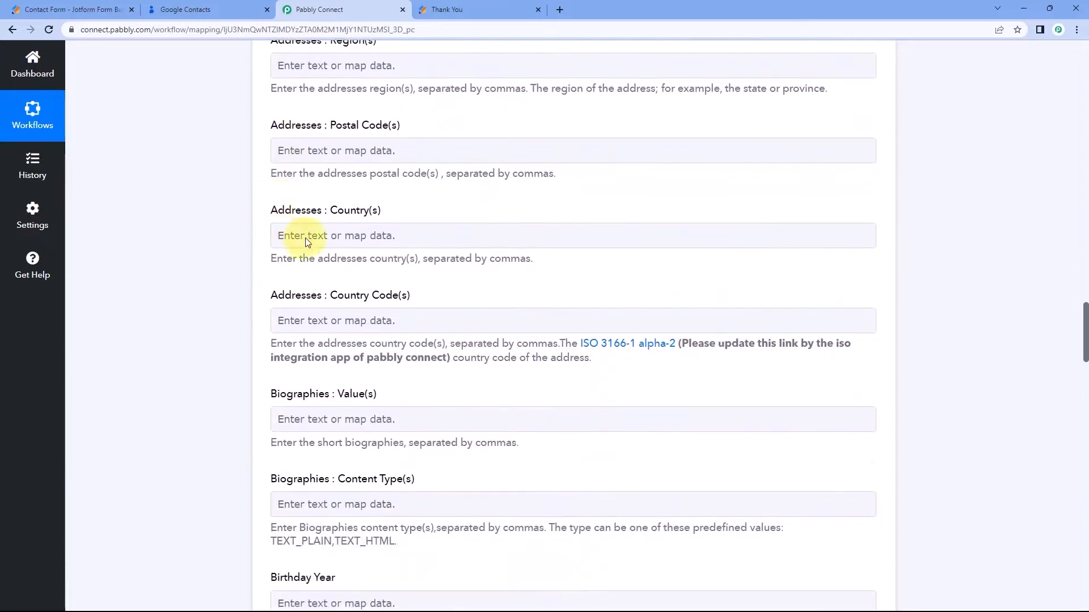
pyautogui.scroll(-1, 297, 276)
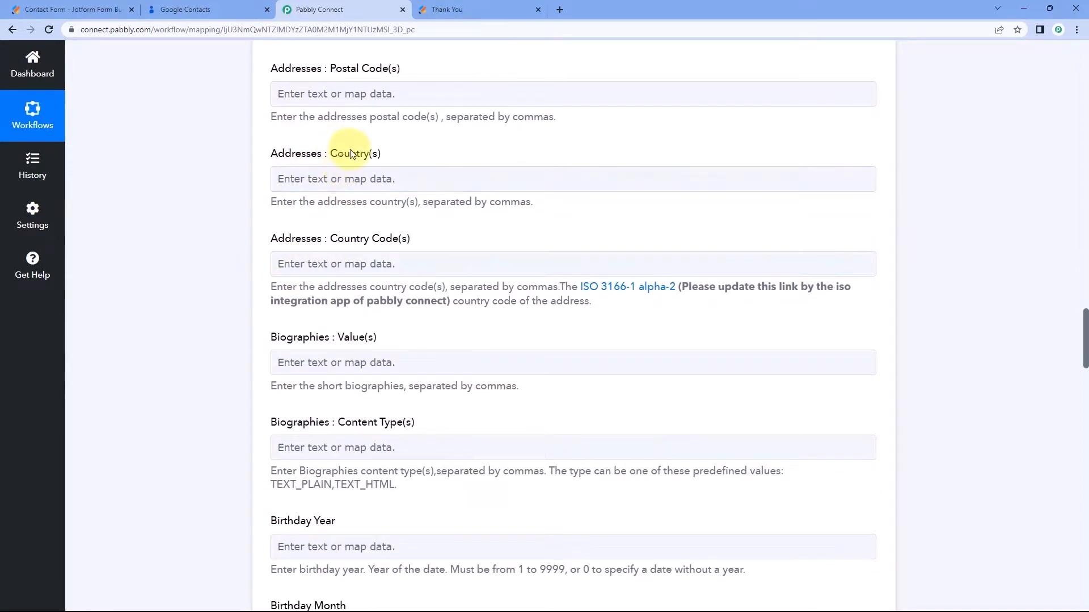
pyautogui.click(470, 5)
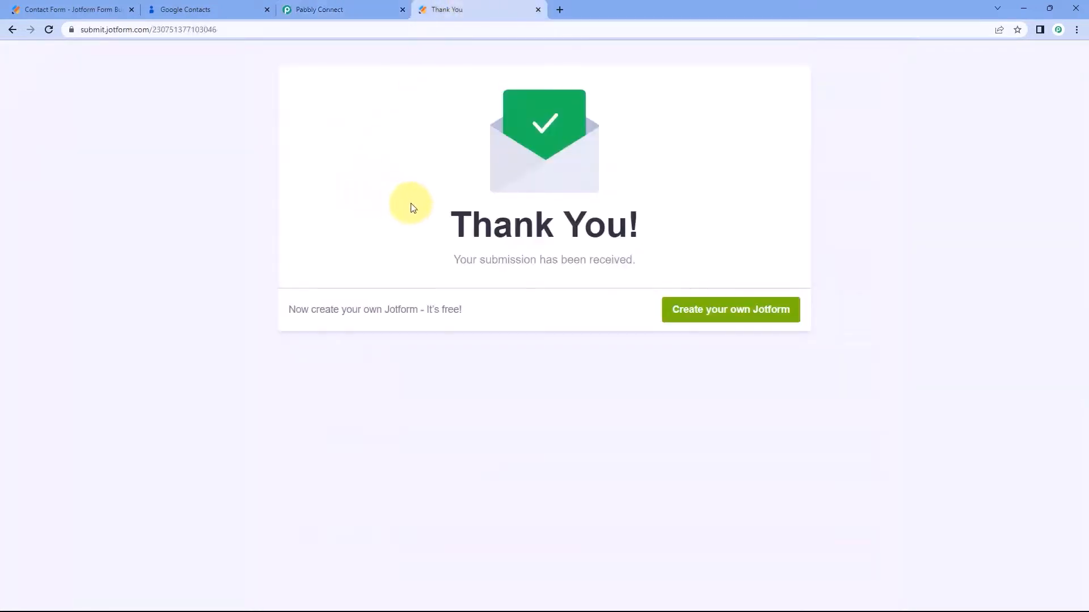
pyautogui.click(359, 6)
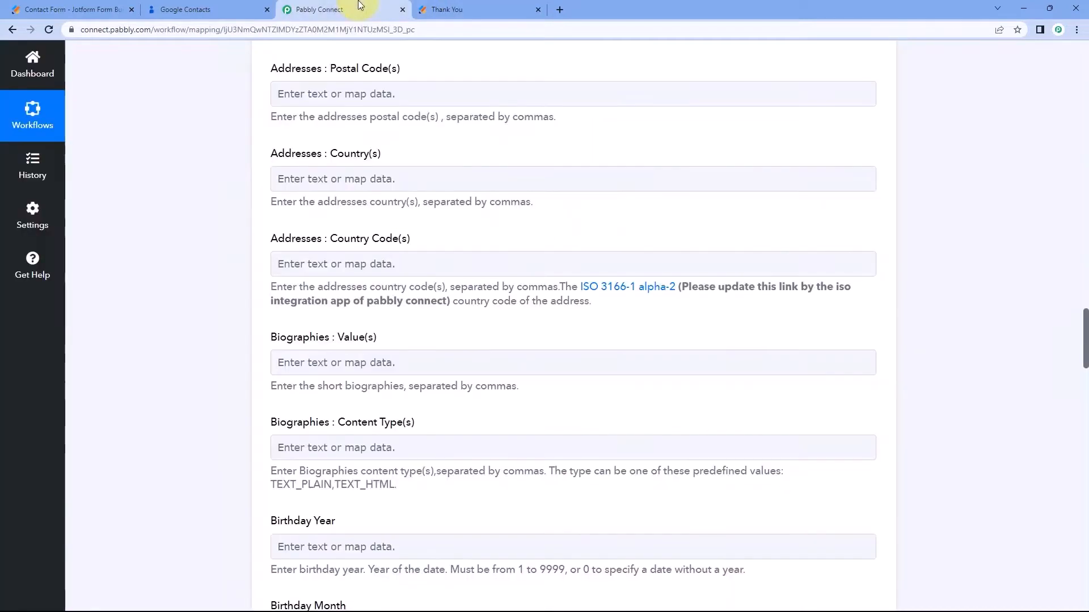
pyautogui.scroll(-3, 216, 223)
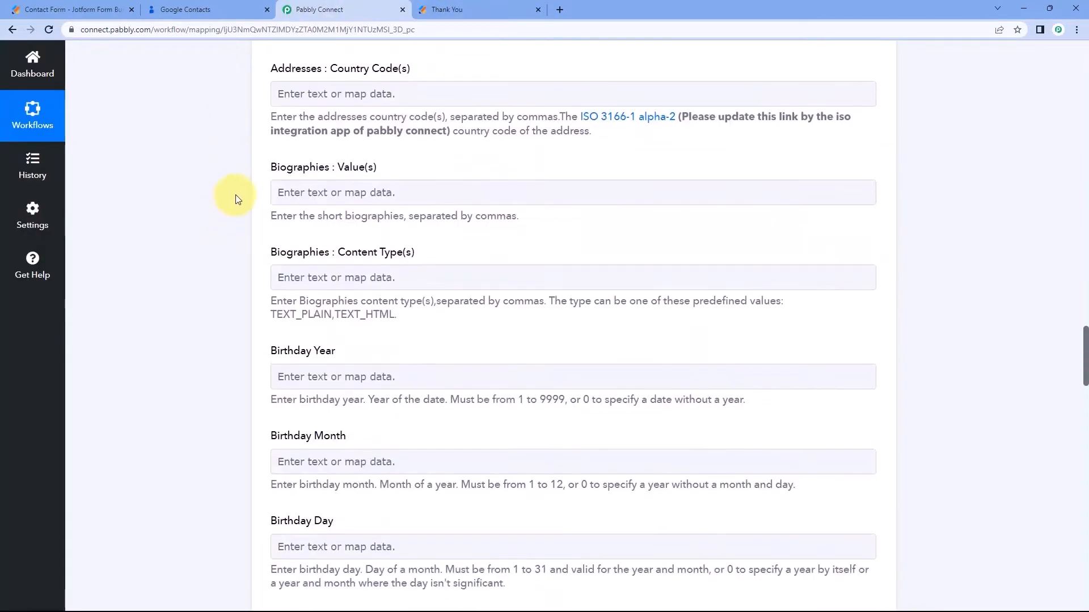
pyautogui.scroll(-1, 236, 199)
pyautogui.scroll(-3, 269, 222)
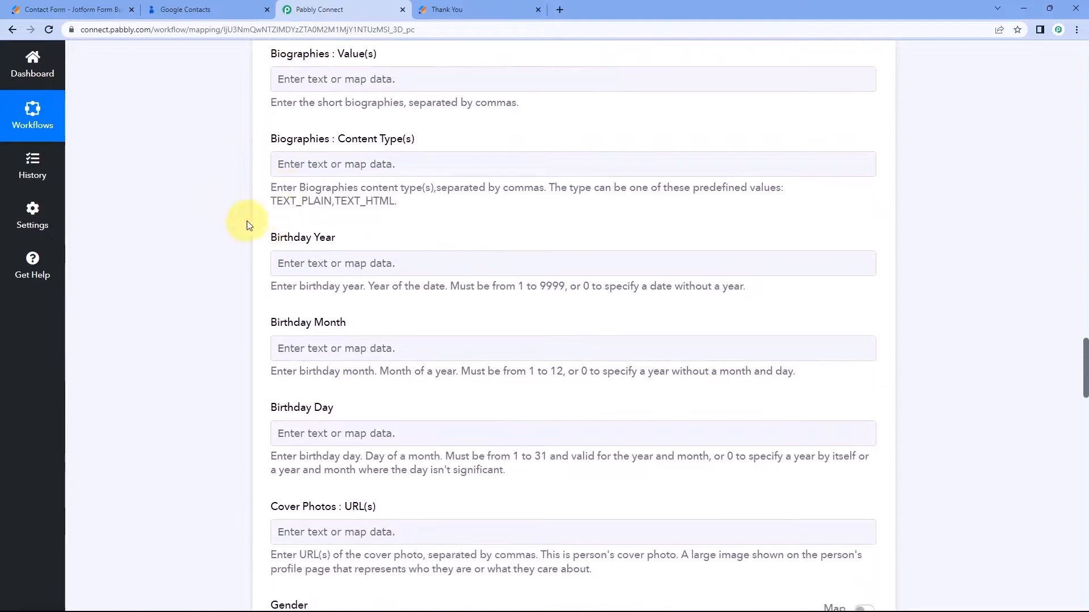
pyautogui.scroll(-2, 276, 266)
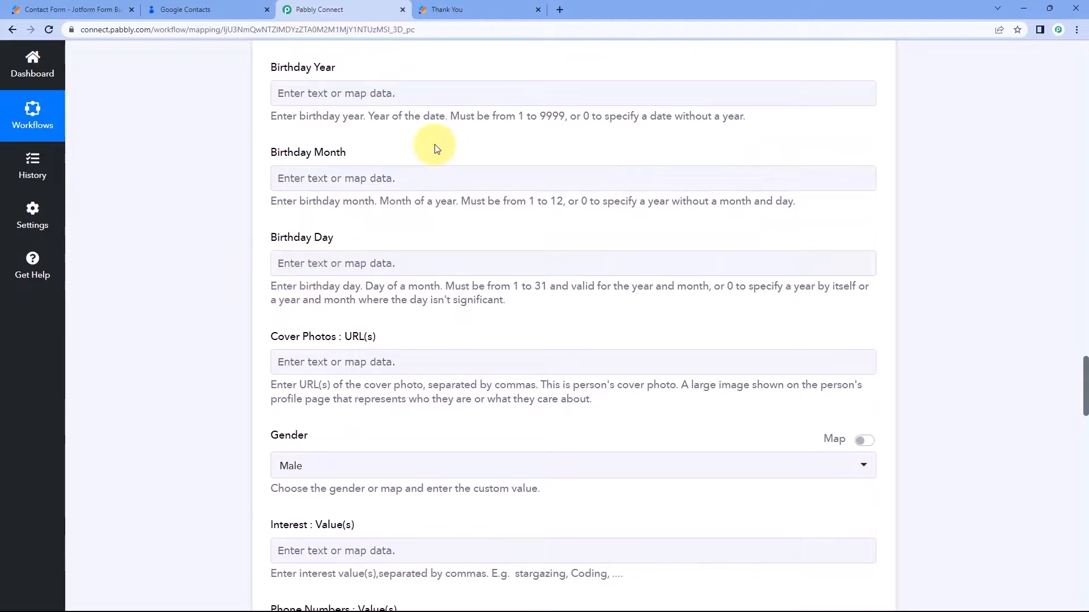
pyautogui.scroll(-2, 286, 219)
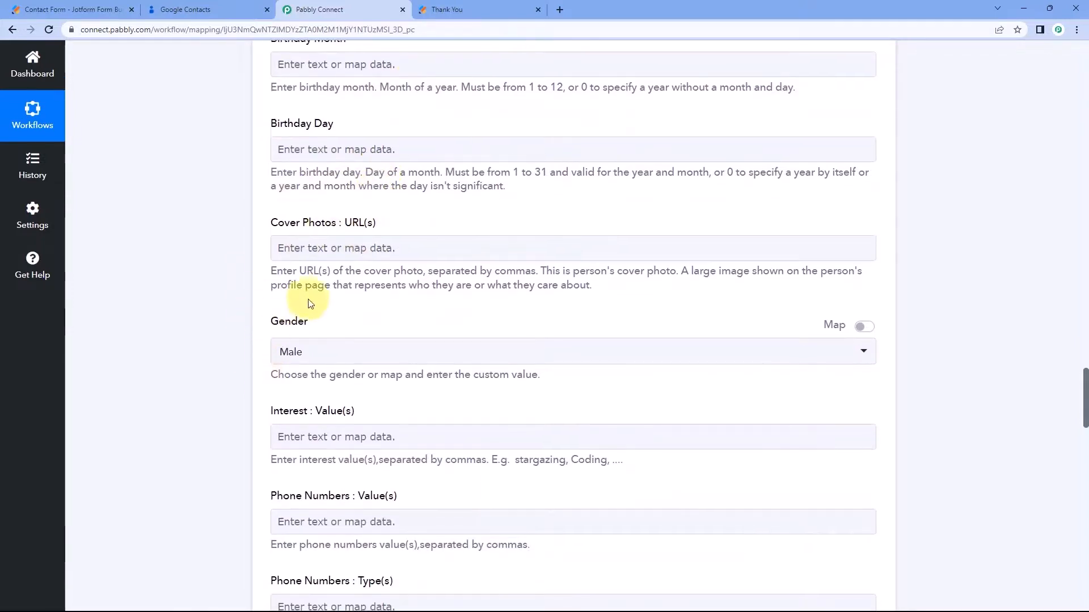
pyautogui.scroll(-2, 309, 302)
# Switch Gender to accept custom data and clear its preset male value.
pyautogui.click(354, 241)
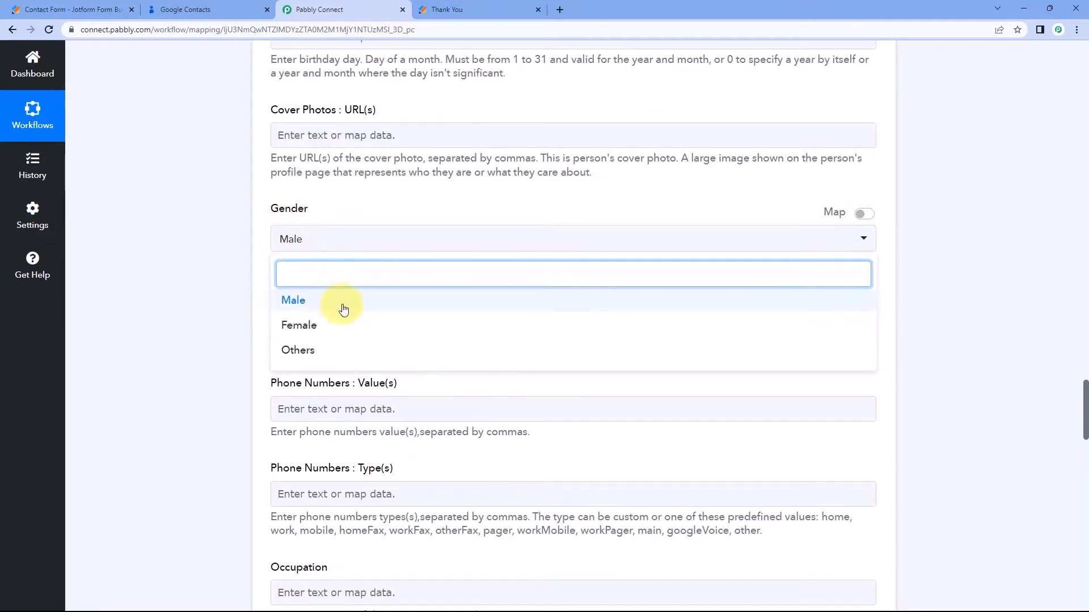
pyautogui.click(872, 219)
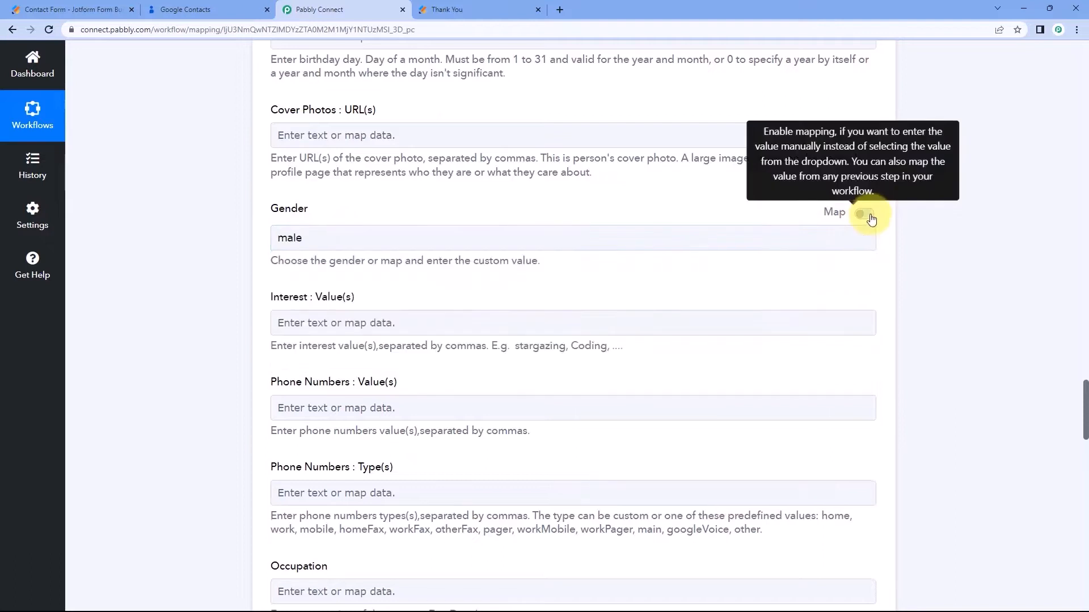
pyautogui.moveTo(401, 236); pyautogui.dragTo(195, 236)
pyautogui.press('BackSpace')
pyautogui.click(196, 249)
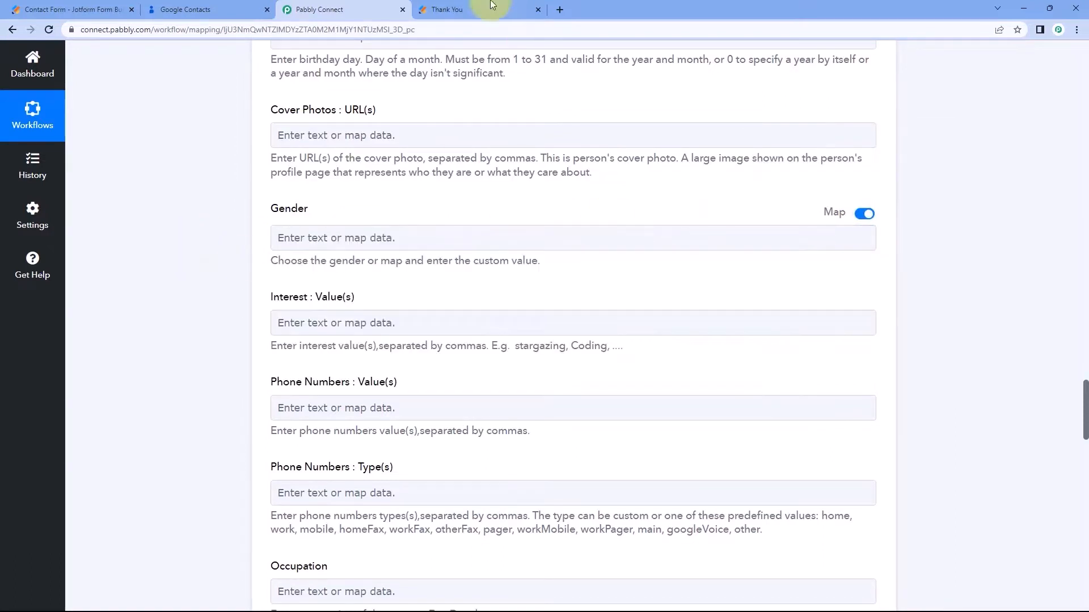
pyautogui.click(506, 2)
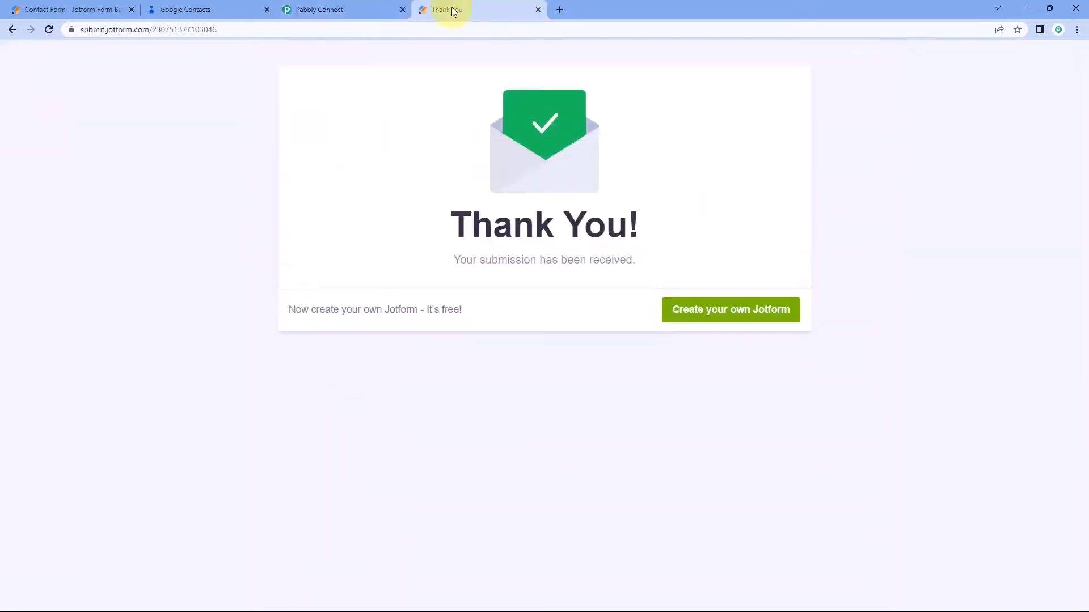
pyautogui.click(362, 9)
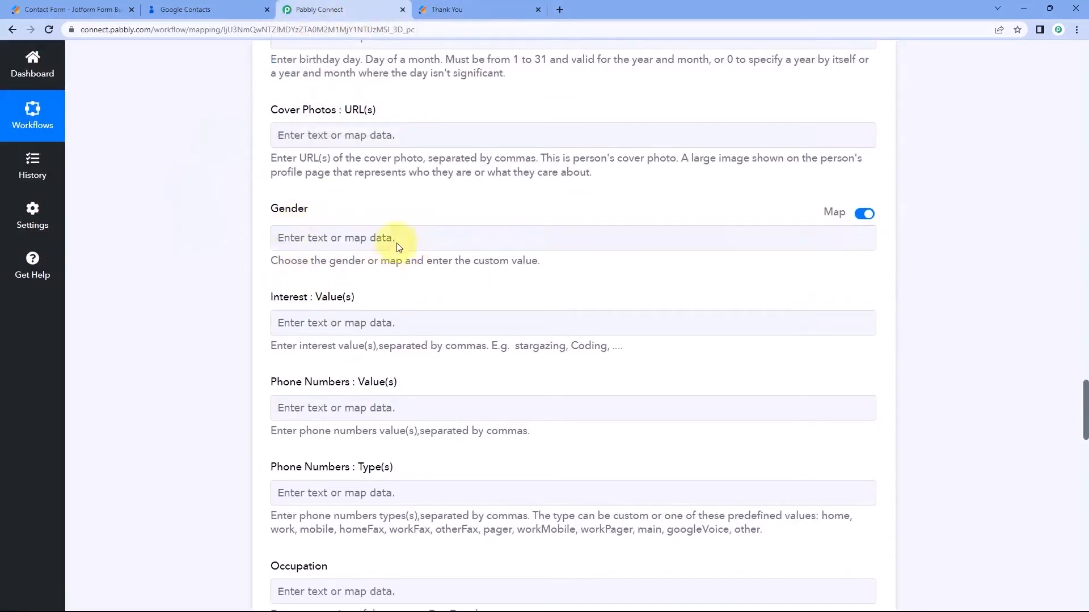
pyautogui.click(516, 5)
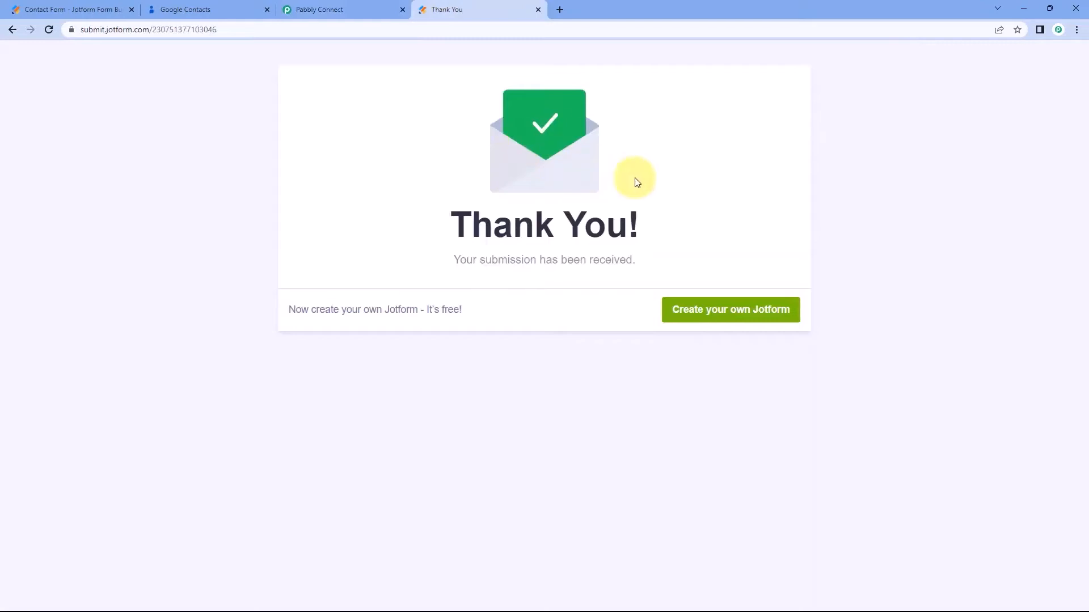
pyautogui.click(343, 9)
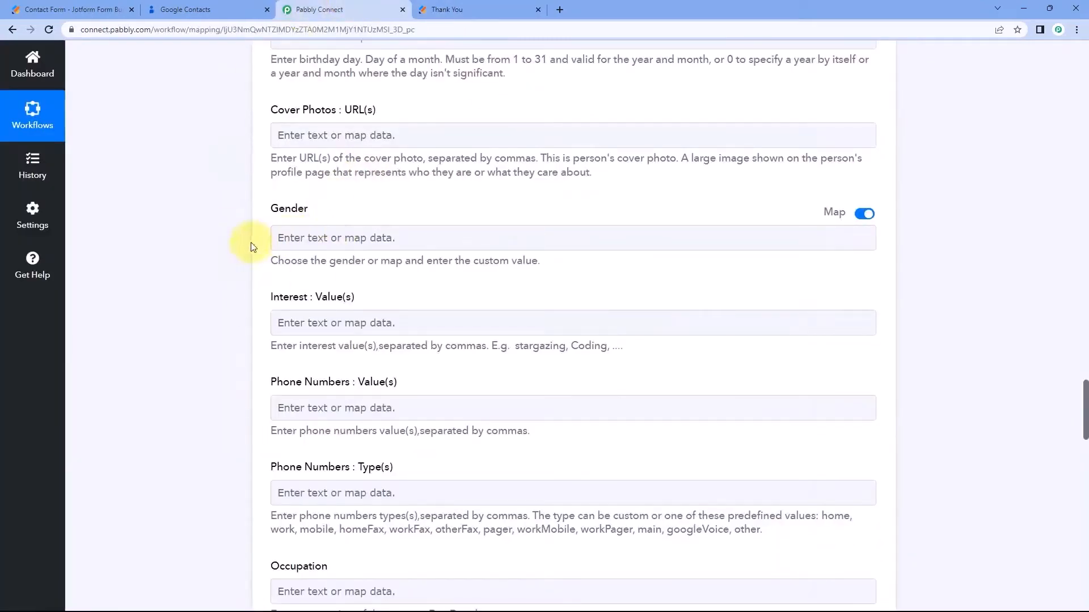
# Map the Jotform submitted phone number answer into Phone Numbers.
pyautogui.scroll(-3, 250, 243)
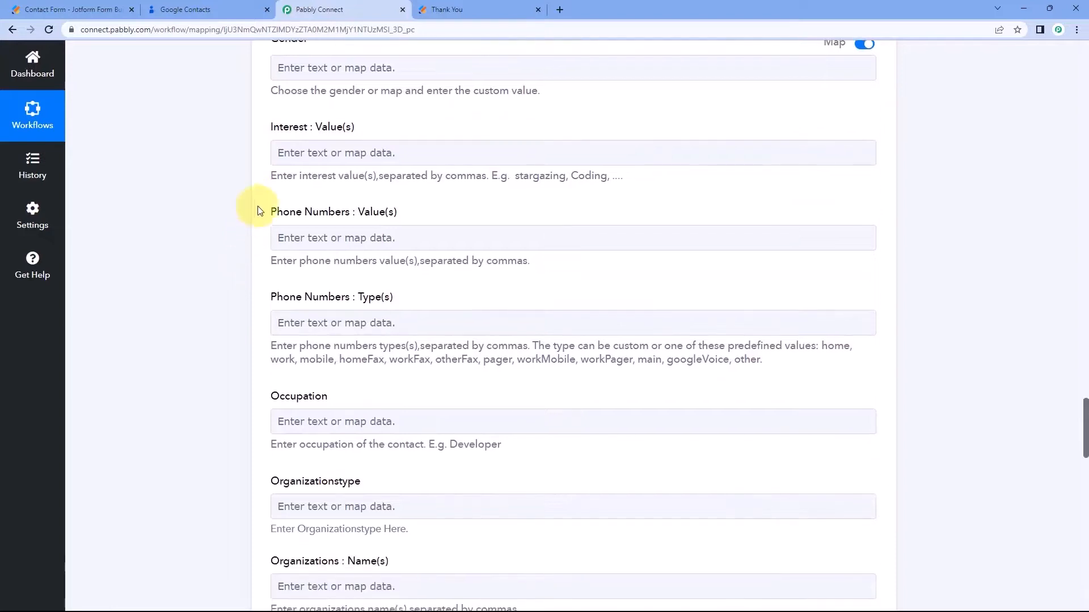
pyautogui.scroll(-1, 256, 224)
pyautogui.click(308, 181)
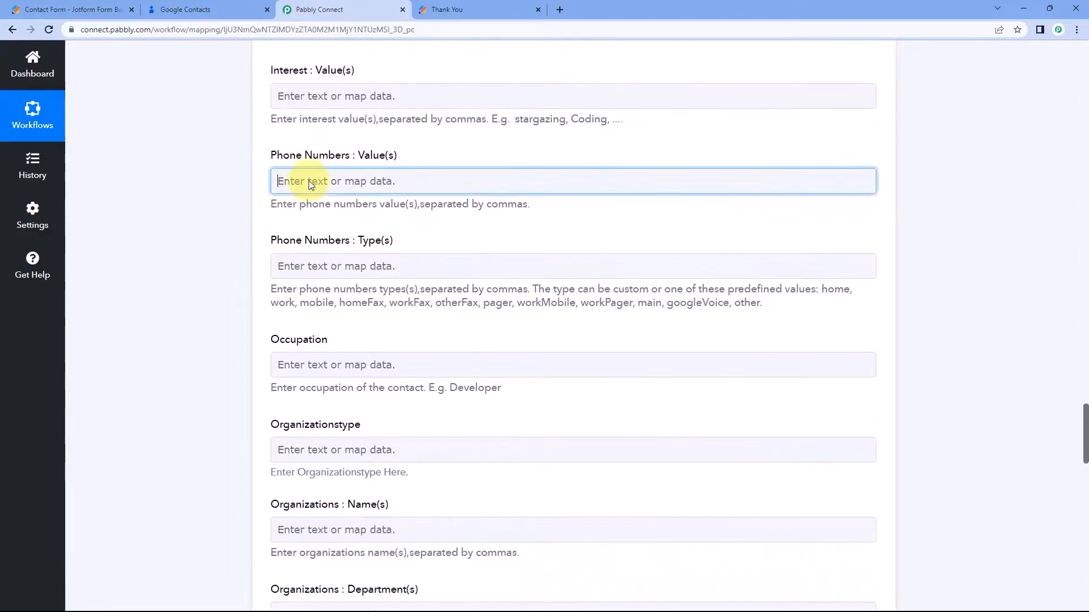
pyautogui.click(357, 281)
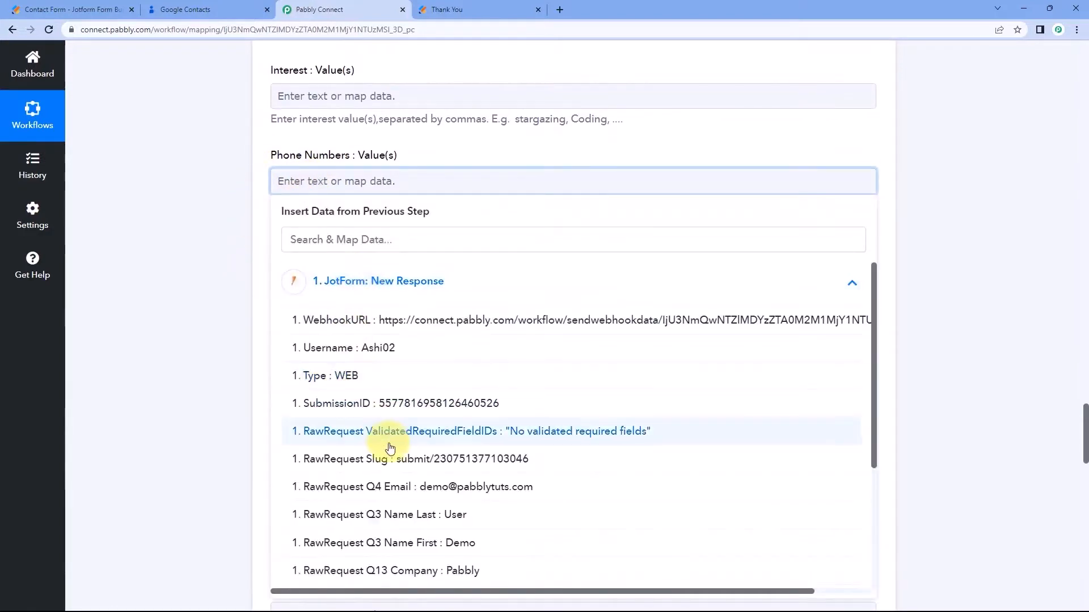
pyautogui.scroll(-1, 399, 429)
pyautogui.click(400, 541)
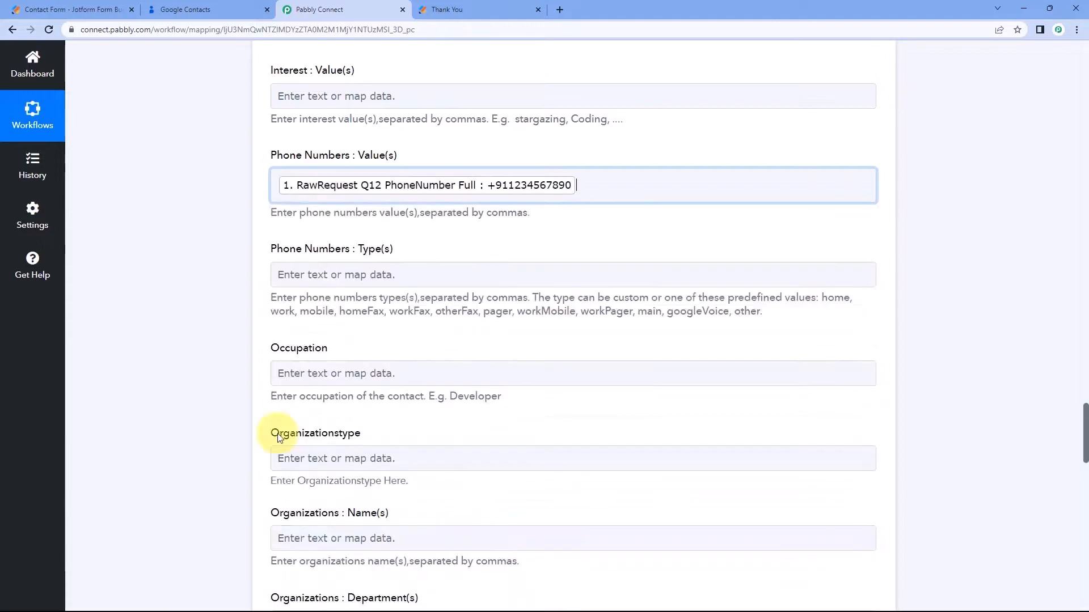
pyautogui.scroll(-1, 267, 340)
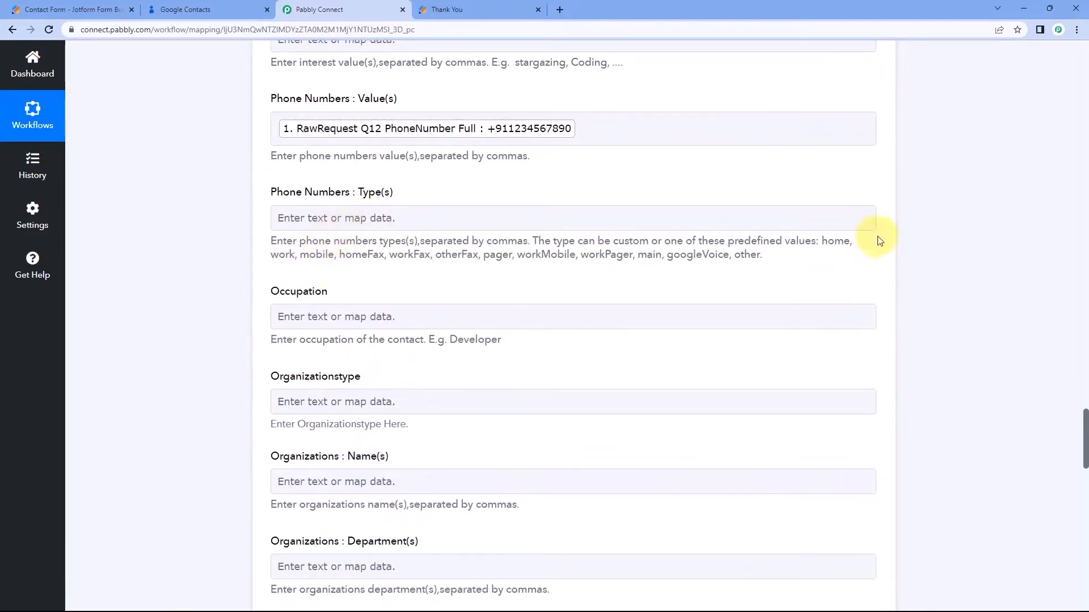
# Copy 'mobile' from the allowed types and paste it into Phone Numbers : Type(s).
pyautogui.rightClick(319, 255)
pyautogui.click(335, 271)
pyautogui.click(284, 216)
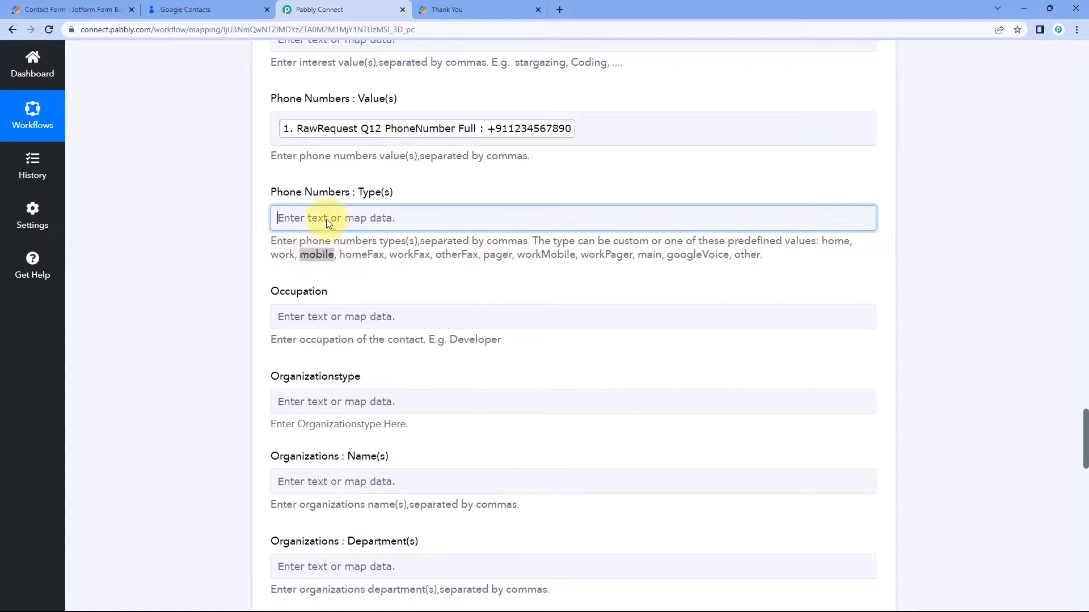
pyautogui.rightClick(332, 226)
pyautogui.click(354, 310)
pyautogui.click(202, 236)
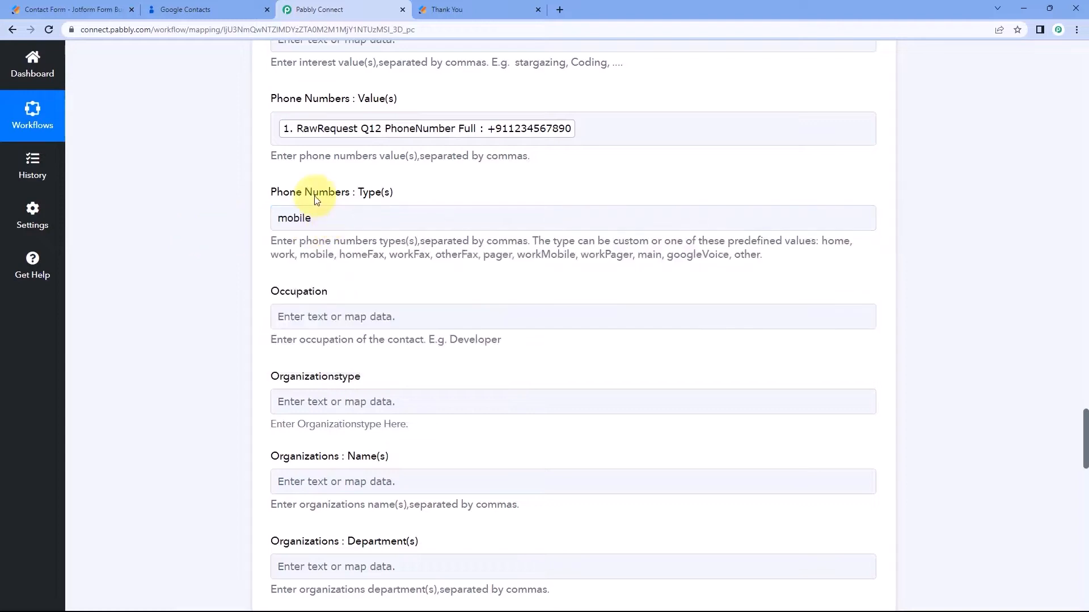
pyautogui.scroll(-2, 262, 230)
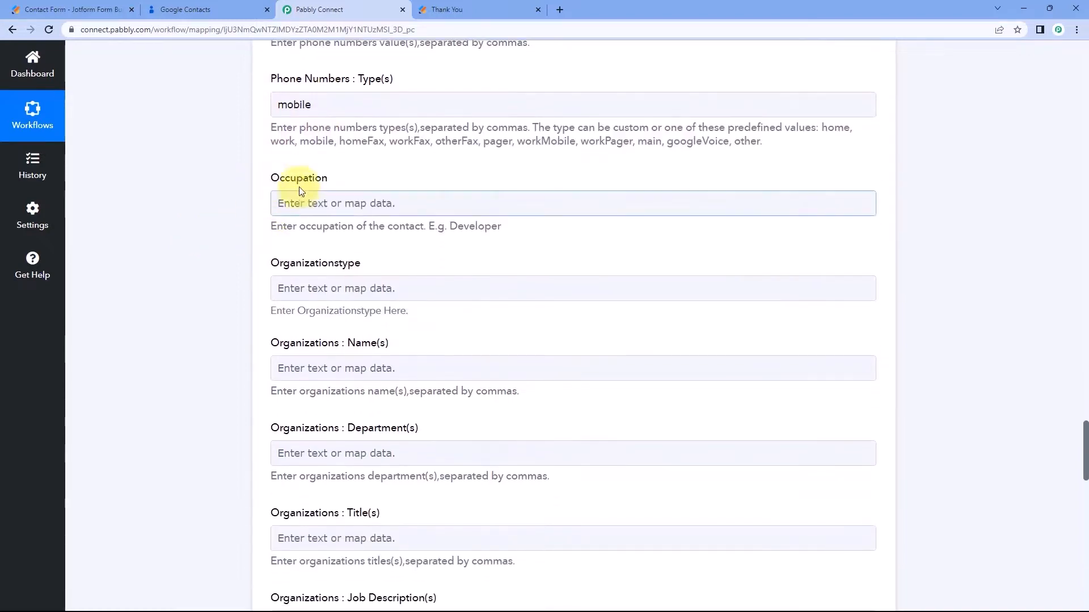
pyautogui.scroll(-3, 284, 280)
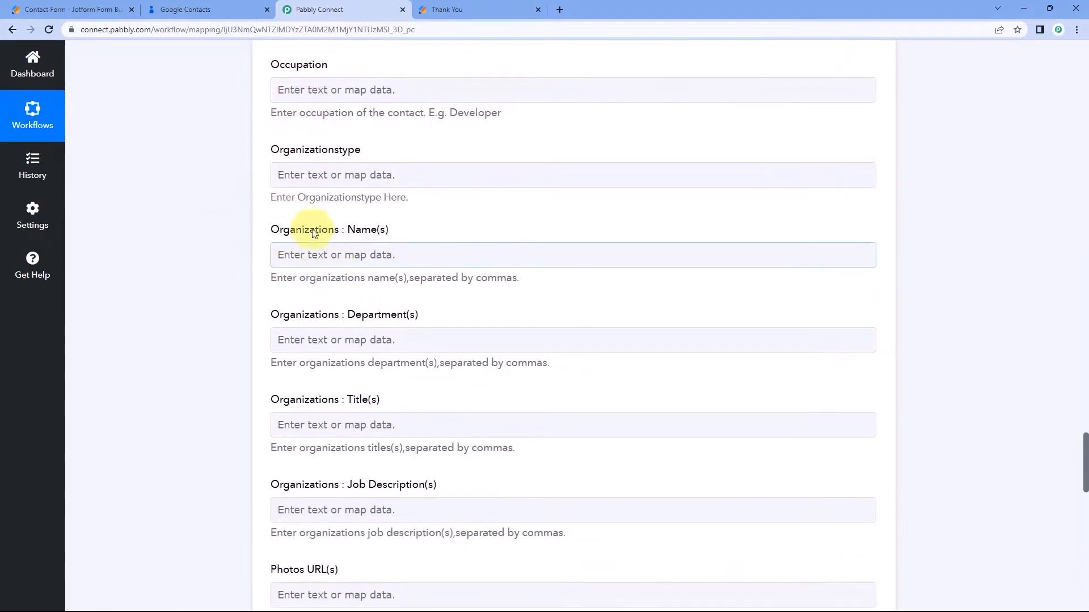
pyautogui.scroll(-2, 294, 250)
pyautogui.scroll(-2, 288, 226)
pyautogui.scroll(2, 288, 227)
pyautogui.scroll(2, 272, 214)
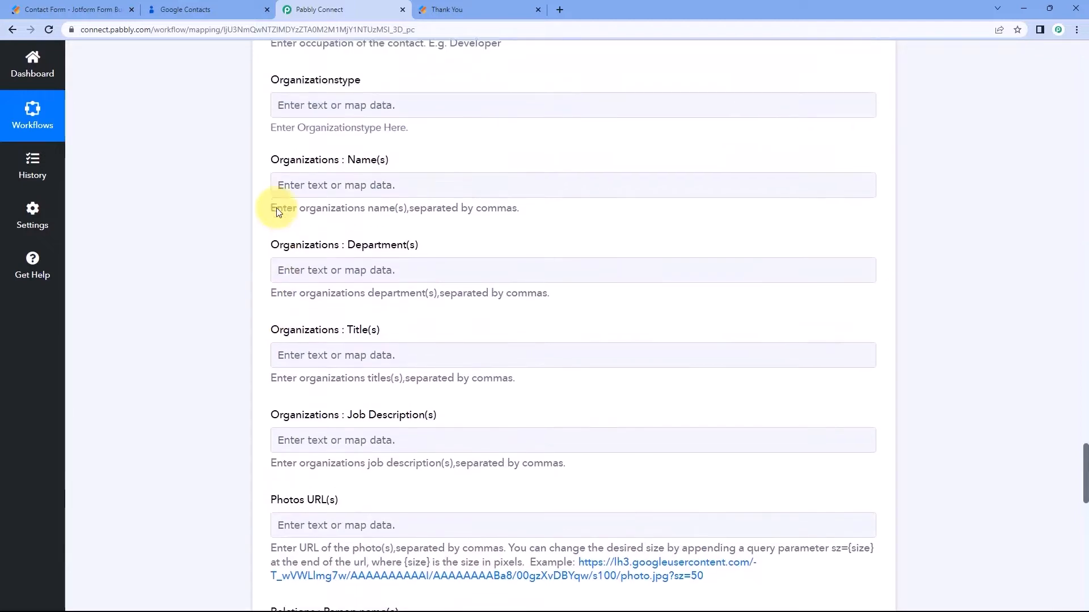
# Map the Company answer 'Pabbly' from JotForm: New Response into Organizations : Name(s).
pyautogui.click(288, 198)
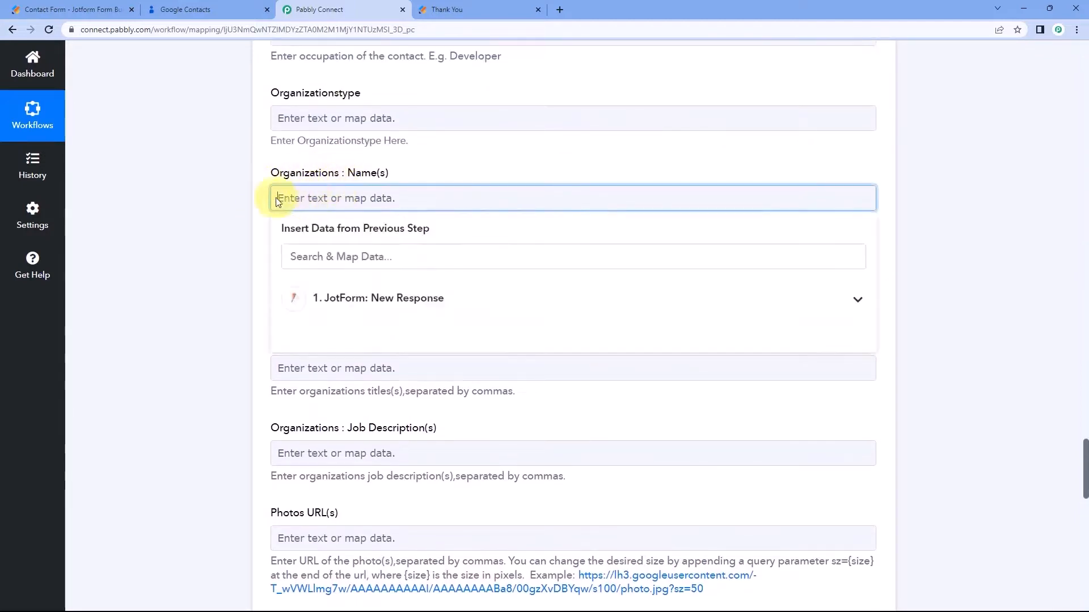
pyautogui.click(398, 310)
pyautogui.scroll(-2, 397, 431)
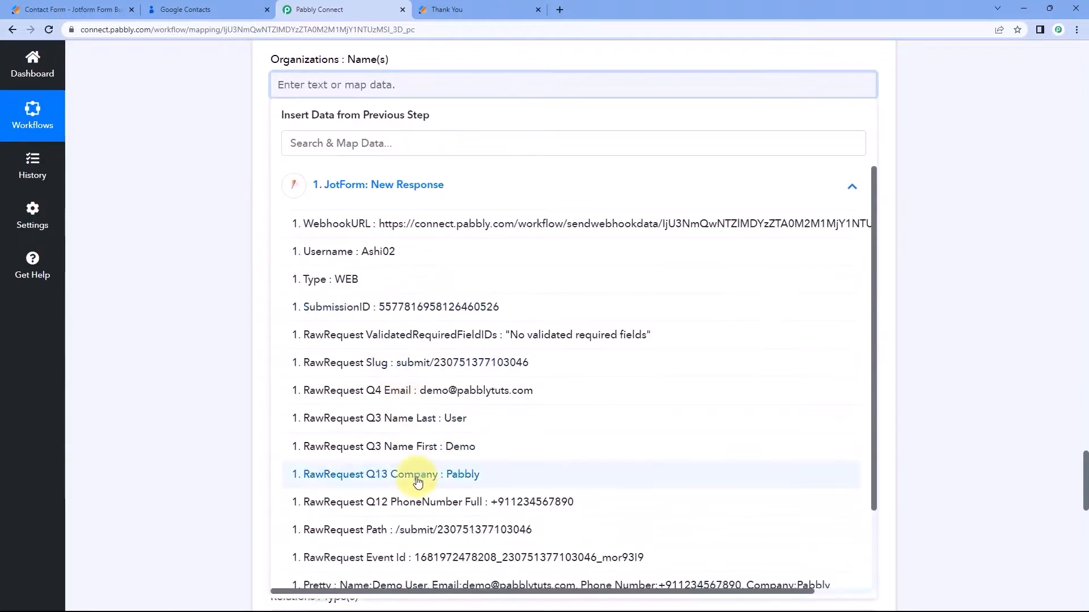
pyautogui.click(407, 478)
pyautogui.click(178, 250)
# Compare the mapped fields with the Jotform confirmation page and scroll down to the Save buttons.
pyautogui.scroll(-1, 260, 190)
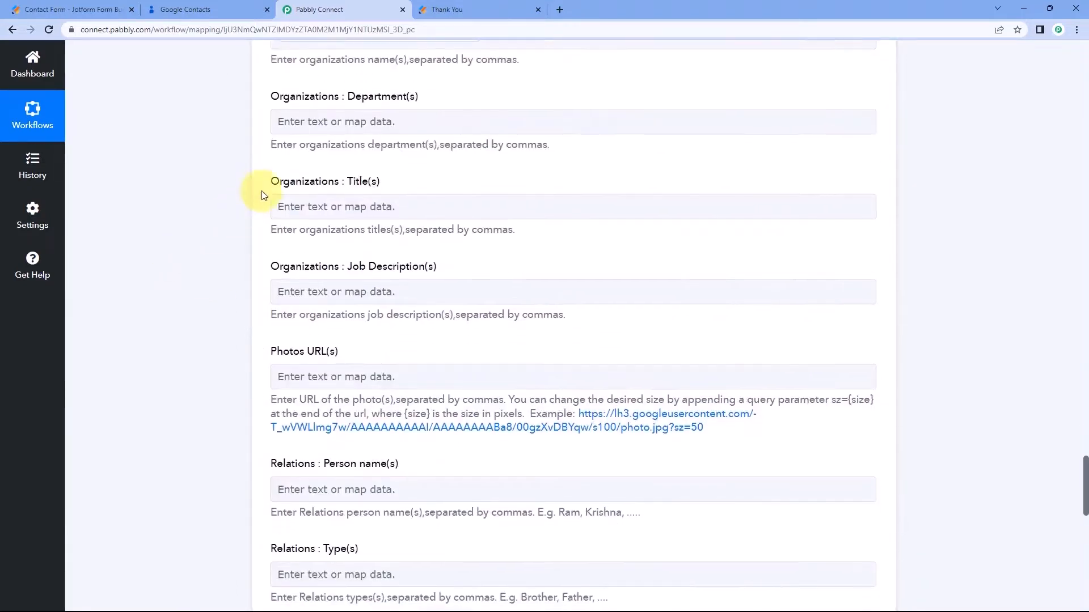
pyautogui.scroll(-9, 261, 191)
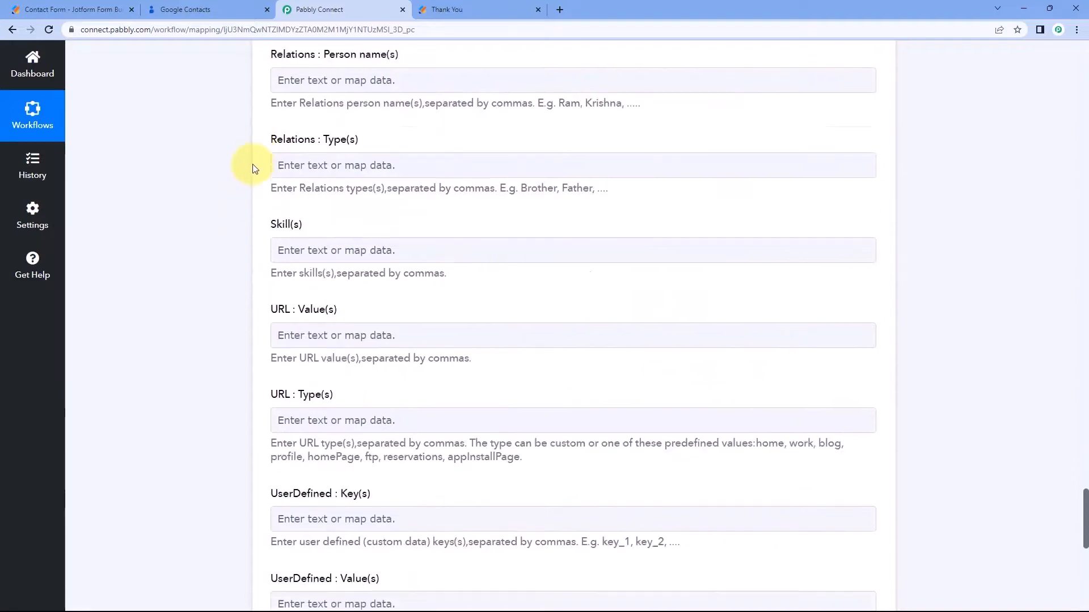
pyautogui.scroll(-3, 239, 204)
pyautogui.scroll(4, 249, 241)
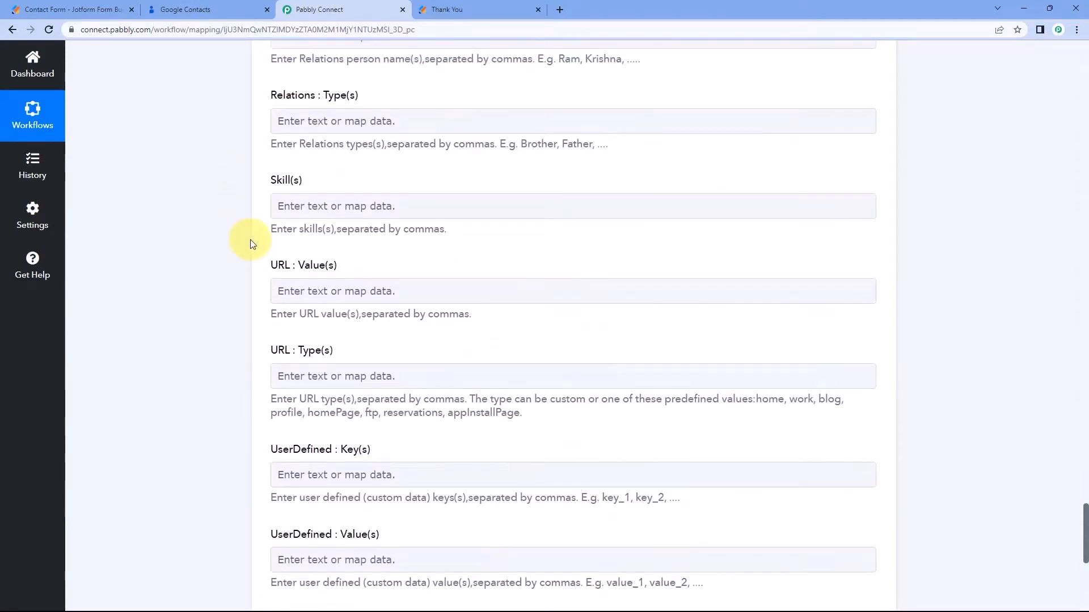
pyautogui.scroll(3, 253, 245)
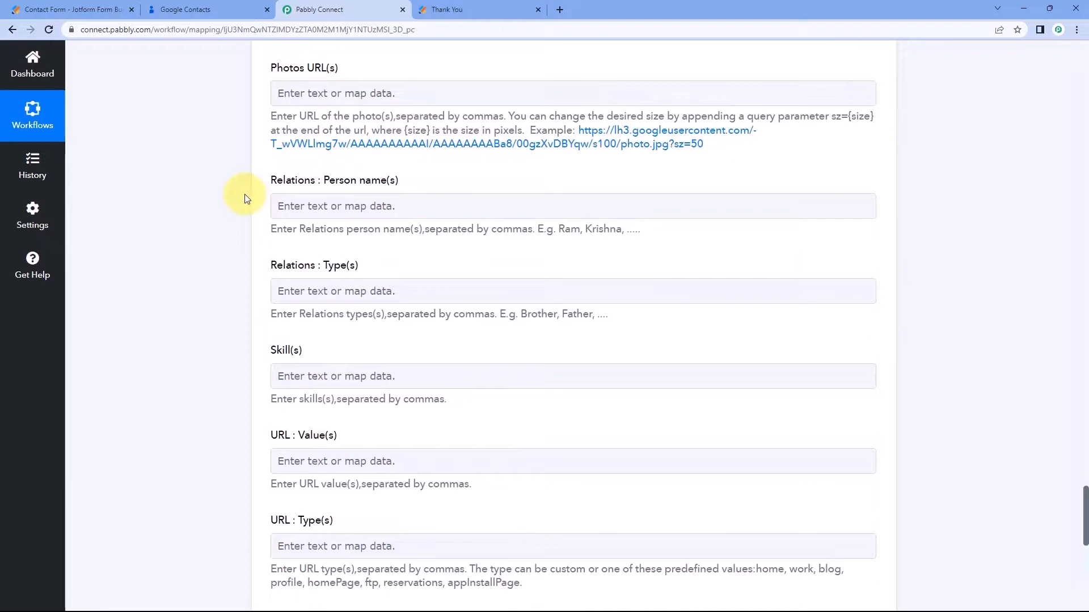
pyautogui.click(479, 9)
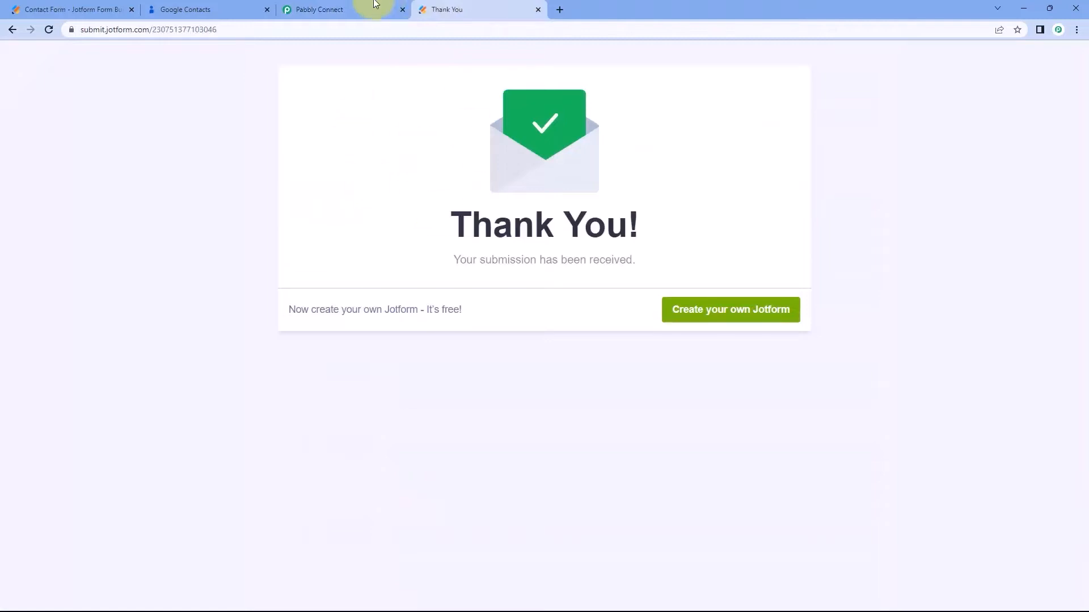
pyautogui.click(313, 10)
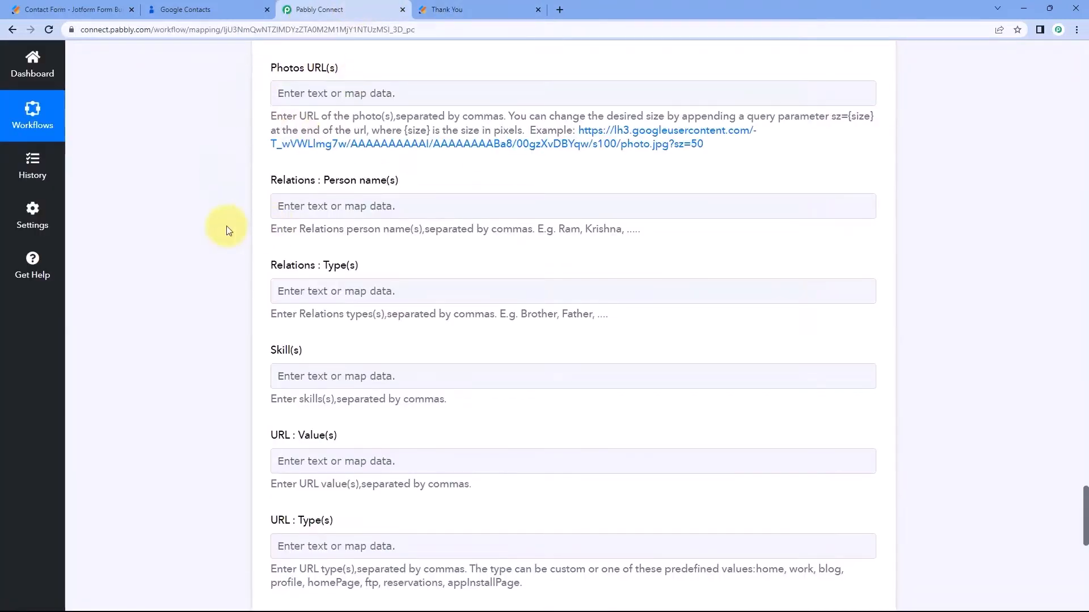
pyautogui.scroll(-2, 229, 230)
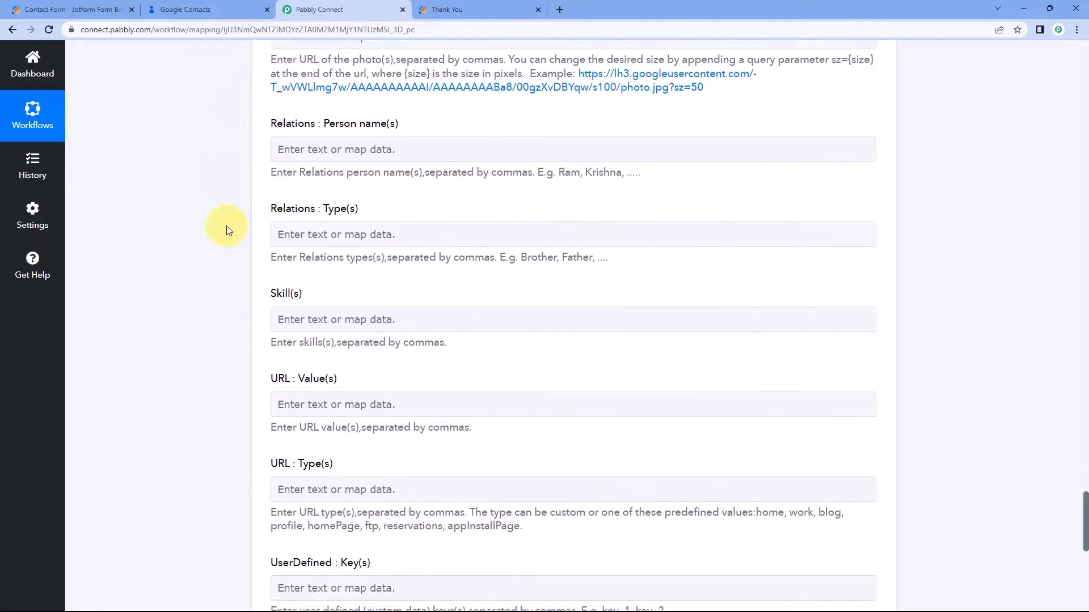
pyautogui.scroll(-2, 255, 146)
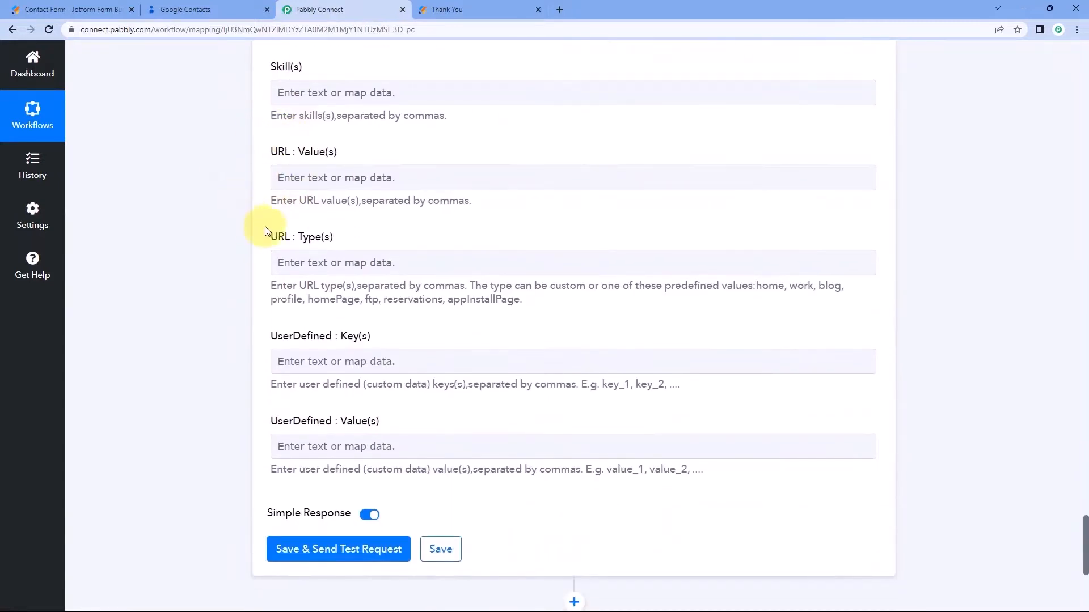
pyautogui.scroll(-3, 249, 232)
pyautogui.scroll(-2, 274, 251)
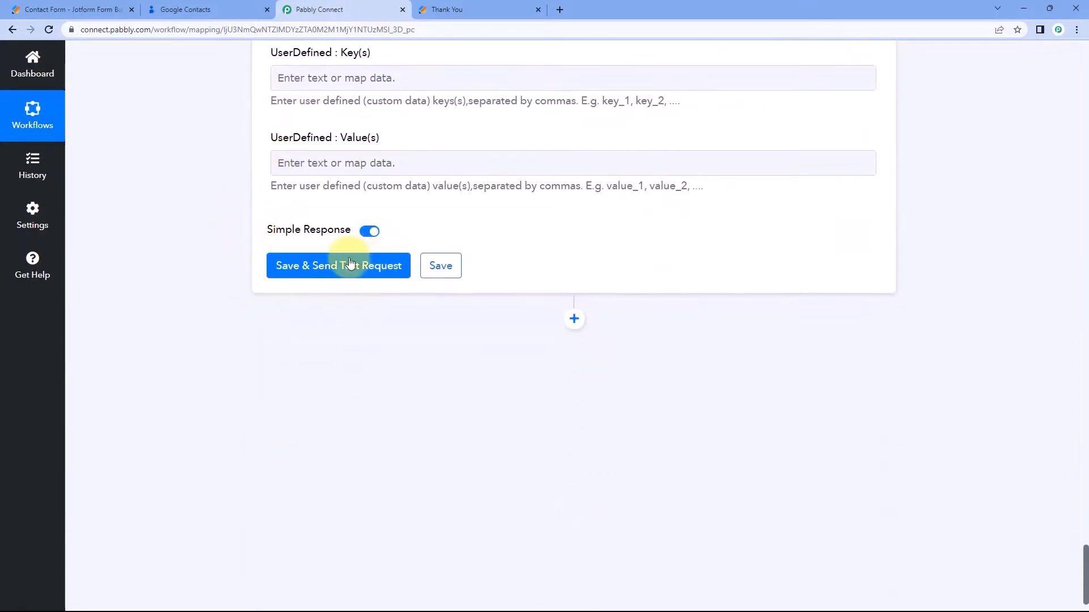
# Save the Create Contact action and send a test, reviewing the returned contact name and photo details.
pyautogui.click(346, 271)
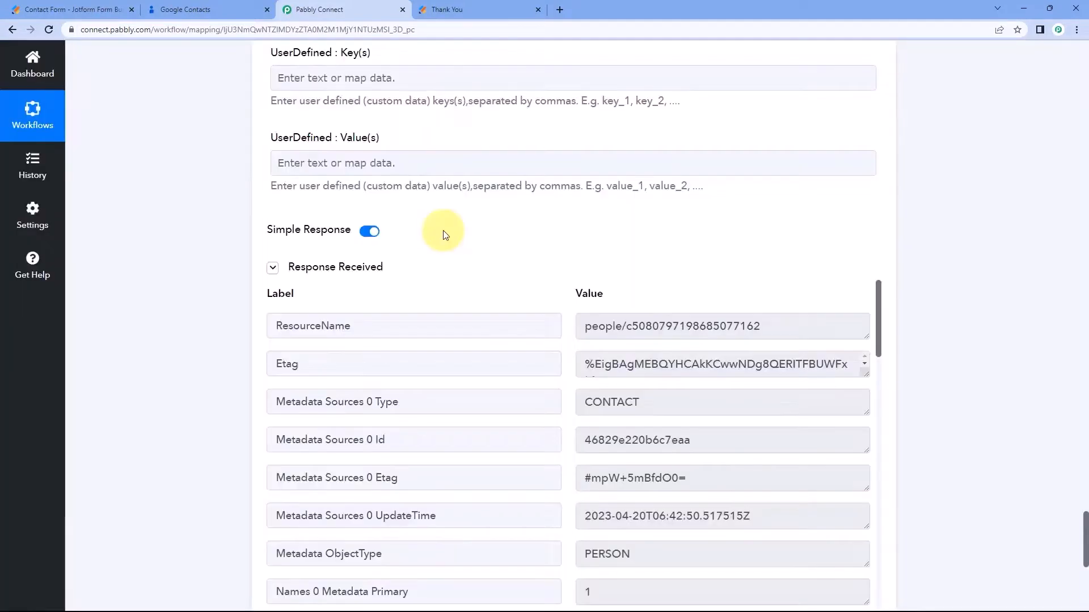
pyautogui.scroll(-2, 444, 232)
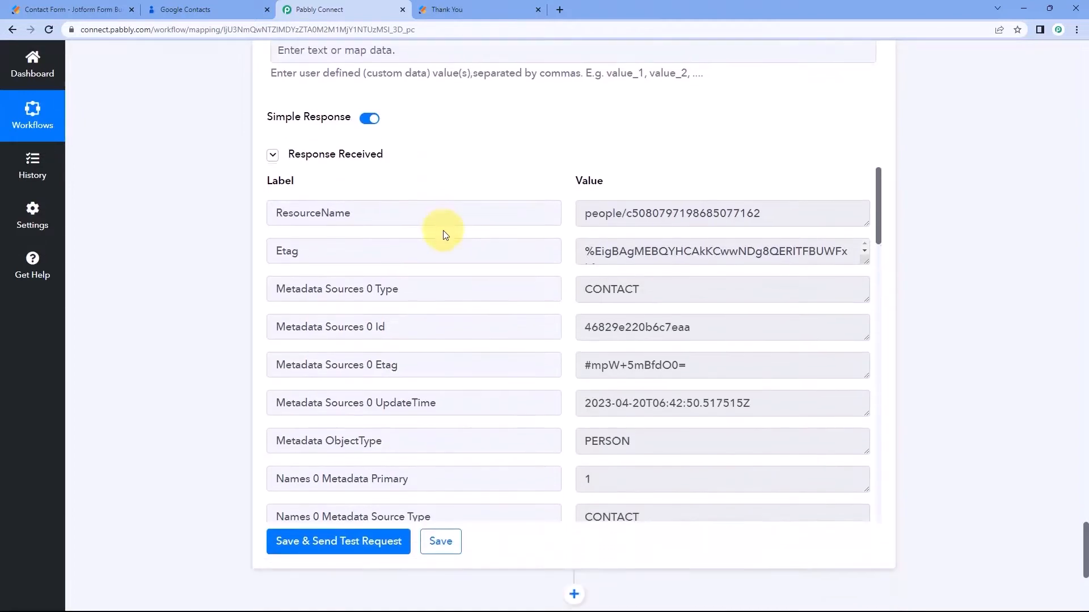
pyautogui.scroll(-7, 566, 271)
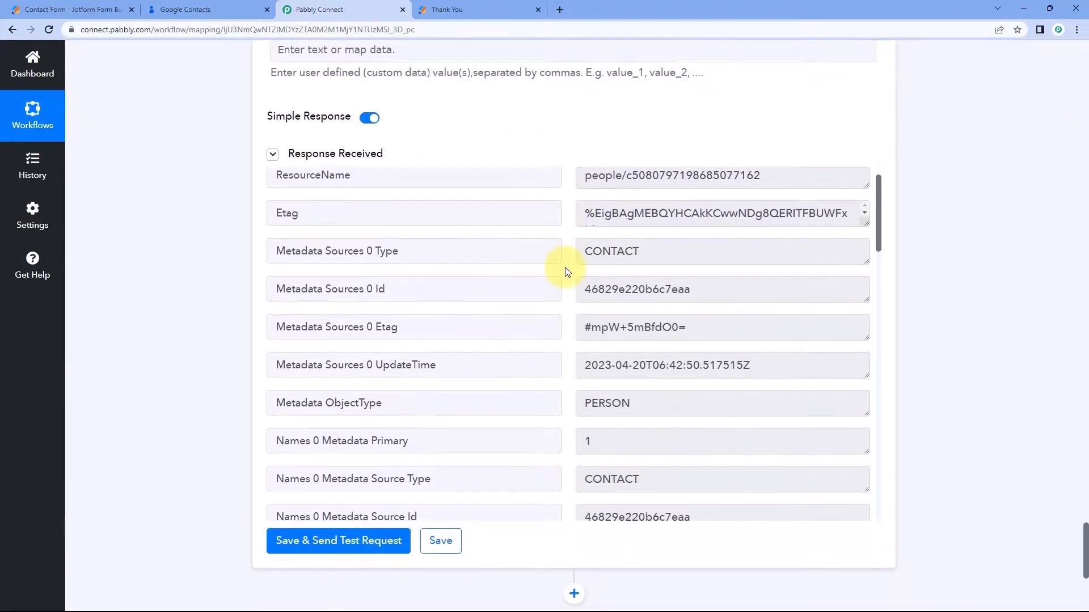
pyautogui.scroll(-4, 565, 272)
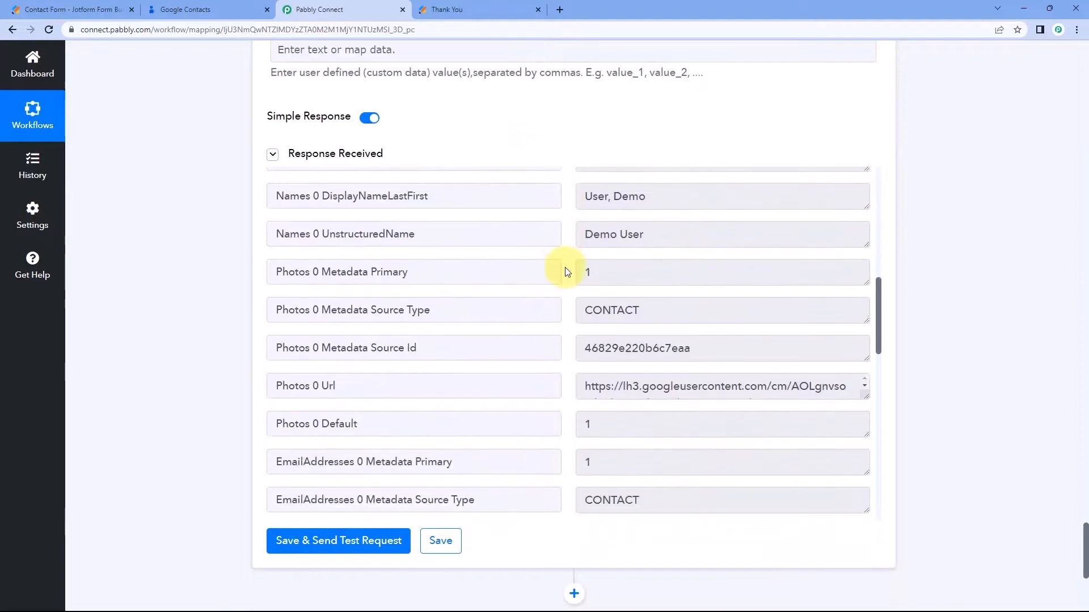
pyautogui.scroll(15, 566, 272)
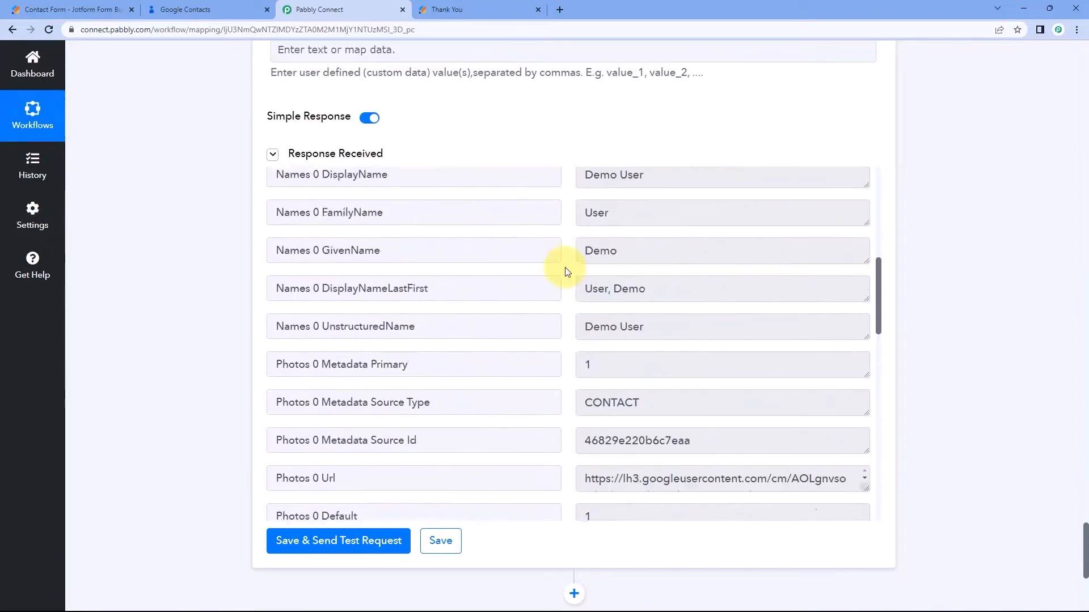
pyautogui.scroll(15, 476, 193)
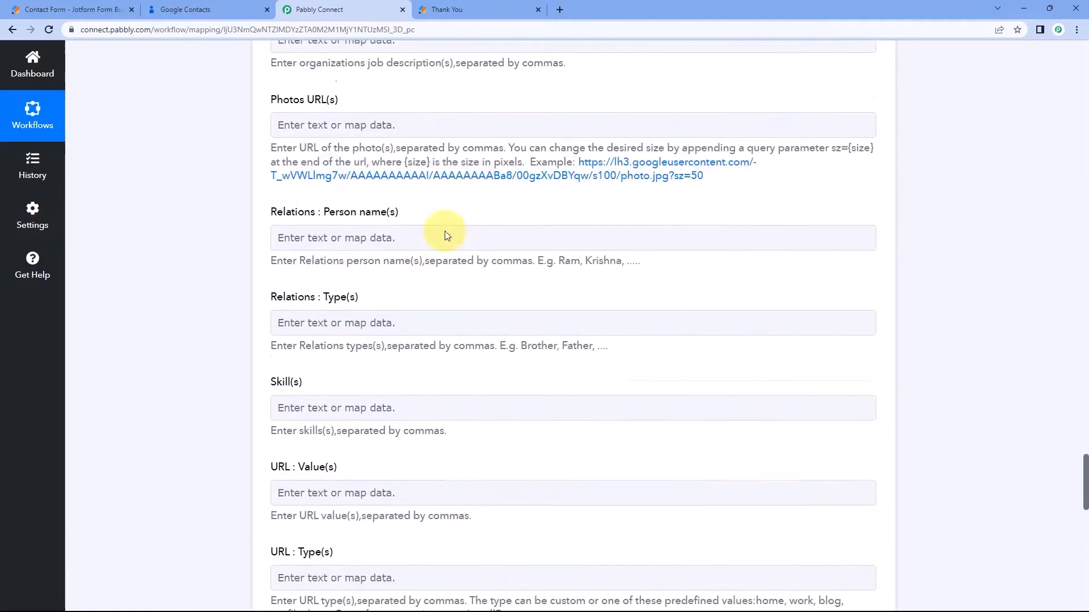
pyautogui.scroll(13, 401, 349)
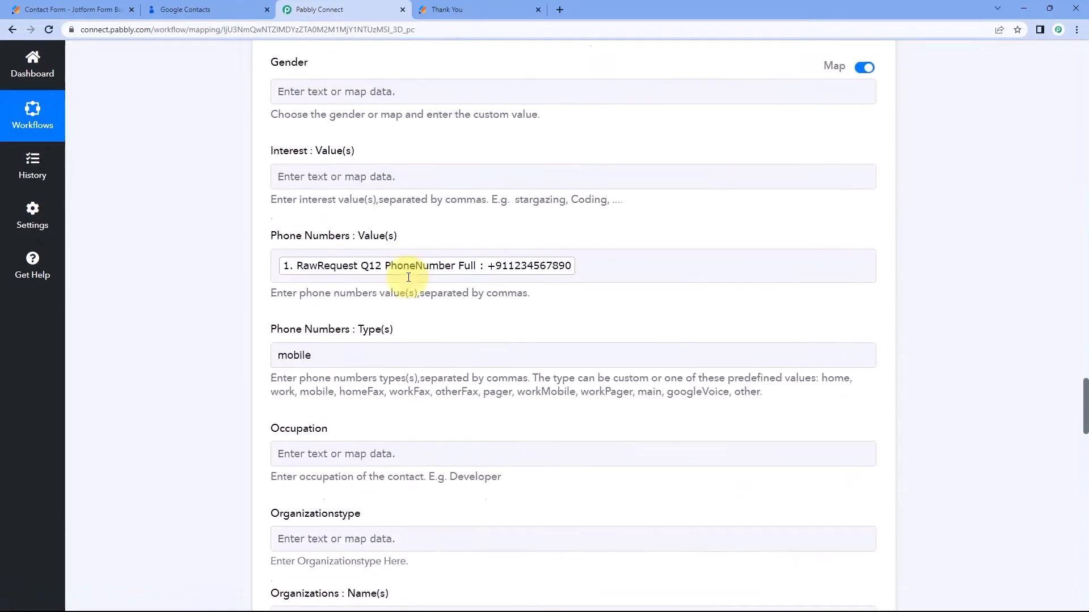
pyautogui.scroll(10, 397, 248)
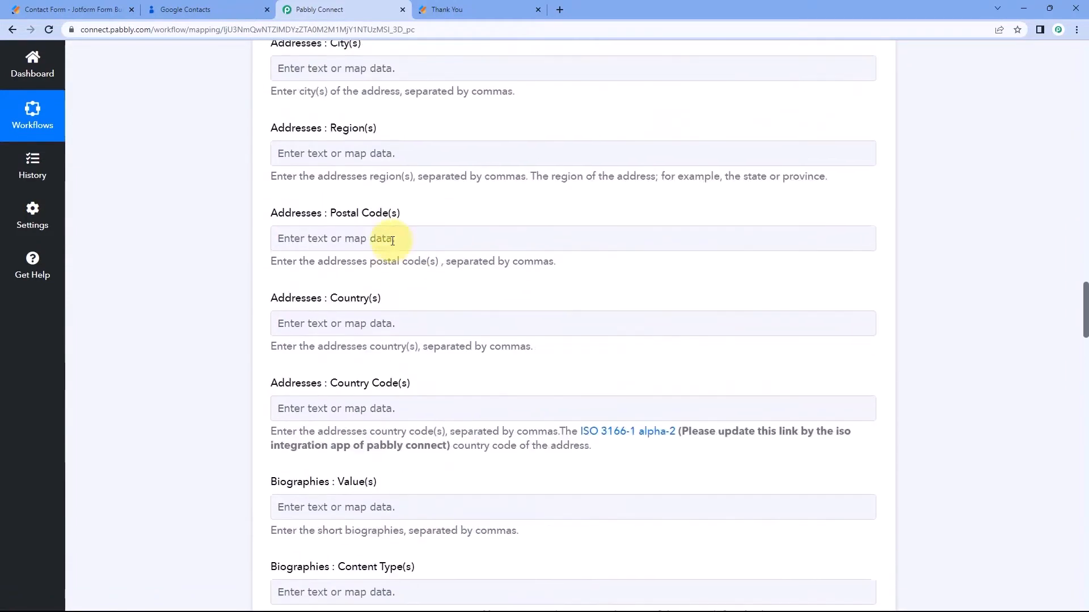
pyautogui.scroll(9, 247, 199)
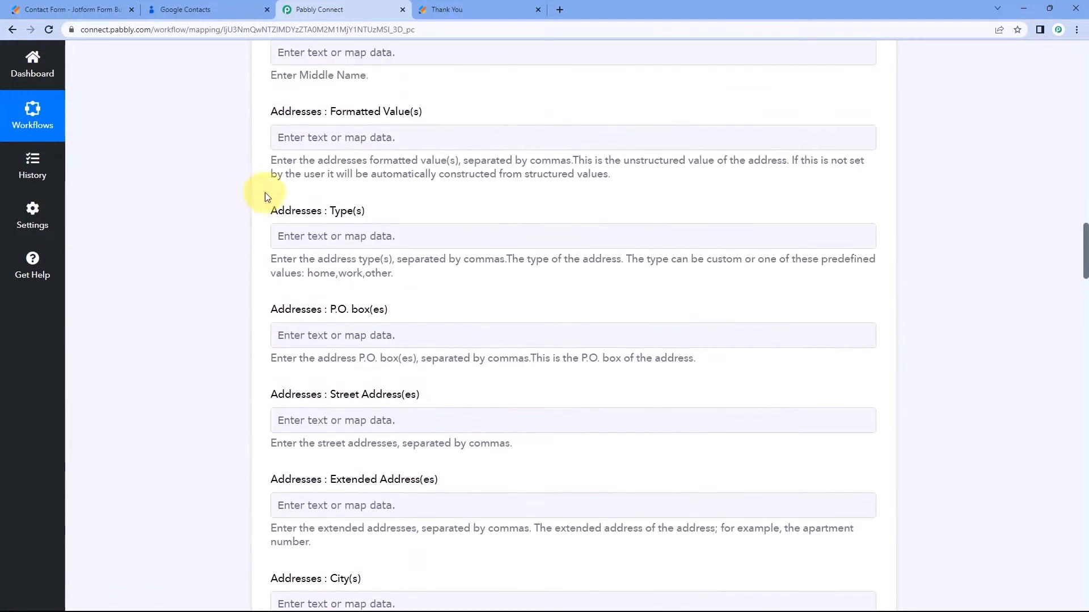
pyautogui.scroll(1, 234, 210)
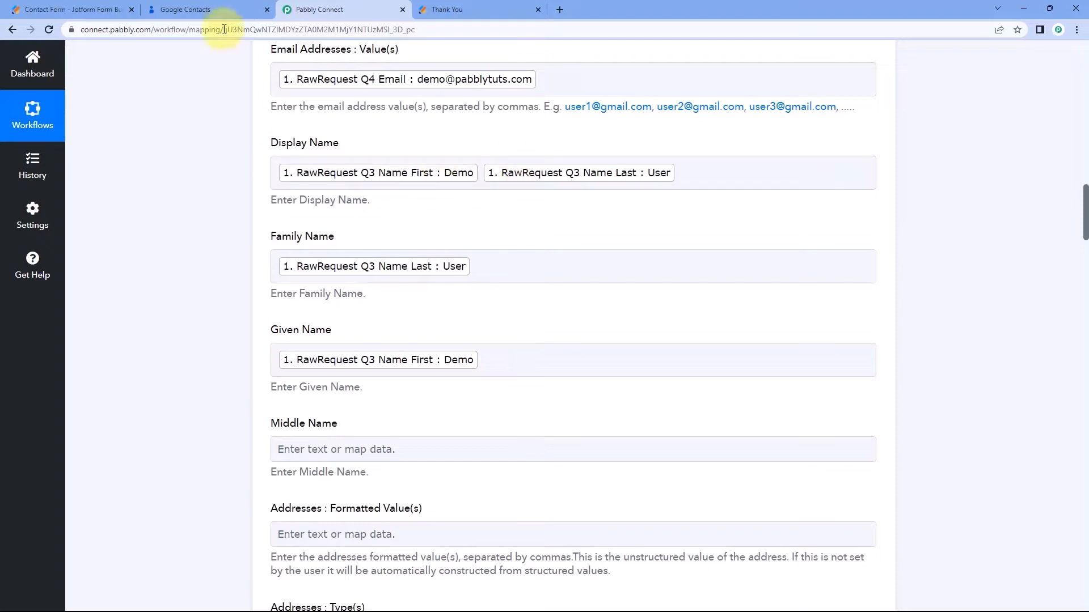
# Reload Google Contacts and open the newly created test contact.
pyautogui.click(234, 9)
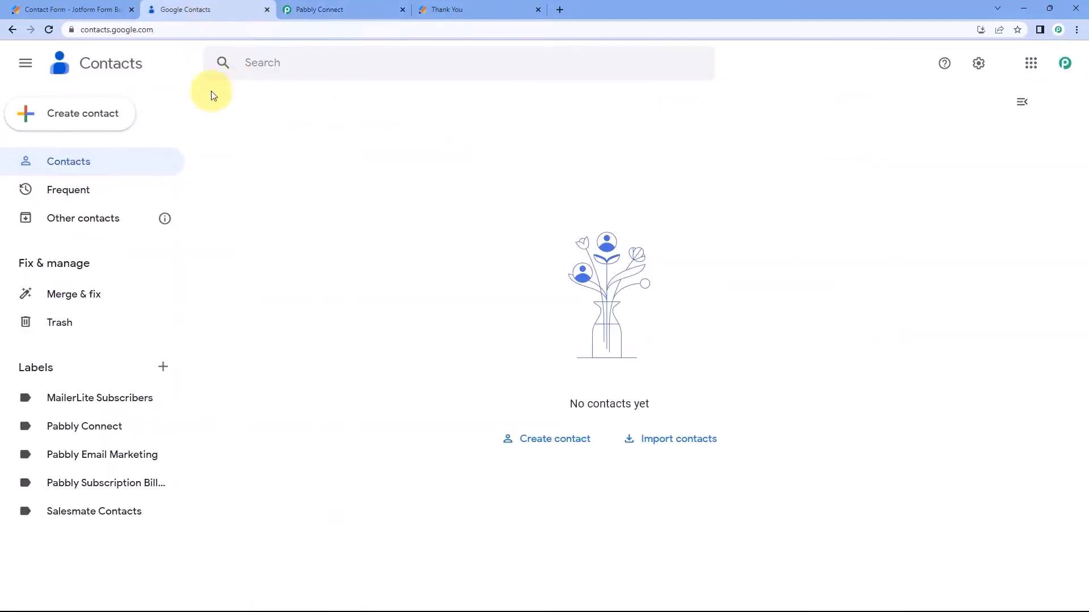
pyautogui.click(50, 29)
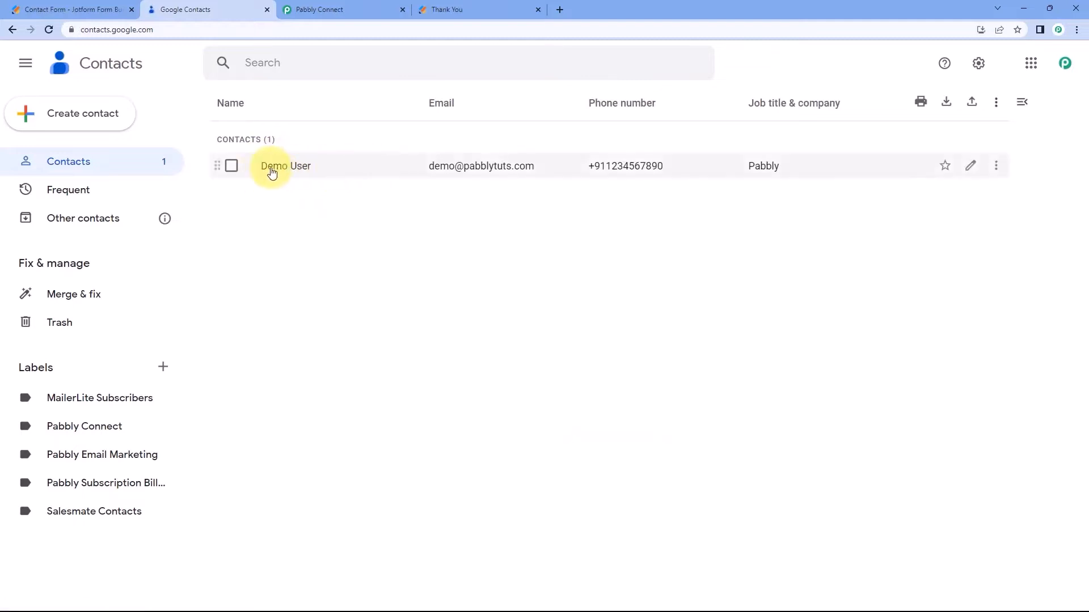
pyautogui.click(292, 170)
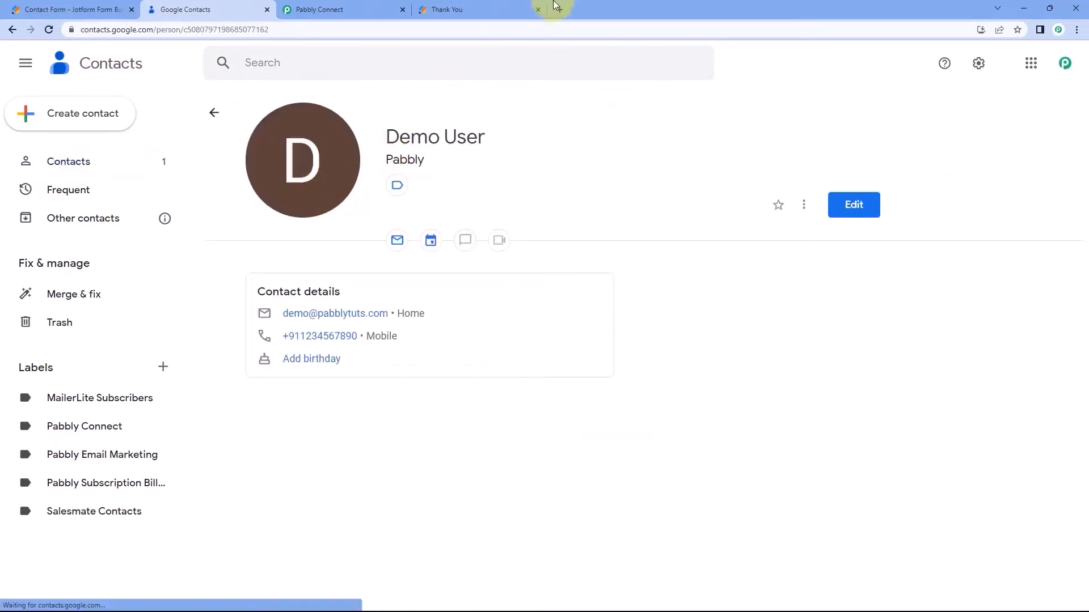
pyautogui.click(480, 7)
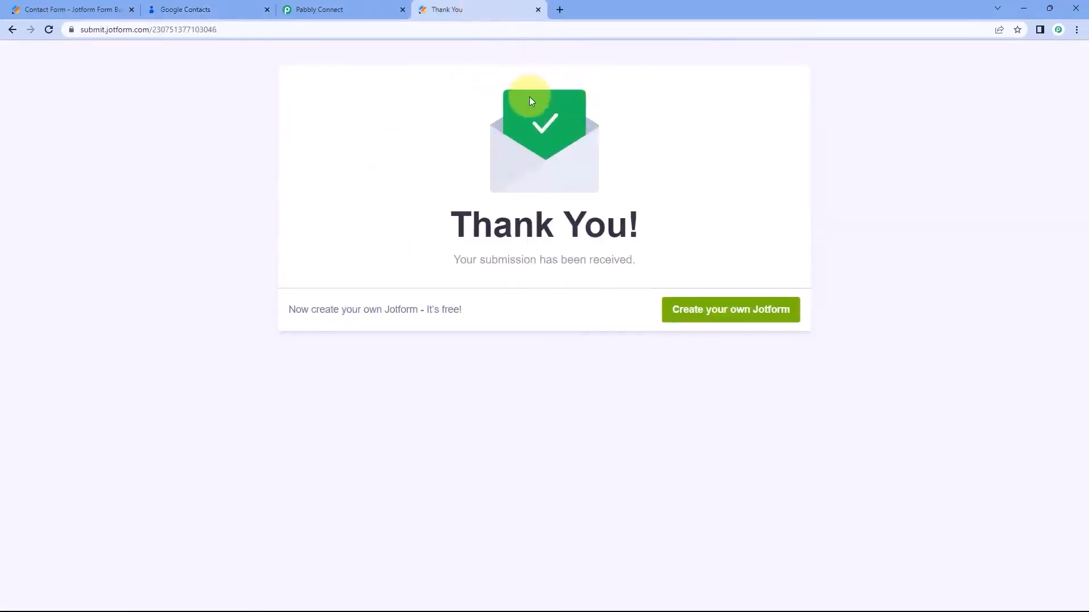
pyautogui.click(239, 8)
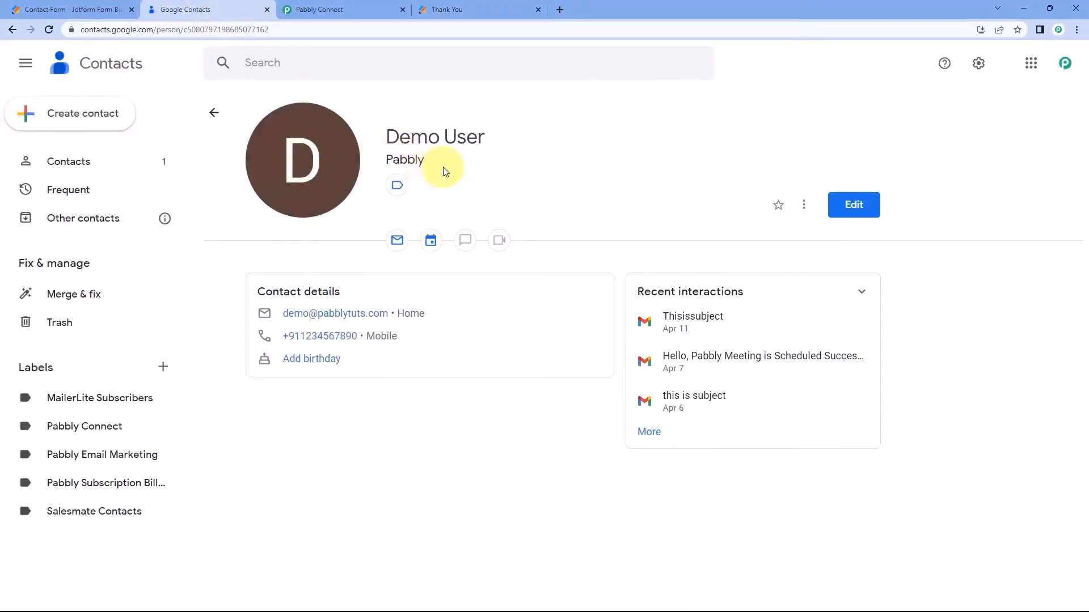
# Review the contact's name, company Pabbly, email and phone, then return to Pabbly Connect.
pyautogui.moveTo(371, 135); pyautogui.dragTo(397, 175)
pyautogui.click(484, 170)
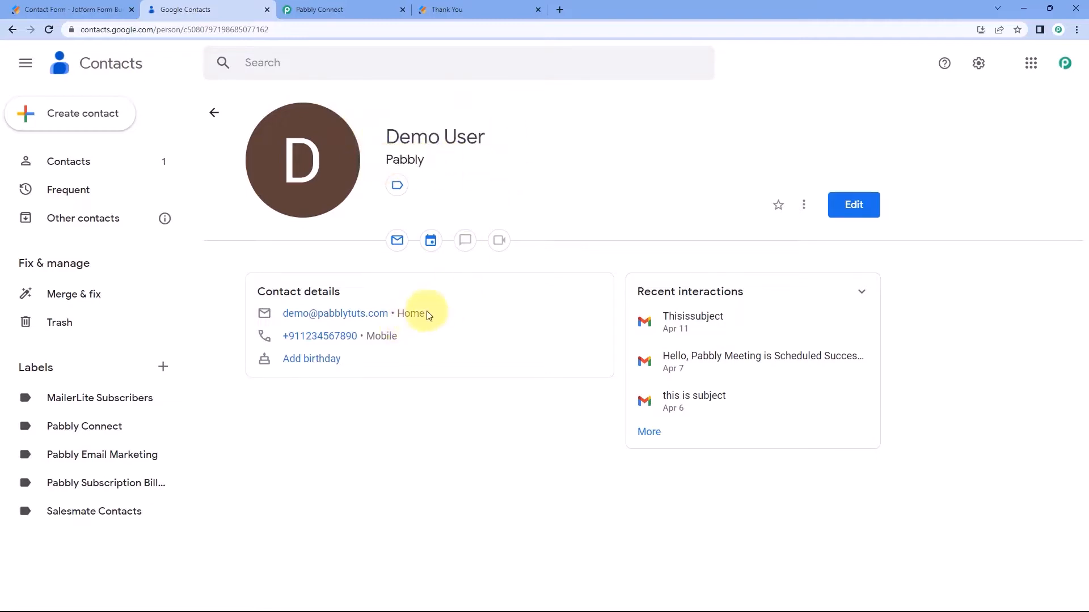
pyautogui.moveTo(424, 313); pyautogui.dragTo(277, 312)
pyautogui.moveTo(397, 335); pyautogui.dragTo(283, 335)
pyautogui.click(500, 205)
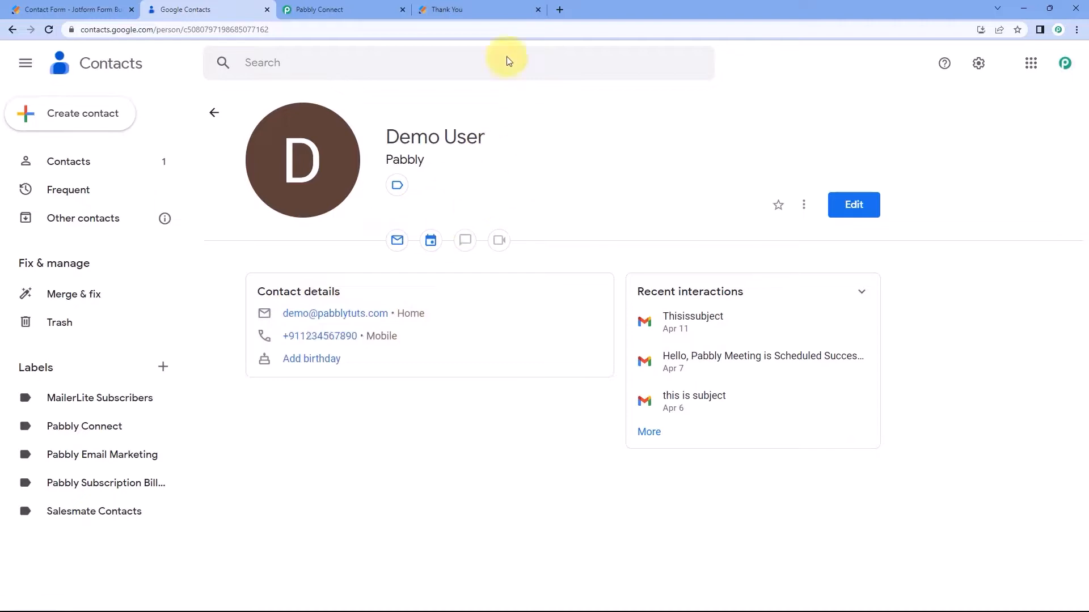
pyautogui.click(386, 8)
pyautogui.scroll(6, 592, 170)
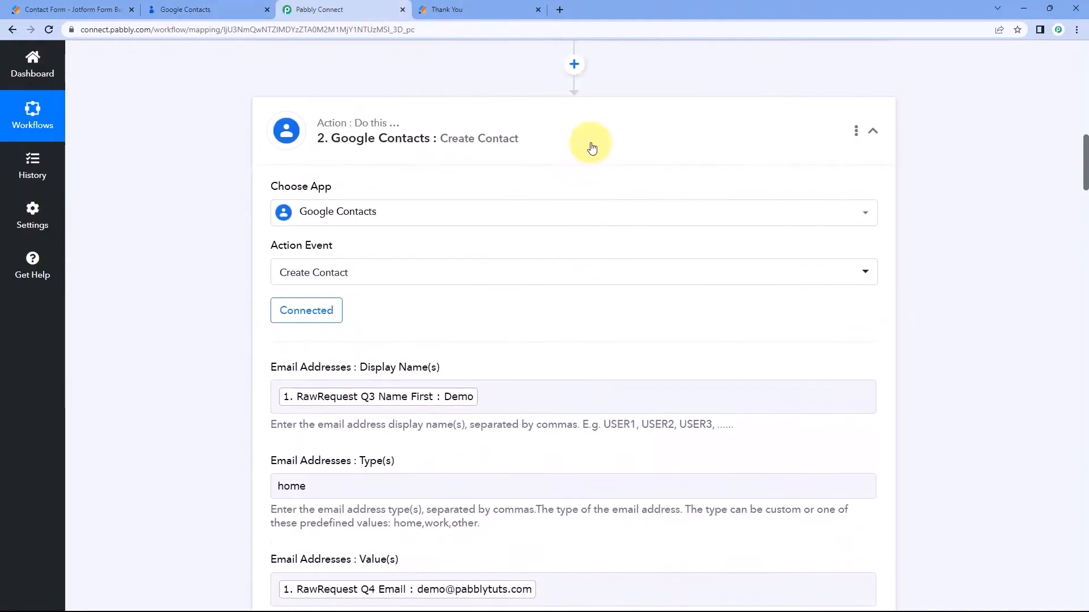
# Collapse the Google Contacts Create Contact and JotForm New Response cards.
pyautogui.click(591, 141)
pyautogui.scroll(10, 645, 122)
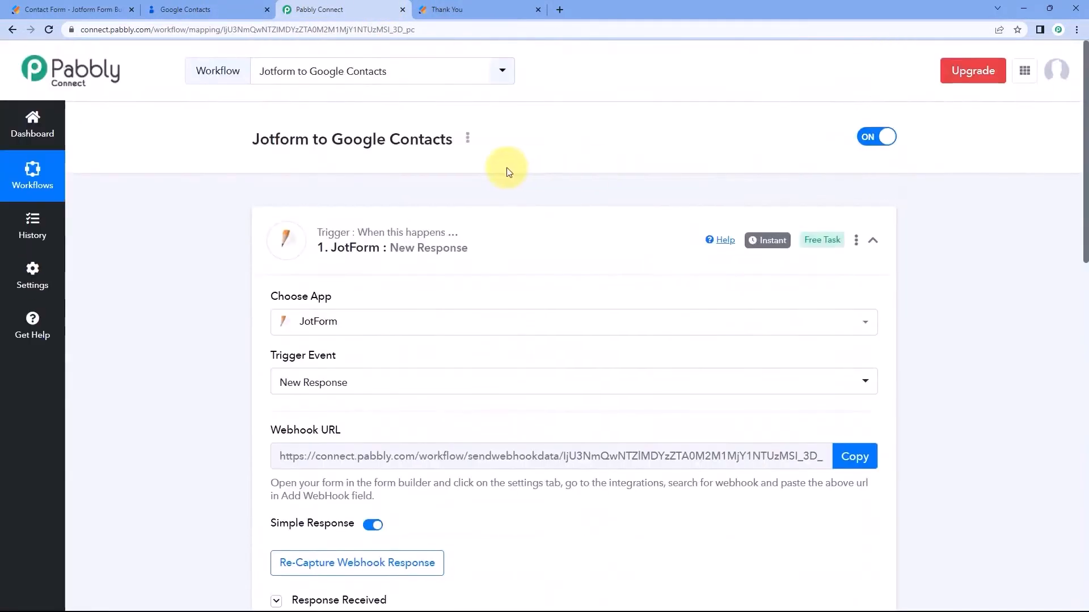
pyautogui.click(519, 217)
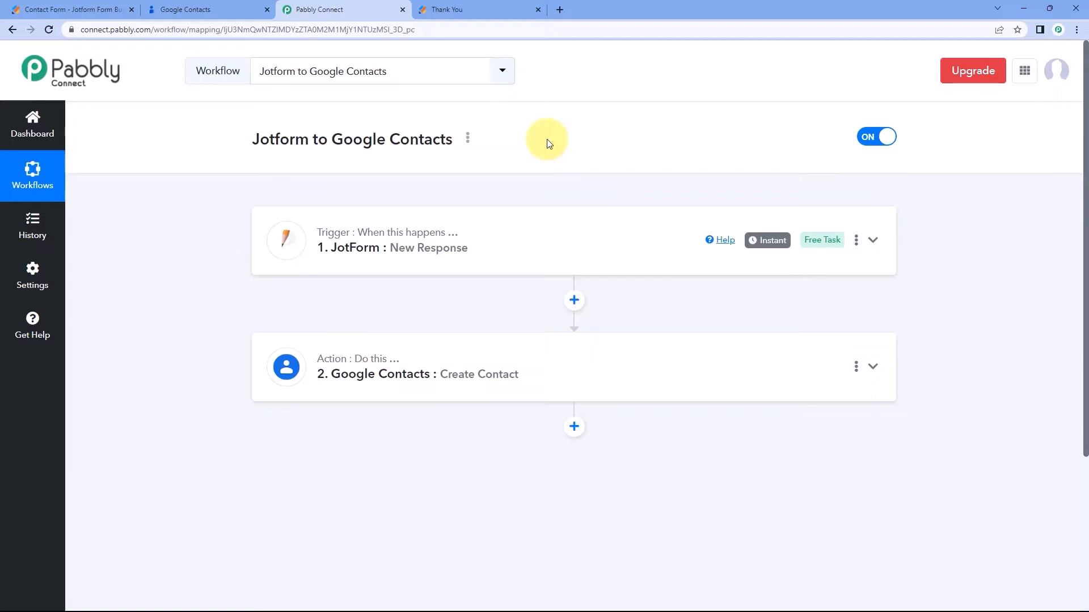
# Submit the Contact Form with a test name, email, phone number and company Google.
pyautogui.click(507, 7)
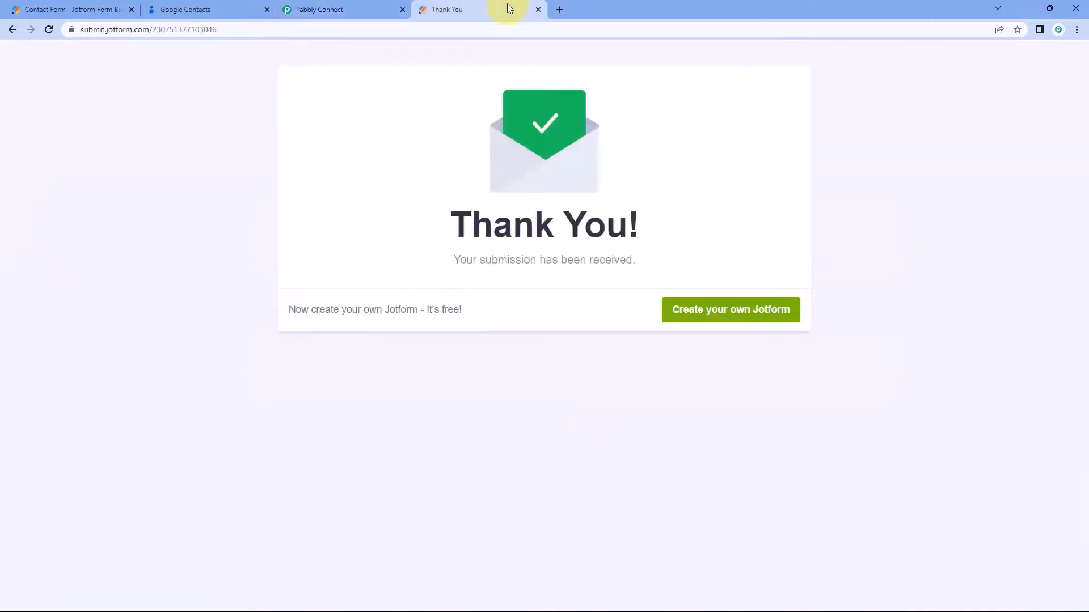
pyautogui.scroll(-1, 331, 189)
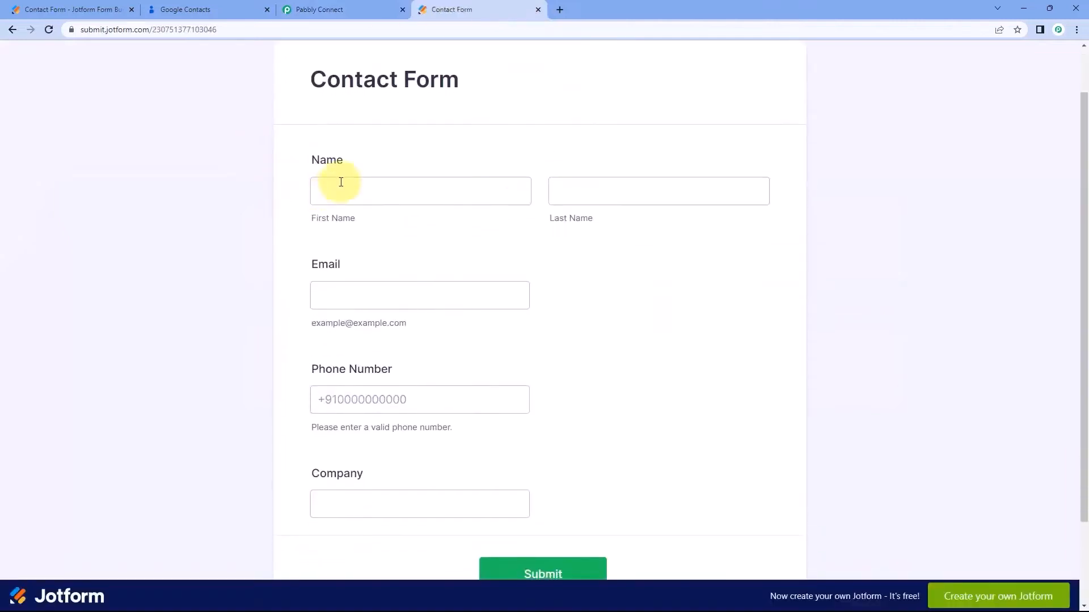
pyautogui.click(355, 188)
pyautogui.press('Tab')
pyautogui.write('U')
pyautogui.click(321, 288)
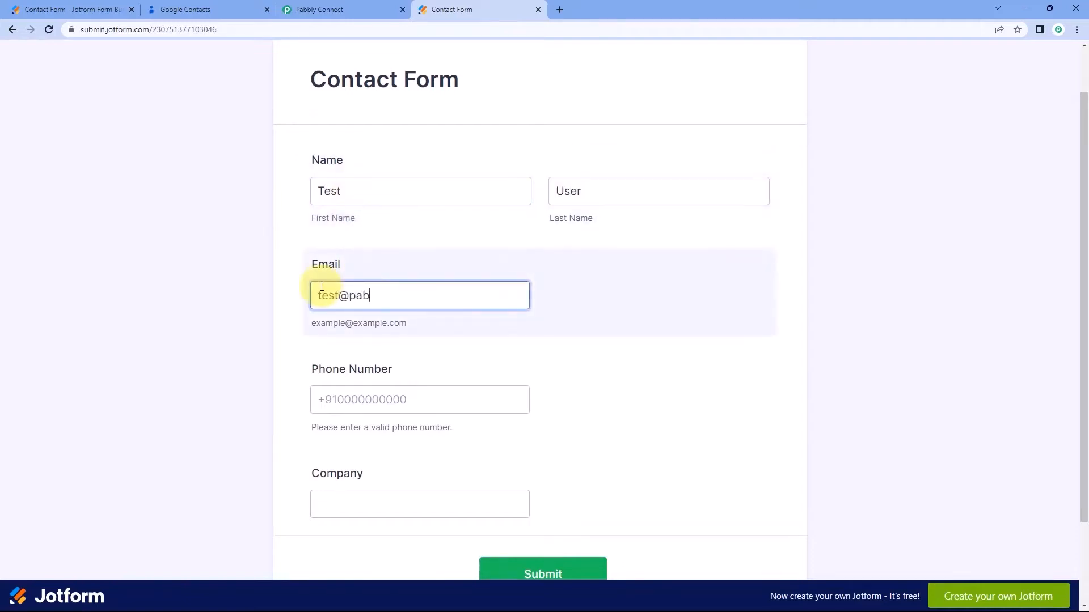
pyautogui.press('Tab')
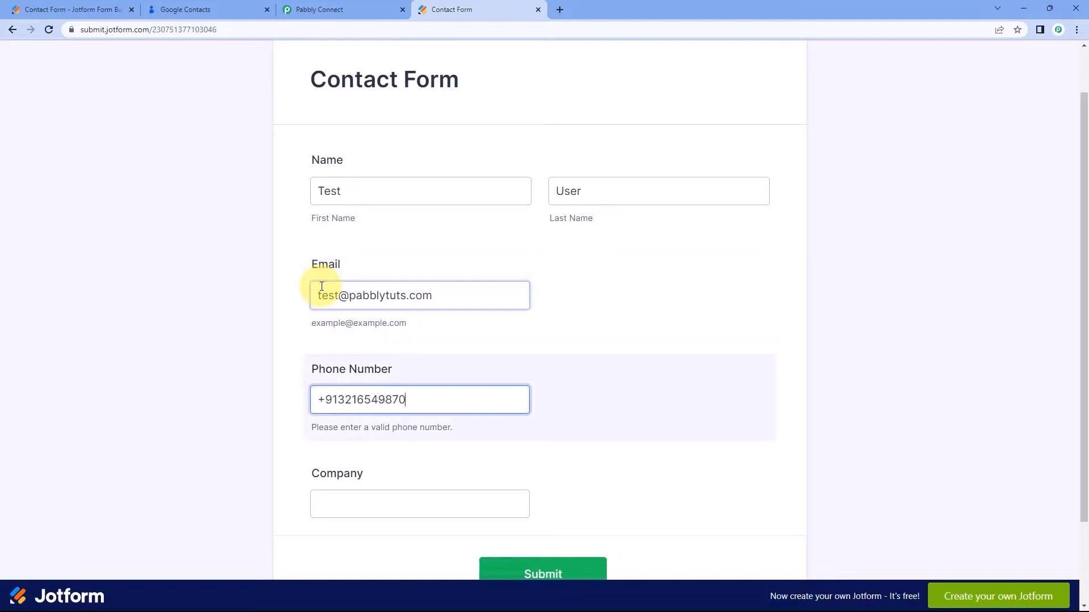
pyautogui.scroll(-1, 322, 286)
pyautogui.click(373, 445)
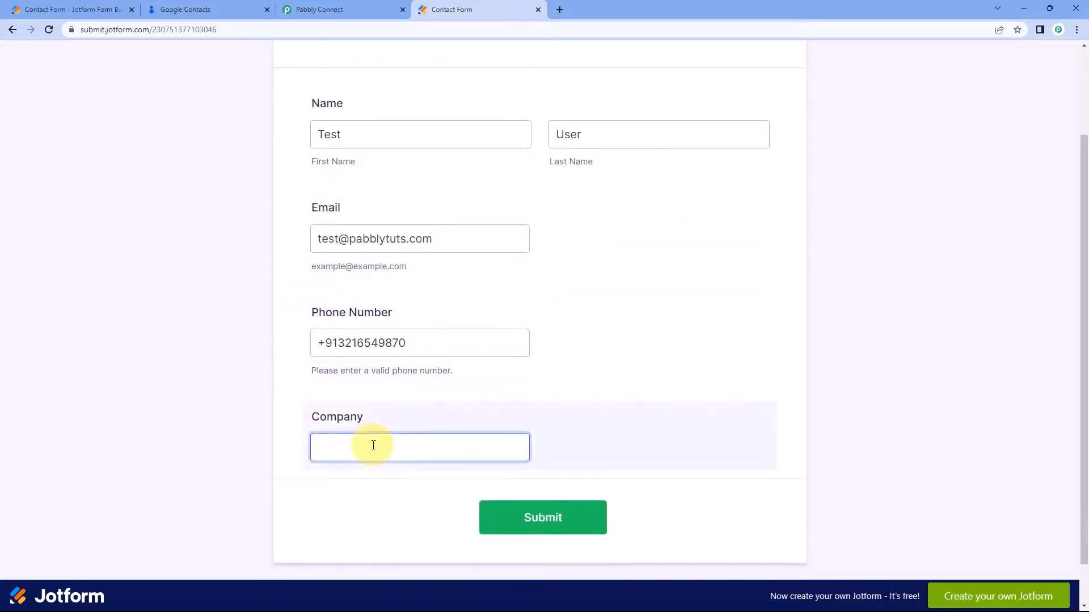
pyautogui.click(561, 513)
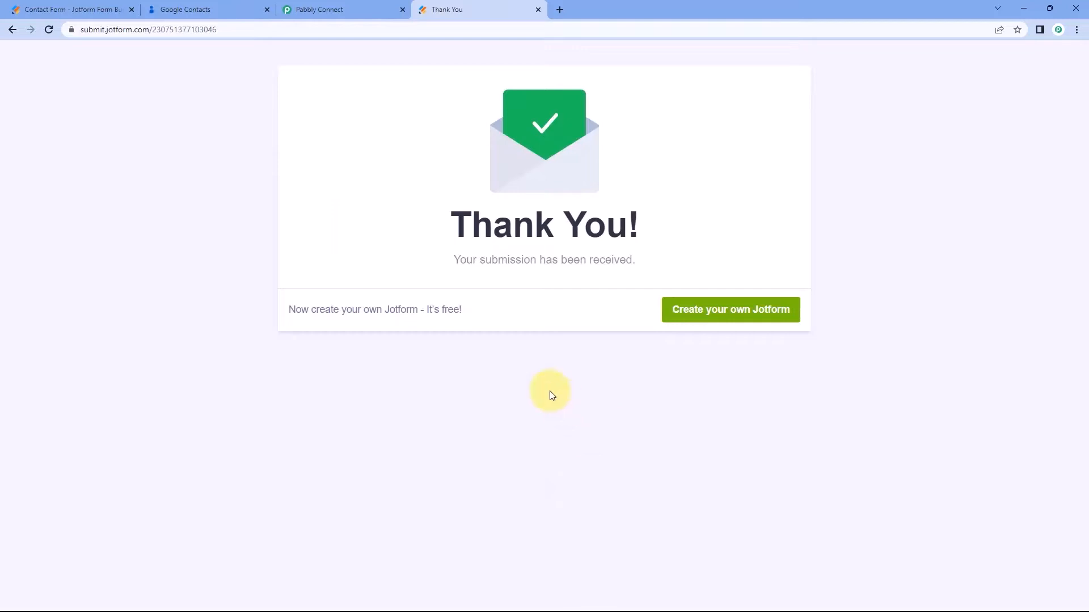
# Reload Google Contacts, open the new contact and check its name, company Google and email.
pyautogui.click(205, 8)
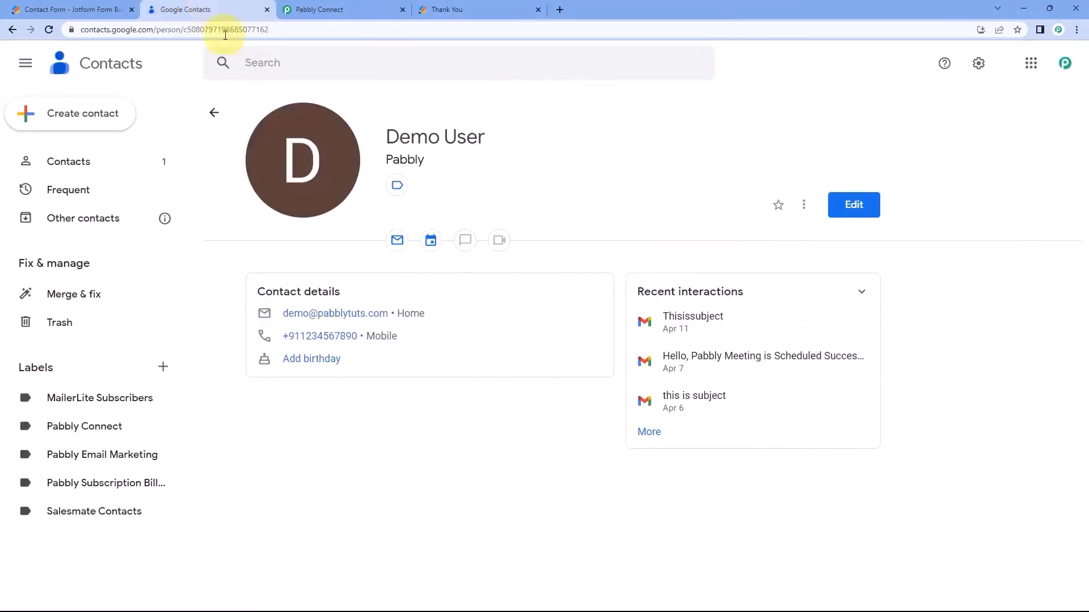
pyautogui.click(215, 112)
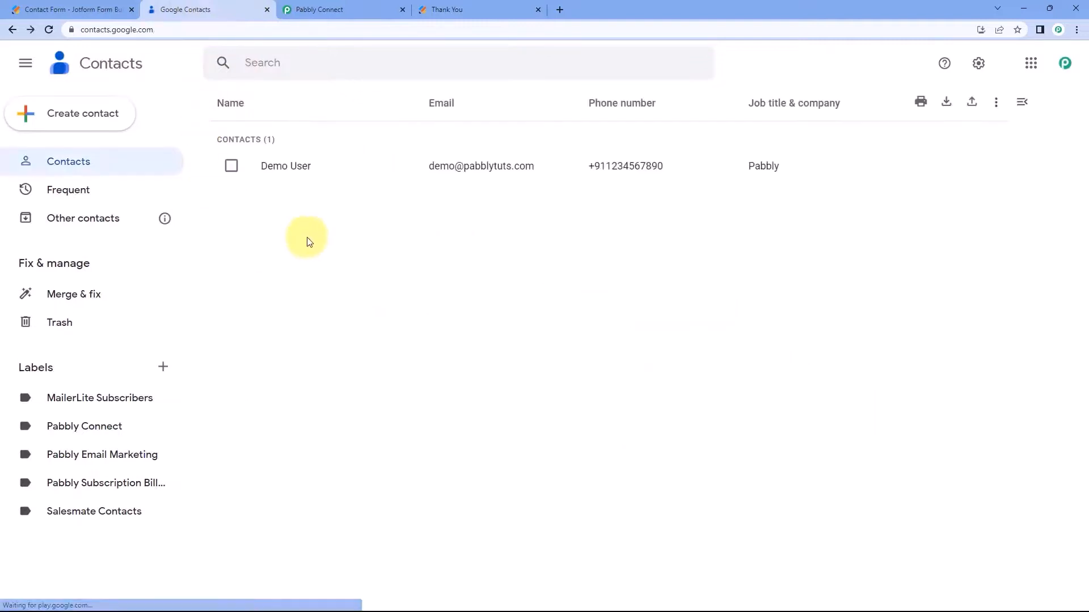
pyautogui.click(50, 28)
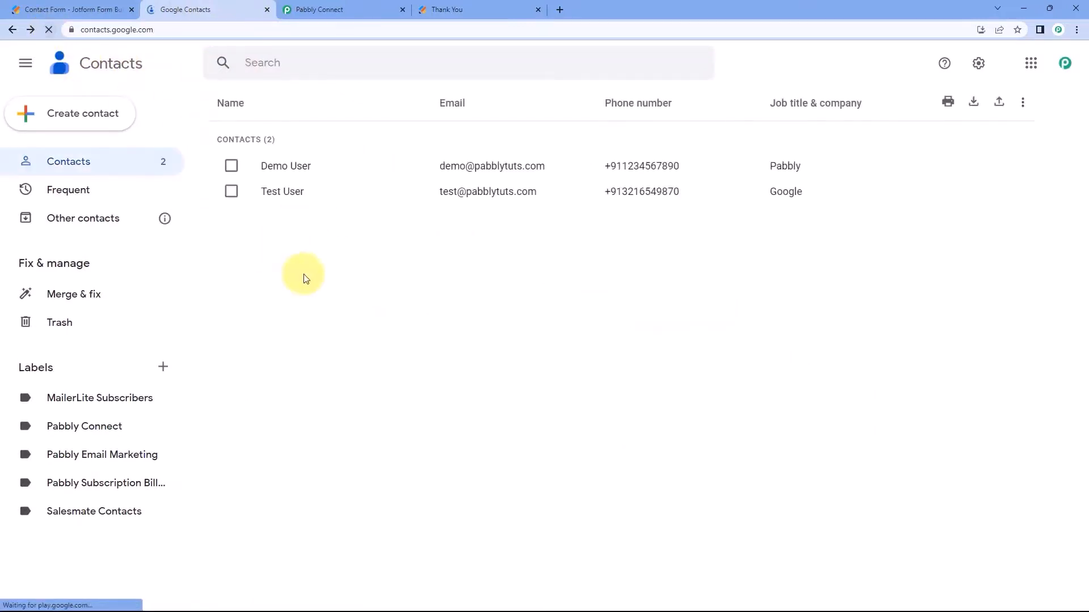
pyautogui.click(296, 194)
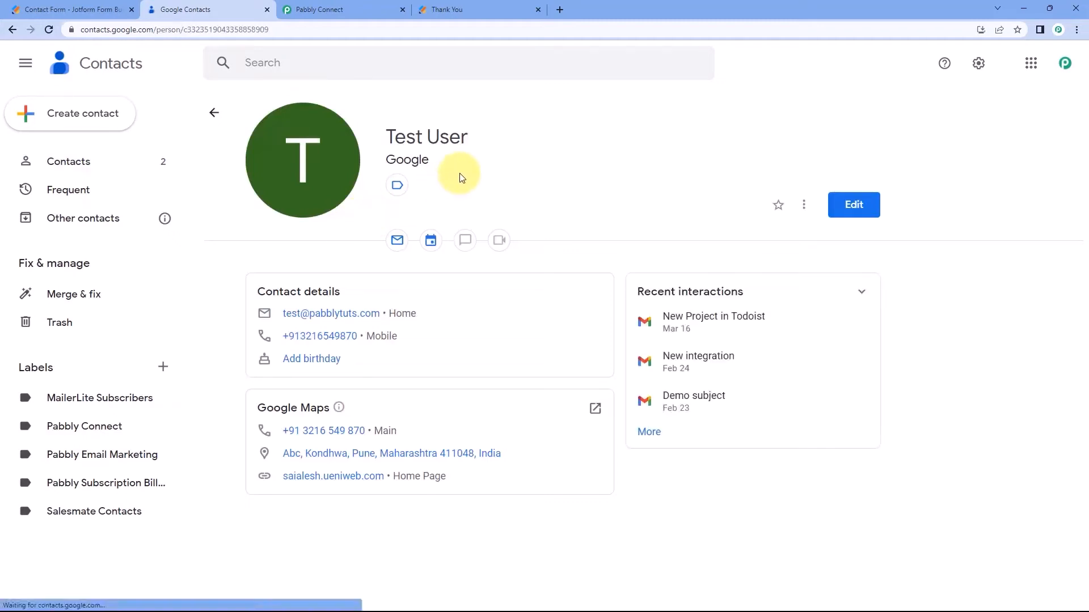
pyautogui.moveTo(482, 143); pyautogui.dragTo(384, 138)
pyautogui.moveTo(433, 162); pyautogui.dragTo(398, 163)
pyautogui.moveTo(418, 313); pyautogui.dragTo(290, 316)
pyautogui.click(429, 336)
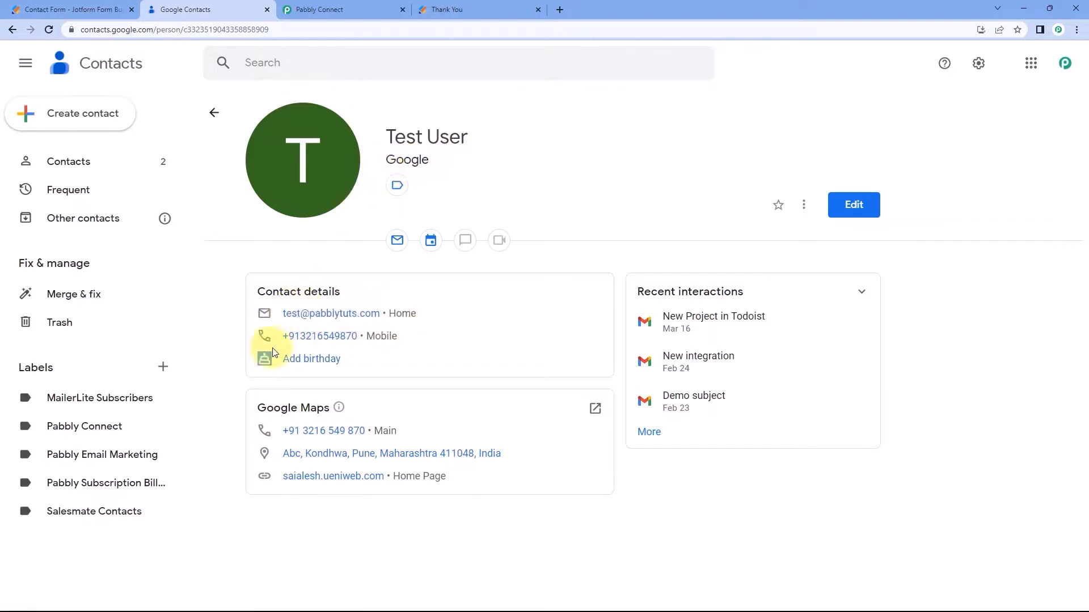
pyautogui.click(439, 10)
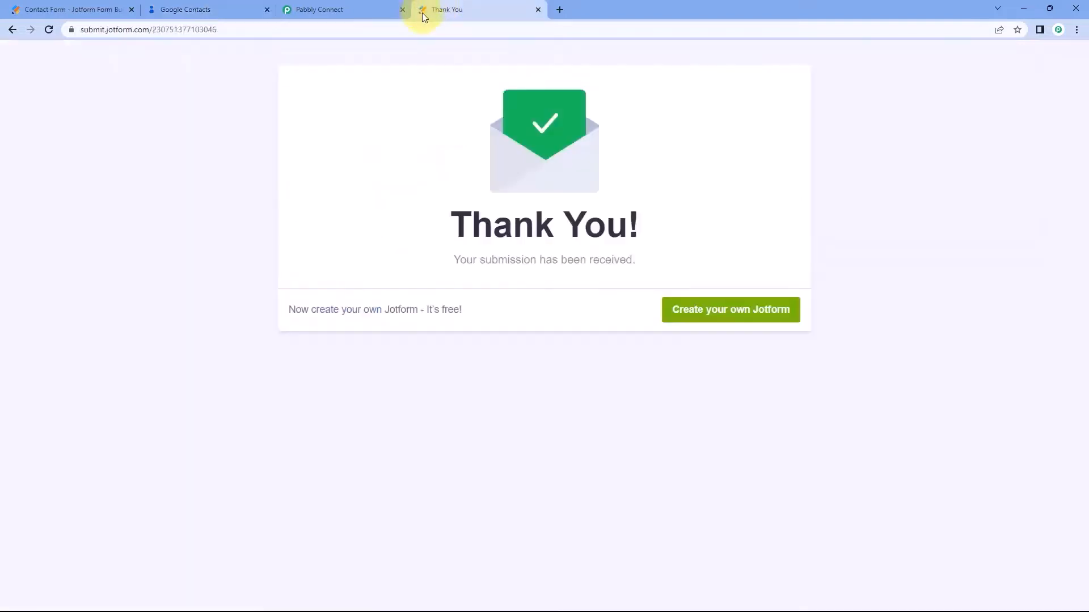
# Switch to the Pabbly Connect workflow tab.
pyautogui.click(359, 7)
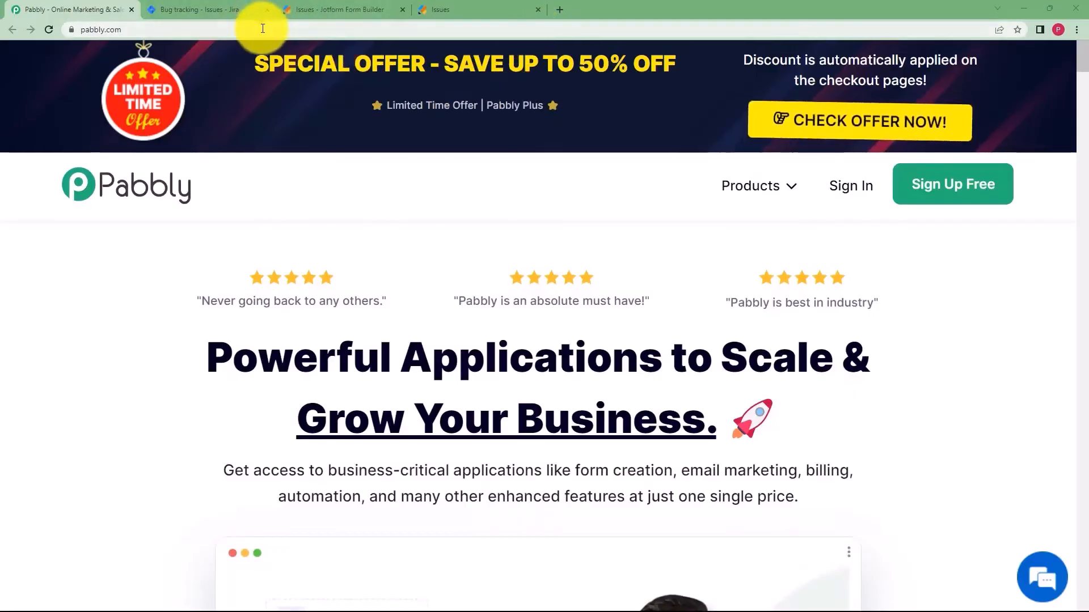
# Look over the Issues form's Title and Description fields, then show the Jira Bug tracking issues.
pyautogui.click(357, 8)
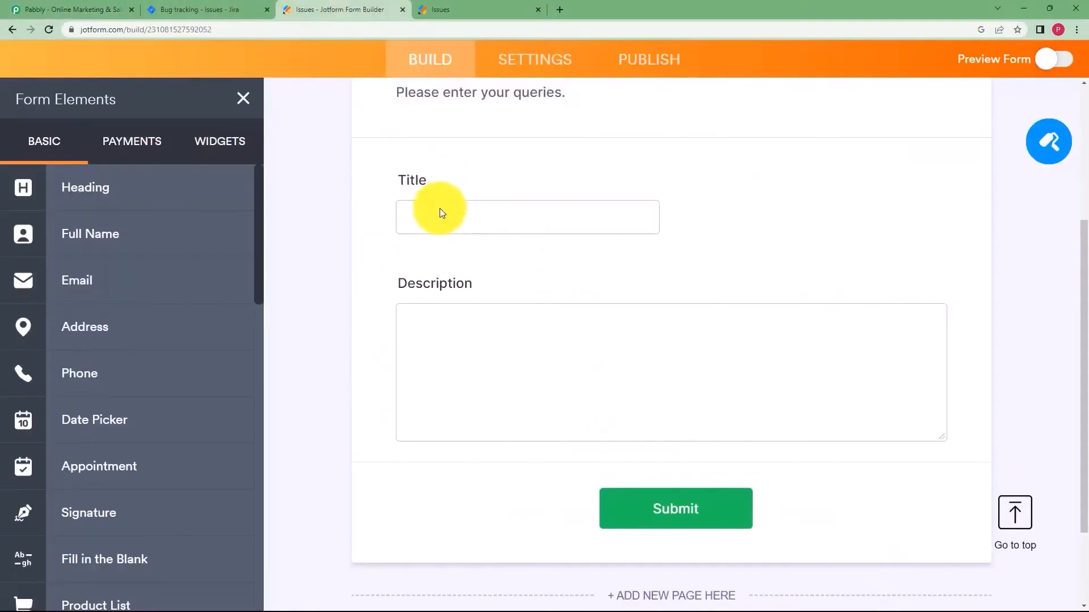
pyautogui.scroll(3, 507, 278)
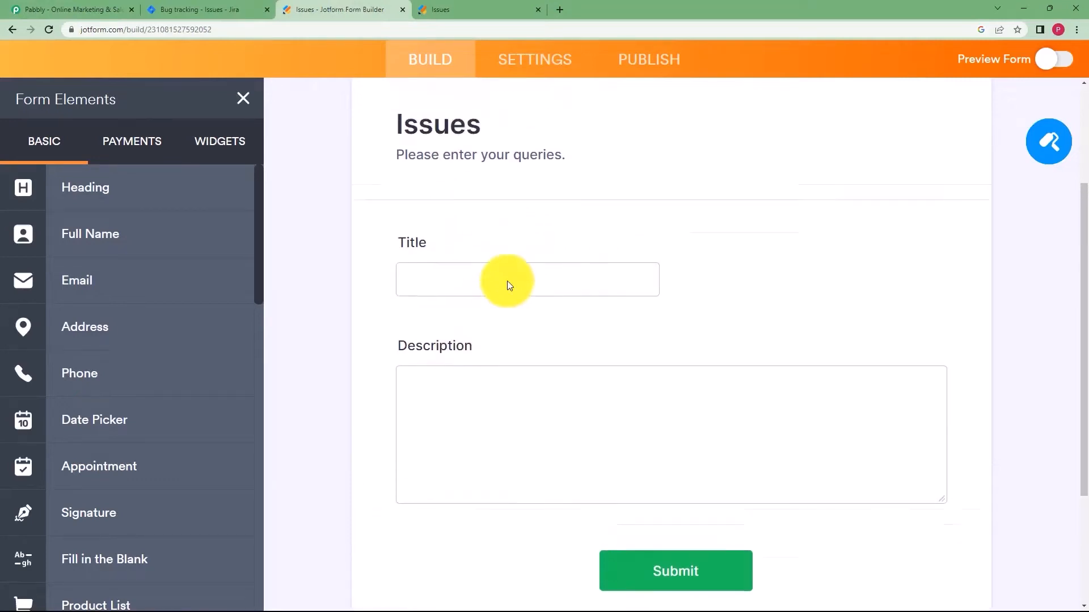
pyautogui.click(206, 9)
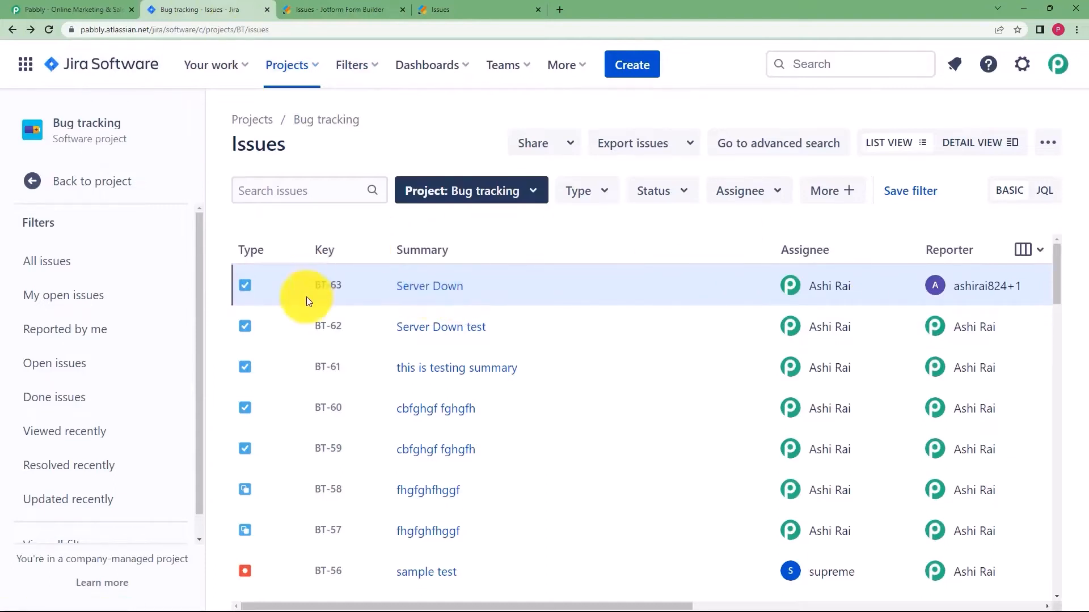
# Open Jira issue BT-63 Server Down, then go back to the Pabbly homepage.
pyautogui.click(428, 291)
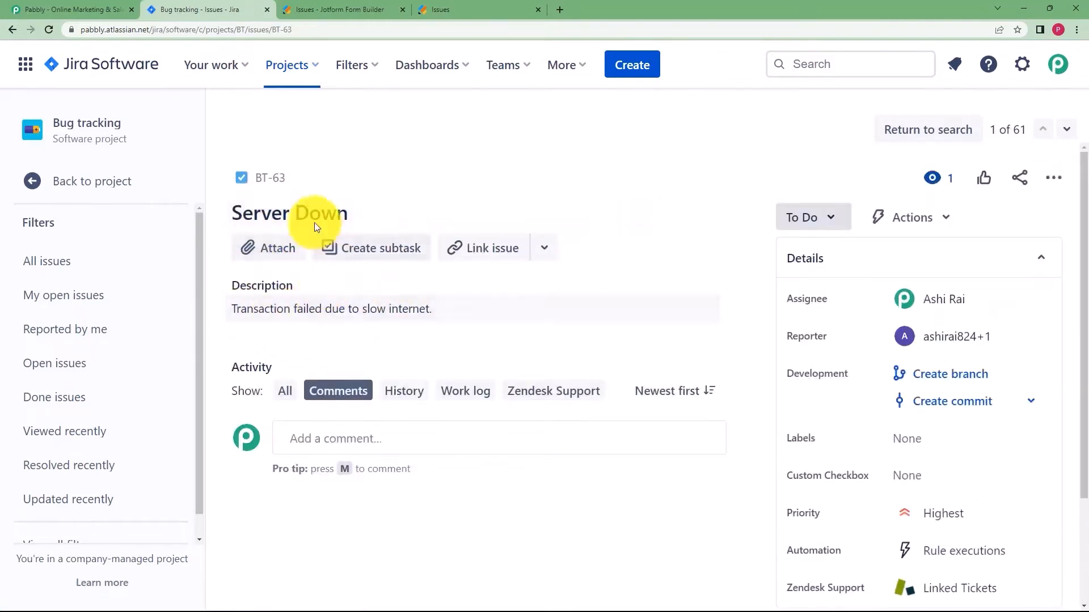
pyautogui.click(340, 9)
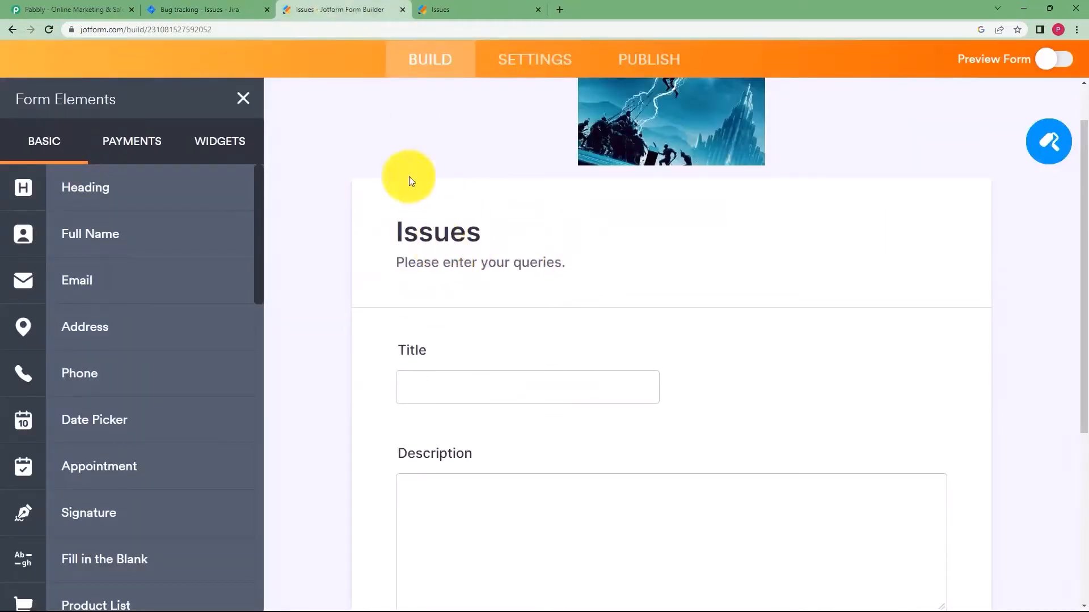
pyautogui.click(57, 9)
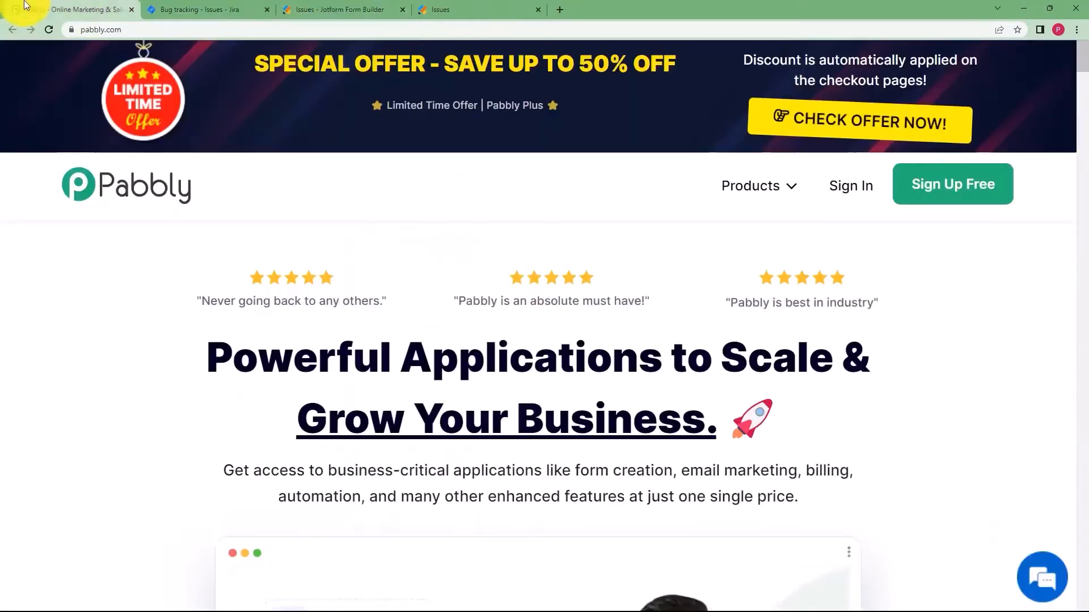
# Sign in on pabbly.com and launch Pabbly Connect from the All Apps list.
pyautogui.click(843, 196)
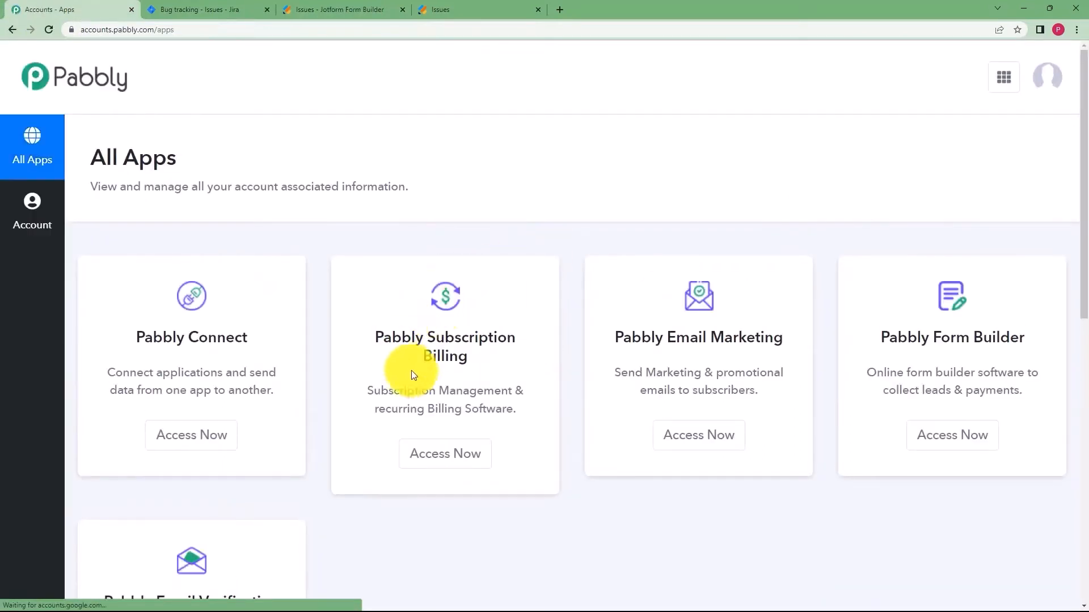
pyautogui.scroll(-1, 272, 374)
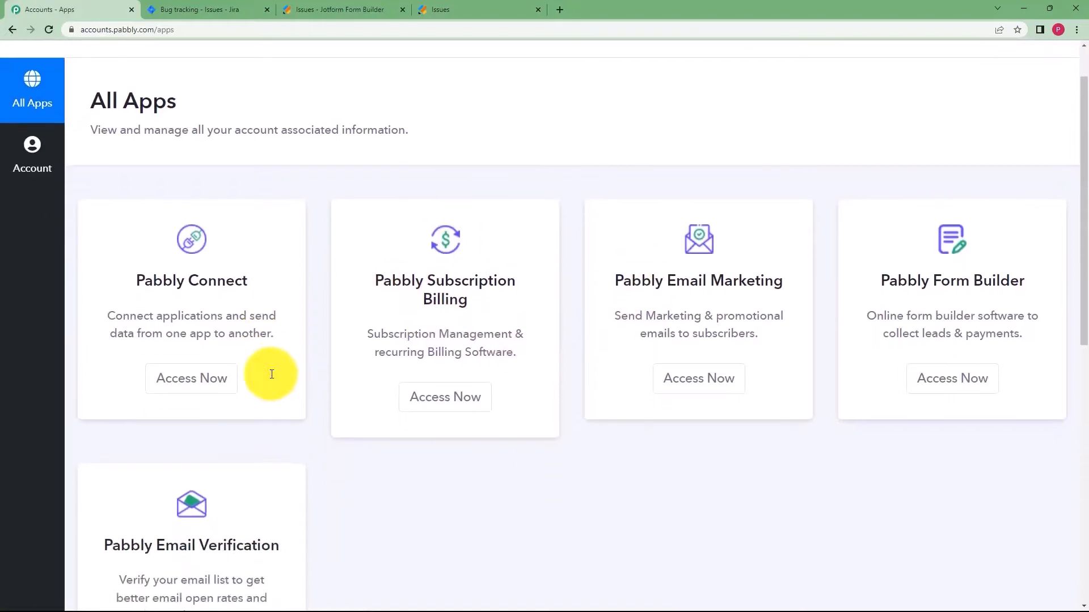
pyautogui.moveTo(141, 282); pyautogui.dragTo(282, 286)
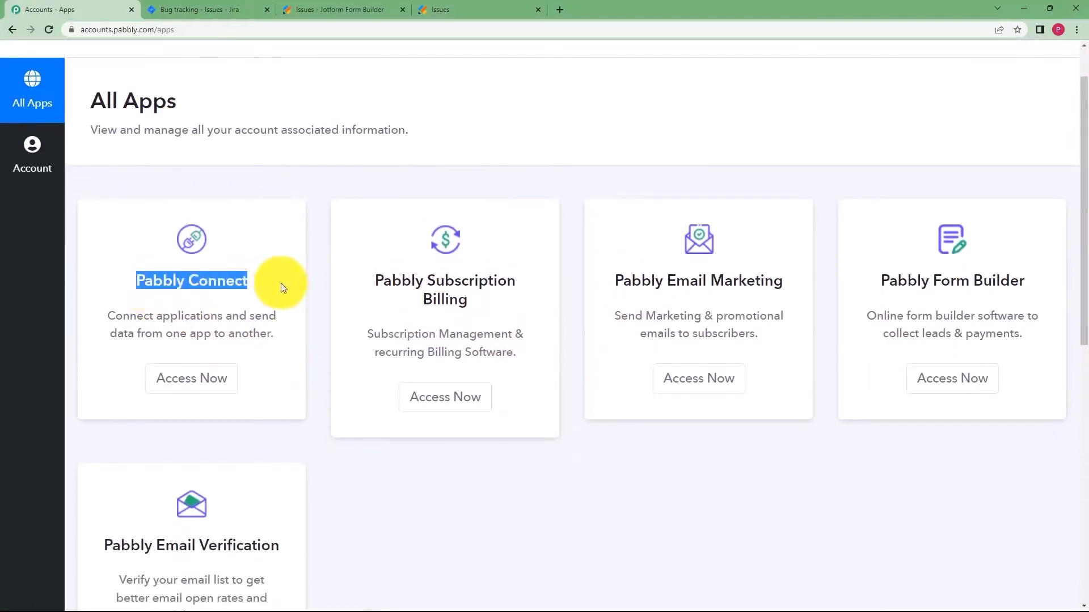
pyautogui.click(208, 381)
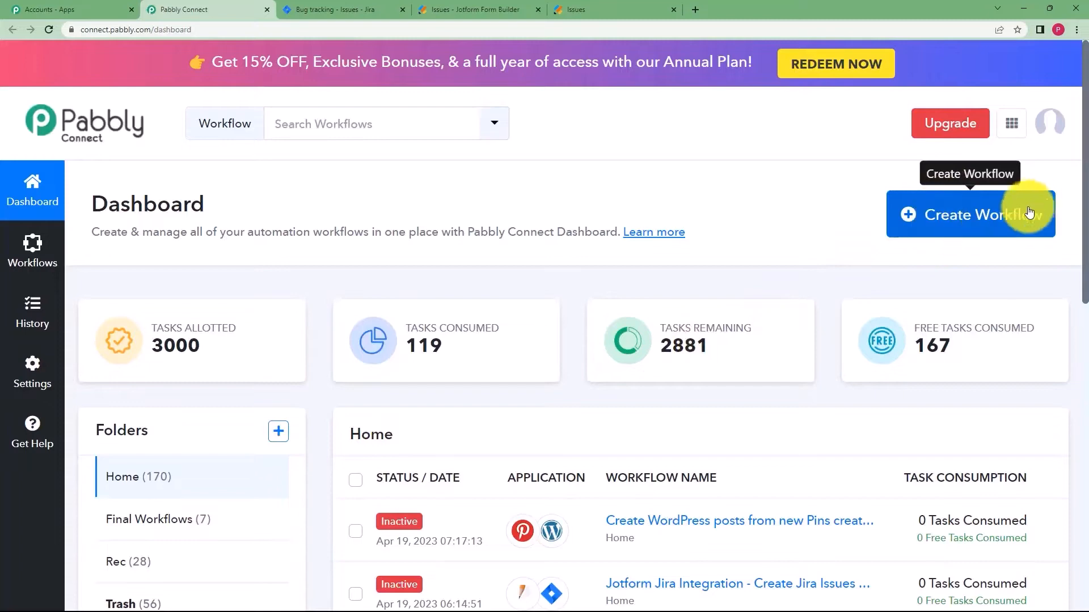
# Start a new workflow named 'Create Jira Issues from Jotform Submissions' and create it.
pyautogui.click(990, 221)
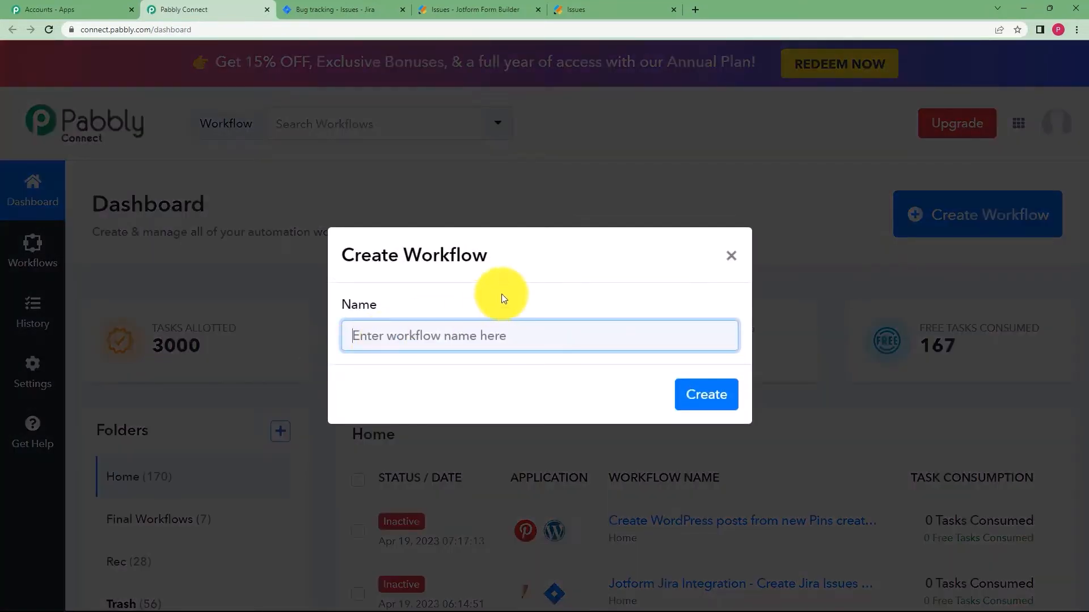
pyautogui.write('Create Jira ')
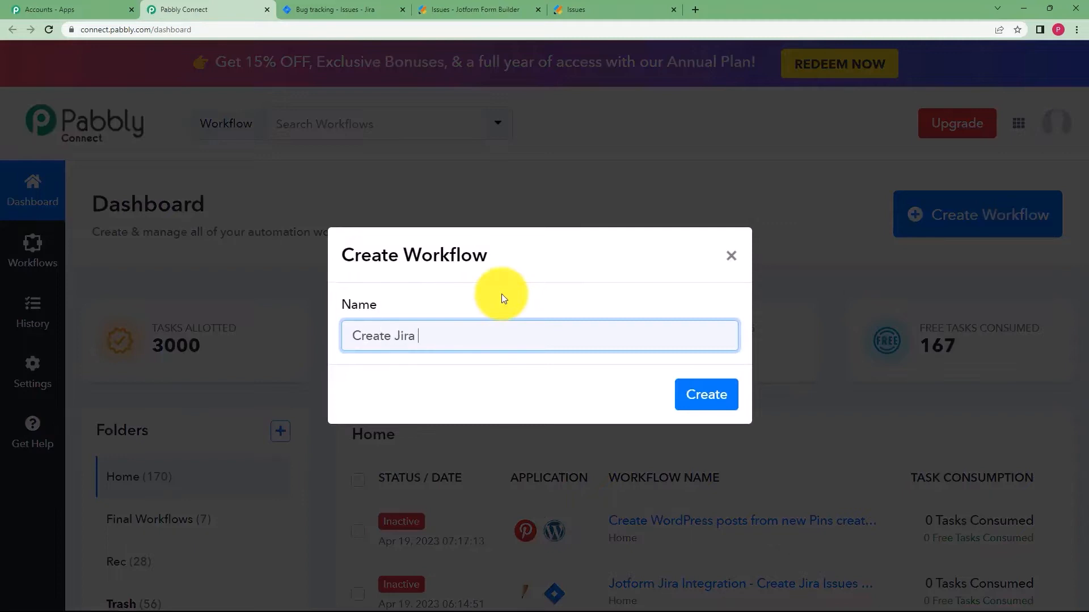
pyautogui.write('Issues from Jotform Submissions')
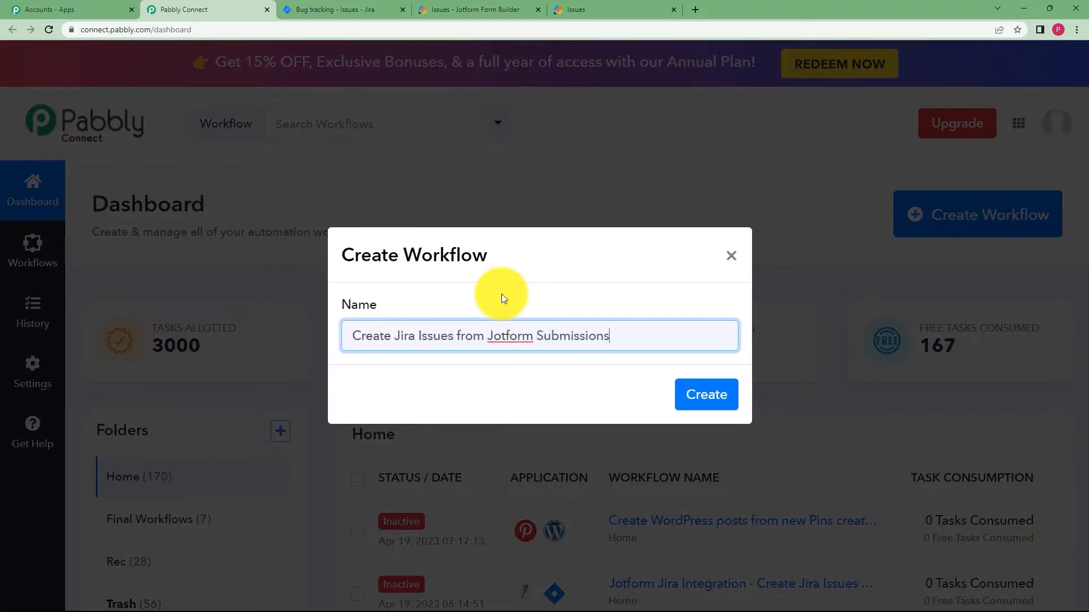
pyautogui.click(694, 394)
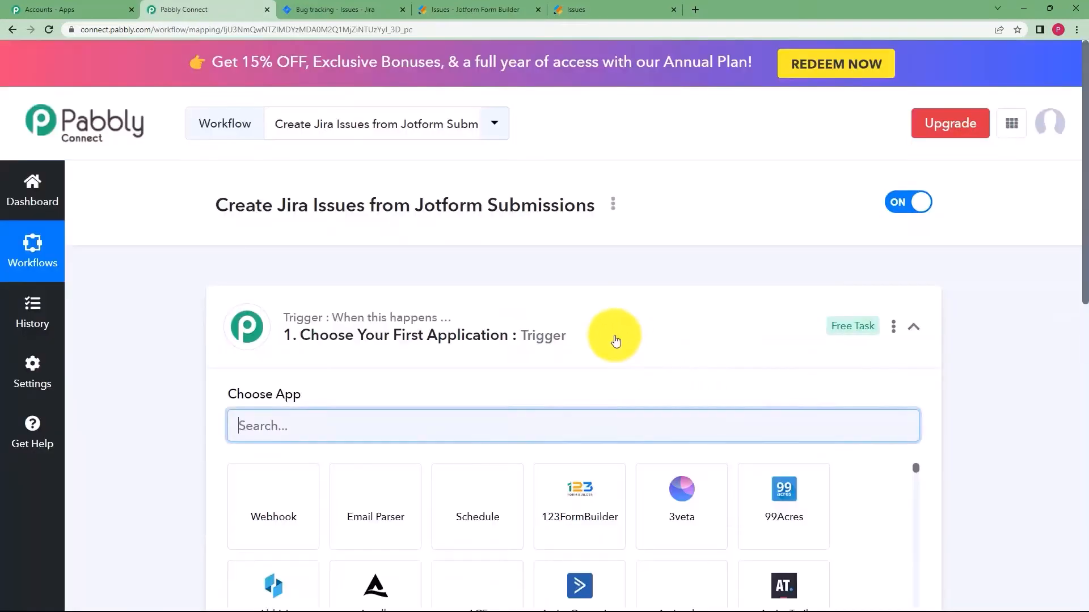
# Search 'Jotf', pick JotForm as the trigger app, and choose the New Response event.
pyautogui.click(605, 335)
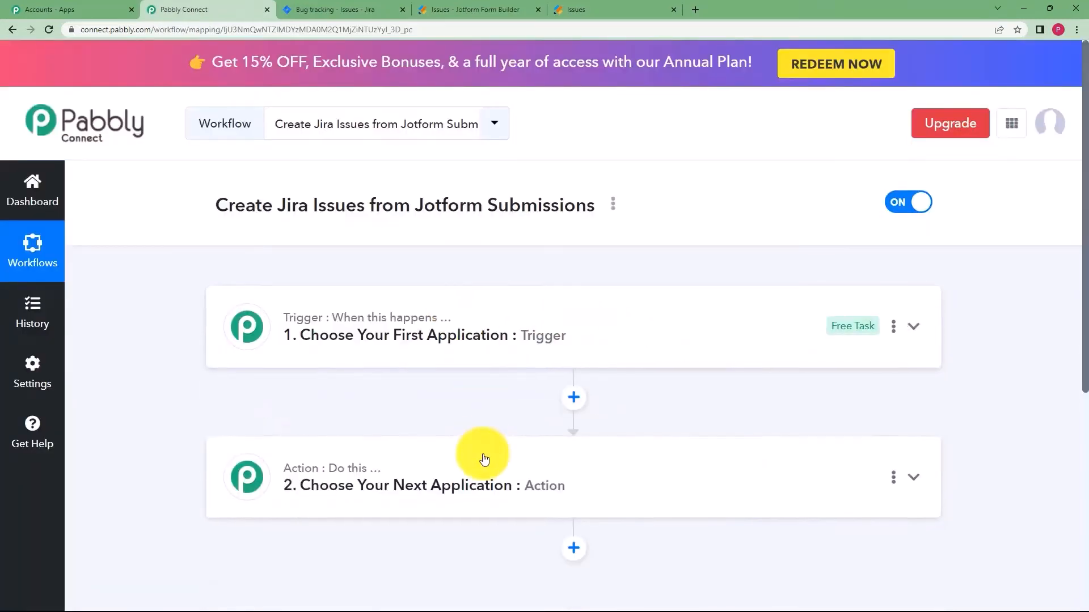
pyautogui.click(394, 321)
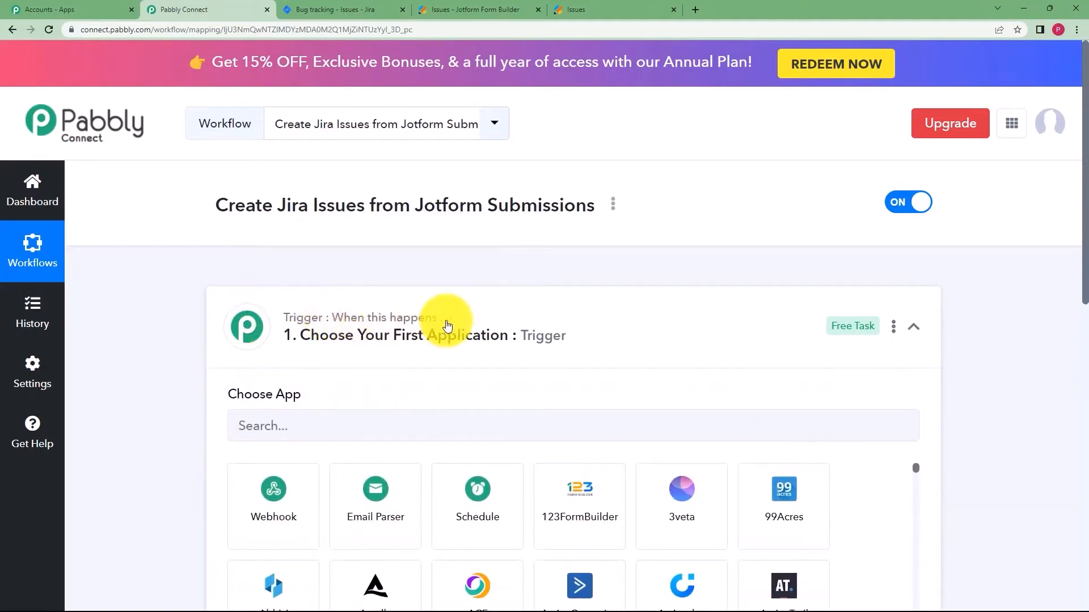
pyautogui.click(376, 335)
pyautogui.click(307, 465)
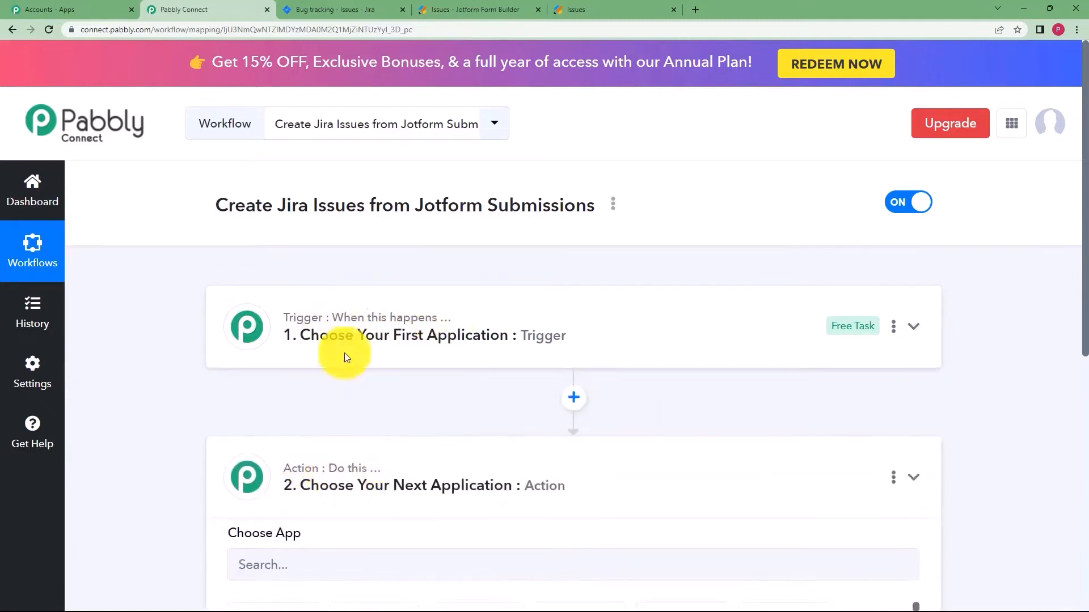
pyautogui.click(343, 336)
pyautogui.click(358, 419)
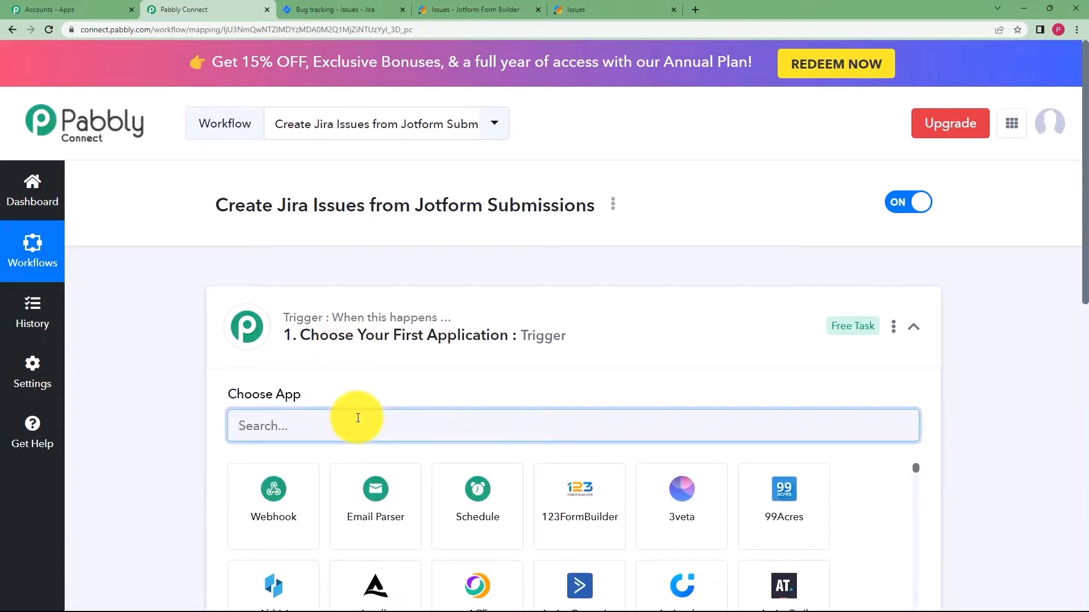
pyautogui.write('Jotfor')
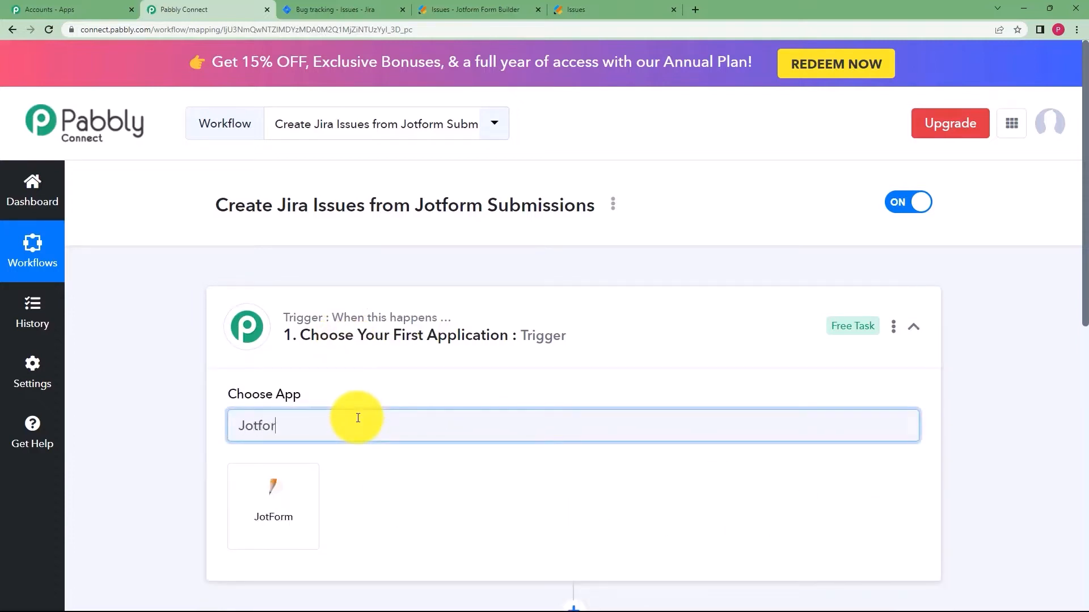
pyautogui.click(283, 504)
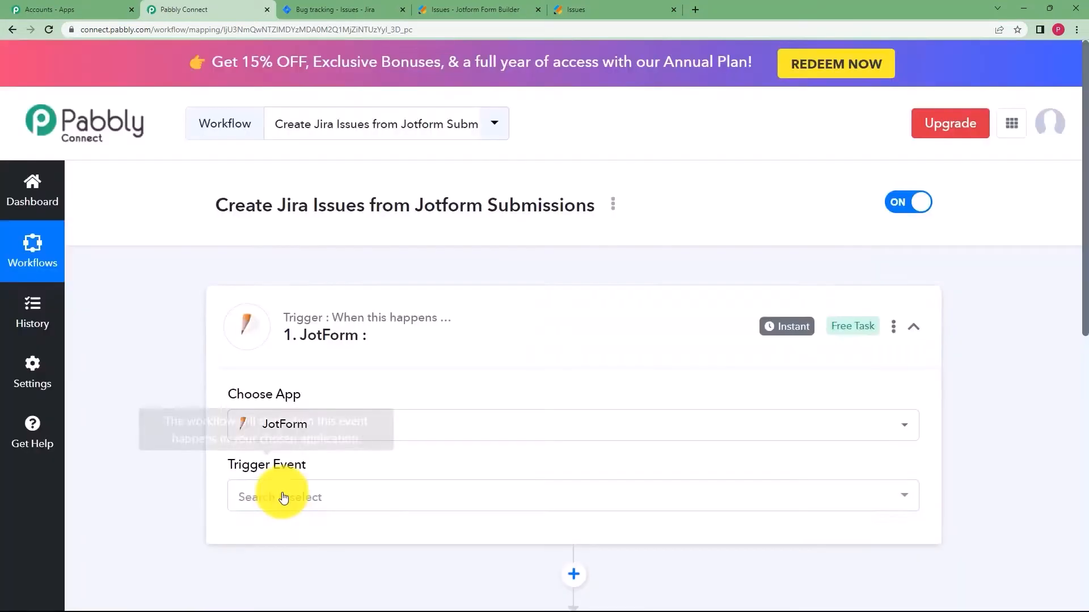
pyautogui.click(281, 496)
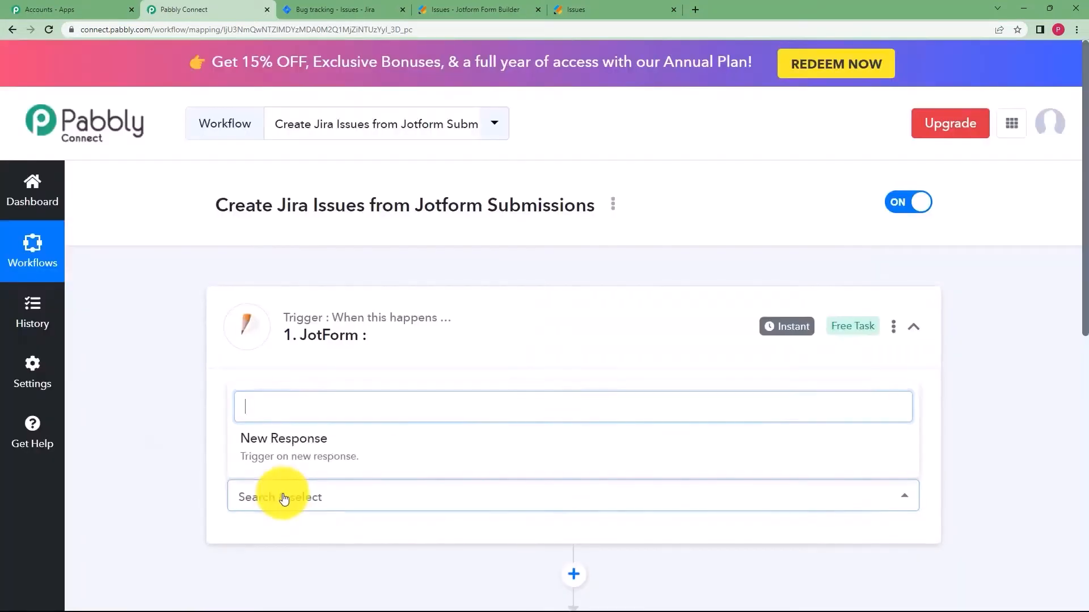
pyautogui.click(286, 443)
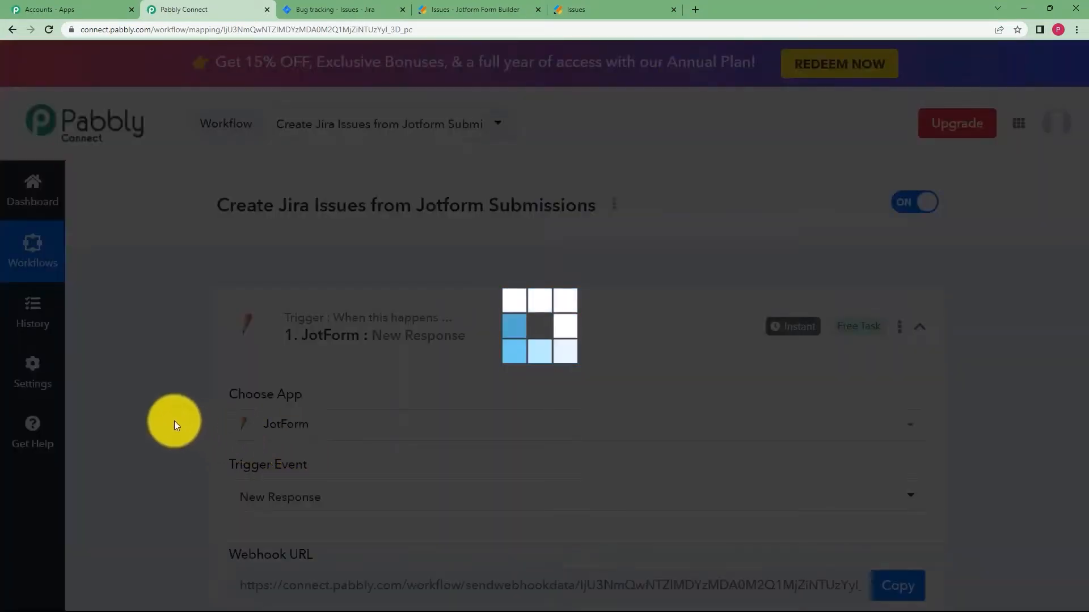
pyautogui.scroll(-5, 177, 394)
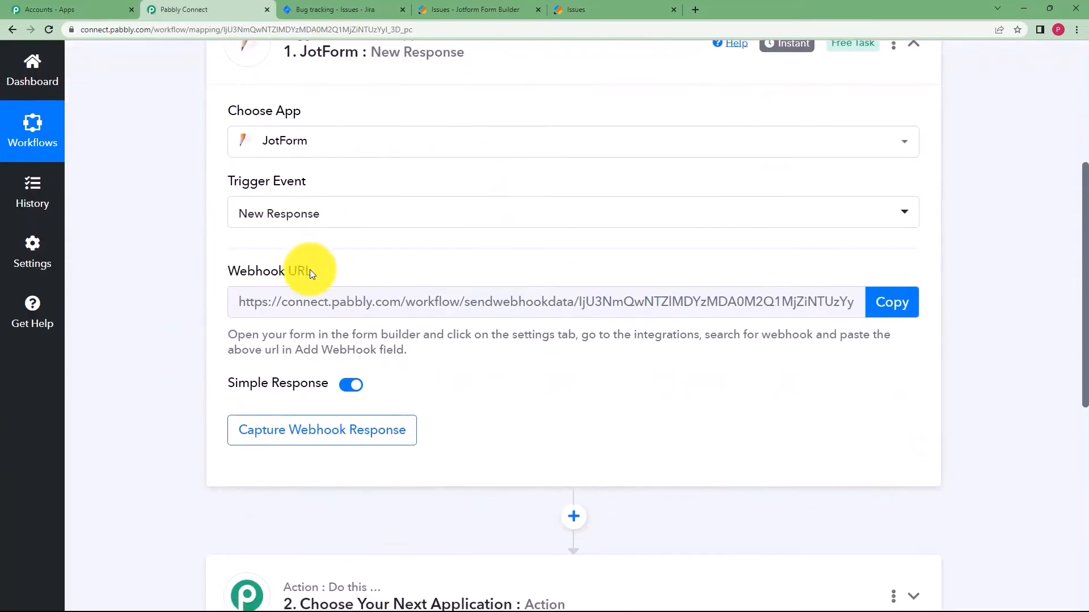
pyautogui.moveTo(327, 271); pyautogui.dragTo(219, 284)
pyautogui.click(195, 304)
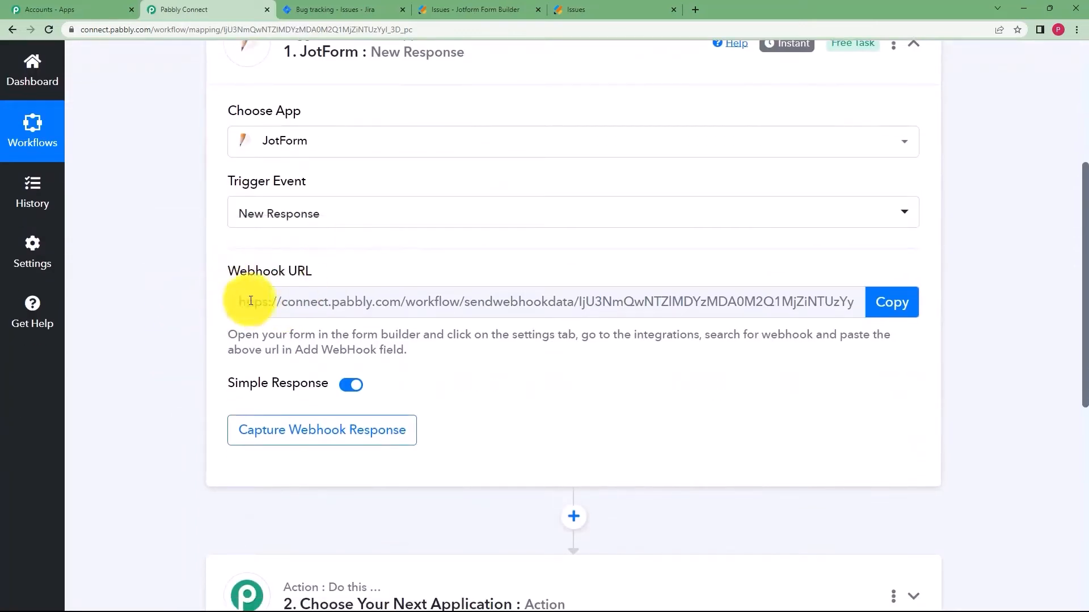
pyautogui.click(301, 139)
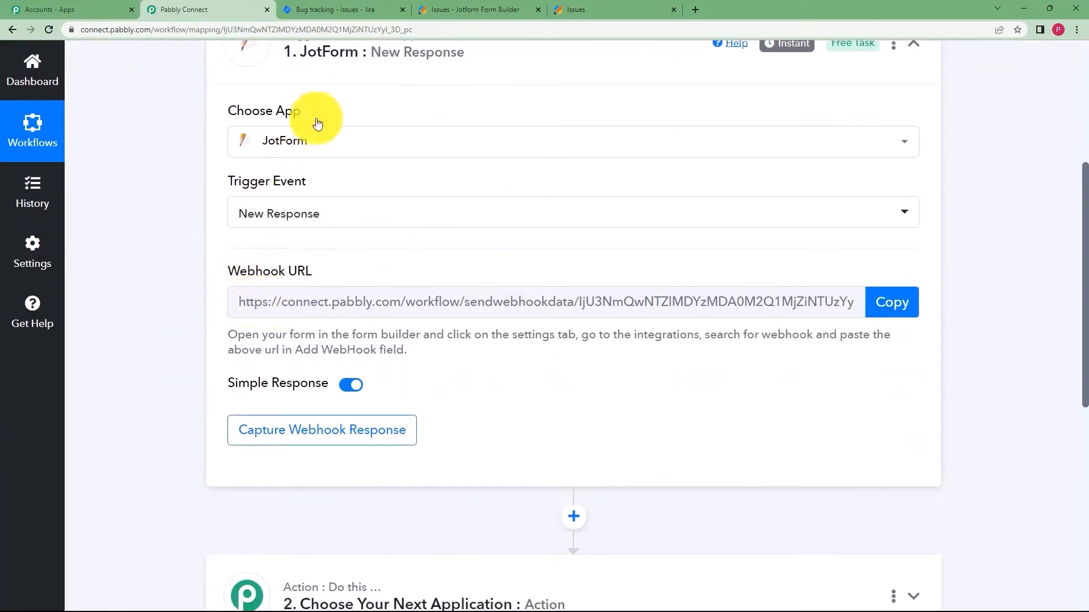
pyautogui.click(461, 10)
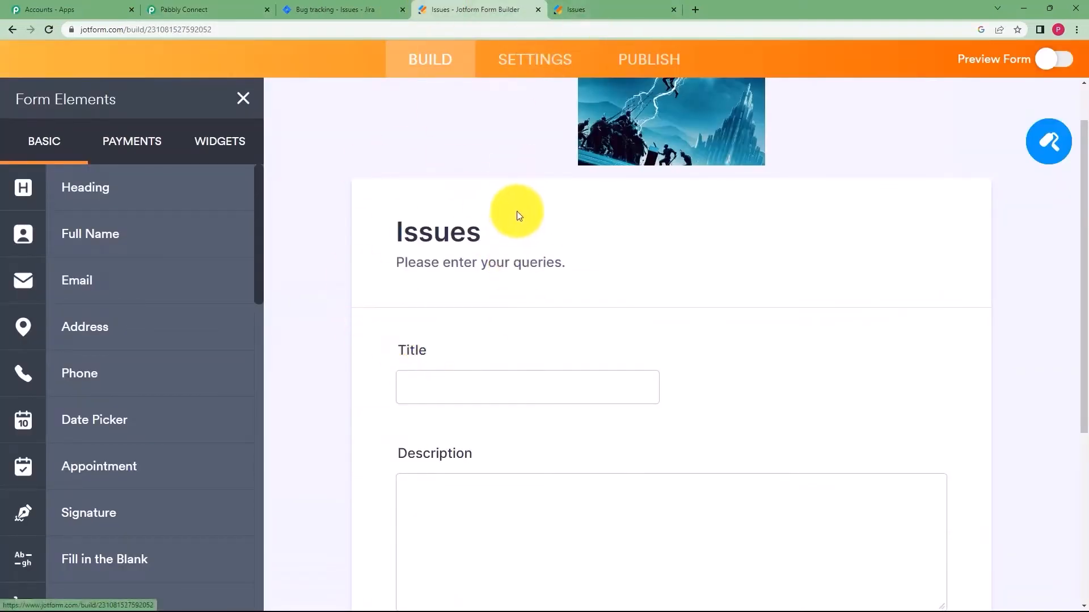
pyautogui.click(239, 6)
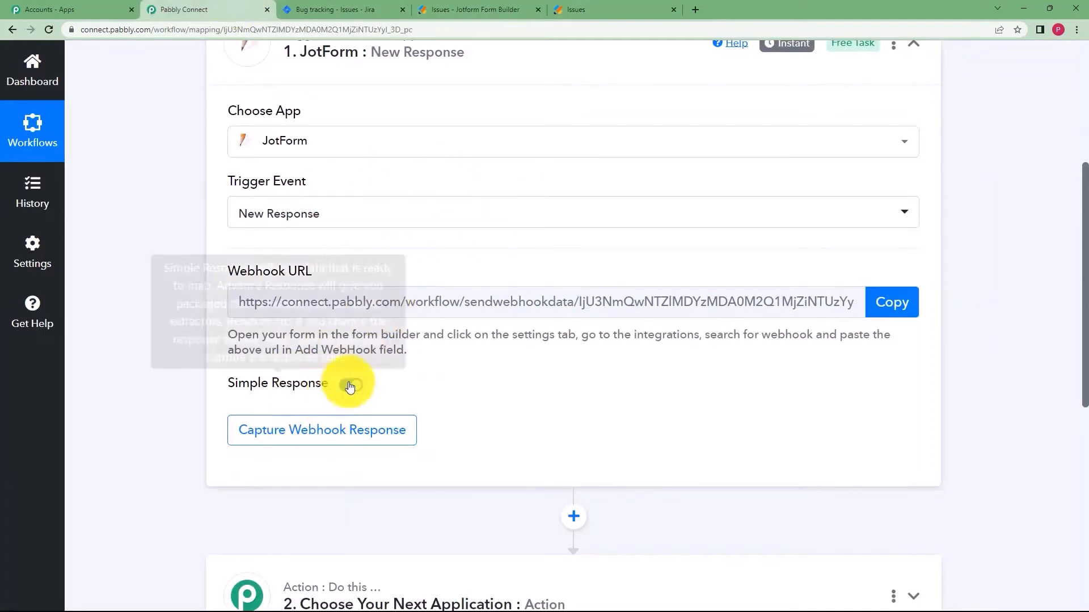
pyautogui.scroll(-3, 318, 397)
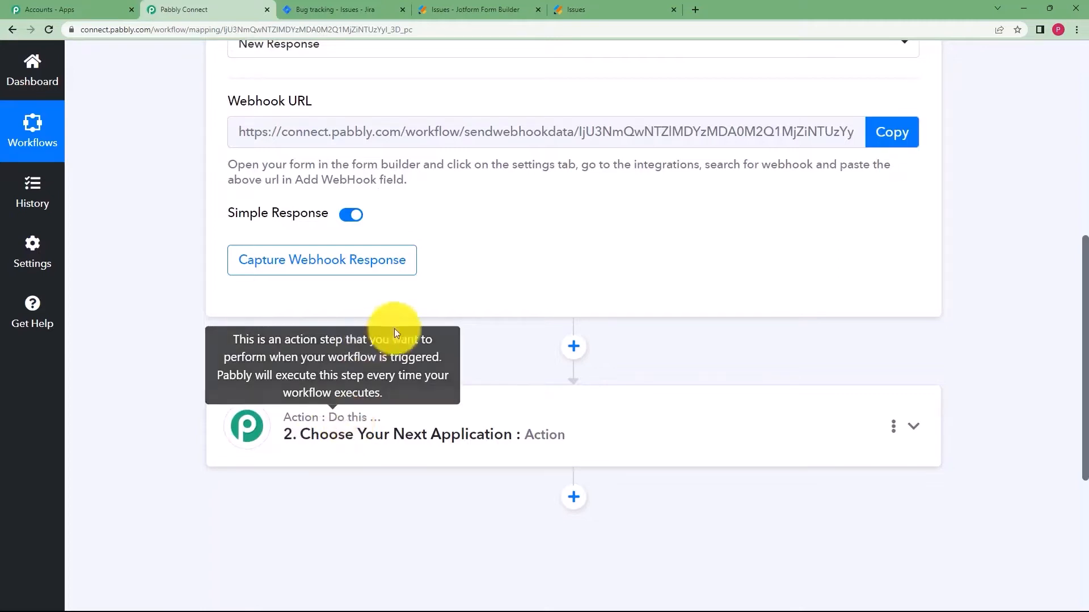
pyautogui.scroll(3, 425, 307)
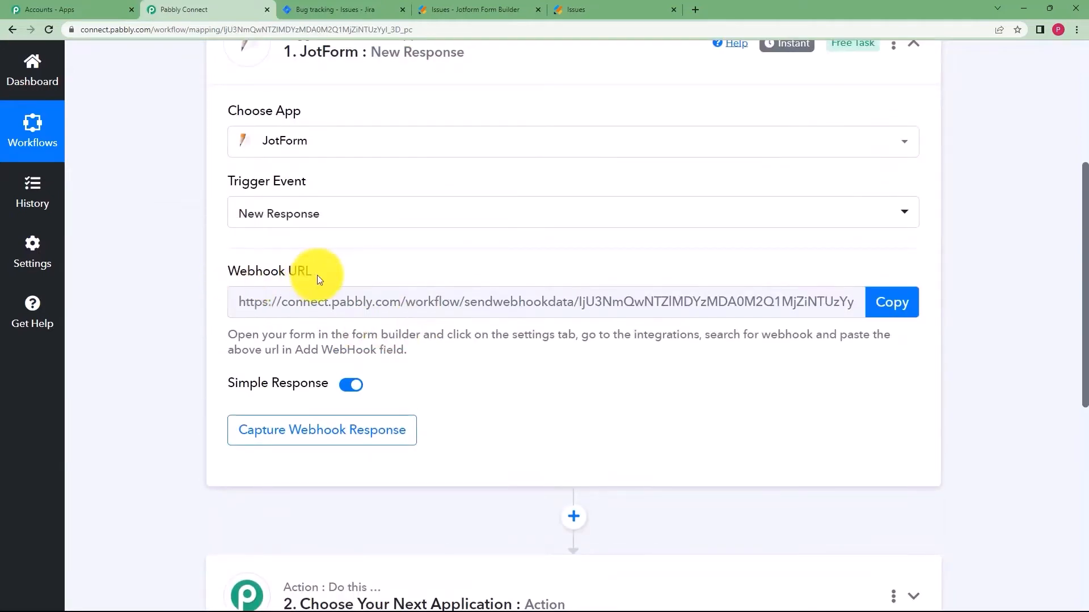
pyautogui.click(494, 9)
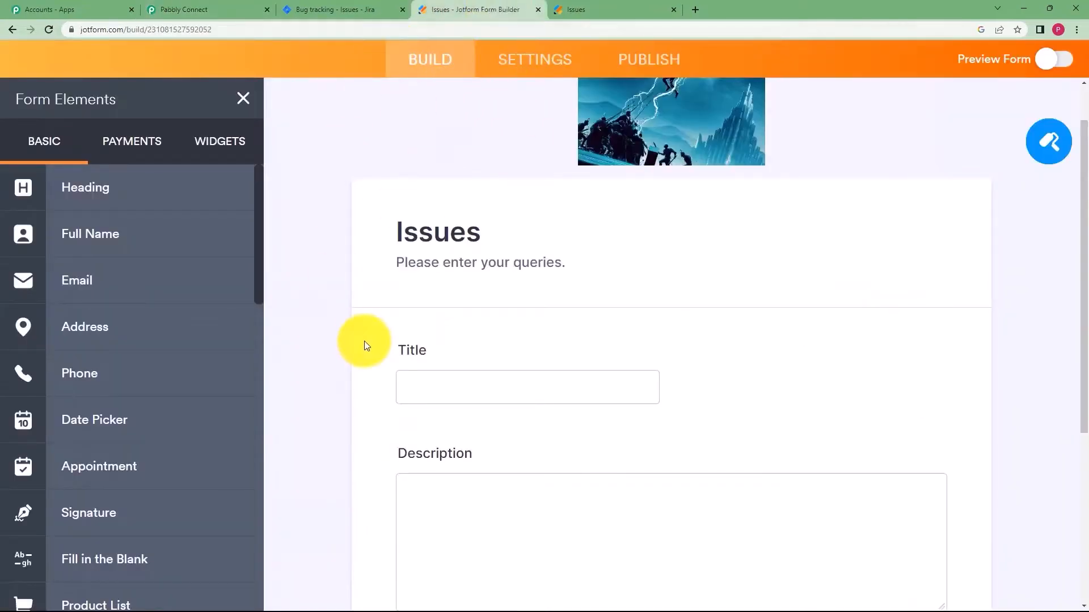
# In the form's Settings > Integrations, search 'webhook', open WebHooks and clear its URL field.
pyautogui.click(549, 60)
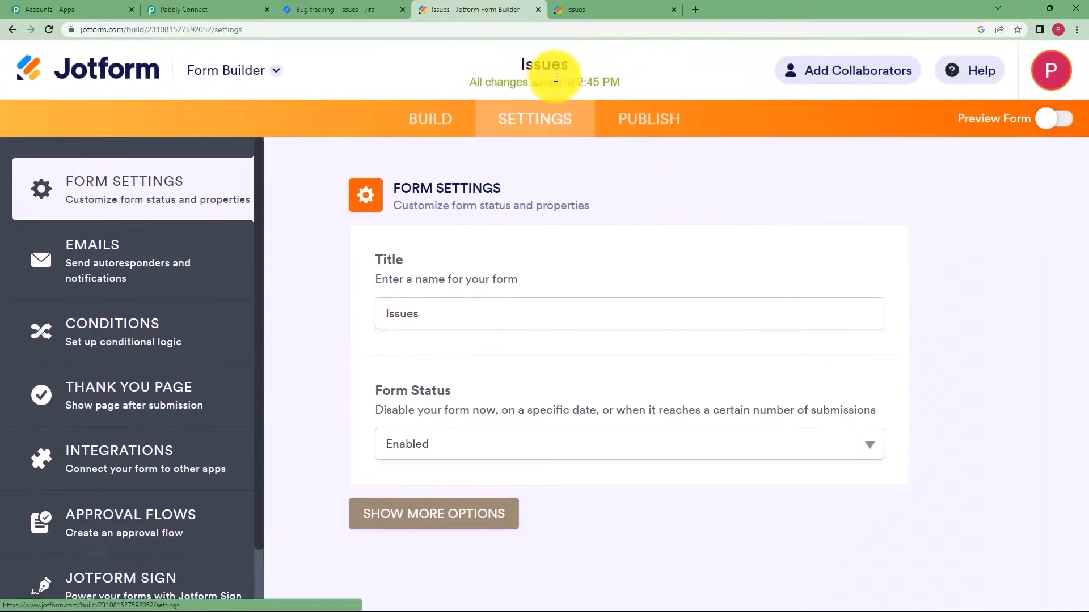
pyautogui.scroll(-1, 150, 419)
pyautogui.scroll(-2, 149, 420)
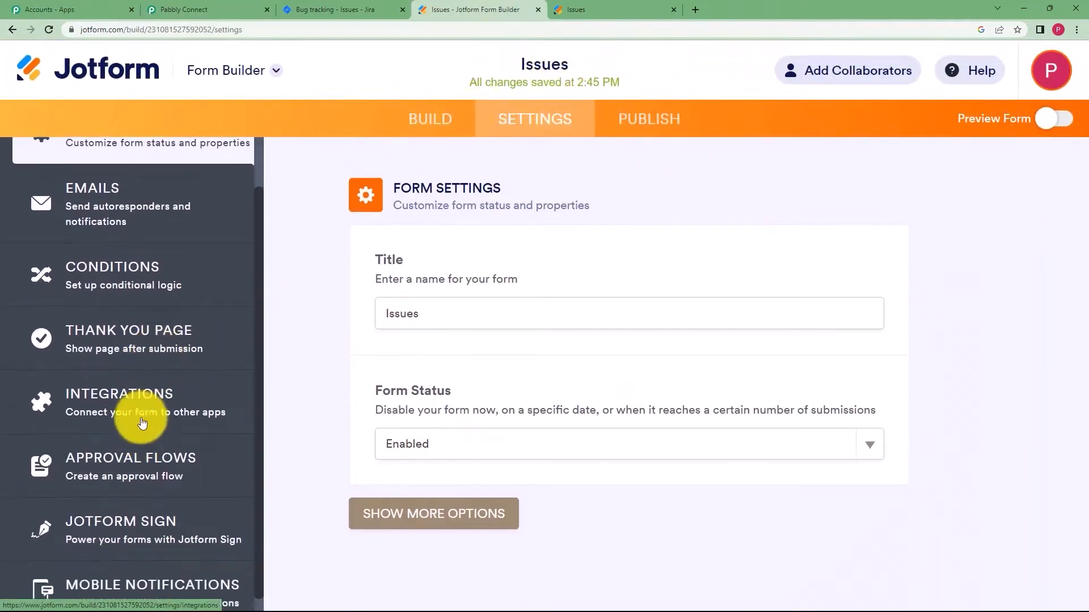
pyautogui.click(113, 412)
pyautogui.click(733, 248)
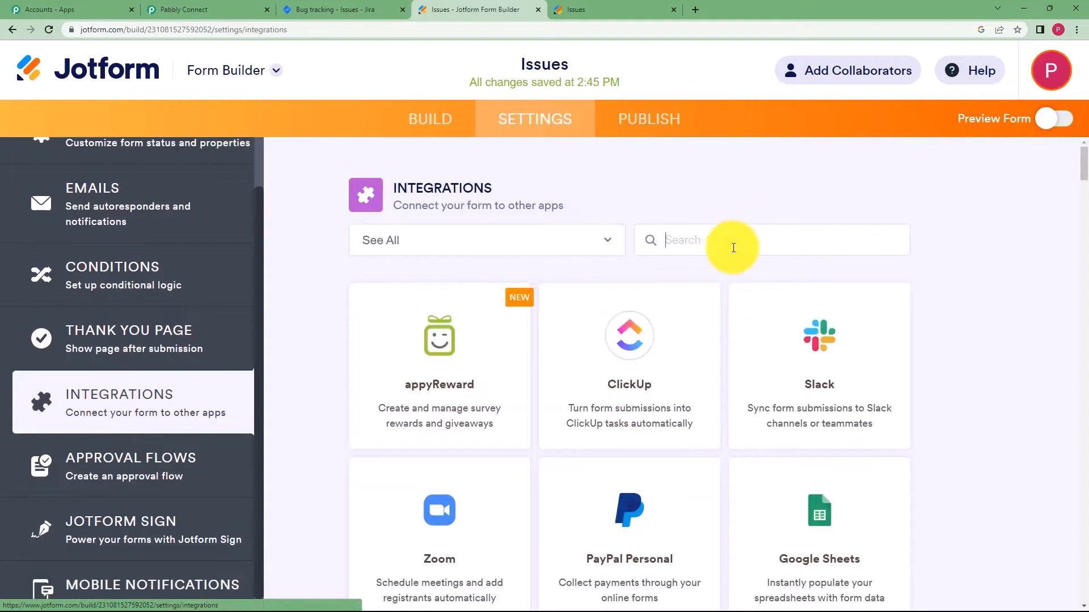
pyautogui.write('webhook')
pyautogui.click(432, 433)
pyautogui.moveTo(433, 432); pyautogui.dragTo(325, 452)
pyautogui.press('BackSpace')
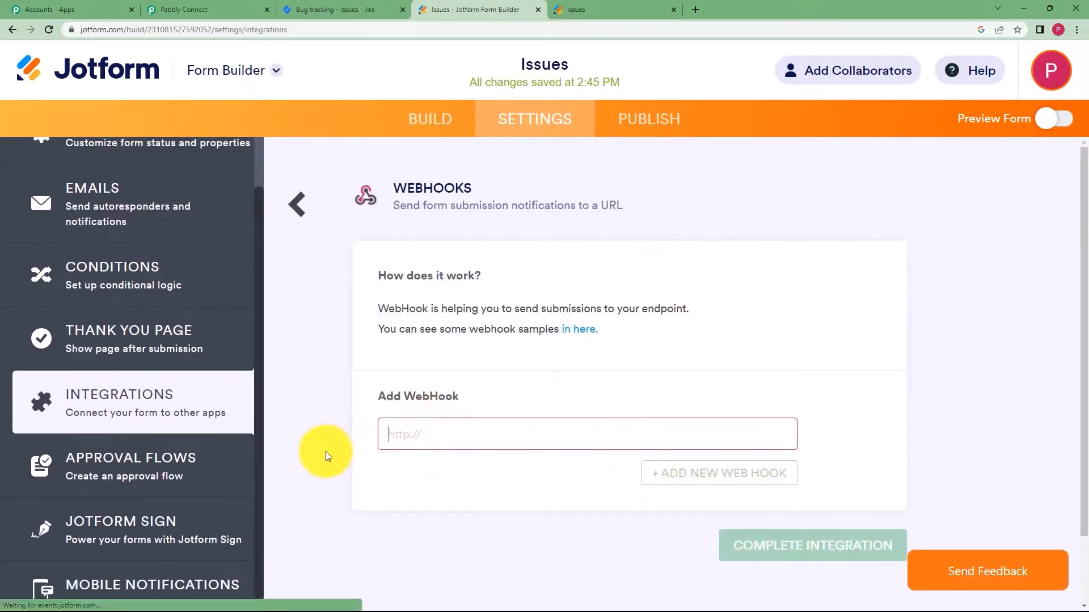
# Paste Pabbly's copied webhook URL into WebHooks and complete the integration.
pyautogui.click(238, 9)
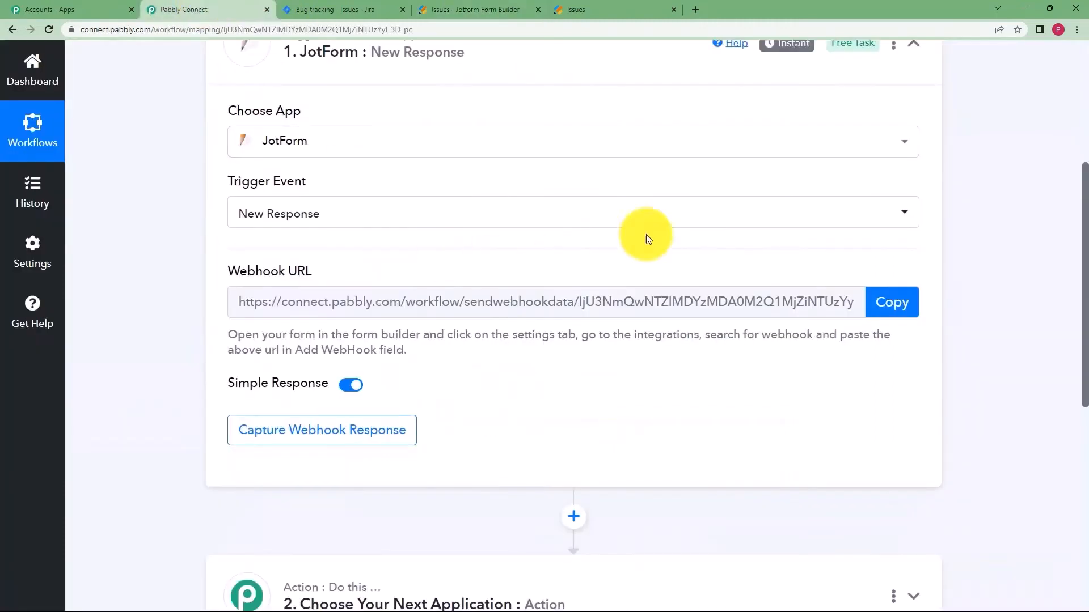
pyautogui.click(891, 302)
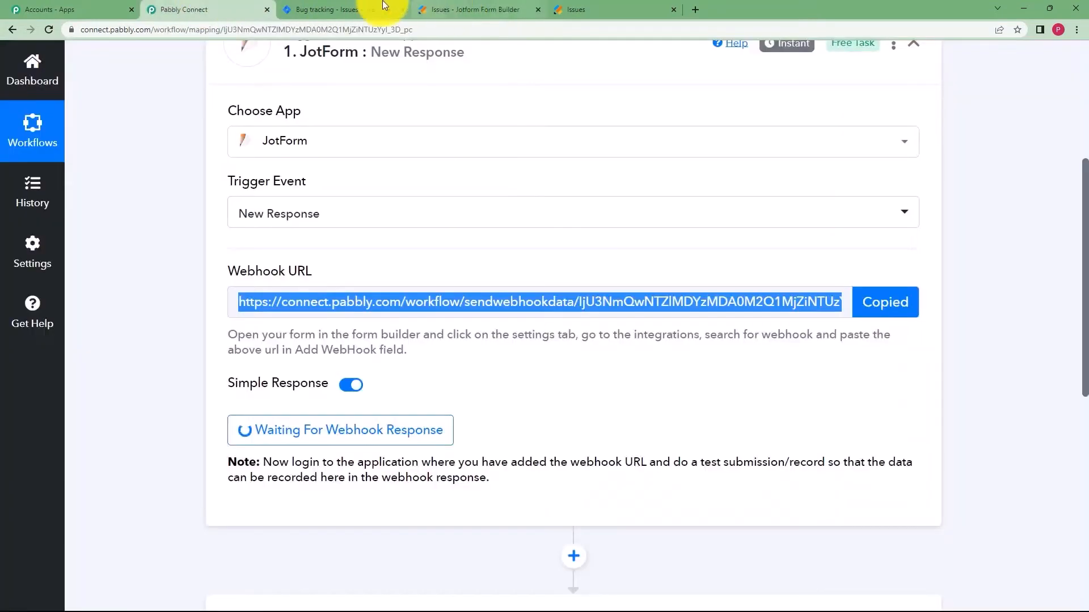
pyautogui.click(451, 10)
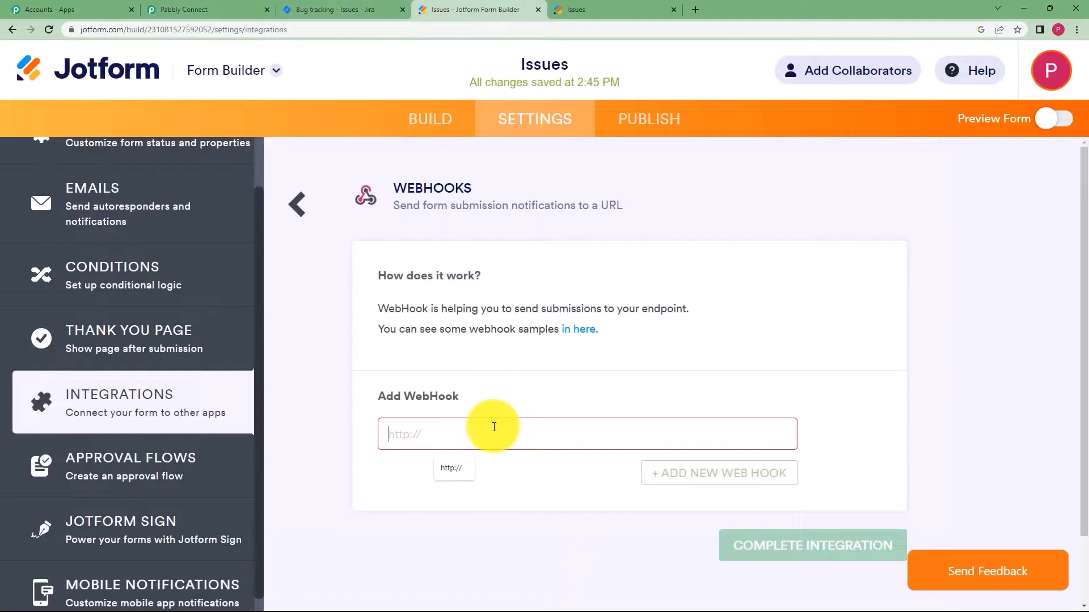
pyautogui.hotkey('ctrl', 'v')
pyautogui.click(751, 543)
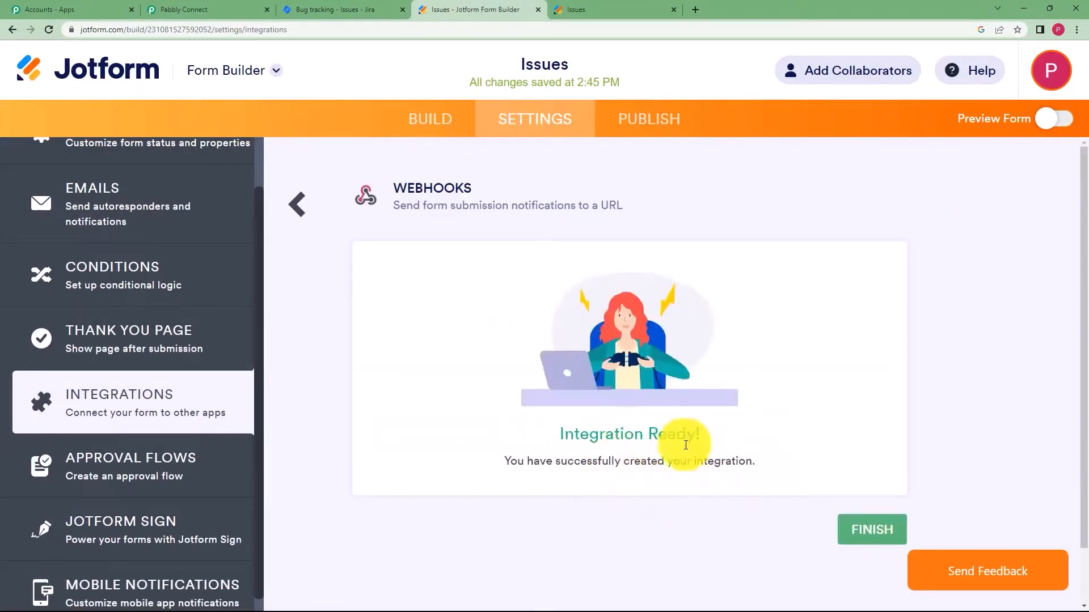
pyautogui.click(867, 529)
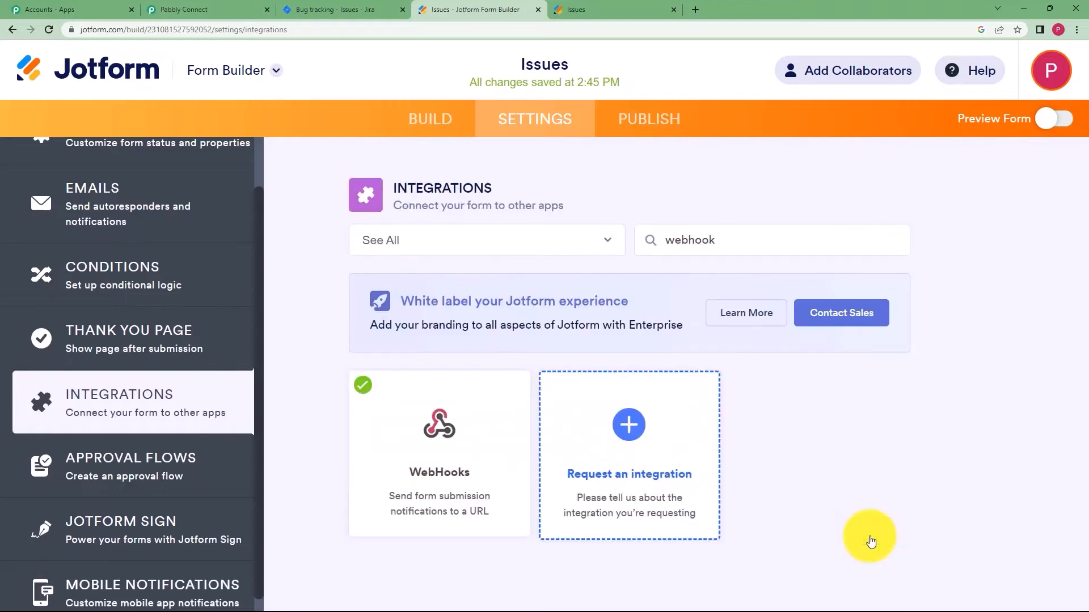
pyautogui.click(187, 9)
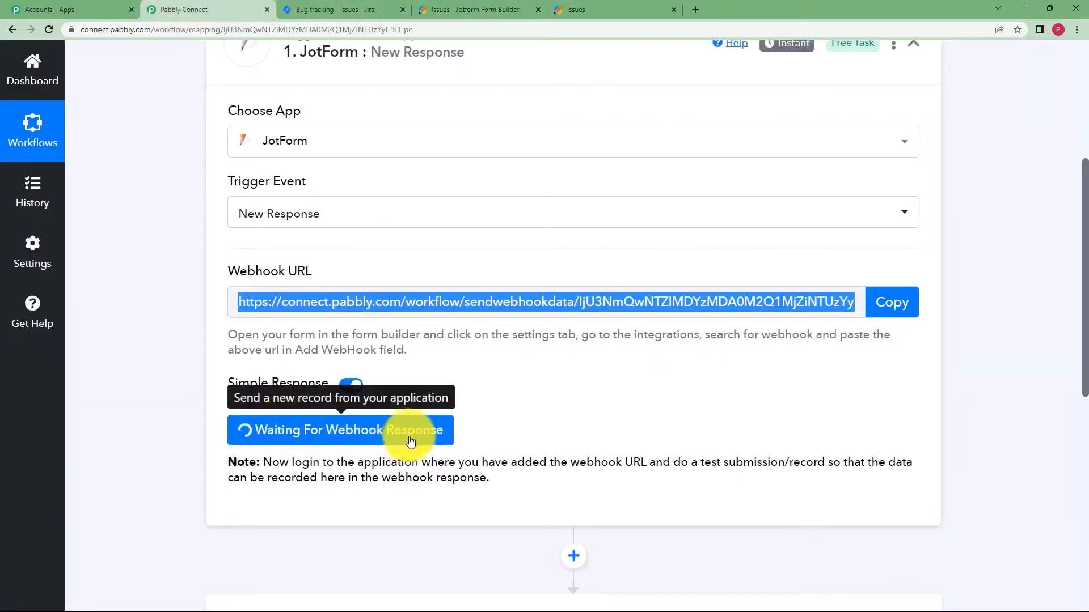
# Open the live Issues form and confirm Pabbly is still waiting for data.
pyautogui.click(640, 10)
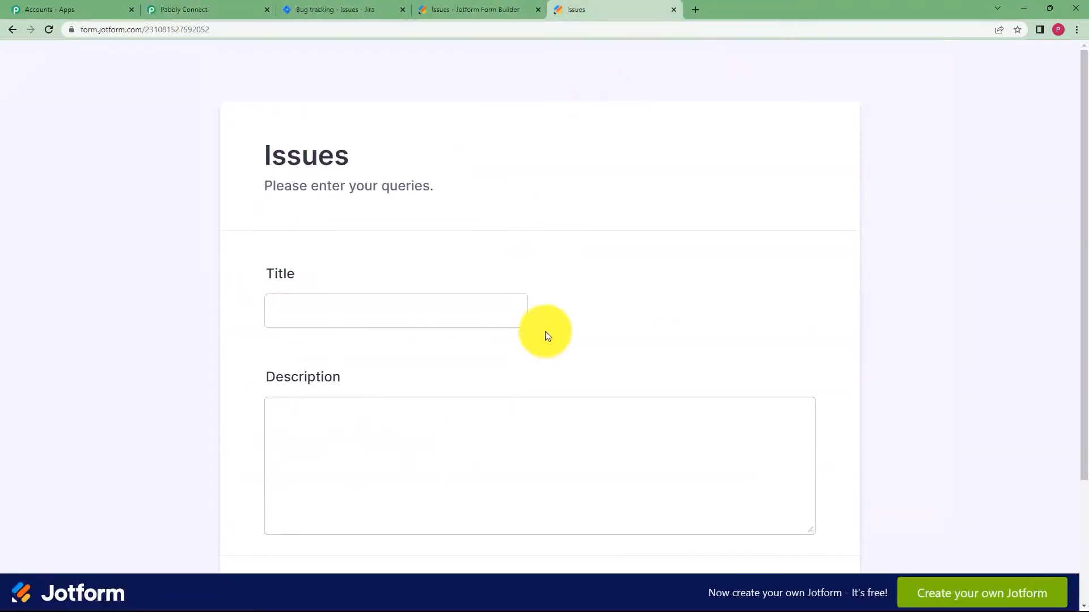
pyautogui.scroll(-2, 427, 392)
pyautogui.scroll(1, 426, 393)
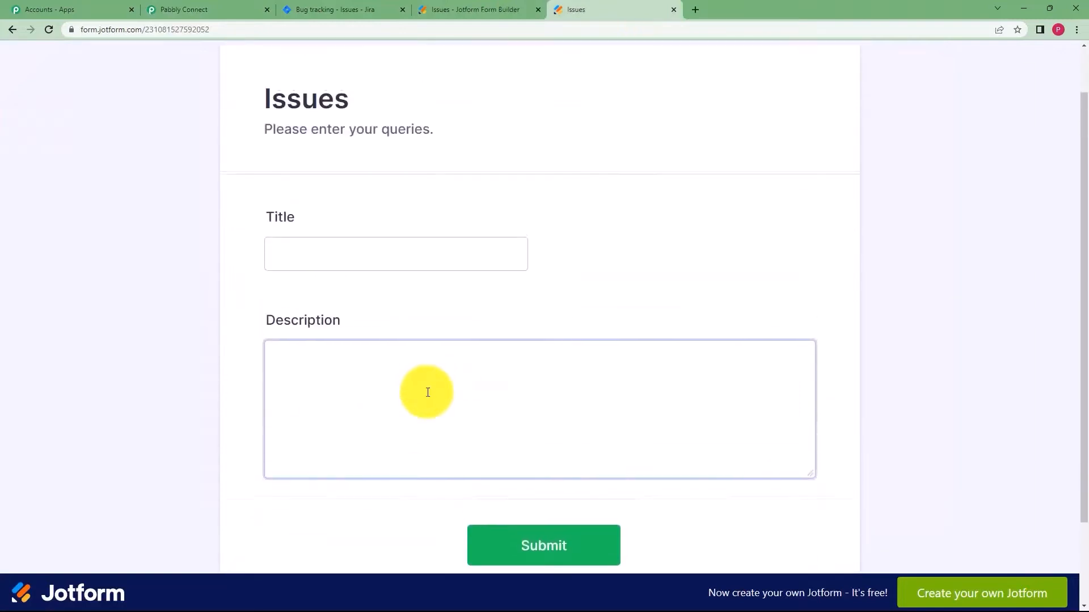
pyautogui.click(376, 470)
pyautogui.click(222, 8)
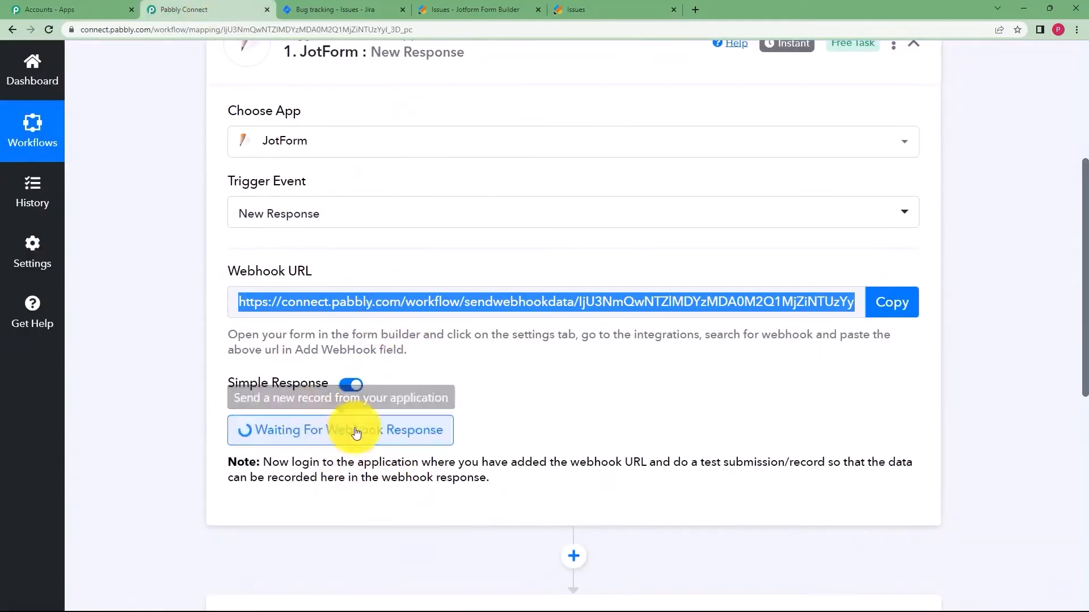
pyautogui.click(590, 8)
# Fill in Title 'Service Disrupted' with a wiring-fault description and submit the form.
pyautogui.click(445, 254)
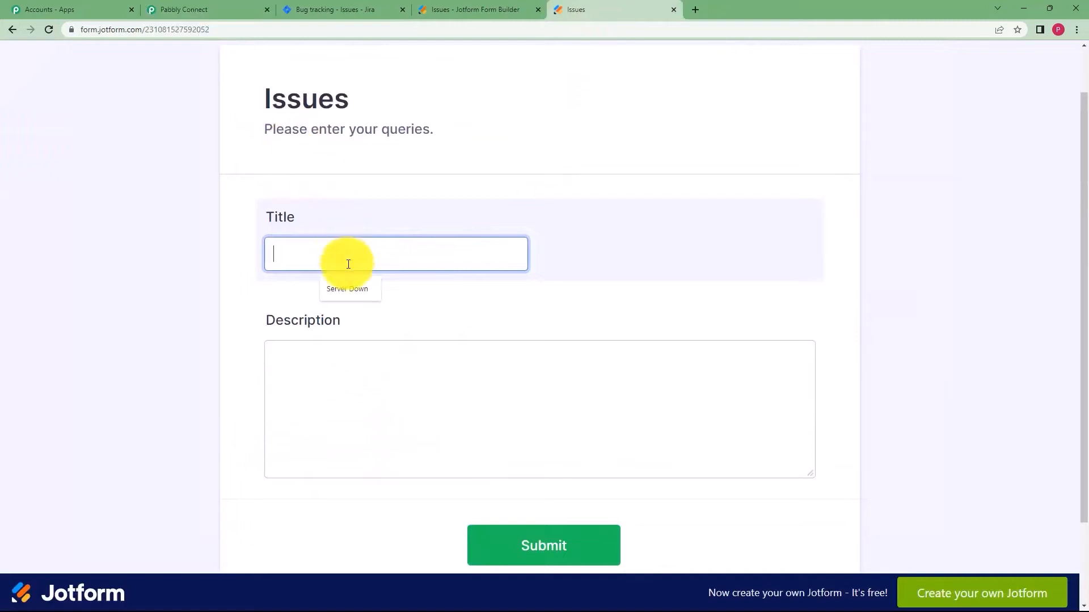
pyautogui.click(342, 361)
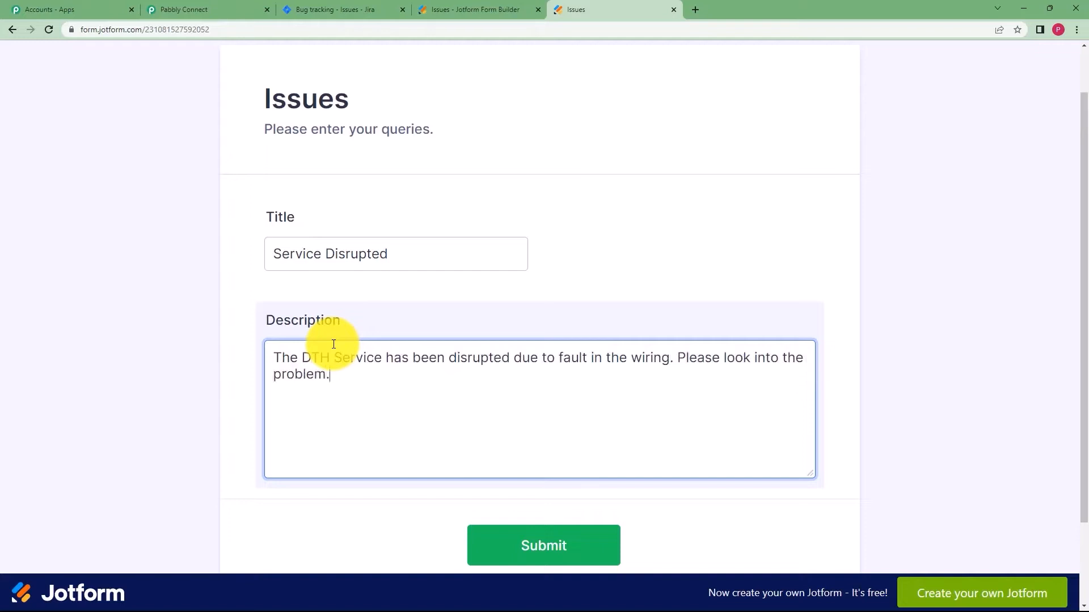
pyautogui.click(527, 548)
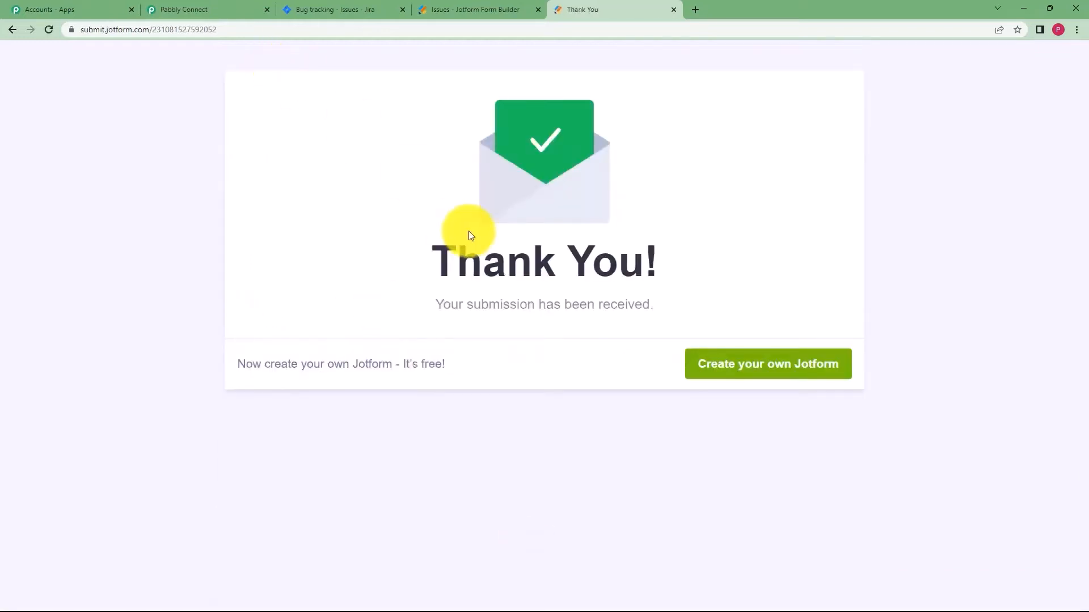
pyautogui.click(182, 8)
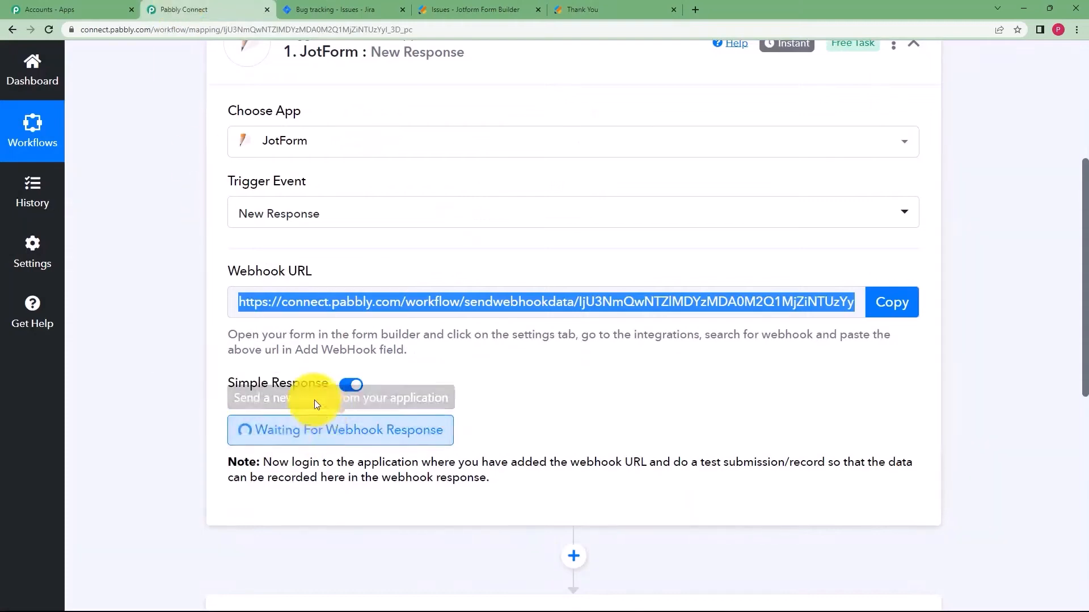
# Scroll the received response and check the captured username value.
pyautogui.scroll(-3, 216, 388)
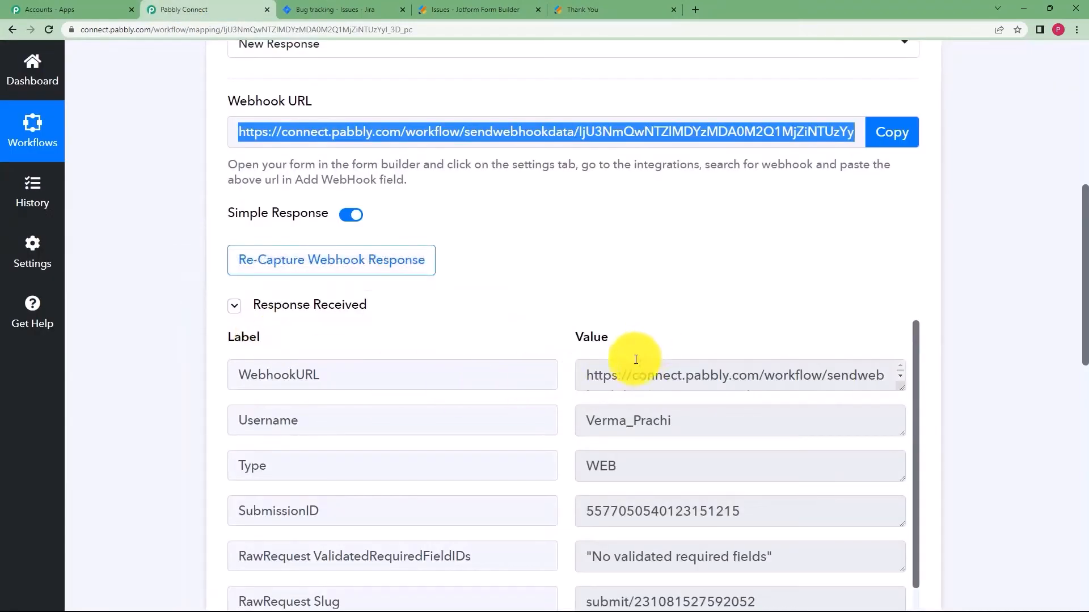
pyautogui.scroll(-1, 636, 359)
pyautogui.scroll(1, 679, 378)
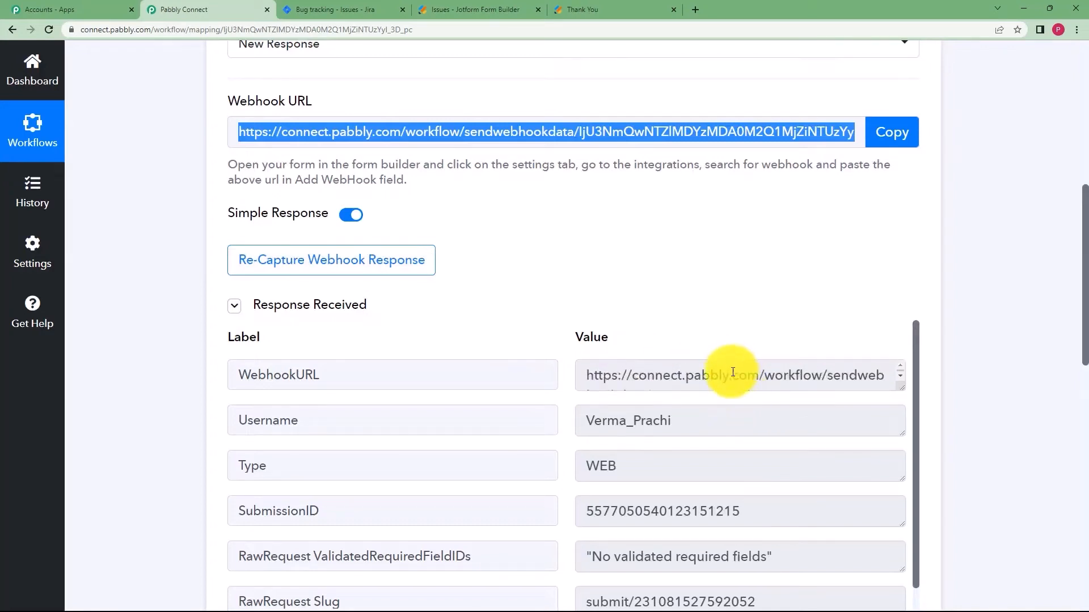
pyautogui.moveTo(718, 414); pyautogui.dragTo(531, 432)
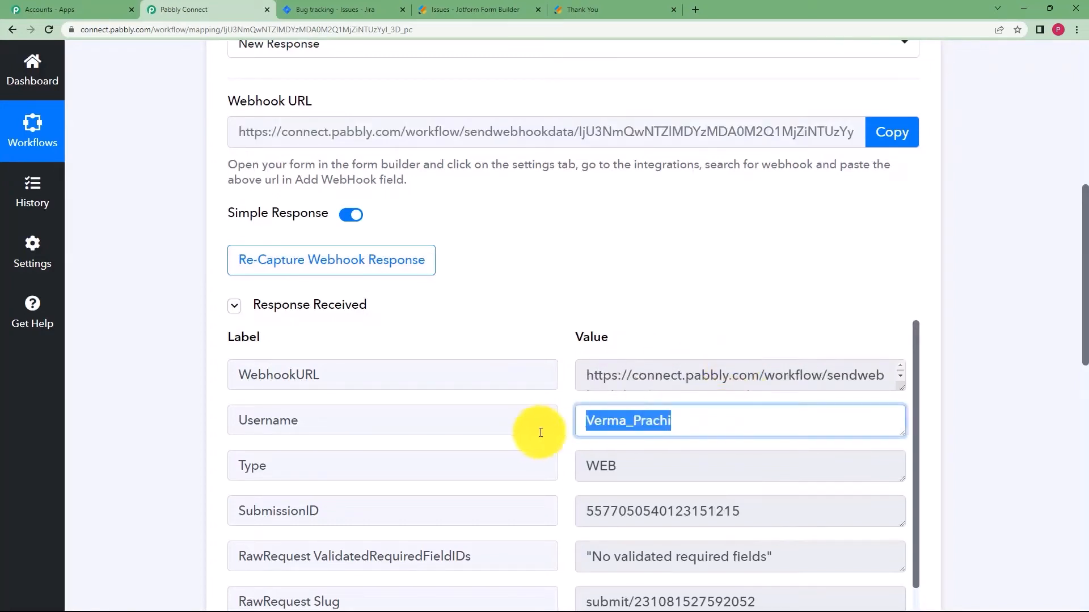
pyautogui.click(574, 456)
# Verify the captured 'Service Disrupted' title and wiring-fault description in the response.
pyautogui.scroll(-3, 534, 420)
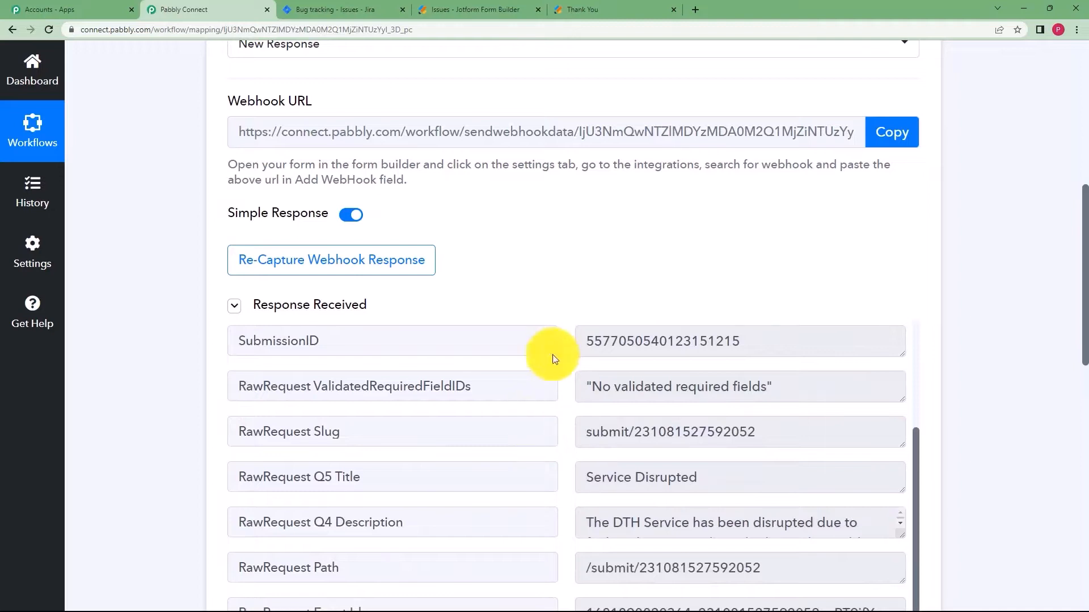
pyautogui.scroll(-2, 778, 406)
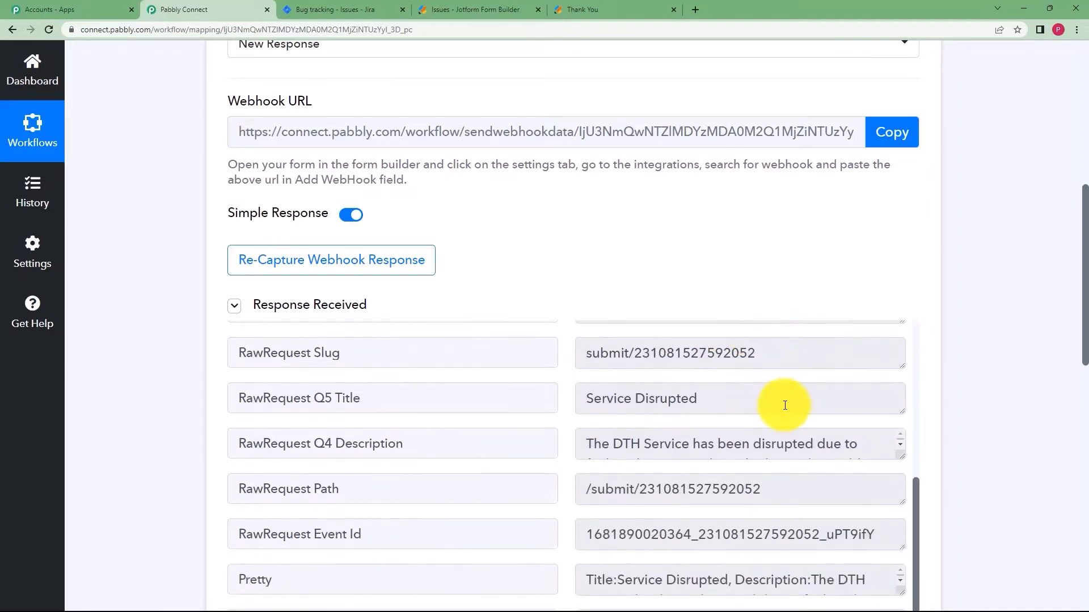
pyautogui.scroll(-1, 782, 406)
pyautogui.moveTo(709, 343); pyautogui.dragTo(633, 343)
pyautogui.moveTo(607, 387); pyautogui.dragTo(819, 420)
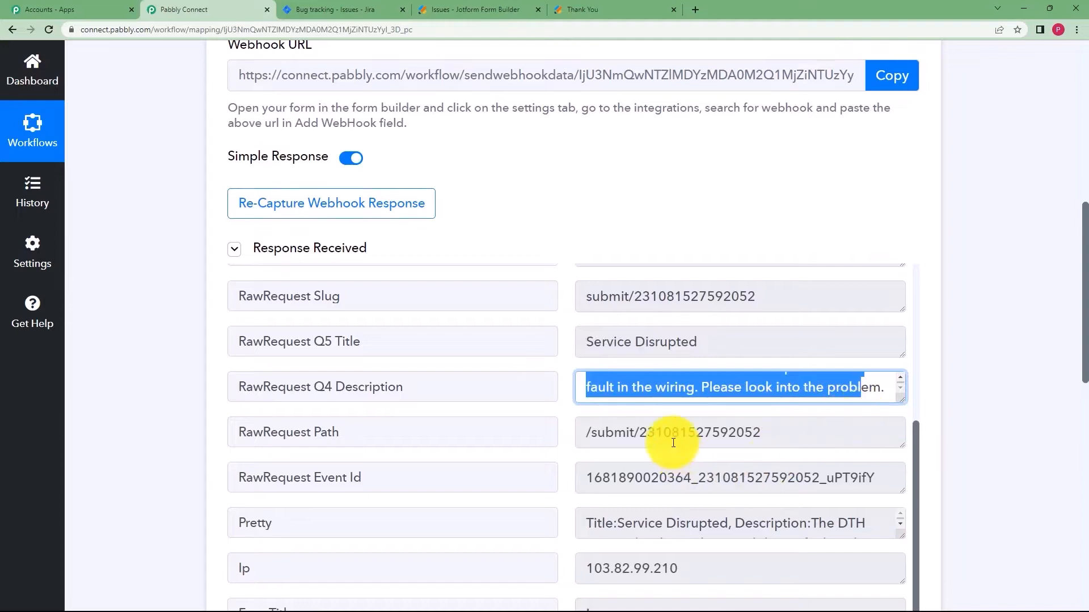
pyautogui.scroll(-4, 671, 445)
pyautogui.scroll(4, 646, 397)
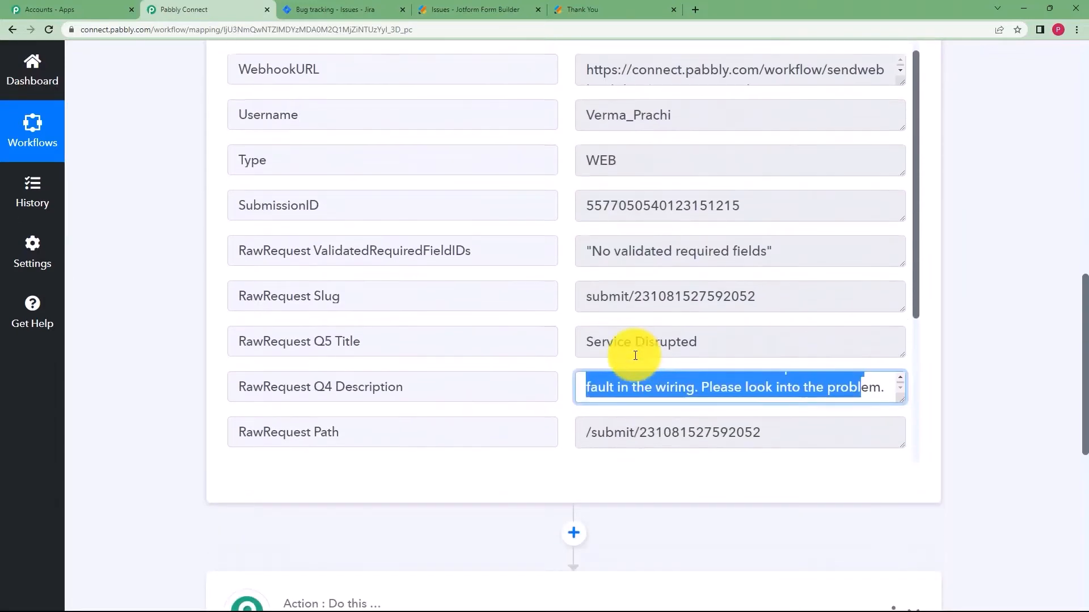
pyautogui.scroll(9, 578, 345)
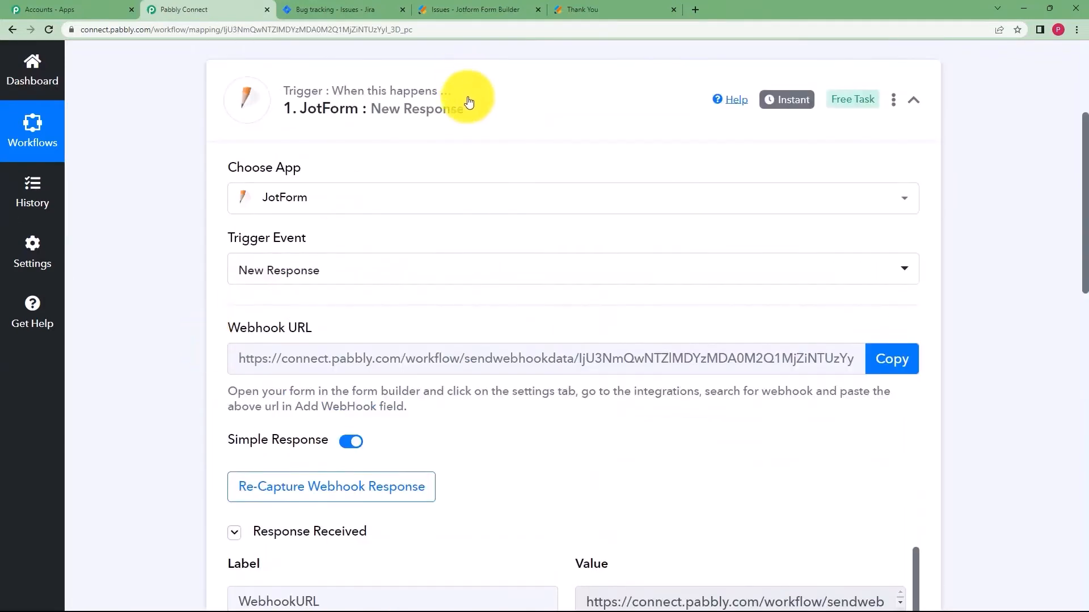
pyautogui.click(465, 89)
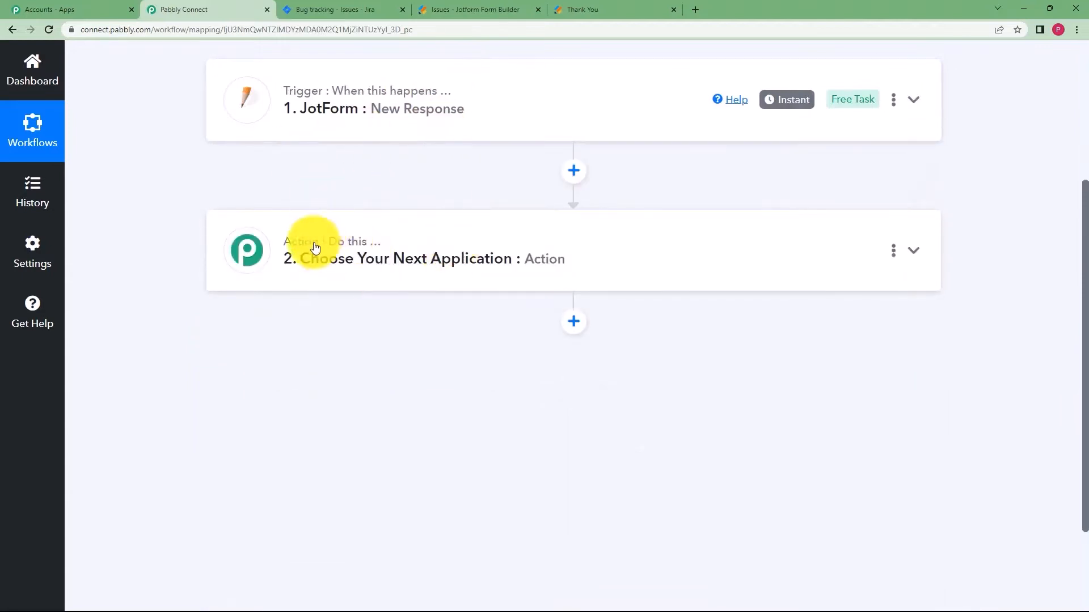
# In step 2, search 'jira' in the app list and select Jira Software.
pyautogui.click(568, 232)
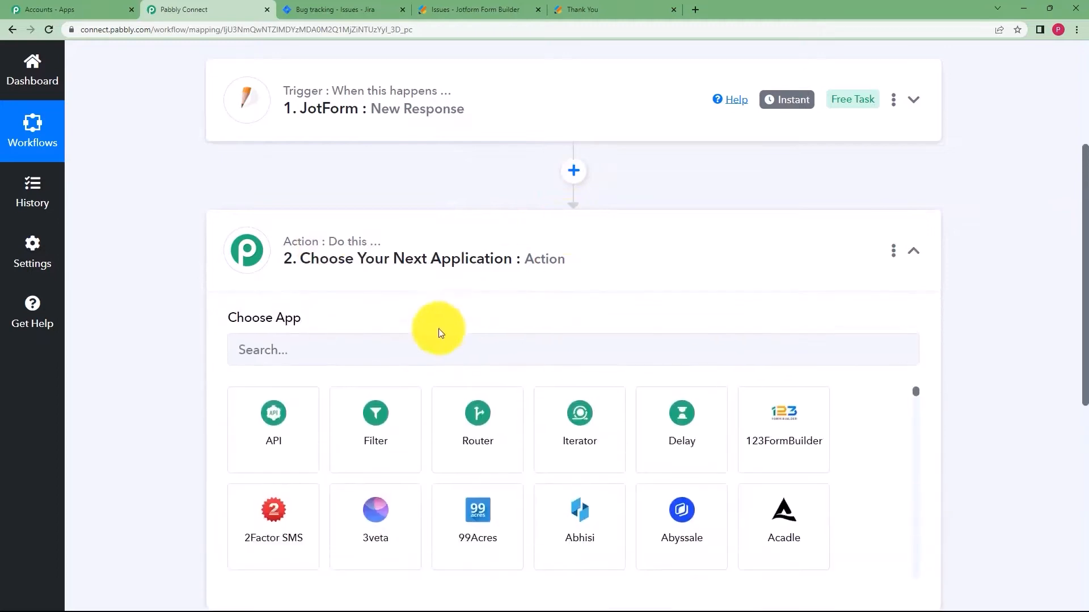
pyautogui.click(397, 349)
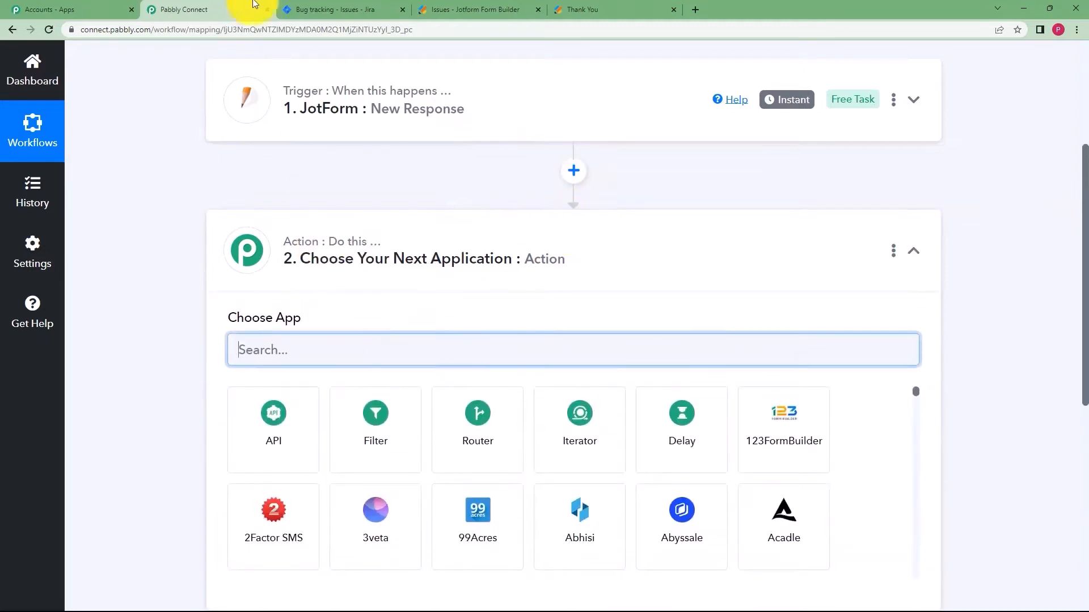
pyautogui.click(306, 9)
pyautogui.click(12, 29)
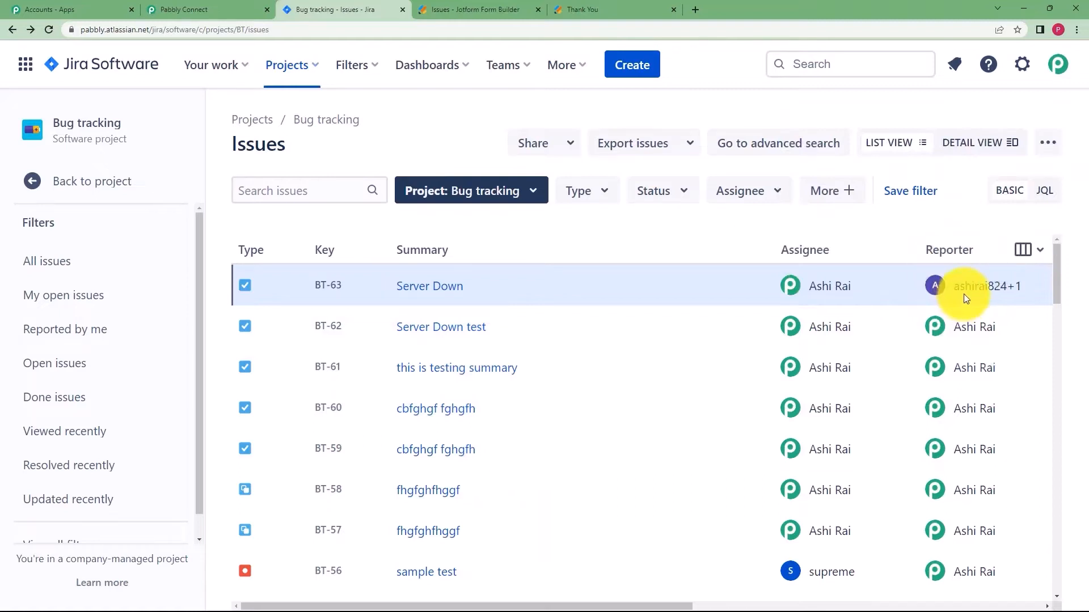
pyautogui.click(238, 9)
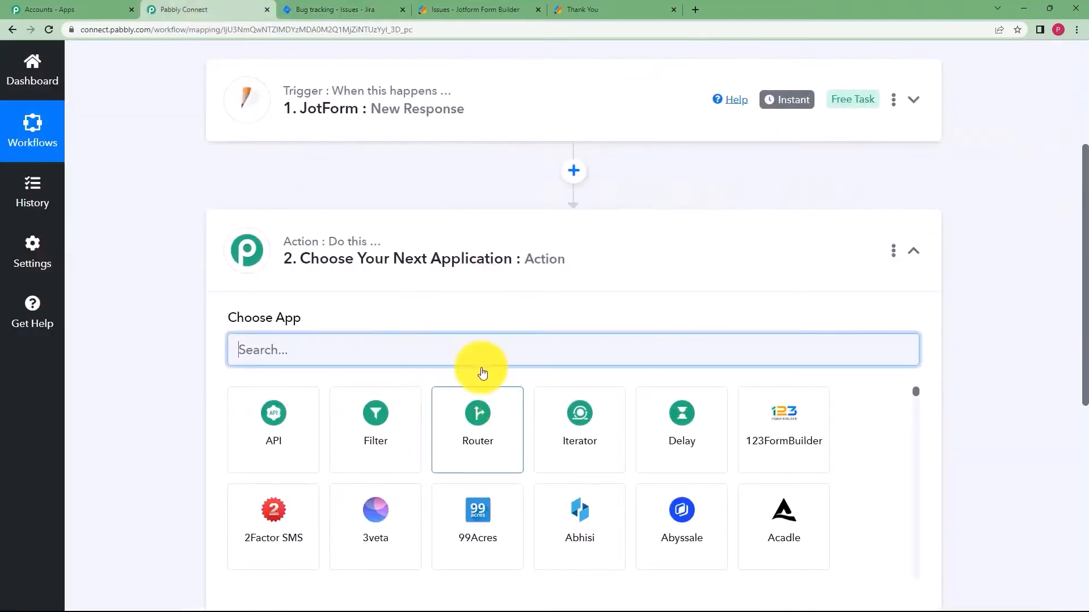
pyautogui.click(400, 356)
pyautogui.write('jira')
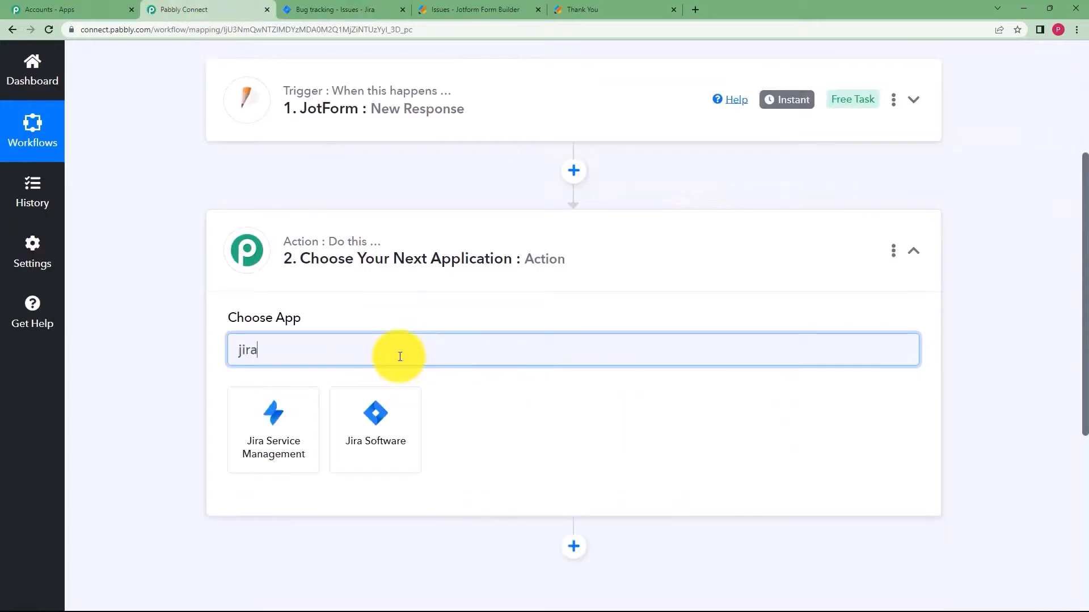
pyautogui.click(388, 434)
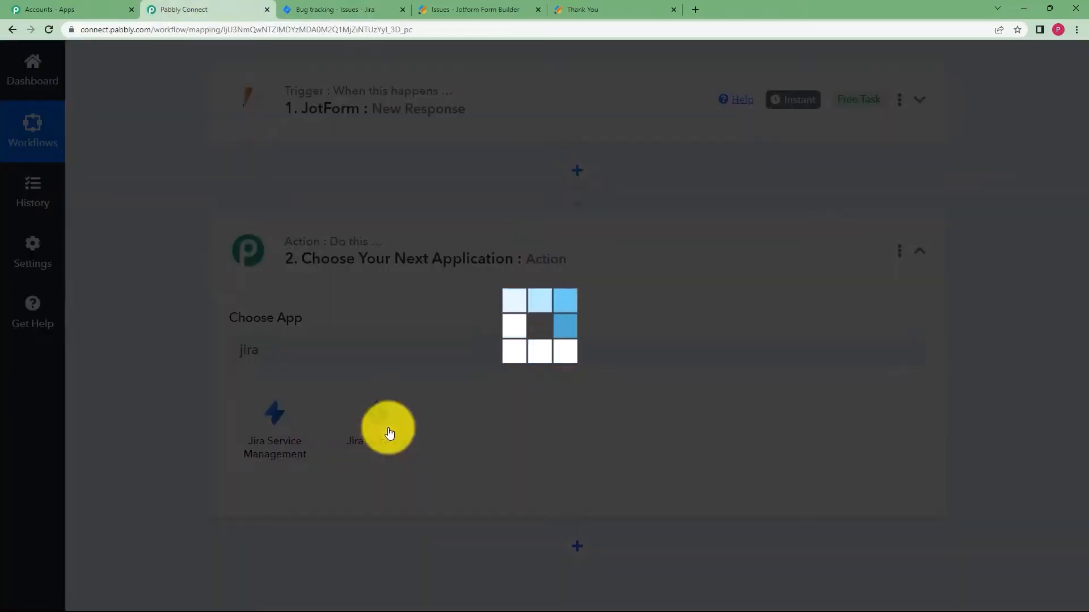
# Set the Jira Software action event to Search User.
pyautogui.scroll(-4, 348, 349)
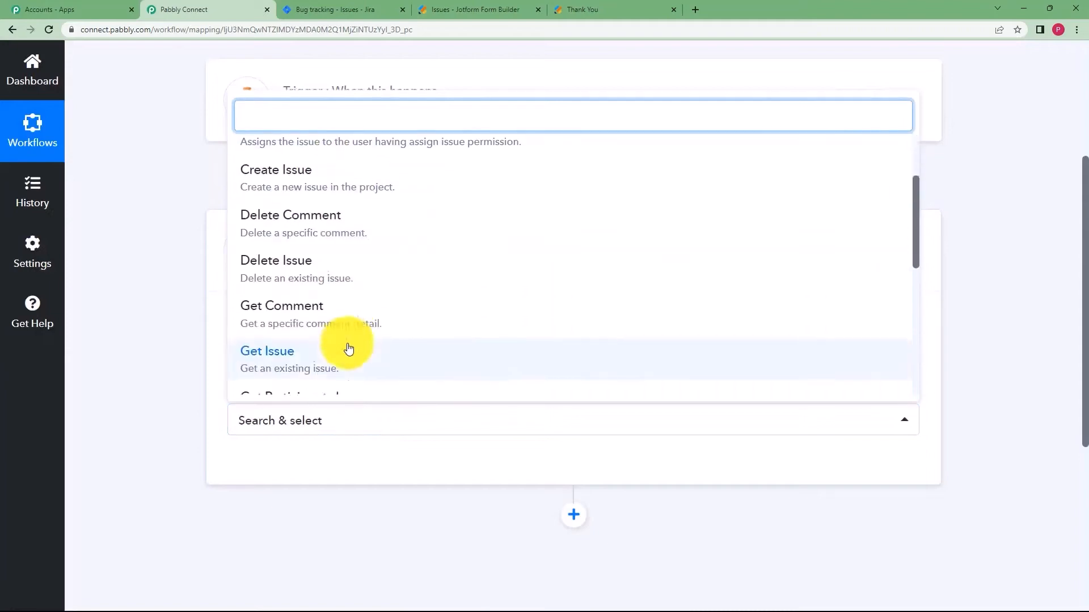
pyautogui.scroll(-5, 349, 348)
pyautogui.click(348, 287)
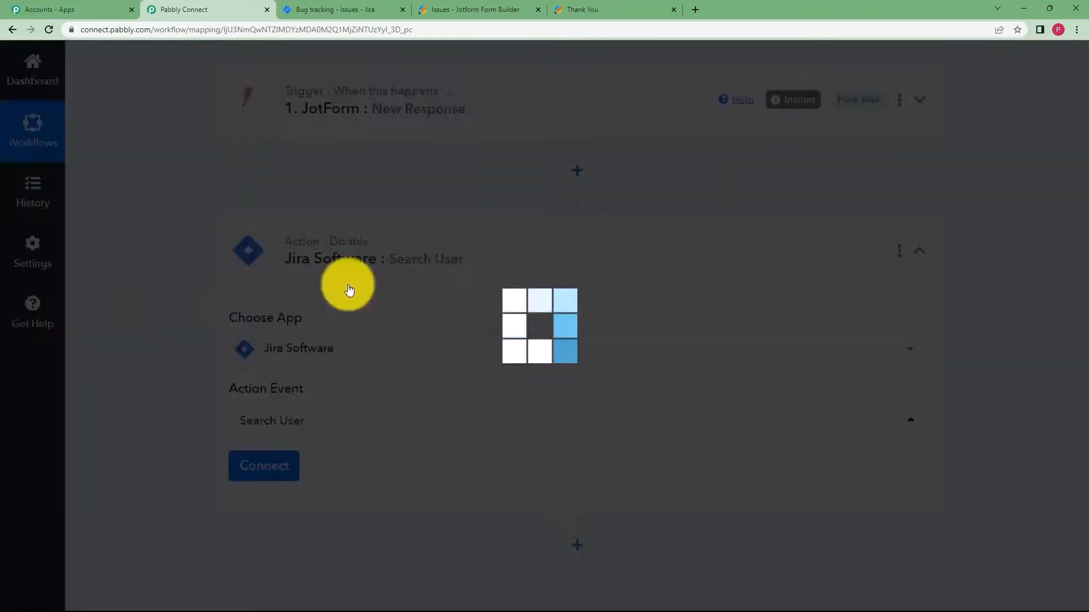
pyautogui.click(273, 466)
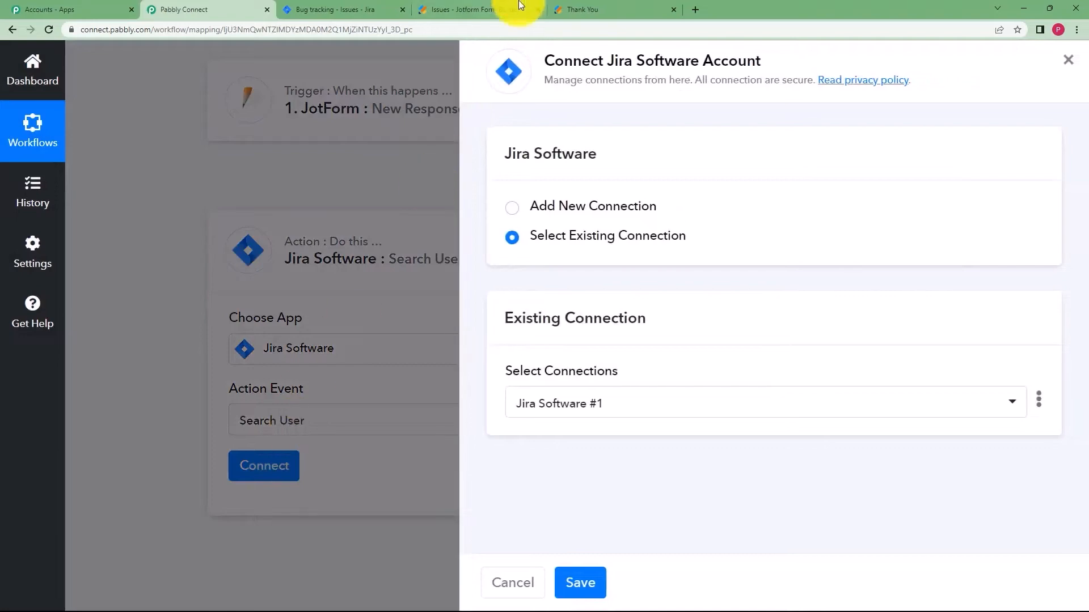
# Add a new Jira Software connection and bring up the Atlassian consent page.
pyautogui.click(352, 8)
pyautogui.click(192, 5)
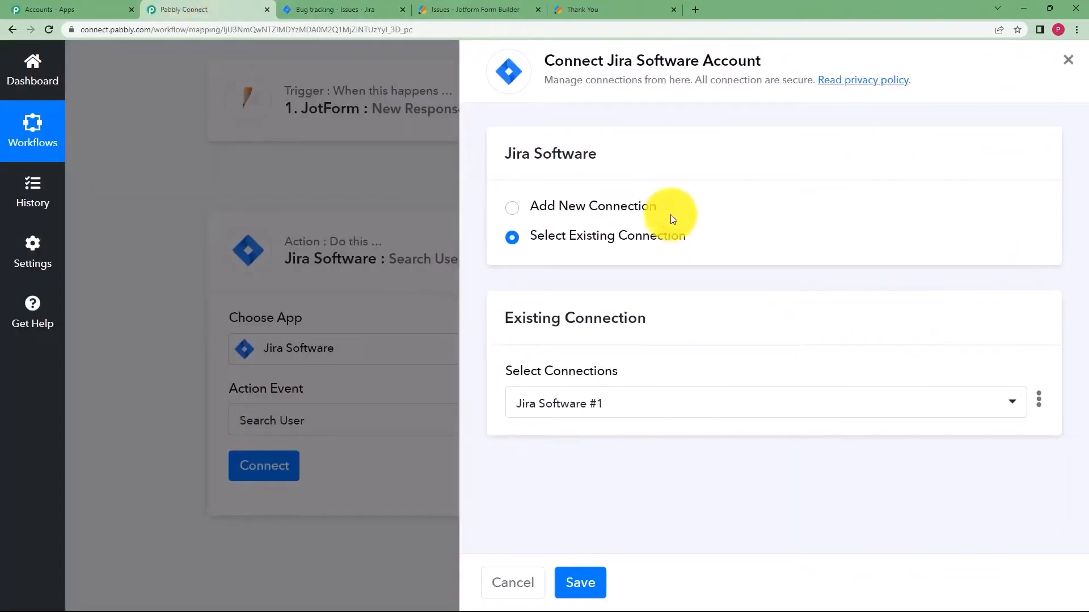
pyautogui.click(579, 212)
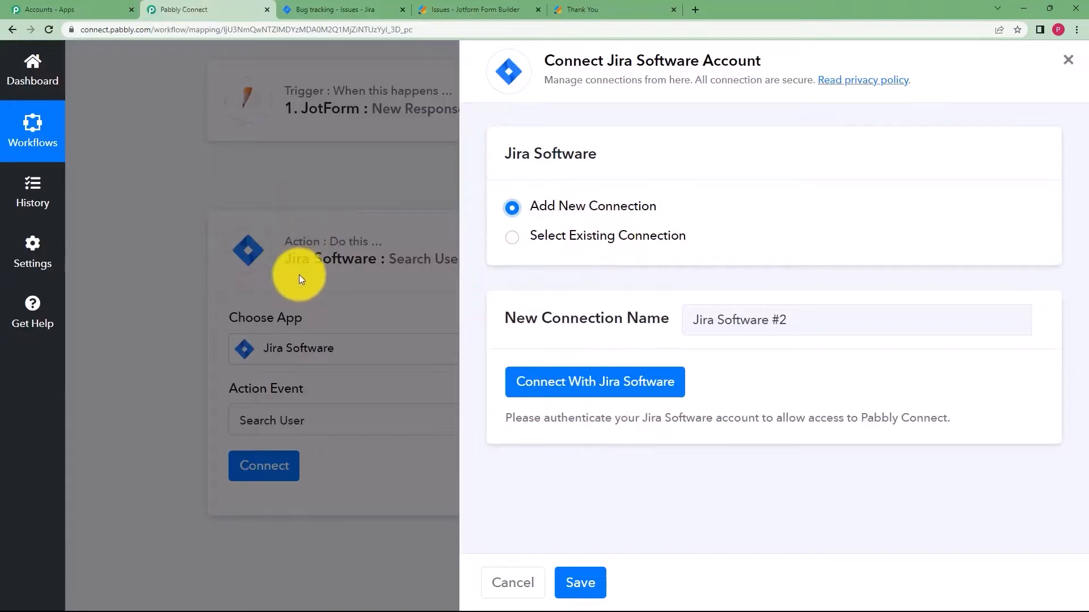
pyautogui.click(602, 401)
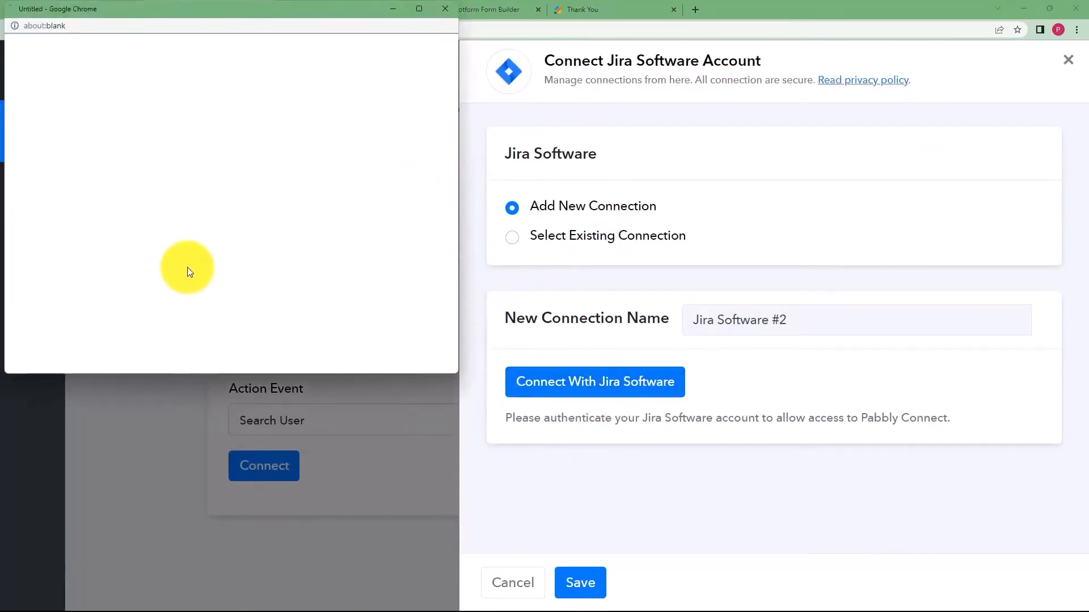
pyautogui.scroll(-10, 247, 257)
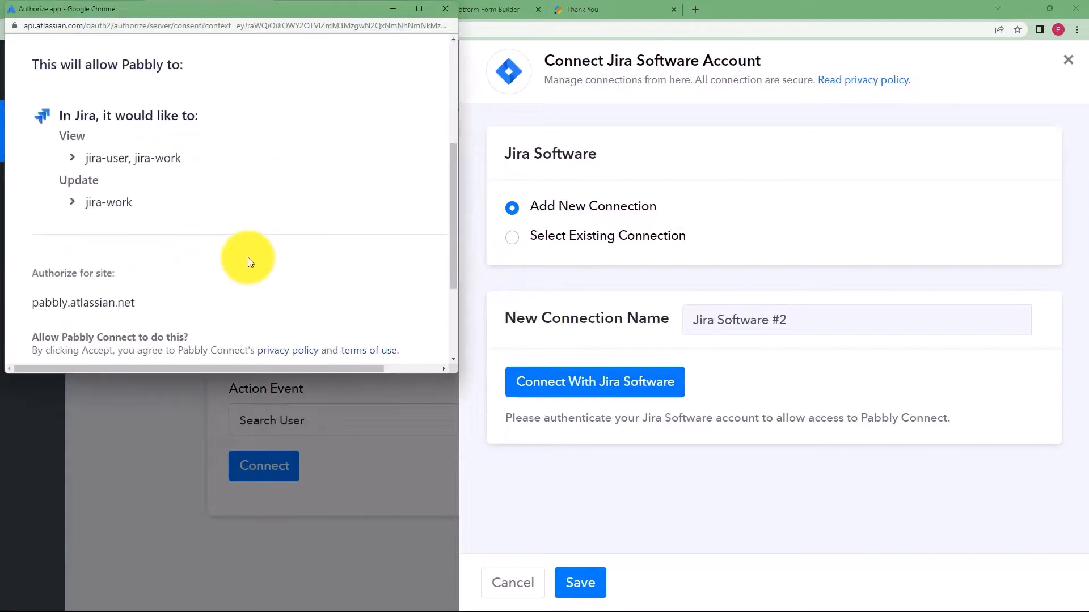
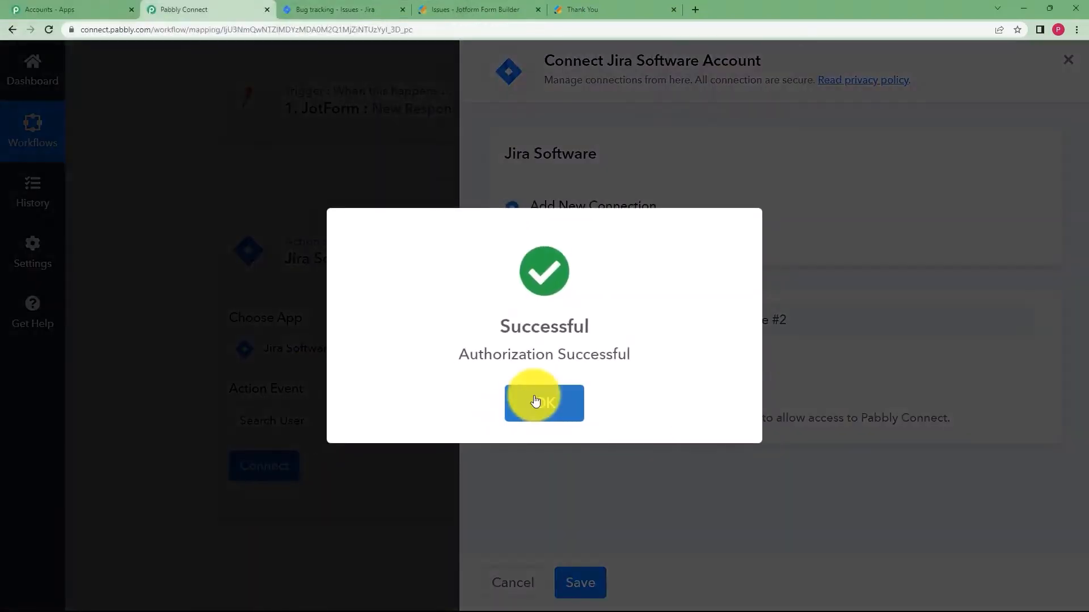
# Confirm the Jira Software authorization succeeded and bring the Name / Email field into view.
pyautogui.click(535, 401)
pyautogui.scroll(-5, 244, 413)
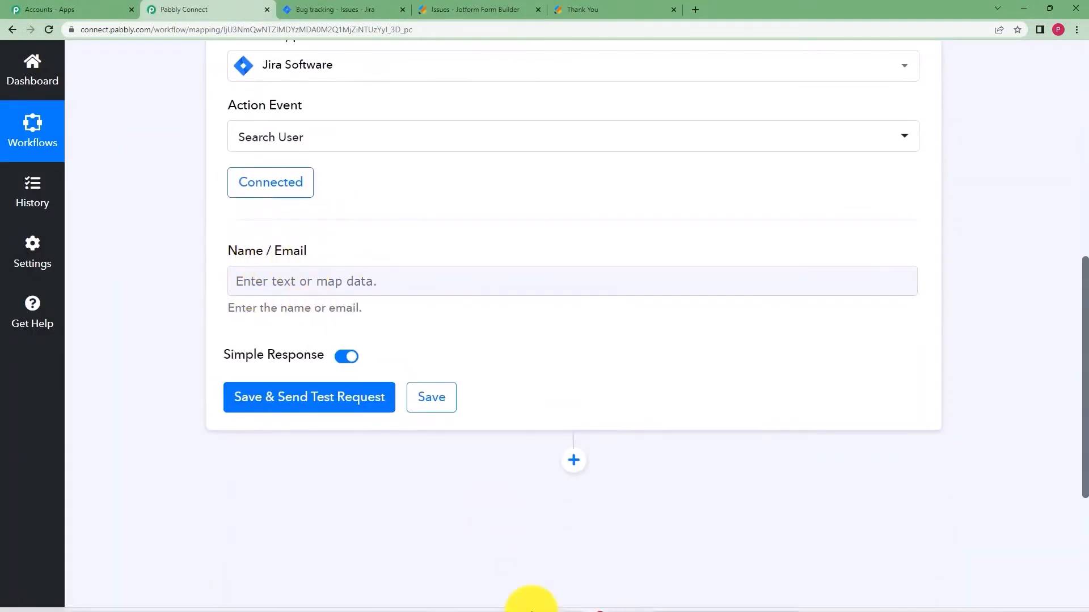
# Fill Name / Email with the reporter's username copied from the notes.
pyautogui.click(621, 604)
pyautogui.moveTo(340, 166); pyautogui.dragTo(219, 176)
pyautogui.hotkey('ctrl', 'c')
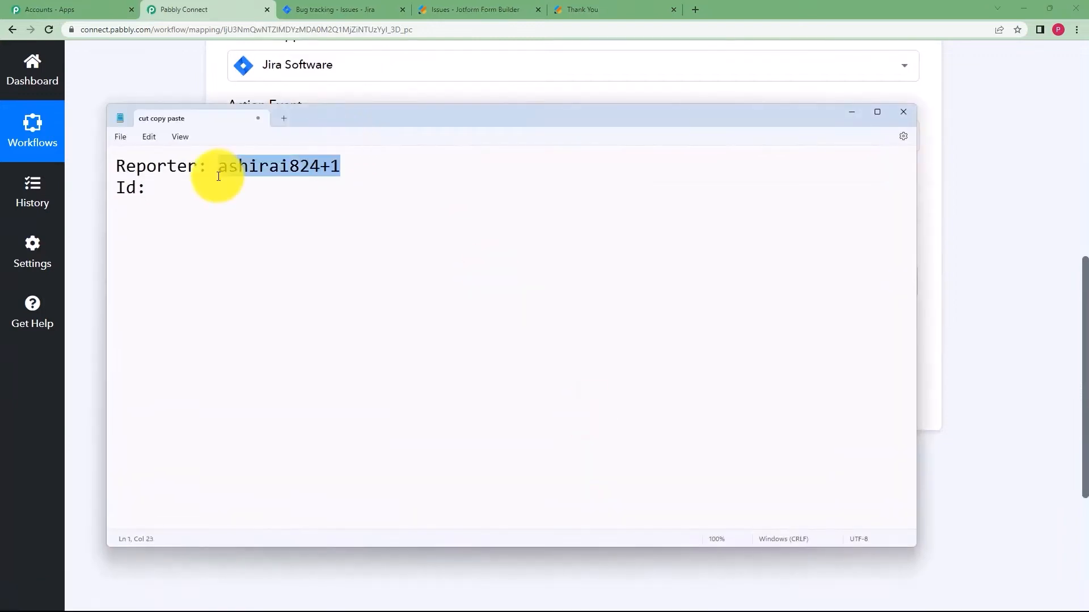
pyautogui.click(858, 109)
pyautogui.click(325, 281)
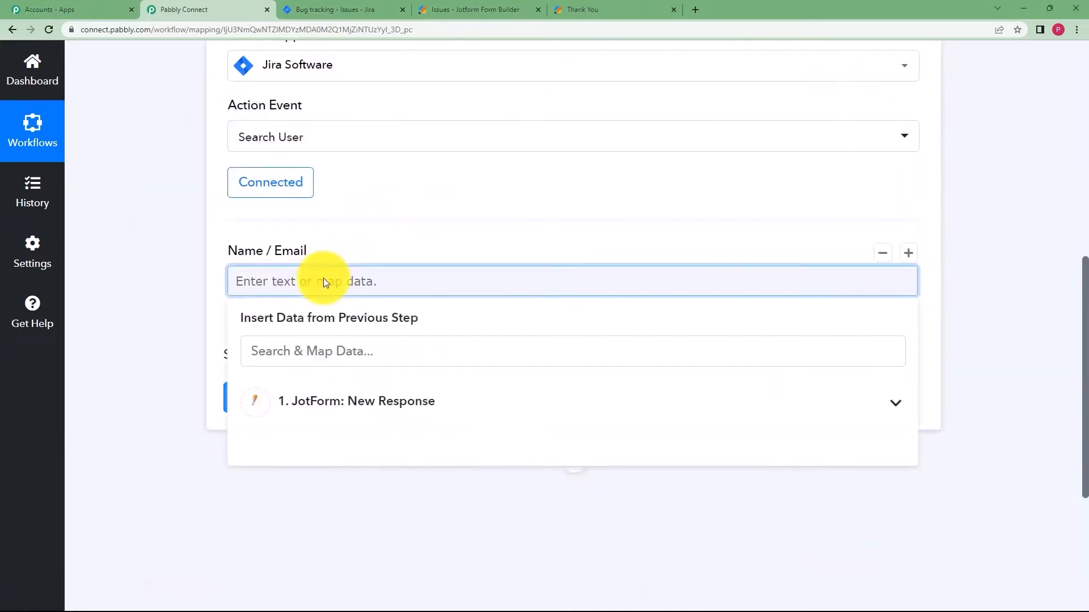
pyautogui.hotkey('ctrl', 'v')
pyautogui.click(203, 289)
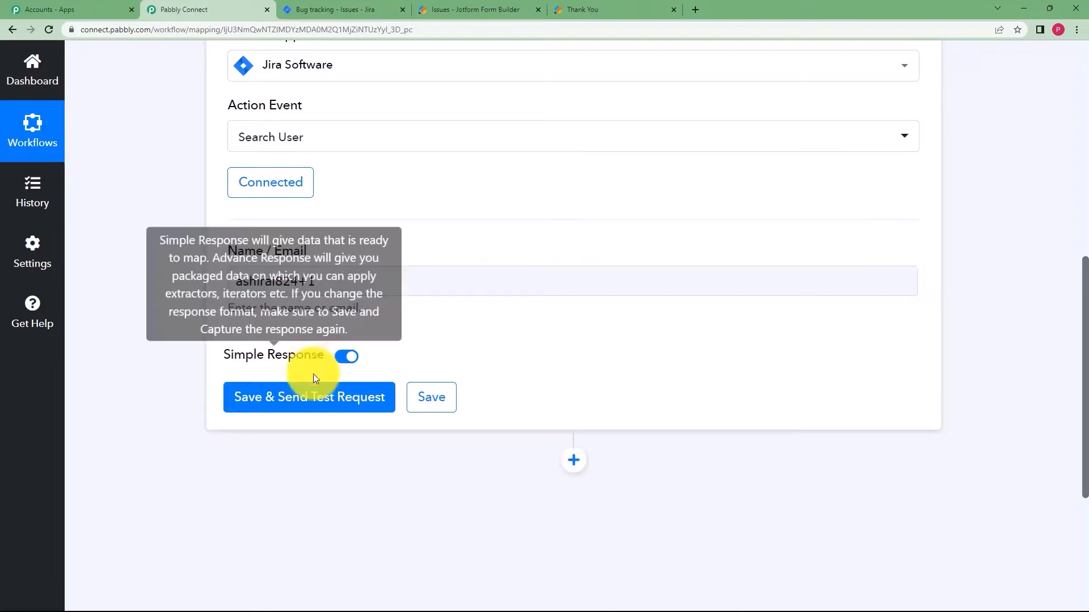
# Send the Search User test request and select the returned AccountId value.
pyautogui.click(322, 397)
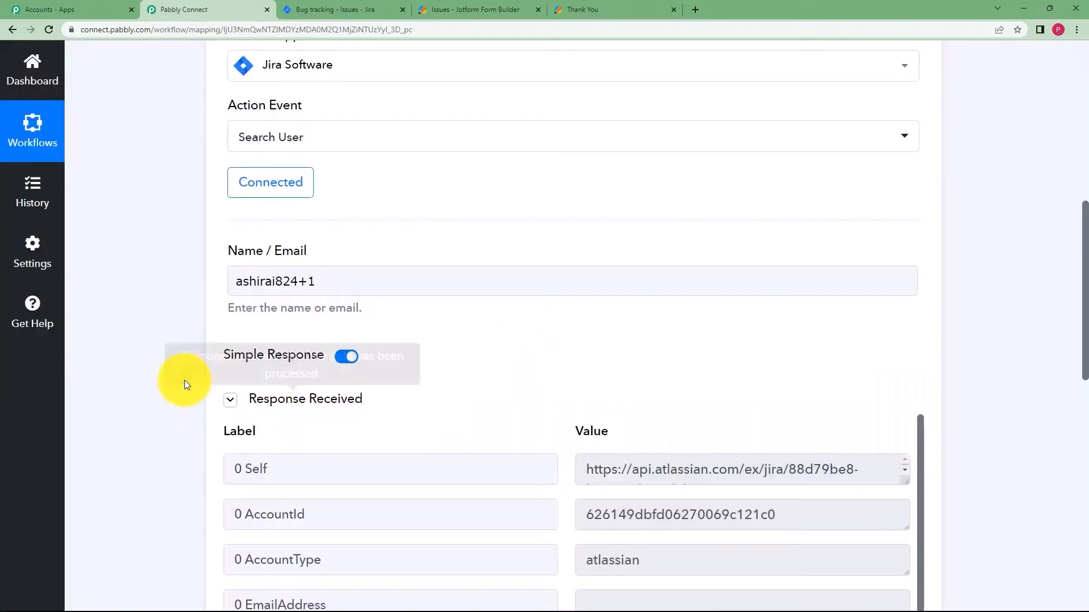
pyautogui.scroll(-3, 472, 360)
pyautogui.moveTo(587, 344); pyautogui.dragTo(809, 351)
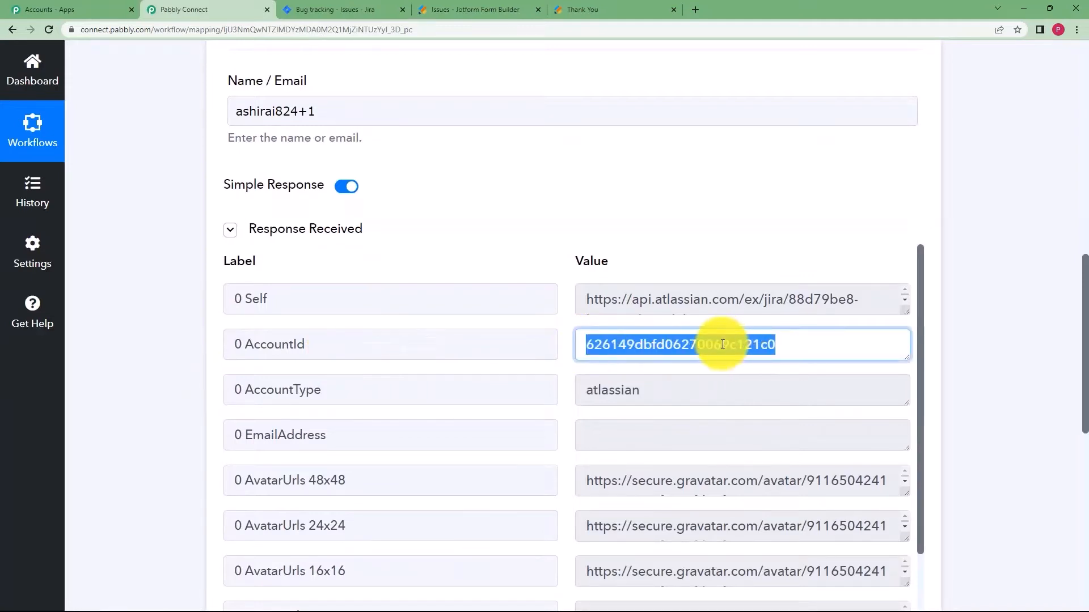
pyautogui.scroll(-7, 188, 322)
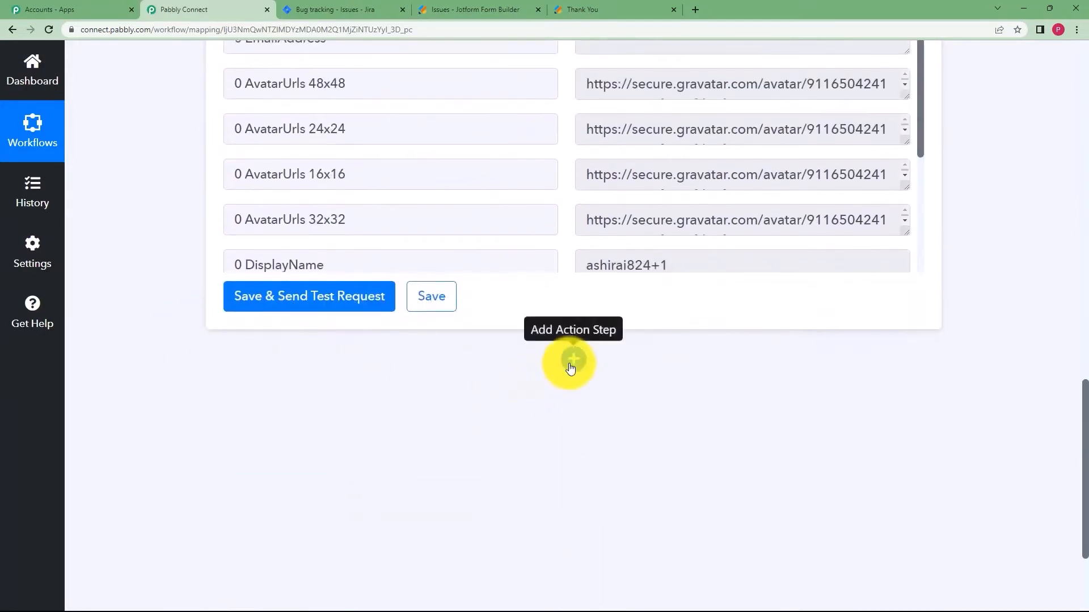
# Add a Jira Software action step with the Create Issue event.
pyautogui.click(570, 367)
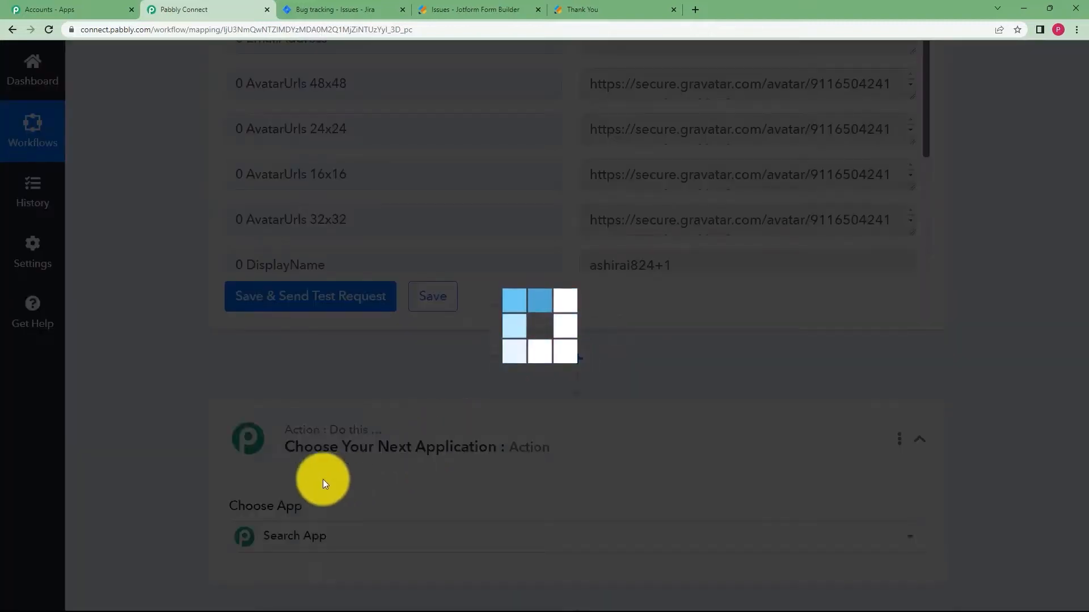
pyautogui.scroll(-2, 221, 465)
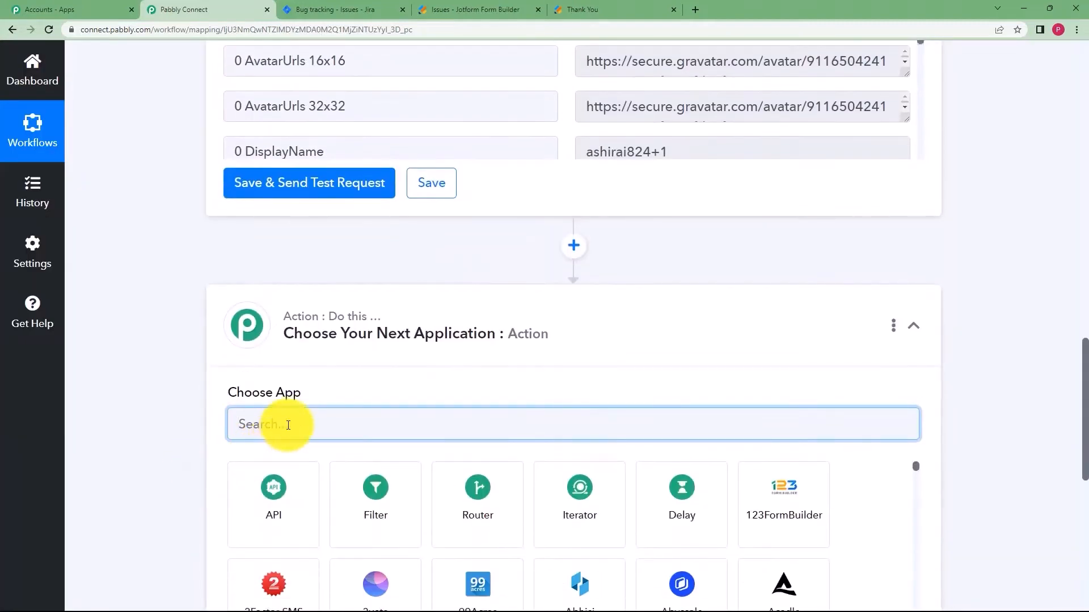
pyautogui.write('ra')
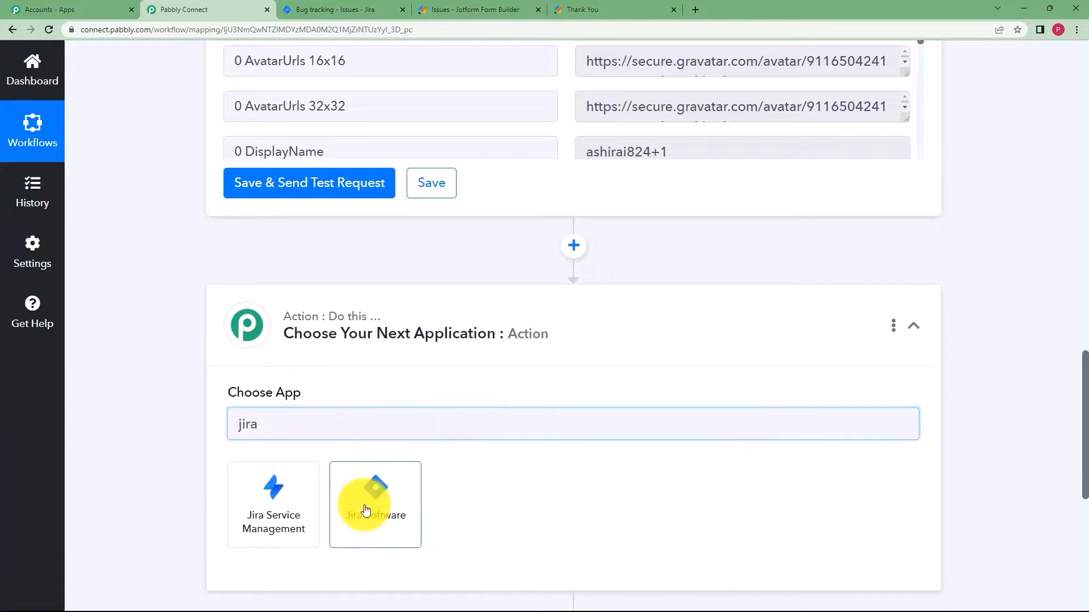
pyautogui.click(366, 511)
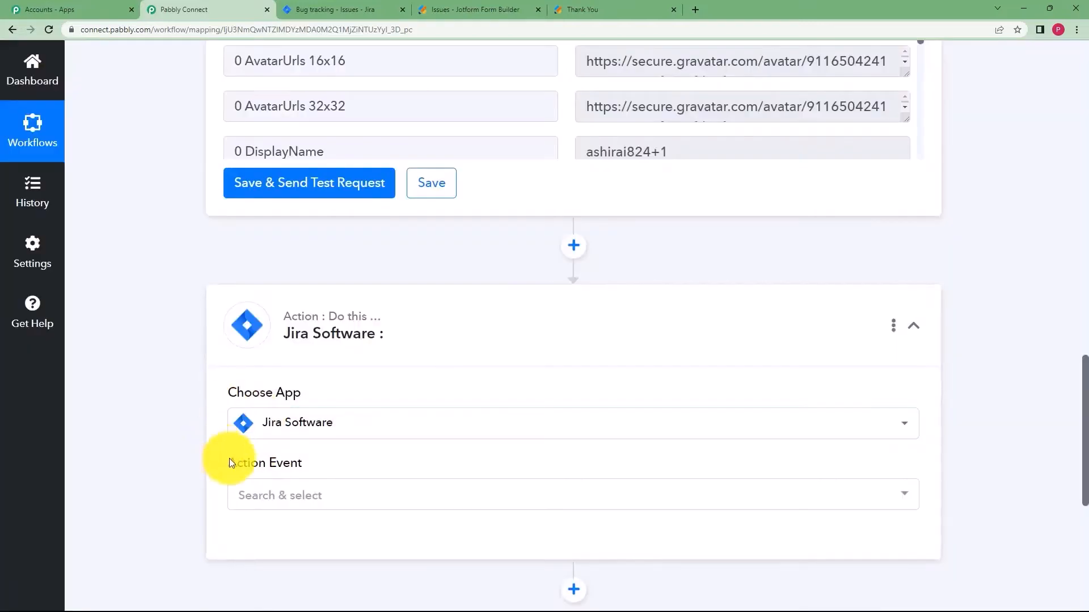
pyautogui.click(267, 494)
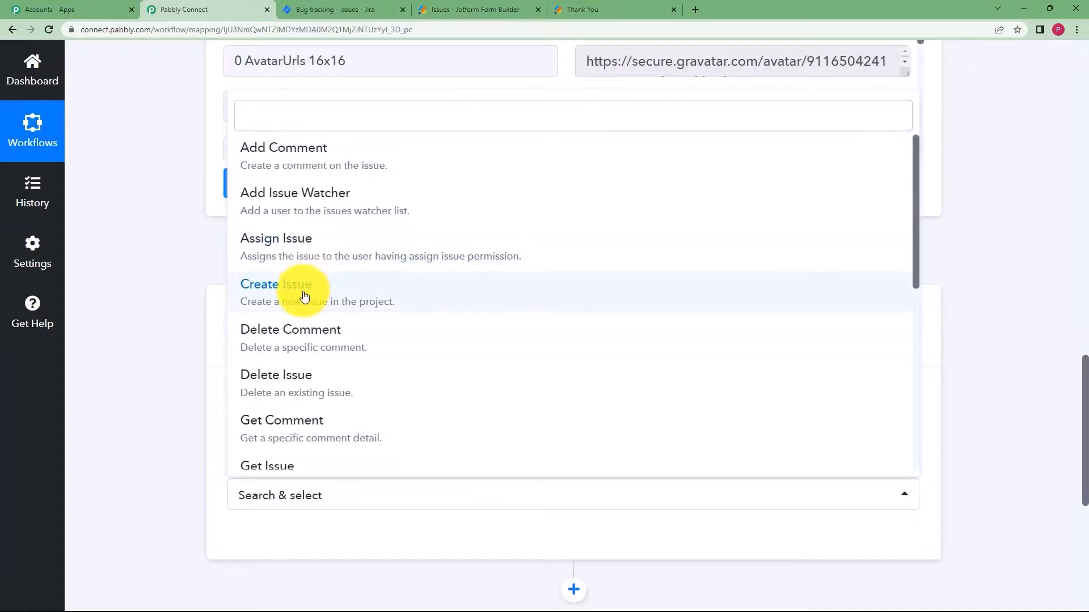
pyautogui.click(304, 295)
# Connect the step using the existing Jira Software #2 connection.
pyautogui.scroll(-3, 204, 423)
pyautogui.click(291, 375)
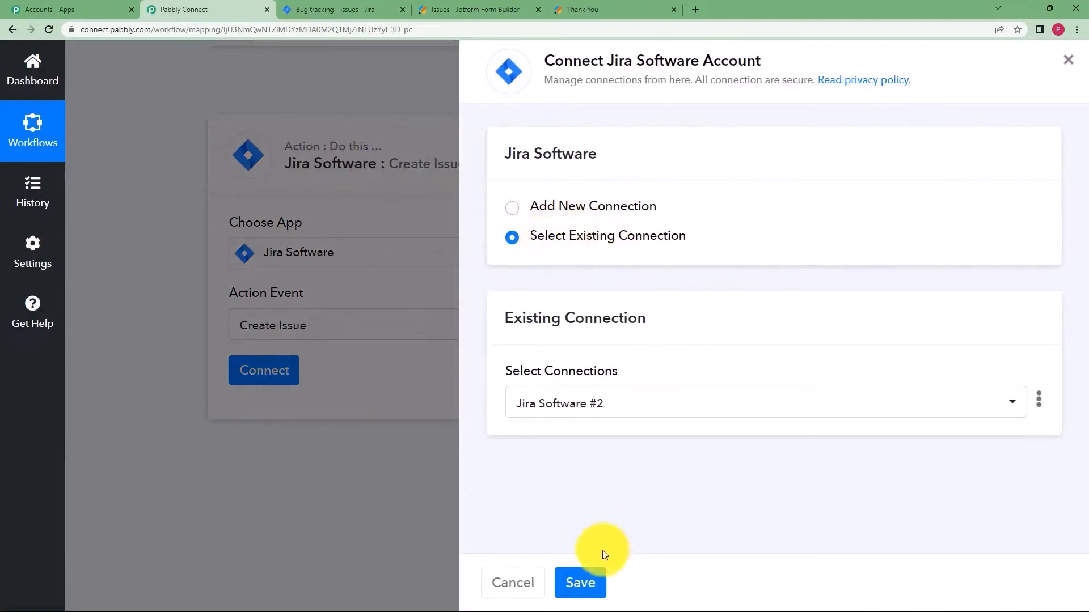
pyautogui.click(585, 578)
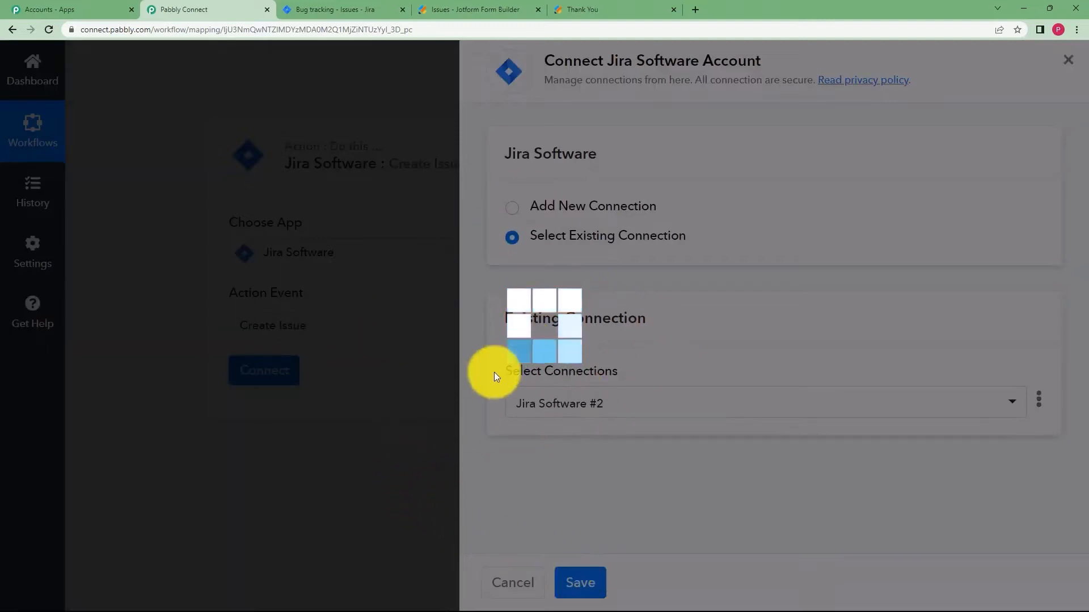
pyautogui.scroll(-3, 226, 399)
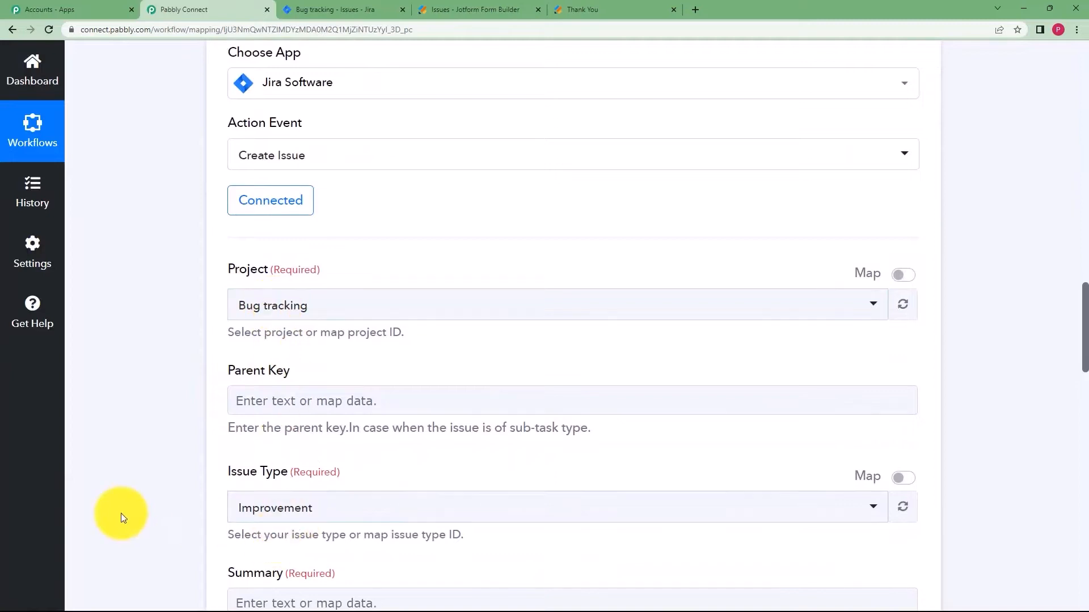
pyautogui.scroll(-3, 192, 300)
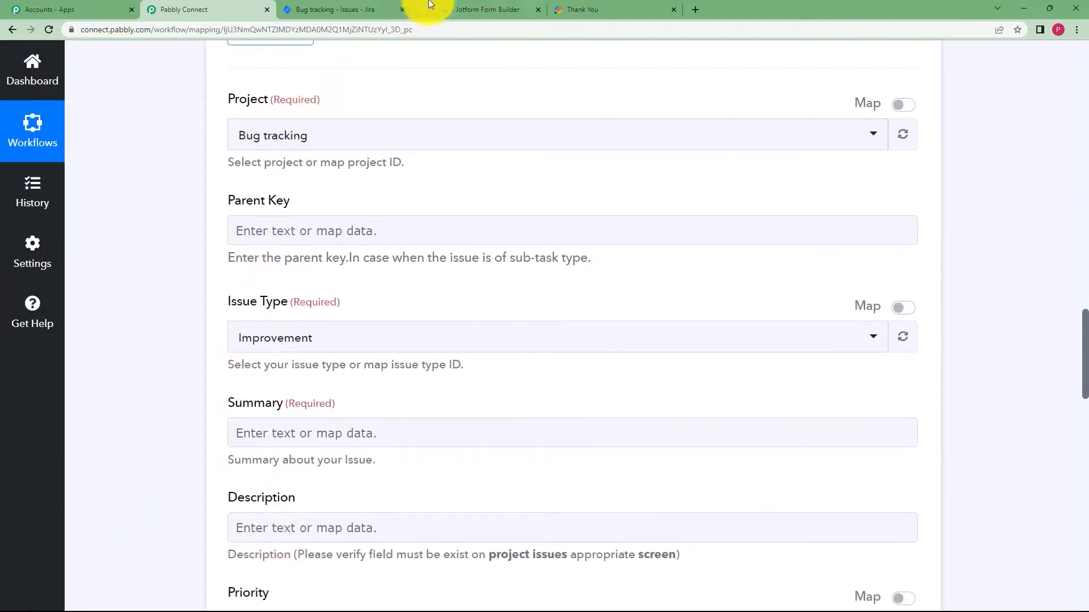
# Set the project to Bug tracking and the issue type to Task.
pyautogui.click(300, 9)
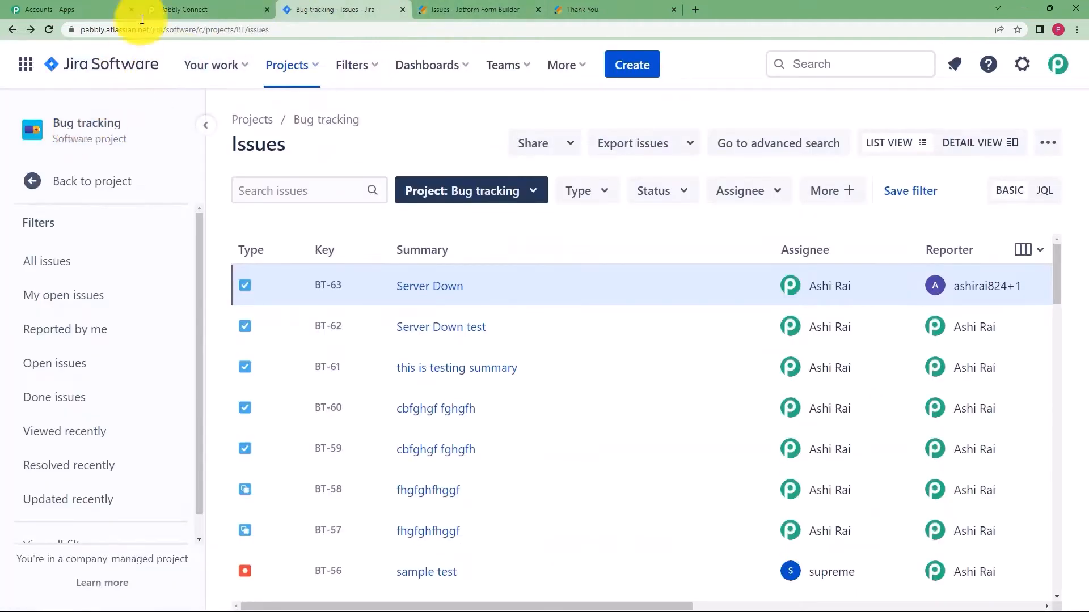
pyautogui.click(214, 8)
pyautogui.click(304, 139)
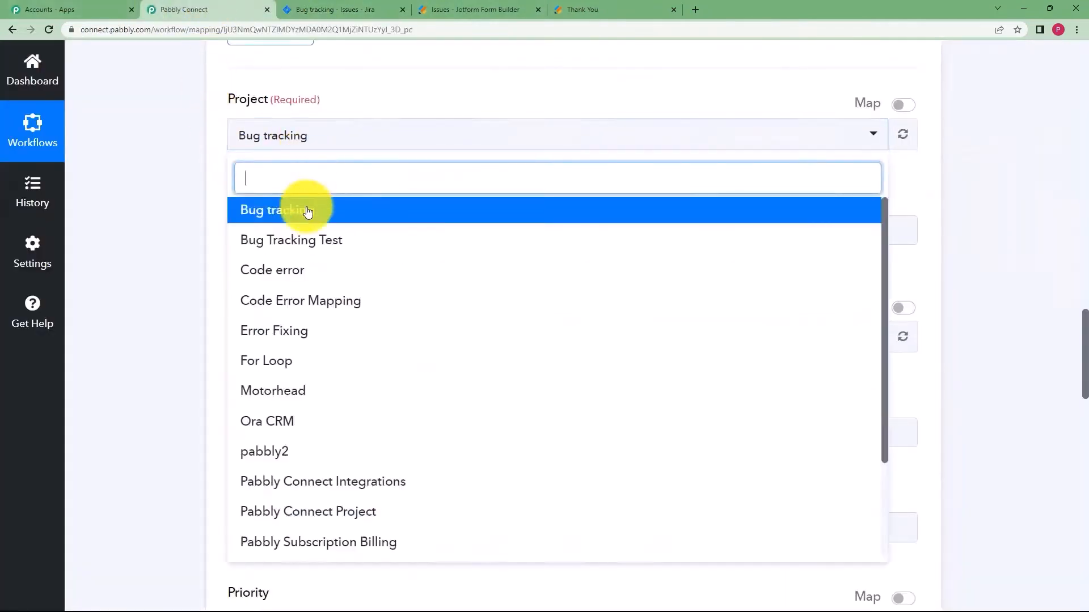
pyautogui.click(307, 215)
pyautogui.click(308, 336)
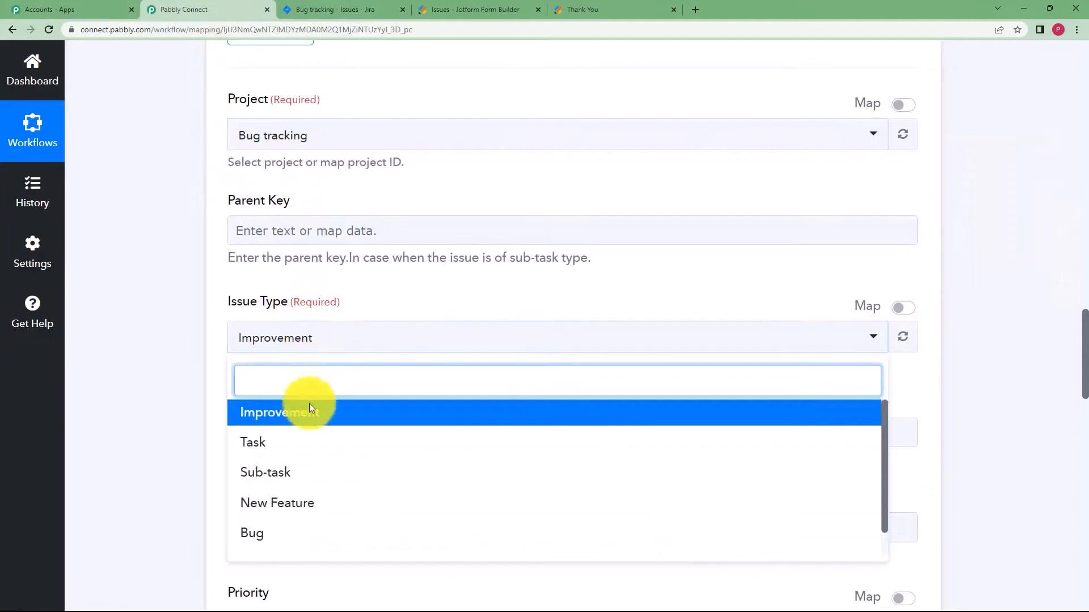
pyautogui.click(289, 444)
pyautogui.scroll(-2, 227, 340)
# Map the Jotform Q5 Title answer into the Summary field.
pyautogui.click(272, 323)
pyautogui.click(287, 437)
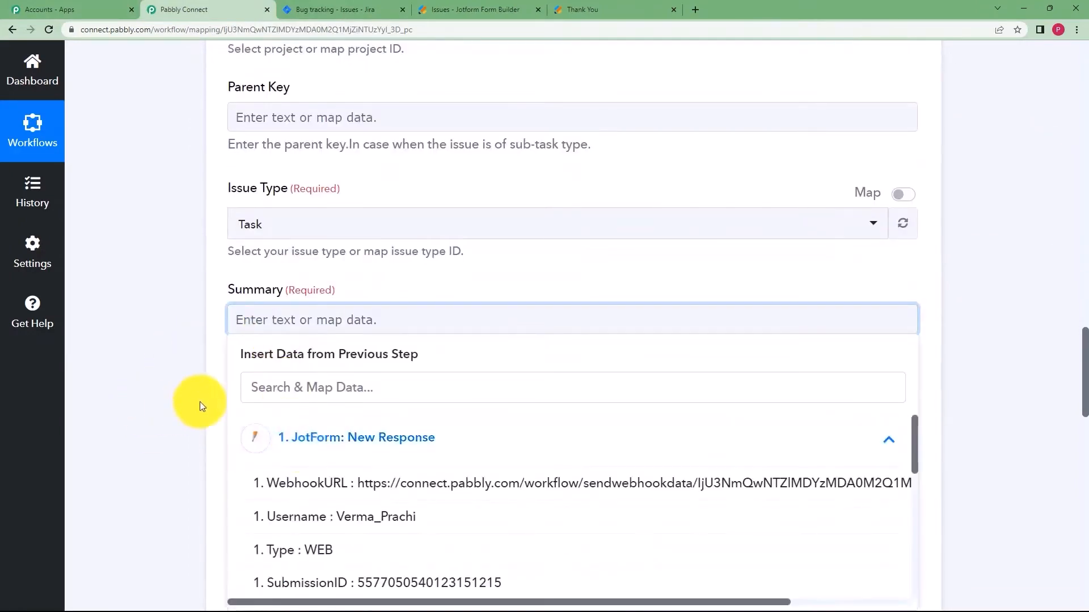
pyautogui.scroll(-3, 189, 406)
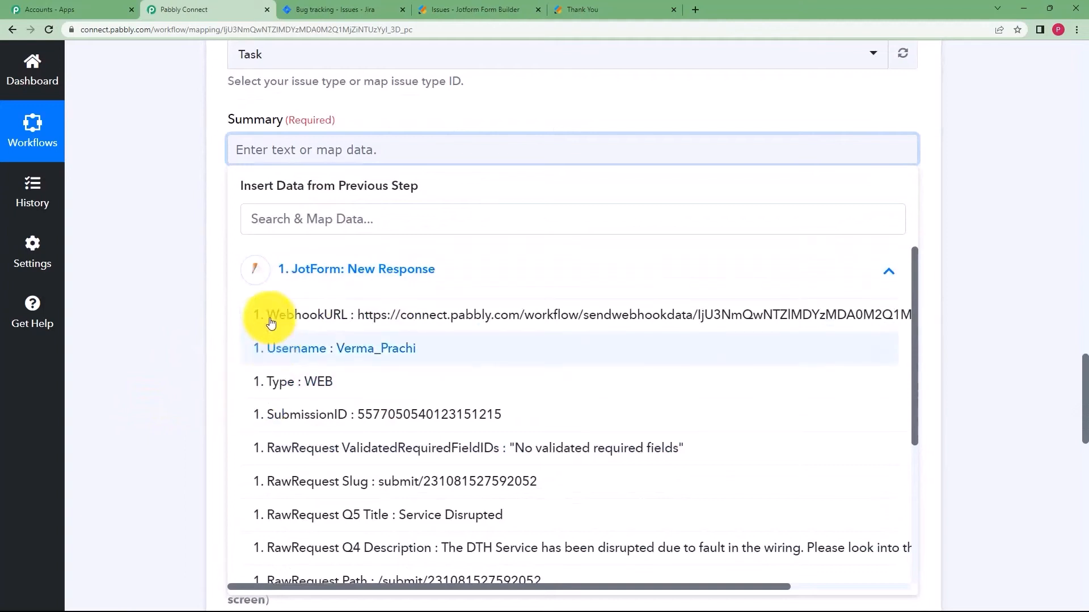
pyautogui.click(303, 266)
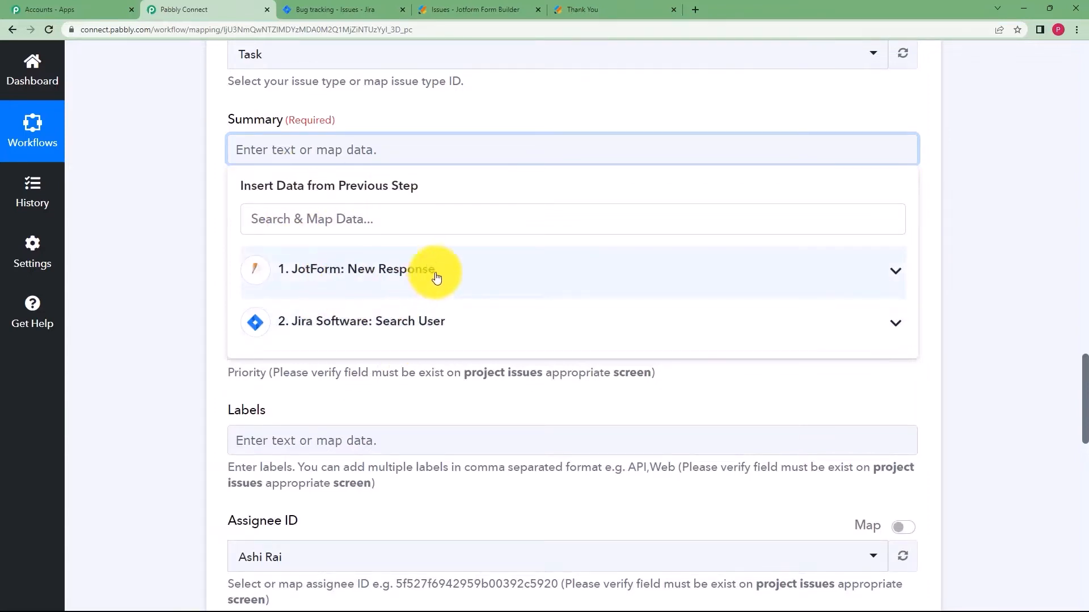
pyautogui.click(381, 275)
pyautogui.scroll(-2, 352, 414)
pyautogui.click(335, 403)
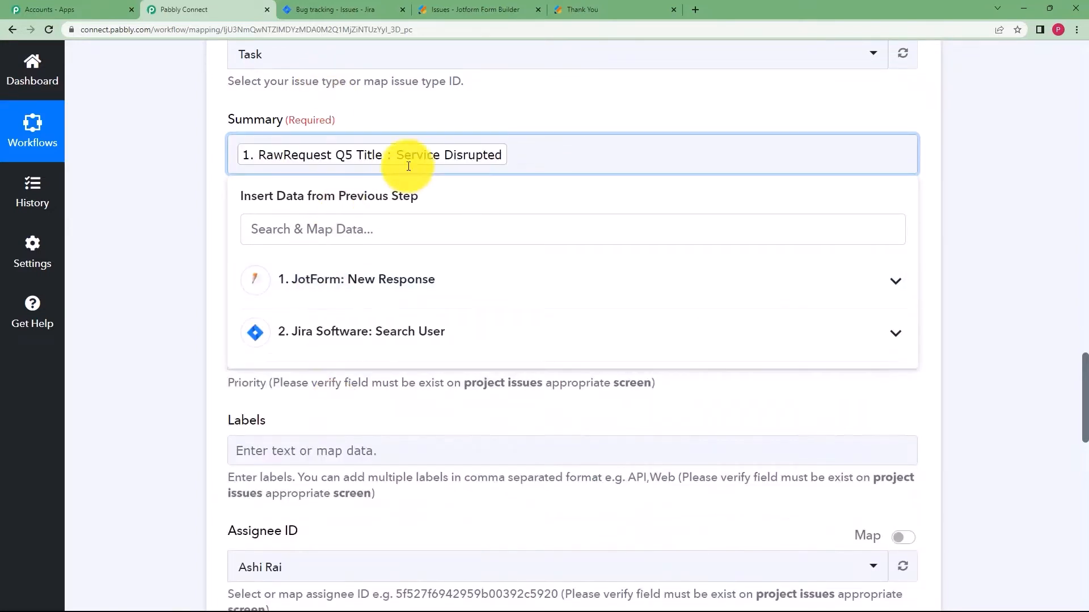
pyautogui.click(432, 9)
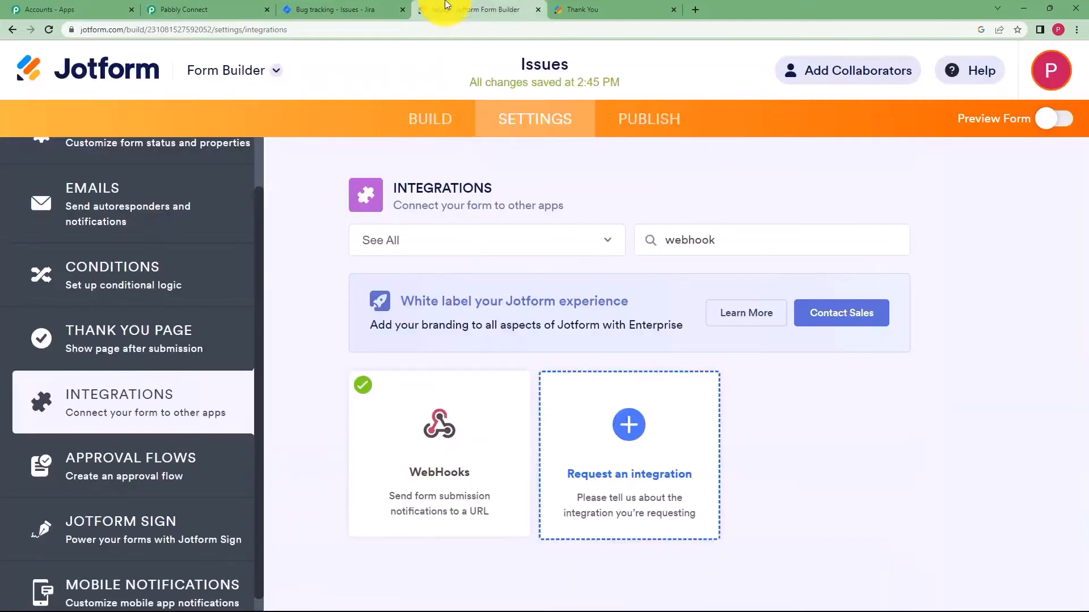
pyautogui.click(342, 8)
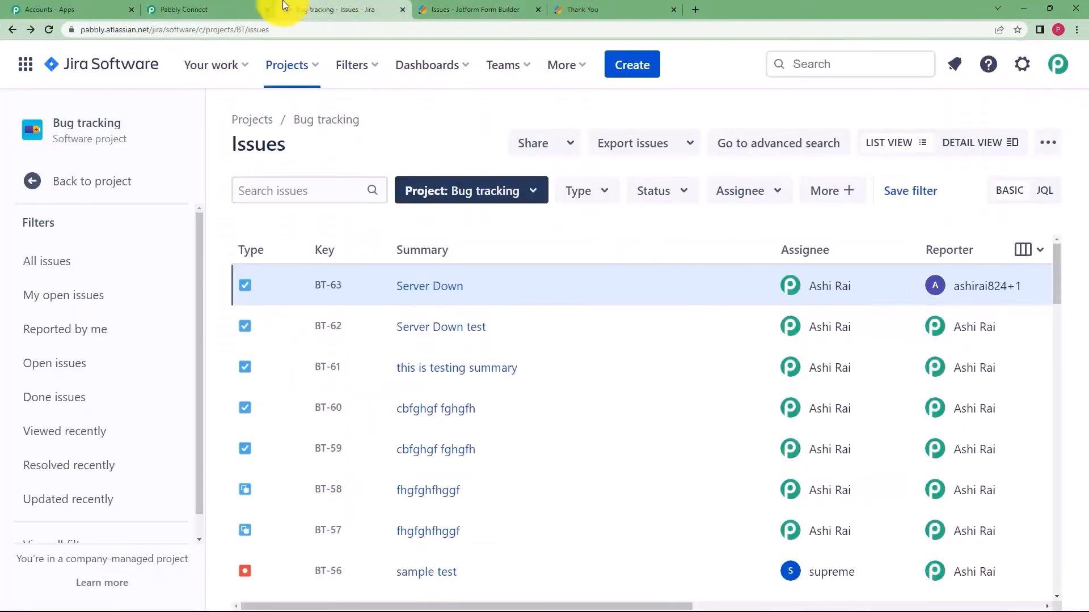
pyautogui.click(190, 10)
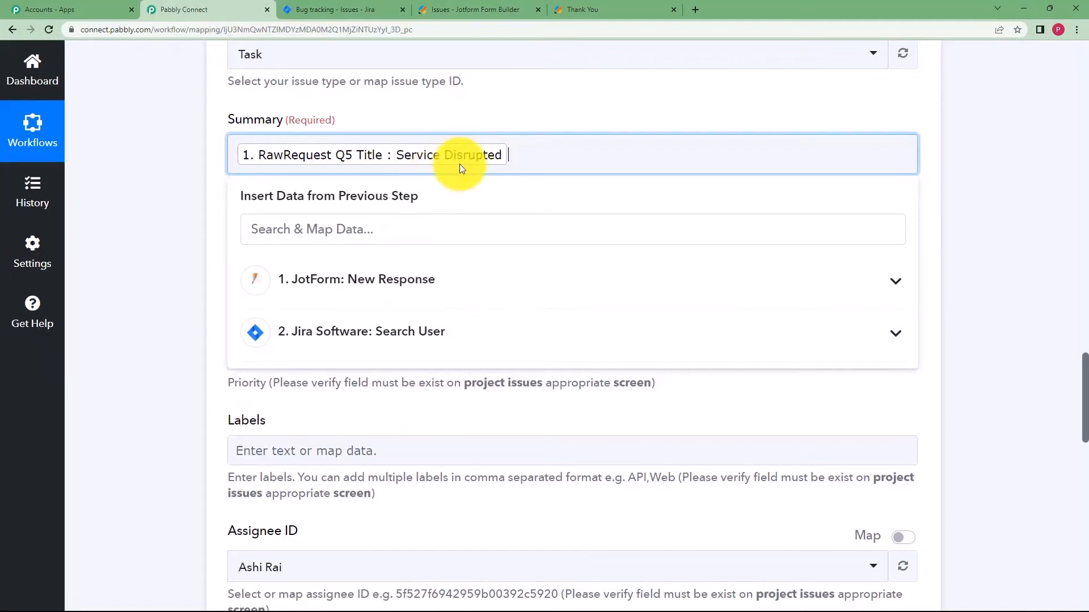
pyautogui.click(178, 221)
# Map the Jotform Q4 Description answer into the Description field.
pyautogui.click(298, 255)
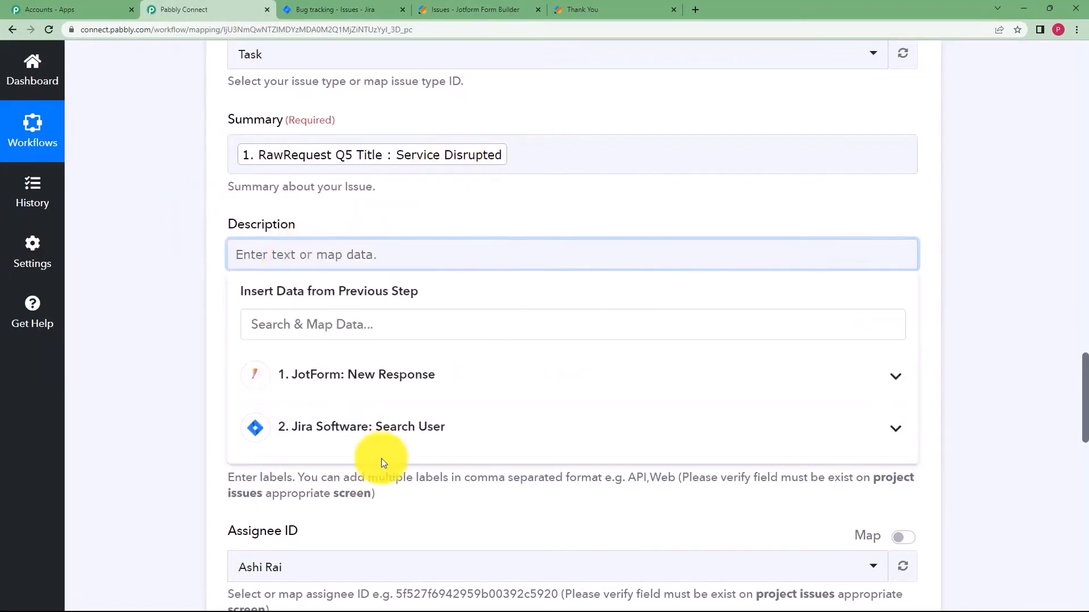
pyautogui.click(389, 377)
pyautogui.scroll(-3, 451, 517)
pyautogui.scroll(-2, 452, 519)
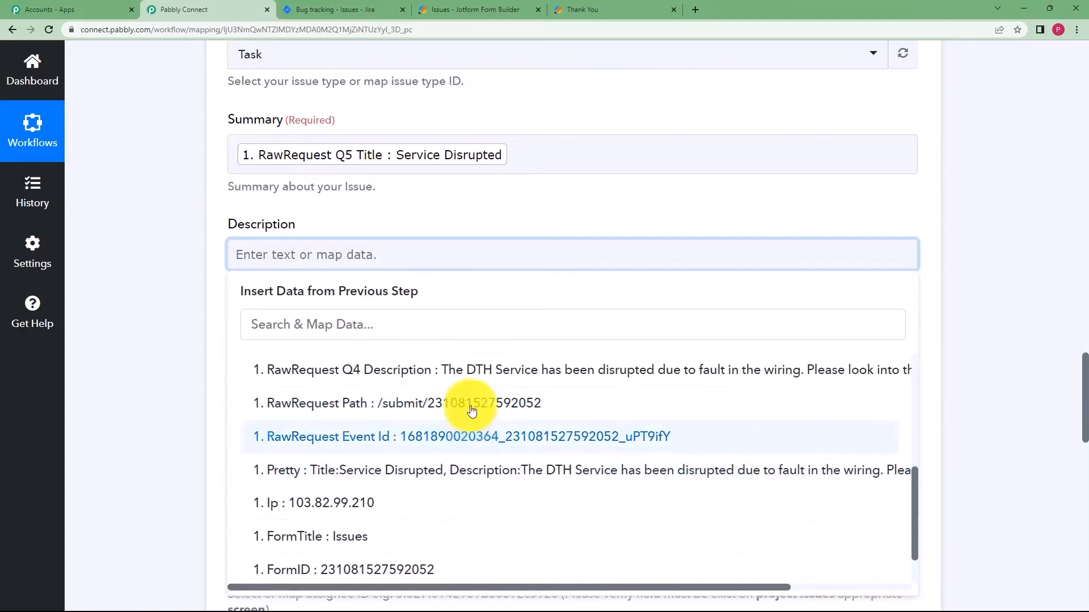
pyautogui.click(469, 371)
pyautogui.click(469, 260)
pyautogui.click(214, 277)
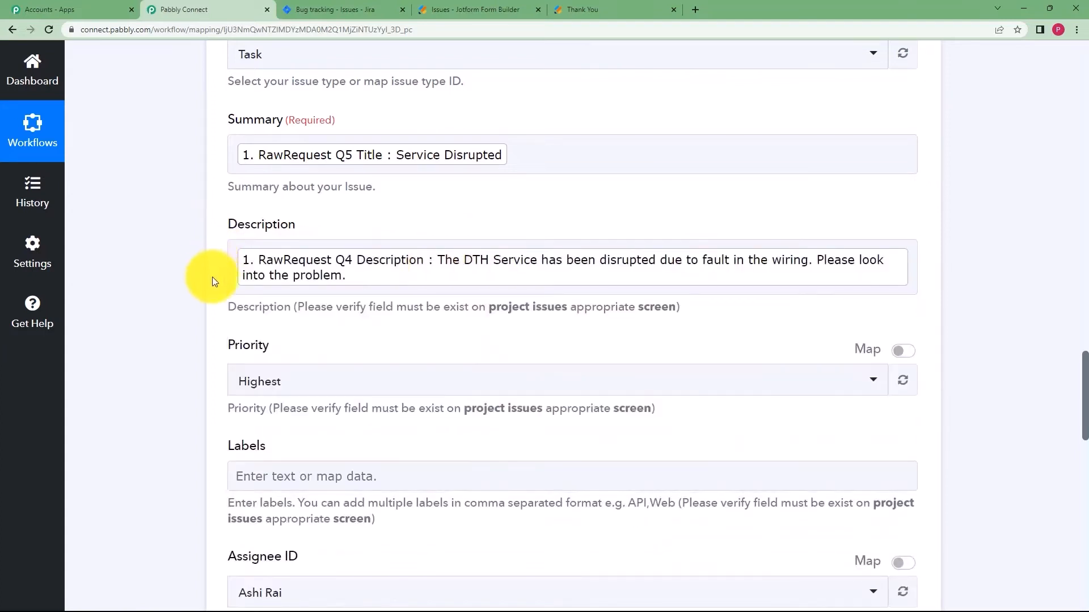
# Set the issue priority to High.
pyautogui.click(265, 382)
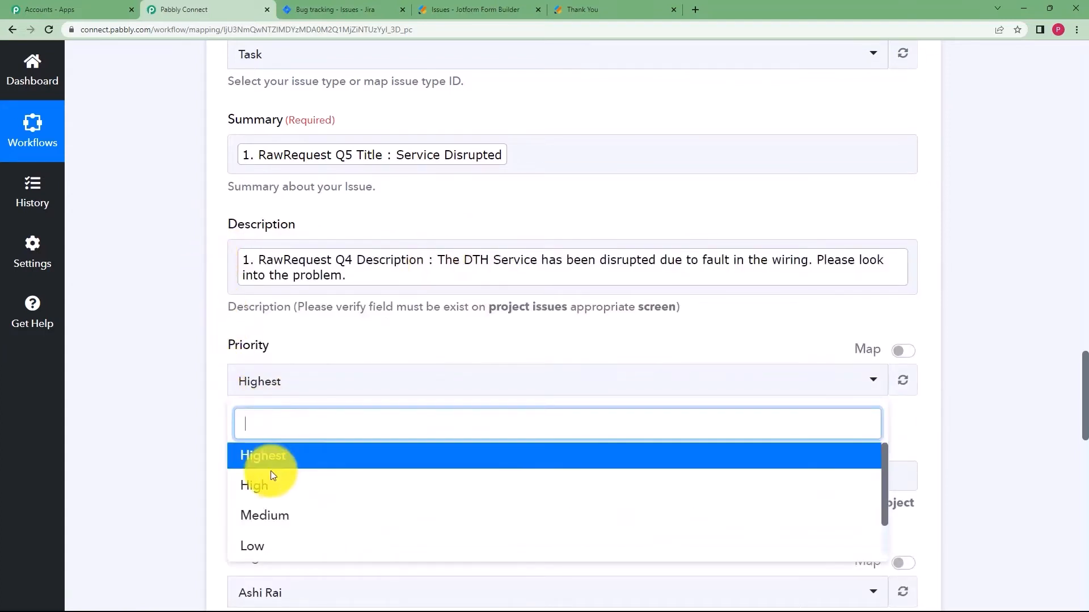
pyautogui.click(268, 485)
pyautogui.scroll(-3, 196, 416)
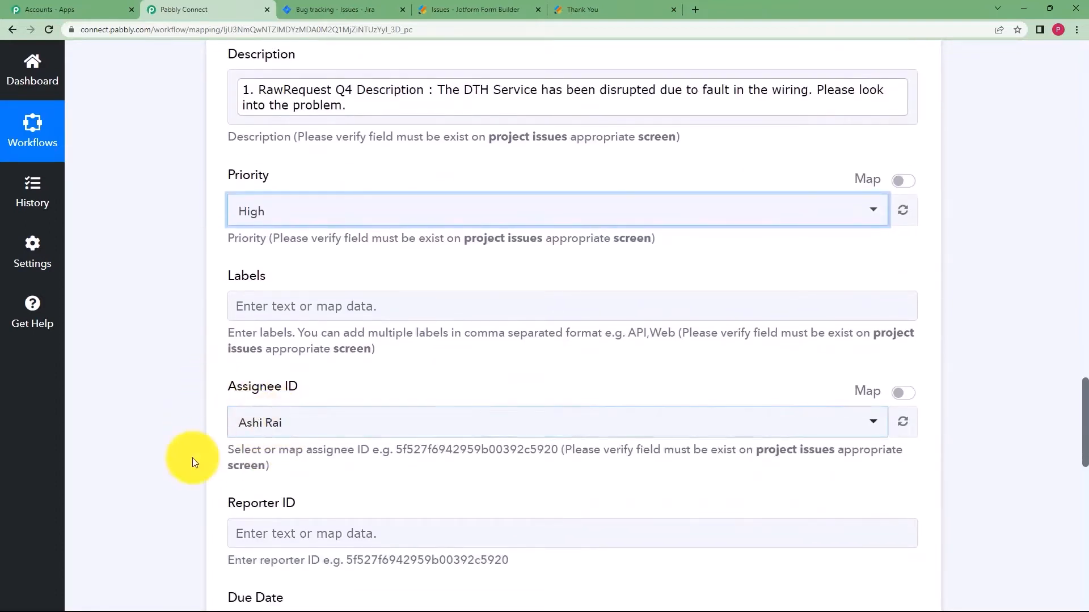
pyautogui.scroll(-2, 234, 450)
# Map the Search User step's AccountId into Reporter ID.
pyautogui.click(253, 421)
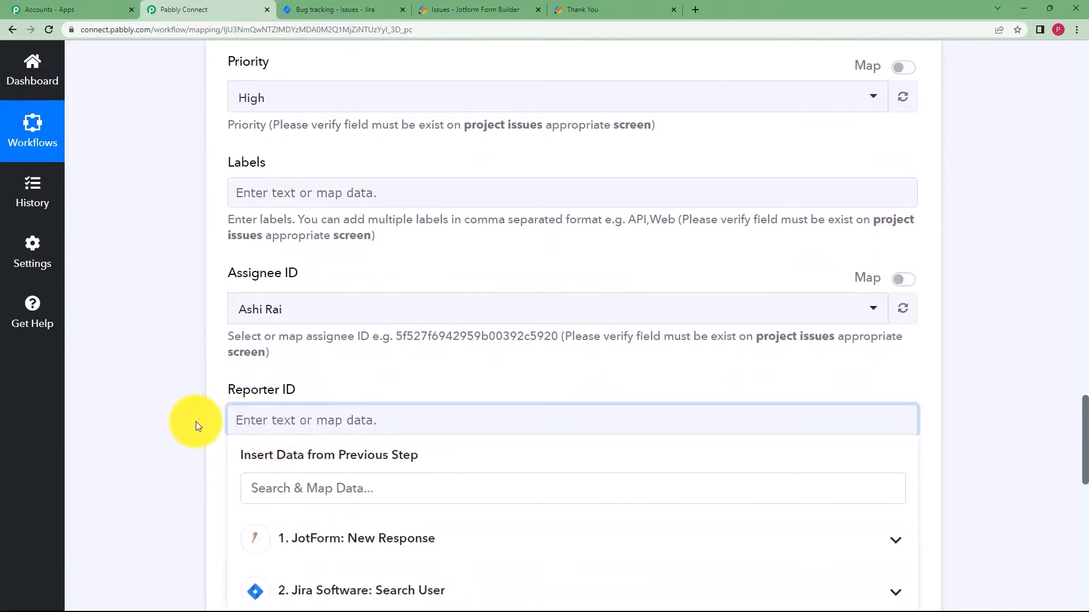
pyautogui.click(317, 588)
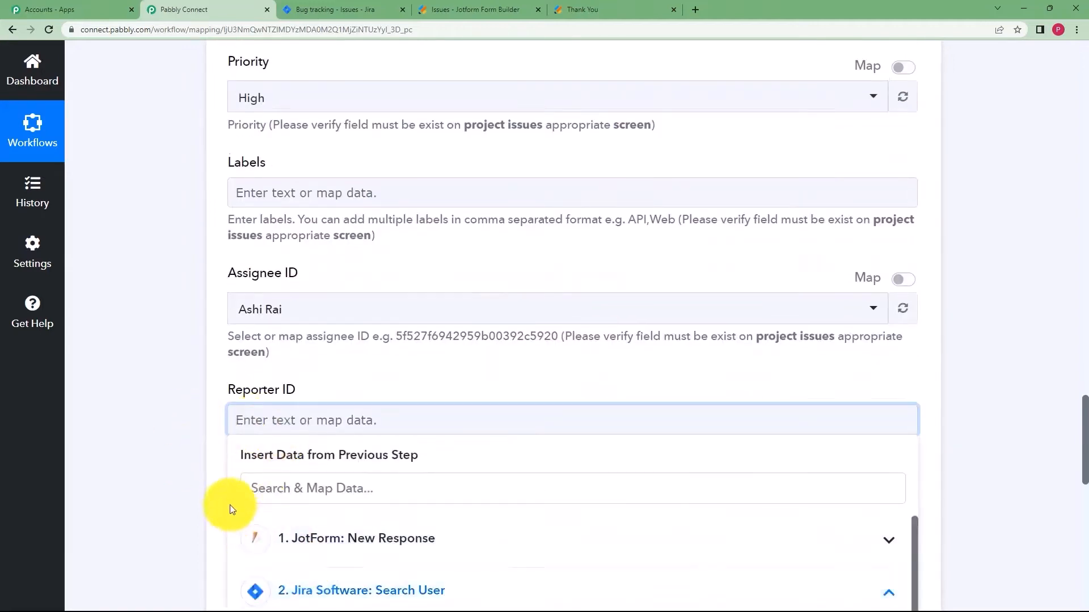
pyautogui.scroll(-3, 340, 522)
pyautogui.click(394, 514)
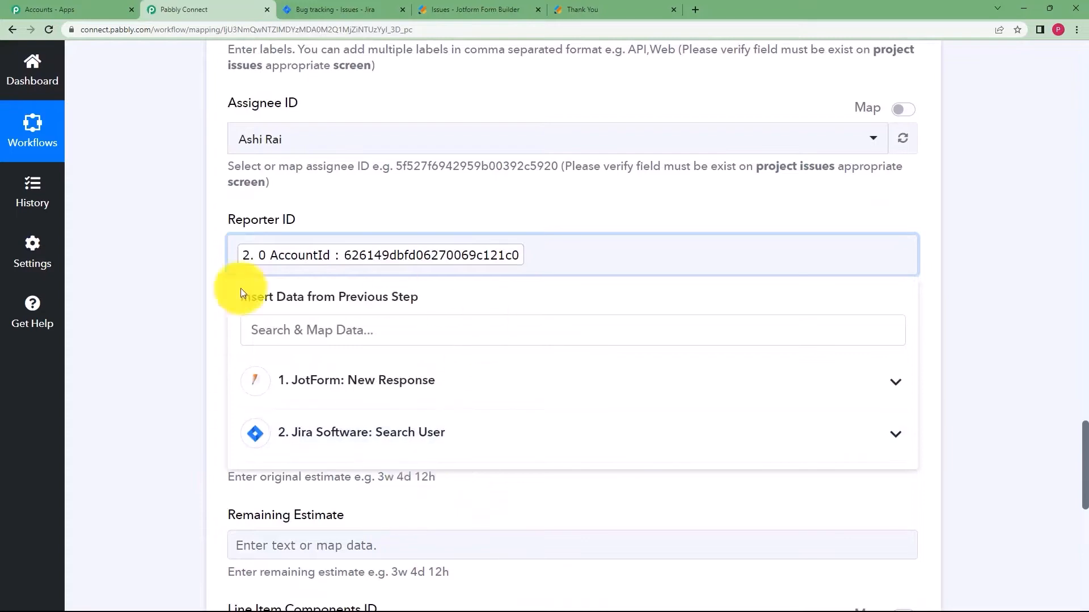
pyautogui.scroll(20, 194, 383)
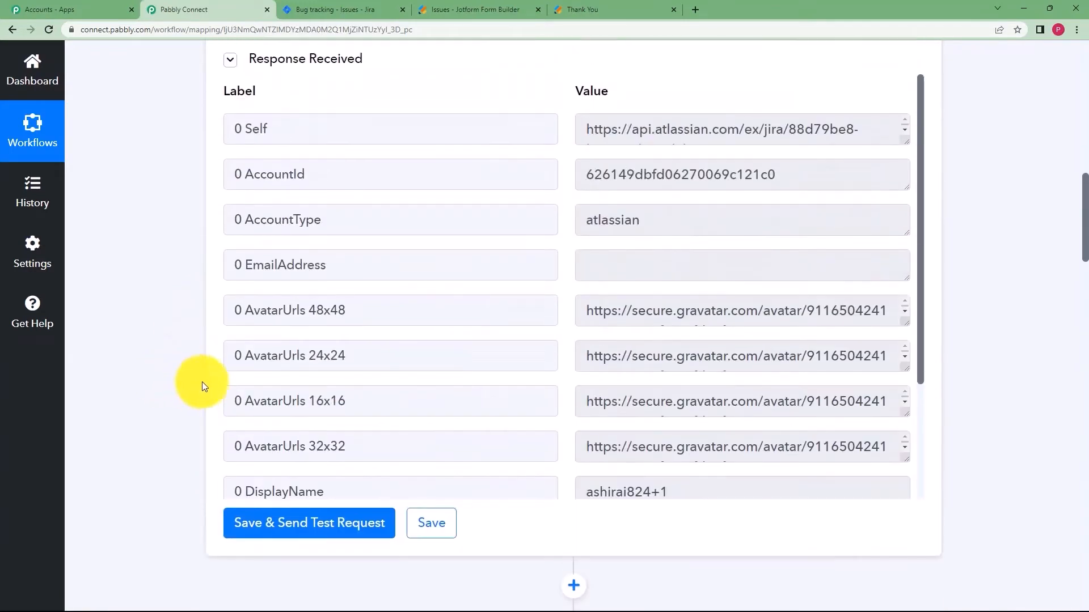
# Replace the Reporter ID token with the copied account ID as plain text.
pyautogui.scroll(1, 651, 165)
pyautogui.moveTo(790, 226); pyautogui.dragTo(495, 263)
pyautogui.hotkey('ctrl', 'c')
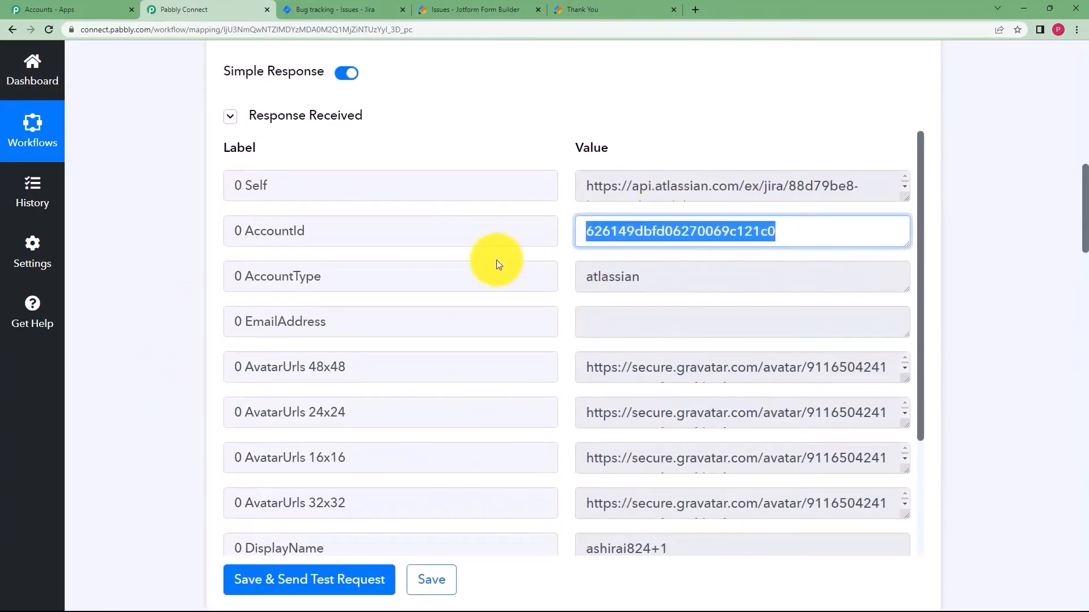
pyautogui.scroll(7, 839, 128)
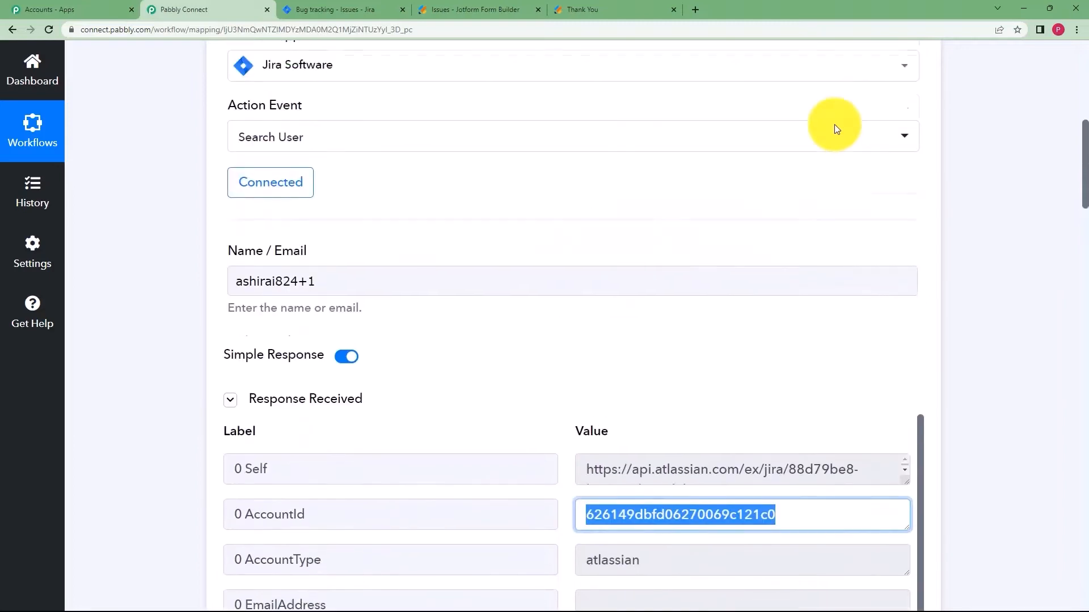
pyautogui.scroll(-8, 651, 265)
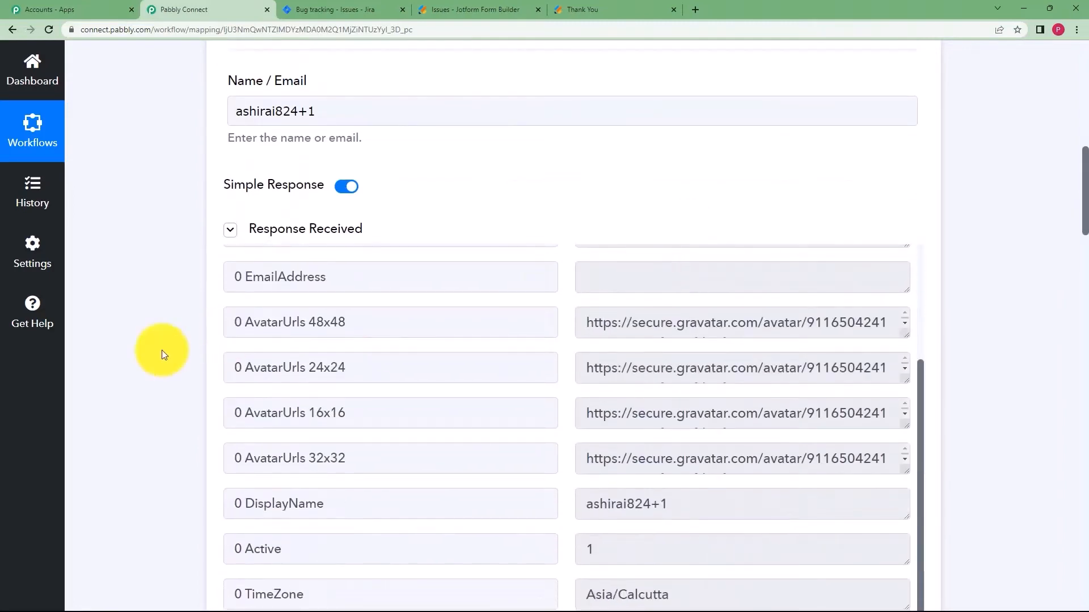
pyautogui.scroll(-4, 161, 349)
pyautogui.scroll(-20, 162, 349)
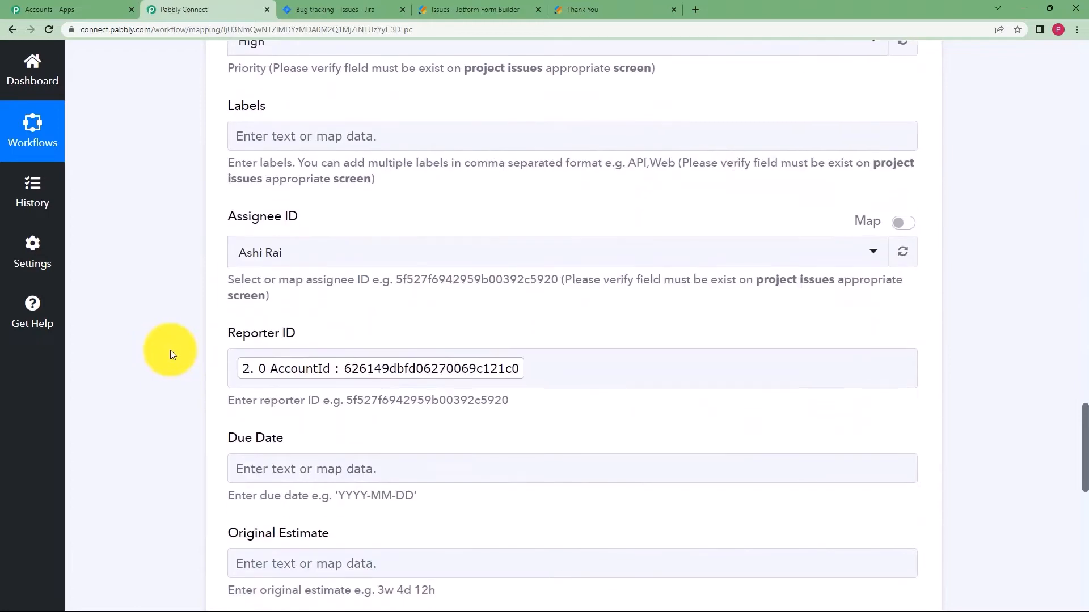
pyautogui.click(627, 372)
pyautogui.press('BackSpace')
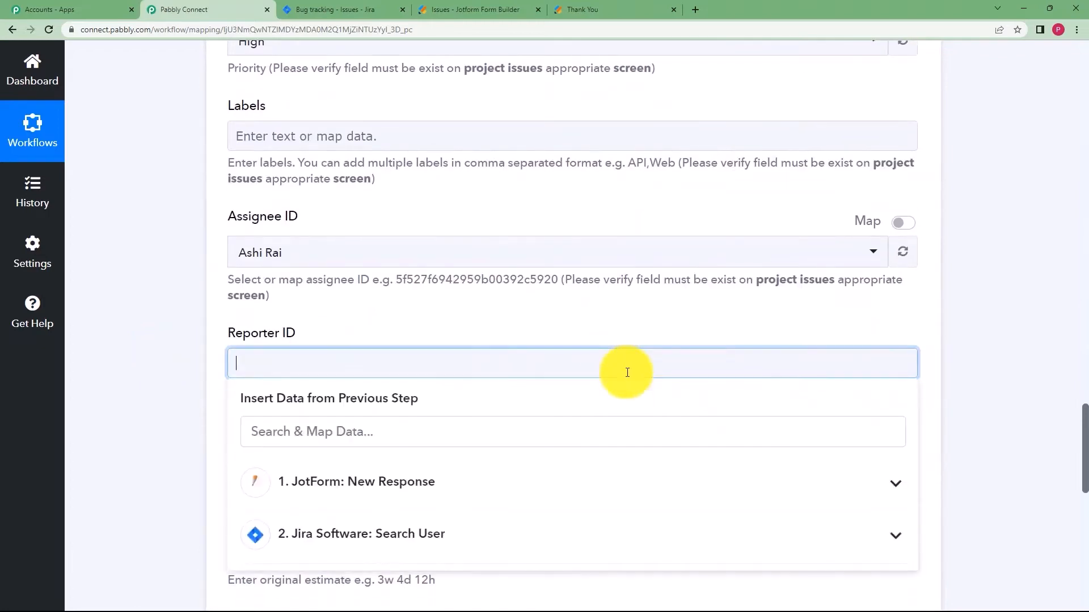
pyautogui.hotkey('ctrl', 'v')
pyautogui.click(217, 388)
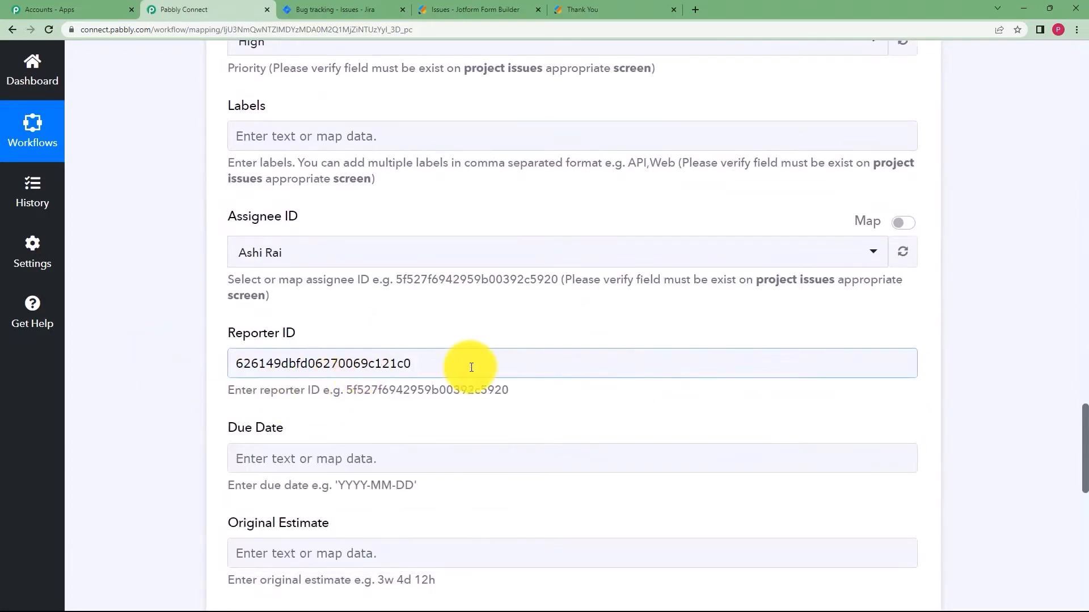
# Delete the Jira Search User step from the workflow.
pyautogui.scroll(20, 475, 348)
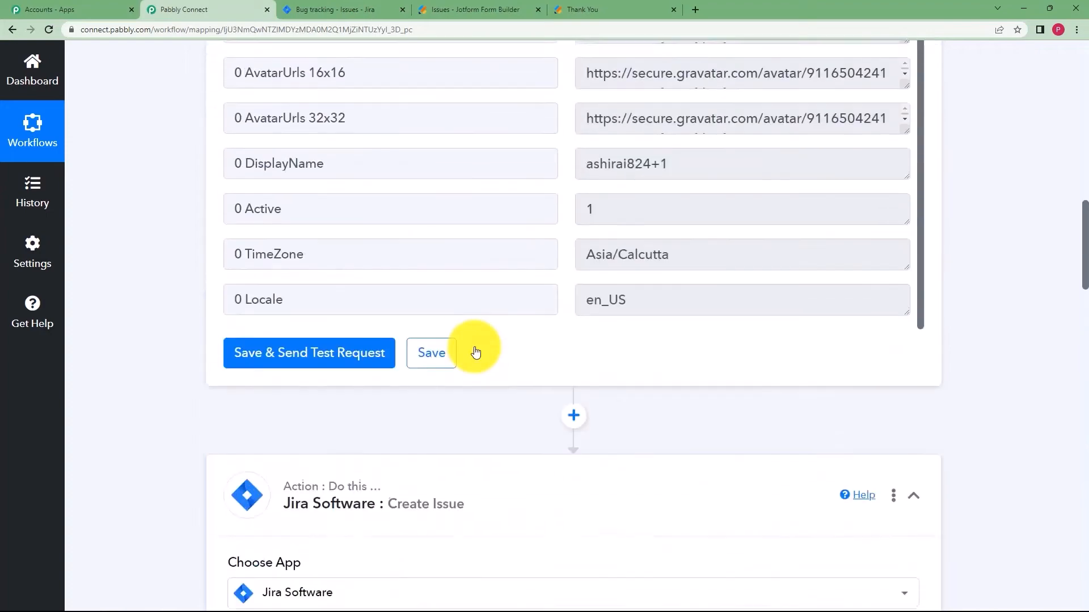
pyautogui.scroll(10, 476, 351)
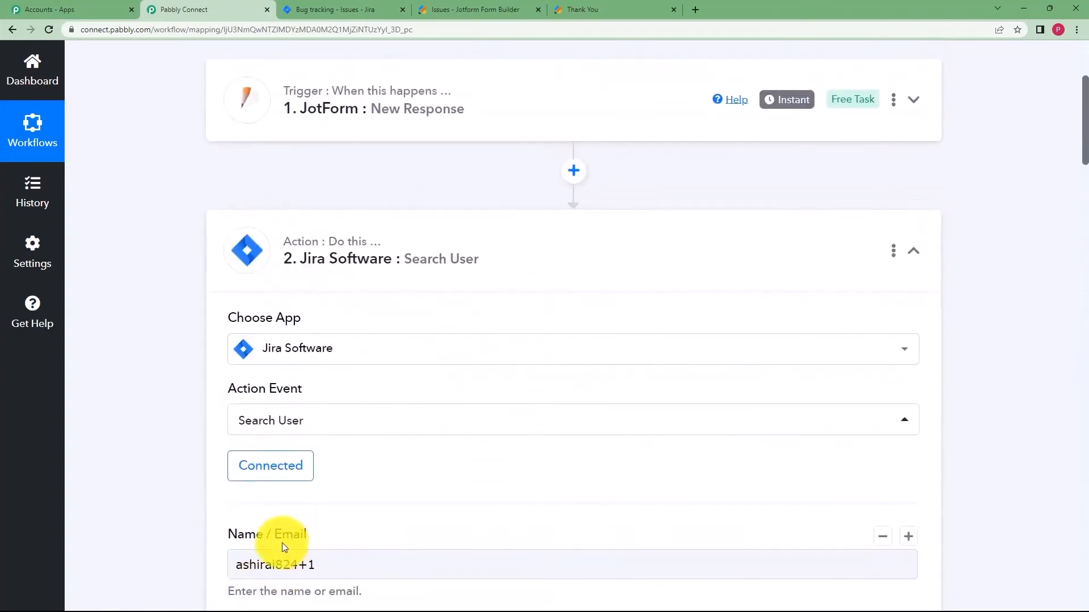
pyautogui.scroll(-2, 269, 522)
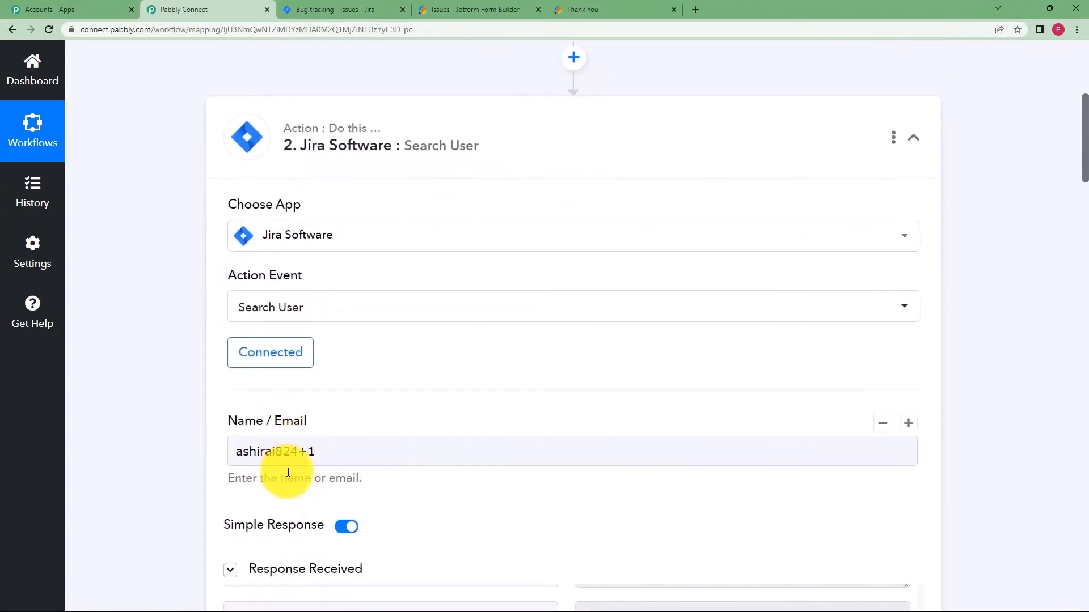
pyautogui.scroll(-6, 262, 461)
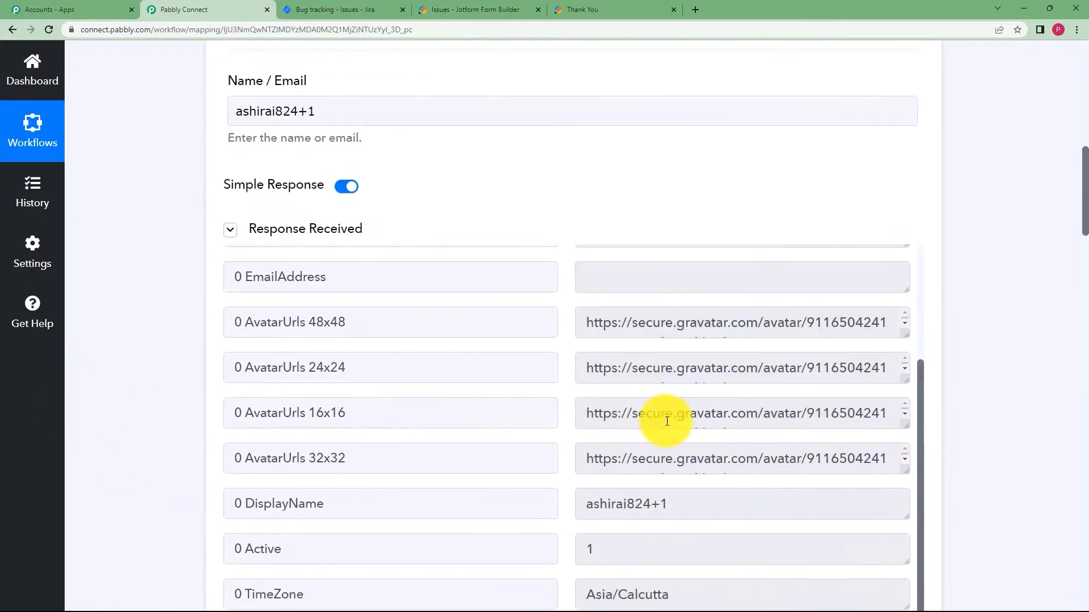
pyautogui.scroll(5, 664, 421)
pyautogui.scroll(5, 737, 255)
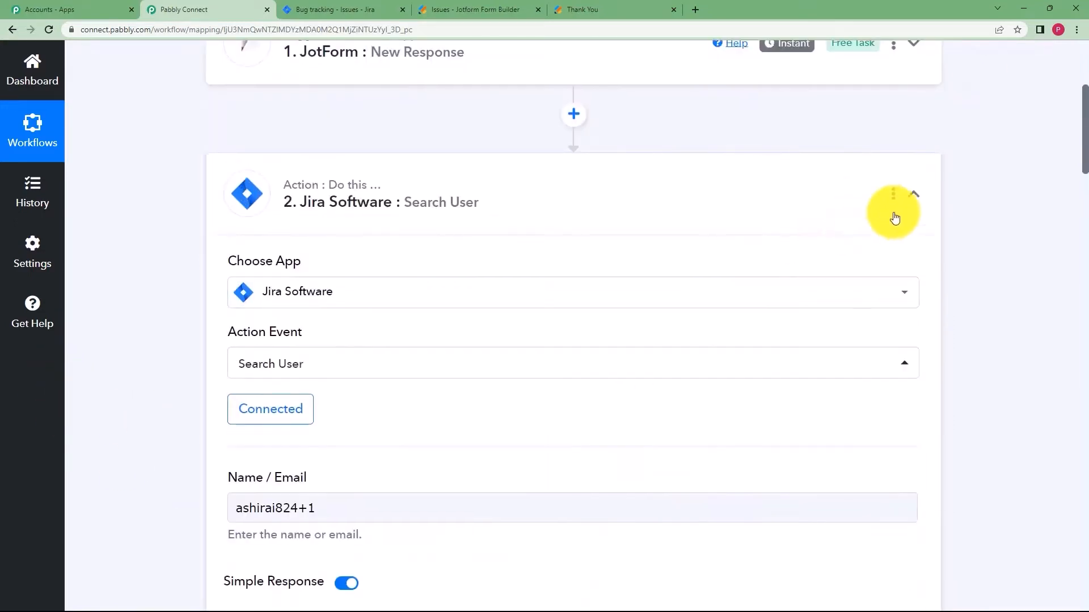
pyautogui.click(893, 194)
pyautogui.click(823, 293)
pyautogui.click(503, 388)
pyautogui.click(545, 403)
# Review the Create Issue fields and send the test request to create the issue.
pyautogui.scroll(-15, 213, 379)
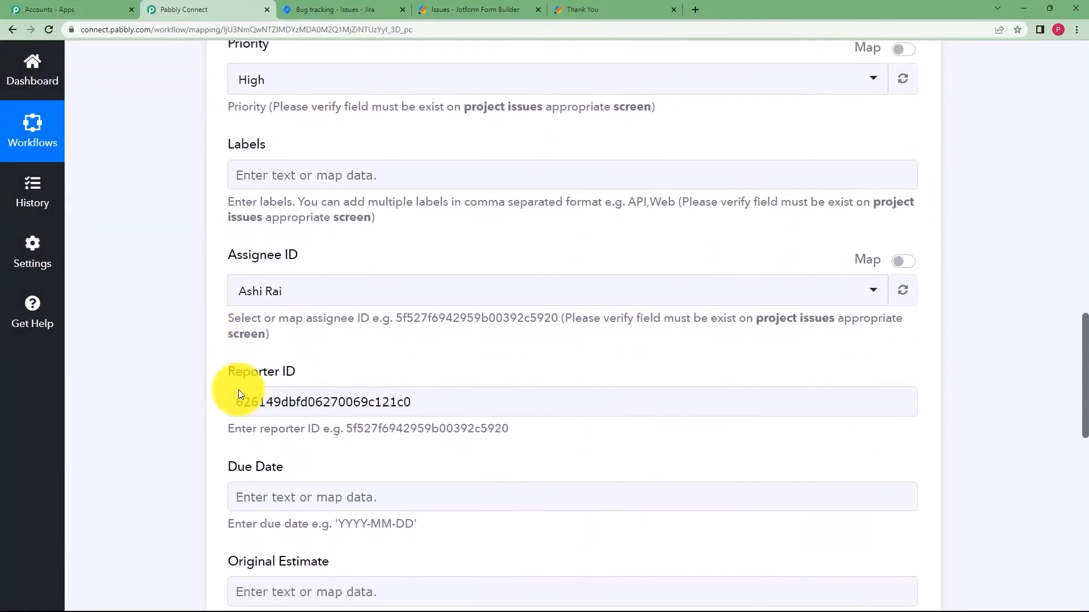
pyautogui.click(318, 401)
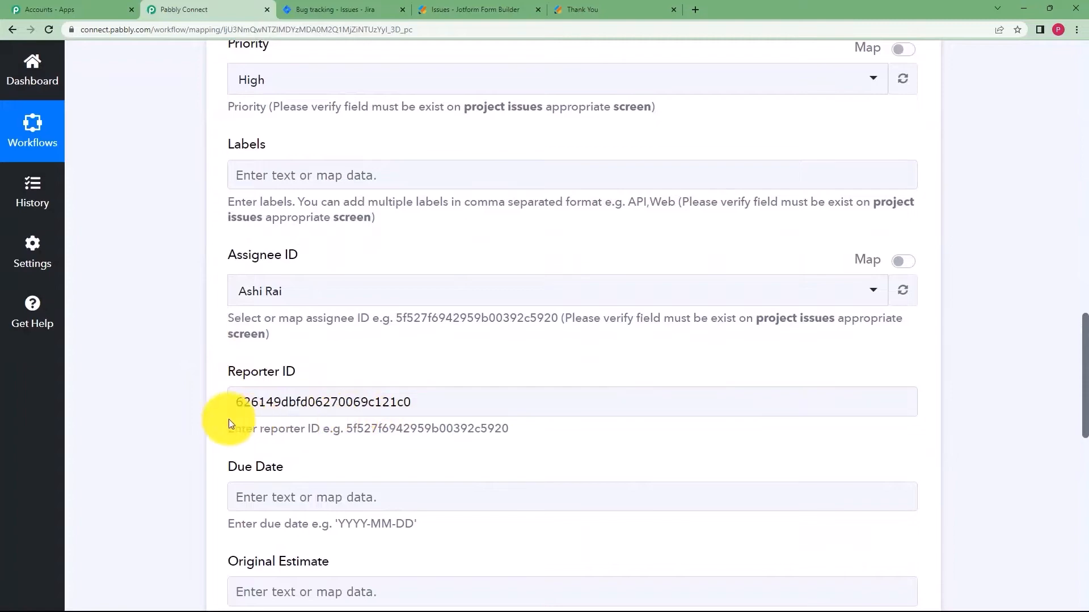
pyautogui.scroll(-5, 261, 386)
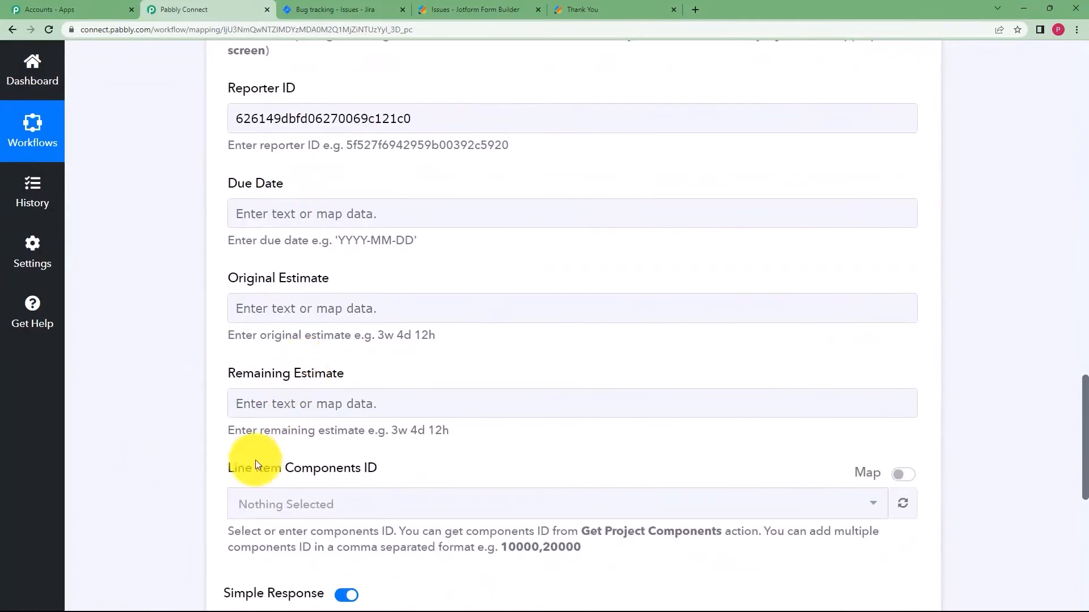
pyautogui.scroll(-3, 239, 454)
pyautogui.scroll(4, 248, 308)
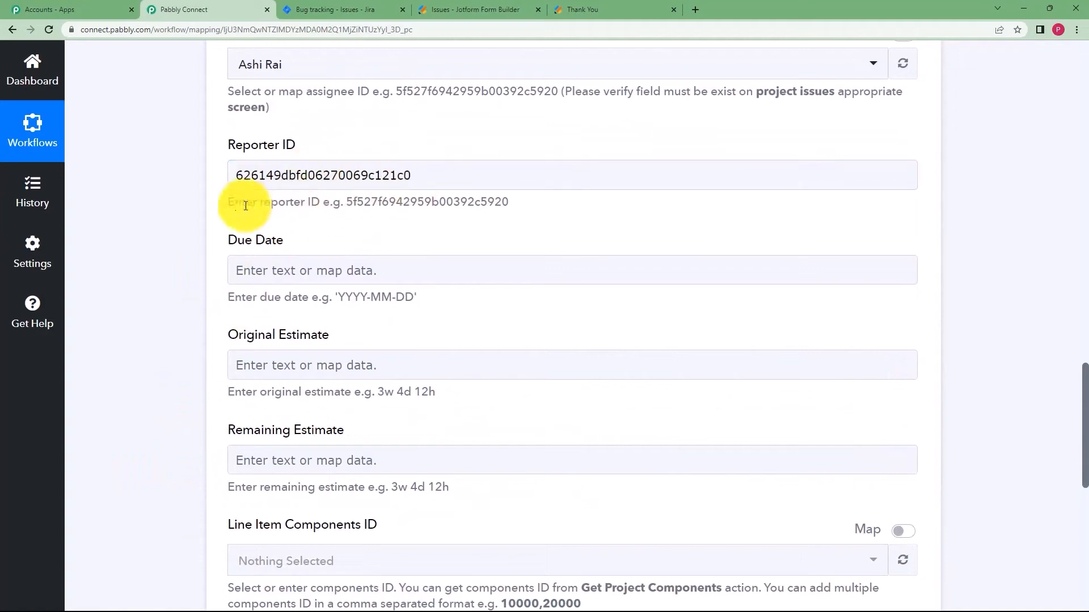
pyautogui.scroll(4, 203, 214)
pyautogui.scroll(2, 203, 212)
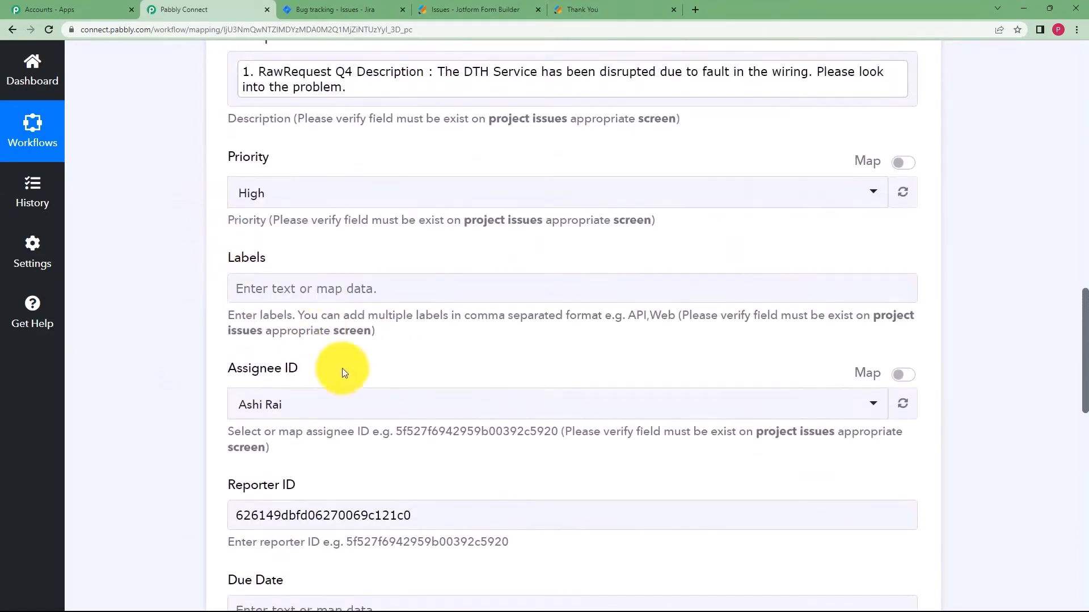
pyautogui.scroll(-8, 220, 431)
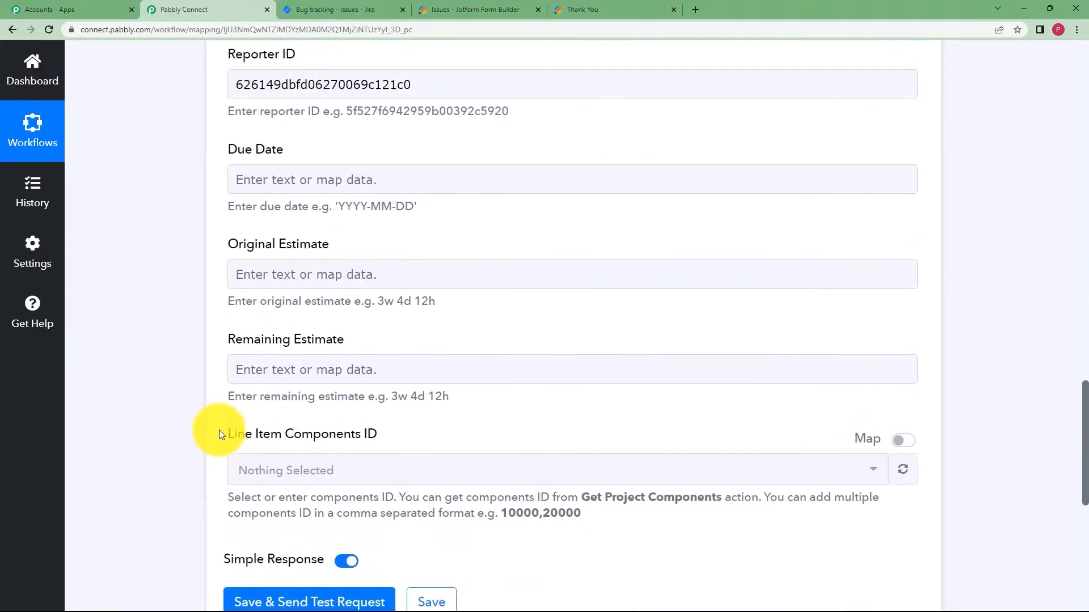
pyautogui.scroll(-1, 219, 430)
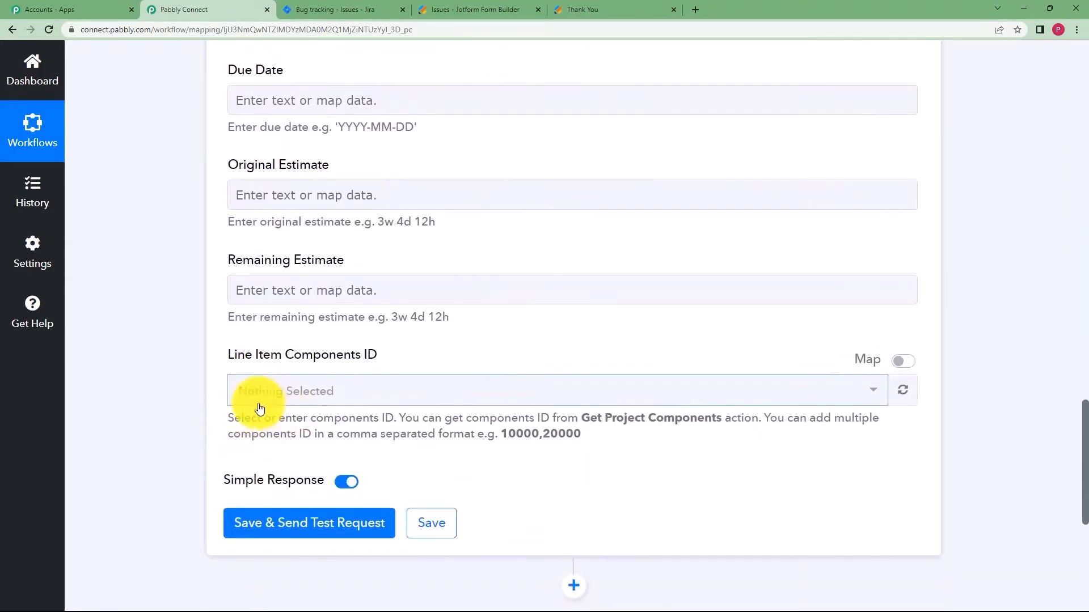
pyautogui.scroll(7, 260, 408)
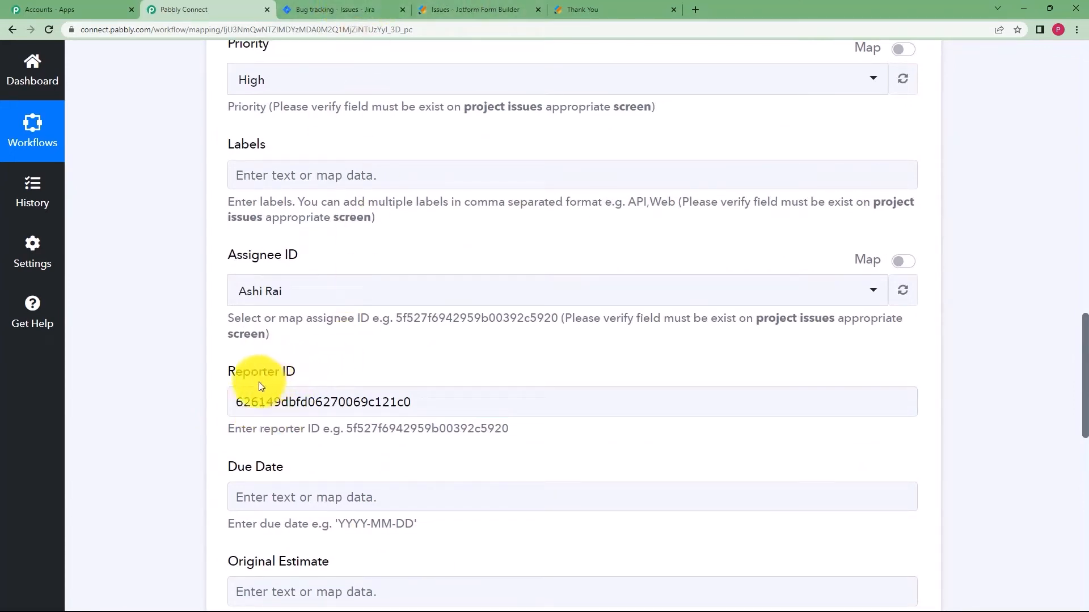
pyautogui.scroll(-10, 189, 416)
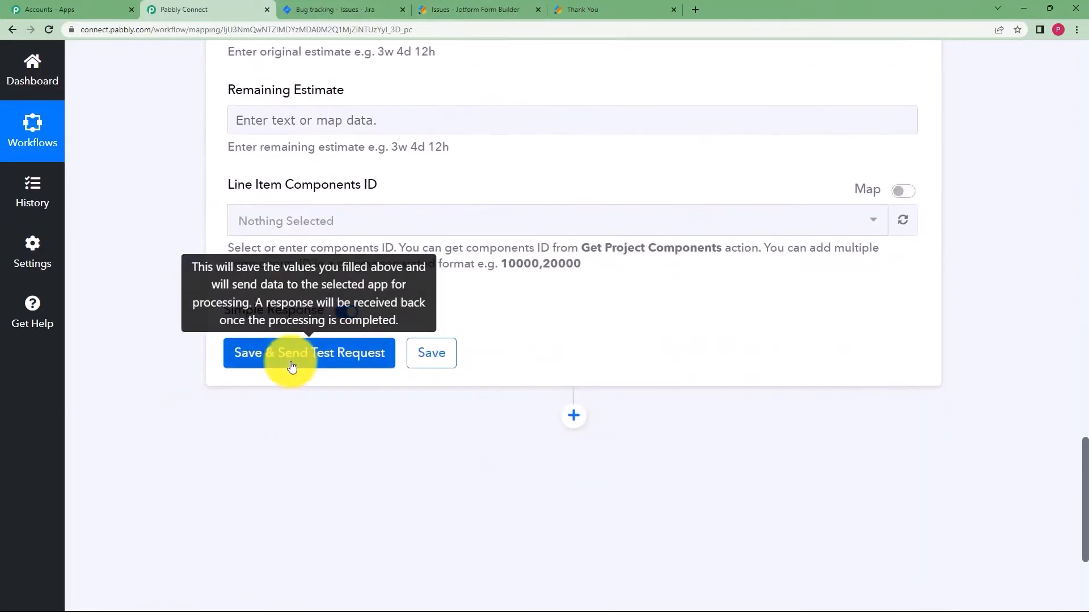
pyautogui.click(292, 367)
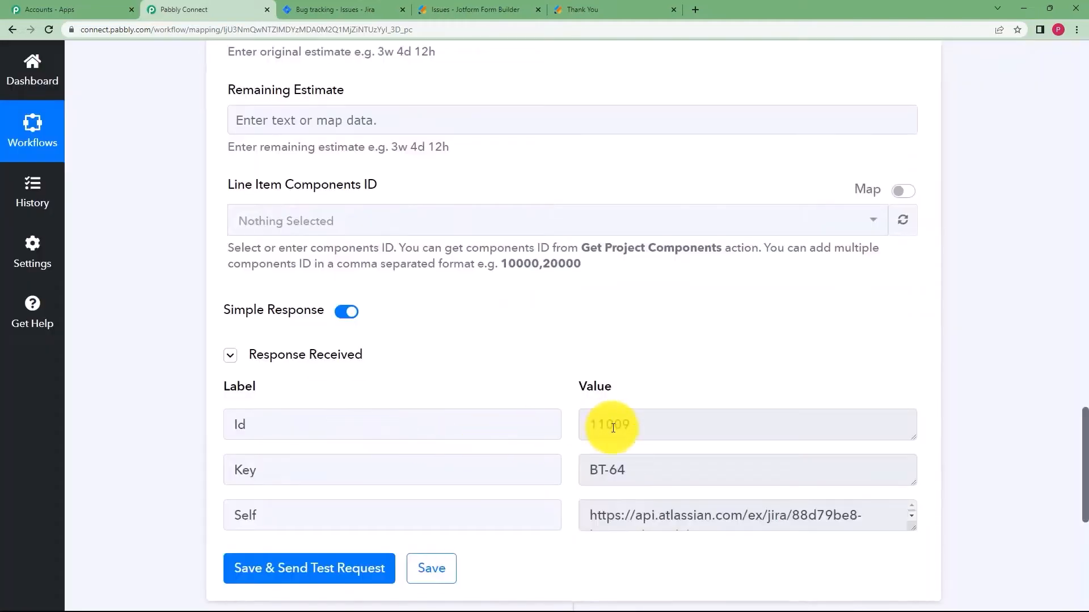
# Verify the returned issue Id 11009 and key BT-64, then switch to Jira's issue list.
pyautogui.doubleClick(612, 428)
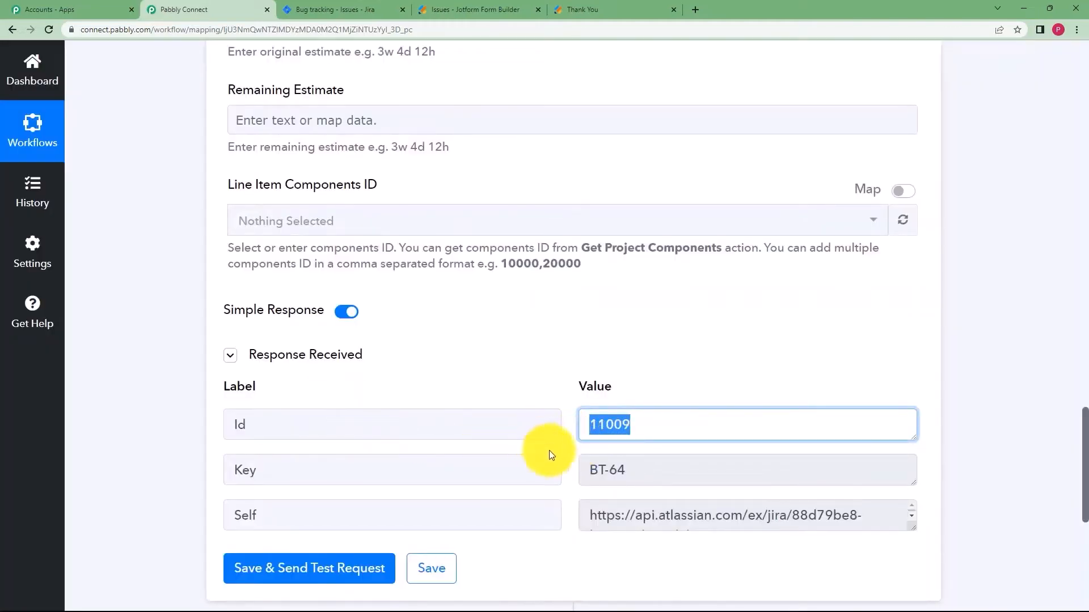
pyautogui.tripleClick(630, 471)
pyautogui.click(915, 520)
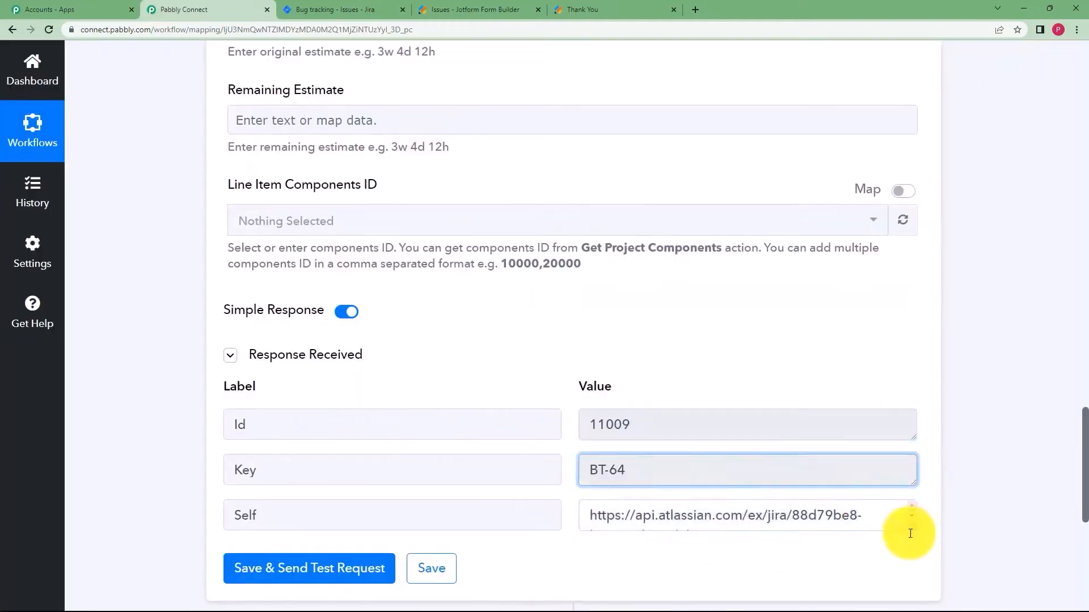
pyautogui.scroll(20, 453, 221)
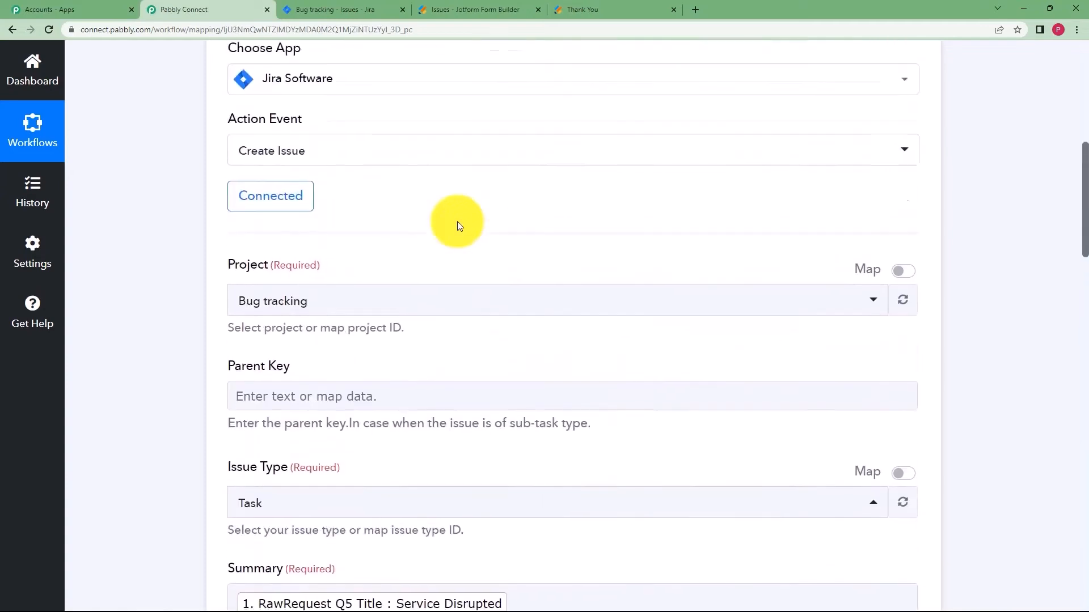
pyautogui.click(510, 424)
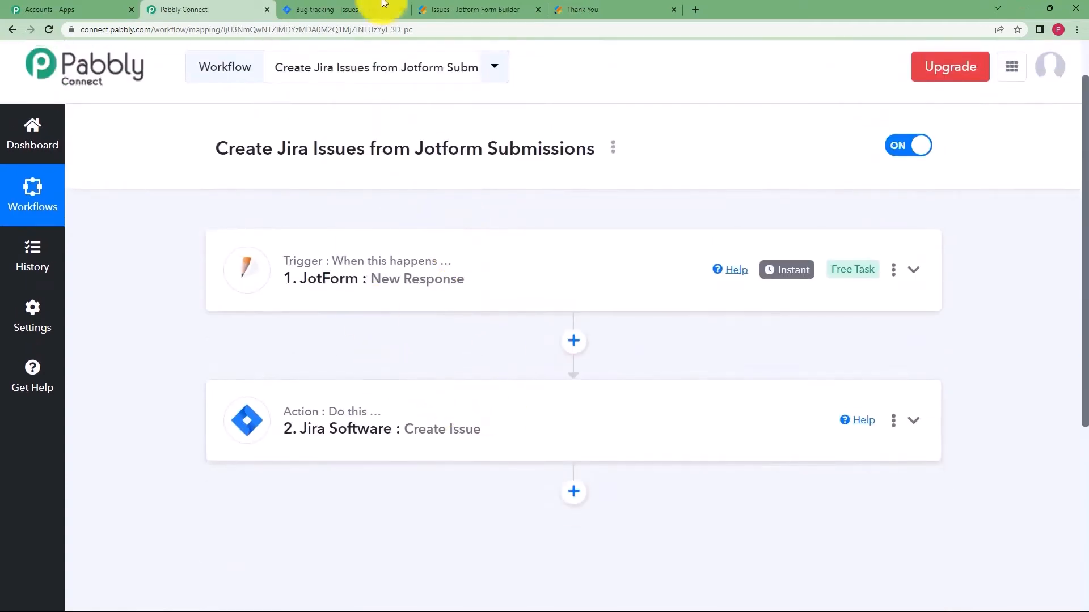
pyautogui.click(373, 7)
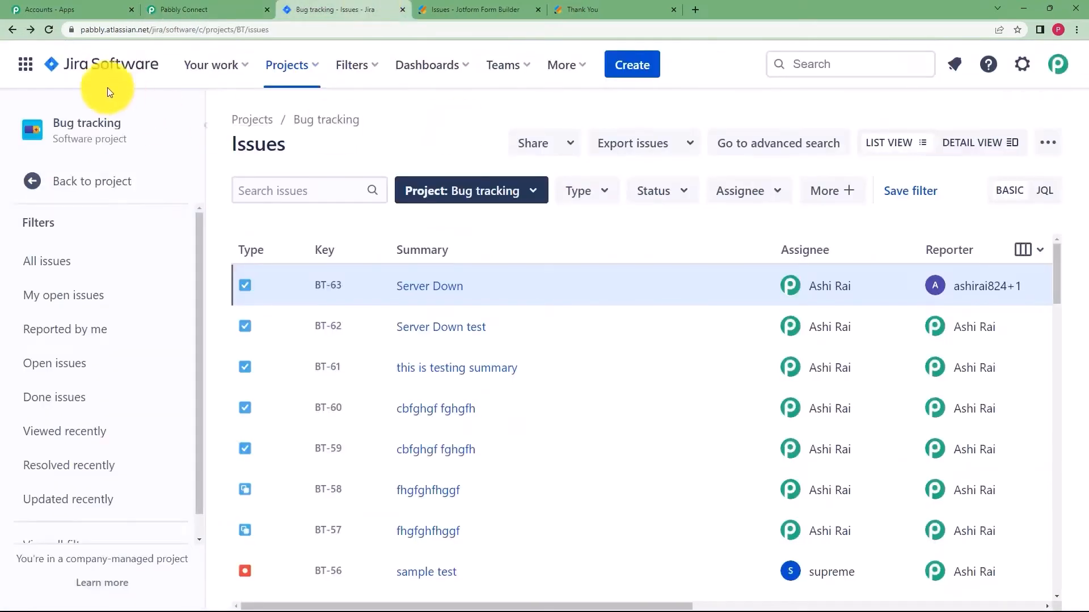
# Reload Jira's issues, then recheck the Create Issue response with key BT-64.
pyautogui.click(48, 31)
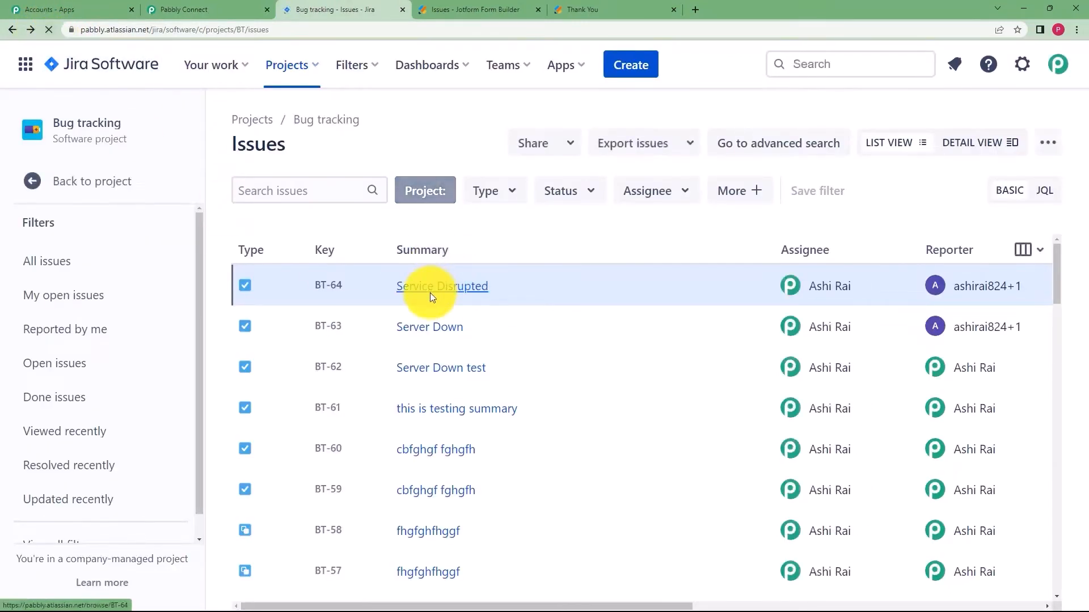
pyautogui.click(231, 1)
pyautogui.click(408, 365)
pyautogui.scroll(-6, 154, 382)
pyautogui.scroll(-20, 154, 383)
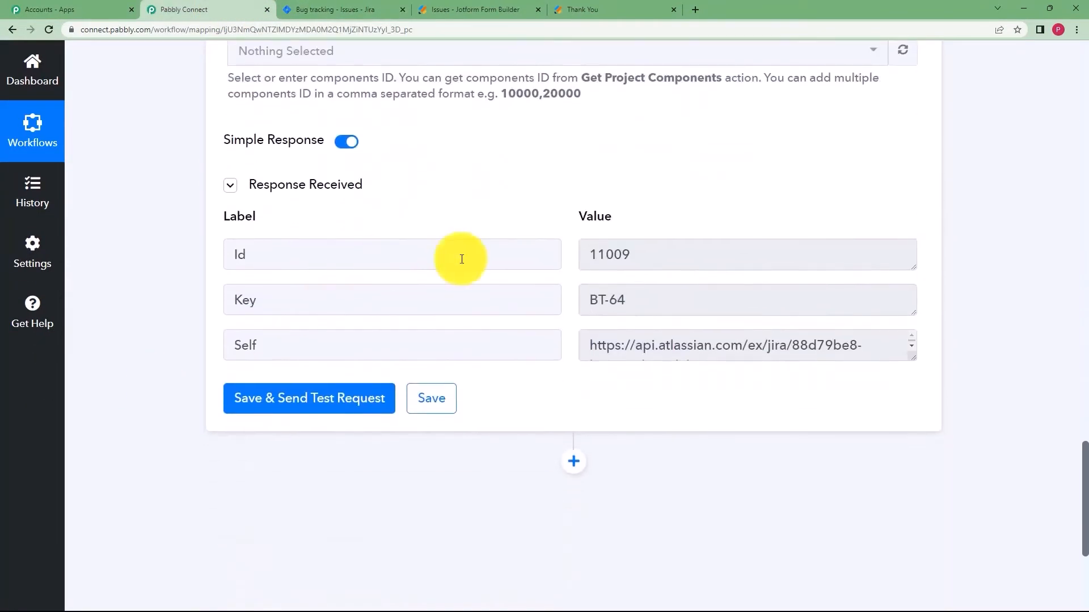
pyautogui.click(688, 250)
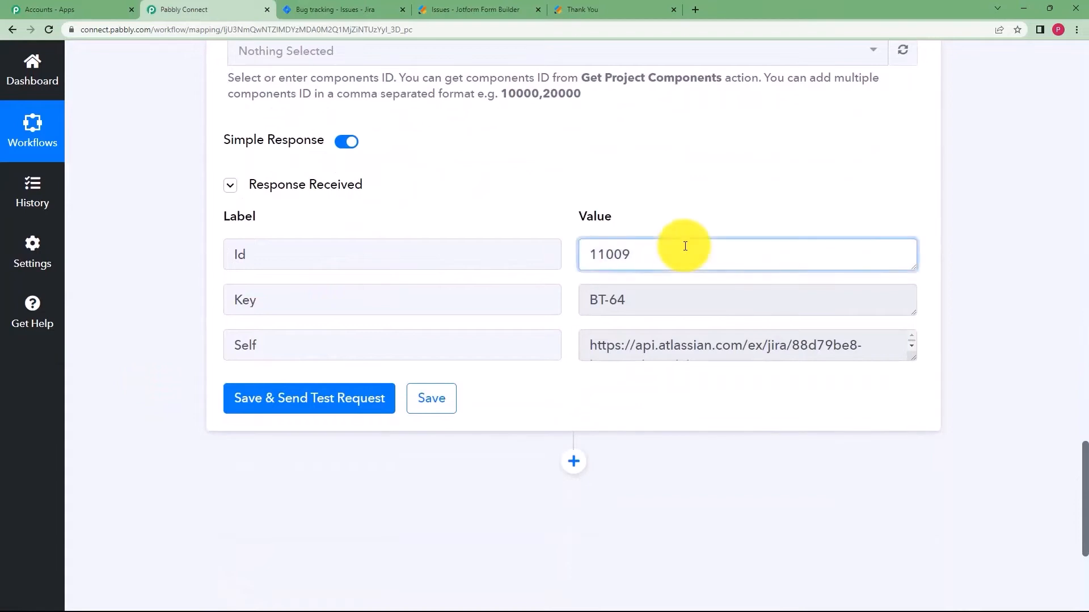
pyautogui.moveTo(630, 301); pyautogui.dragTo(554, 309)
# Open issue BT-64 'Service Disrupted' in Jira and return to Pabbly Connect.
pyautogui.click(389, 8)
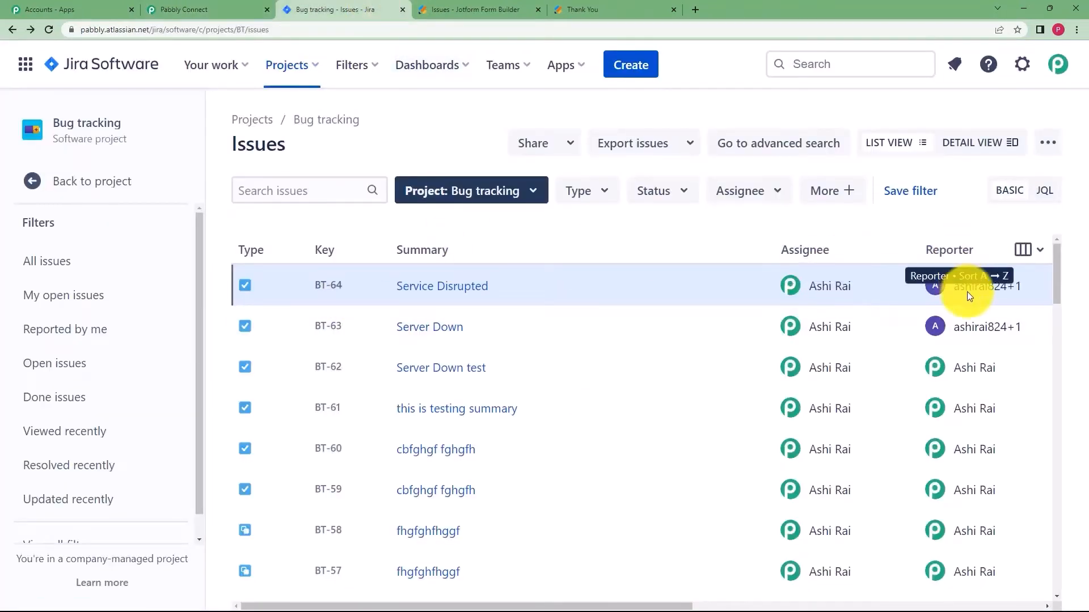
pyautogui.click(478, 286)
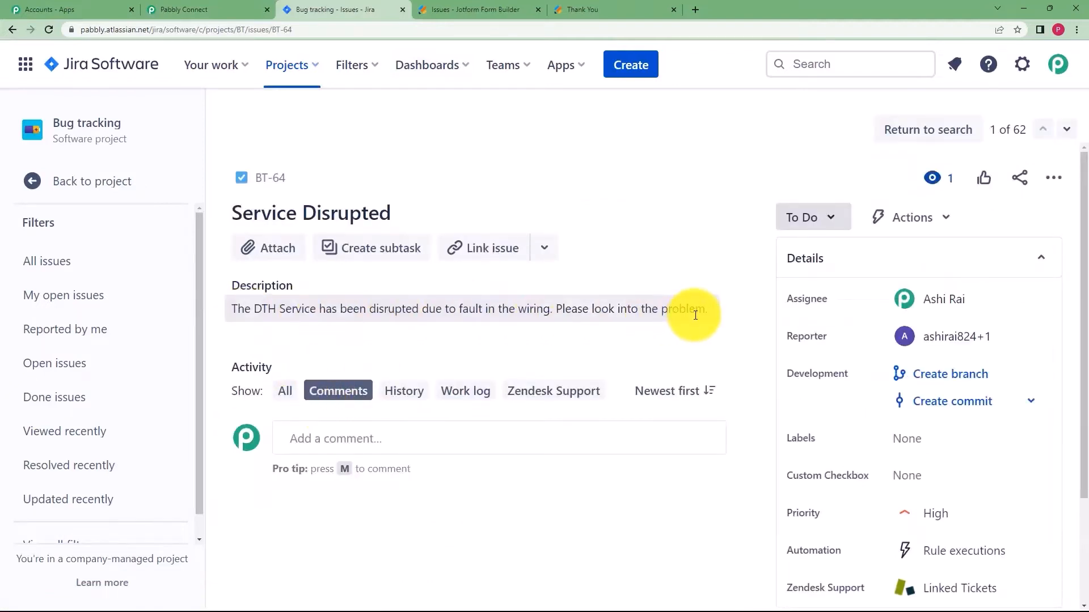
pyautogui.click(187, 9)
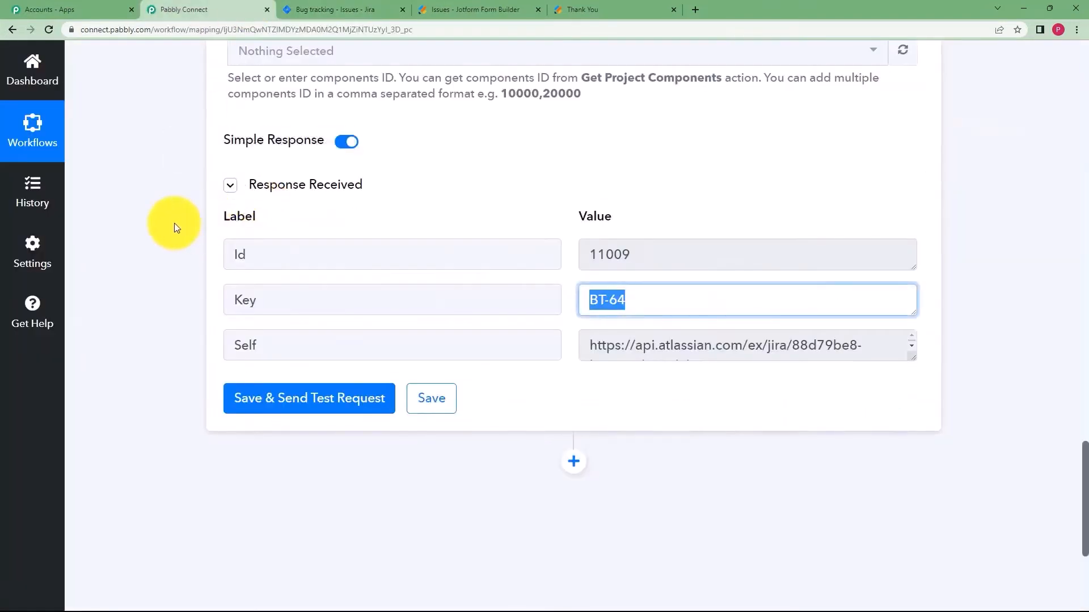
# Collapse the Jira Create Issue step to show the Jotform-to-Jira workflow overview.
pyautogui.scroll(3, 175, 224)
pyautogui.scroll(20, 173, 222)
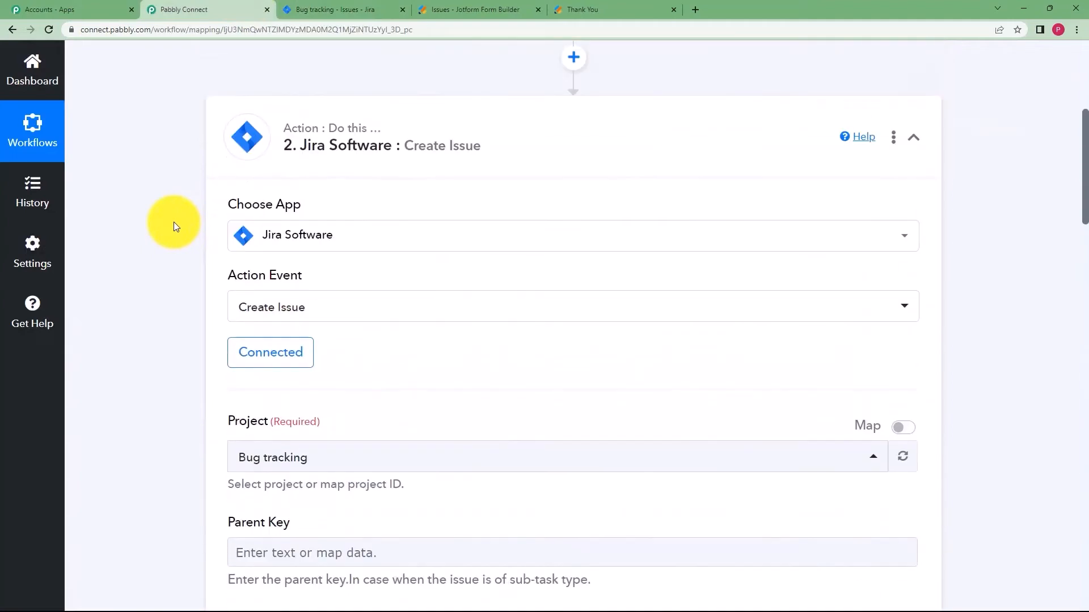
pyautogui.moveTo(339, 373); pyautogui.dragTo(348, 355)
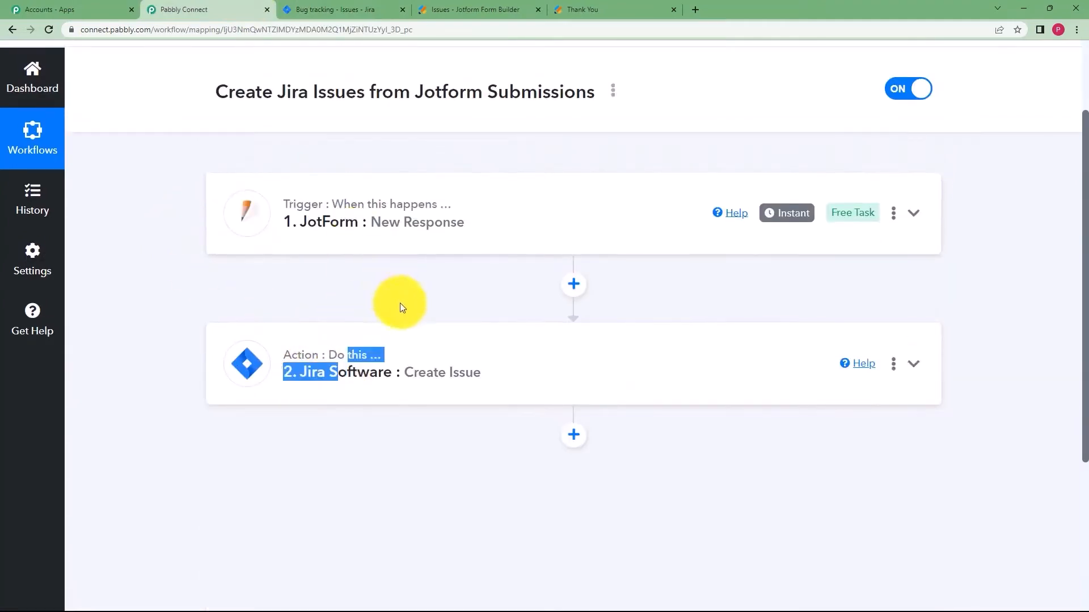
pyautogui.click(410, 273)
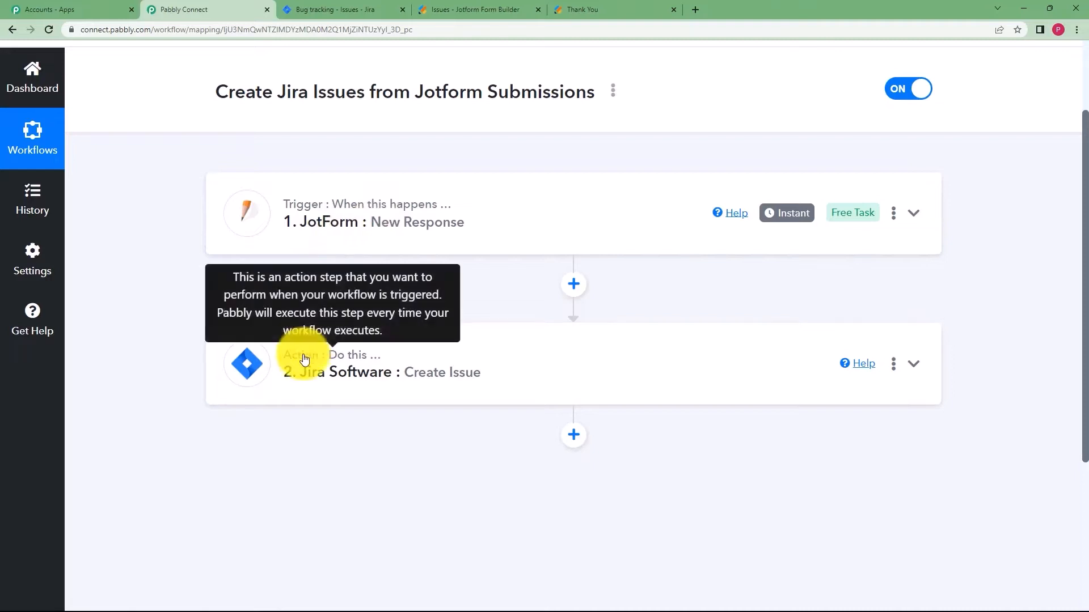
pyautogui.scroll(2, 365, 374)
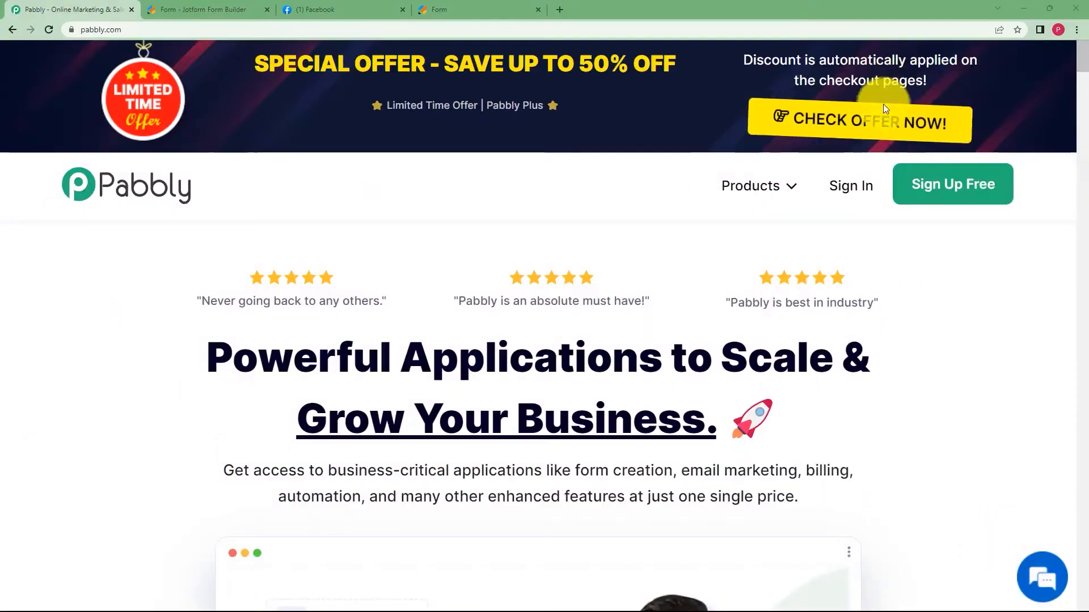
pyautogui.click(359, 10)
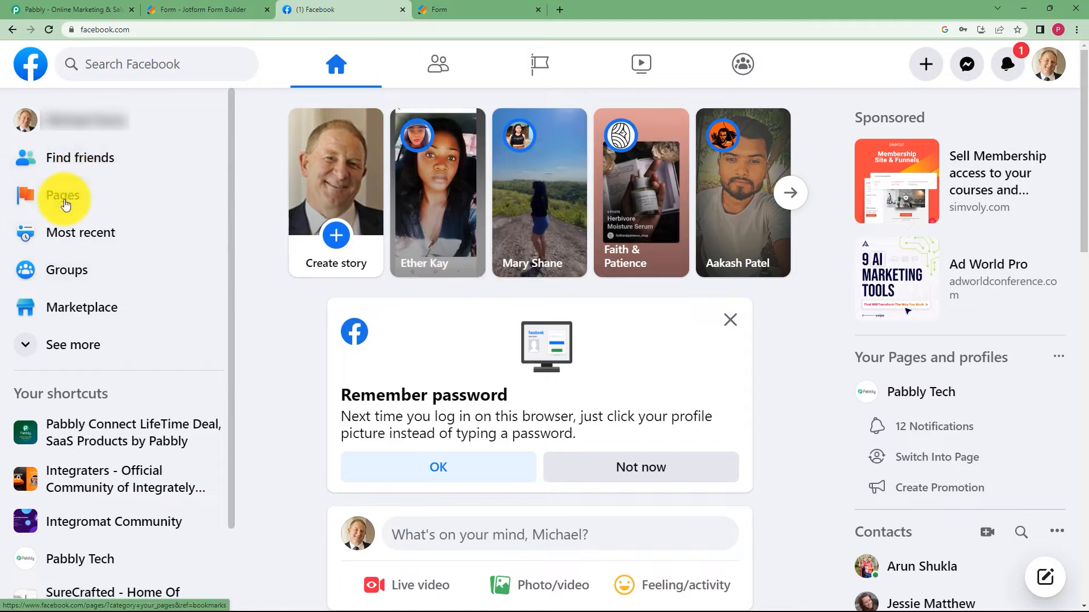
pyautogui.click(64, 198)
pyautogui.click(187, 10)
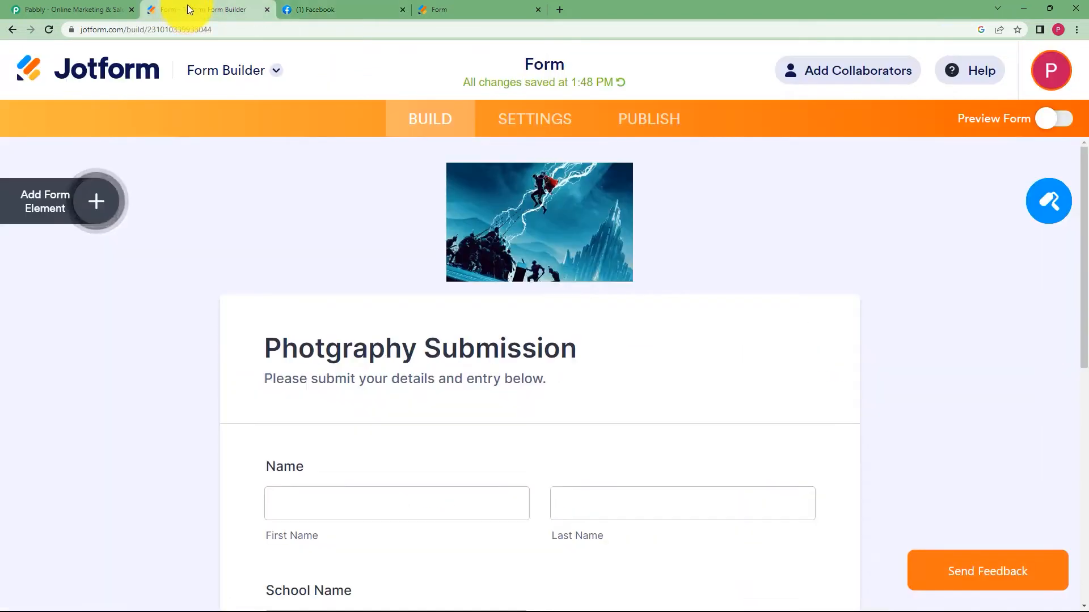
pyautogui.scroll(-9, 462, 243)
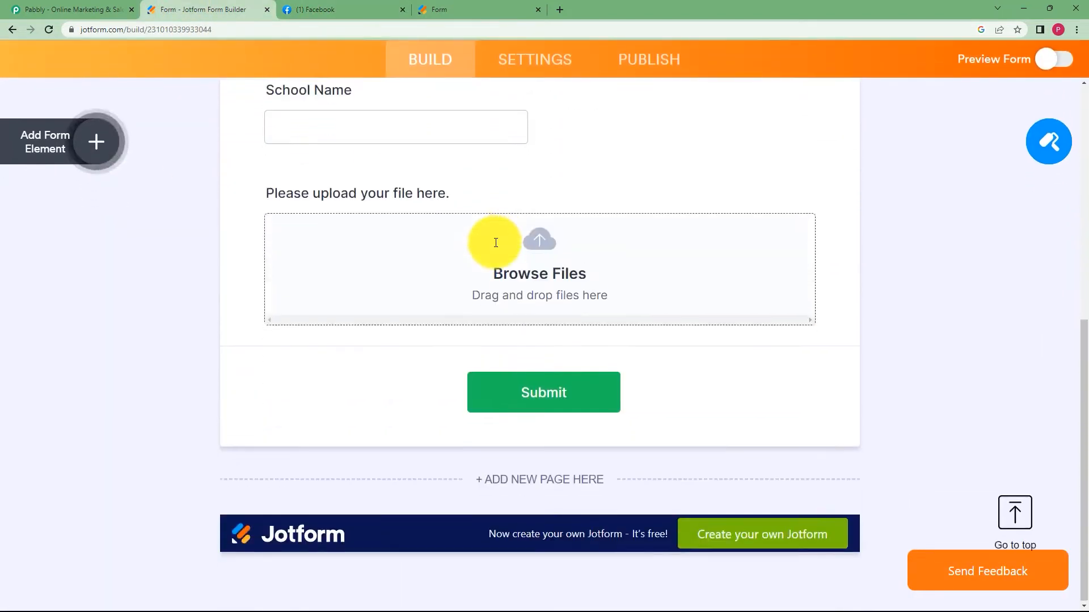
pyautogui.scroll(10, 383, 253)
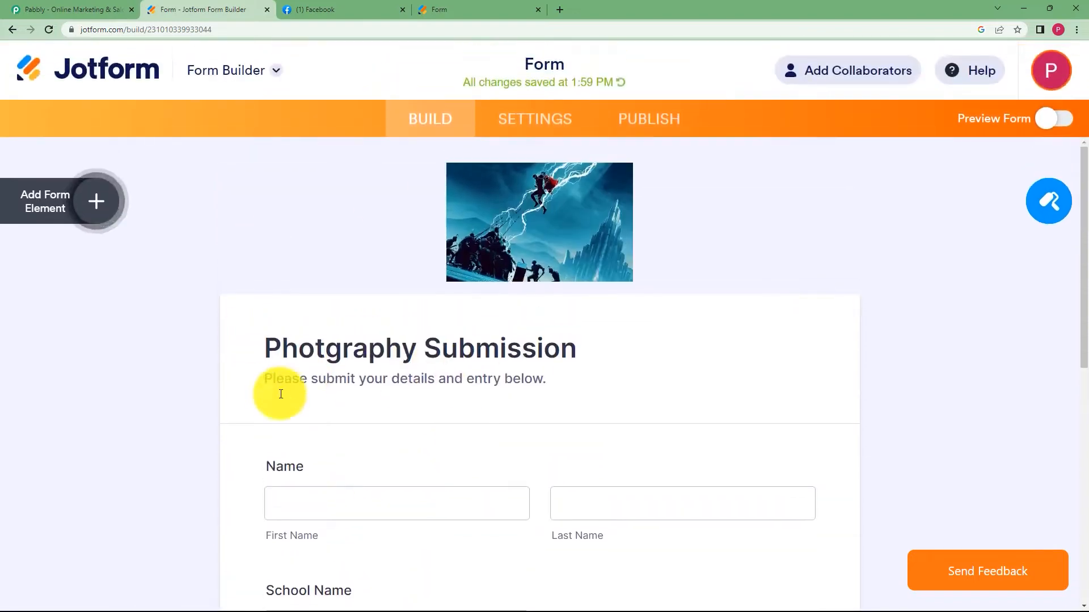
pyautogui.click(471, 6)
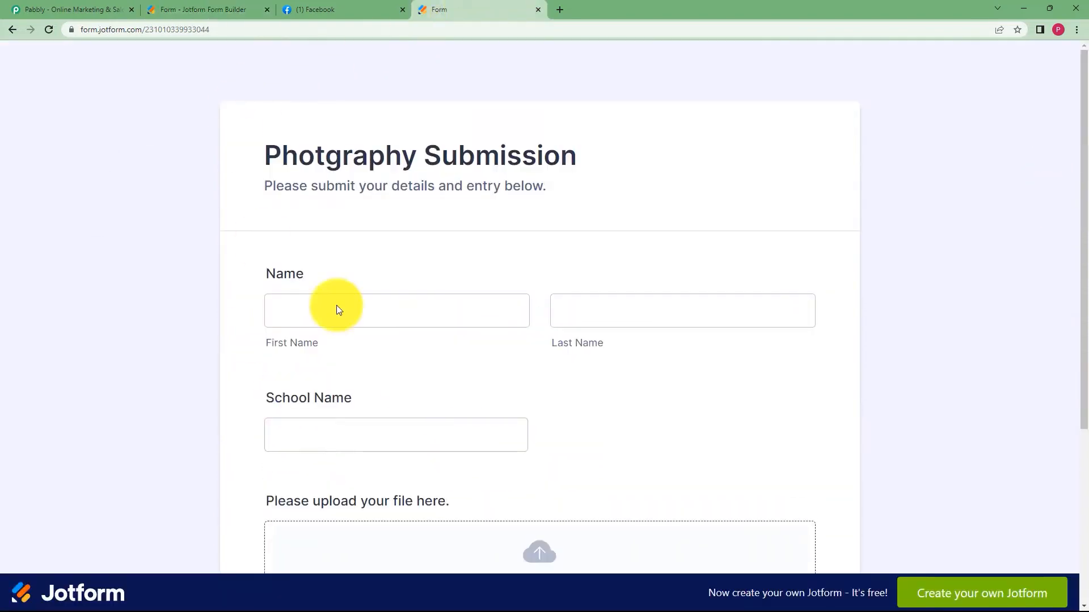
pyautogui.scroll(-3, 164, 267)
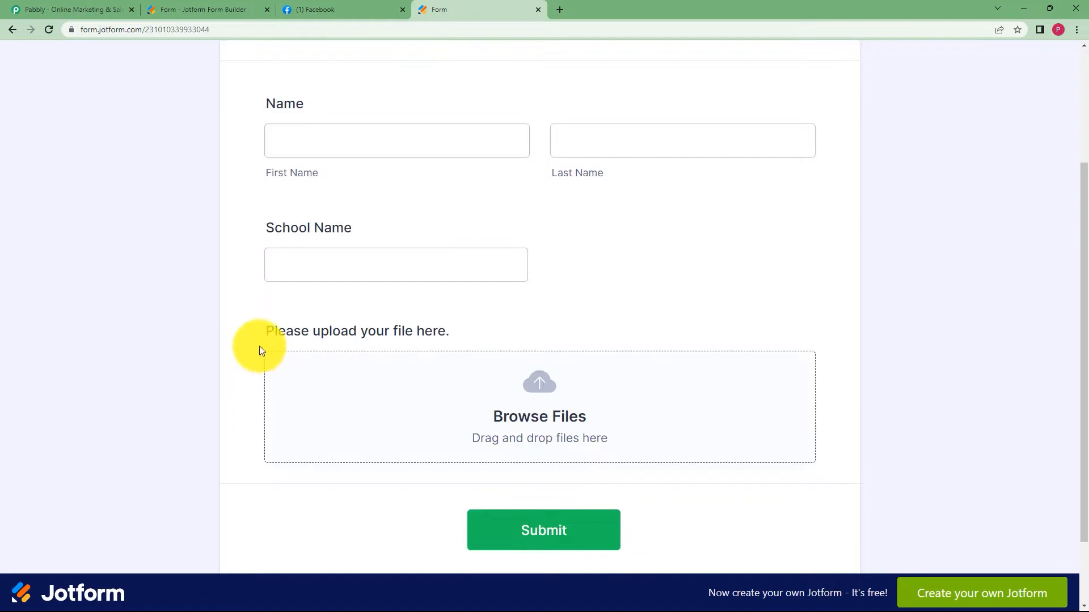
pyautogui.scroll(3, 250, 345)
pyautogui.hotkey('ctrl', '2')
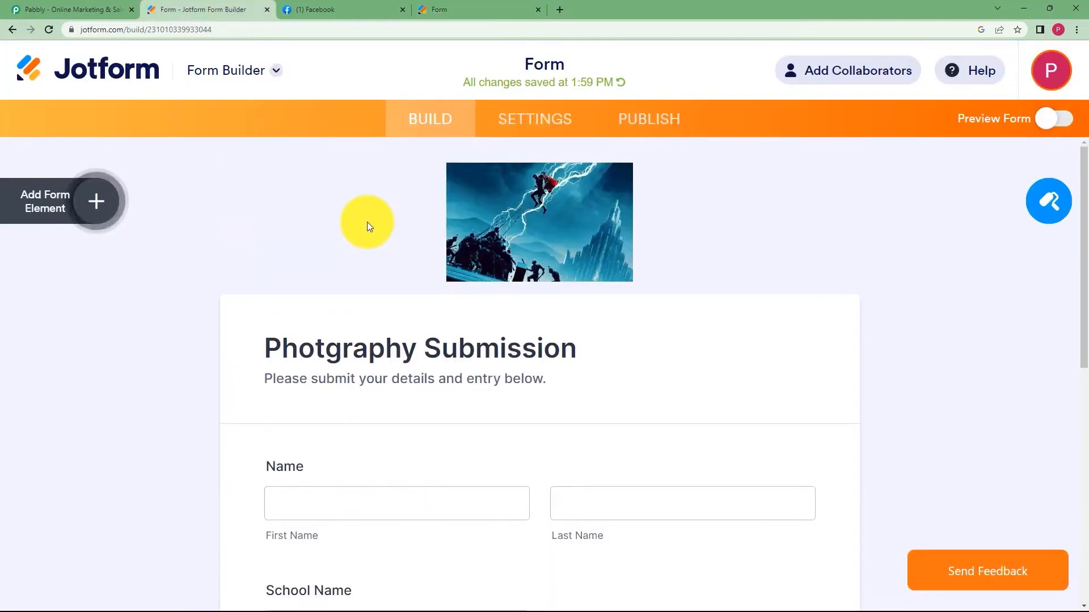
pyautogui.click(339, 24)
pyautogui.click(339, 11)
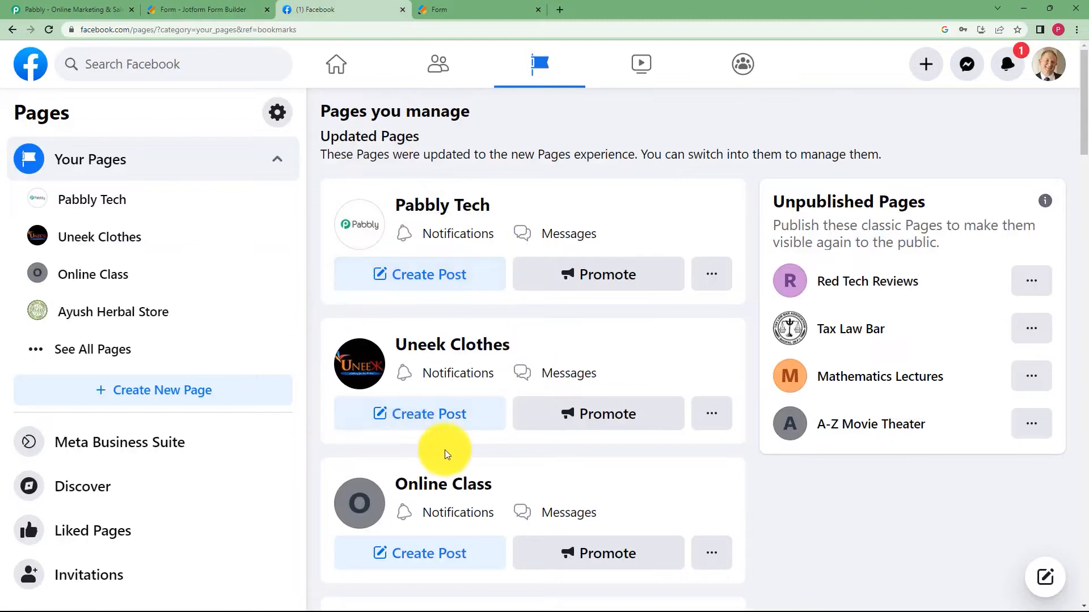
pyautogui.click(91, 9)
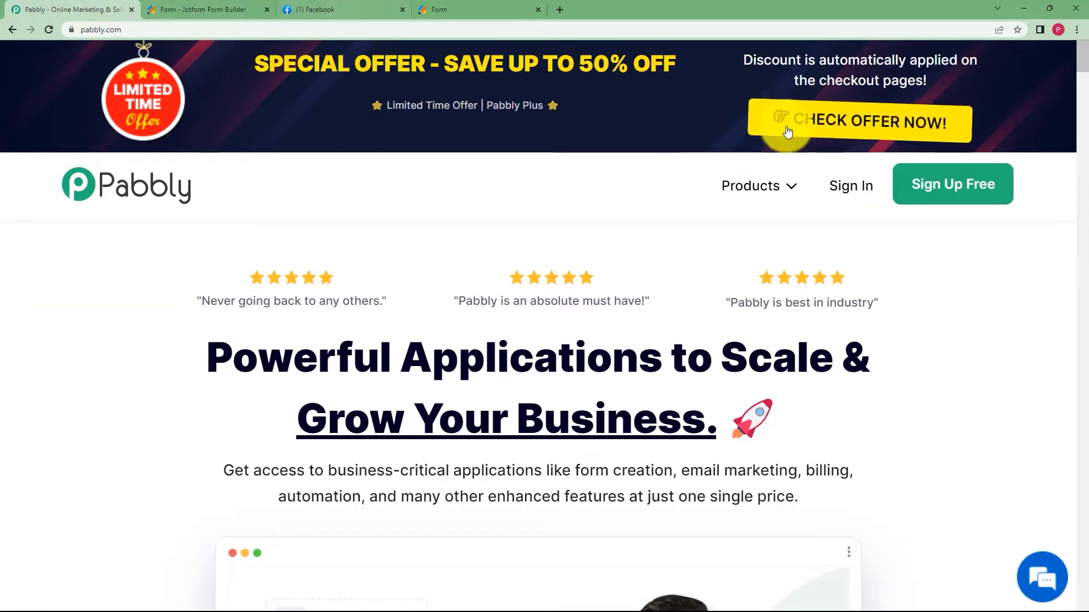
# Sign in to Pabbly with Google and open Pabbly Connect.
pyautogui.click(861, 196)
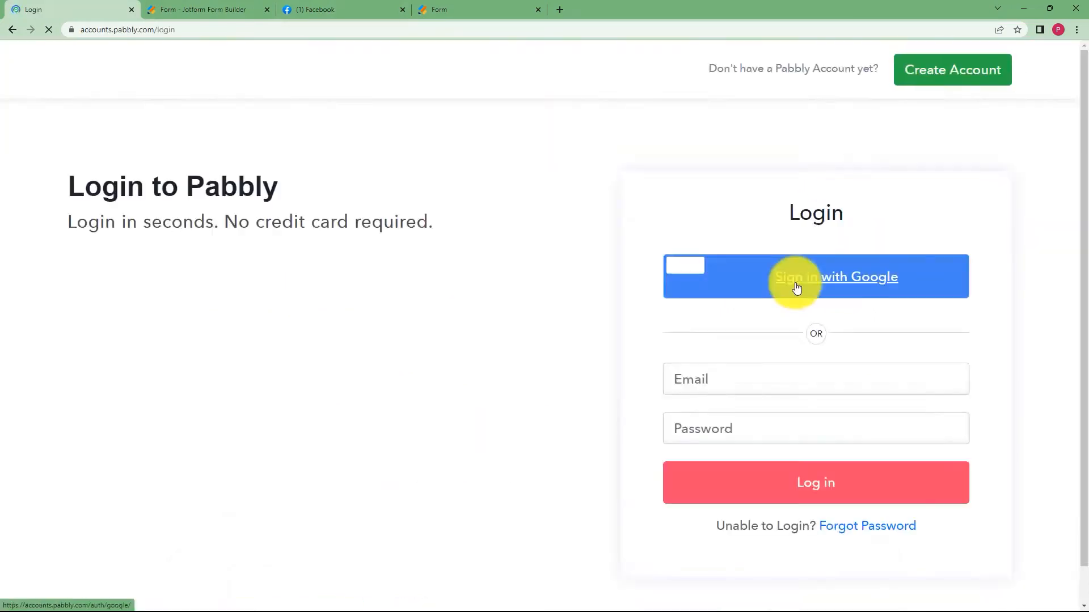
pyautogui.click(792, 278)
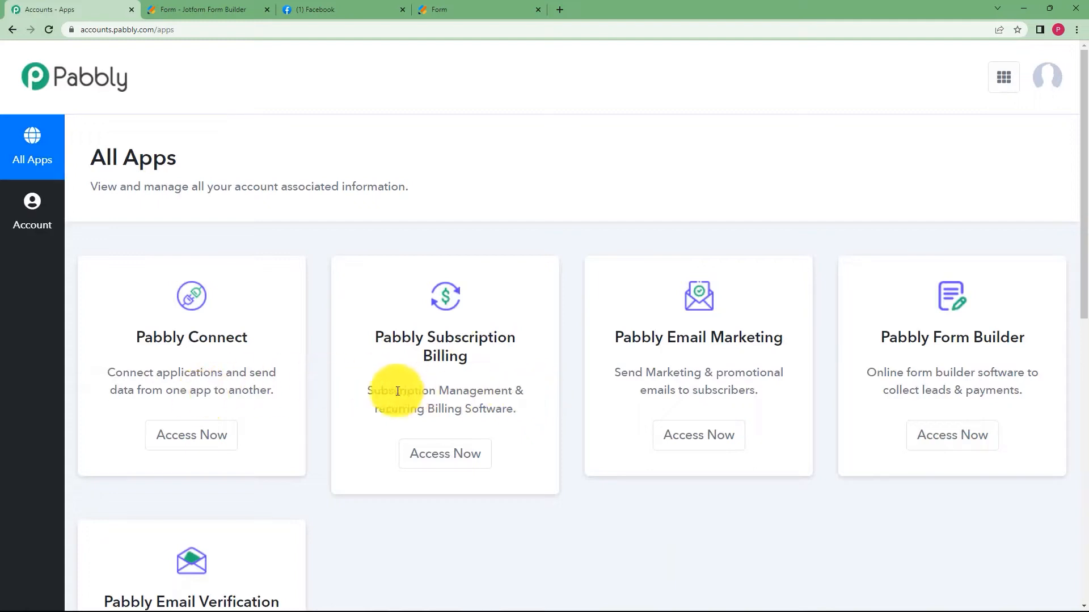
pyautogui.moveTo(132, 341); pyautogui.dragTo(274, 345)
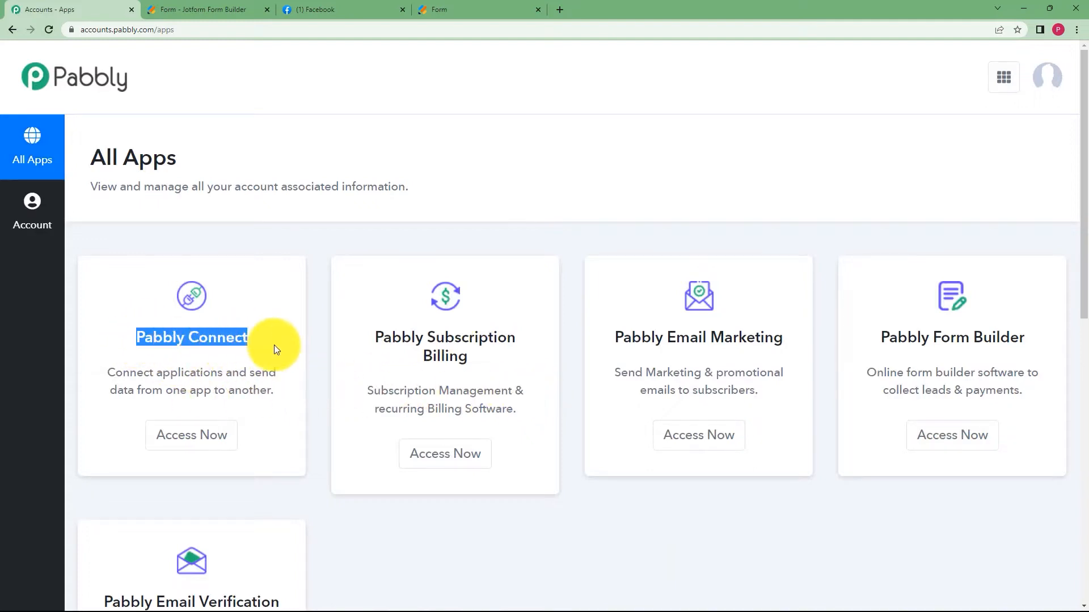
pyautogui.click(216, 437)
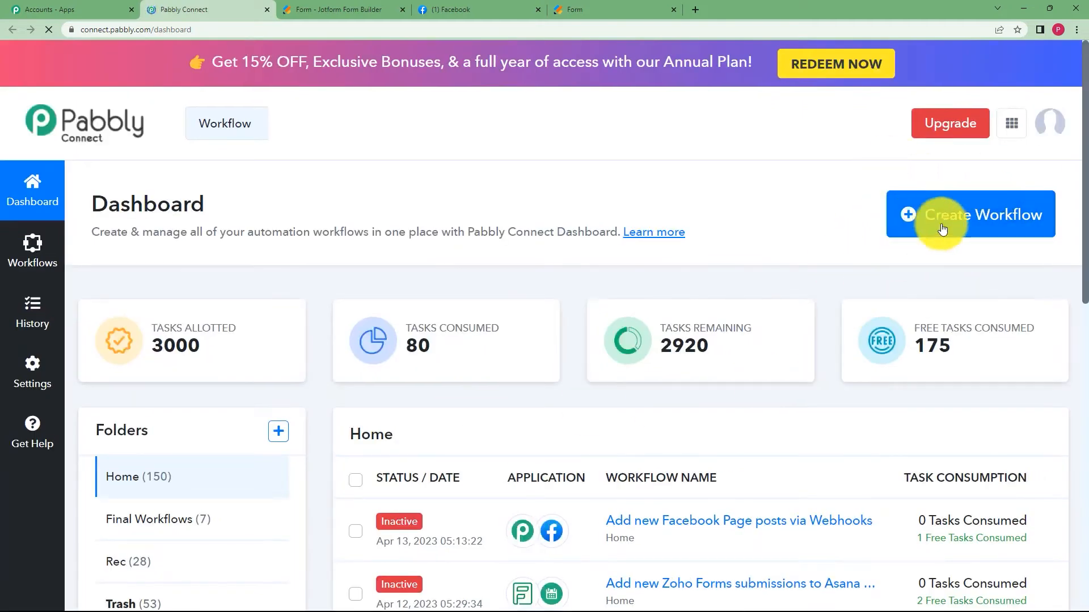
# Create the workflow 'Create Facebook Posts using Jotform Submissions' and view its trigger step.
pyautogui.click(999, 220)
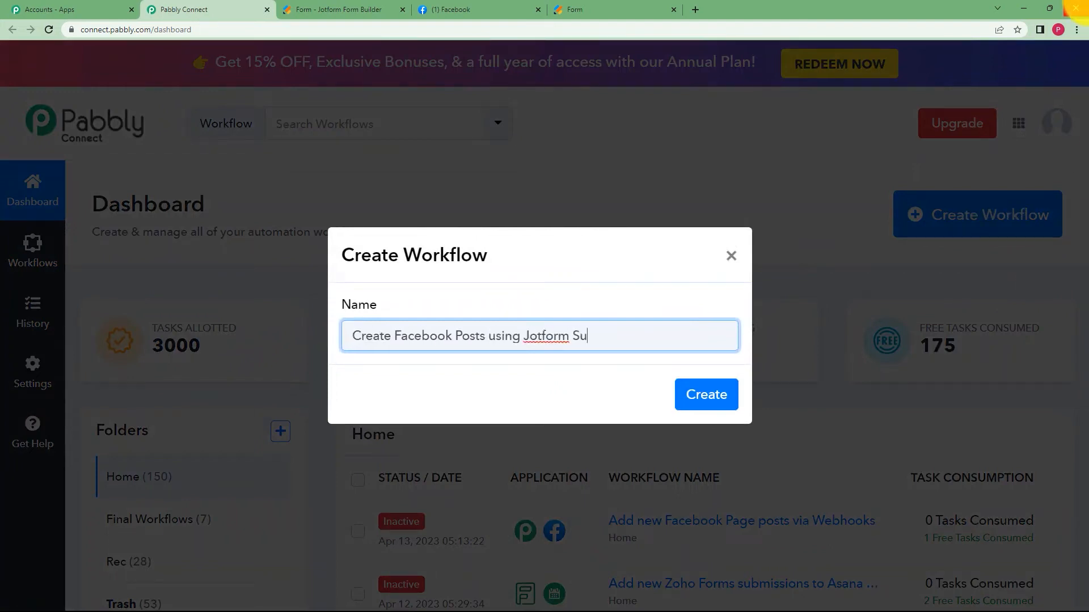
pyautogui.write('ions')
pyautogui.click(703, 392)
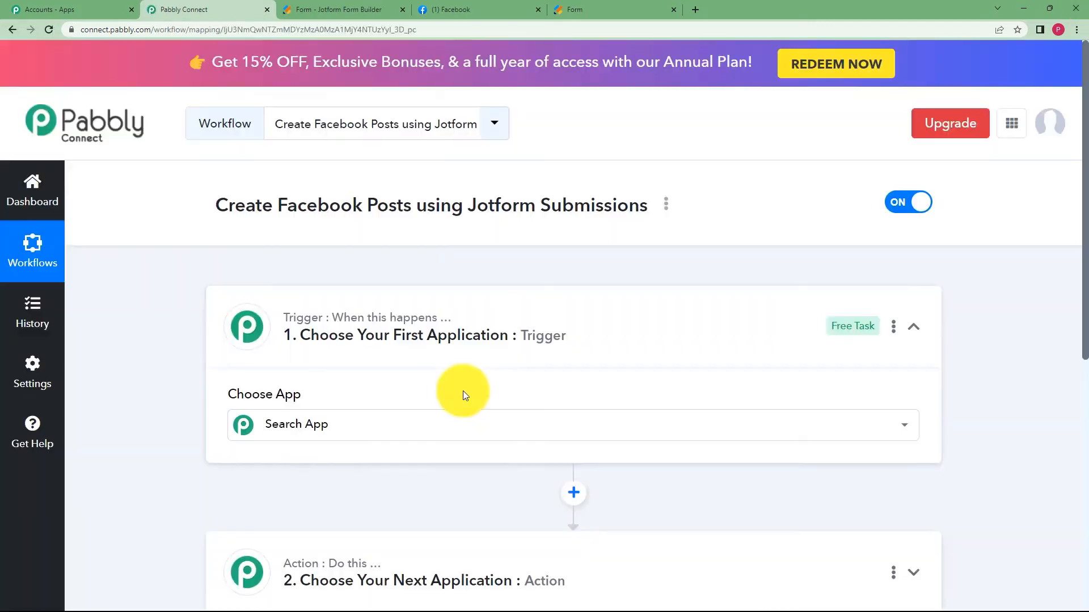
pyautogui.click(445, 404)
pyautogui.click(503, 333)
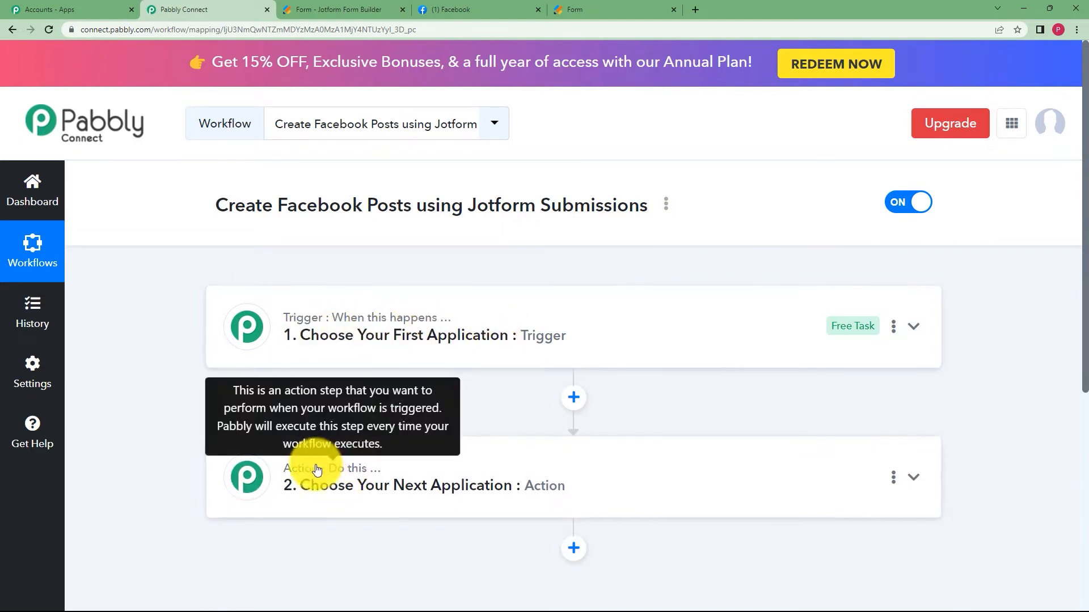
# Set the workflow trigger to JotForm with the New Response event.
pyautogui.click(316, 334)
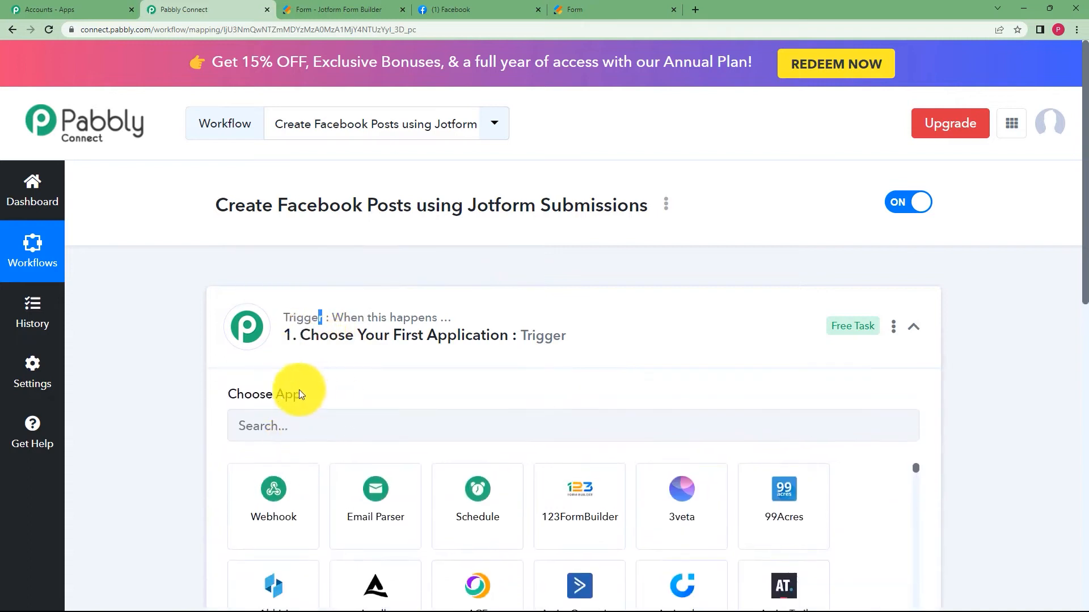
pyautogui.click(301, 420)
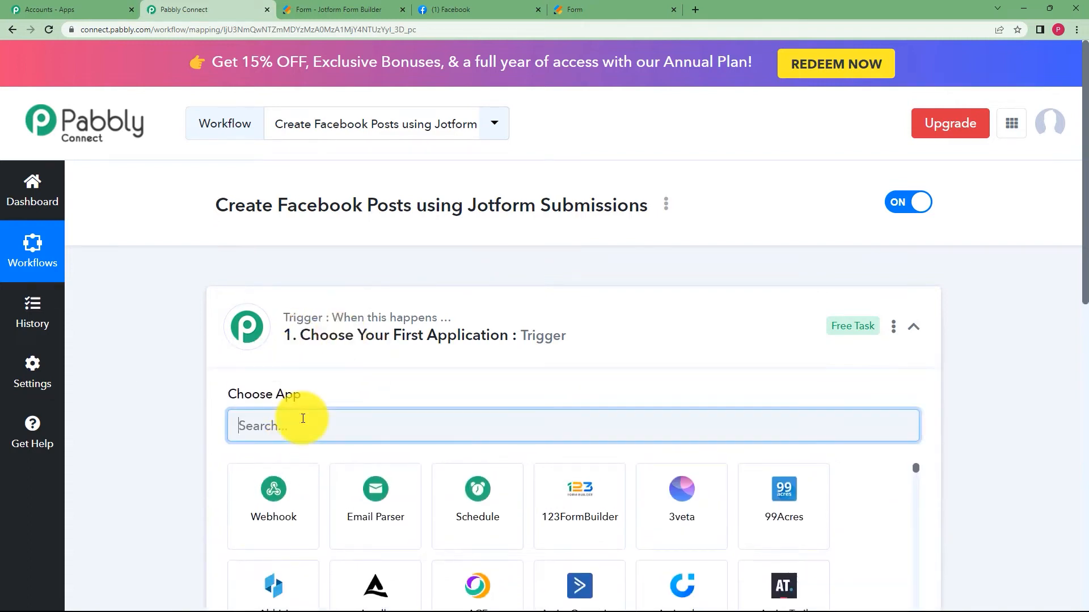
pyautogui.click(304, 334)
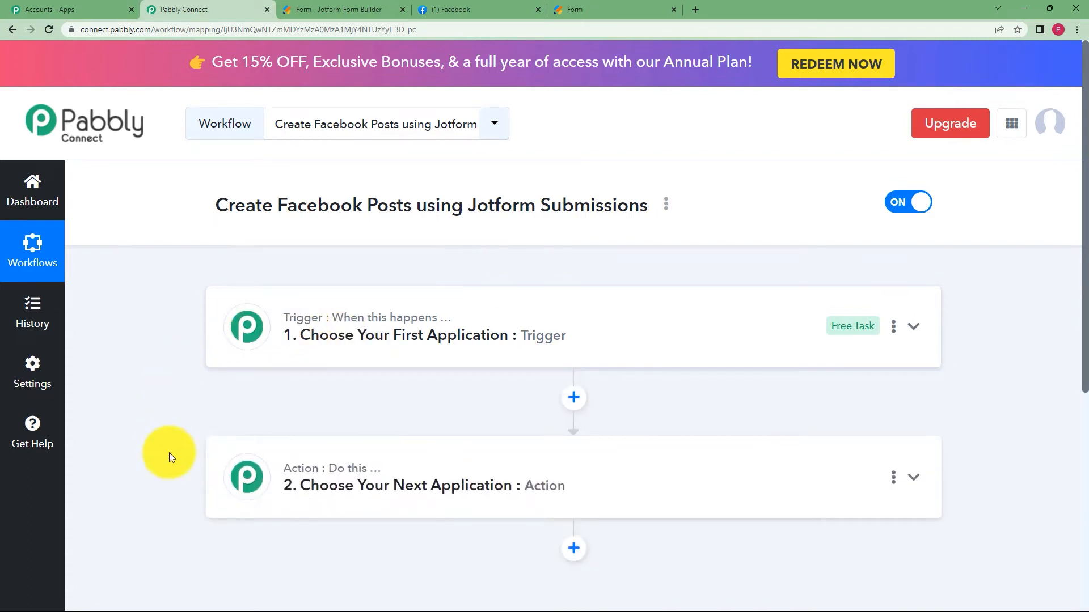
pyautogui.moveTo(310, 480)
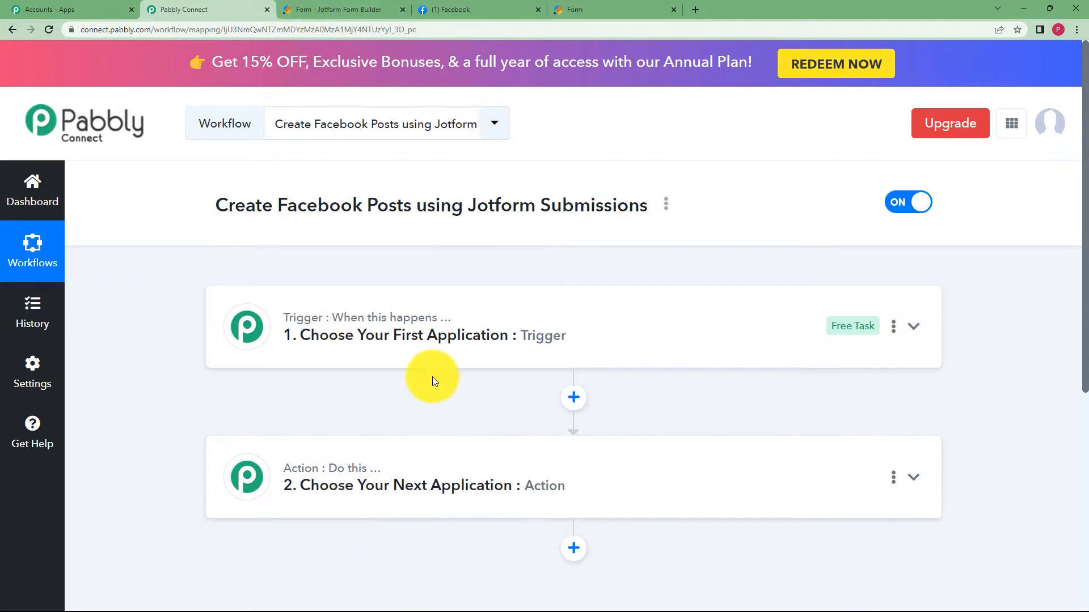
pyautogui.click(439, 339)
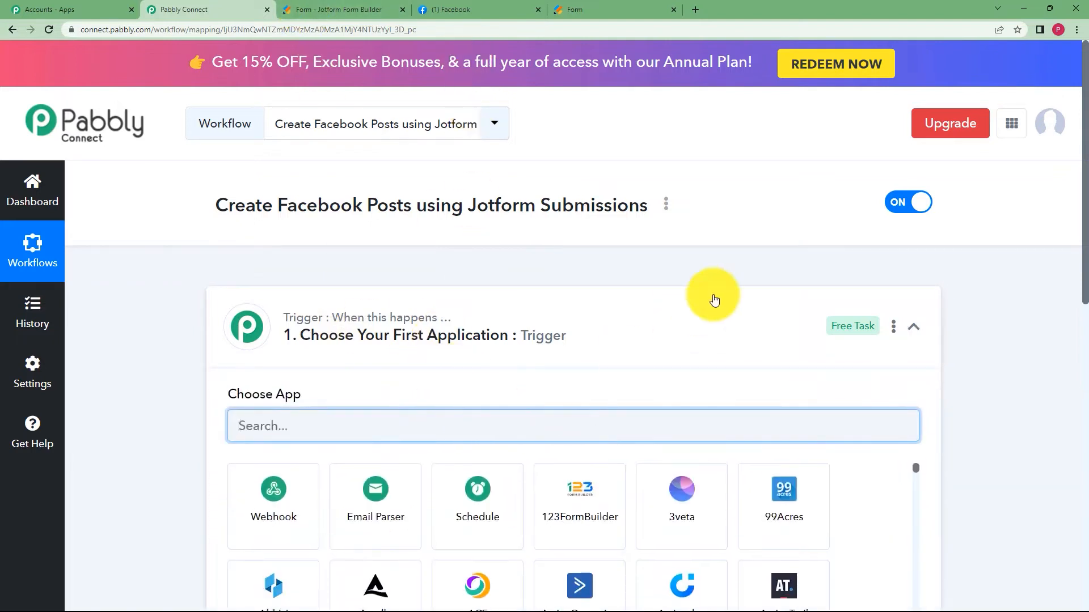
pyautogui.write('jotf')
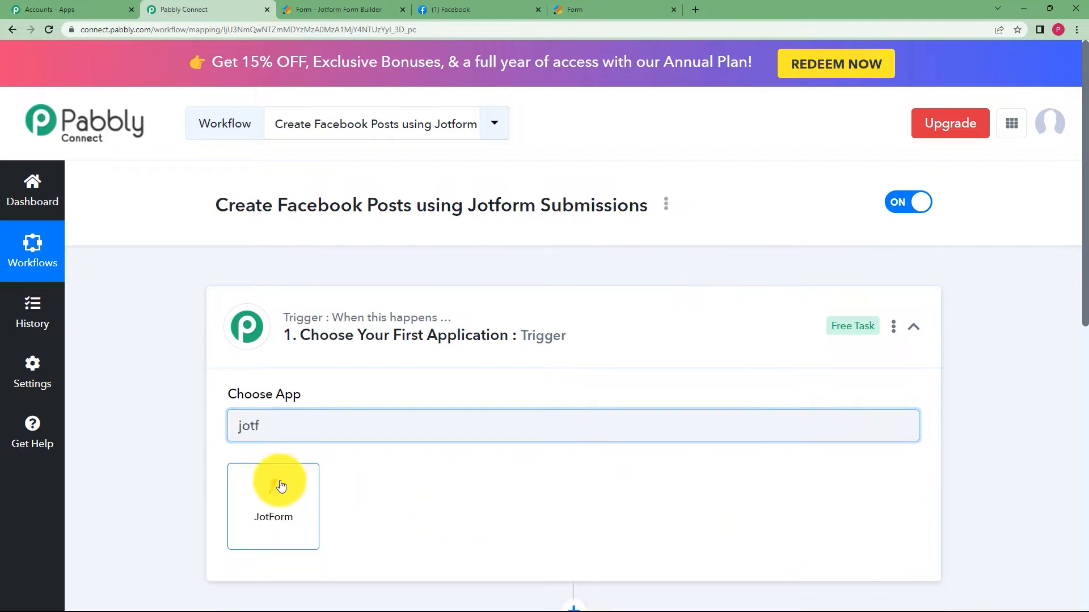
pyautogui.click(276, 483)
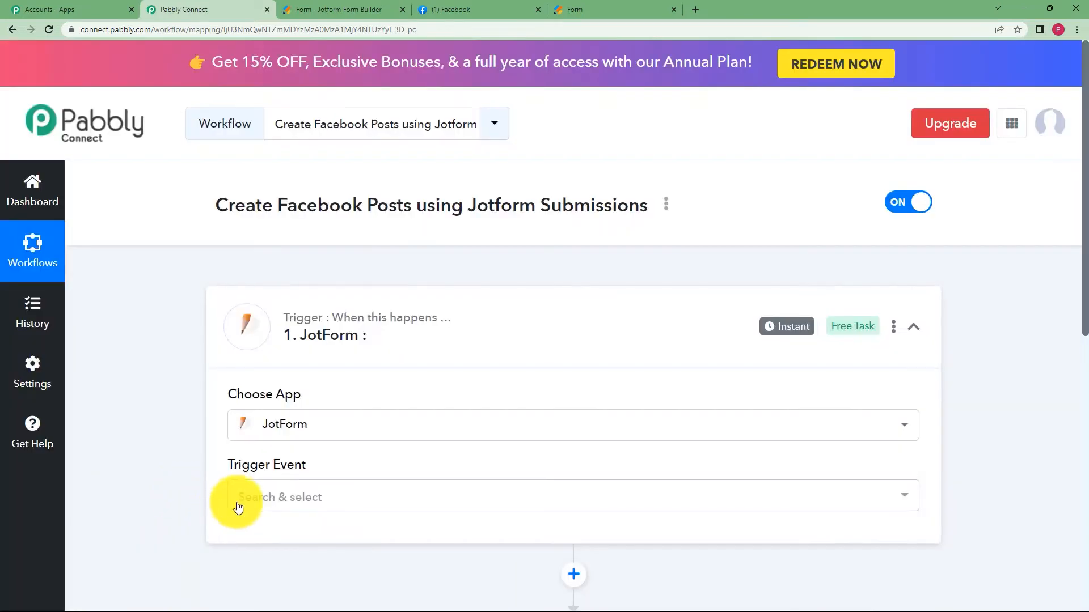
pyautogui.click(237, 499)
pyautogui.click(289, 437)
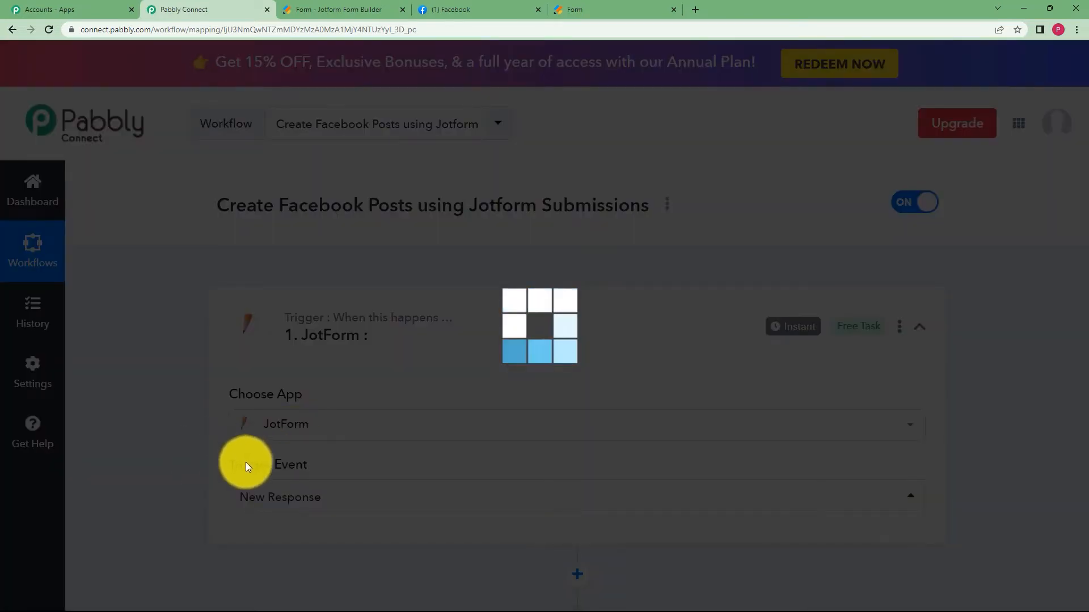
# Highlight the trigger's Webhook URL, then switch to the Jotform form builder.
pyautogui.scroll(-2, 183, 458)
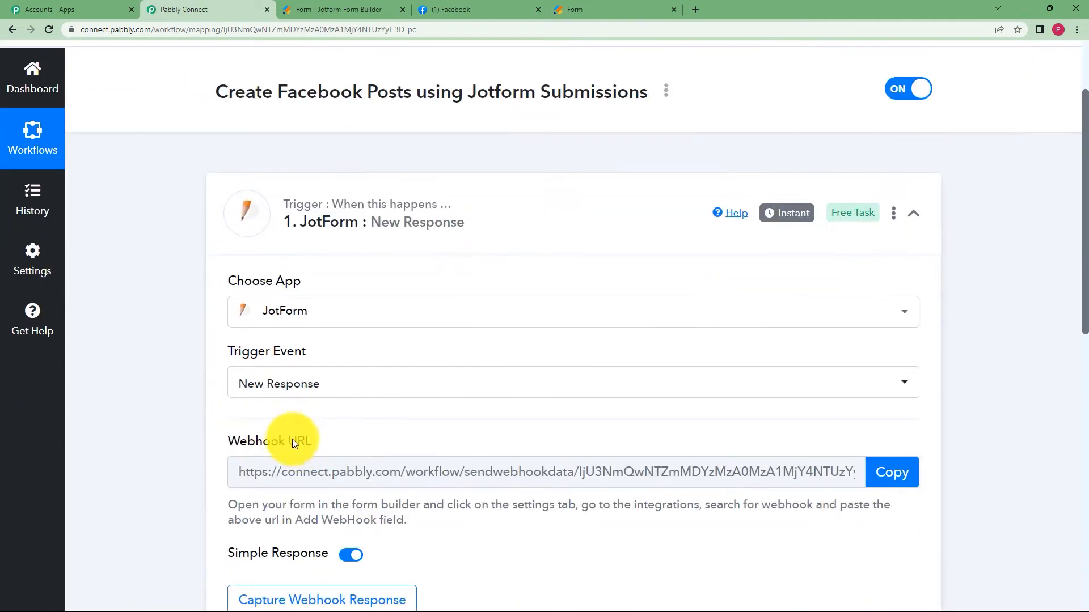
pyautogui.moveTo(316, 441); pyautogui.dragTo(221, 440)
pyautogui.click(211, 437)
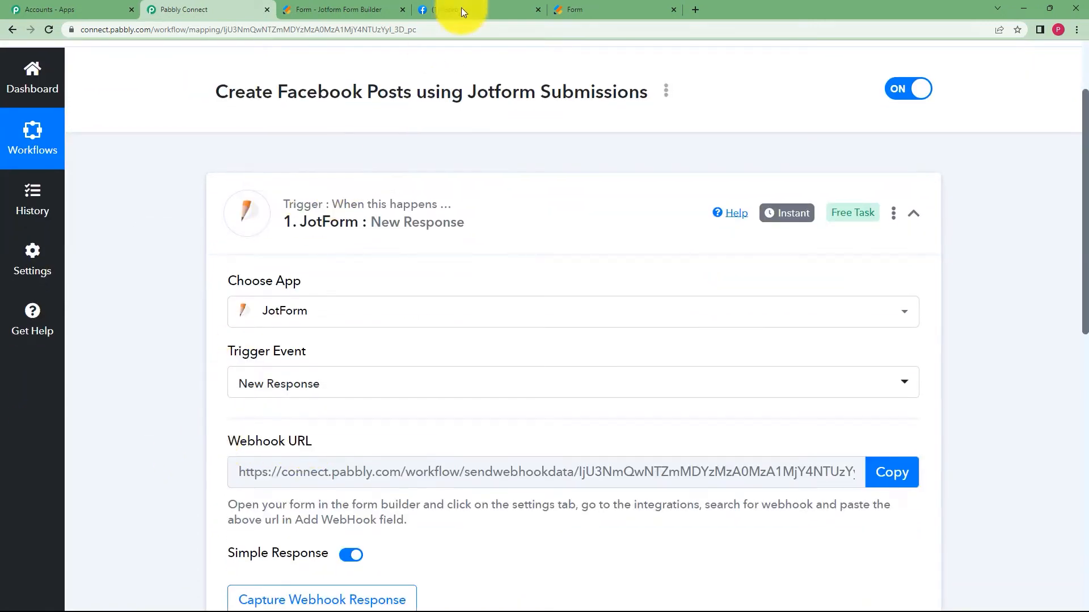
pyautogui.scroll(-3, 244, 374)
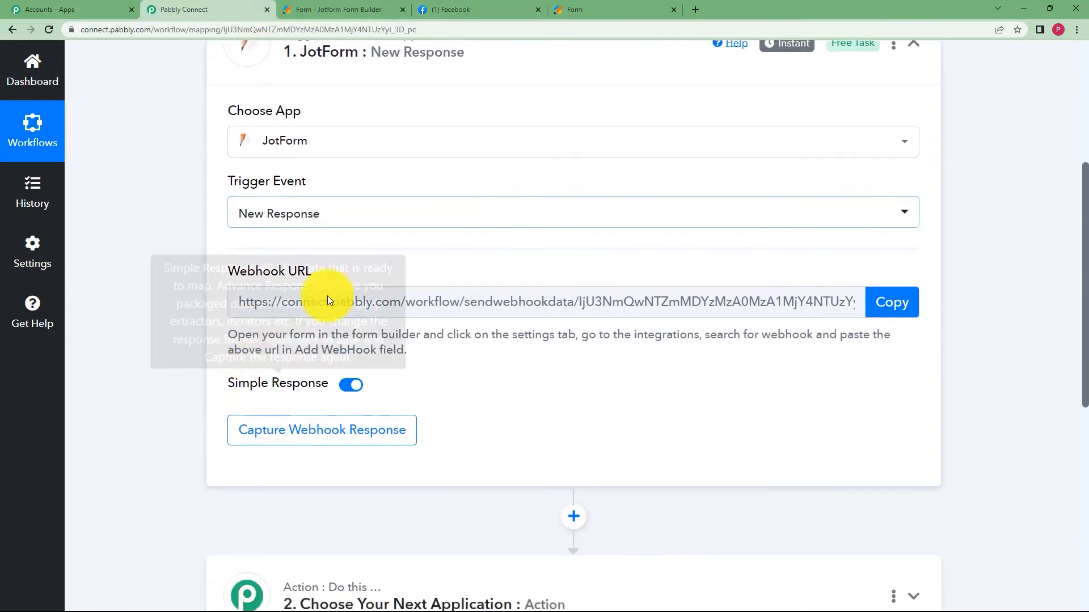
pyautogui.click(352, 7)
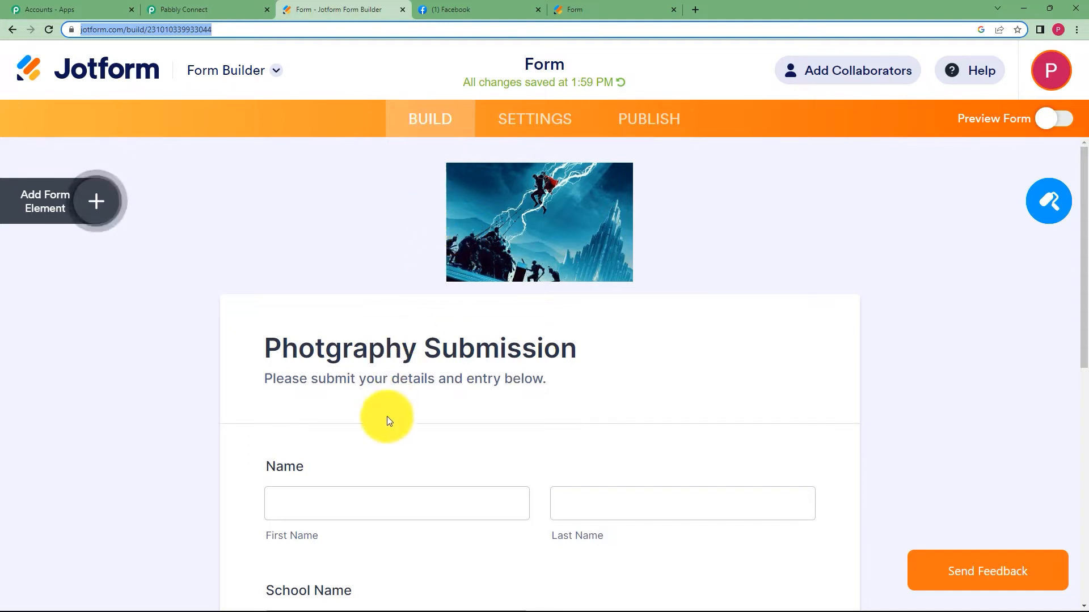
pyautogui.click(505, 118)
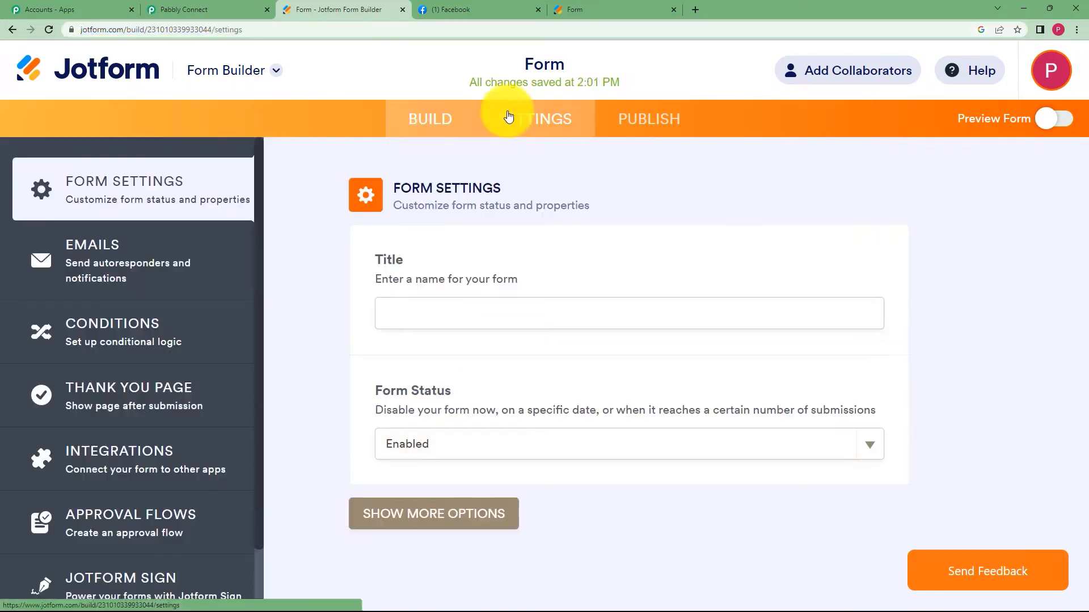
pyautogui.click(127, 451)
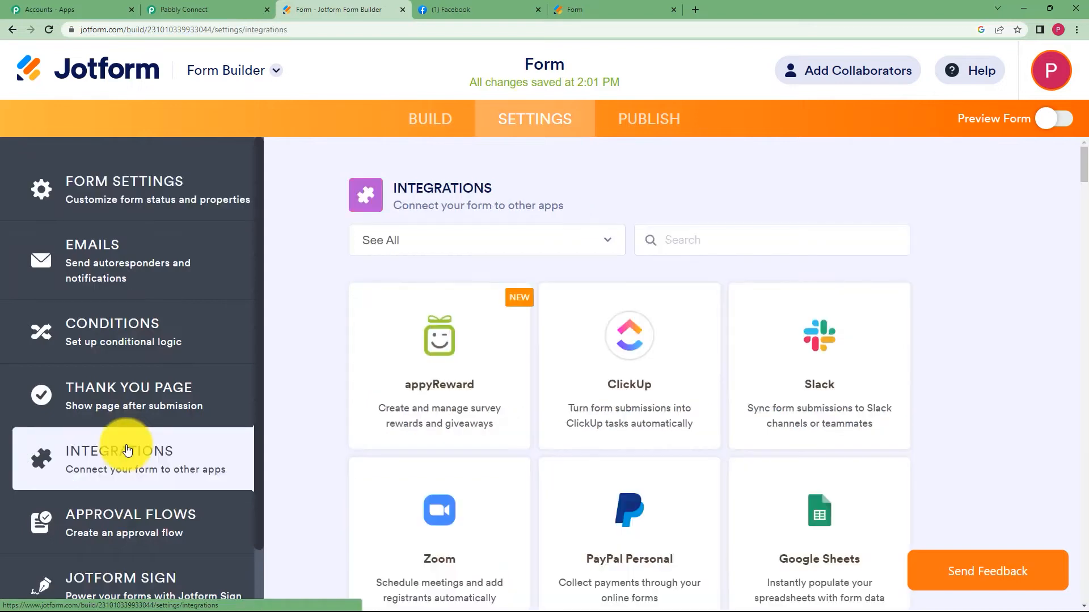
pyautogui.click(786, 250)
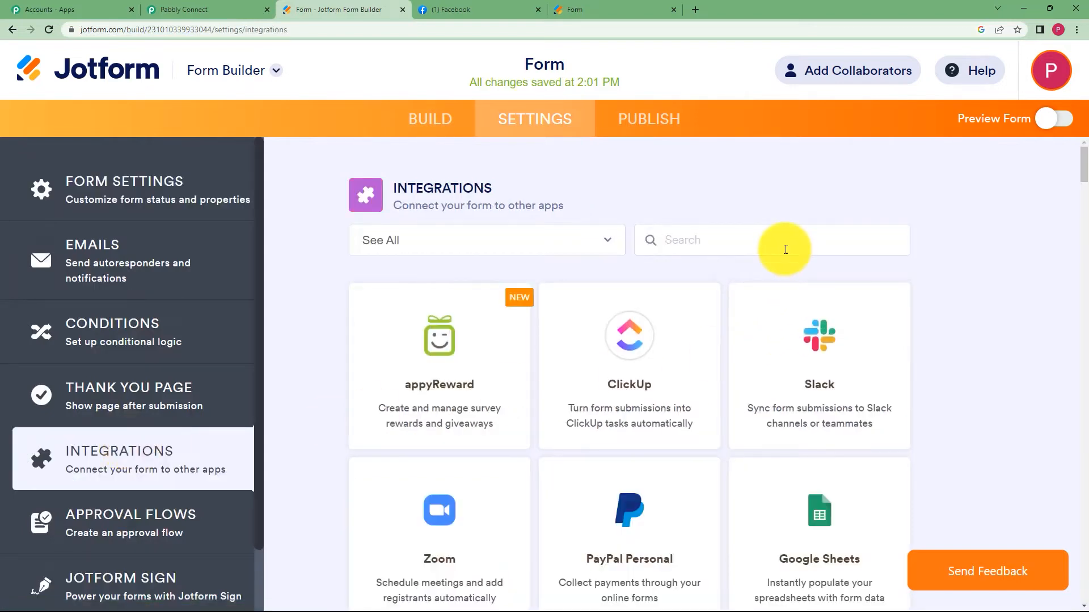
pyautogui.write('webh')
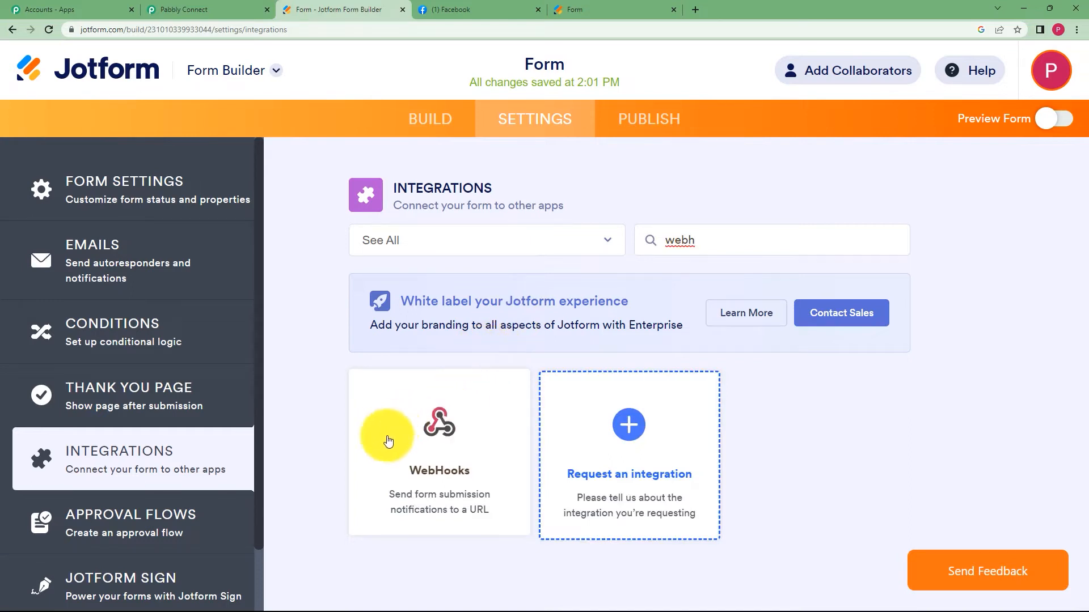
pyautogui.click(439, 416)
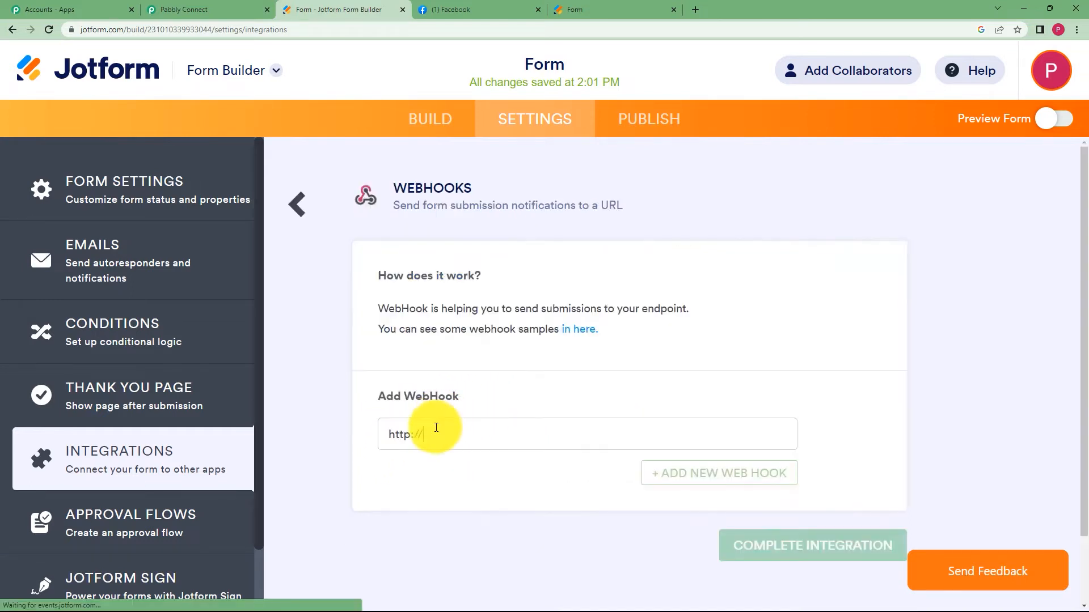
pyautogui.moveTo(436, 427); pyautogui.dragTo(362, 433)
pyautogui.press('BackSpace')
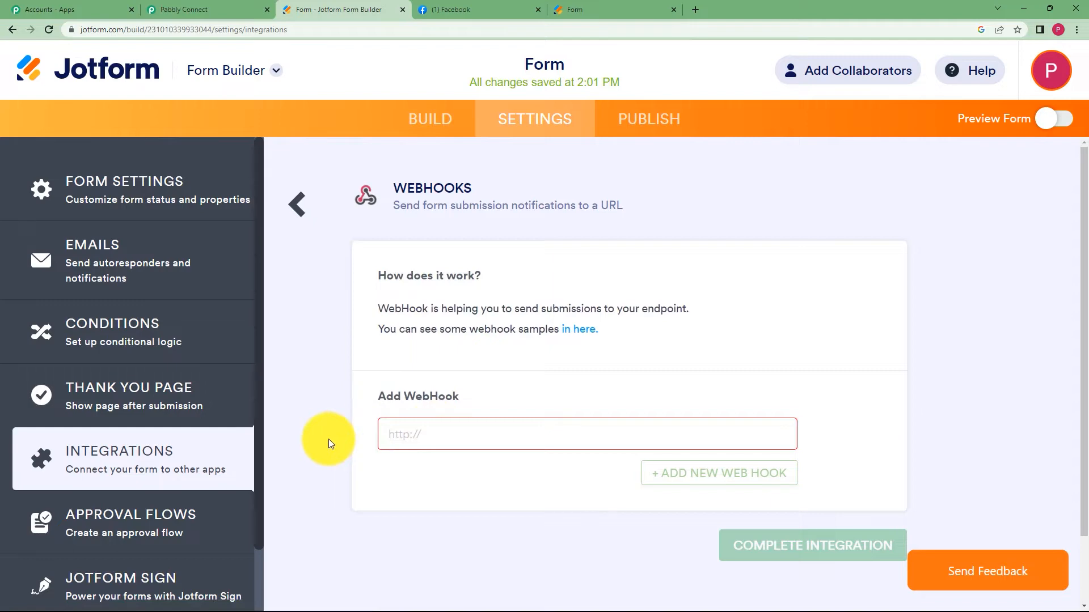
# Paste Pabbly's webhook URL into WebHooks, complete the integration, and open the live form.
pyautogui.click(198, 9)
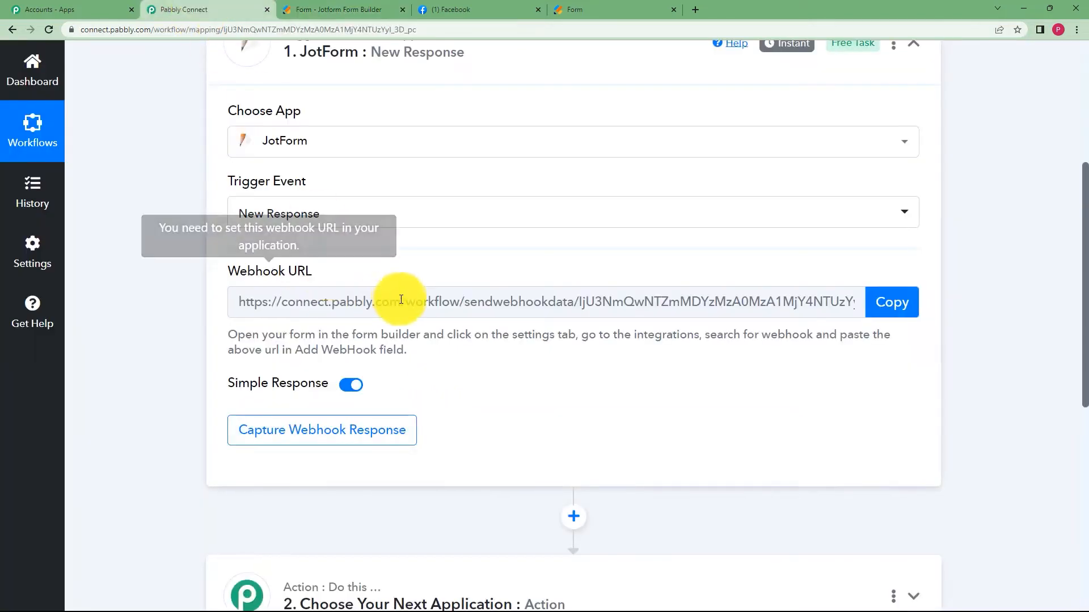
pyautogui.click(893, 301)
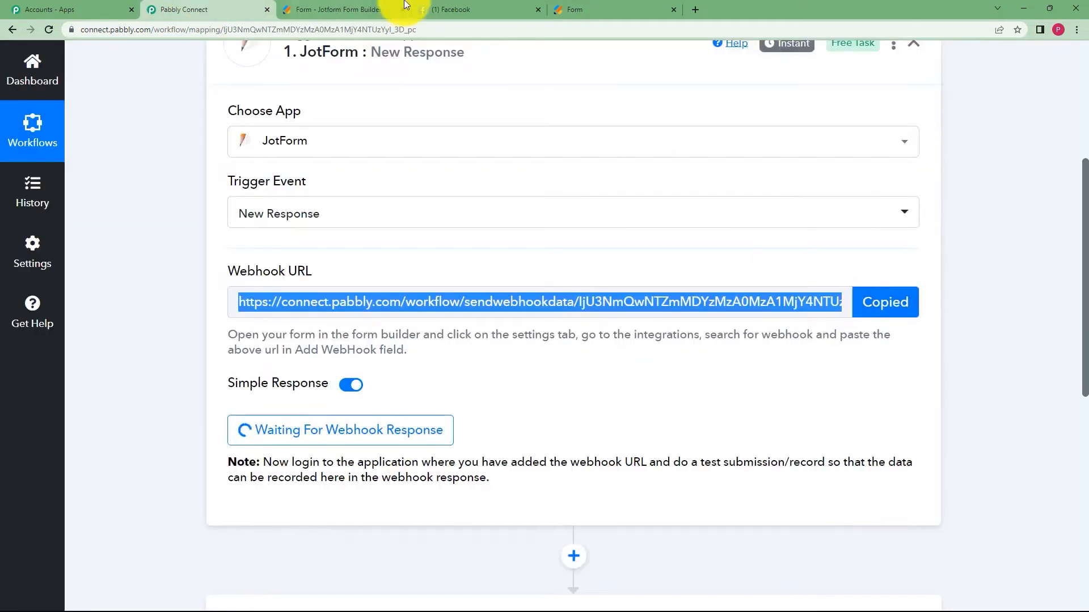
pyautogui.click(359, 9)
pyautogui.click(456, 435)
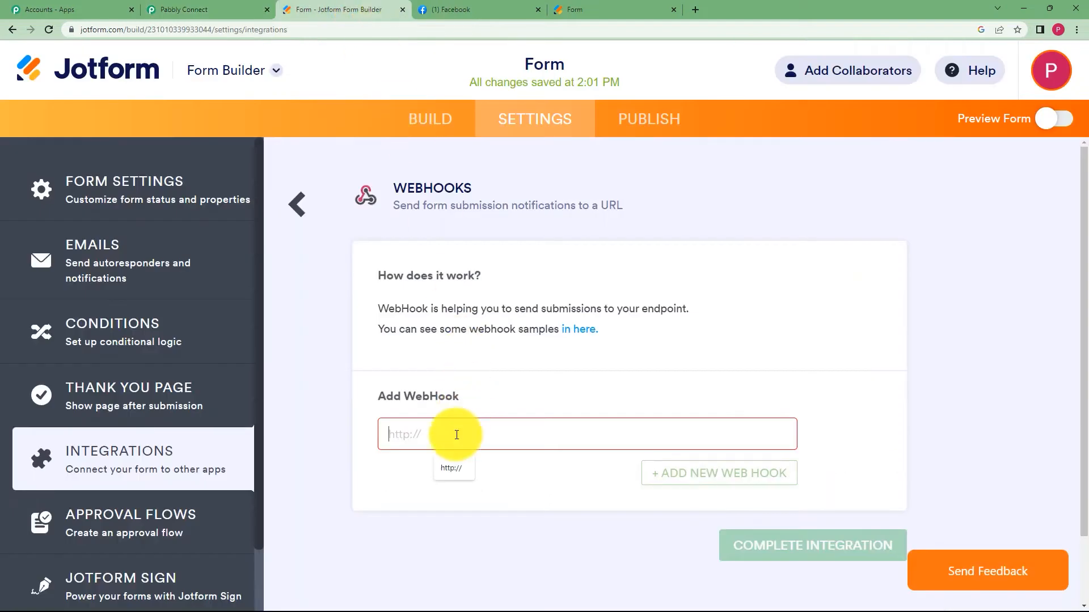
pyautogui.hotkey('ctrl', 'v')
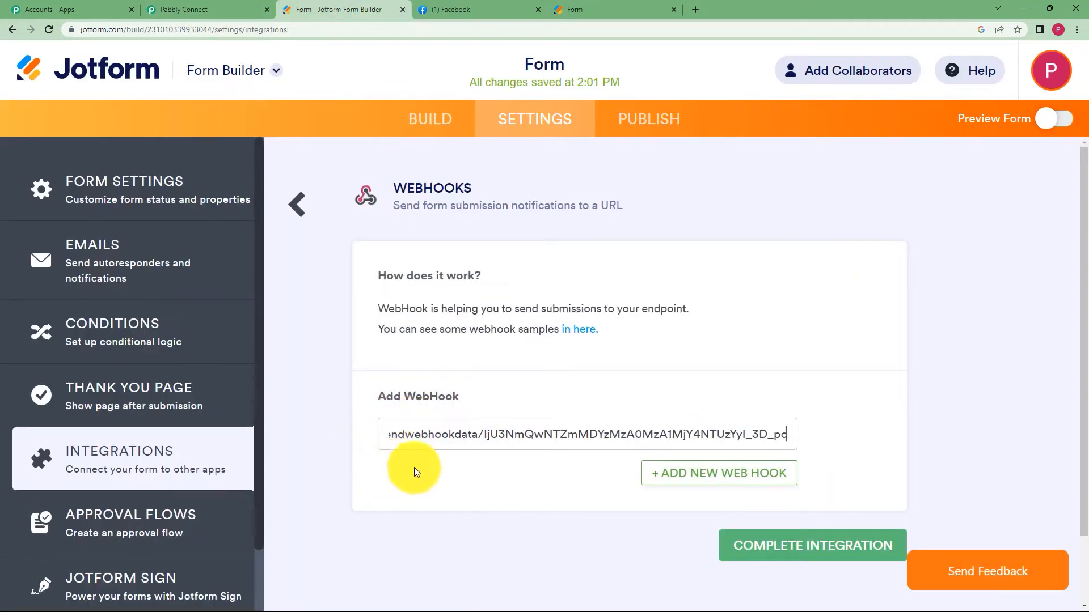
pyautogui.click(760, 545)
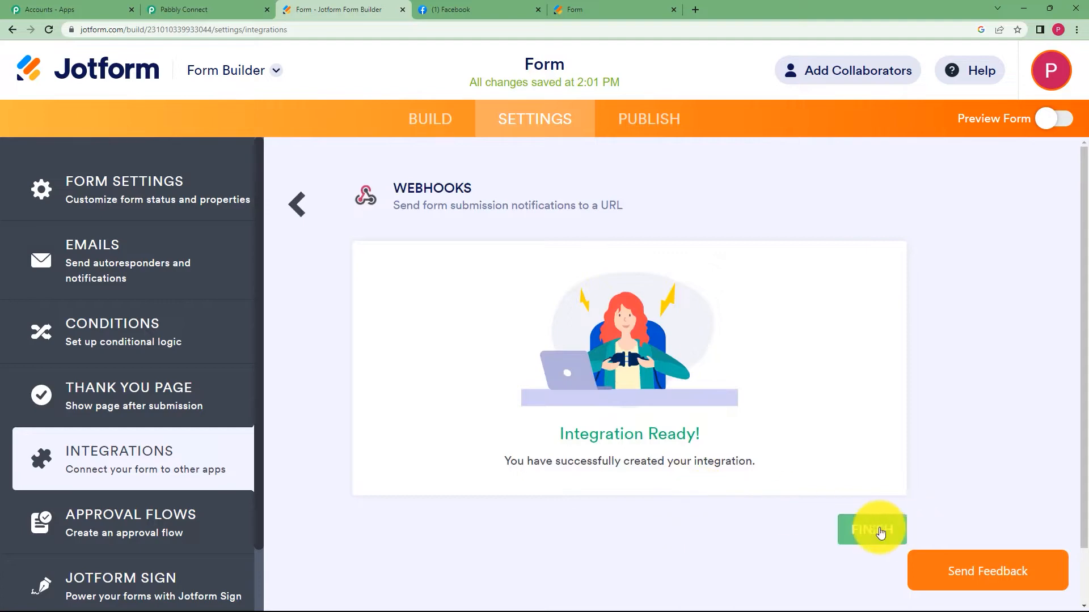
pyautogui.click(880, 533)
pyautogui.click(230, 10)
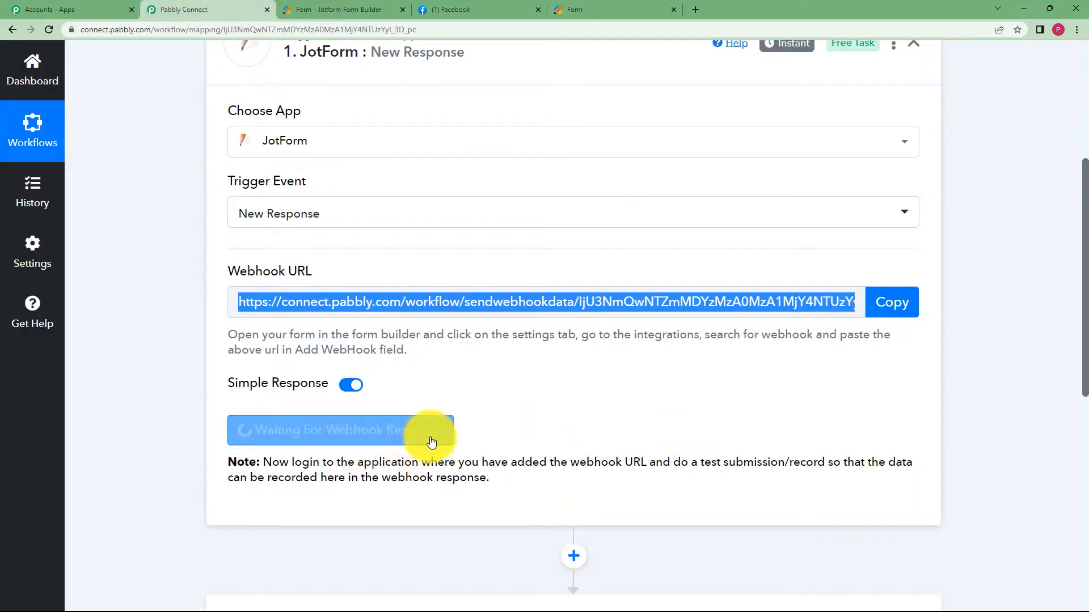
pyautogui.click(573, 7)
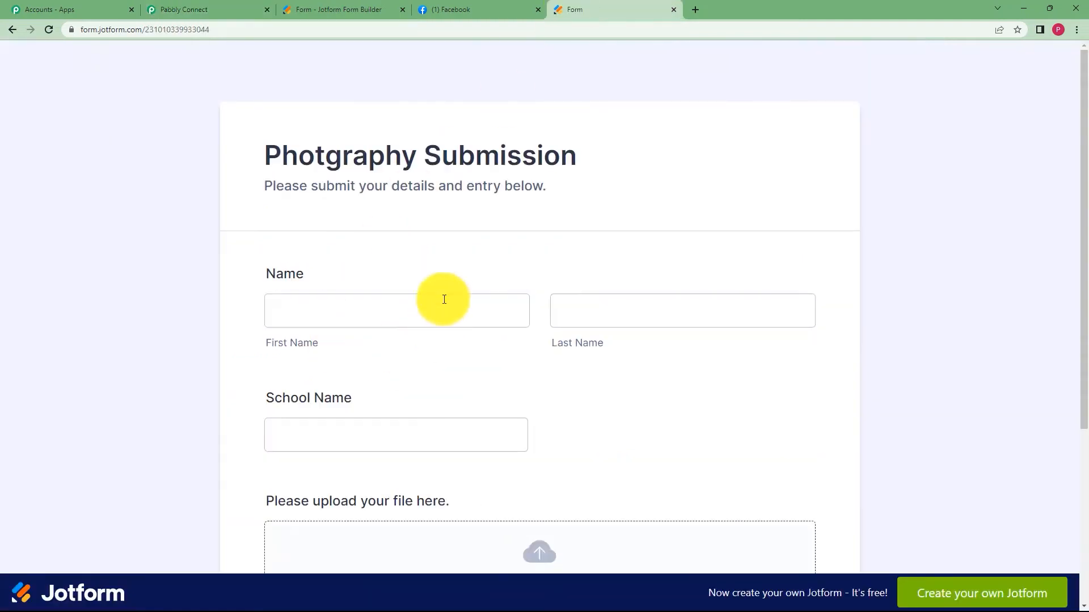
# Enter first name Demo, last name User and school KVS on the form.
pyautogui.click(333, 436)
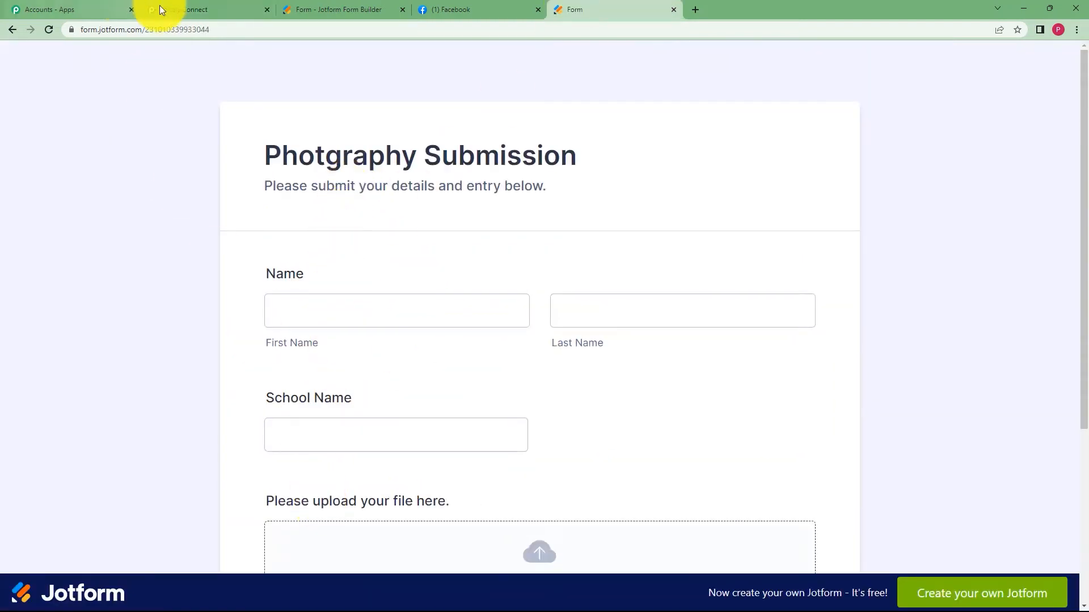
pyautogui.click(165, 7)
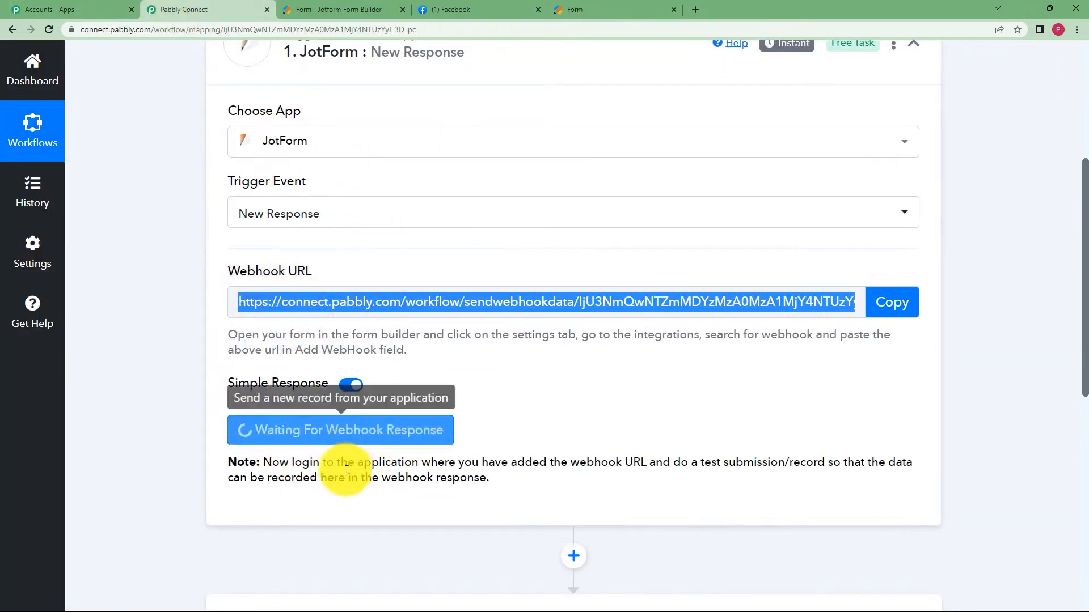
pyautogui.click(624, 8)
pyautogui.click(438, 300)
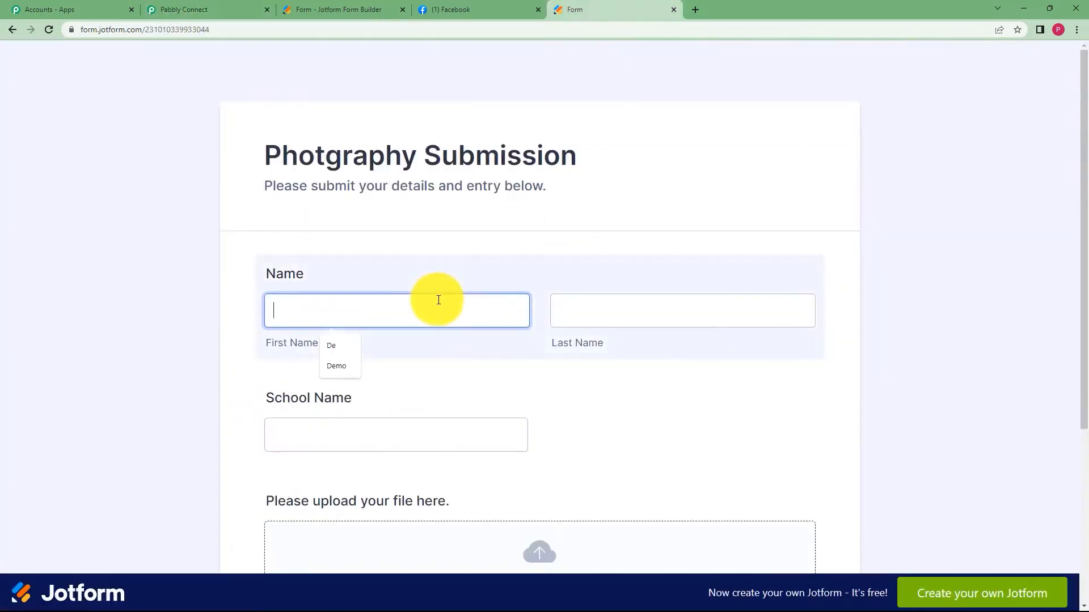
pyautogui.write('Demo')
pyautogui.click(611, 304)
pyautogui.write('User')
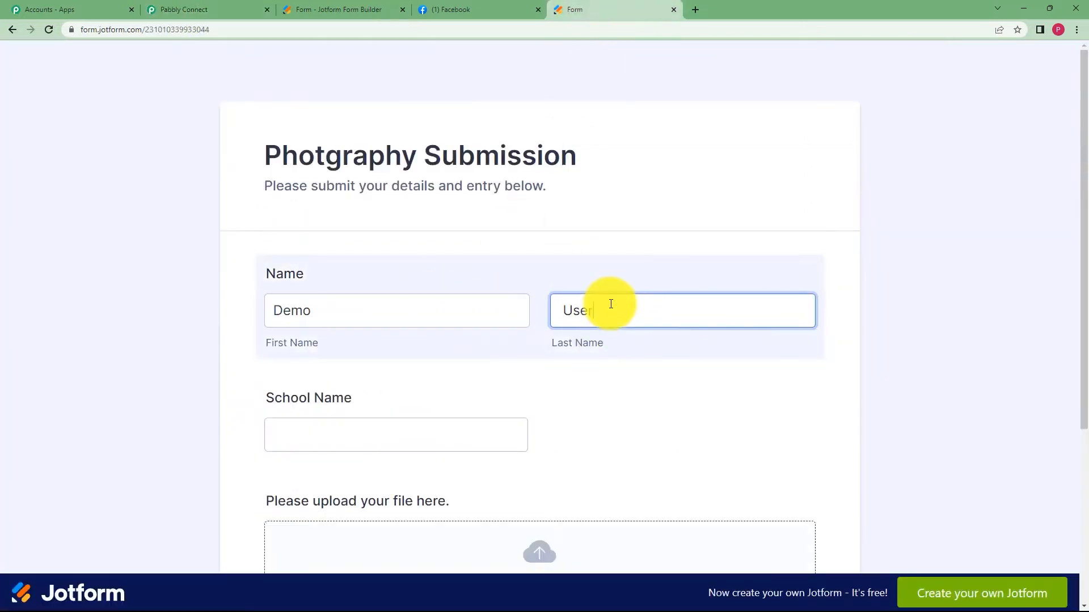
pyautogui.click(460, 431)
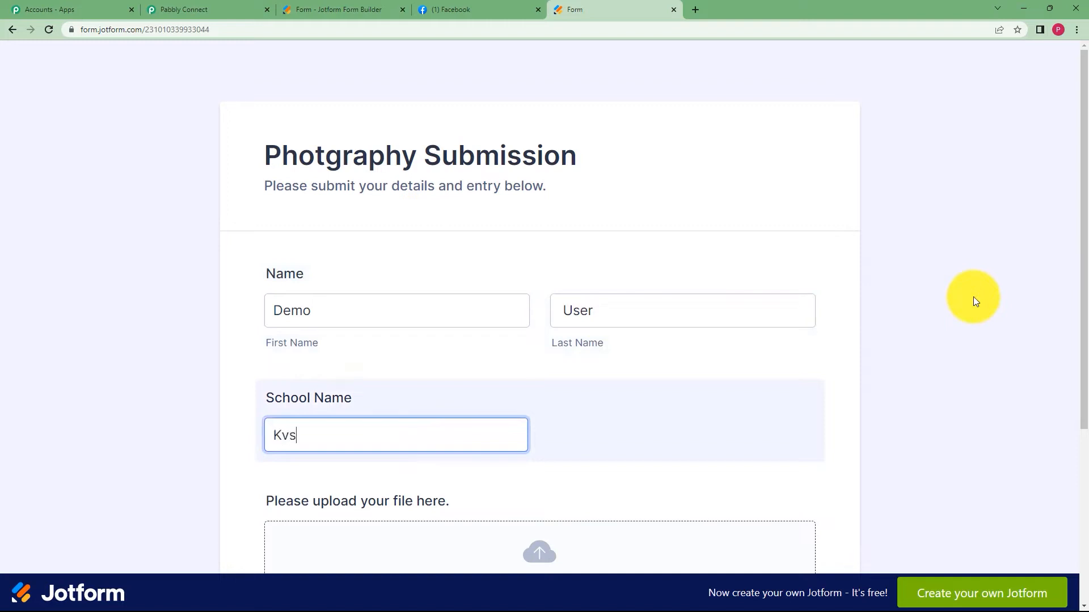
pyautogui.scroll(-3, 620, 370)
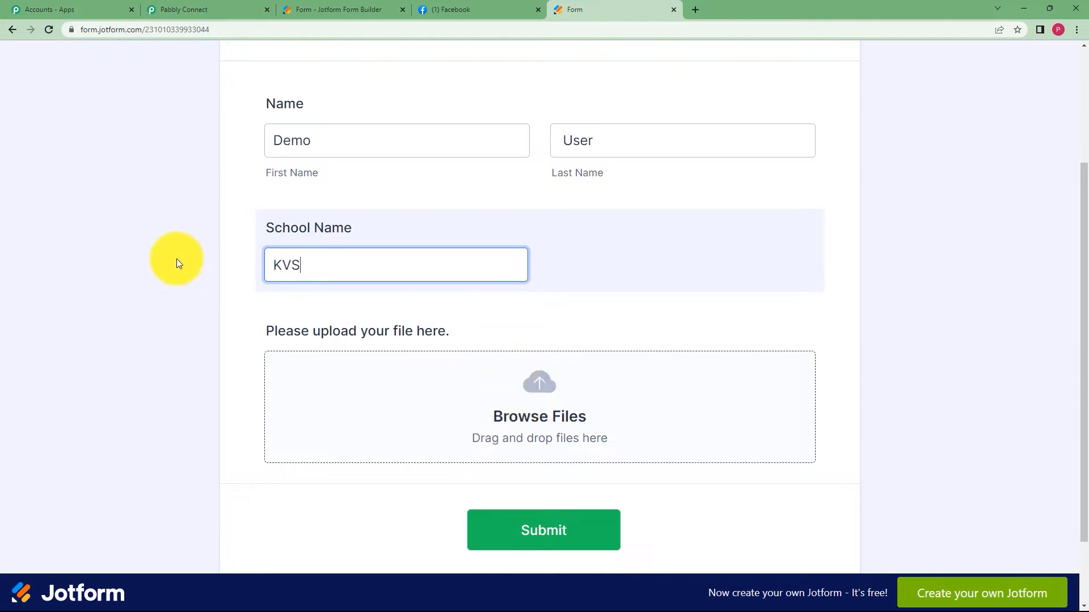
pyautogui.scroll(3, 367, 256)
pyautogui.scroll(-5, 500, 270)
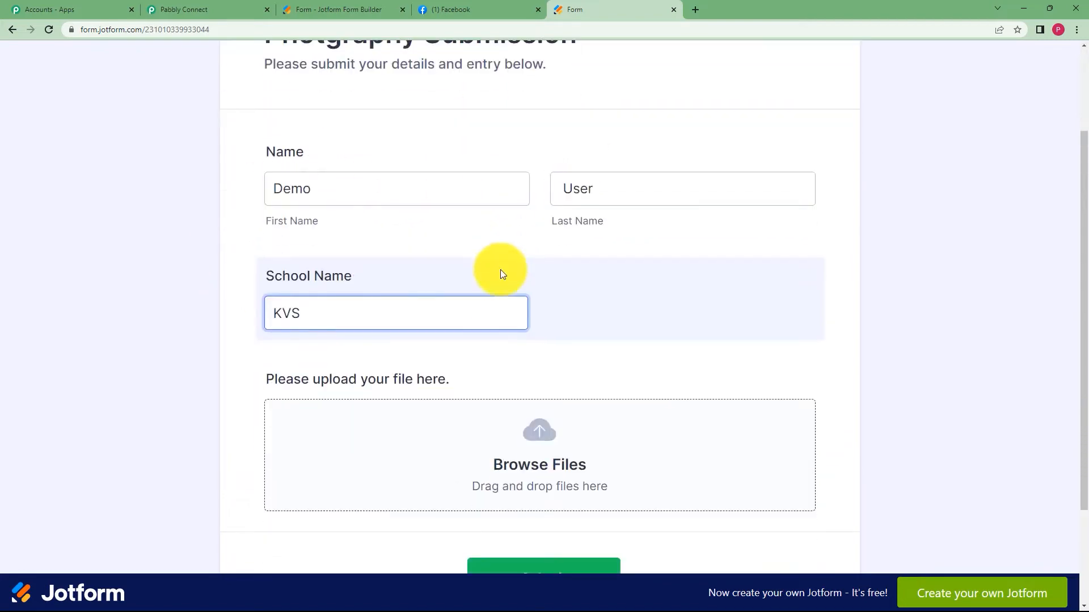
# Attach travelling_759-1 from Downloads and submit the test entry.
pyautogui.click(546, 325)
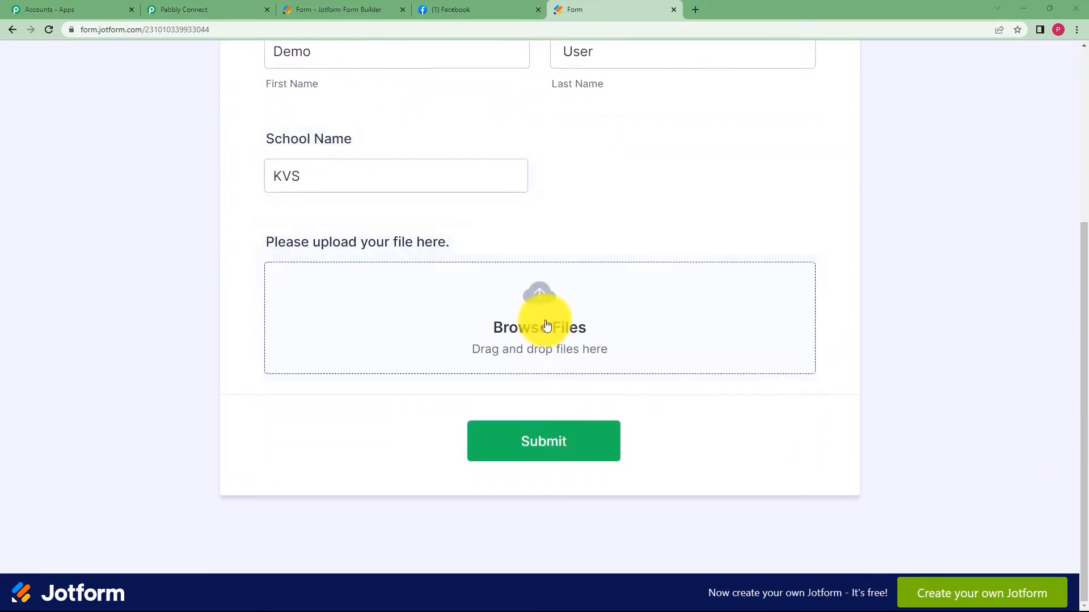
pyautogui.click(52, 148)
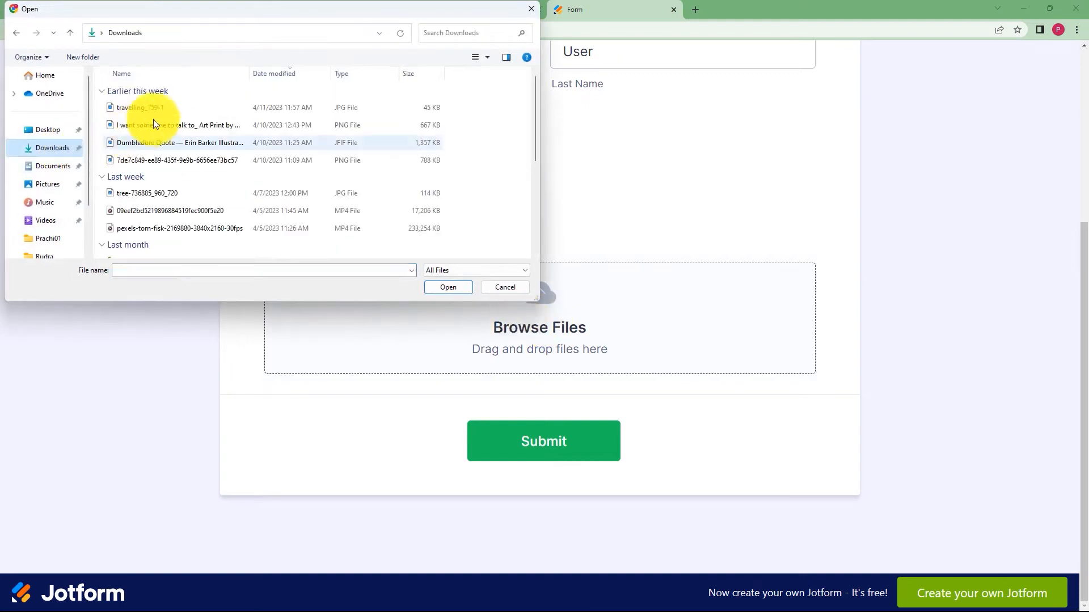
pyautogui.click(182, 108)
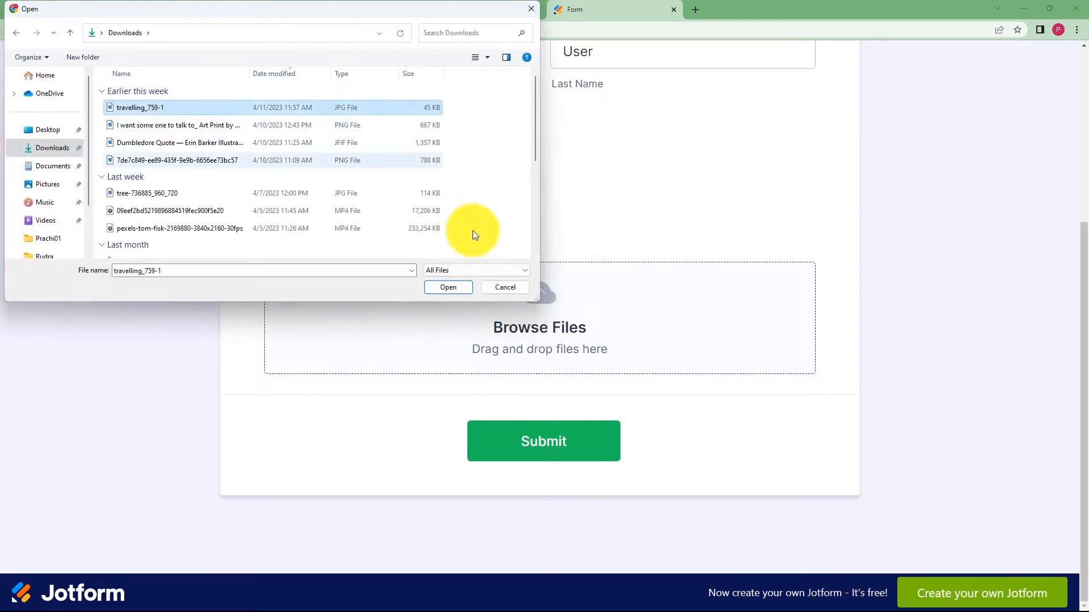
pyautogui.click(441, 287)
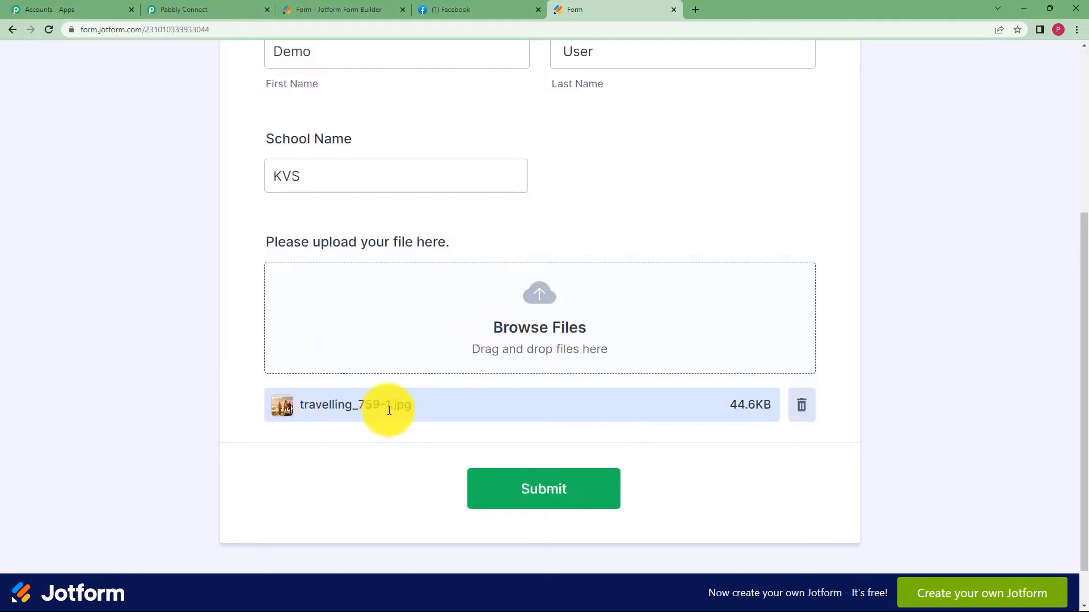
pyautogui.click(522, 488)
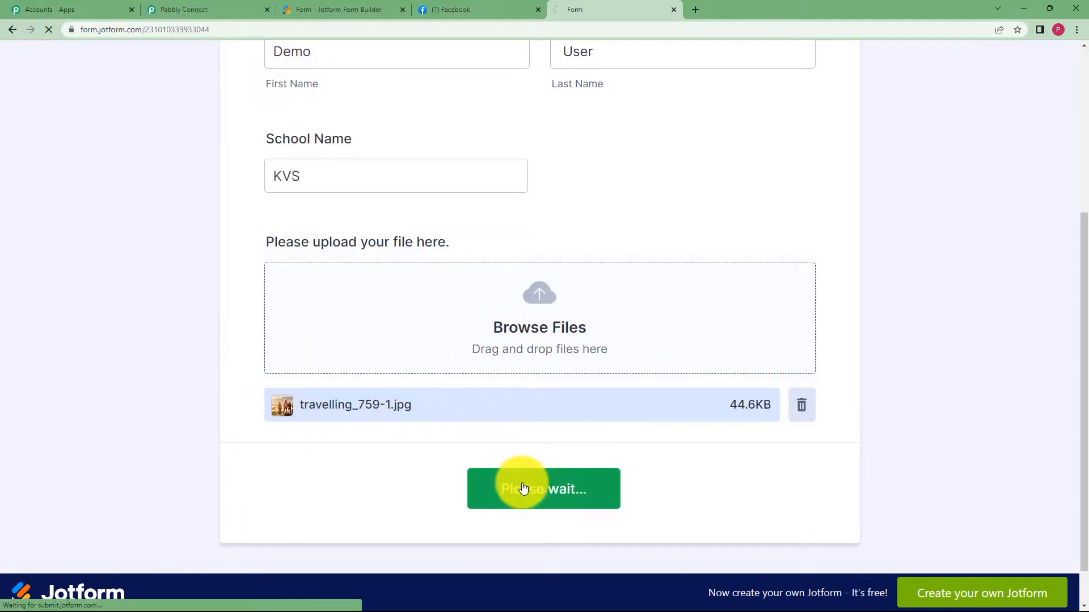
pyautogui.click(170, 7)
# Review the captured fields: school KVS, name Demo User, and the travelling_759-1.jpg upload link.
pyautogui.scroll(-3, 127, 373)
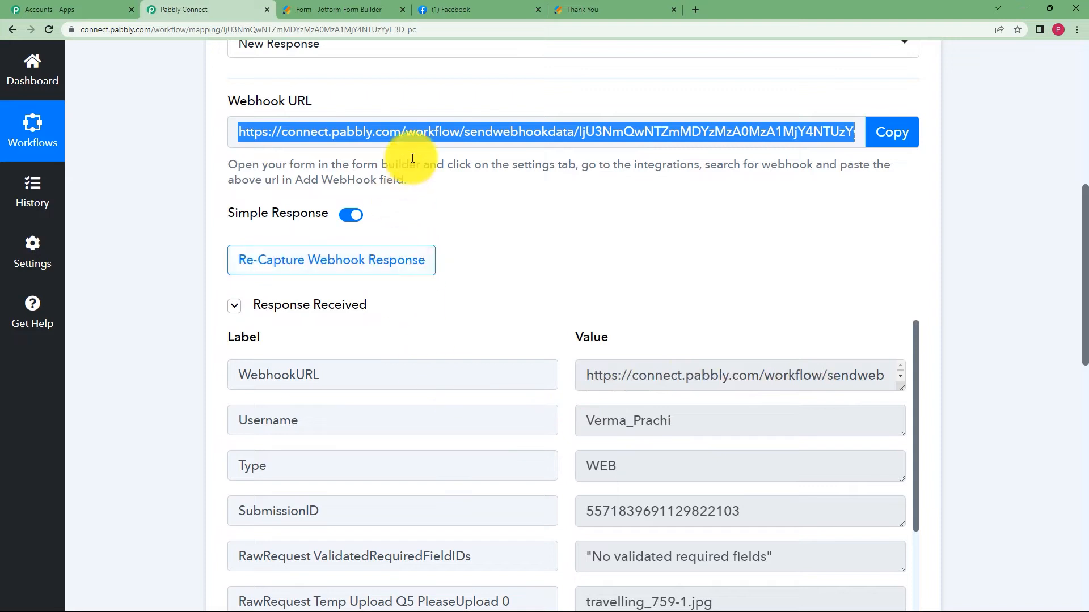
pyautogui.scroll(-3, 715, 407)
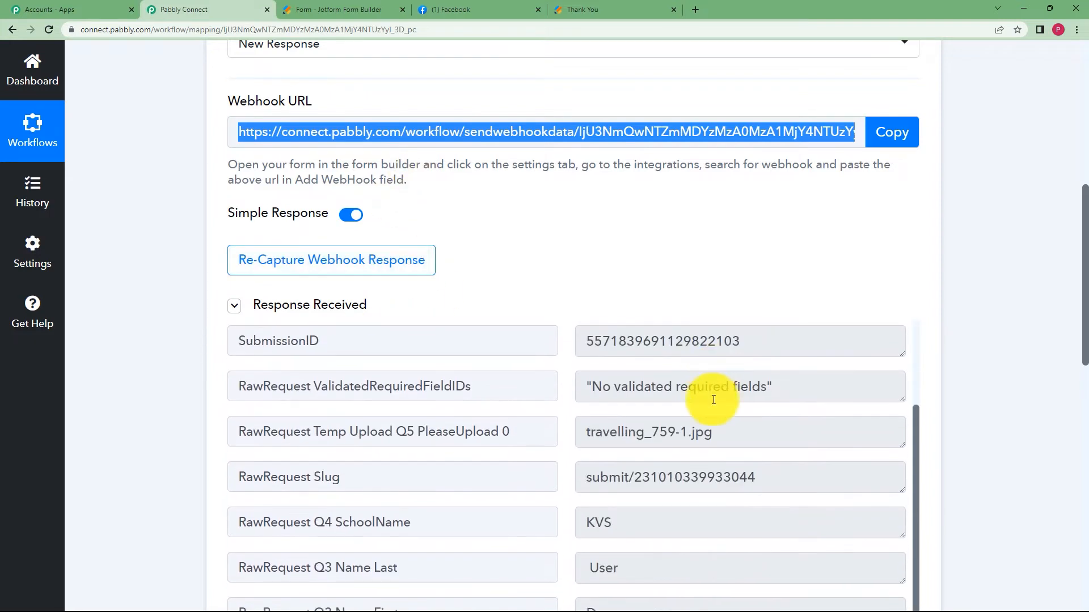
pyautogui.scroll(-3, 681, 409)
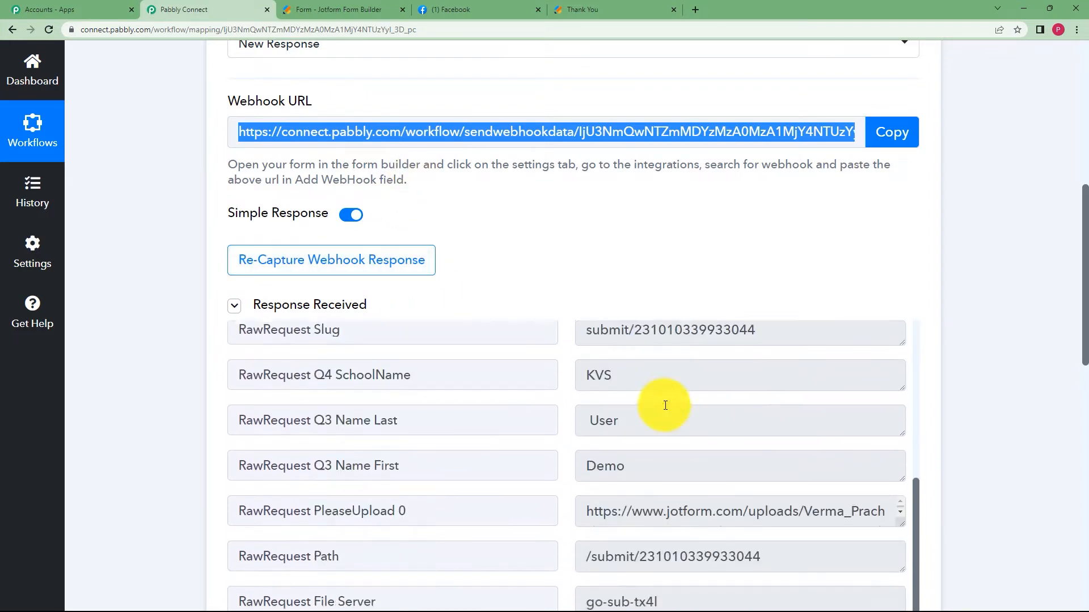
pyautogui.doubleClick(627, 350)
pyautogui.scroll(-1, 700, 409)
pyautogui.doubleClick(605, 388)
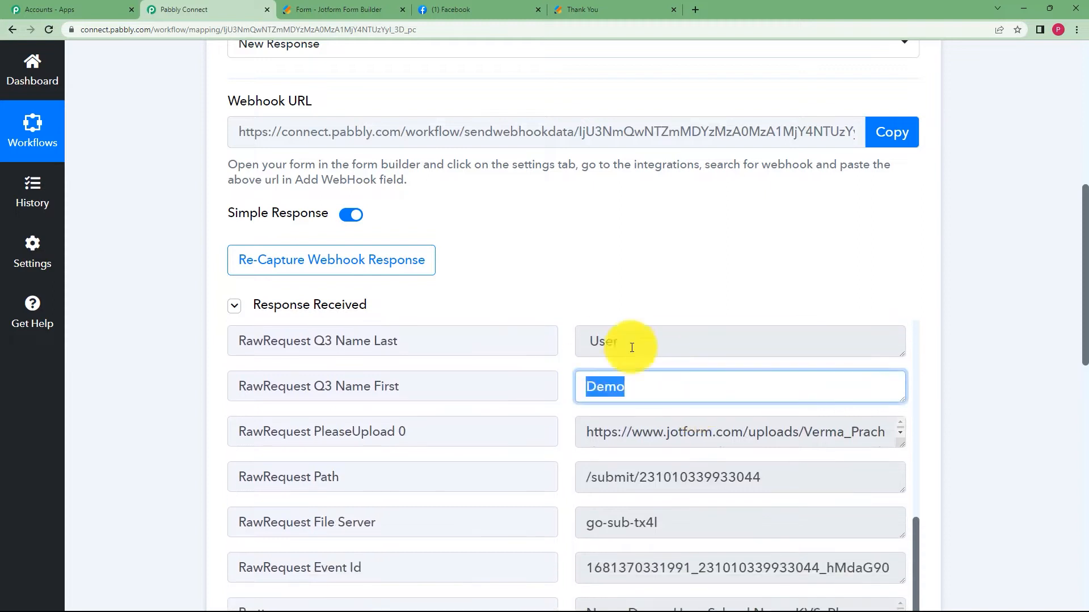
pyautogui.doubleClick(601, 342)
pyautogui.moveTo(898, 445); pyautogui.dragTo(900, 495)
pyautogui.moveTo(801, 486); pyautogui.dragTo(562, 435)
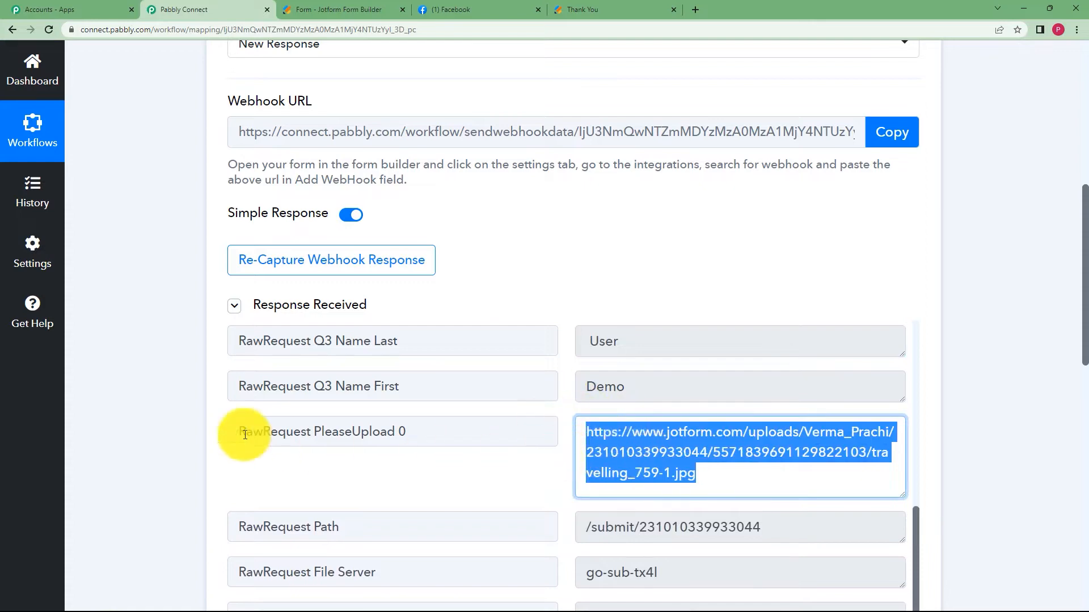
pyautogui.scroll(-3, 370, 180)
pyautogui.scroll(8, 250, 390)
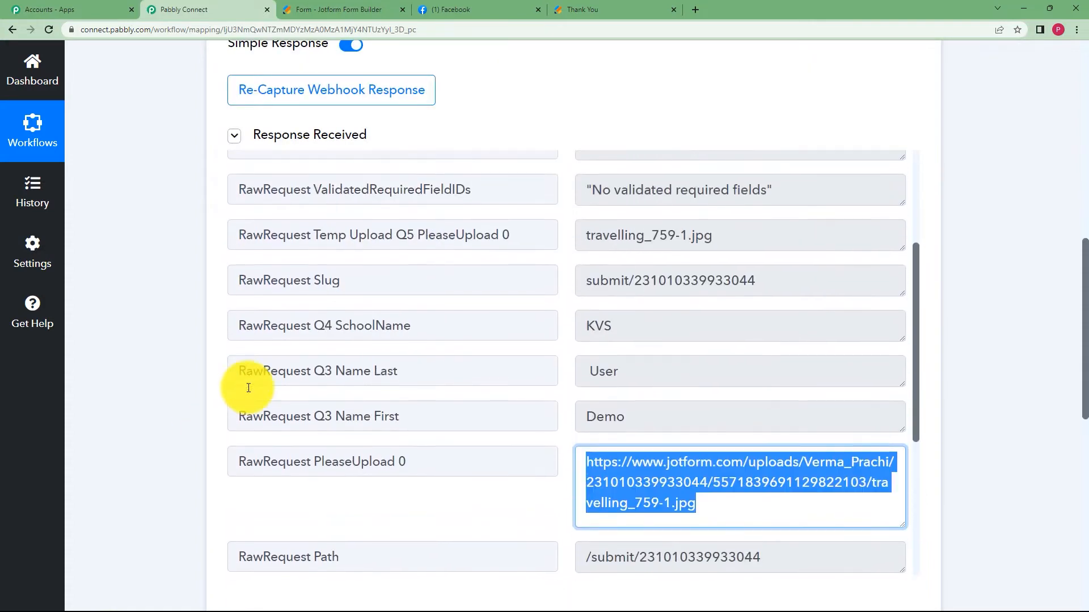
pyautogui.scroll(3, 158, 292)
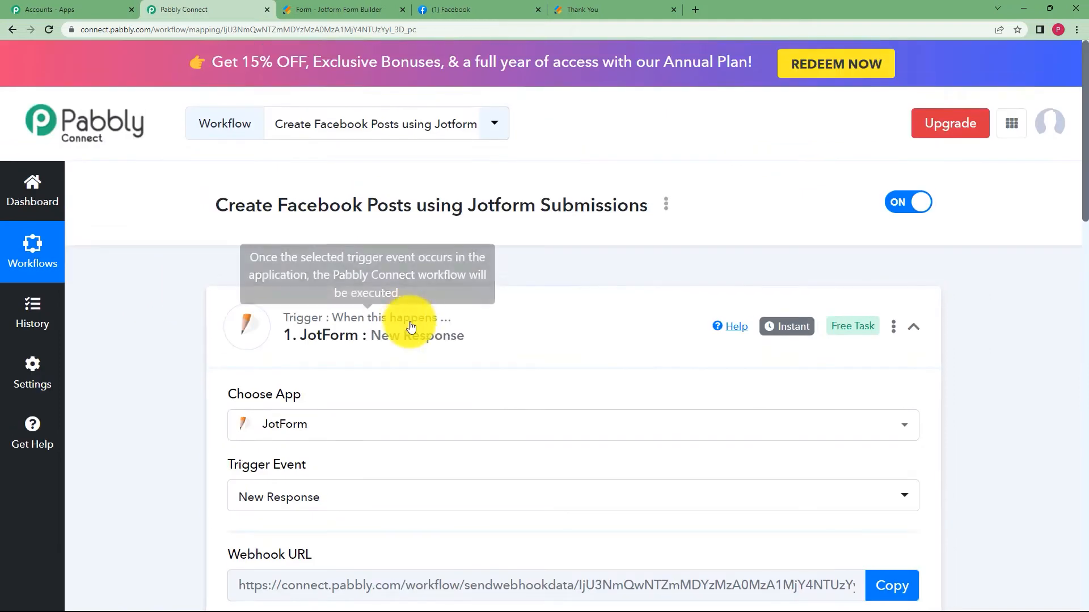
# Add a Facebook Pages action with the Create Page Post event and begin connecting an account.
pyautogui.click(226, 333)
pyautogui.scroll(-1, 194, 339)
pyautogui.click(365, 437)
pyautogui.click(357, 509)
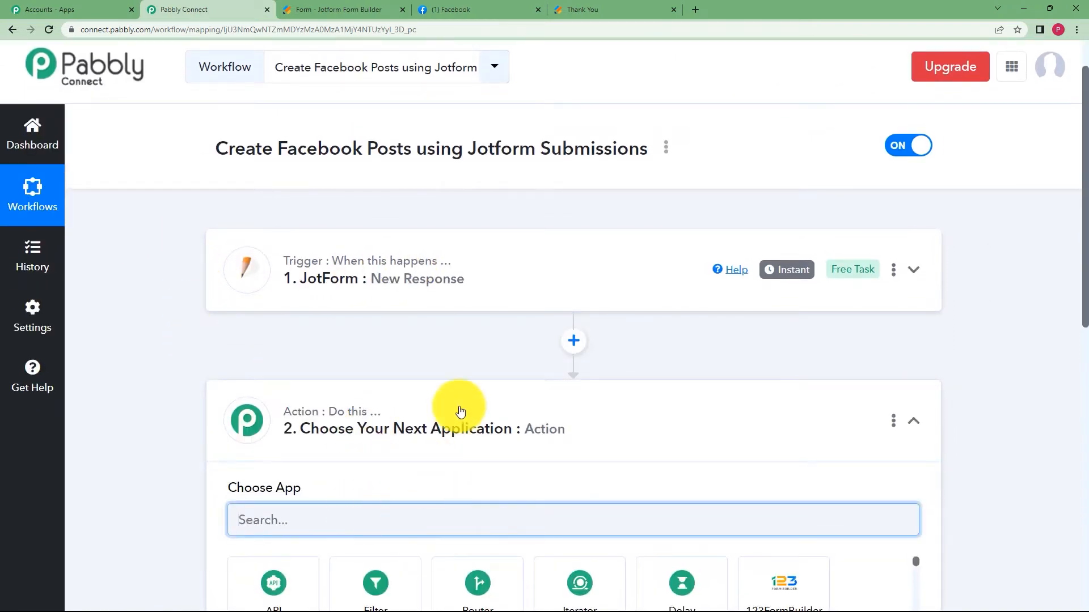
pyautogui.write('FACEBOOK')
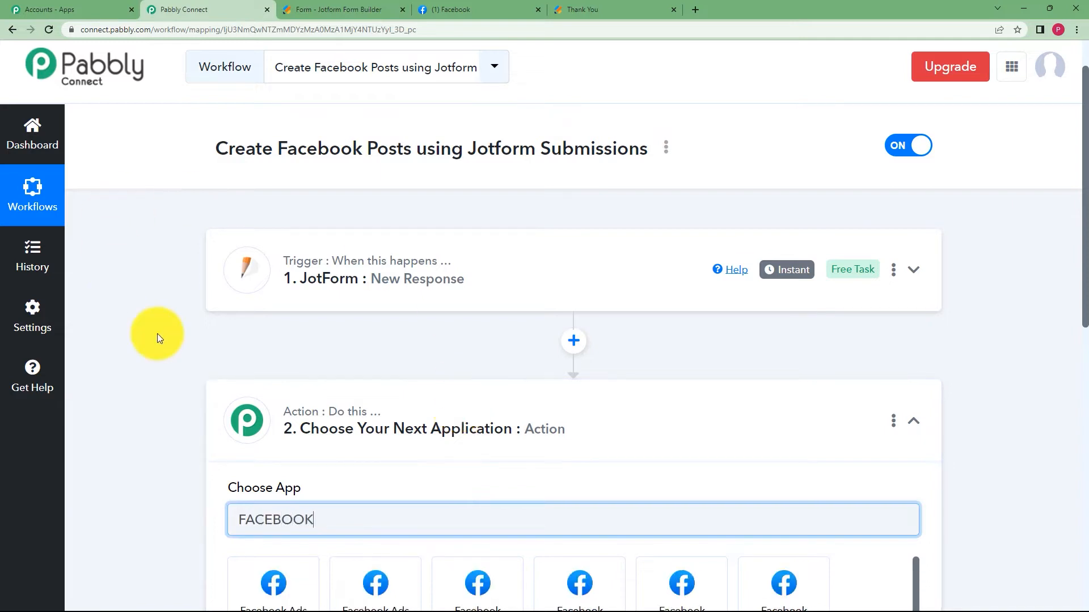
pyautogui.scroll(-5, 157, 333)
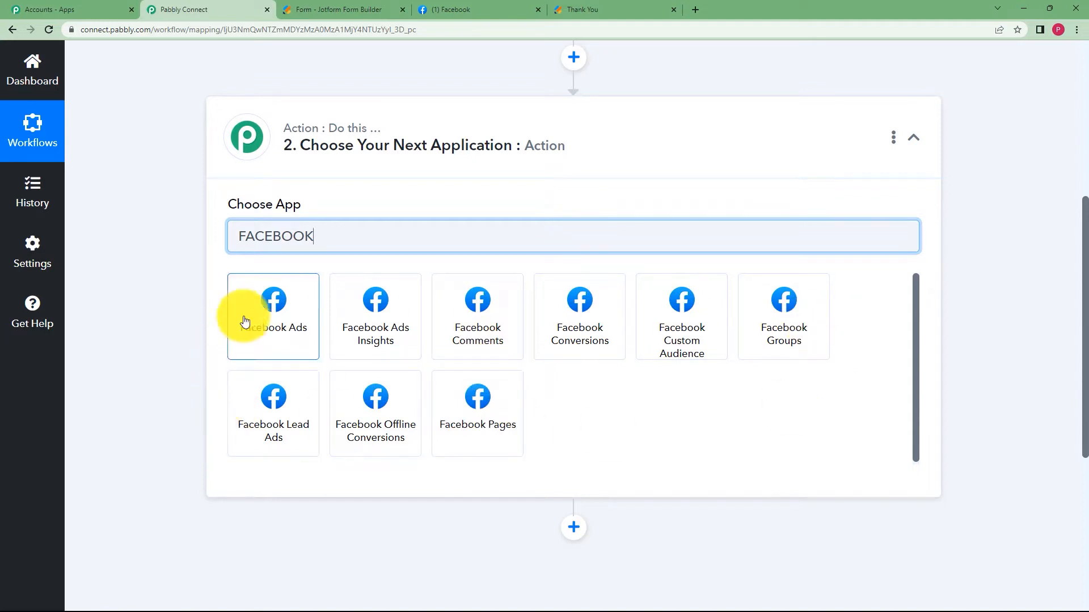
pyautogui.click(477, 398)
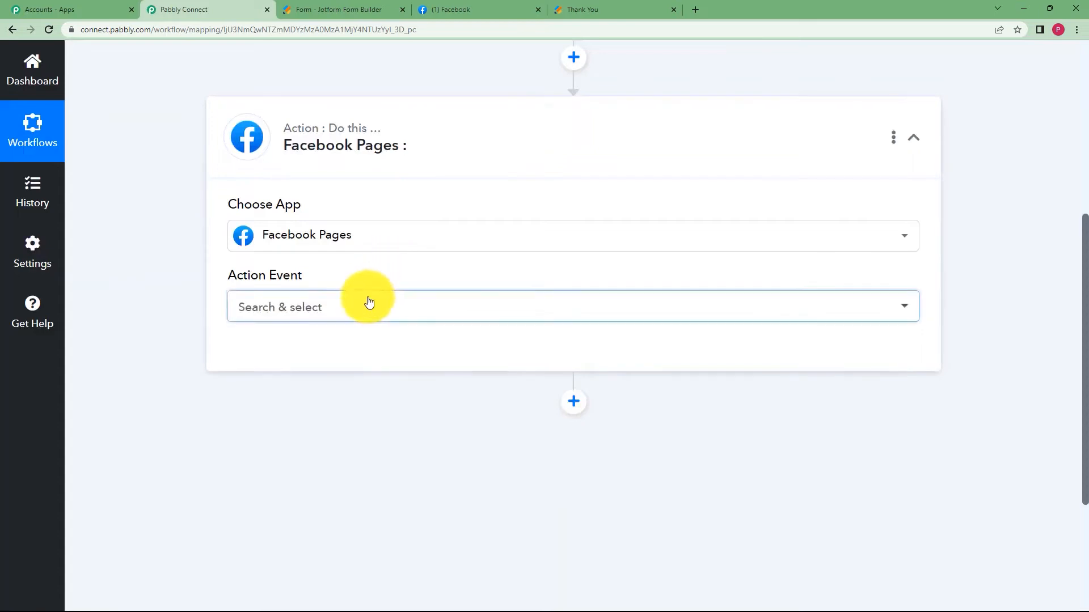
pyautogui.click(374, 307)
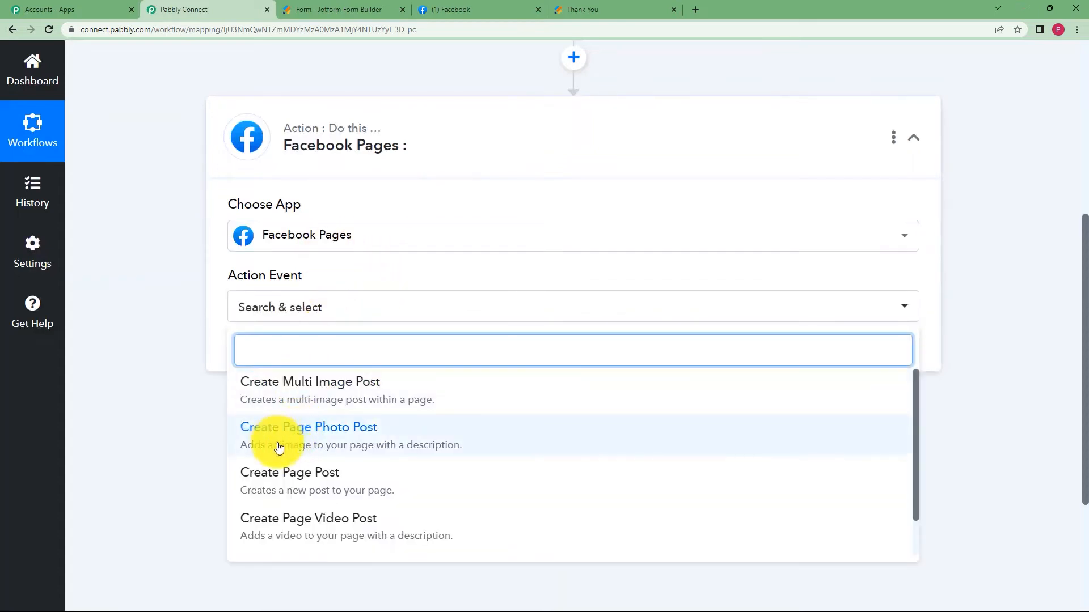
pyautogui.click(322, 480)
pyautogui.click(277, 351)
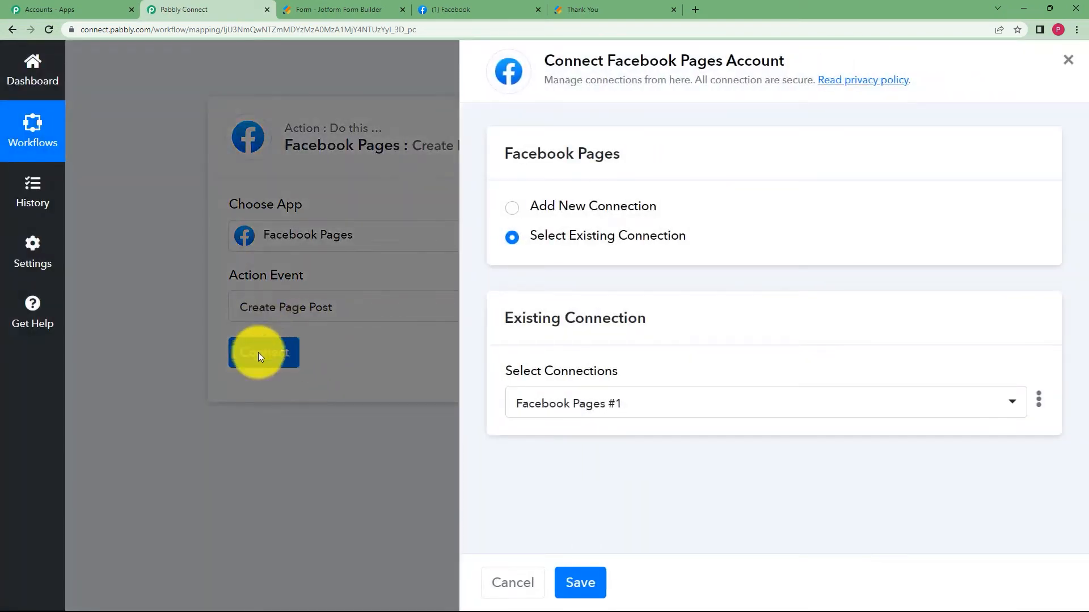
# Check the Canvas Stationery page on Facebook, then return to the workflow.
pyautogui.click(482, 9)
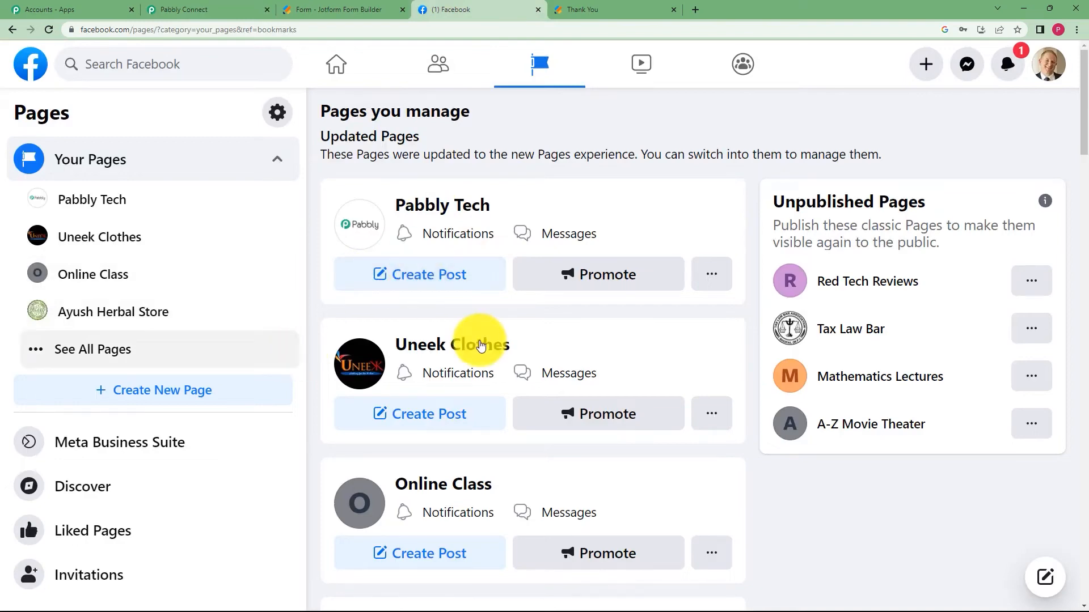
pyautogui.scroll(-8, 481, 347)
pyautogui.scroll(-4, 479, 344)
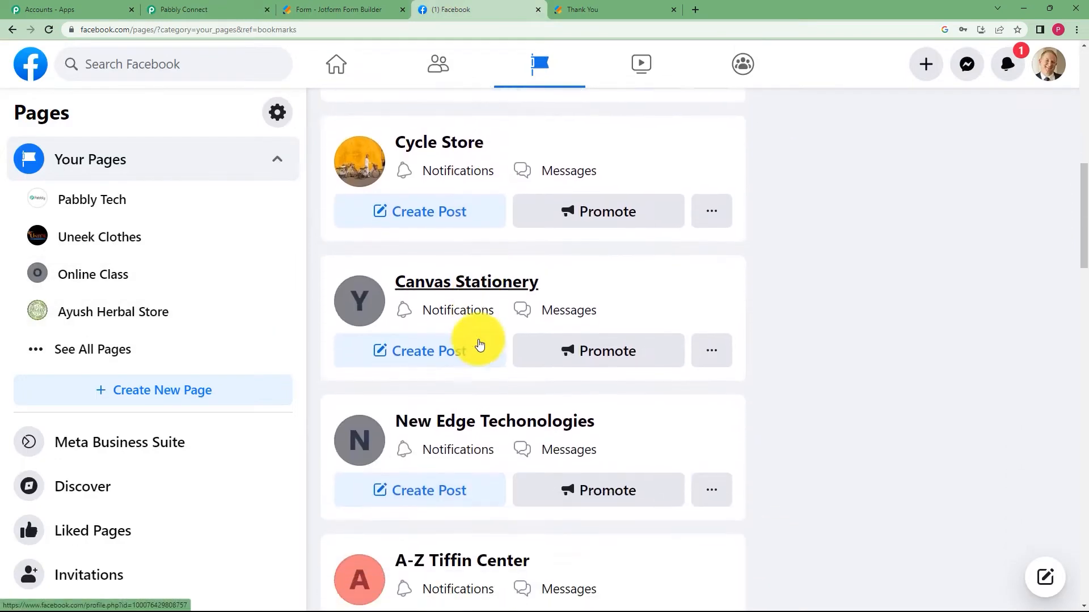
pyautogui.scroll(2, 477, 346)
pyautogui.click(441, 334)
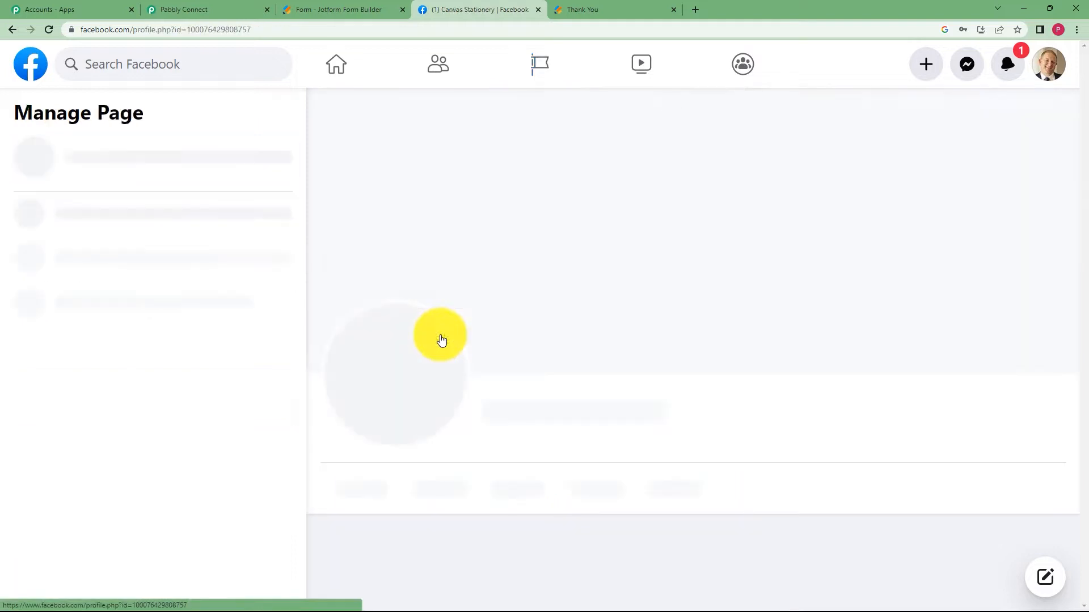
pyautogui.click(179, 7)
# Authorize a new Facebook Pages connection and choose Canvas Stationery as the Page.
pyautogui.click(593, 205)
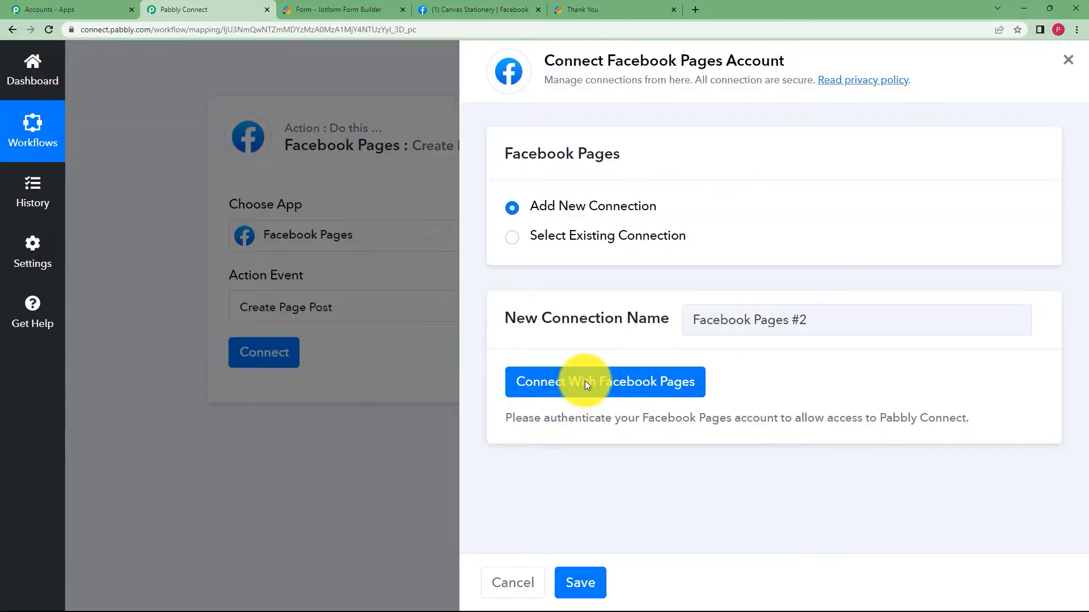
pyautogui.click(586, 384)
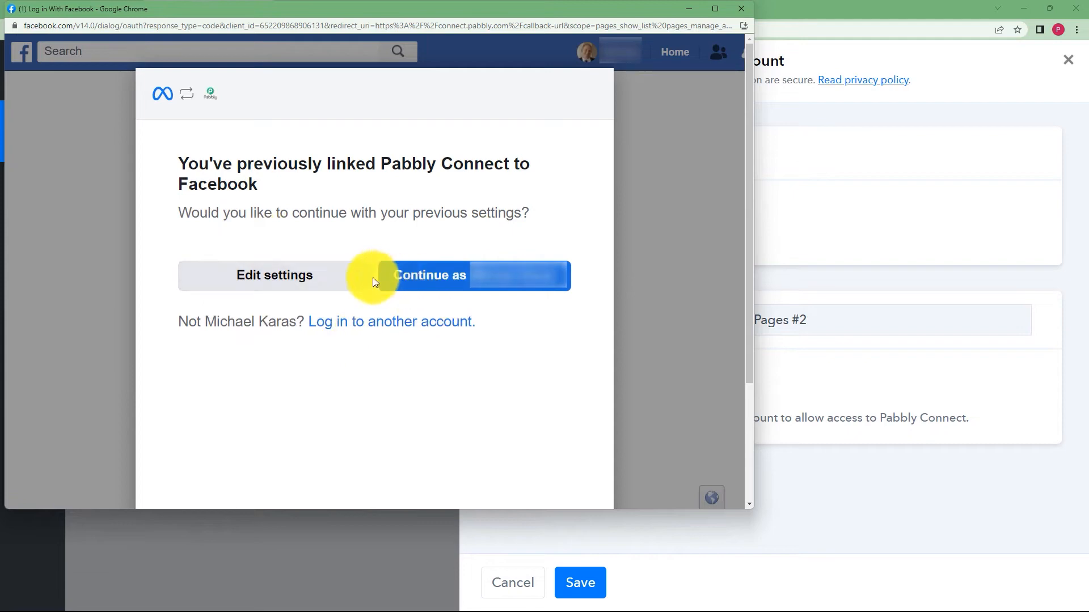
pyautogui.click(428, 285)
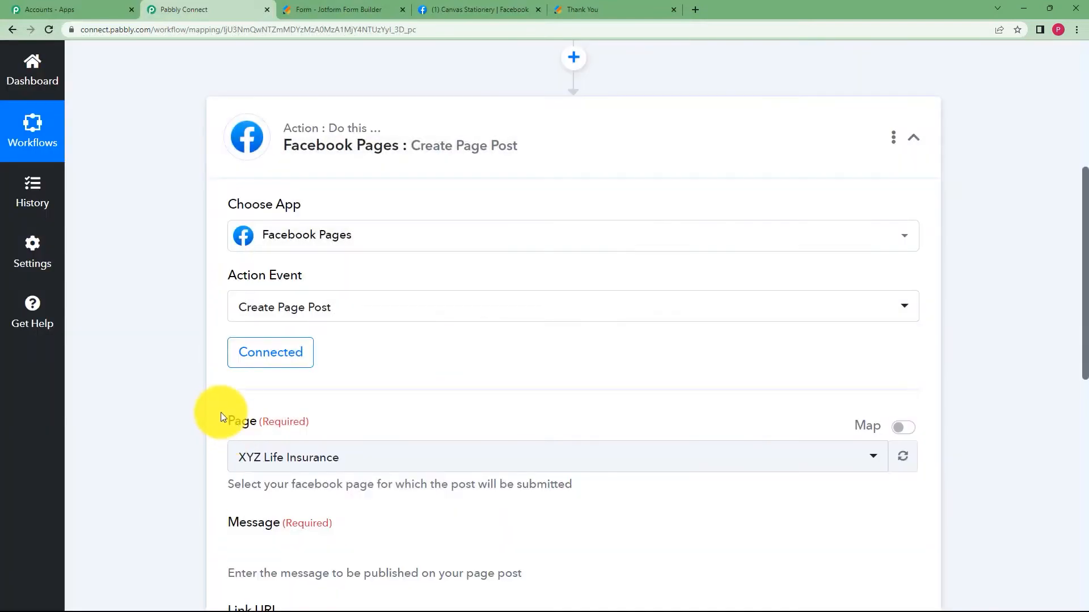
pyautogui.scroll(-1, 221, 417)
pyautogui.click(275, 401)
pyautogui.scroll(-2, 183, 369)
pyautogui.write('CAN')
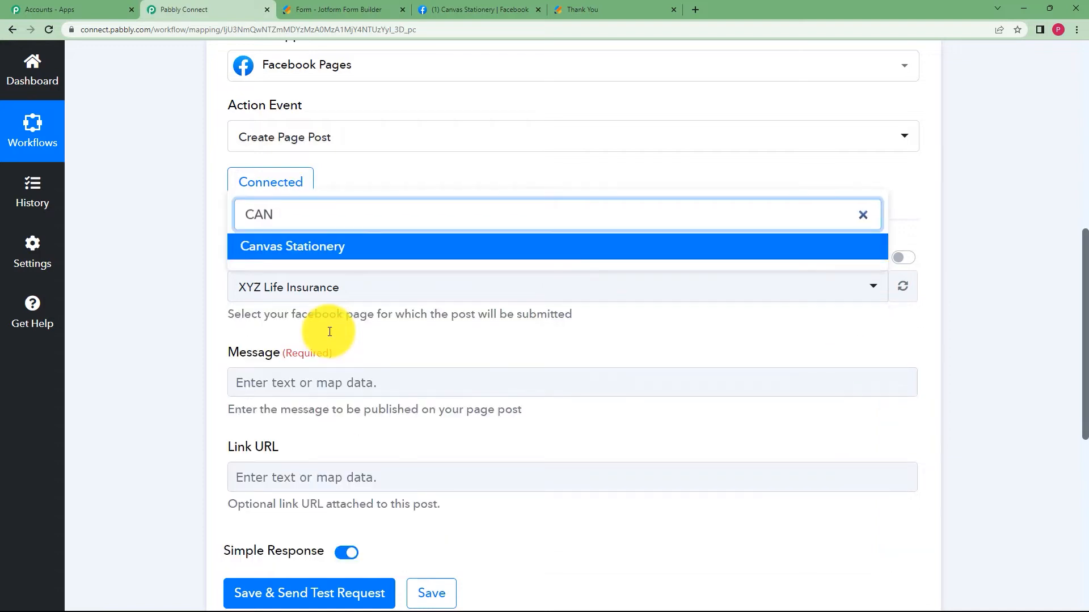
pyautogui.click(369, 248)
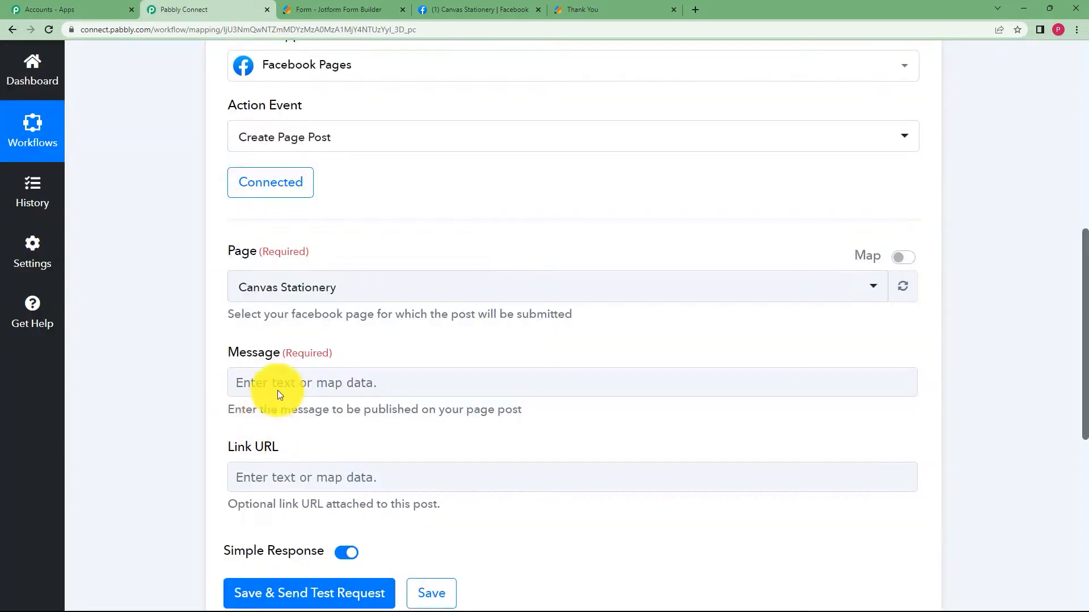
# Start the post message with 'Name:' followed by the submitted first and last name.
pyautogui.click(277, 381)
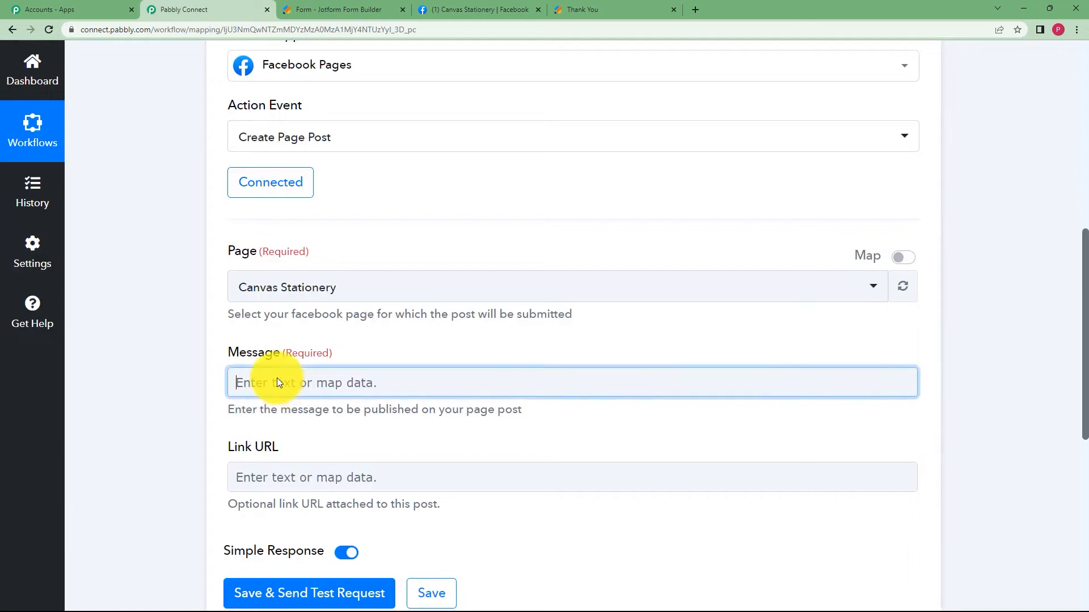
pyautogui.click(328, 499)
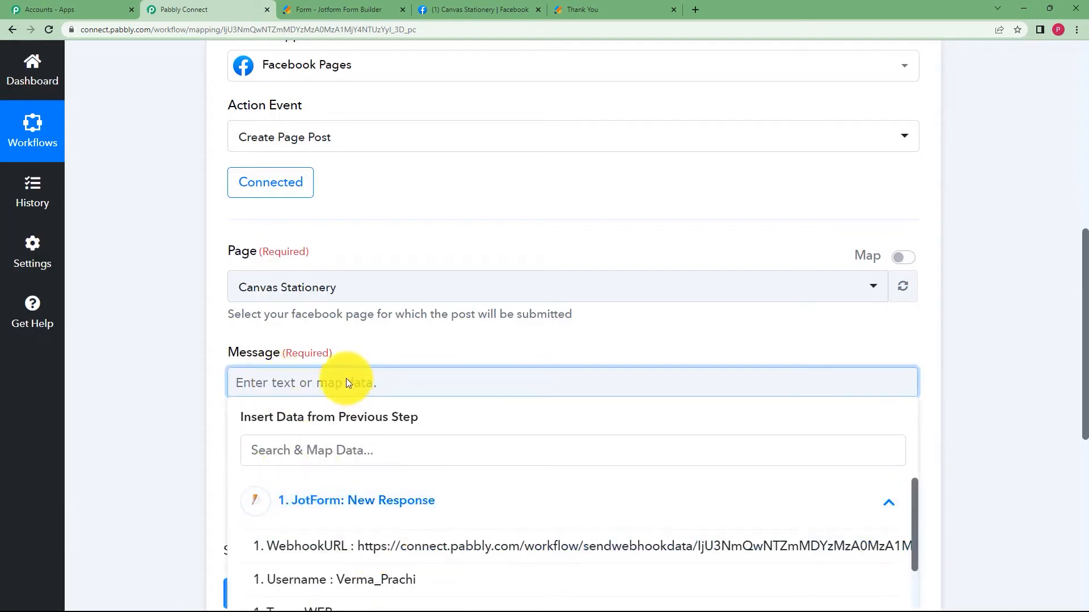
pyautogui.write('nAME')
pyautogui.press('BackSpace')
pyautogui.press('BackSpace')
pyautogui.press('BackSpace')
pyautogui.press('BackSpace')
pyautogui.write('Name:')
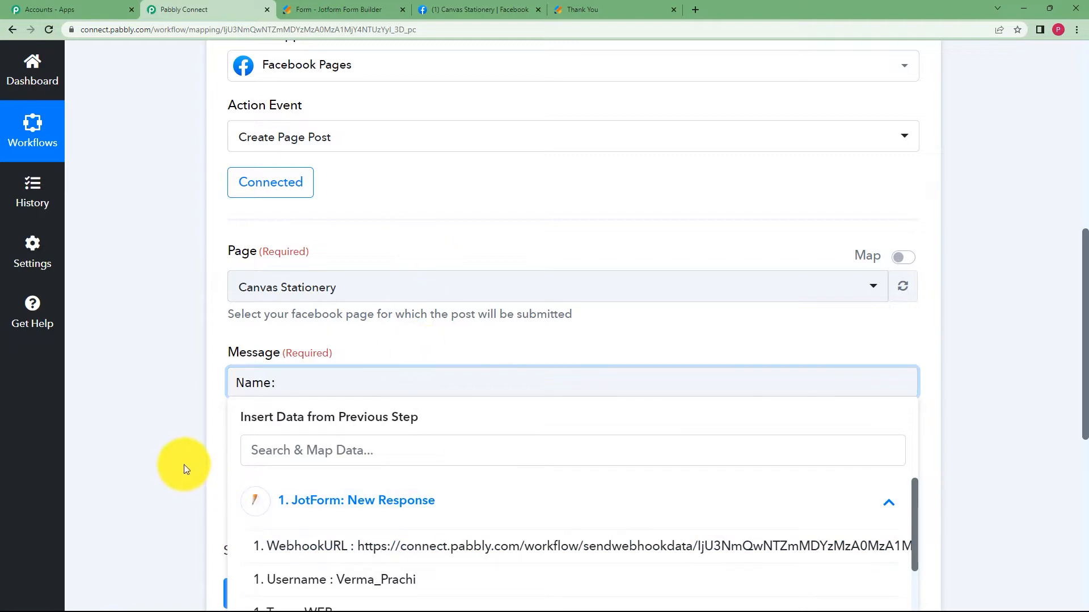
pyautogui.scroll(-2, 181, 465)
pyautogui.scroll(-5, 465, 476)
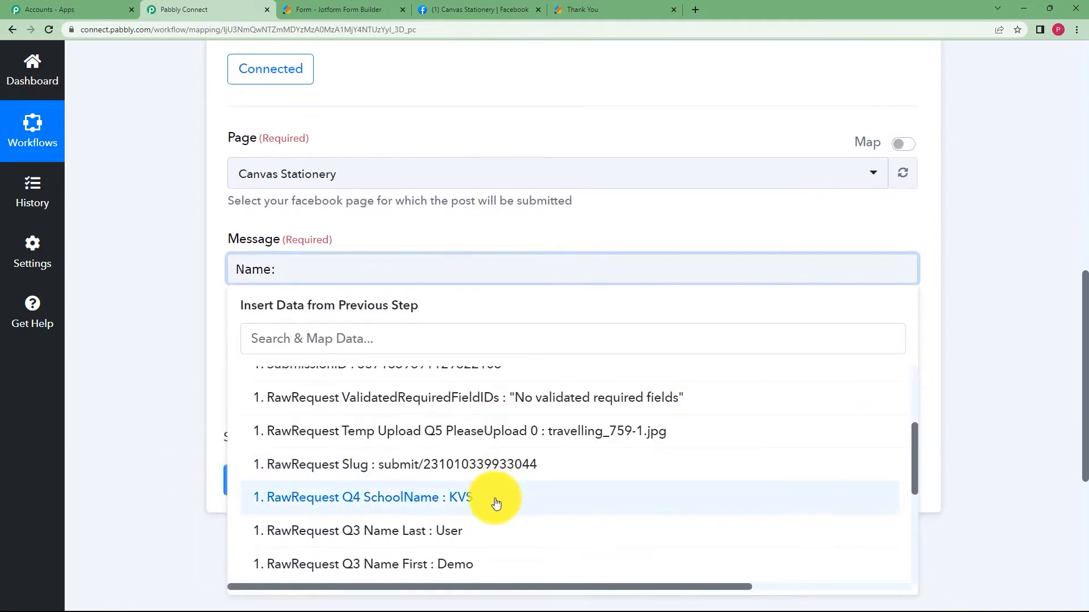
pyautogui.click(481, 451)
pyautogui.click(406, 408)
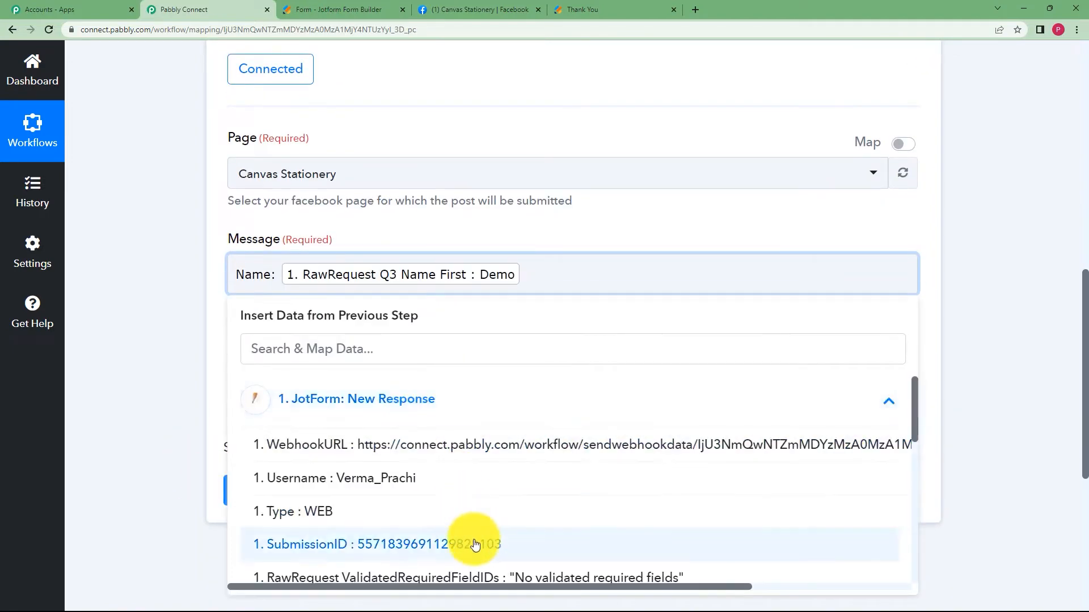
pyautogui.scroll(-3, 479, 533)
pyautogui.scroll(-1, 479, 533)
pyautogui.click(486, 485)
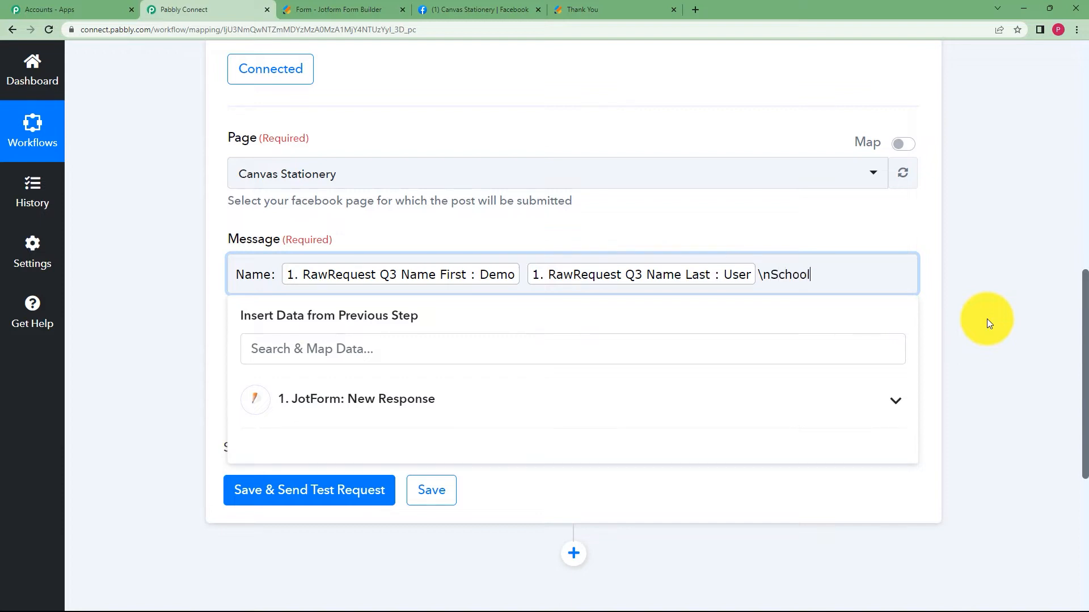
# Append the submitted SchoolName after 'School:' in the message.
pyautogui.click(499, 419)
pyautogui.scroll(-5, 445, 499)
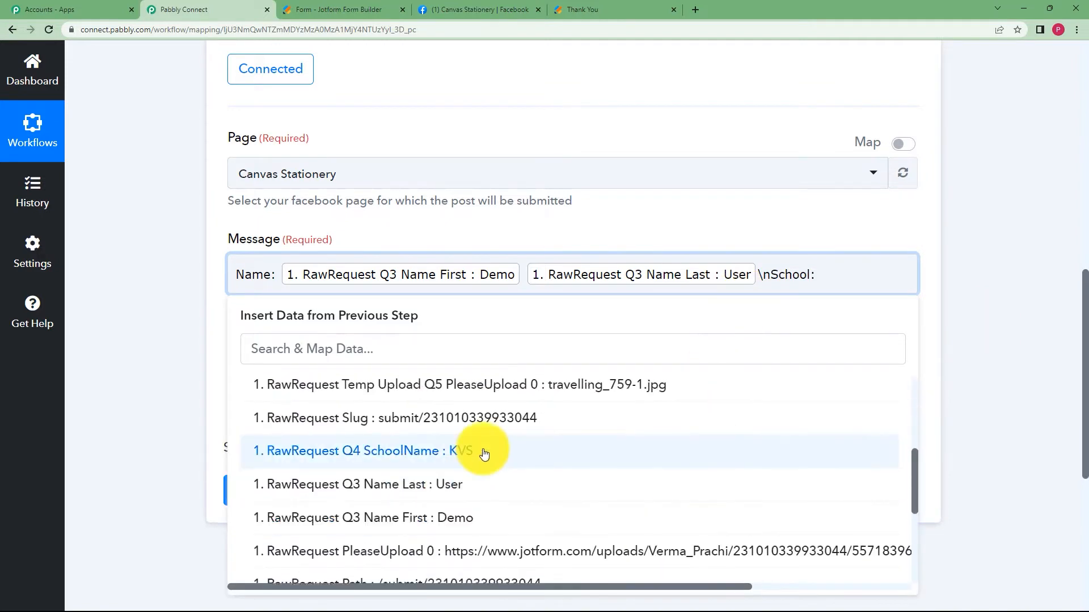
pyautogui.click(481, 450)
pyautogui.click(167, 266)
# Set Link URL to the uploaded file link, then save and send a test post.
pyautogui.click(324, 398)
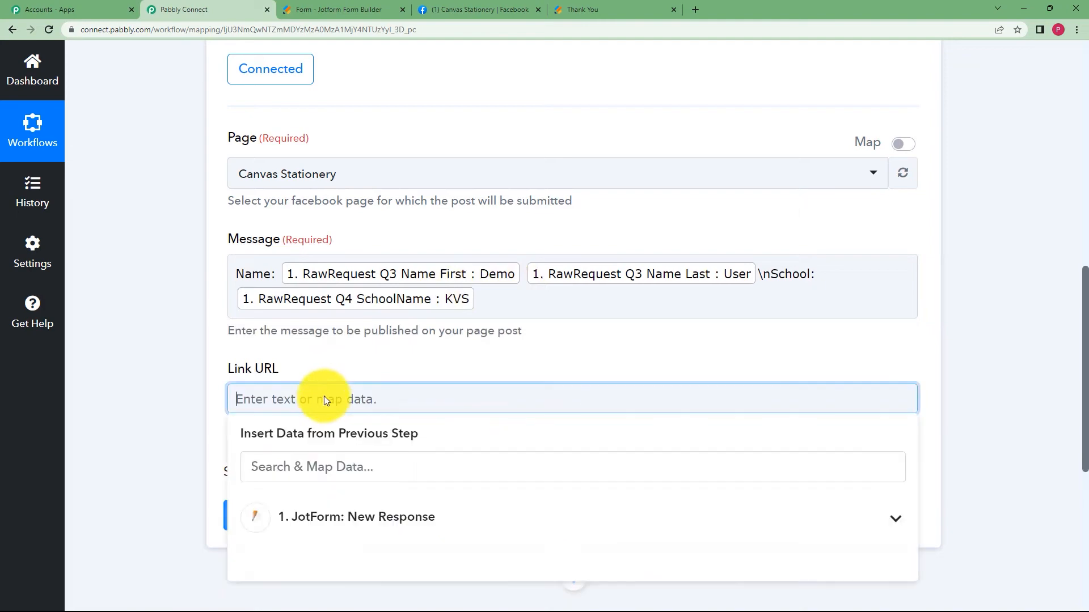
pyautogui.click(366, 522)
pyautogui.scroll(-3, 154, 403)
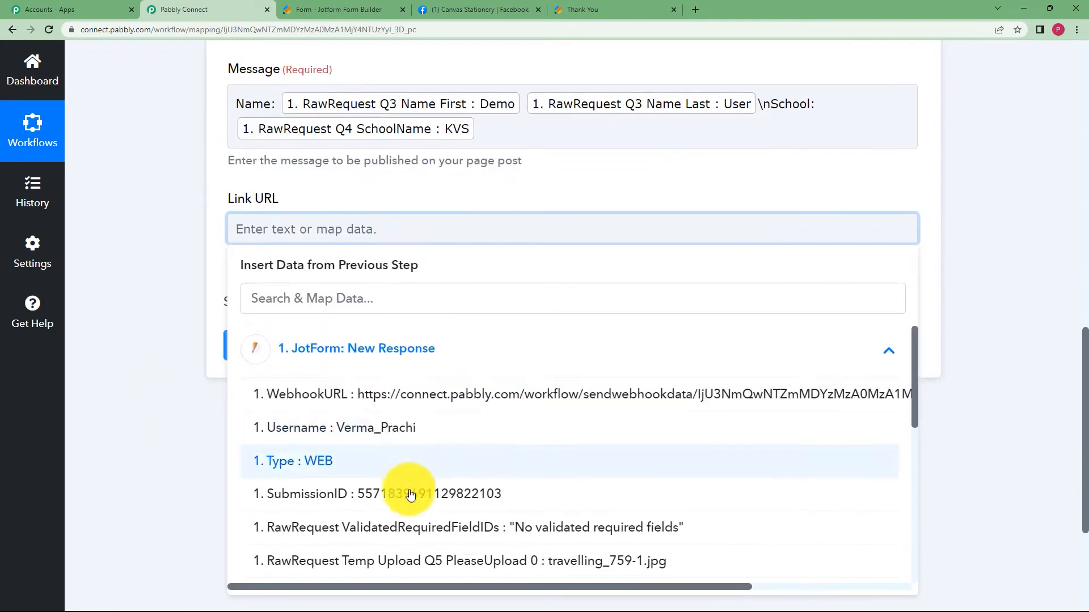
pyautogui.scroll(-1, 428, 488)
pyautogui.scroll(-4, 428, 494)
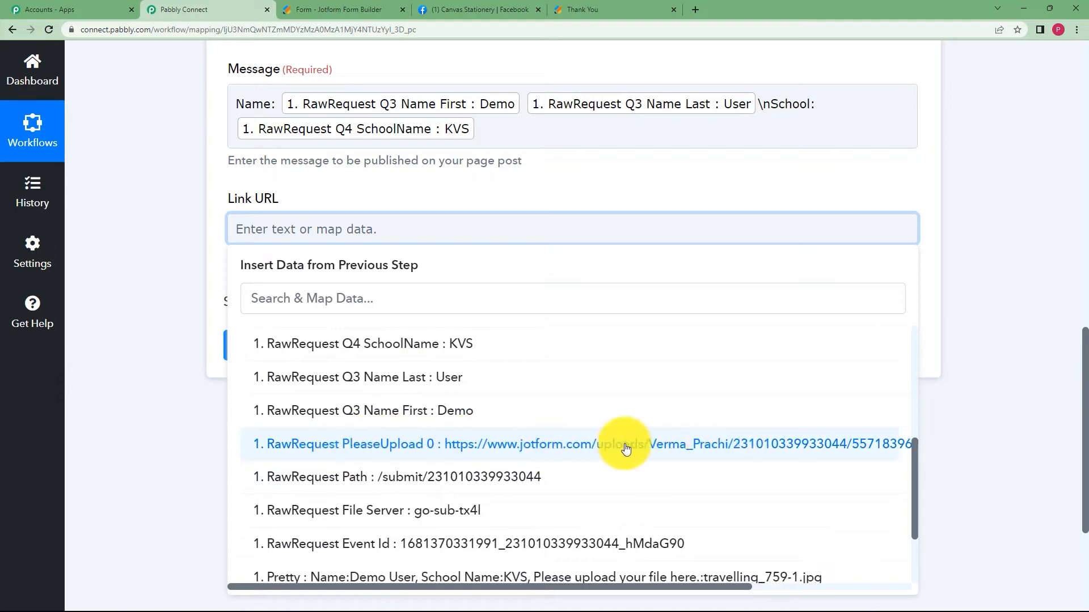
pyautogui.click(792, 444)
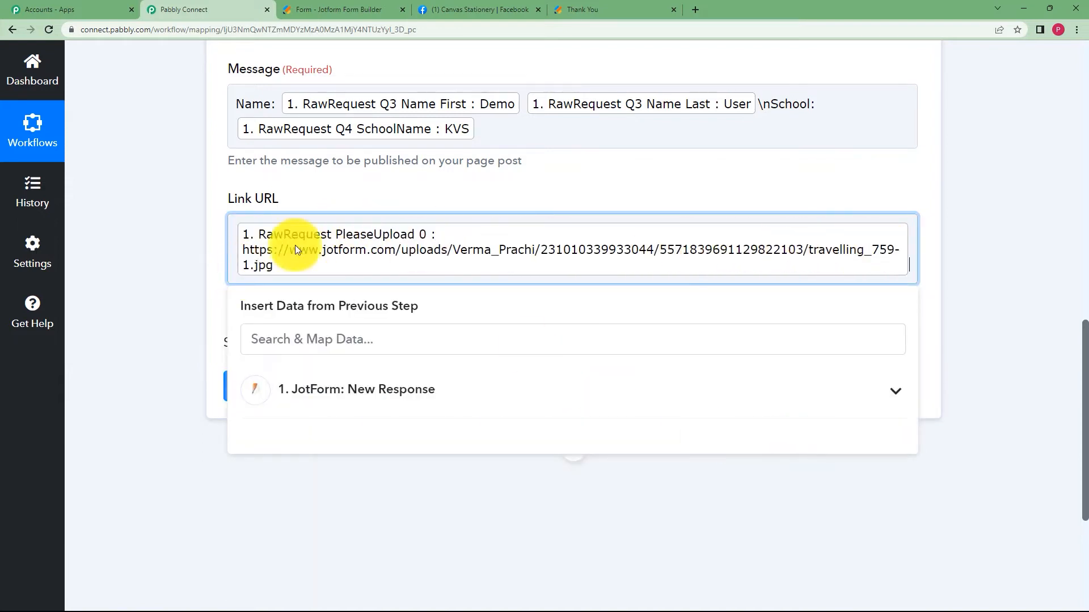
pyautogui.click(197, 270)
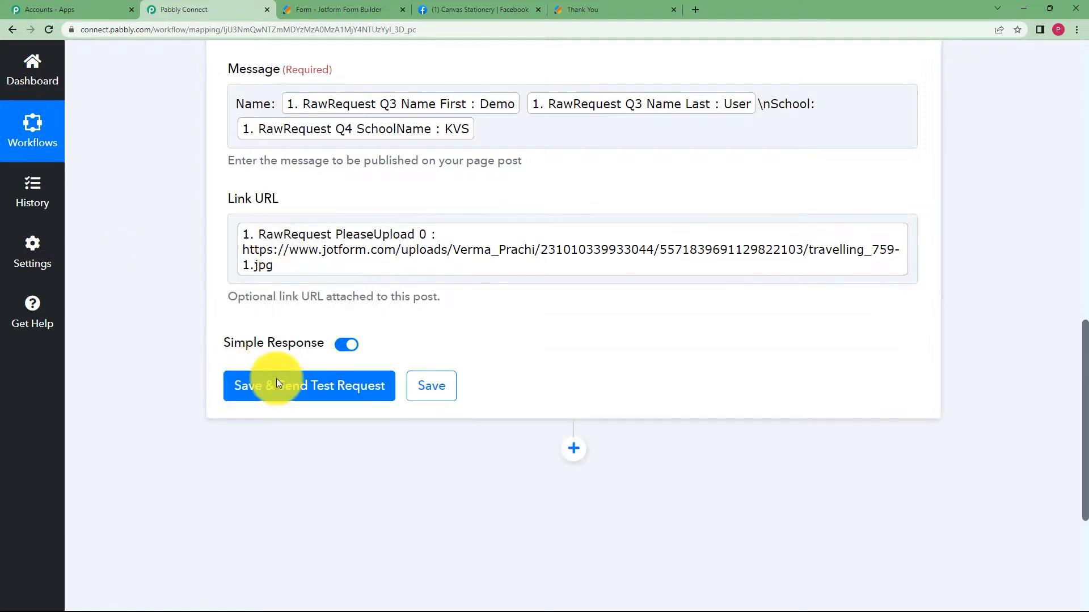
pyautogui.click(277, 379)
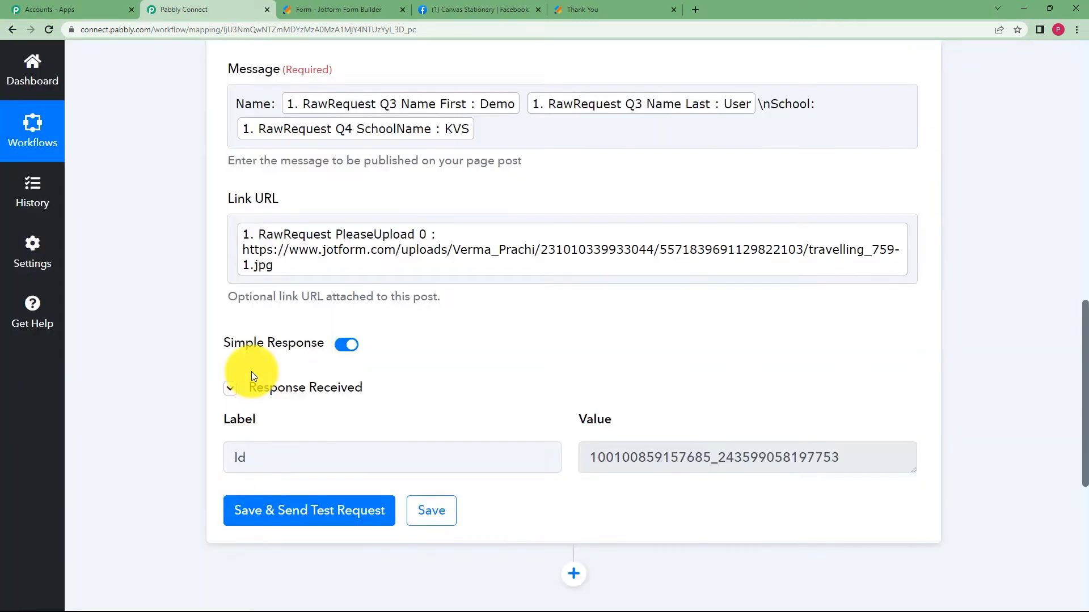
pyautogui.moveTo(860, 471); pyautogui.dragTo(579, 503)
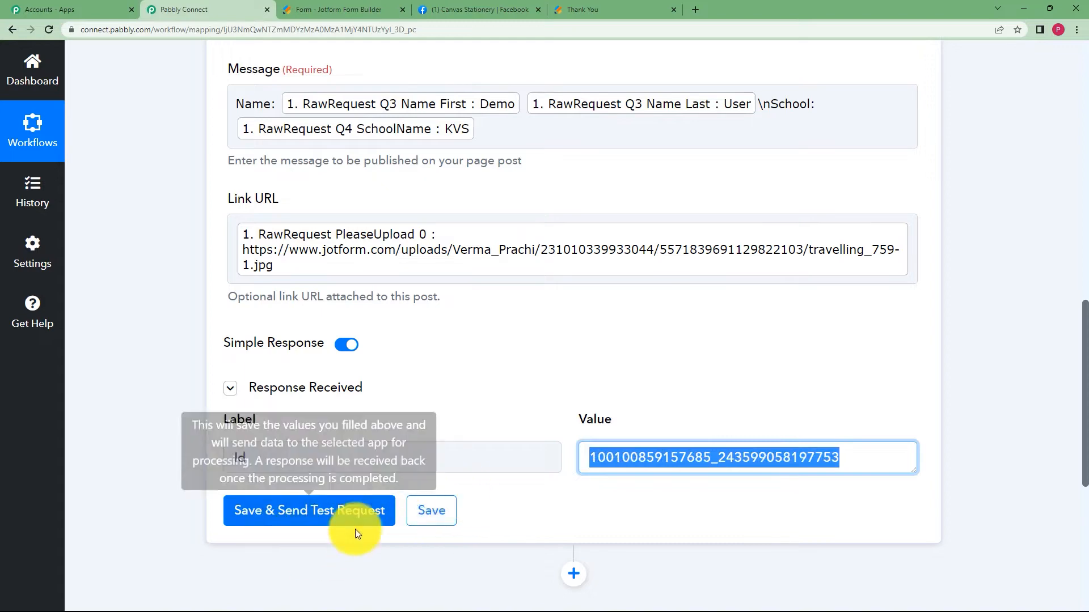
# Reload the Canvas Stationery page and open the image linked in the new post.
pyautogui.click(451, 10)
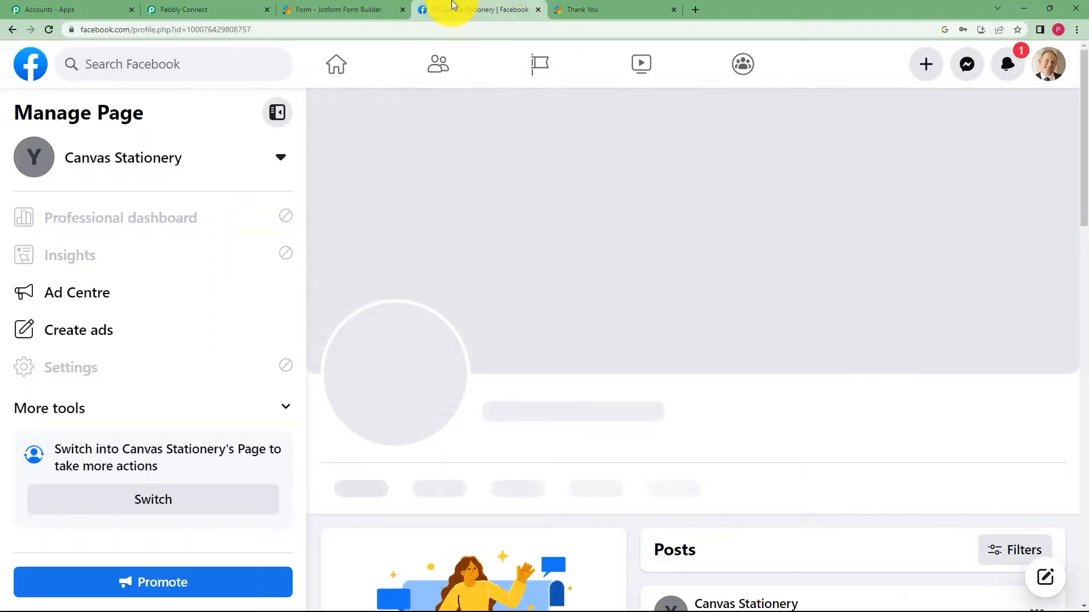
pyautogui.scroll(-4, 651, 338)
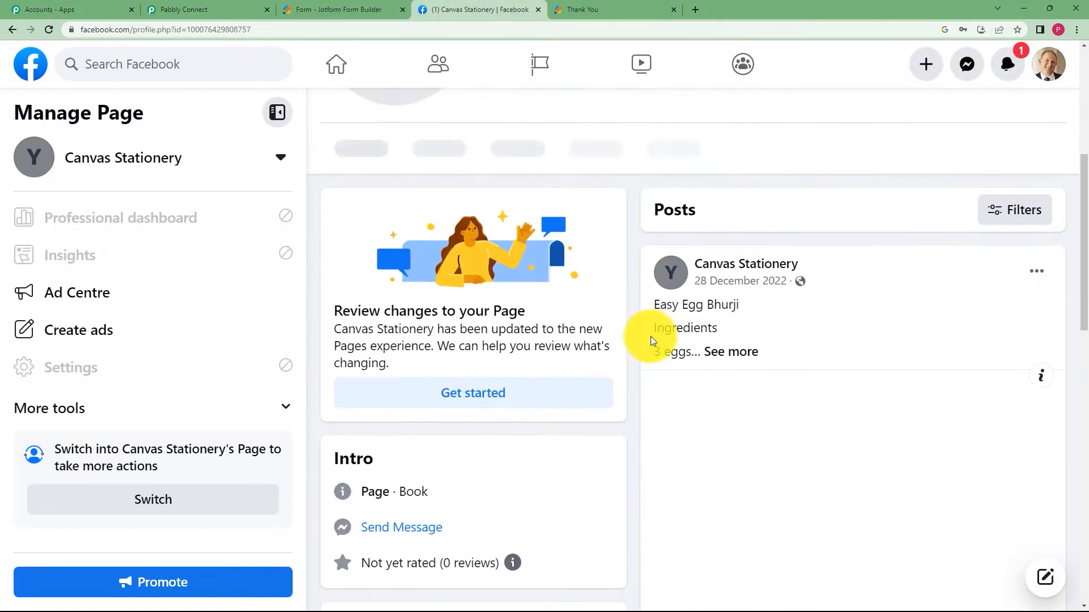
pyautogui.click(50, 29)
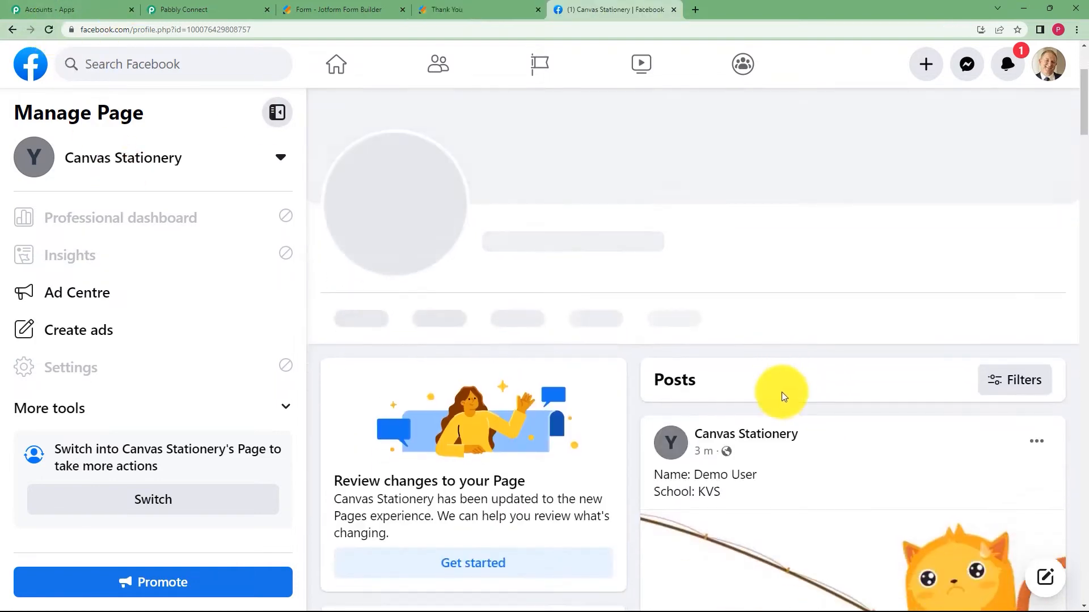
pyautogui.scroll(-5, 781, 394)
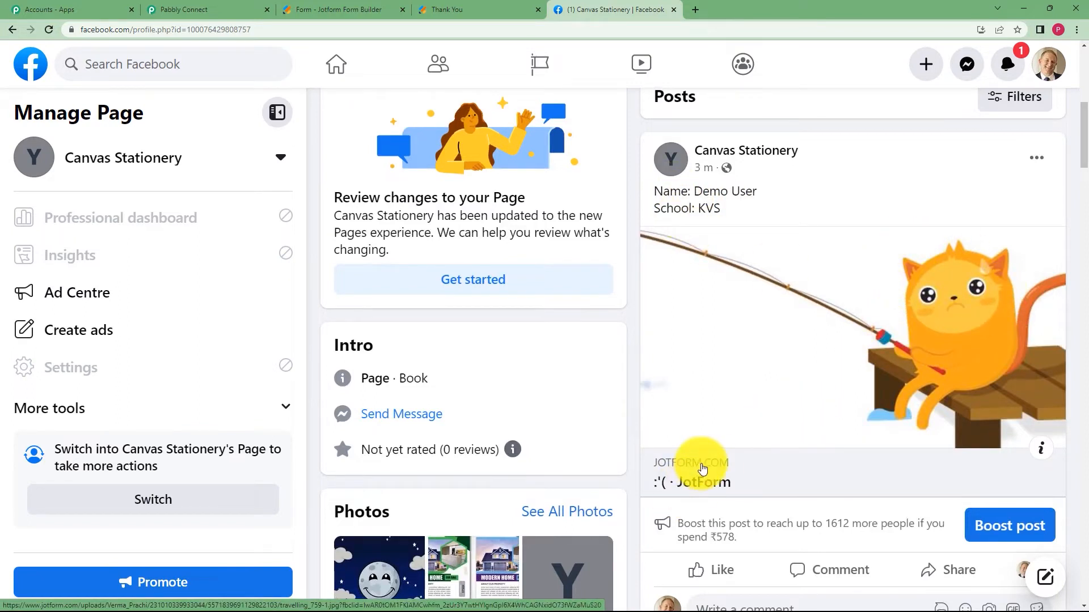
pyautogui.click(699, 464)
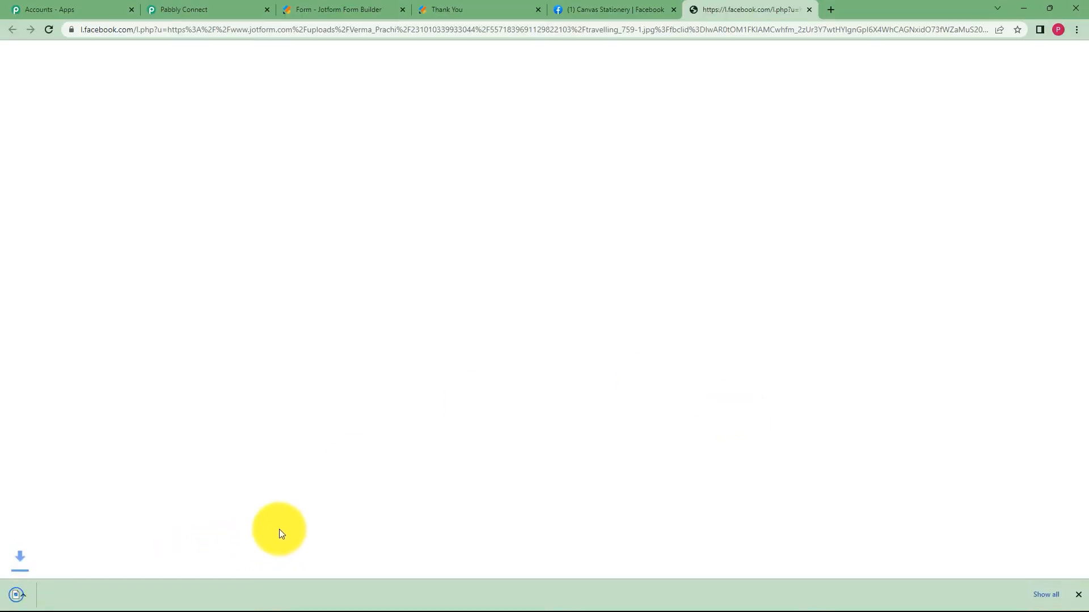
# View the downloaded travelling photo, then return to the Canvas Stationery page.
pyautogui.click(121, 596)
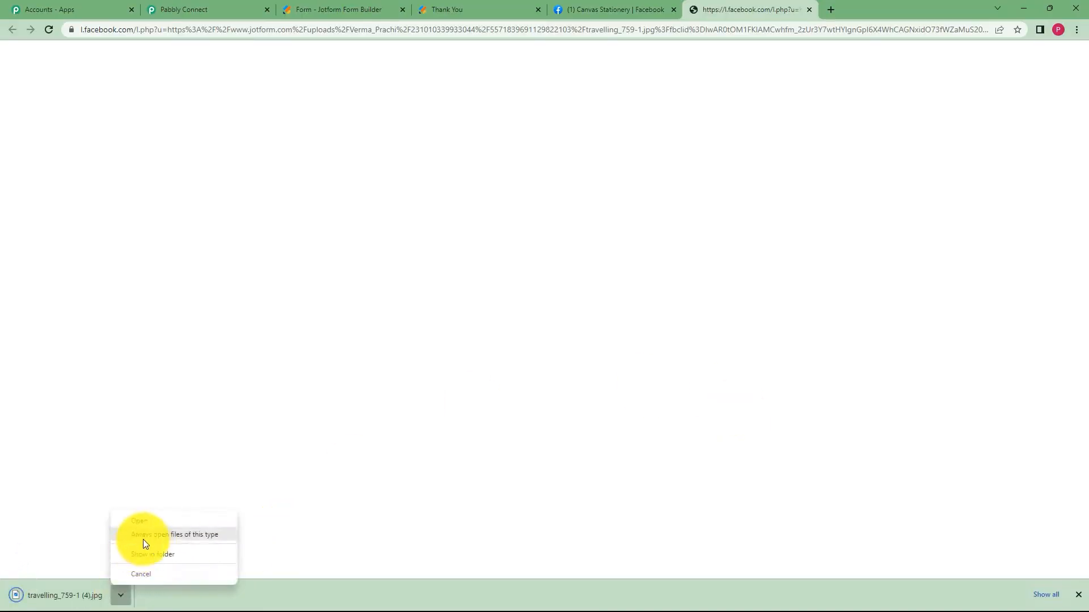
pyautogui.click(175, 521)
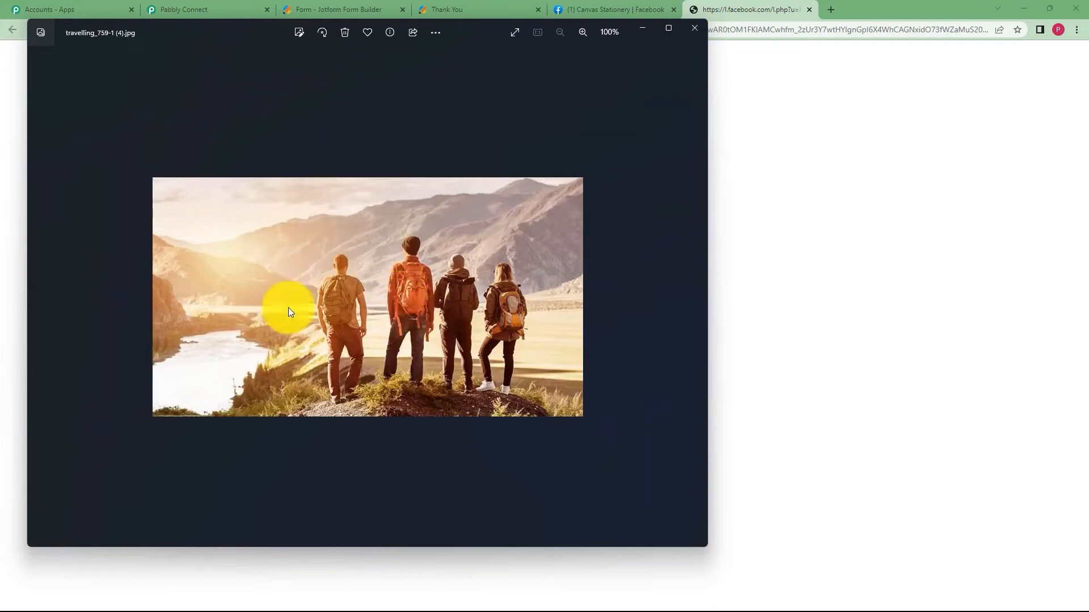
pyautogui.click(696, 31)
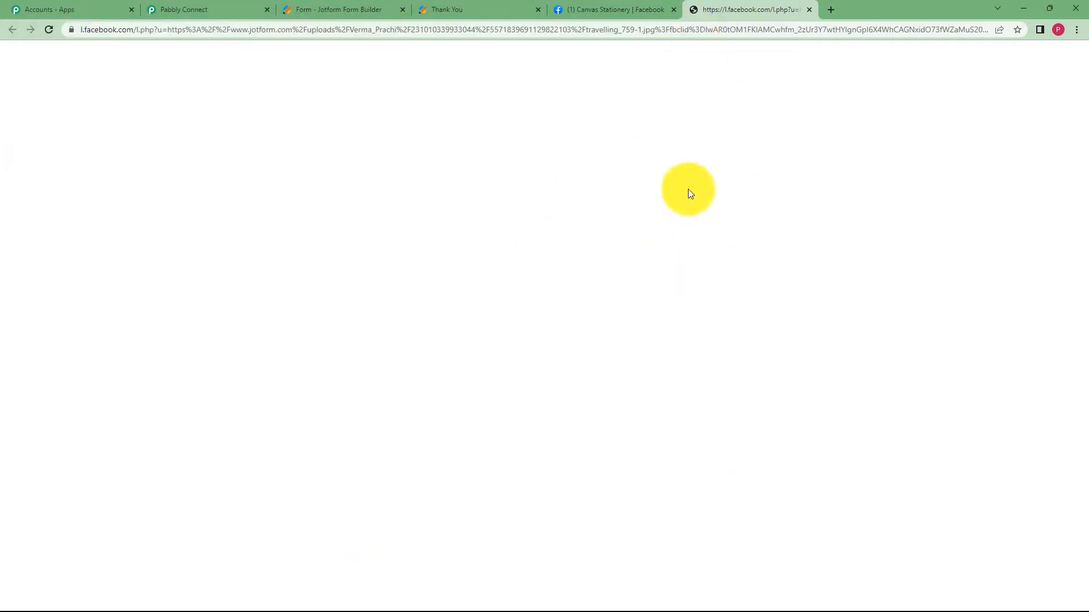
pyautogui.click(631, 12)
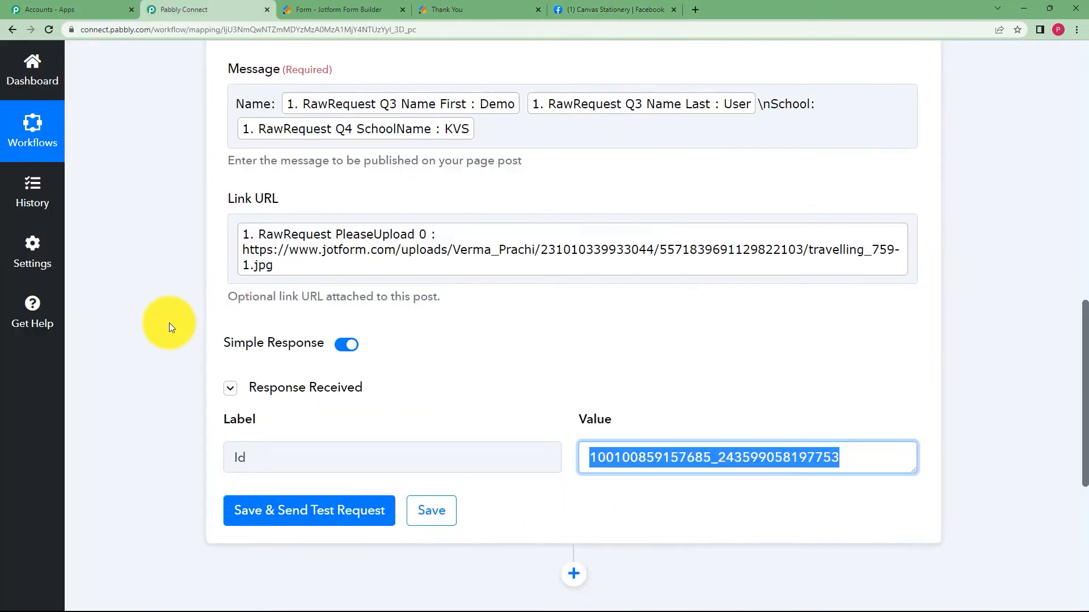
pyautogui.scroll(10, 169, 322)
pyautogui.scroll(2, 199, 275)
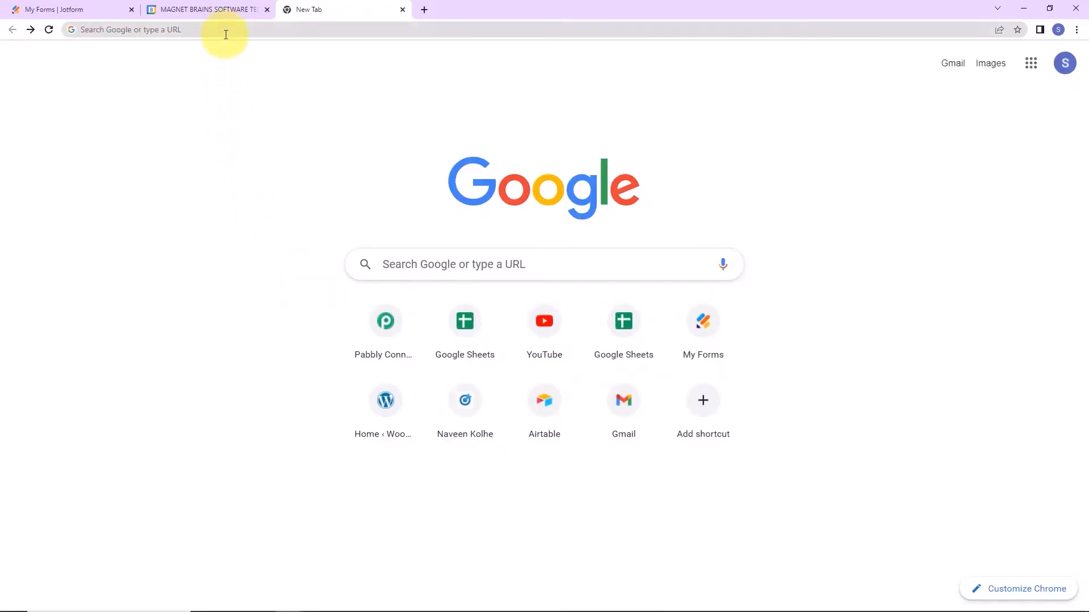
# Focus the new tab's address bar to enter a web address.
pyautogui.click(225, 31)
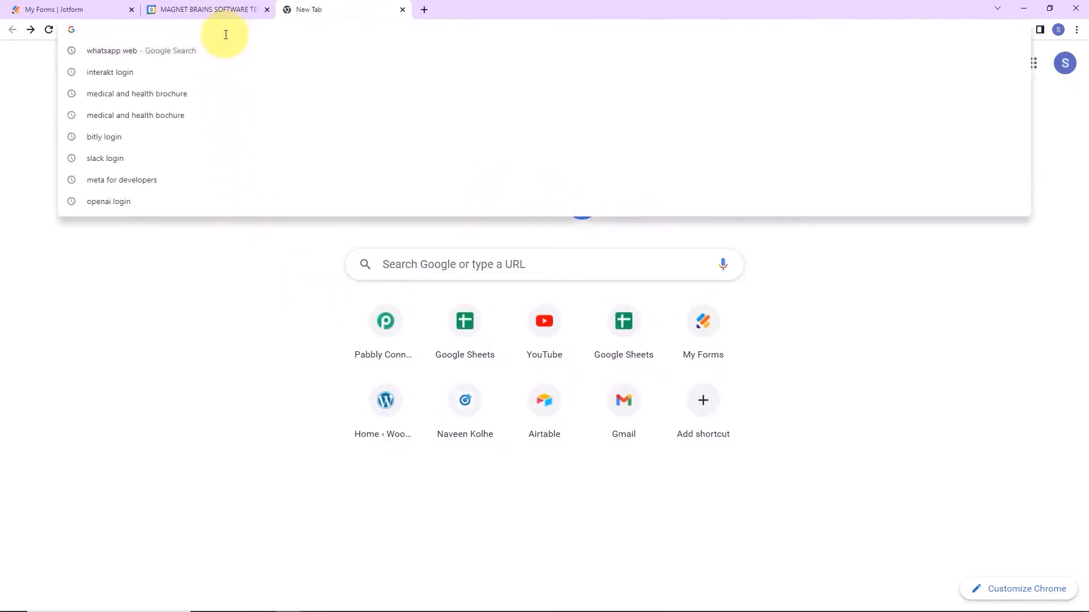
# Load pabbly.com/connect, sign in, and open the Pabbly Connect dashboard to create a workflow.
pyautogui.write('pabbly.com/connect')
pyautogui.press('Return')
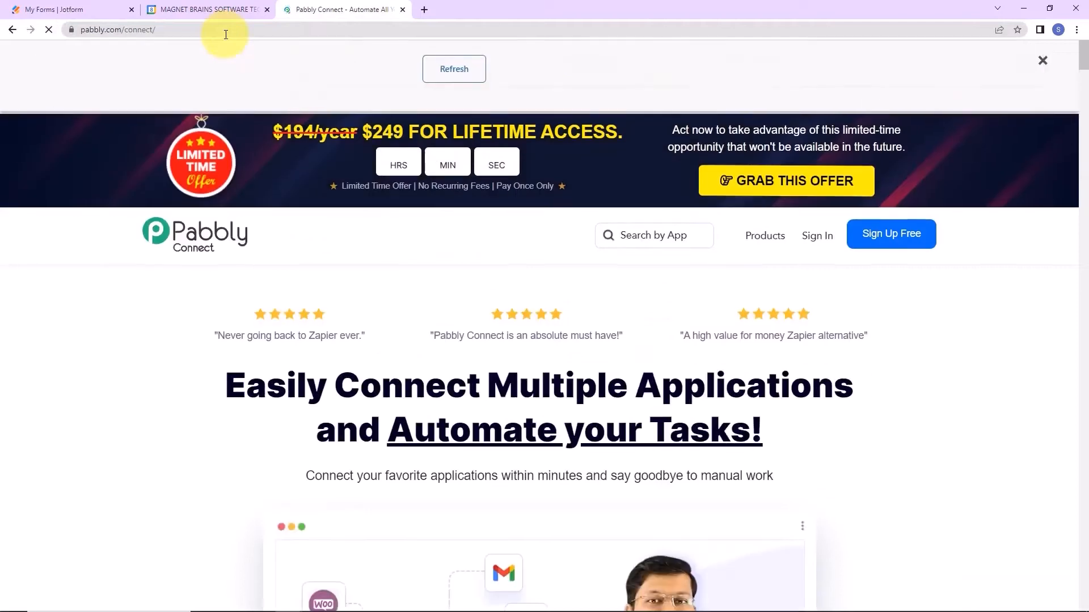
pyautogui.click(1042, 60)
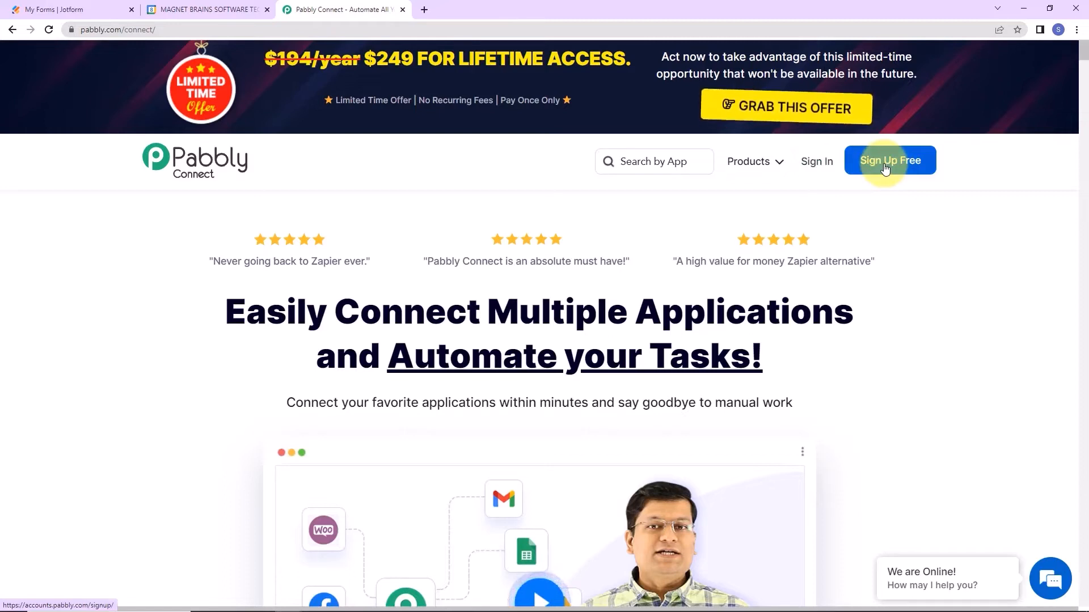
pyautogui.click(816, 164)
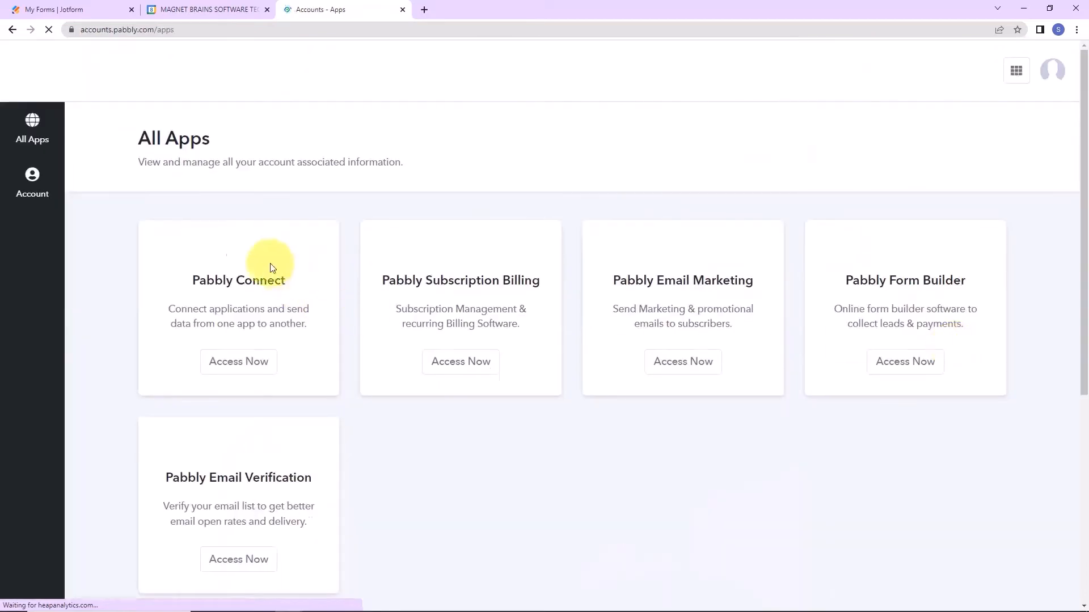
pyautogui.click(220, 366)
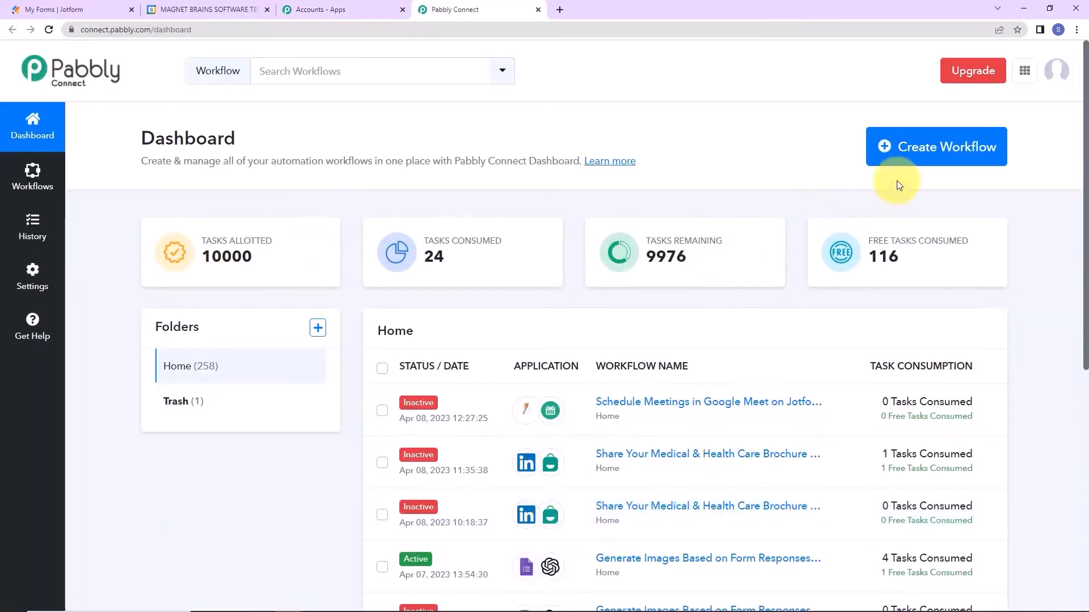
pyautogui.click(931, 162)
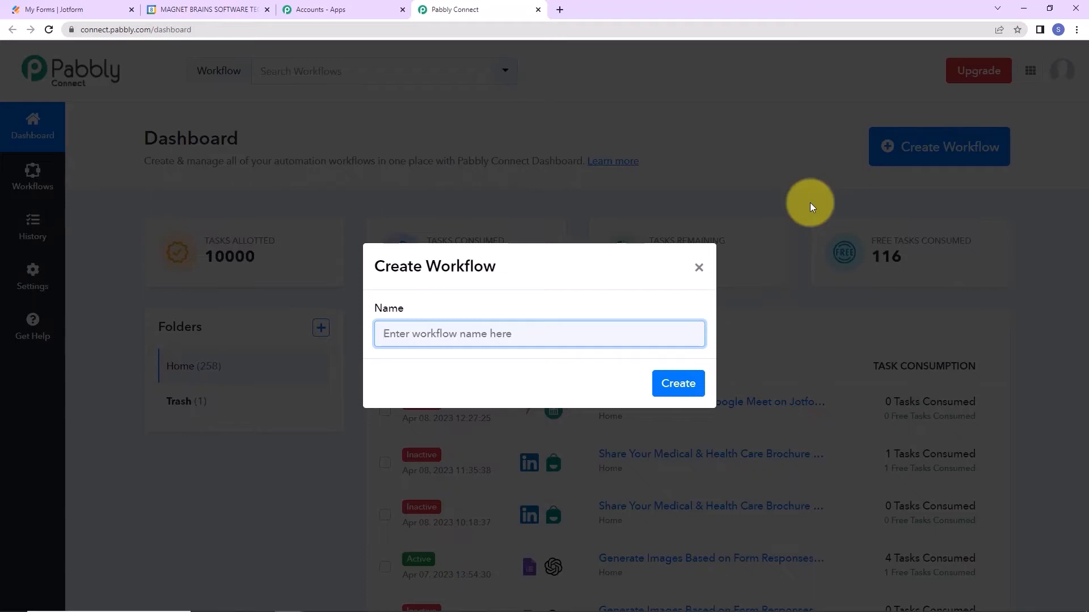
# Name the new workflow 'Schedule Meetings in Google Meet on Jotform Submission' and create it.
pyautogui.write('Schedule Meetings in Google Meet on Jotform Submission')
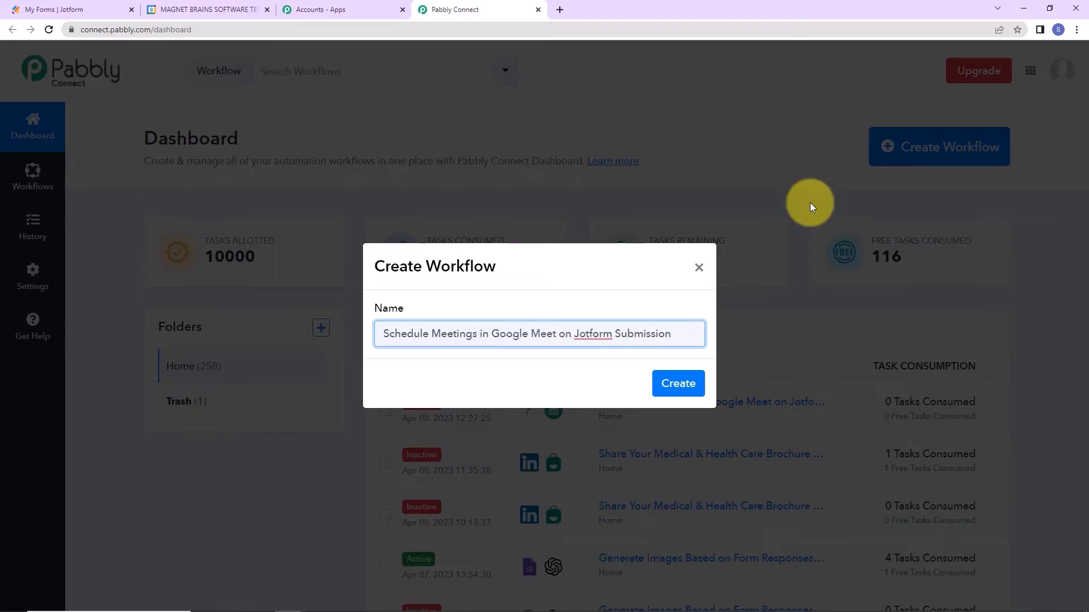
pyautogui.click(681, 391)
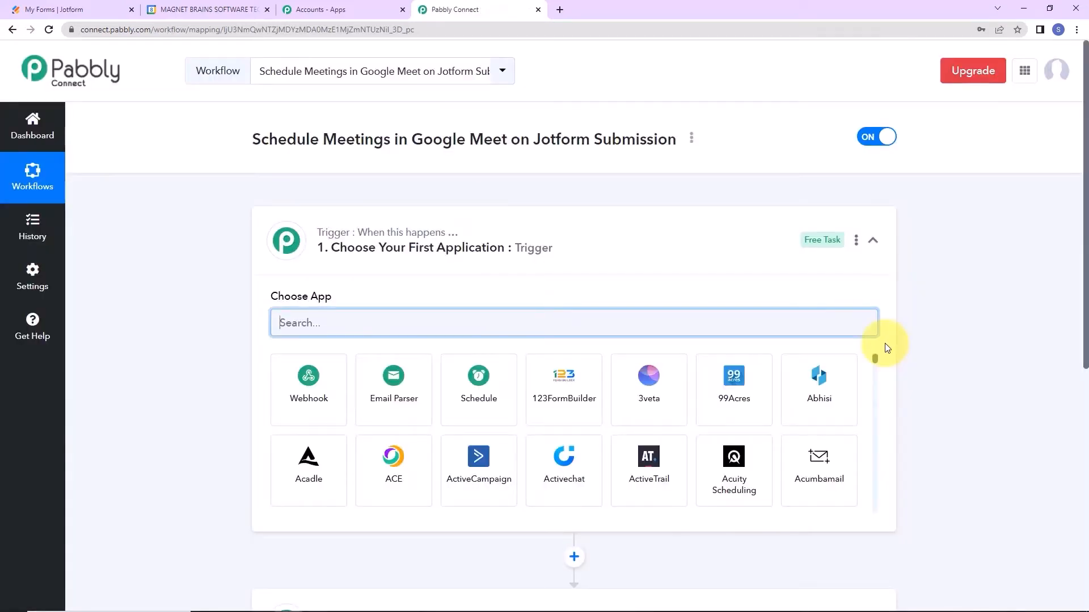
# Set the workflow trigger to JotForm with the New Response event.
pyautogui.scroll(-2, 592, 283)
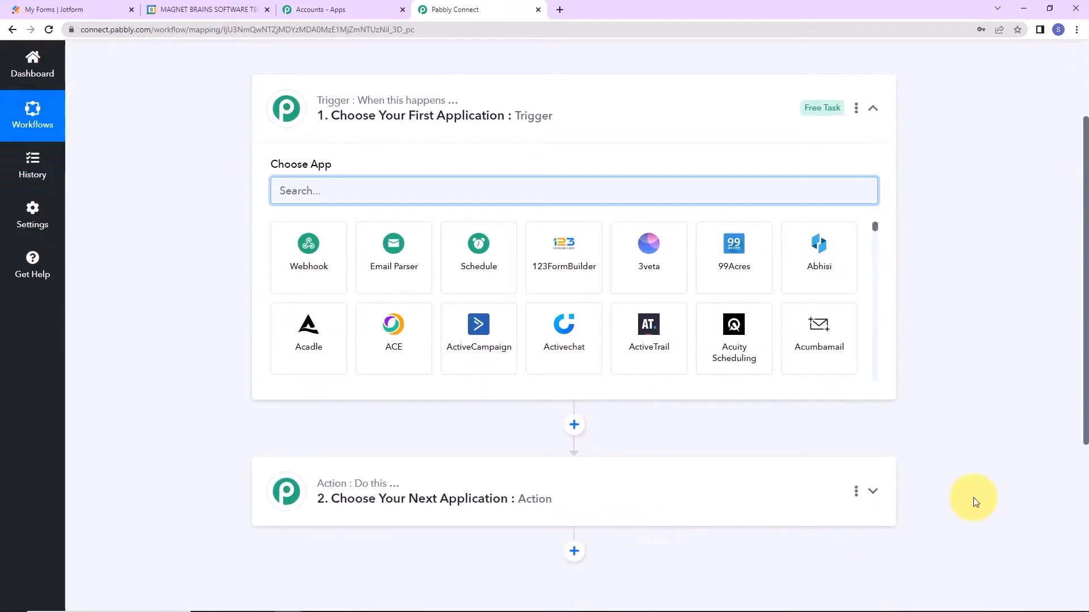
pyautogui.scroll(2, 973, 498)
pyautogui.scroll(-2, 973, 498)
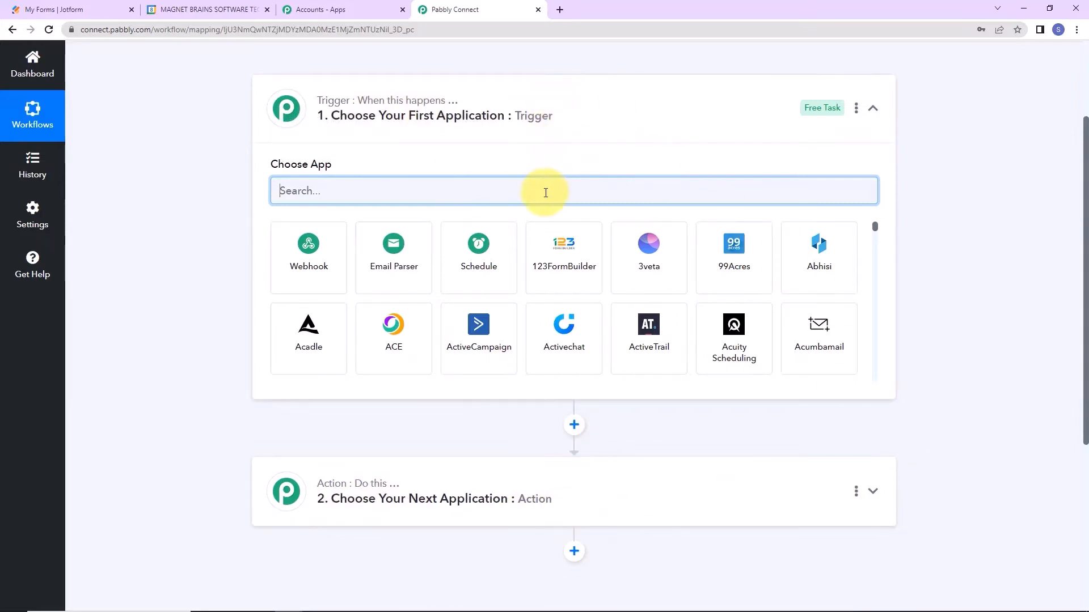
pyautogui.write('jot')
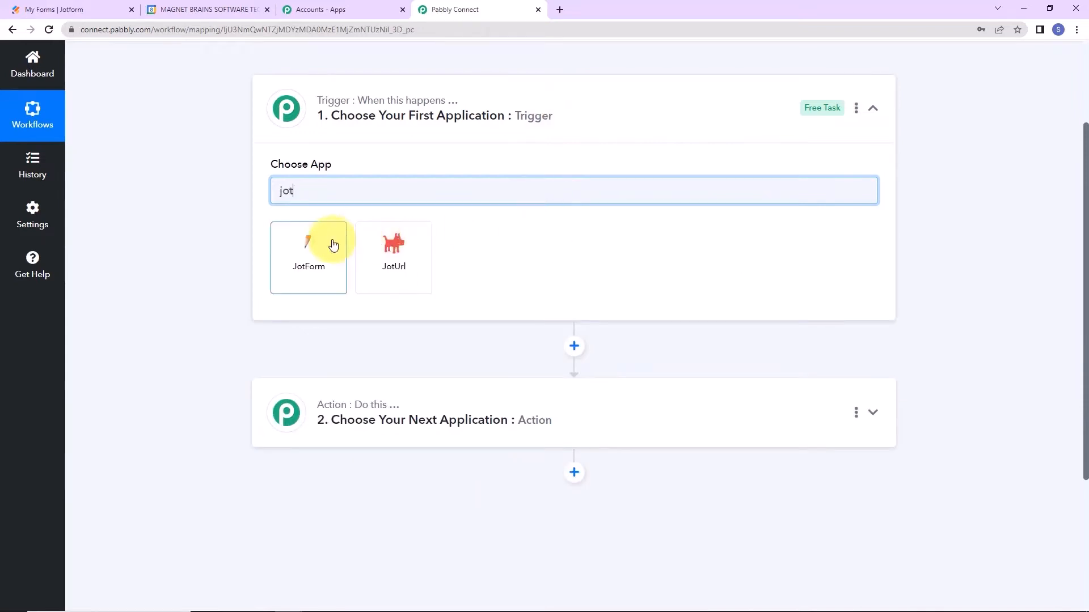
pyautogui.click(333, 245)
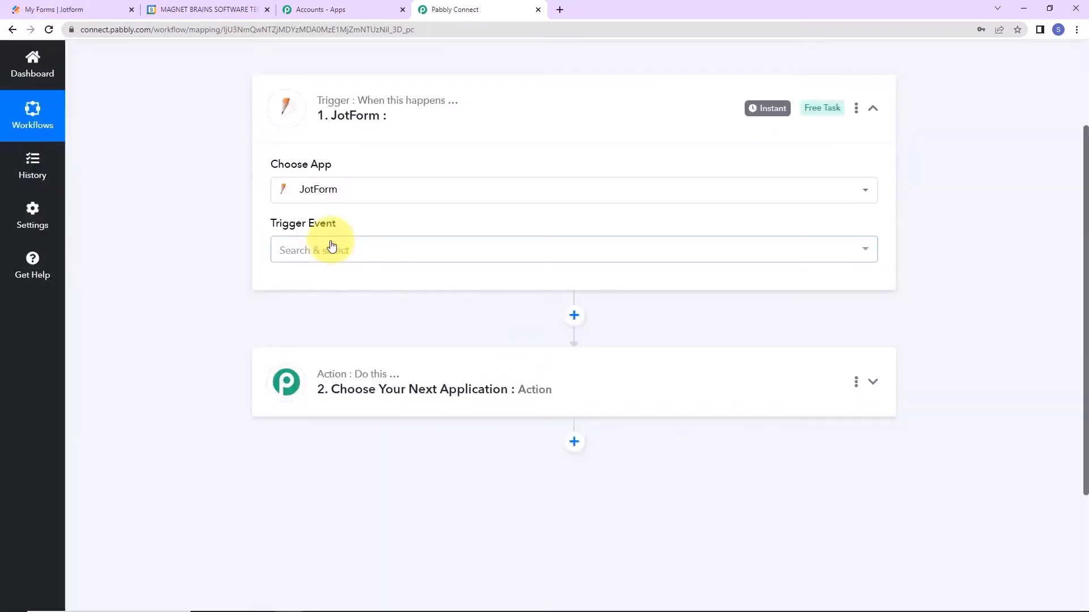
pyautogui.click(332, 248)
pyautogui.click(318, 325)
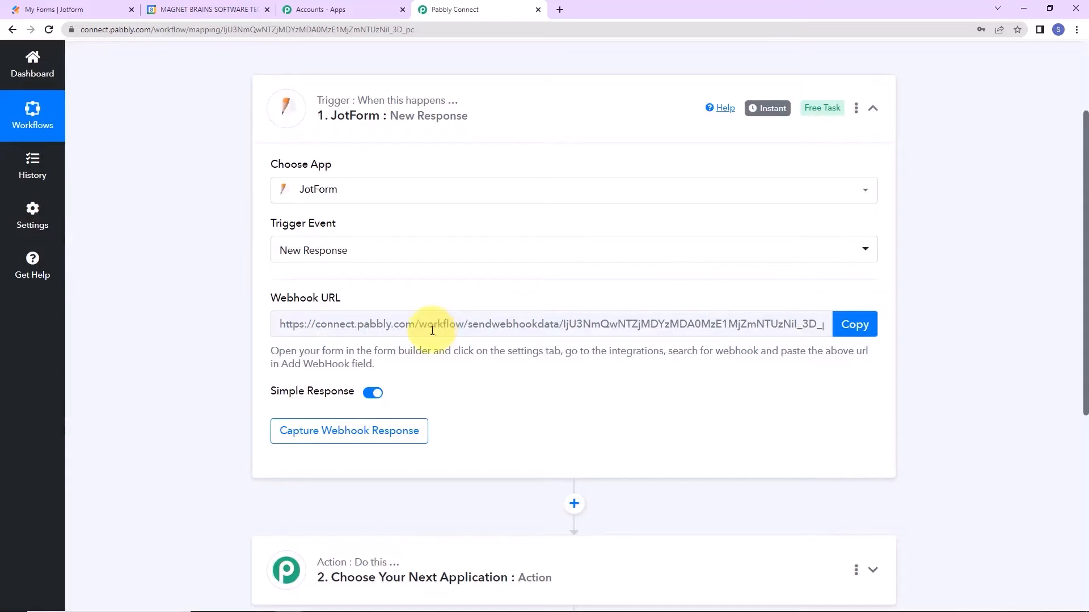
# Copy the trigger's webhook URL and go to the Jotform forms list.
pyautogui.moveTo(272, 307)
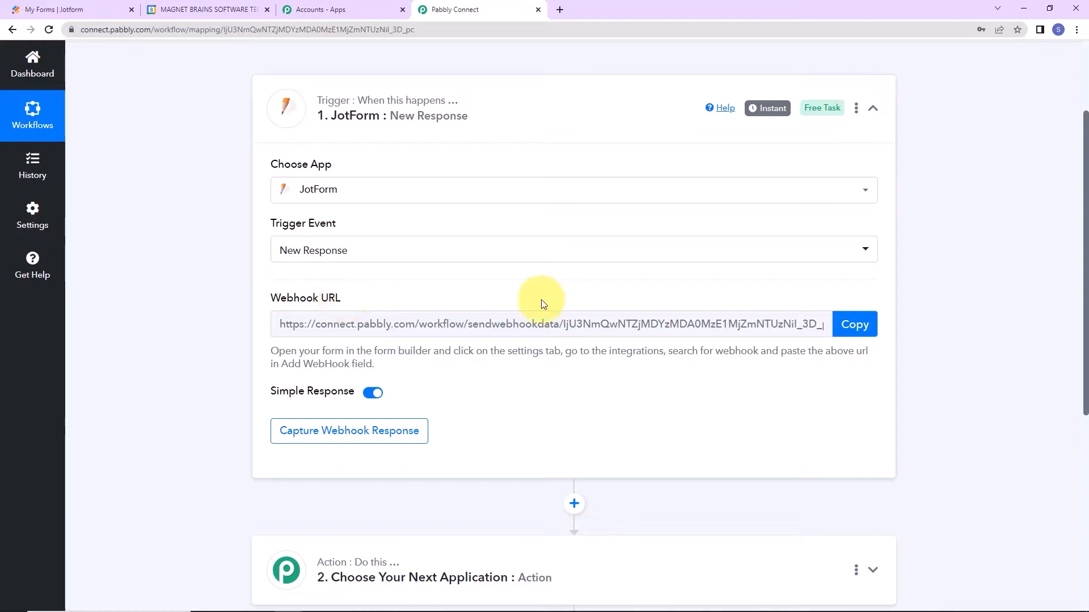
pyautogui.click(842, 334)
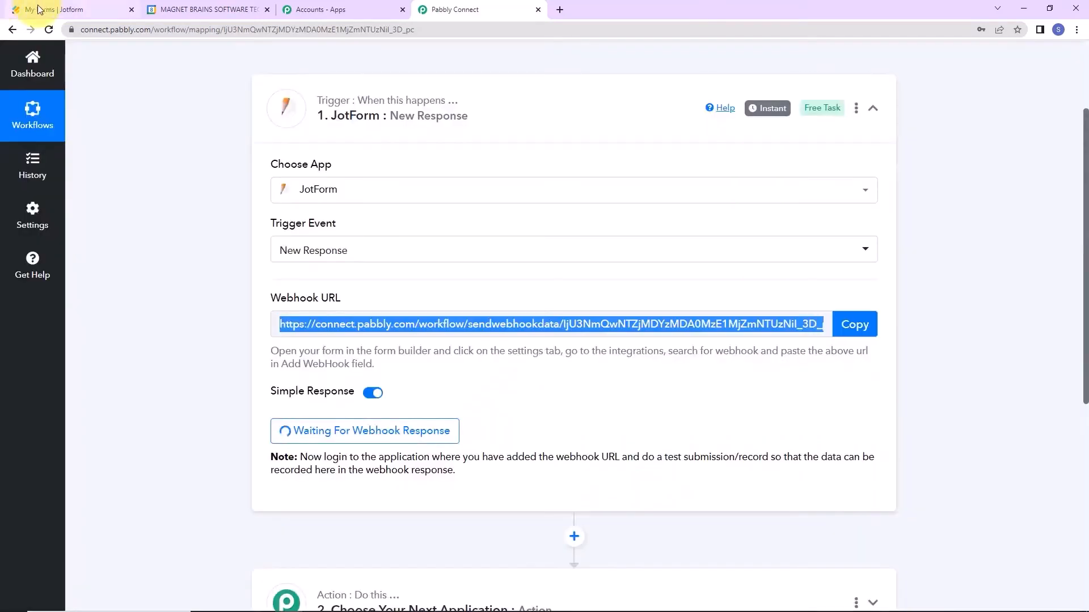
pyautogui.click(39, 8)
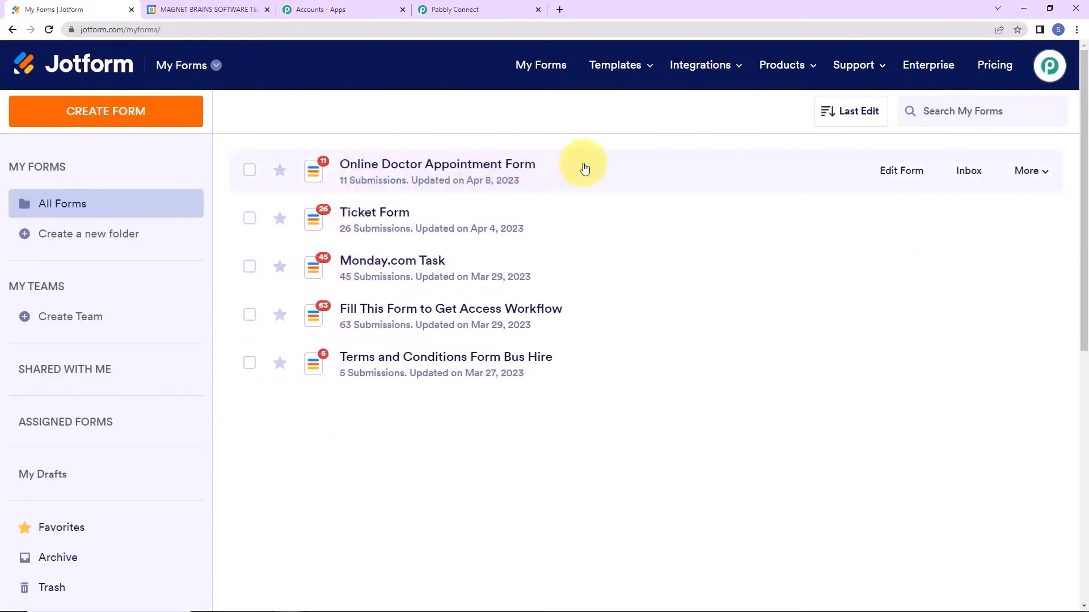
# Open the Online Doctor Appointment Form's integrations settings.
pyautogui.click(902, 170)
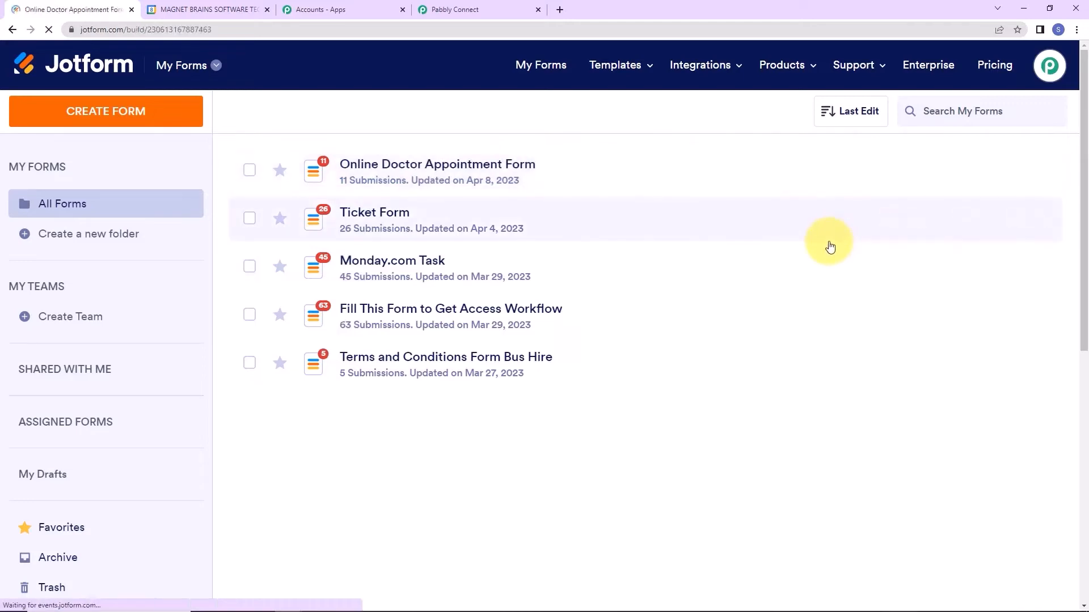
pyautogui.scroll(-2, 841, 287)
pyautogui.scroll(-1, 841, 286)
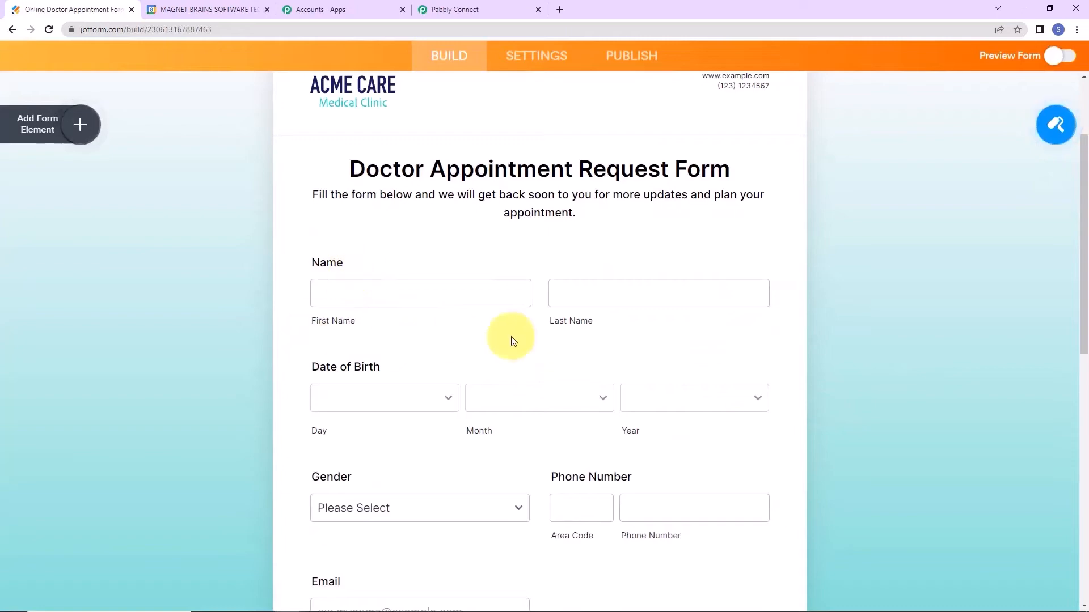
pyautogui.scroll(-2, 607, 340)
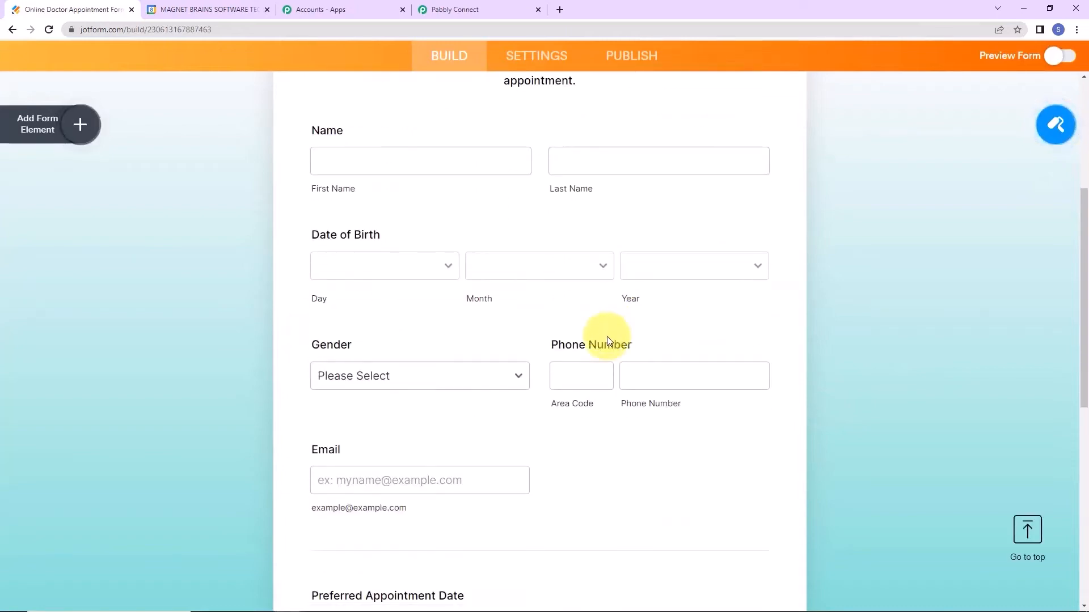
pyautogui.scroll(-2, 877, 403)
pyautogui.scroll(-4, 877, 405)
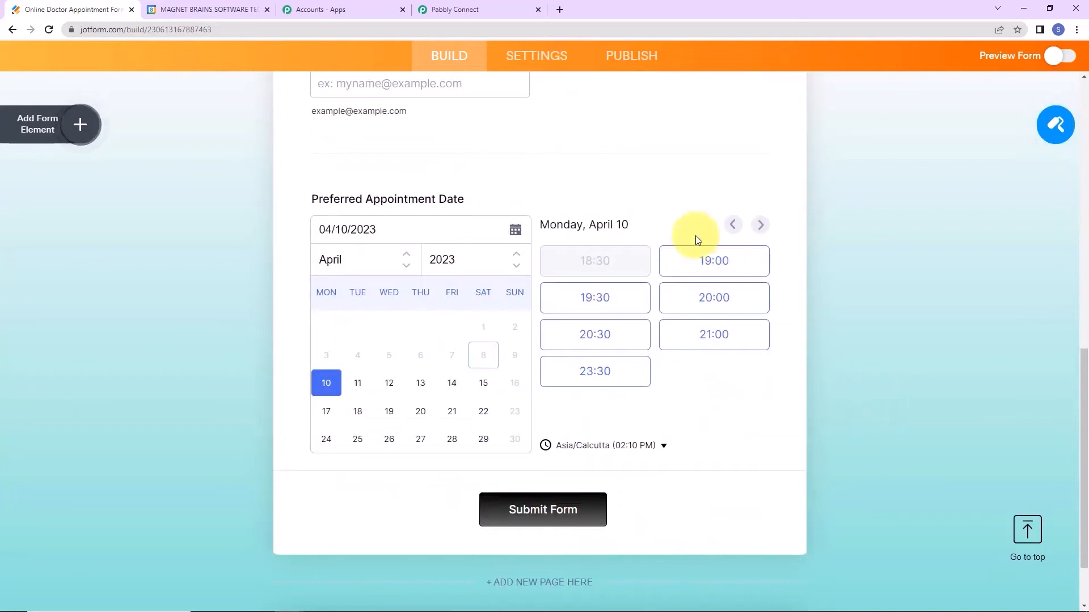
pyautogui.click(539, 56)
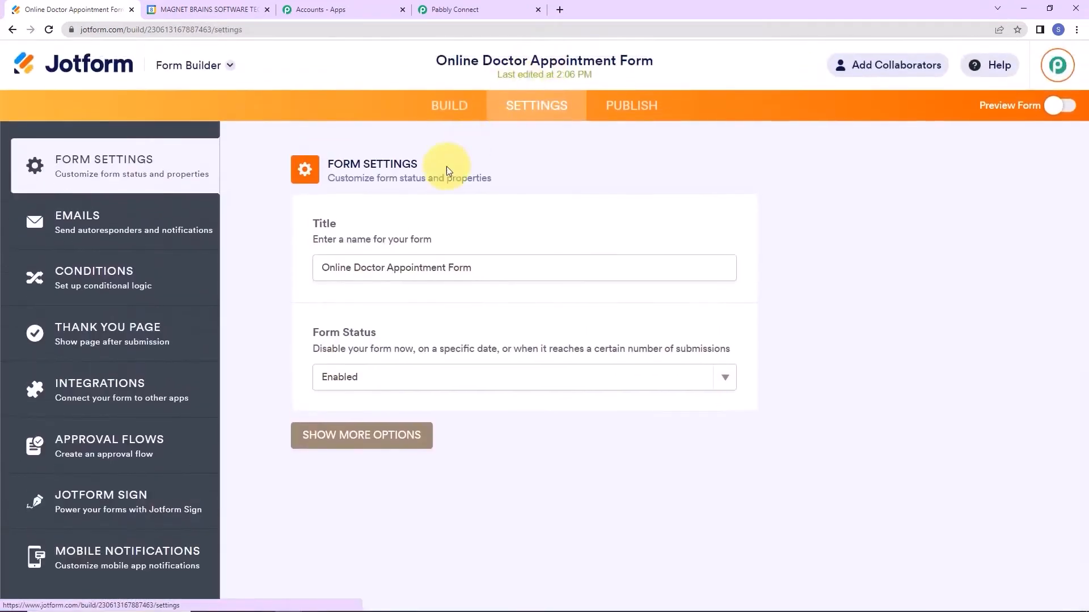
pyautogui.click(77, 391)
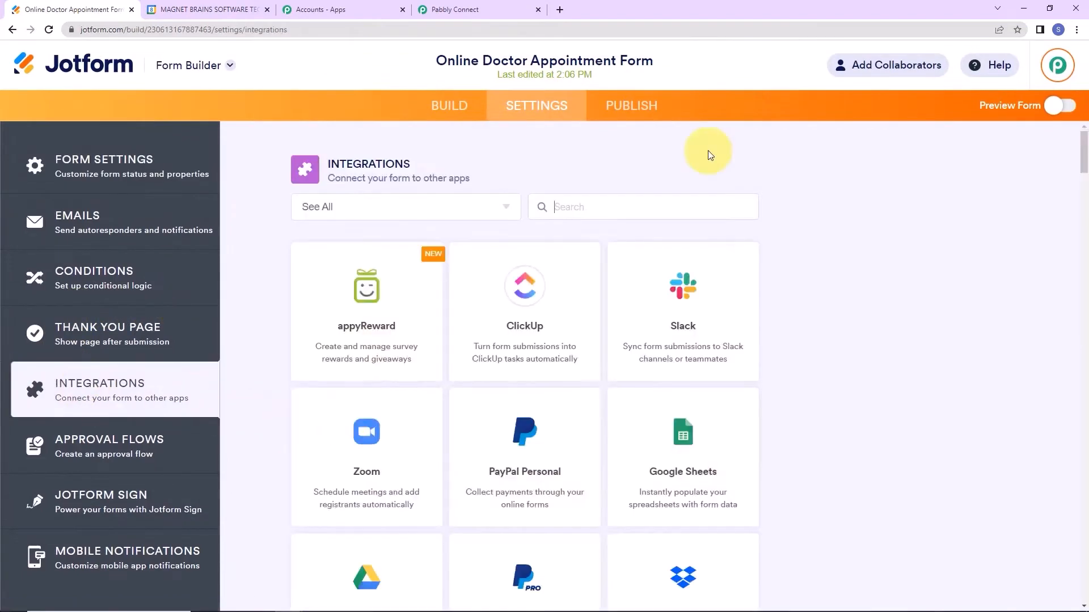
# Add a WebHooks integration using the copied Pabbly webhook URL and finish it.
pyautogui.write('web')
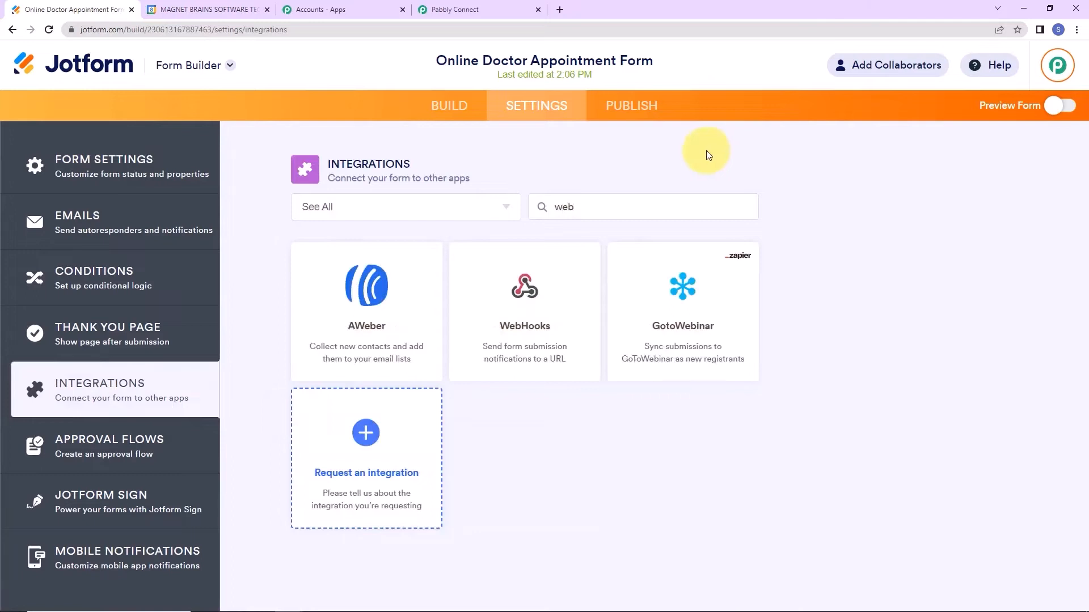
pyautogui.click(536, 367)
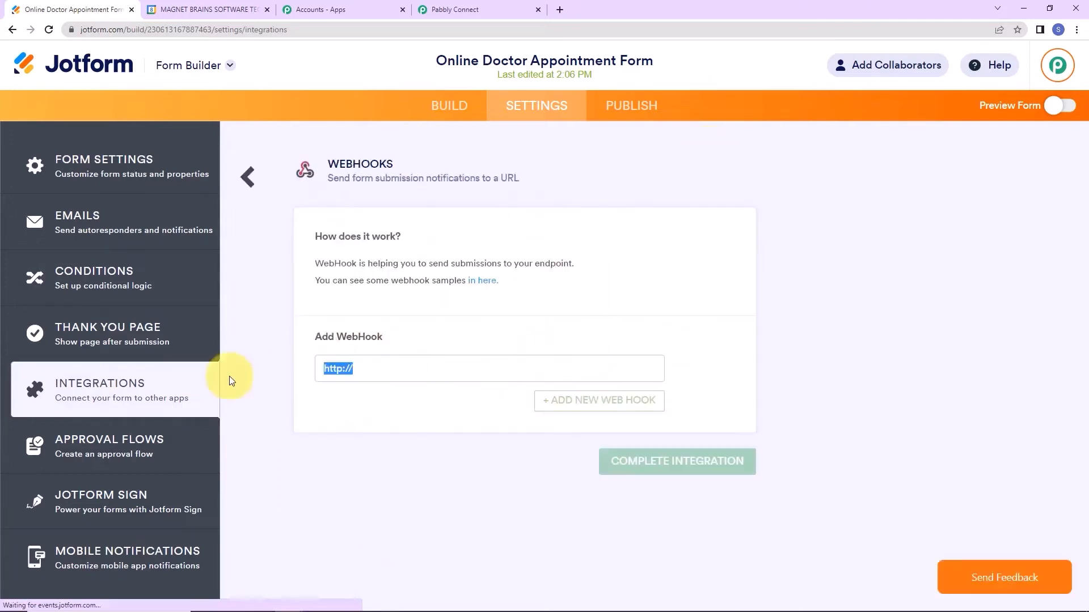
pyautogui.press('BackSpace')
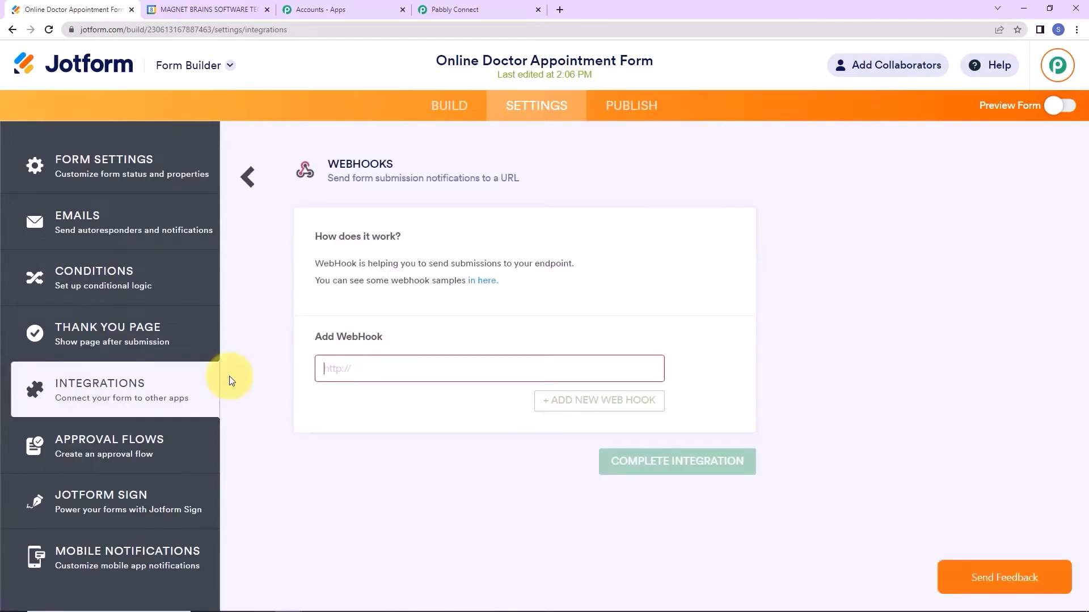
pyautogui.hotkey('ctrl', 'v')
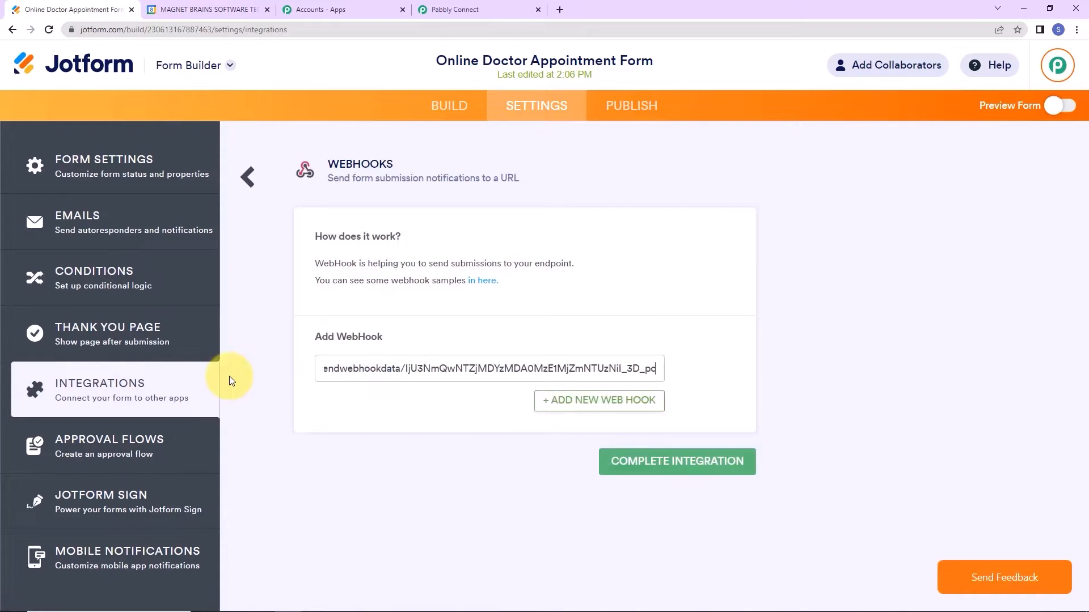
pyautogui.click(640, 459)
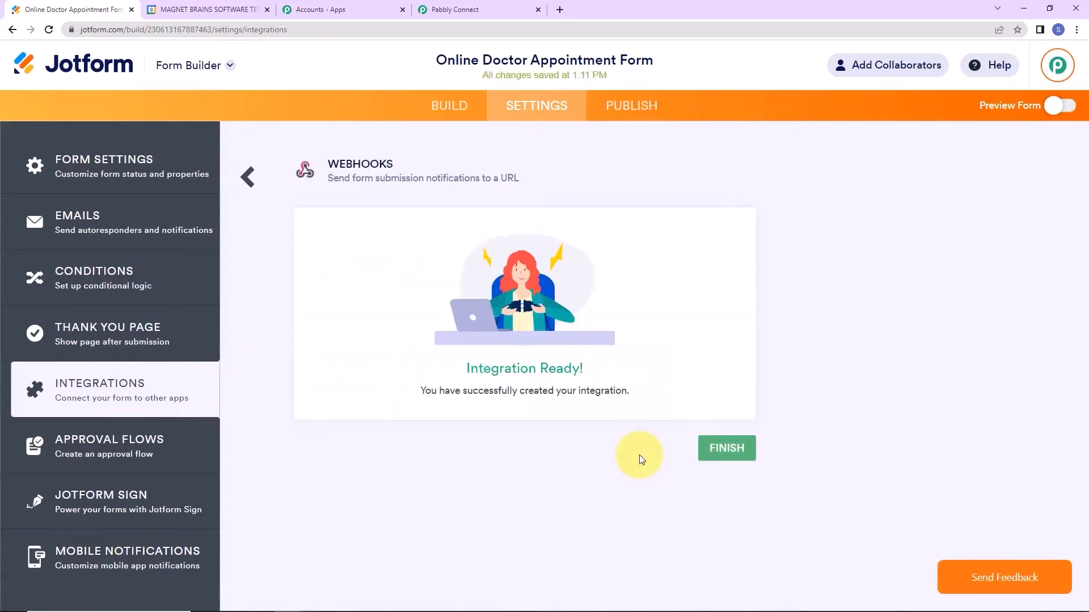
pyautogui.click(732, 460)
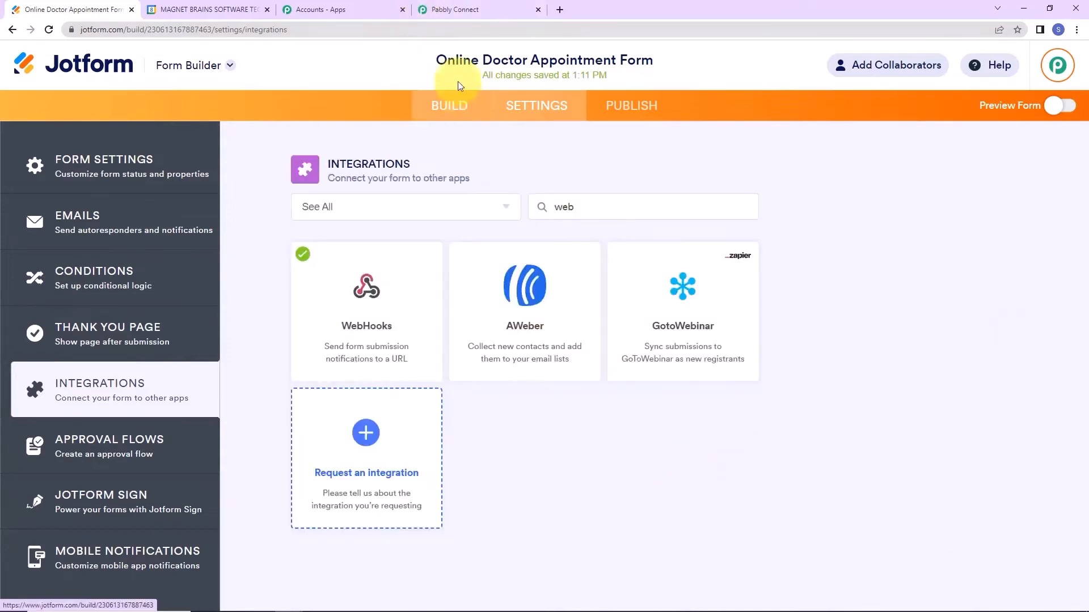
# Check the Pabbly Connect workflow, then return to the form's integration settings.
pyautogui.click(481, 9)
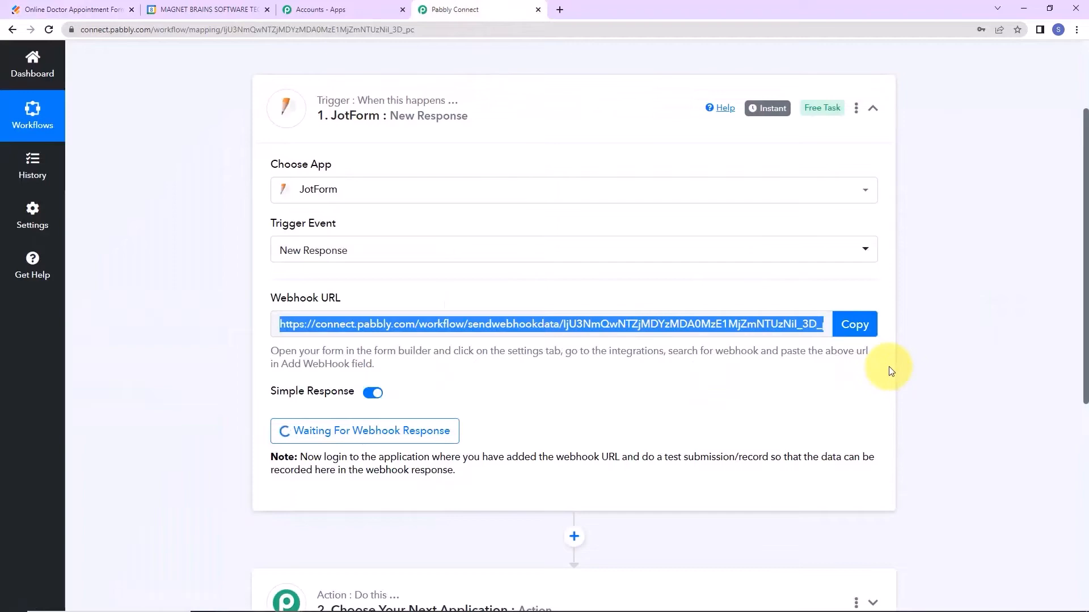
pyautogui.scroll(-2, 889, 369)
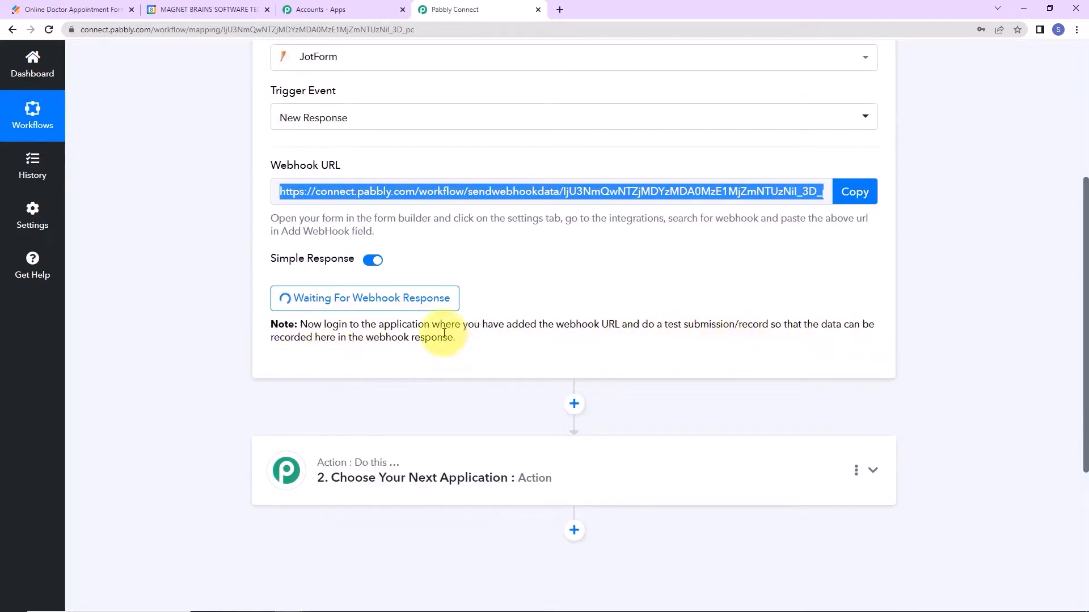
pyautogui.click(67, 9)
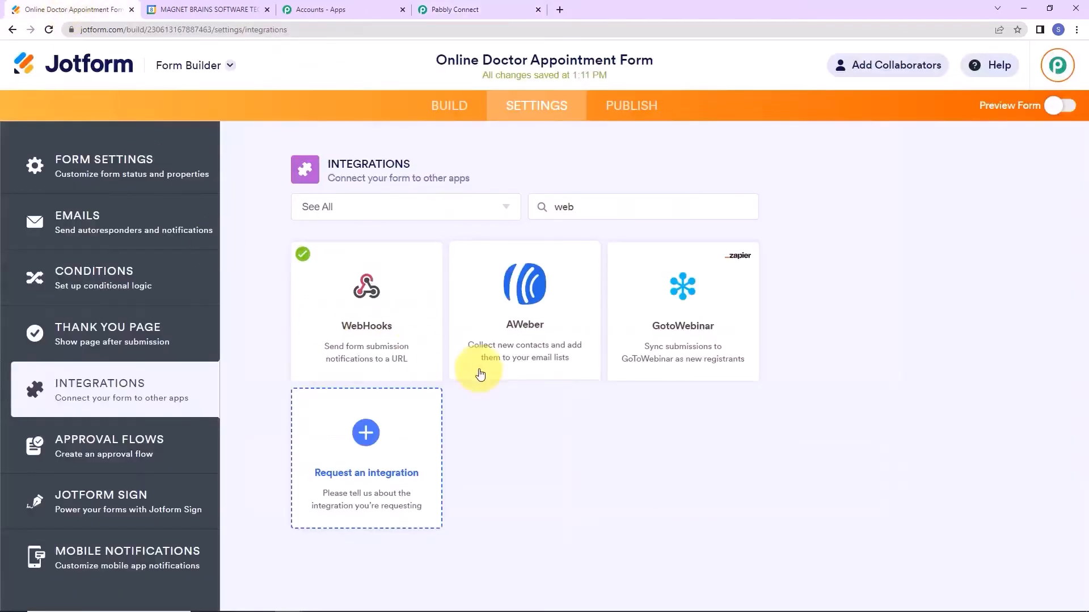
# Open the live appointment form in a new tab and enter a sample first name.
pyautogui.click(1052, 109)
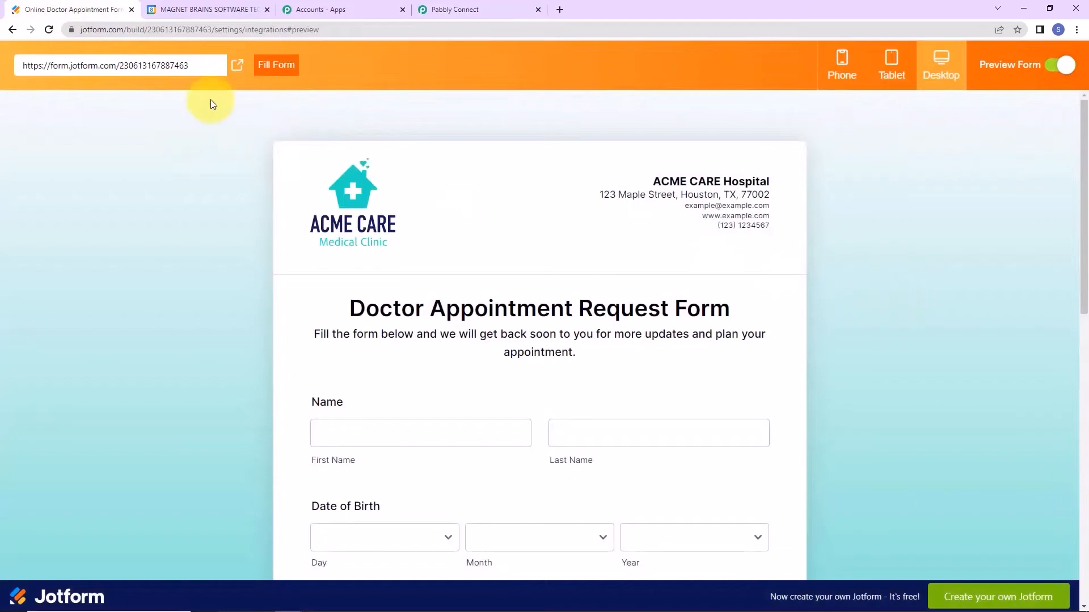
pyautogui.click(238, 65)
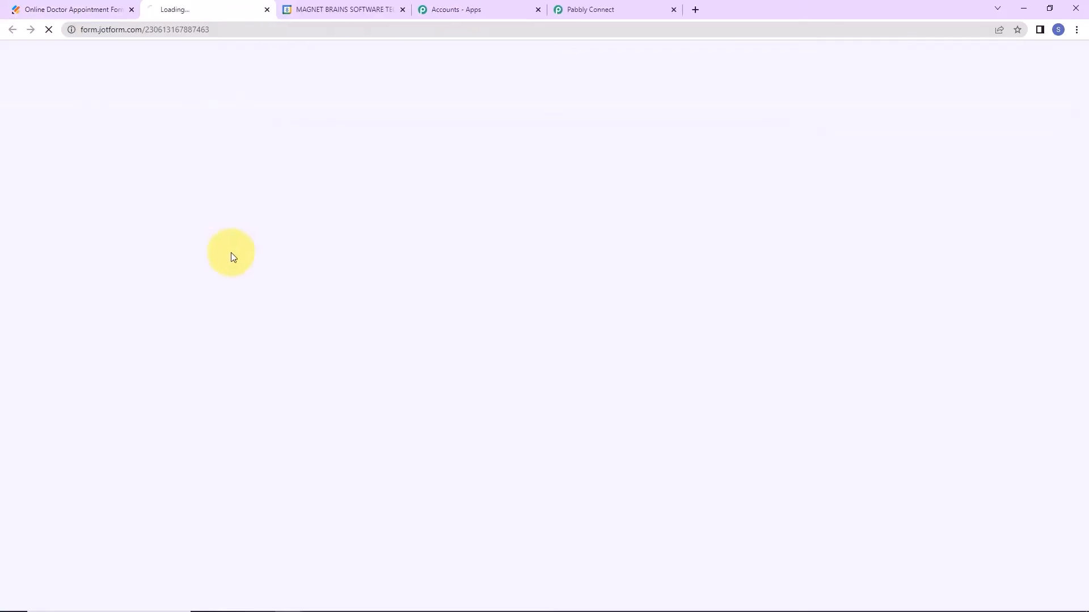
pyautogui.click(358, 246)
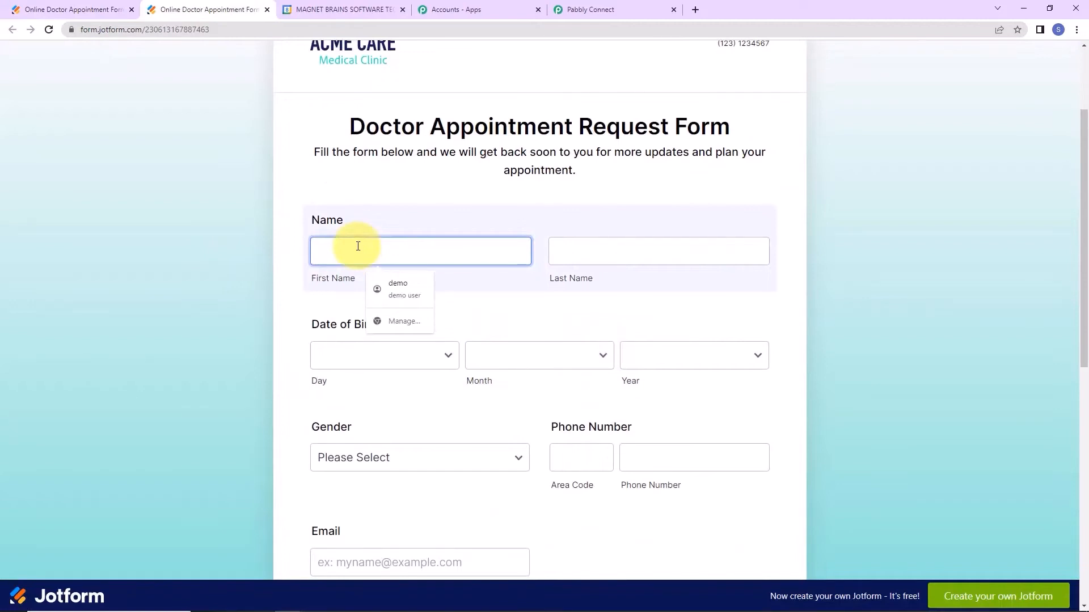
pyautogui.write('New')
pyautogui.press('Tab')
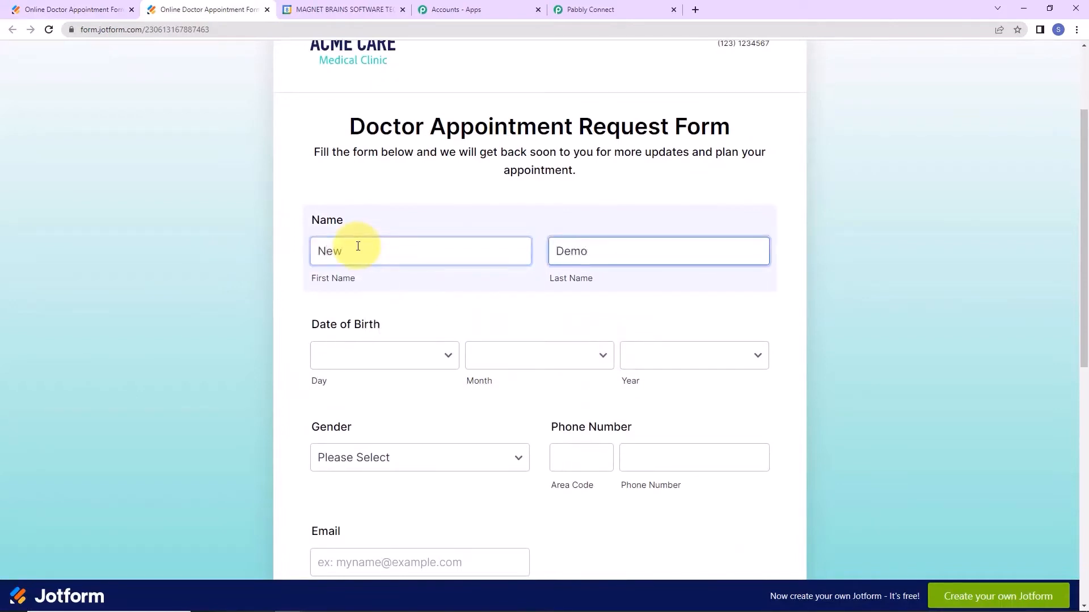
# Set birth date 1 February 2005, gender Male, and enter a sample phone number.
pyautogui.click(372, 363)
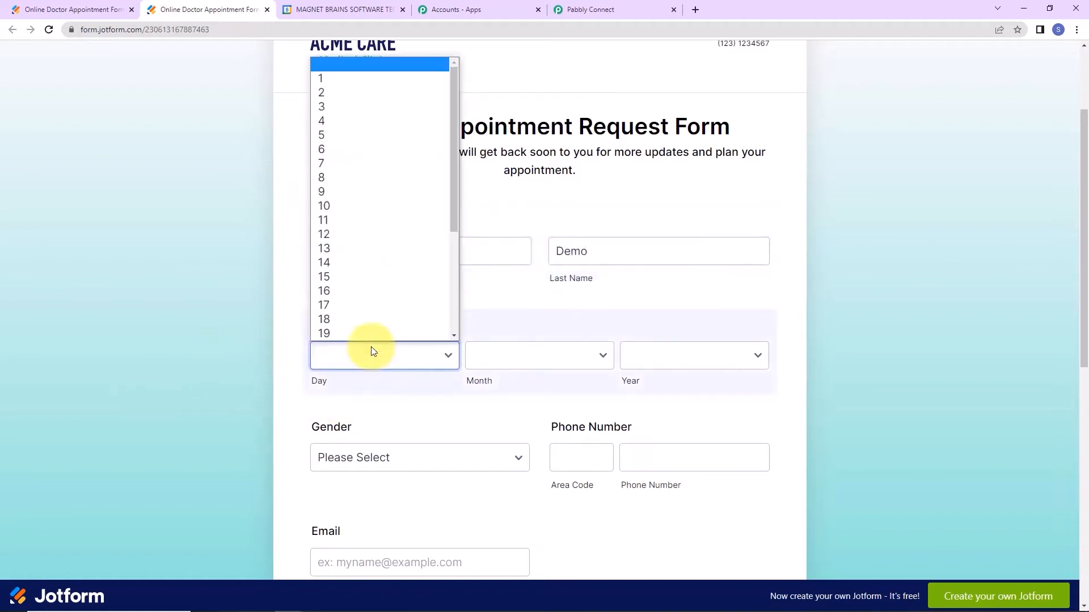
pyautogui.click(350, 79)
pyautogui.click(583, 357)
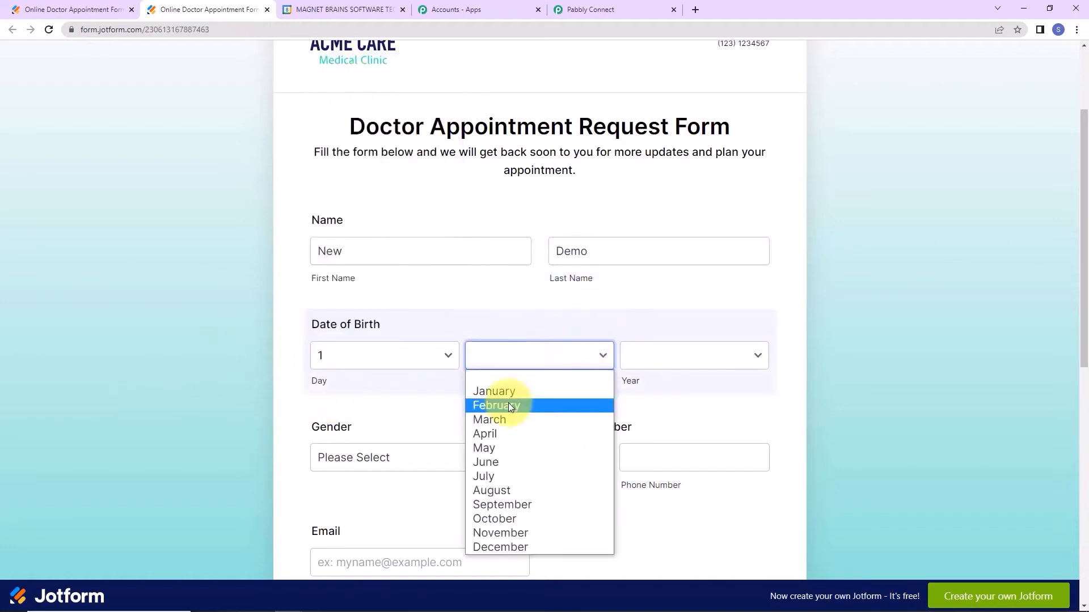
pyautogui.click(508, 404)
pyautogui.click(657, 353)
pyautogui.click(657, 339)
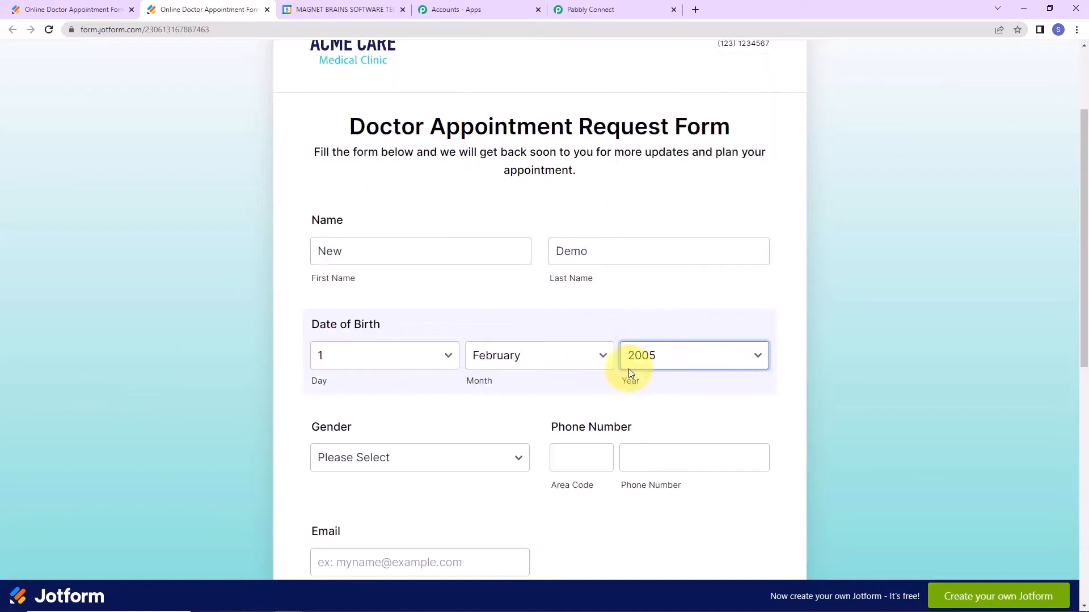
pyautogui.click(387, 462)
pyautogui.click(364, 493)
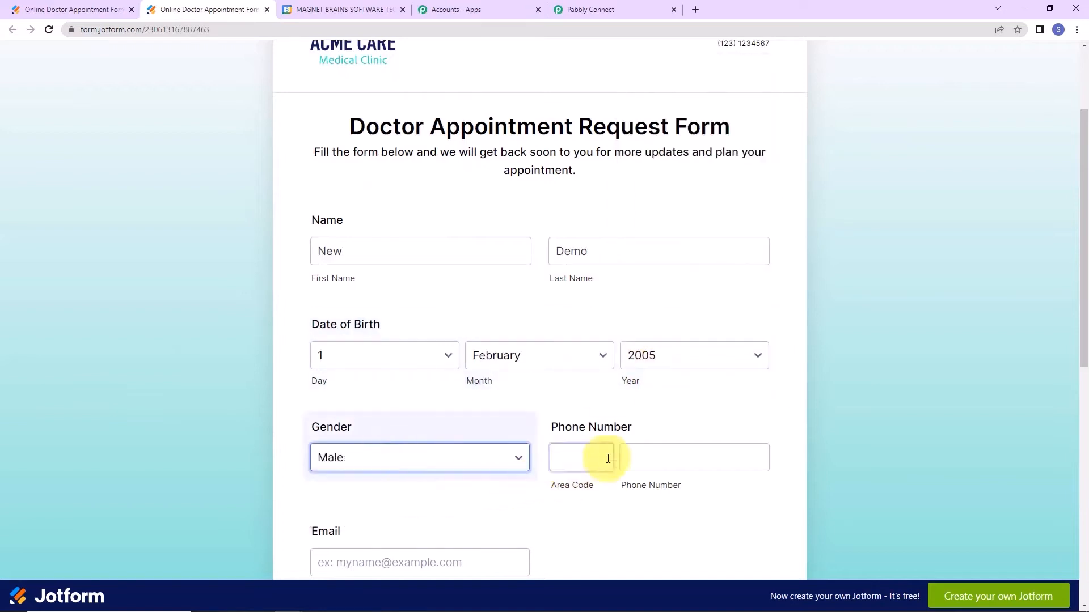
pyautogui.click(606, 458)
pyautogui.write('+91')
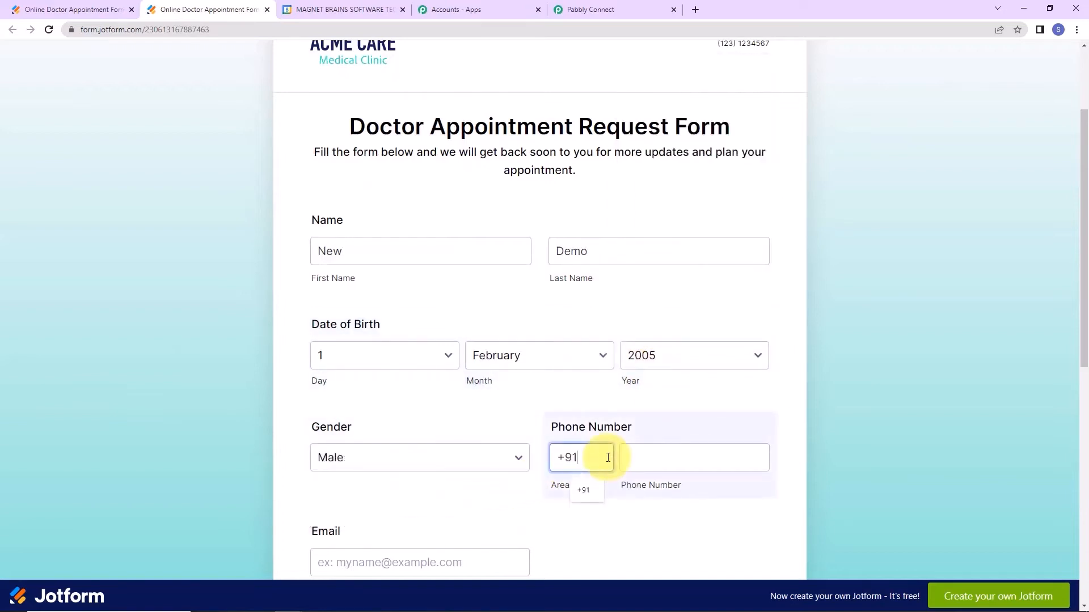
pyautogui.click(700, 459)
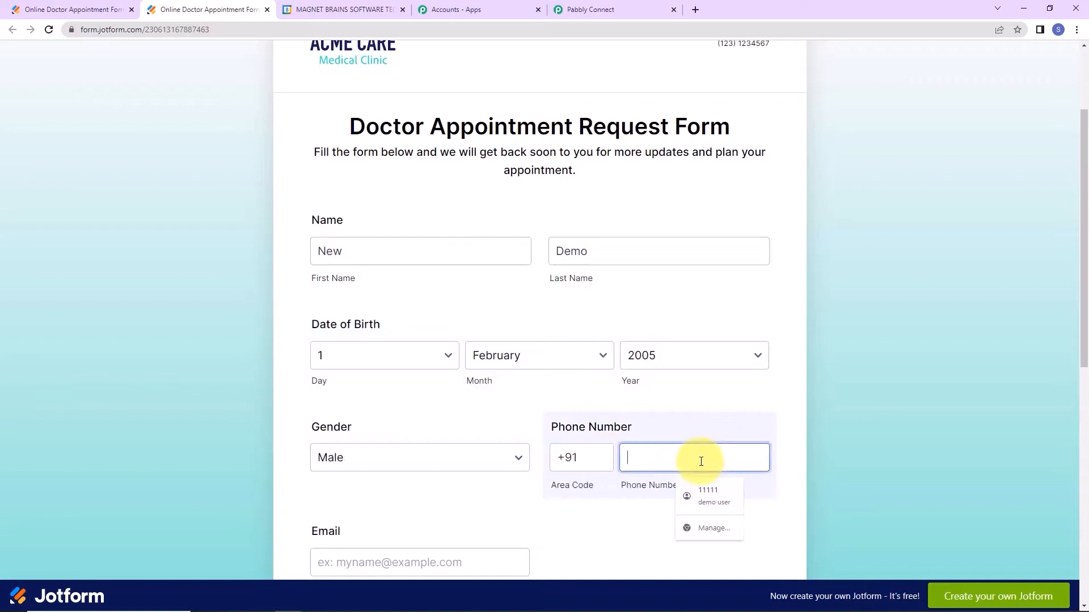
pyautogui.write('9111111111')
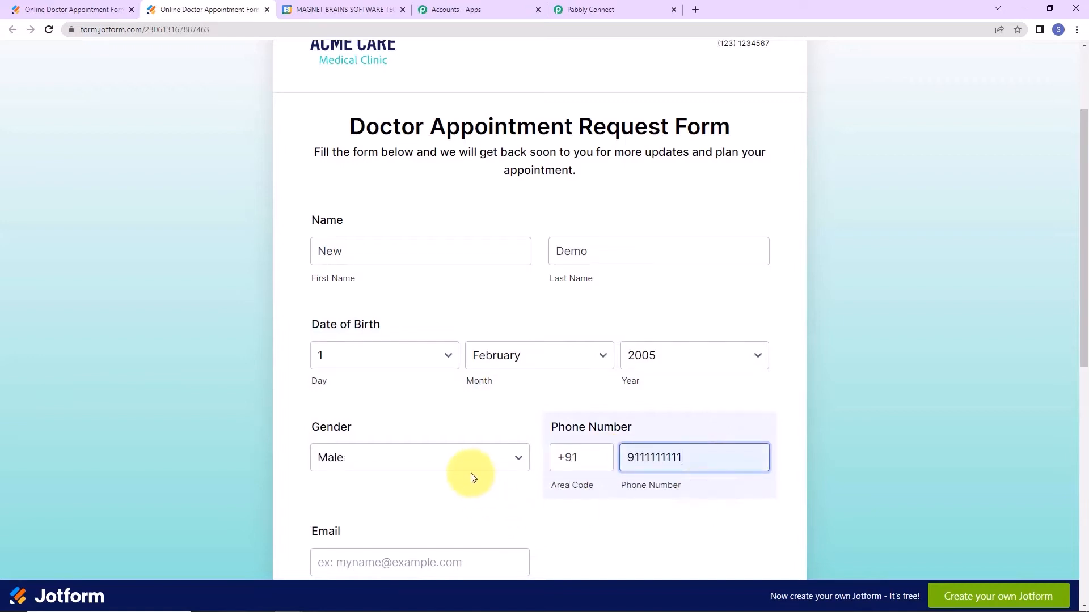
# Enter a sample email, book April 13, 2023 at 19:00, and submit the form.
pyautogui.scroll(-5, 450, 454)
pyautogui.click(383, 294)
pyautogui.write('newdem')
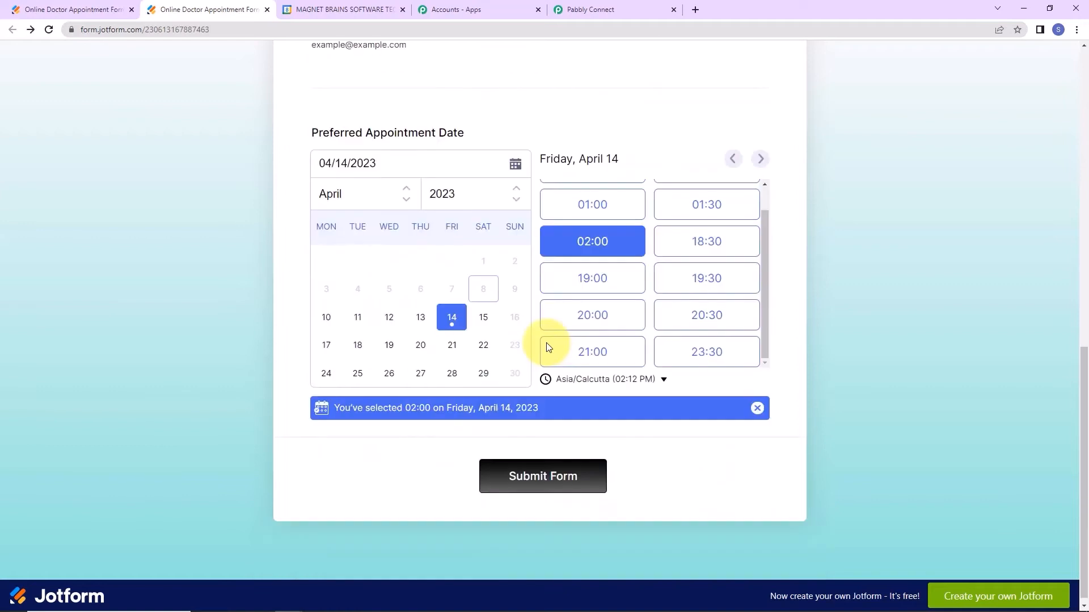
pyautogui.click(423, 320)
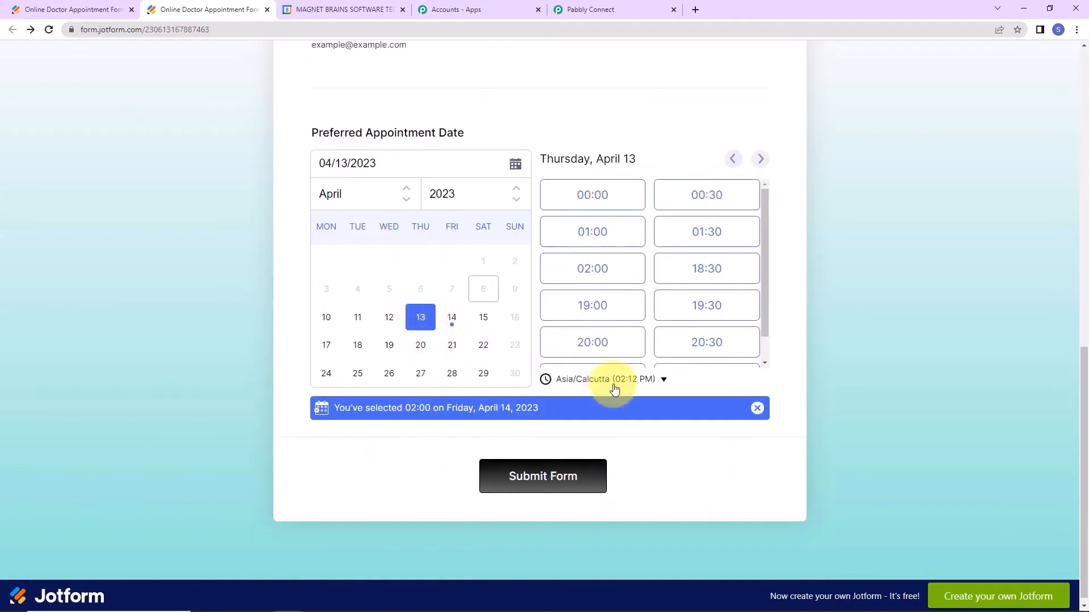
pyautogui.click(613, 305)
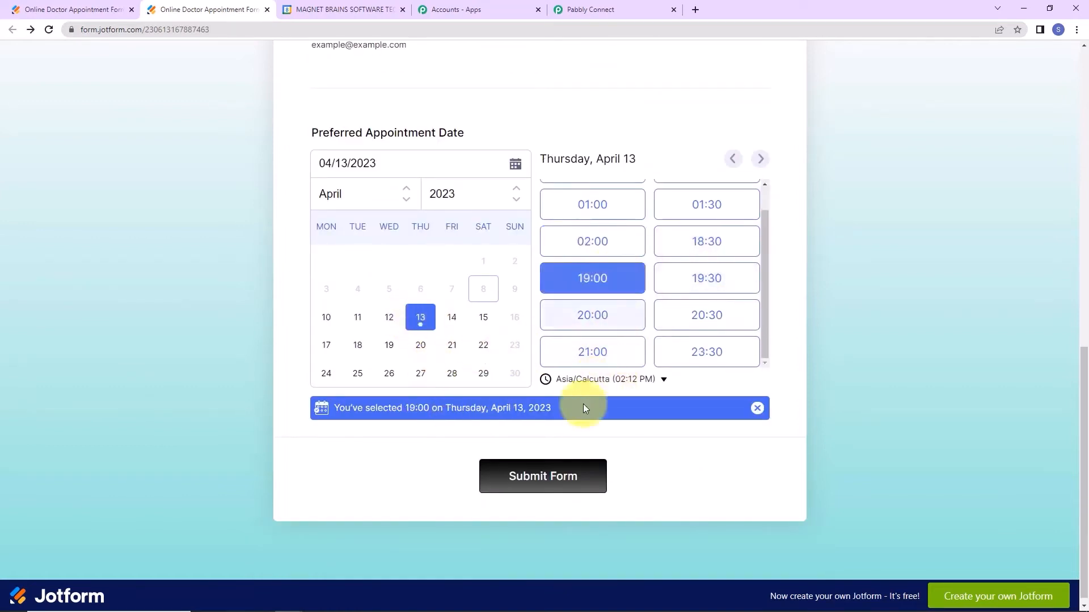
pyautogui.click(540, 479)
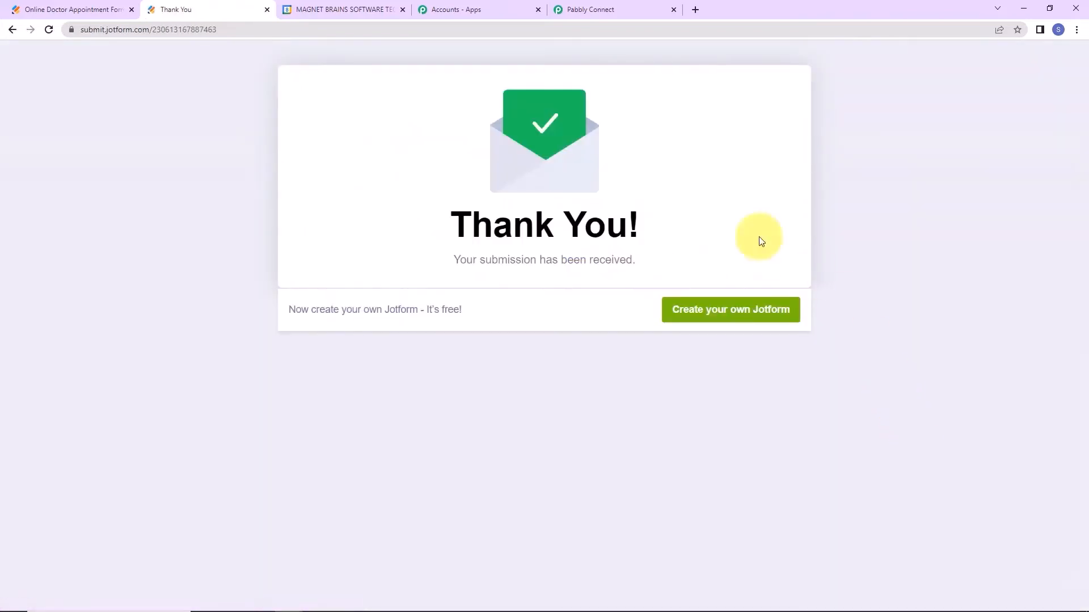
pyautogui.click(576, 9)
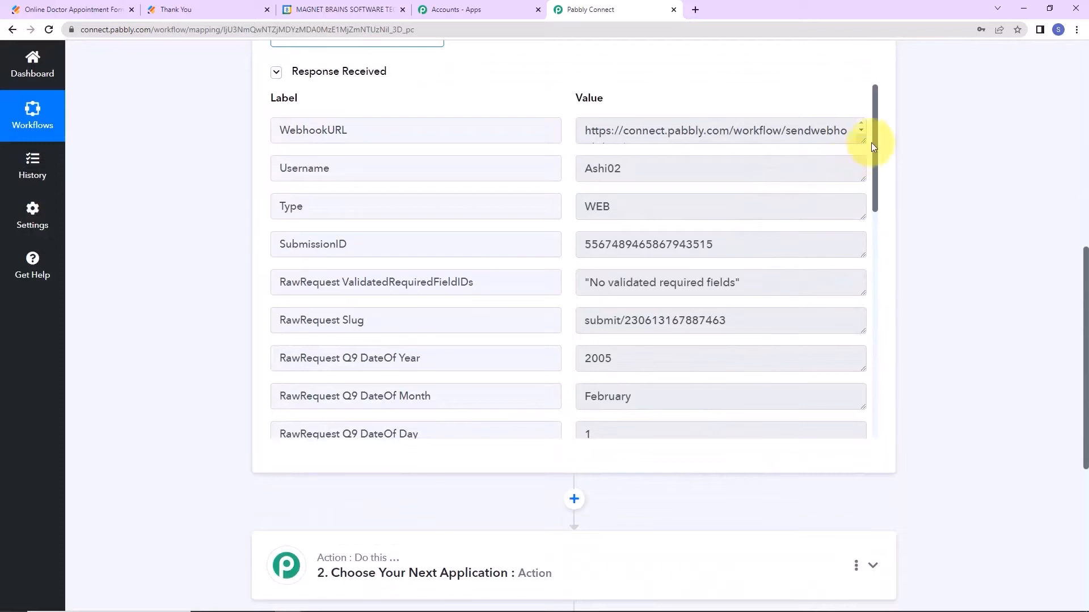
pyautogui.moveTo(873, 139); pyautogui.dragTo(887, 233)
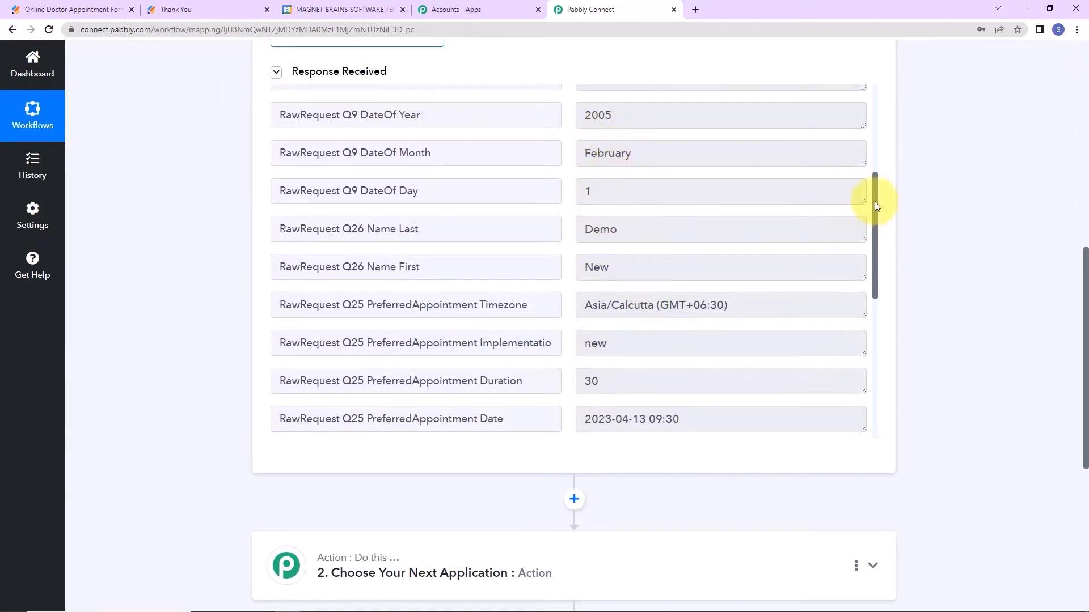
pyautogui.moveTo(874, 199); pyautogui.dragTo(886, 266)
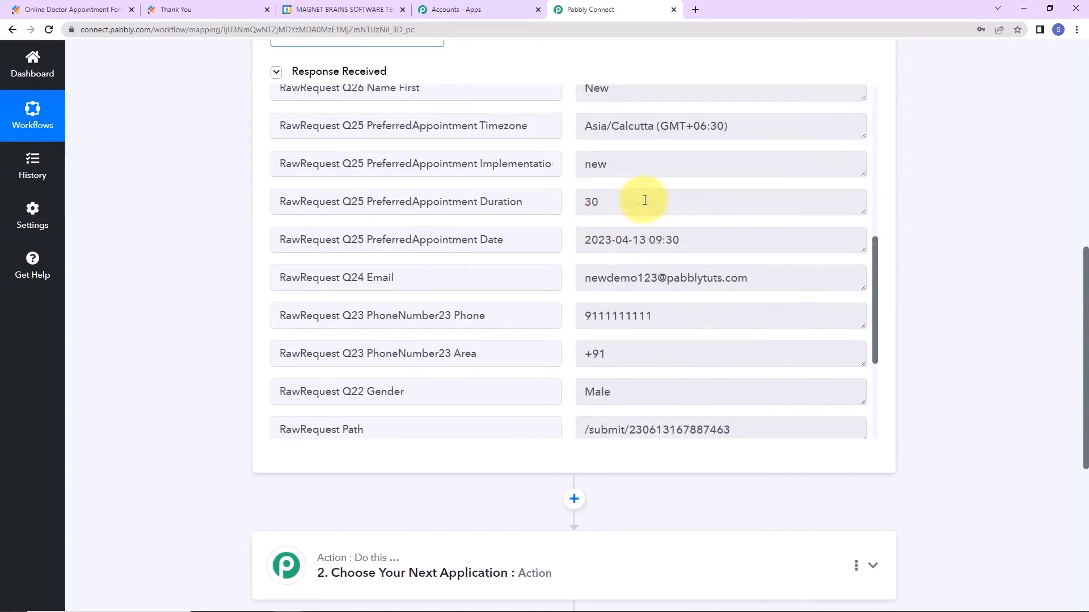
pyautogui.moveTo(877, 244); pyautogui.dragTo(883, 297)
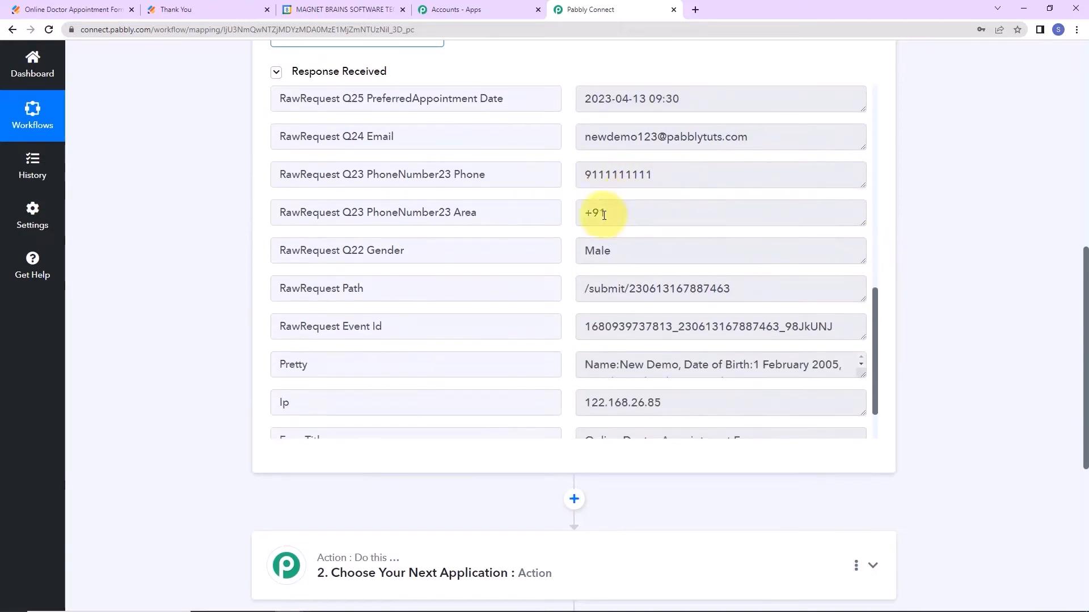
pyautogui.moveTo(873, 309); pyautogui.dragTo(878, 358)
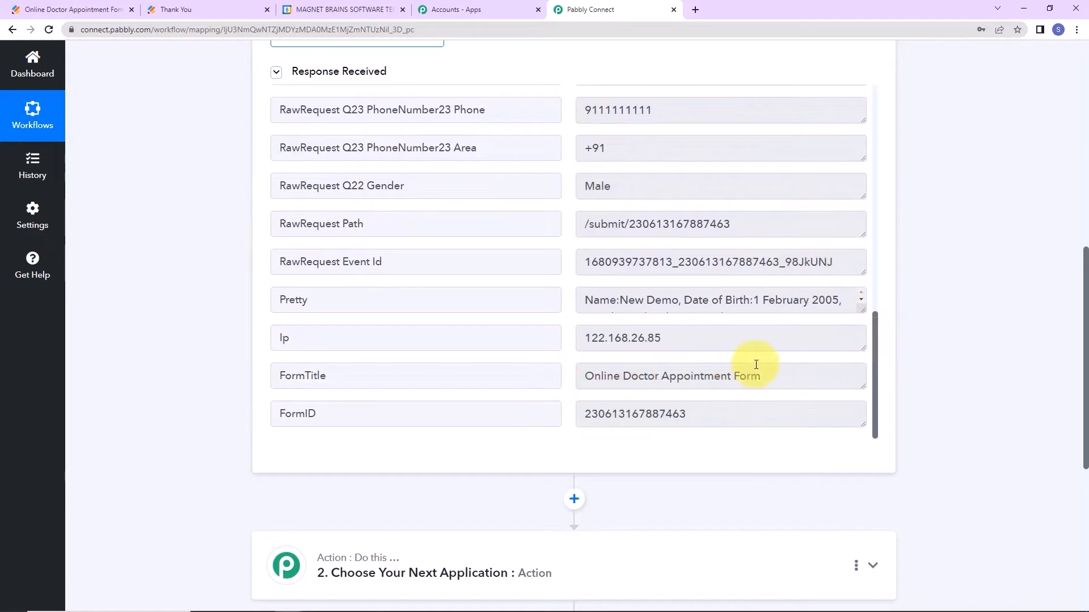
pyautogui.scroll(-5, 951, 284)
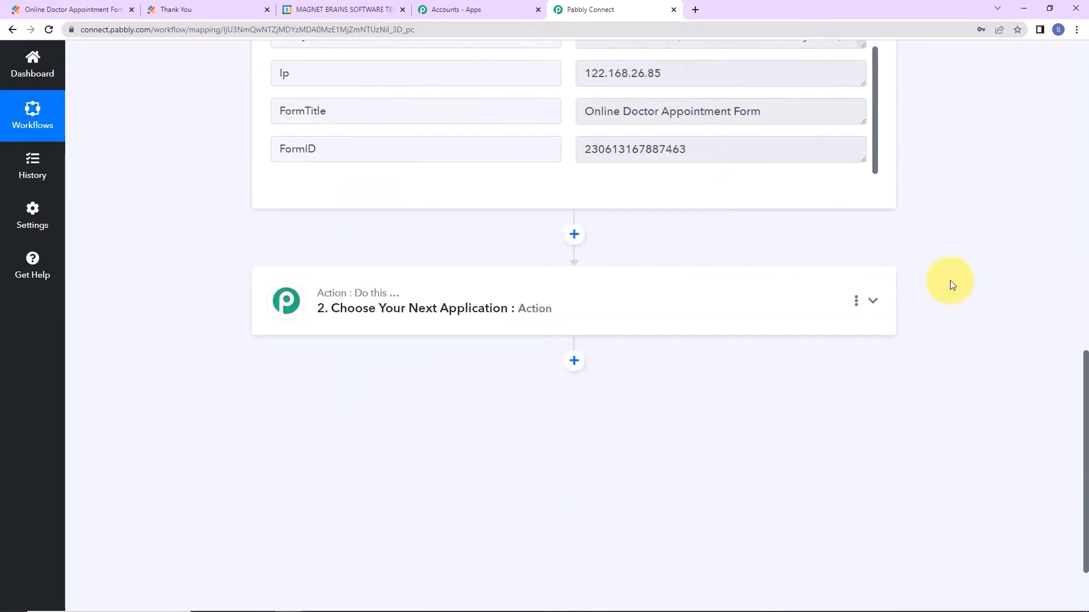
# Set the second action step to Google Meet's Schedule a Meeting event.
pyautogui.click(434, 331)
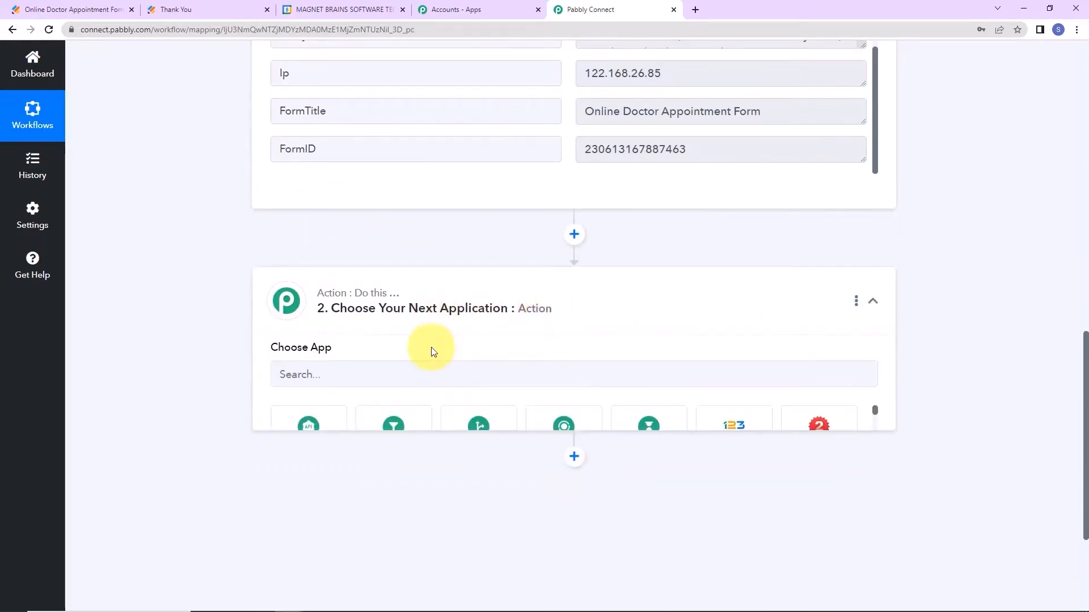
pyautogui.click(409, 379)
pyautogui.write('goog')
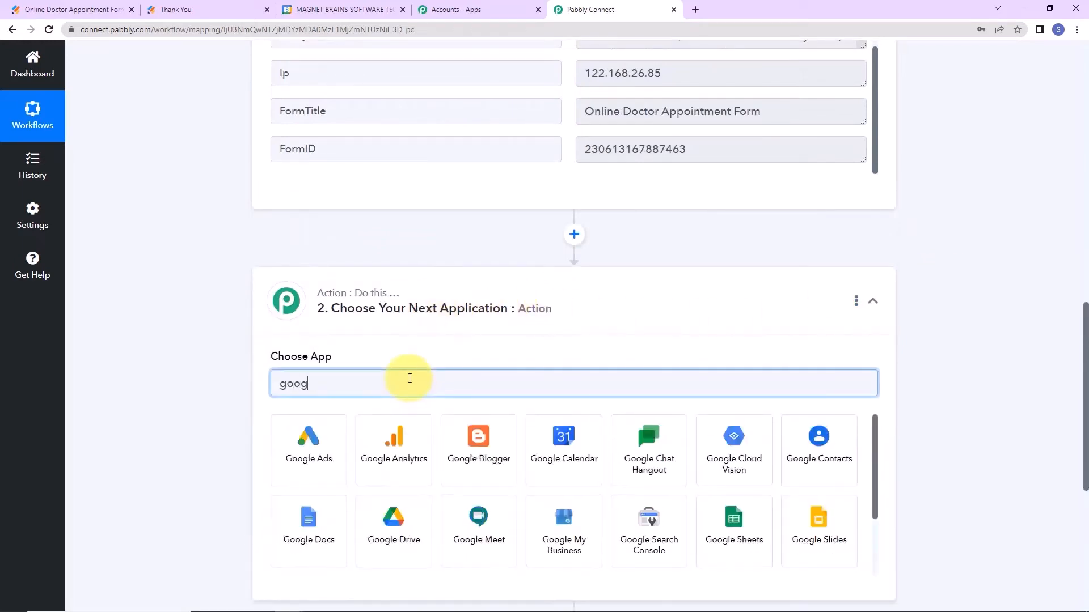
pyautogui.write('le')
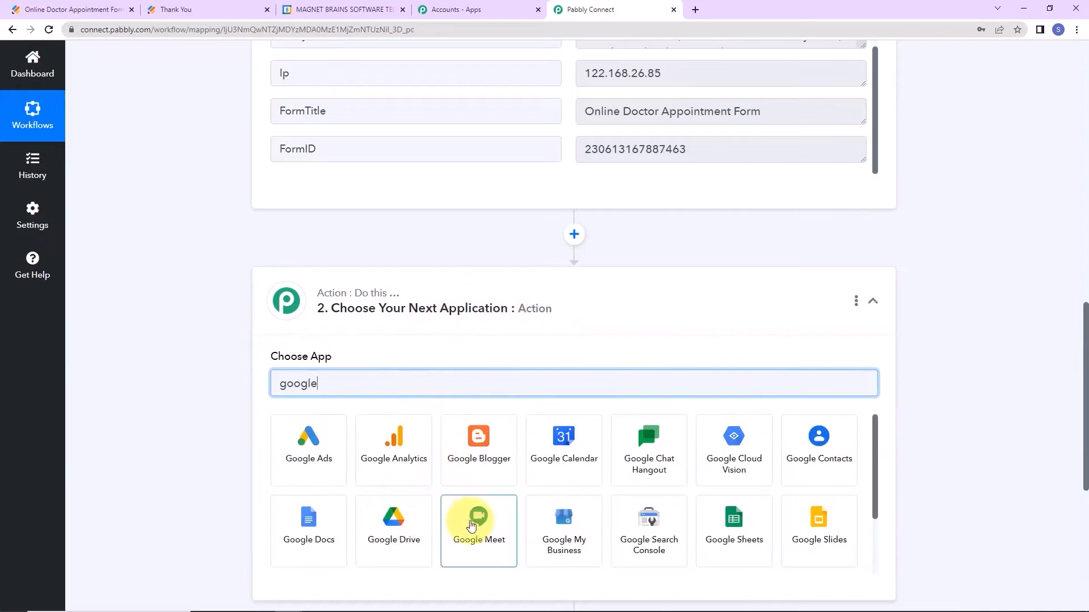
pyautogui.click(477, 519)
pyautogui.click(348, 446)
pyautogui.click(327, 507)
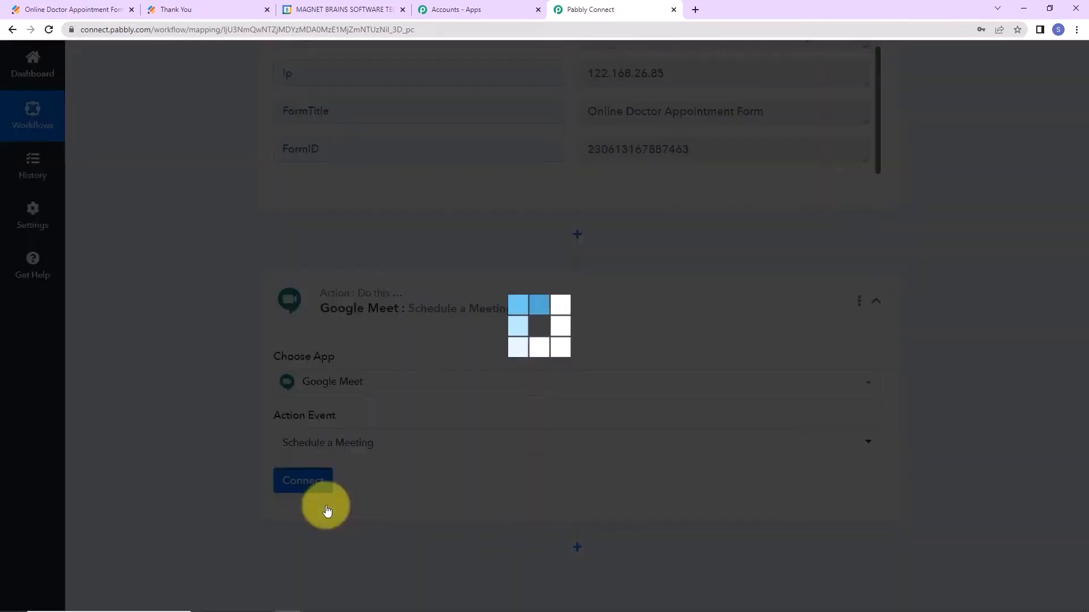
# Add a new Google Meet connection and authorize its calendar access with a Google account.
pyautogui.click(302, 481)
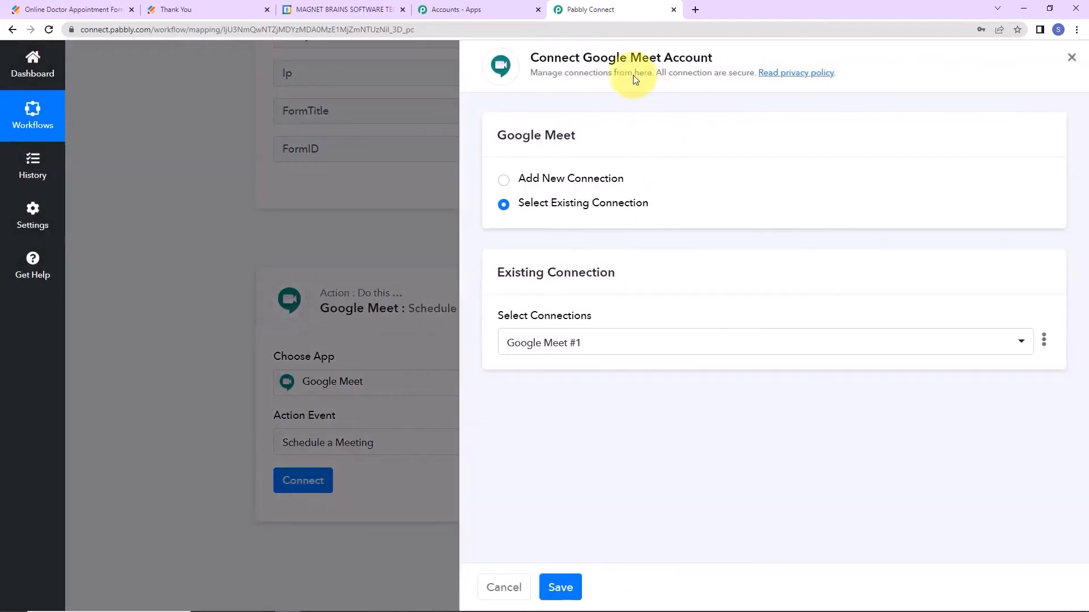
pyautogui.moveTo(580, 57); pyautogui.dragTo(772, 62)
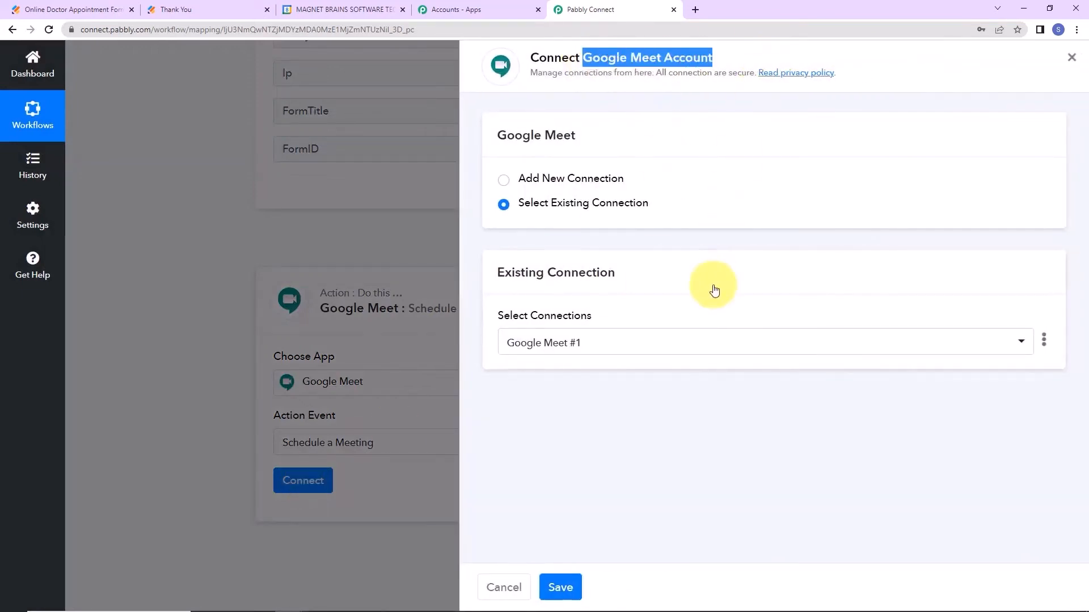
pyautogui.click(503, 180)
pyautogui.click(546, 357)
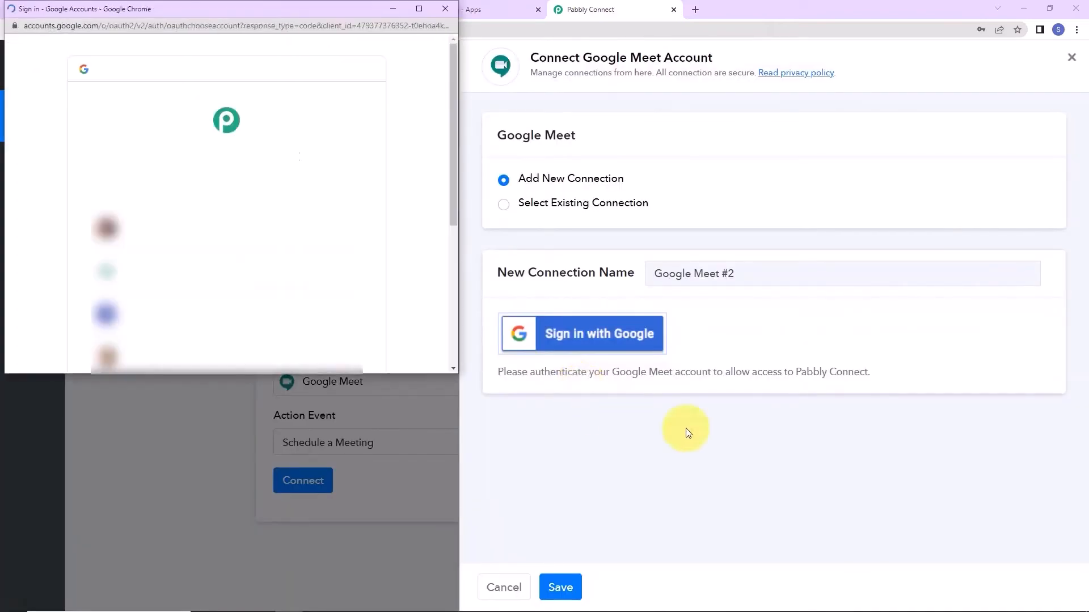
pyautogui.click(291, 309)
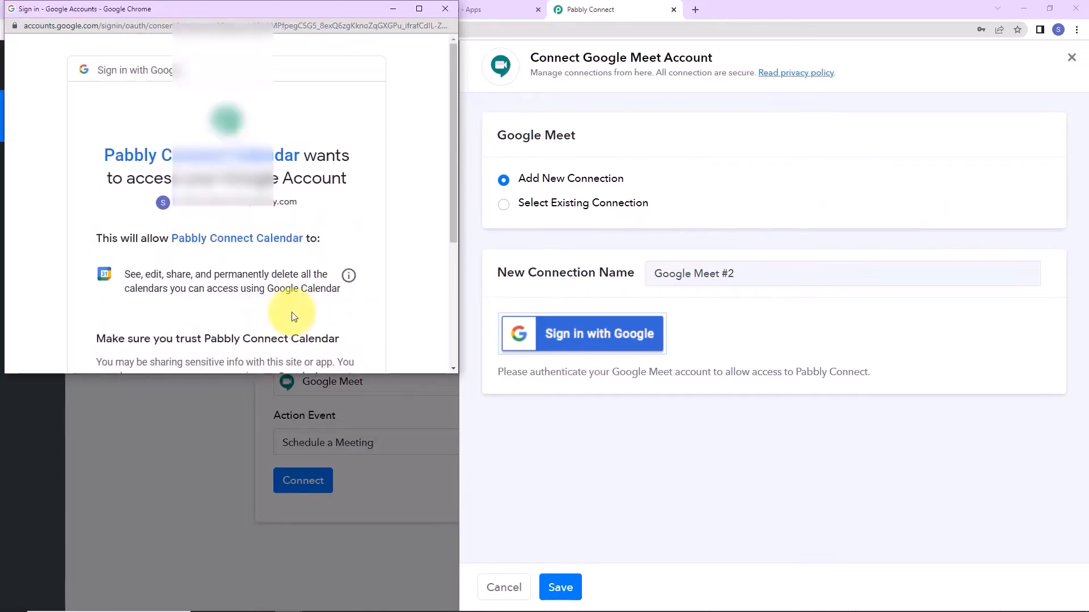
pyautogui.scroll(-4, 294, 299)
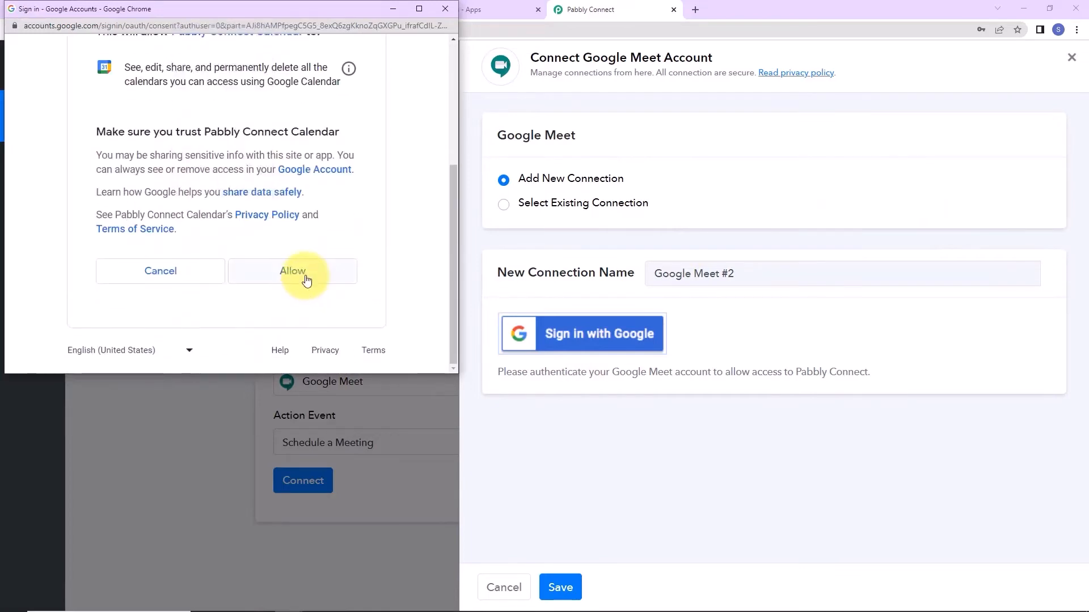
pyautogui.click(307, 276)
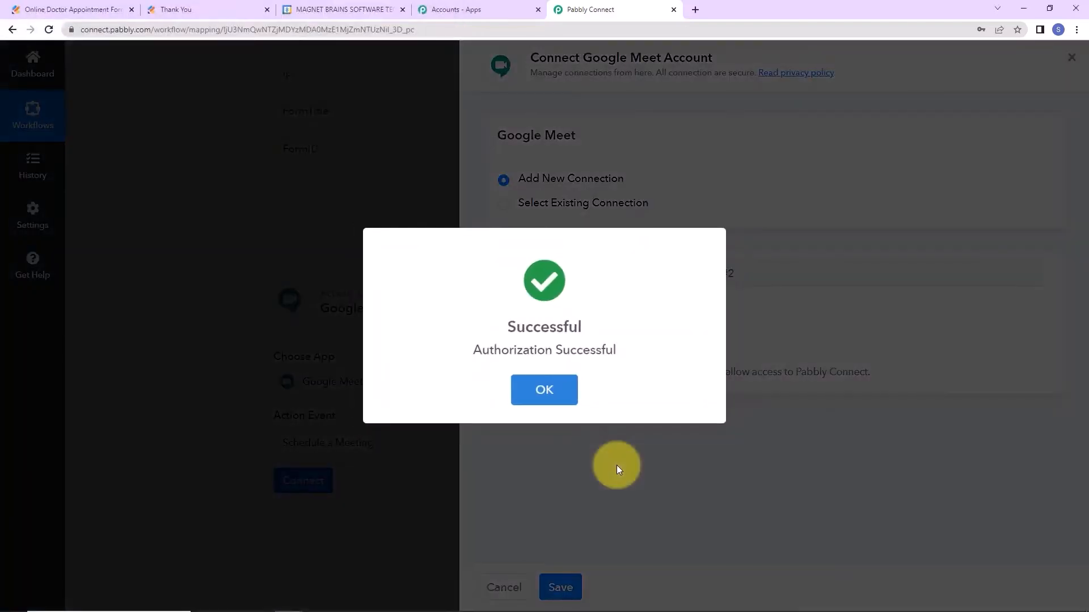
# Set the meeting Summary to 'New Appointment Scheduled'.
pyautogui.scroll(-4, 999, 284)
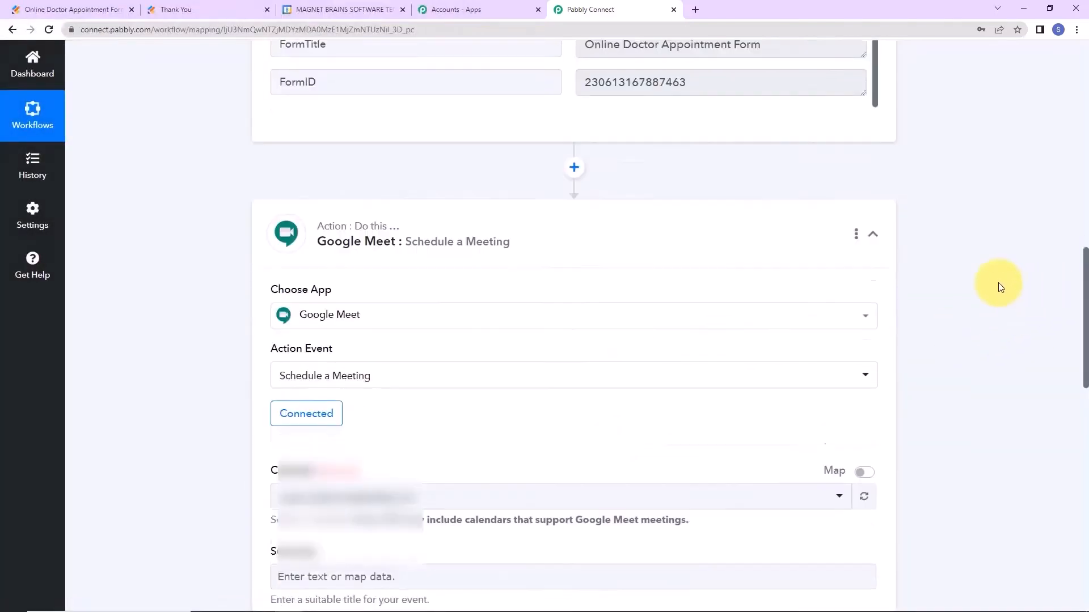
pyautogui.scroll(-3, 998, 287)
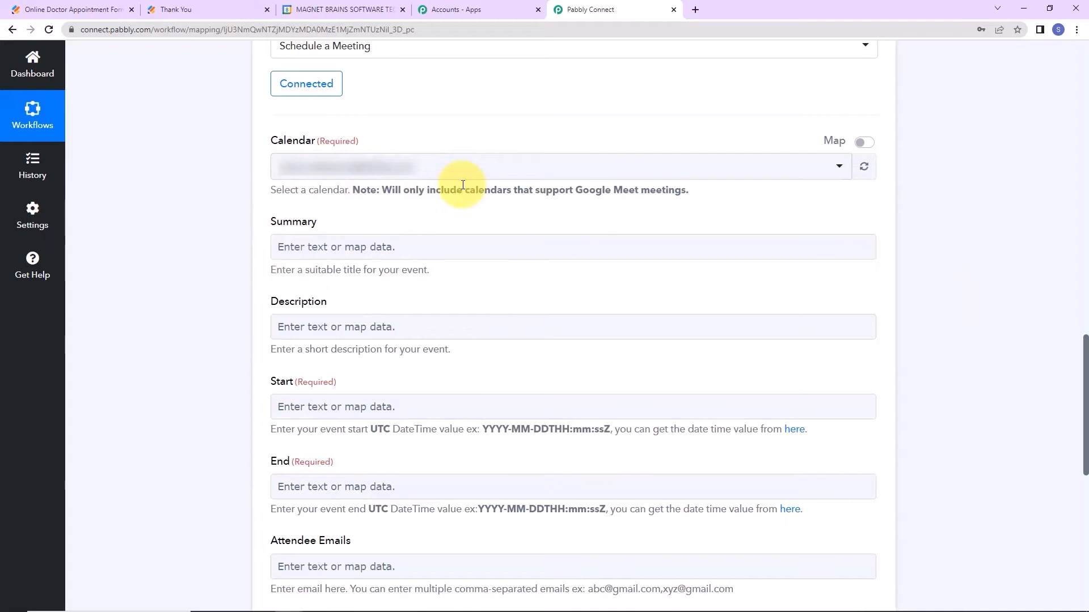
pyautogui.click(447, 246)
pyautogui.write('New Appointment Scheduled')
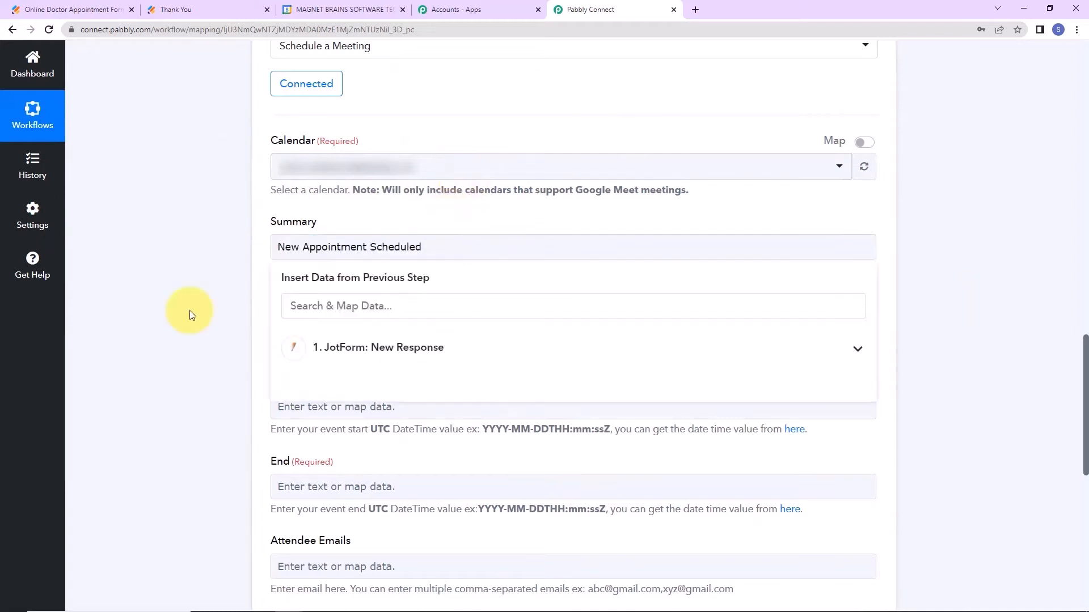
pyautogui.click(189, 311)
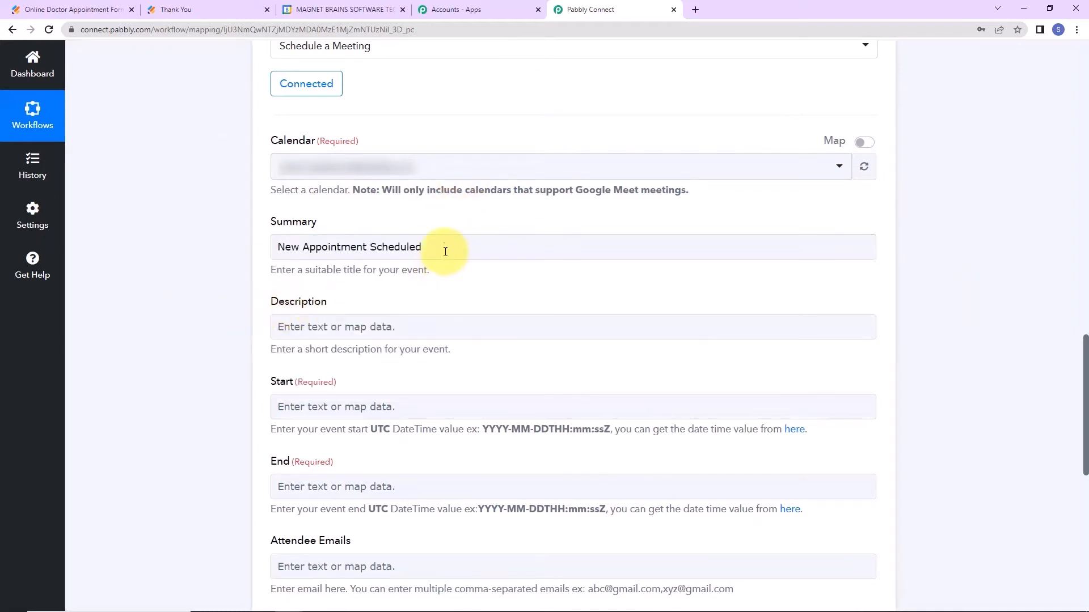
# Fill the Description with 'New Appointment Scheduled for' plus the submitter's first and last name.
pyautogui.moveTo(445, 246); pyautogui.dragTo(162, 246)
pyautogui.hotkey('ctrl', 'c')
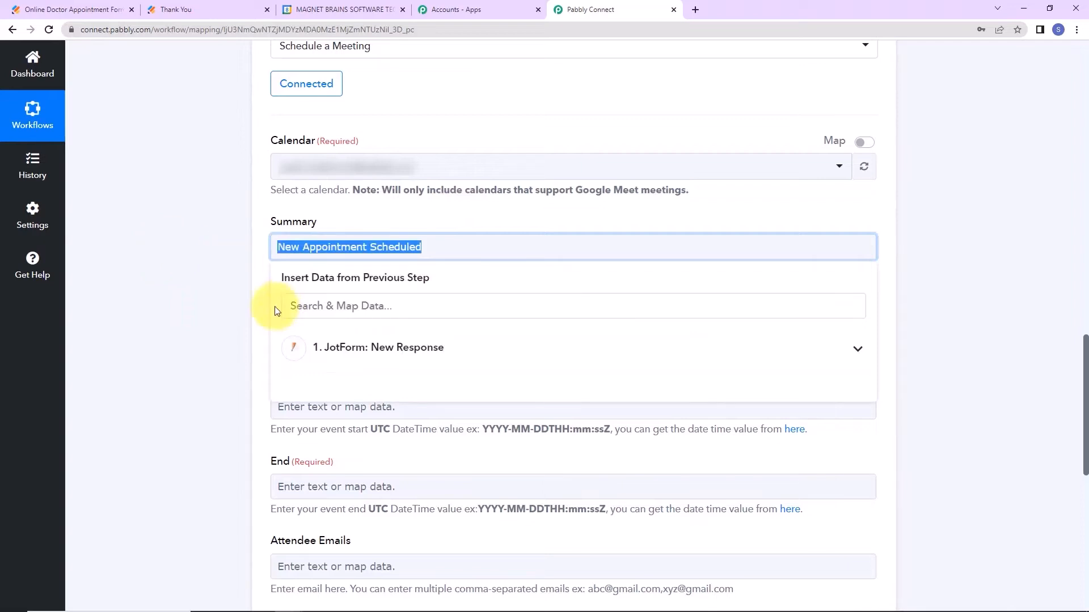
pyautogui.click(302, 327)
pyautogui.hotkey('ctrl', 'v')
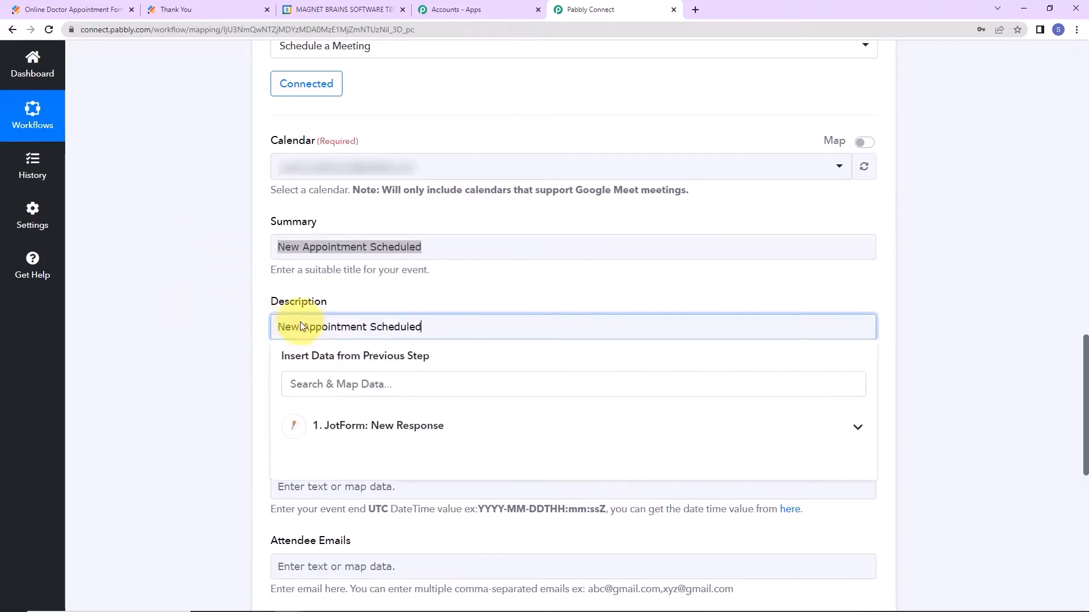
pyautogui.write('for')
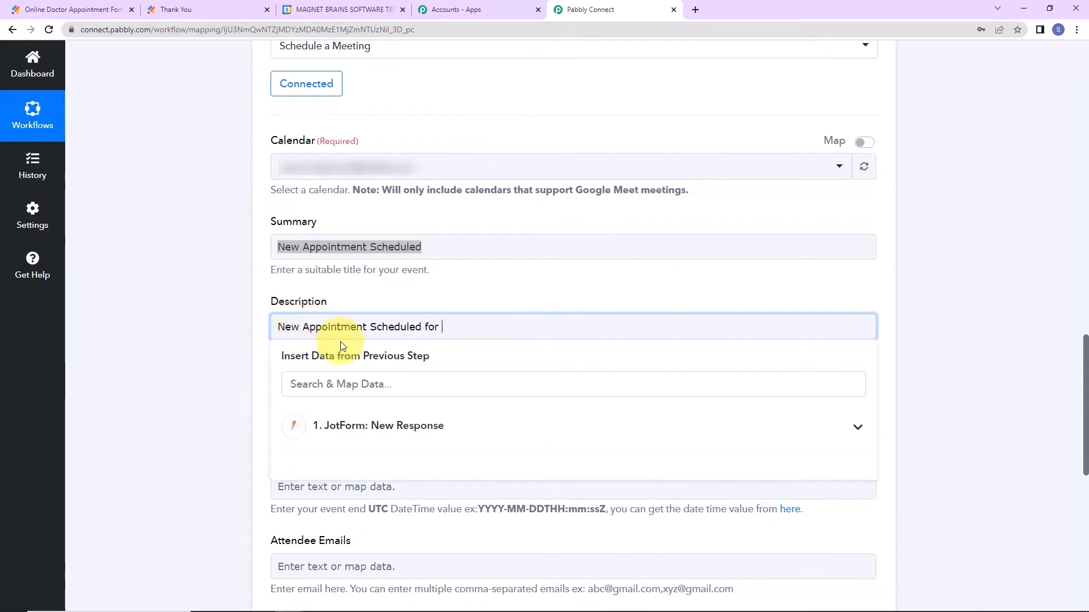
pyautogui.click(378, 434)
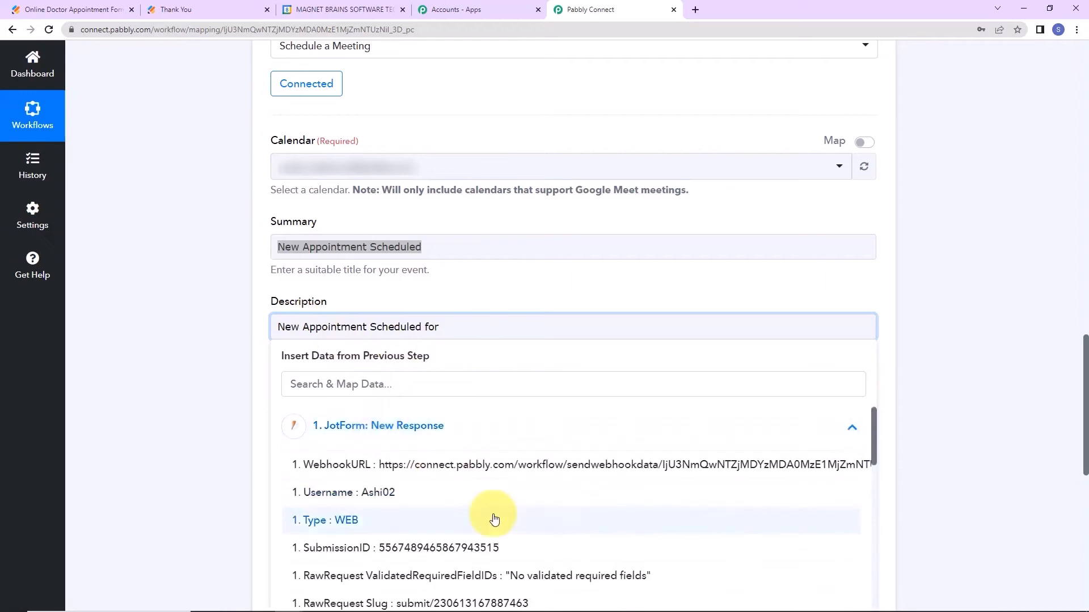
pyautogui.scroll(-5, 492, 514)
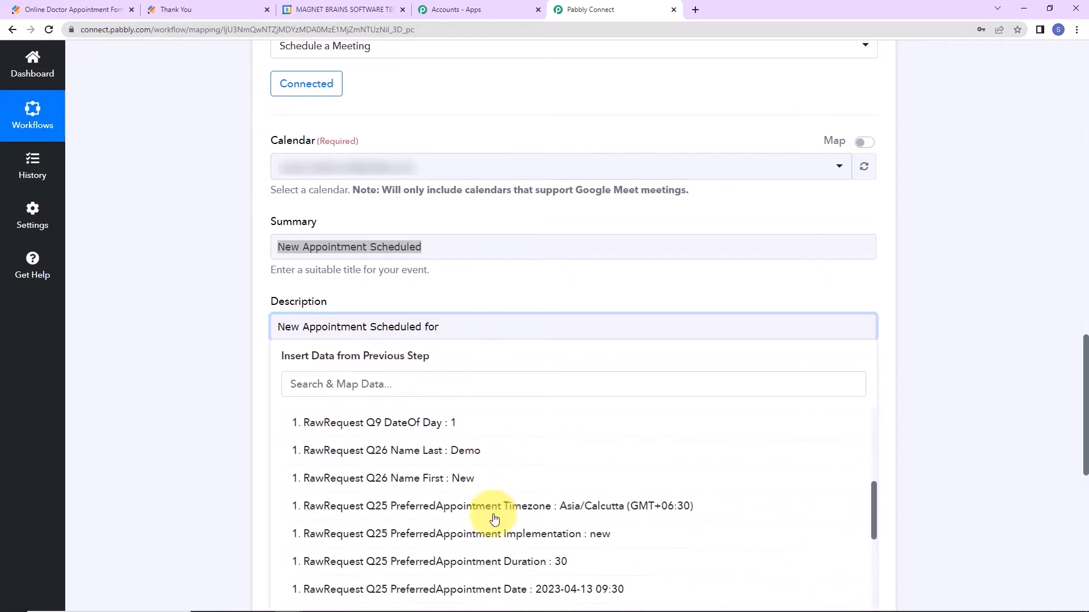
pyautogui.click(436, 479)
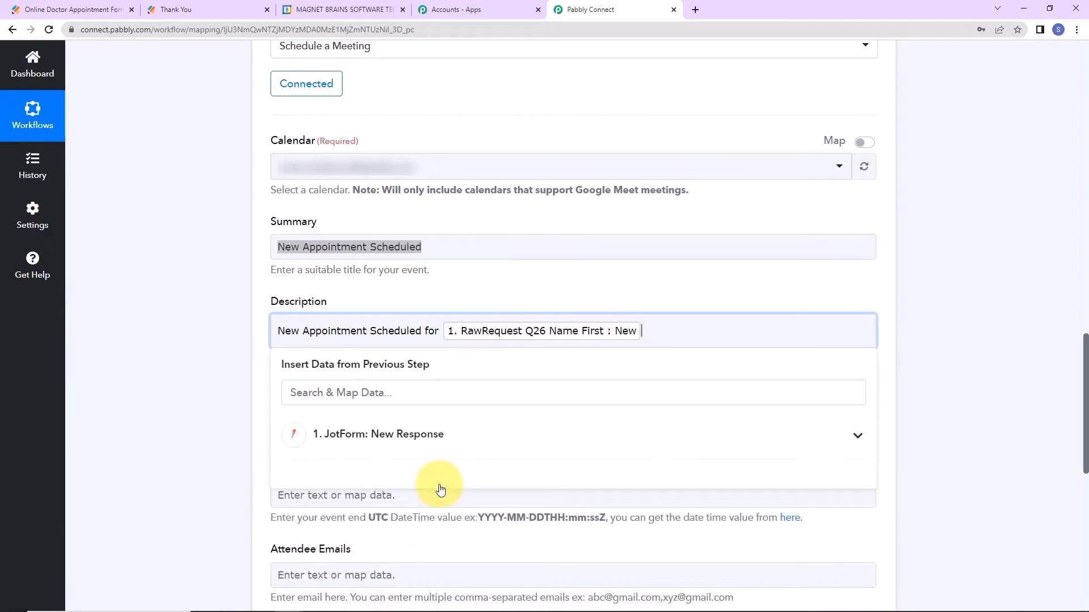
pyautogui.click(431, 441)
pyautogui.scroll(-3, 437, 513)
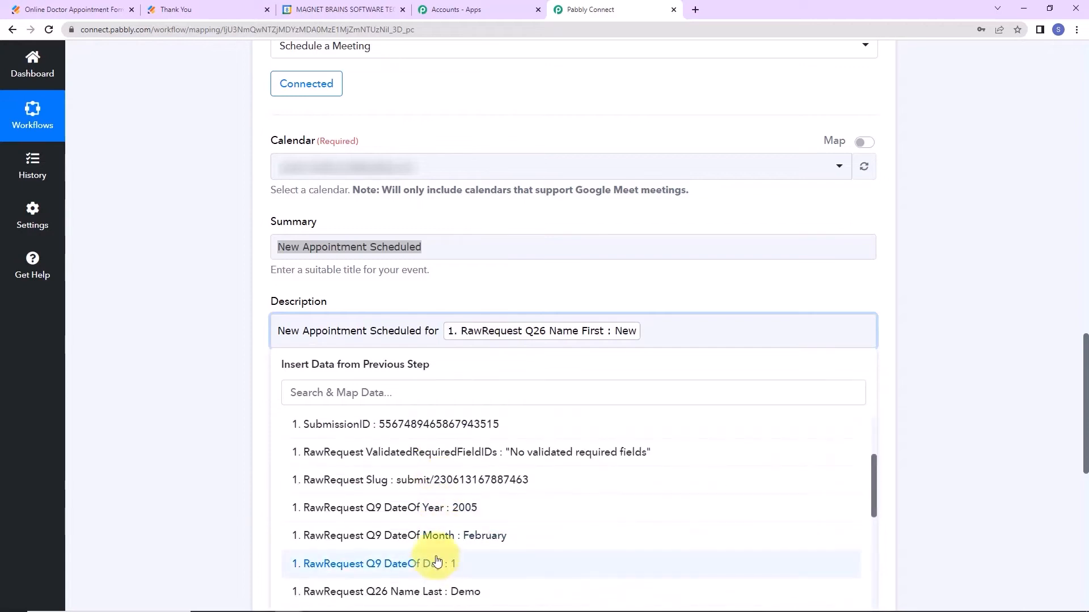
pyautogui.click(426, 592)
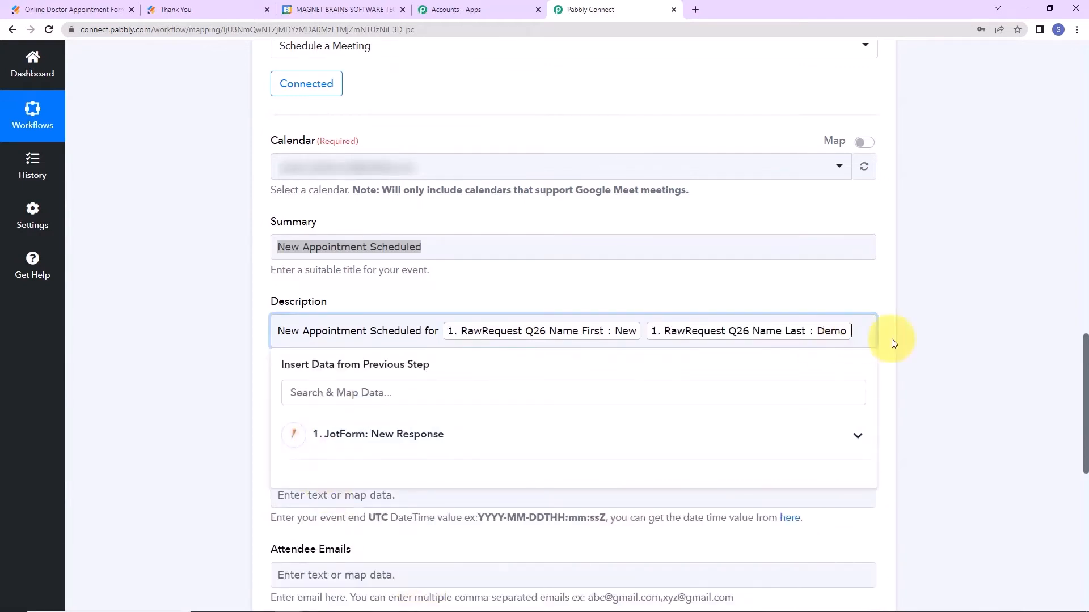
pyautogui.click(955, 355)
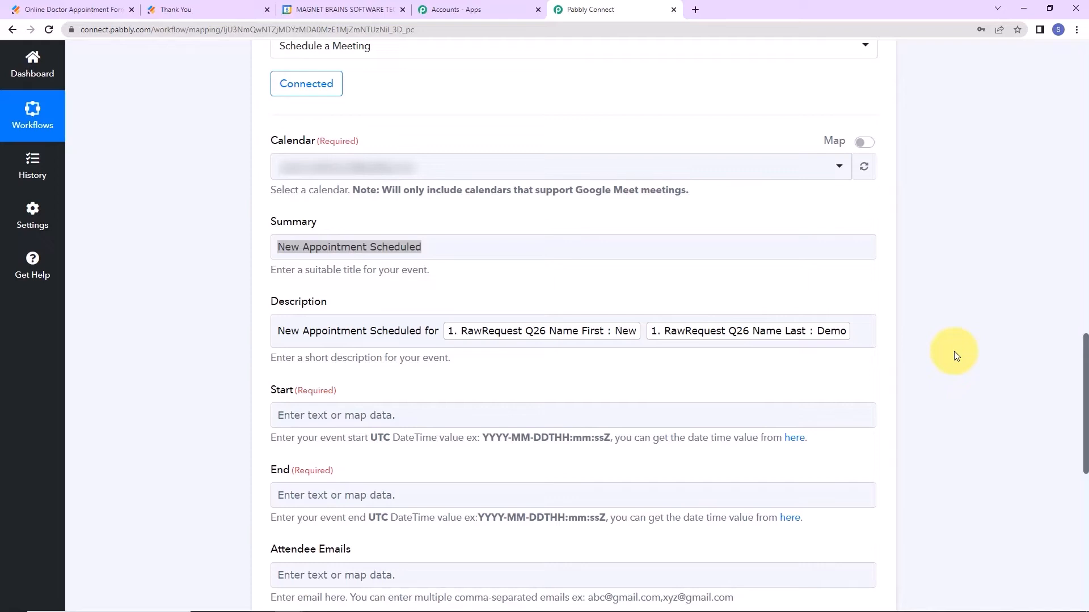
pyautogui.scroll(-2, 740, 317)
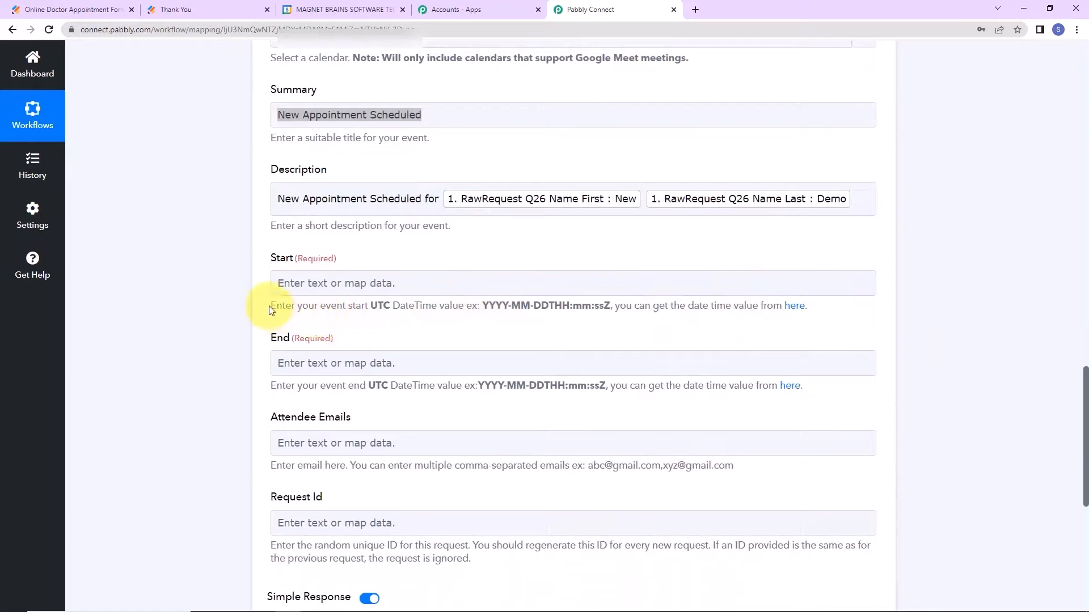
pyautogui.moveTo(270, 309); pyautogui.dragTo(611, 306)
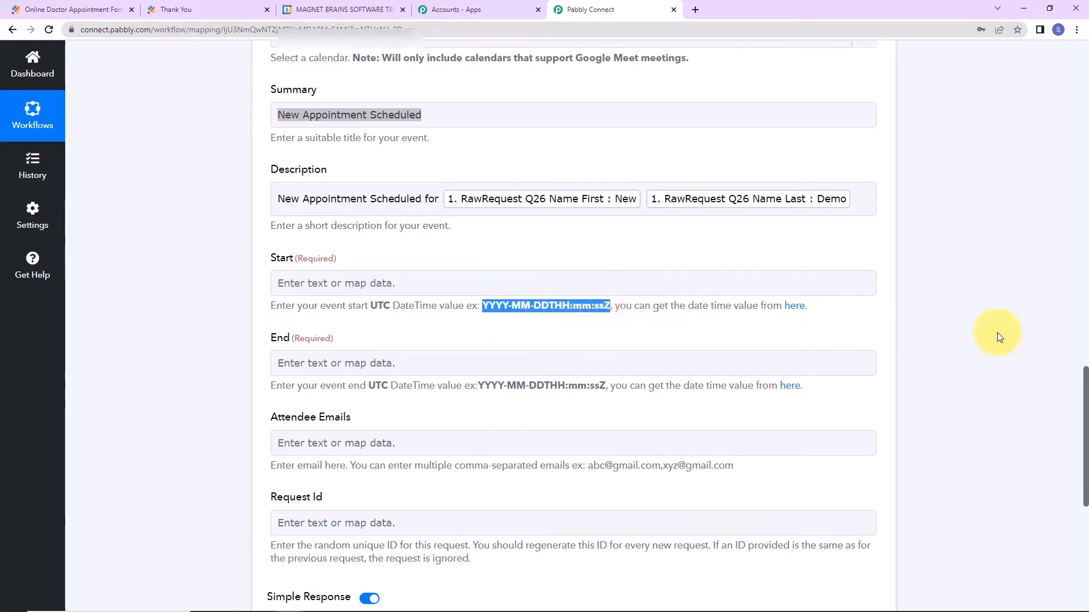
pyautogui.scroll(10, 998, 334)
pyautogui.scroll(5, 795, 271)
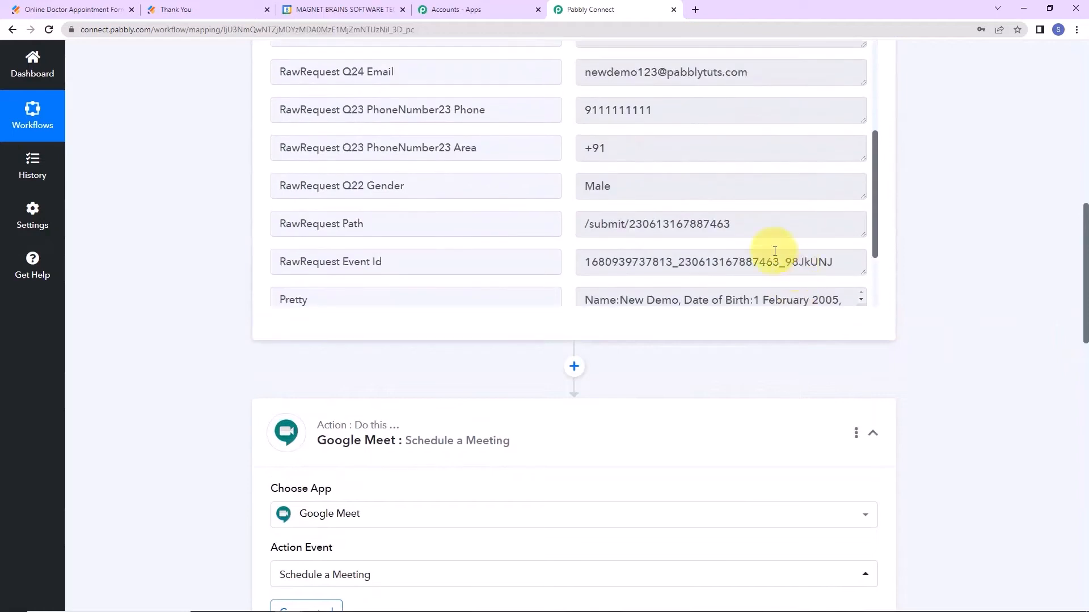
pyautogui.moveTo(585, 169); pyautogui.dragTo(716, 189)
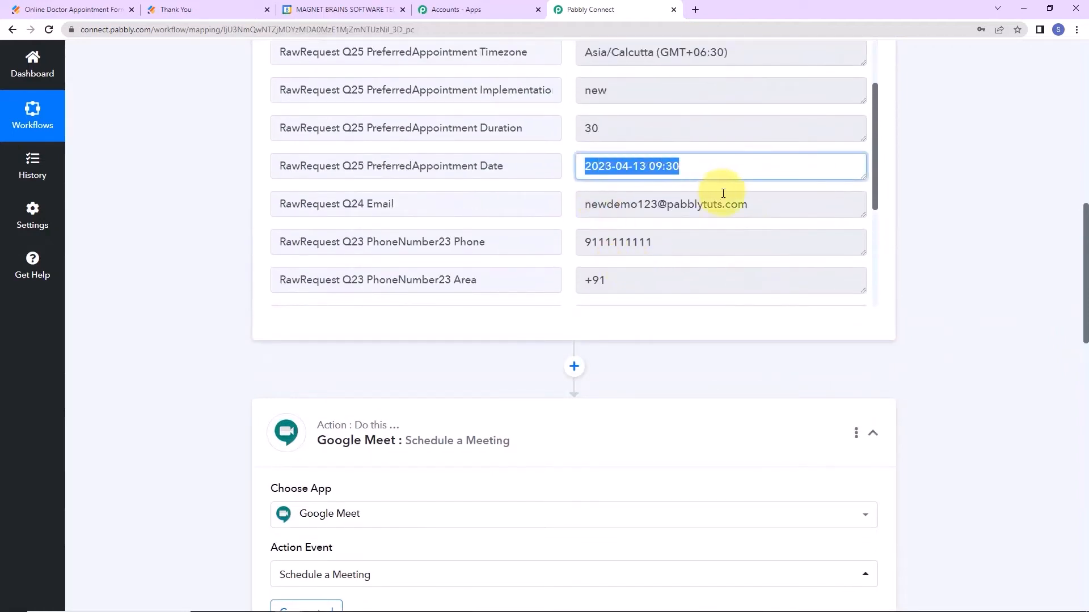
pyautogui.click(950, 276)
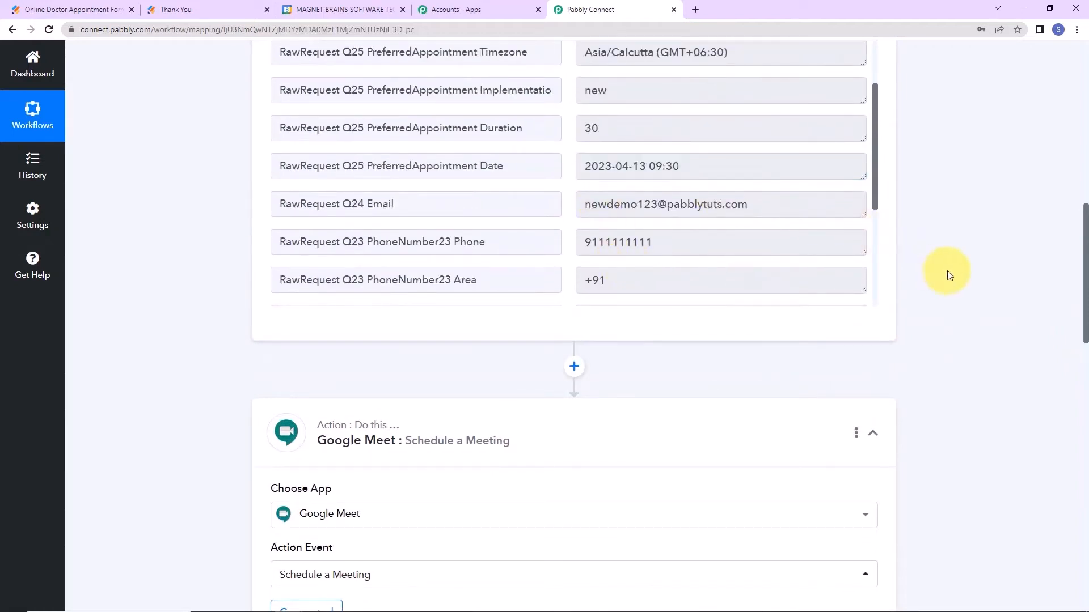
pyautogui.click(574, 365)
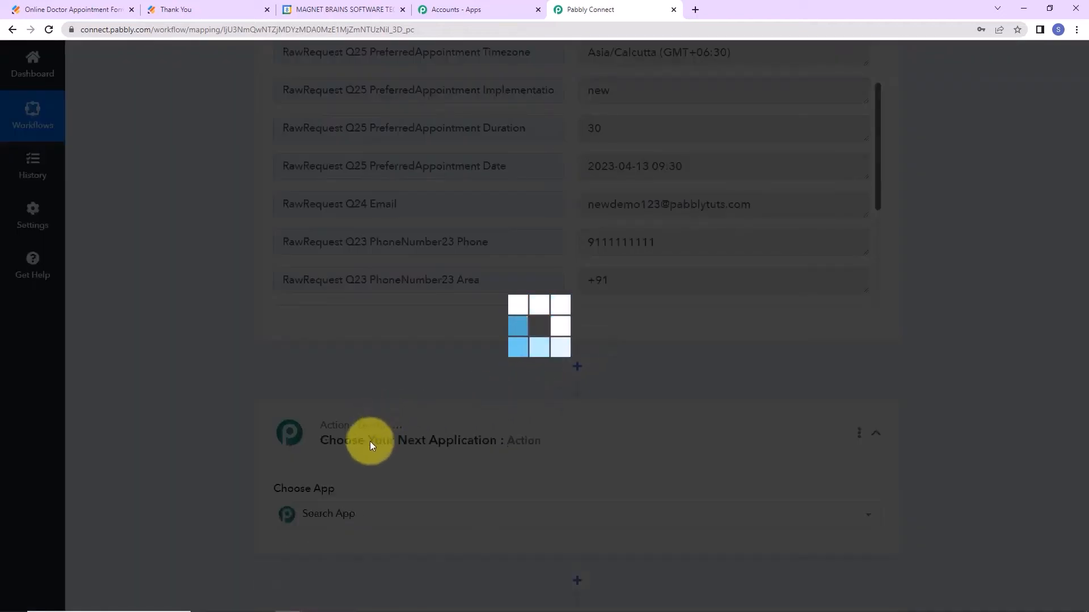
# Make the new step a Date/Time Formatter with the Format Date with Time Zone action.
pyautogui.click(348, 525)
pyautogui.write('date')
pyautogui.scroll(-2, 337, 513)
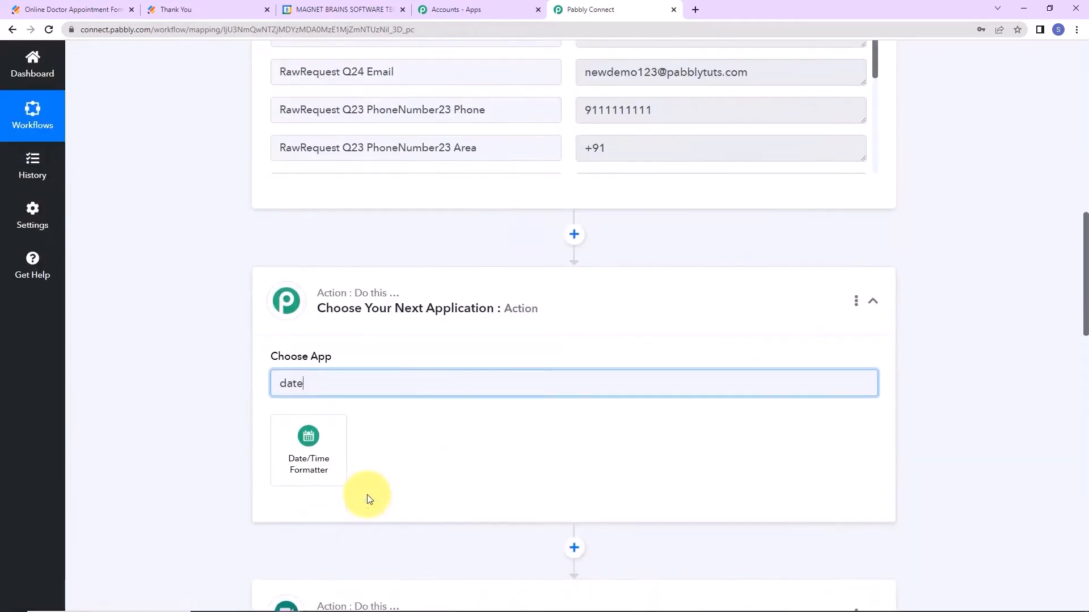
pyautogui.click(316, 476)
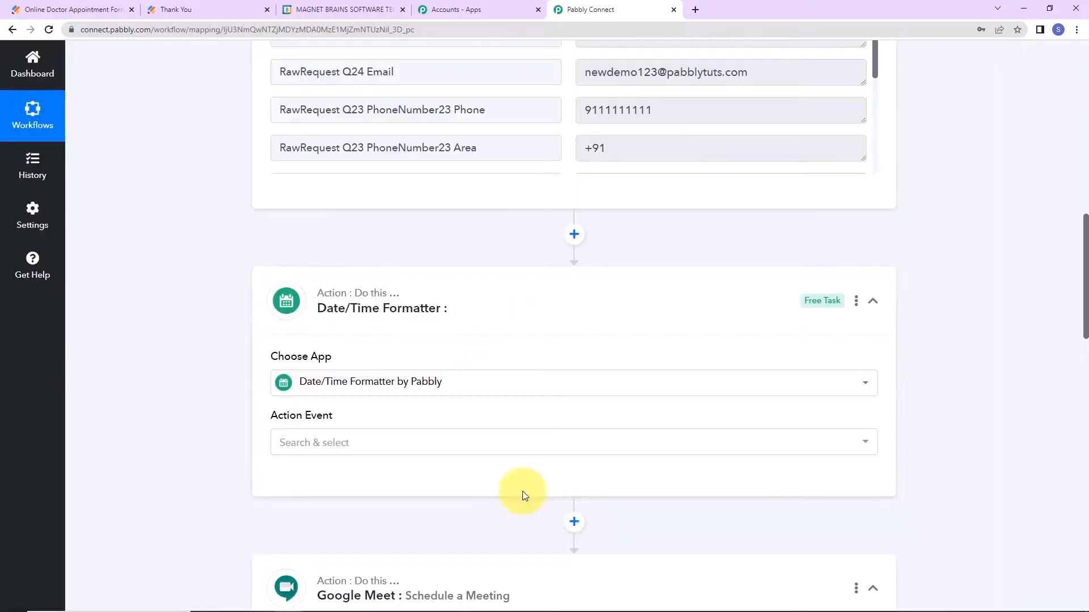
pyautogui.click(312, 448)
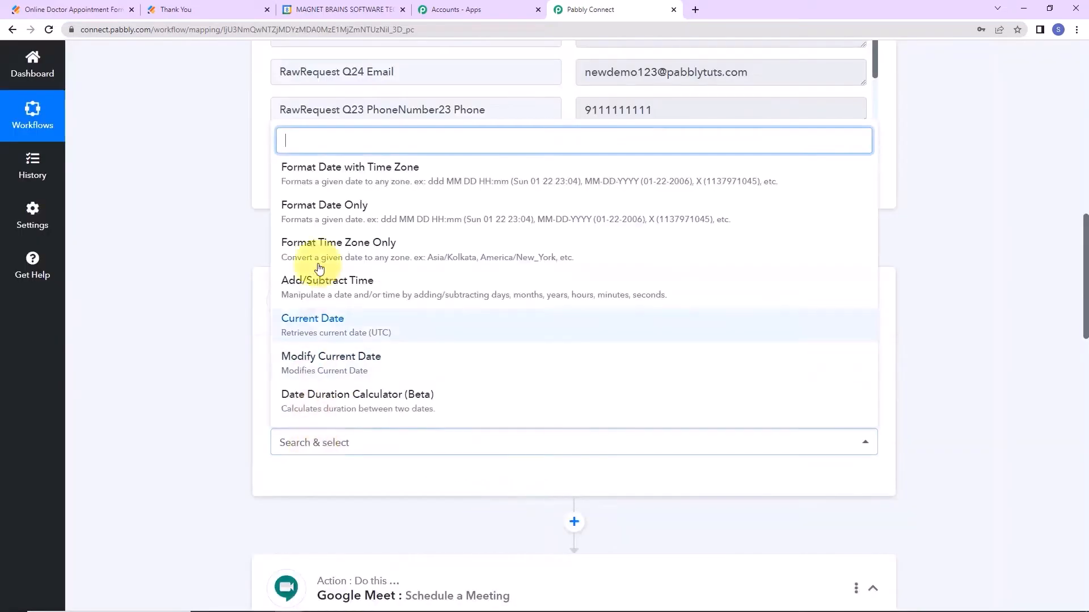
pyautogui.click(316, 178)
pyautogui.click(301, 484)
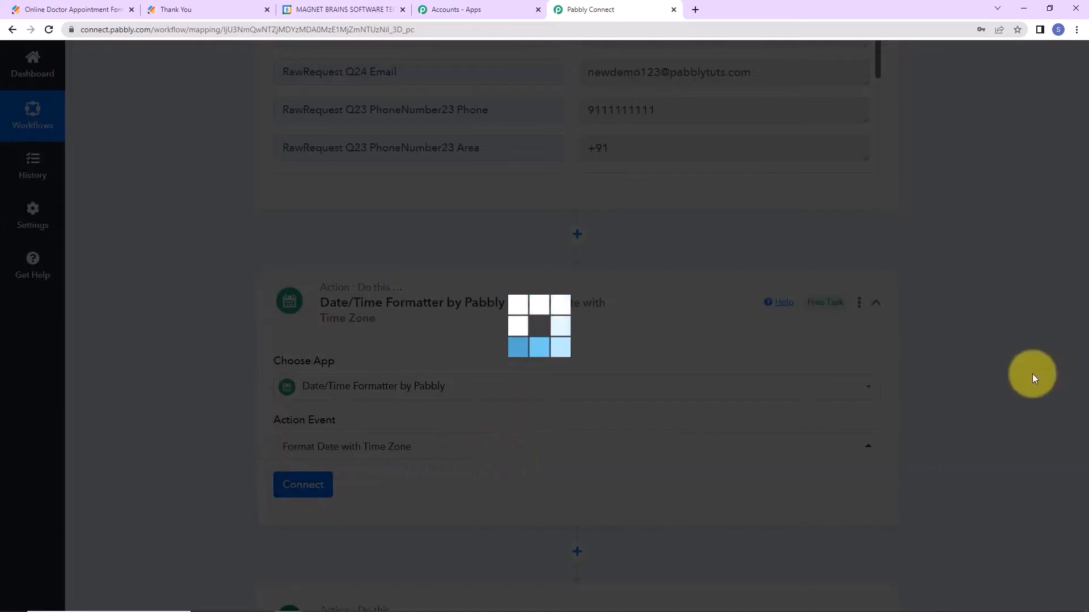
pyautogui.scroll(-5, 1031, 373)
pyautogui.scroll(-2, 642, 357)
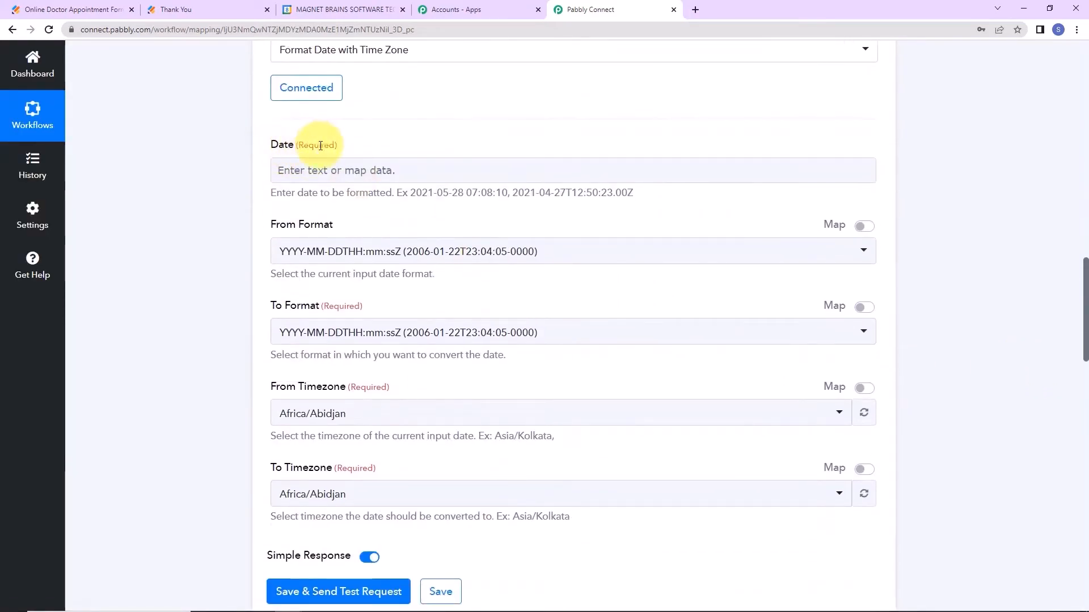
# Map the preferred appointment date, input format YYYY-MM-DD HH:mm:ss Z, output YYYY-MM-DDTHH:mm:ss[Z].
pyautogui.click(317, 170)
pyautogui.click(353, 271)
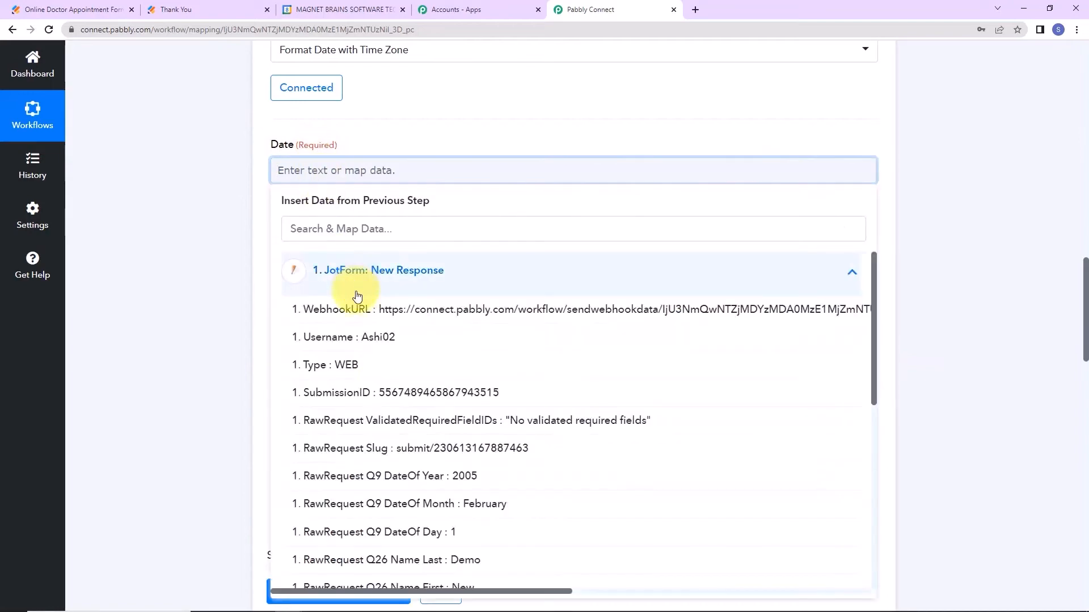
pyautogui.scroll(-2, 474, 558)
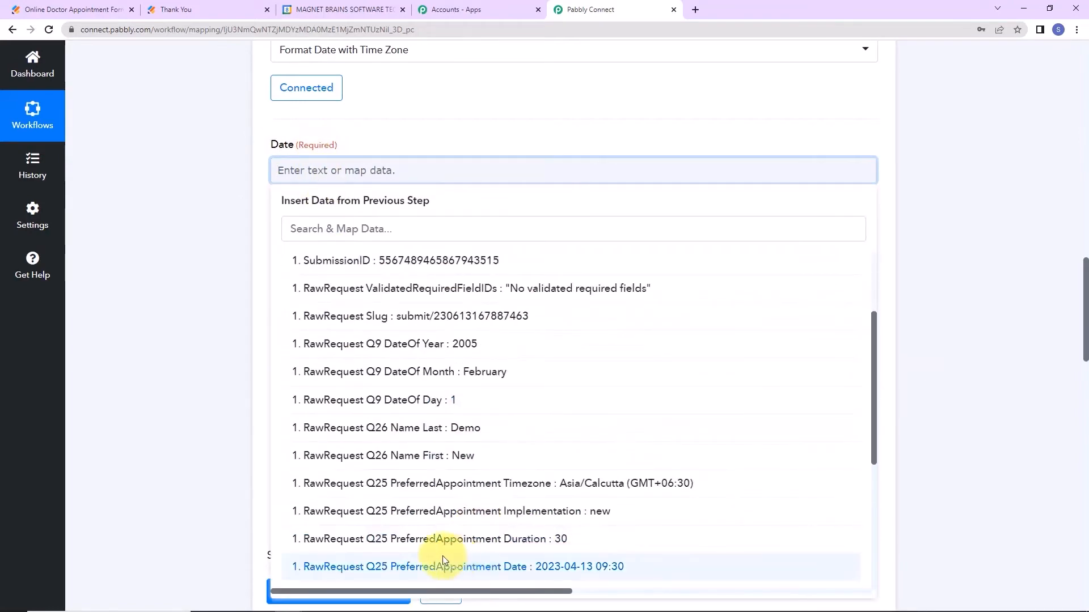
pyautogui.click(454, 566)
pyautogui.click(146, 236)
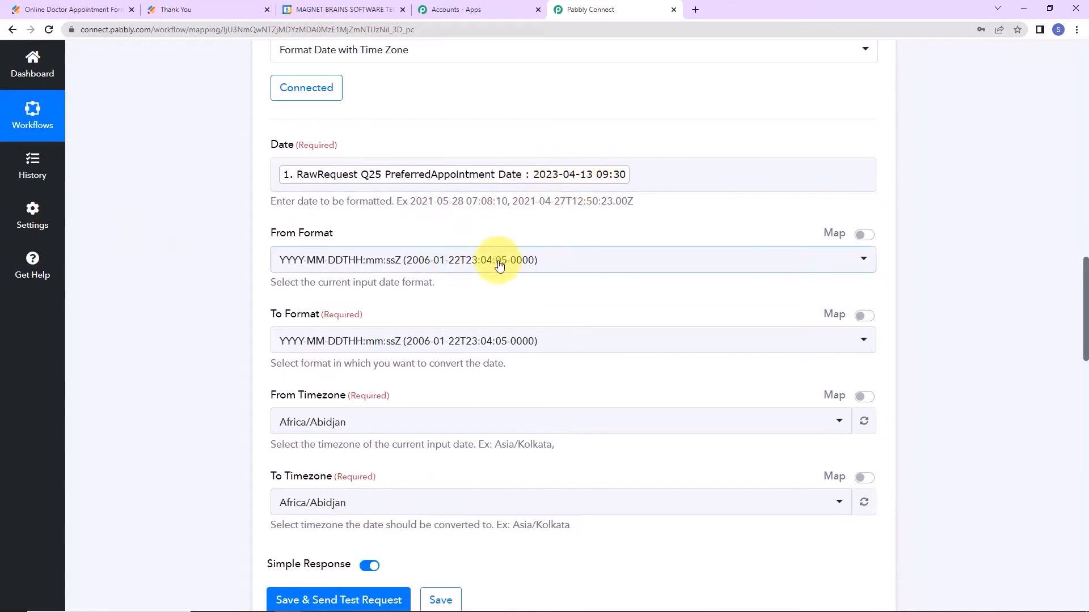
pyautogui.click(570, 266)
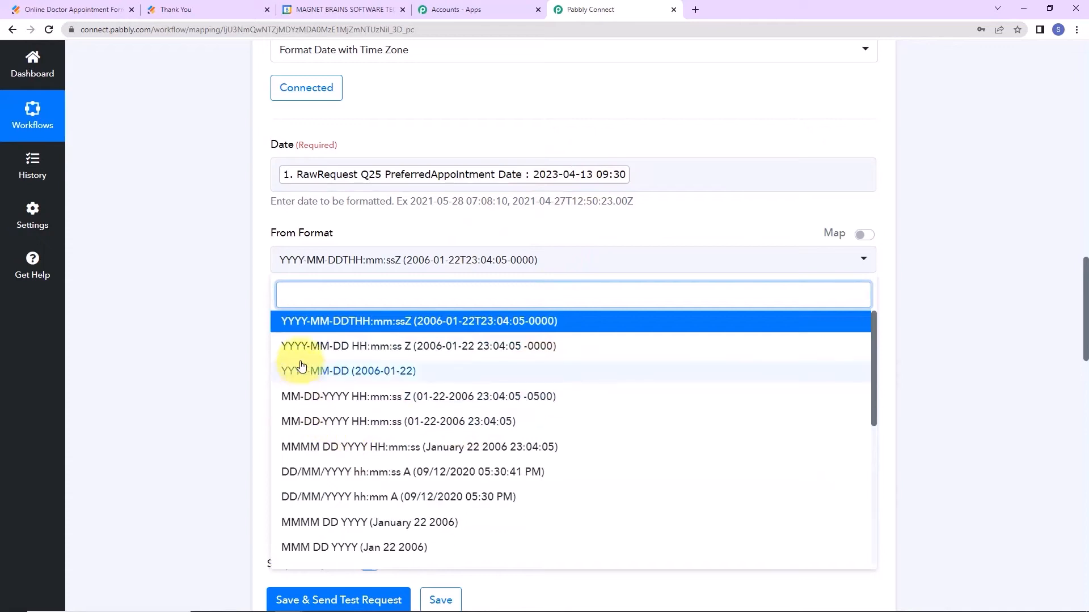
pyautogui.click(446, 347)
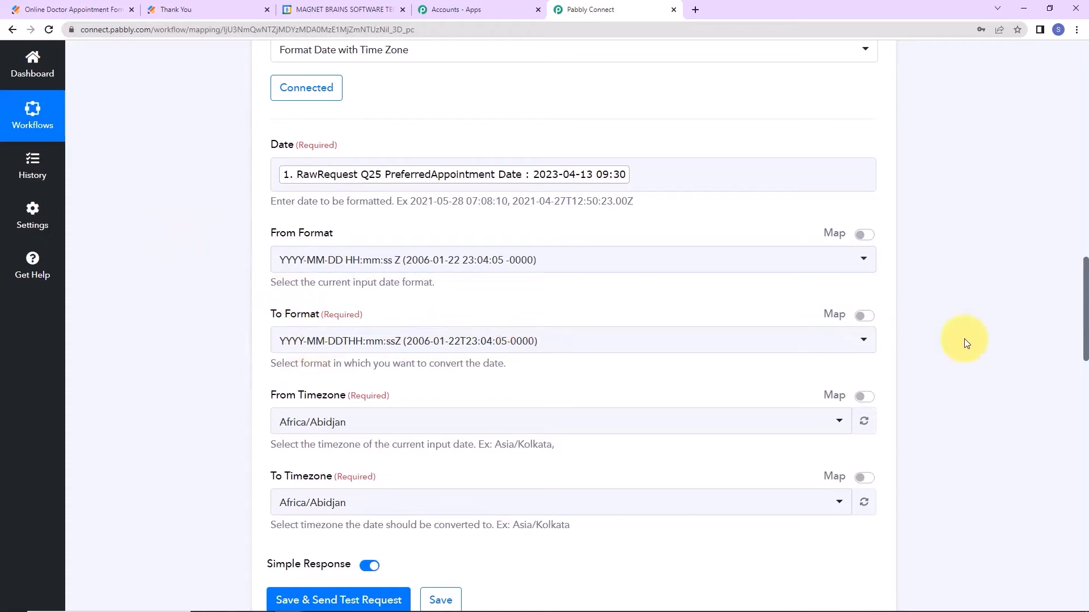
pyautogui.click(553, 341)
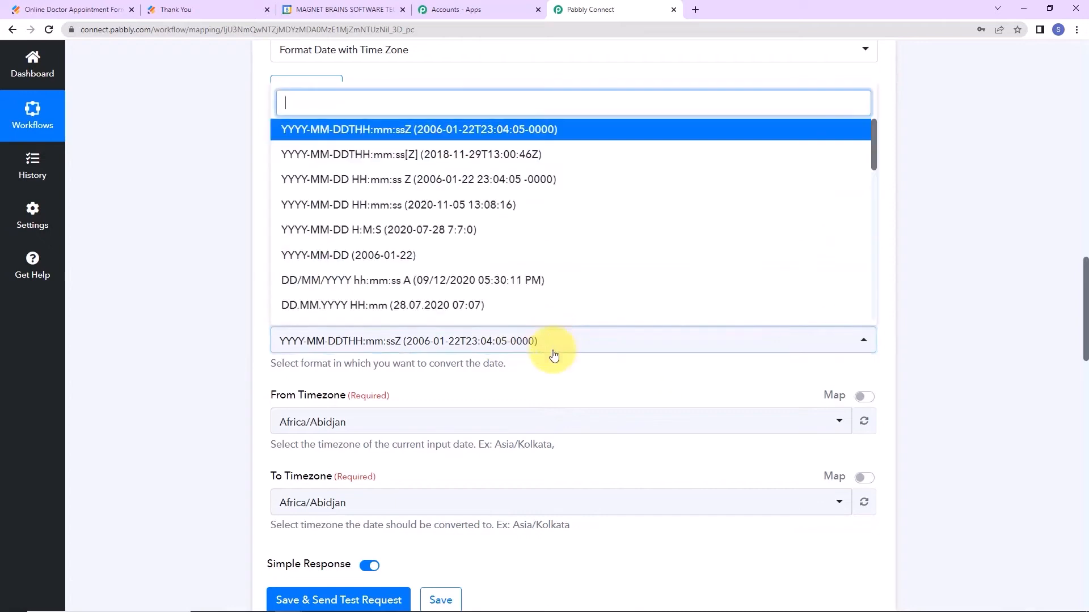
pyautogui.click(388, 156)
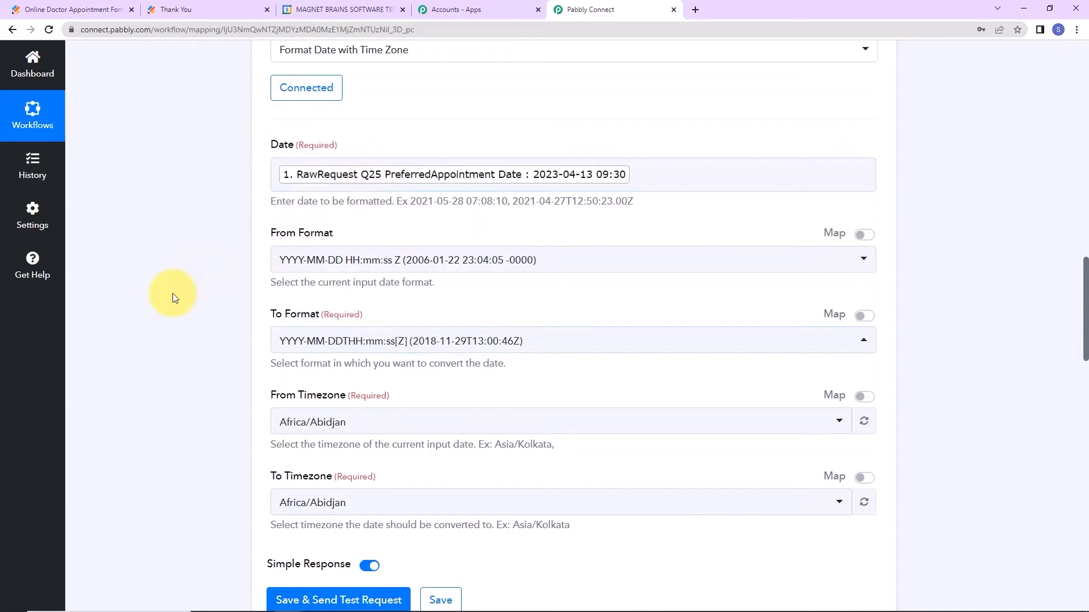
# Convert the timezone from Asia/Kolkata to Etc/UTC.
pyautogui.scroll(-2, 172, 294)
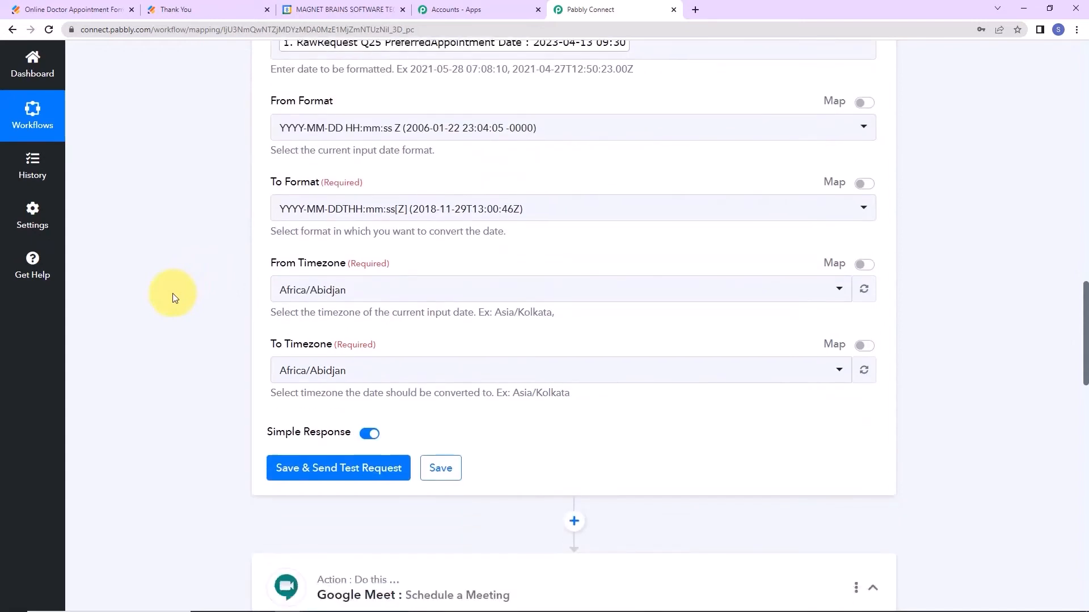
pyautogui.click(350, 290)
pyautogui.write('kol')
pyautogui.click(352, 347)
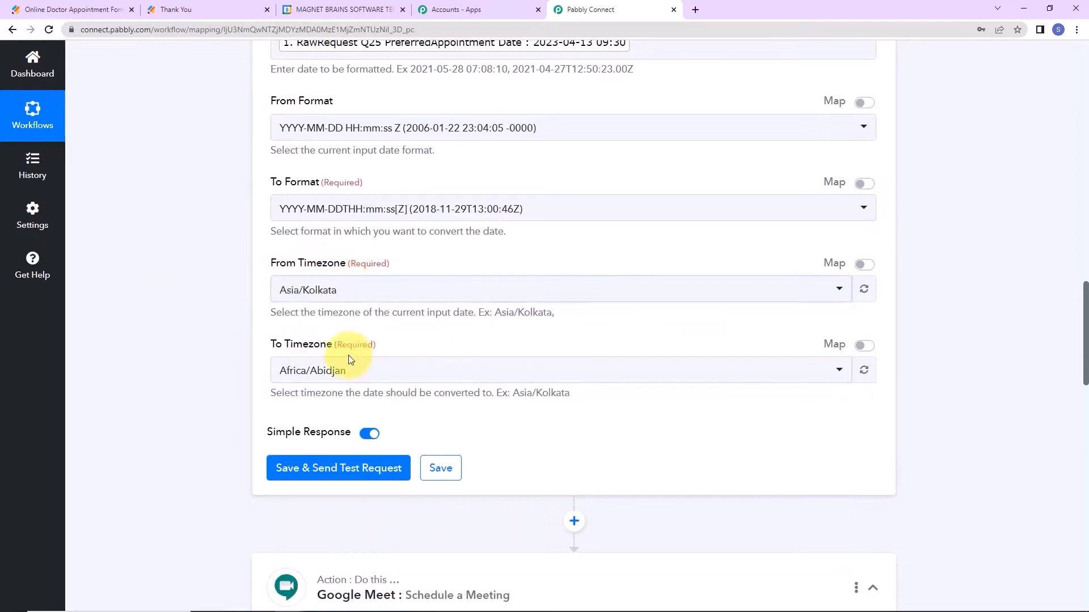
pyautogui.click(381, 369)
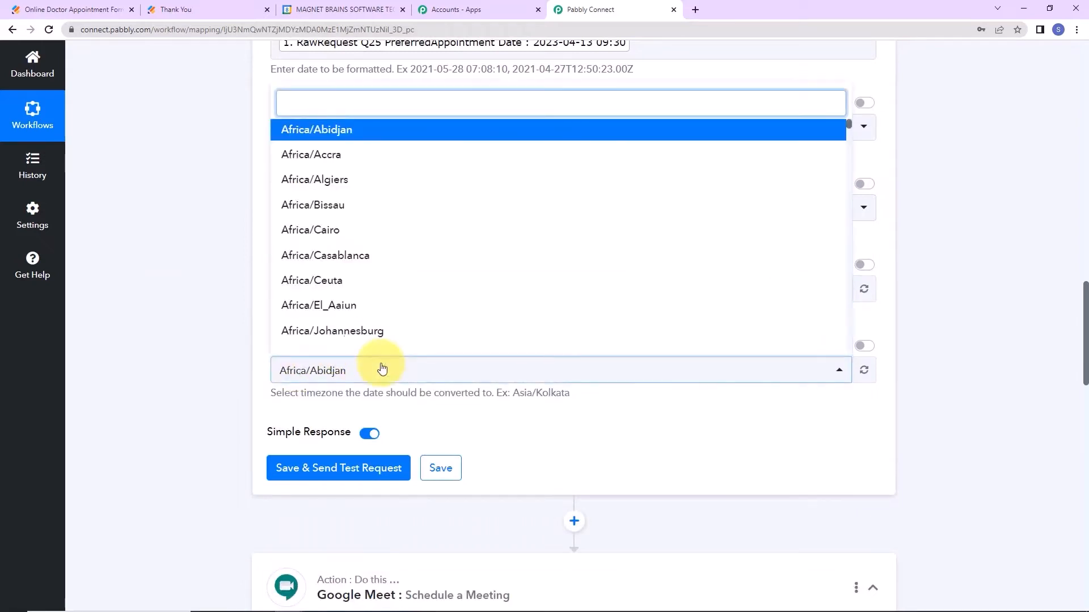
pyautogui.write('utc')
pyautogui.click(358, 338)
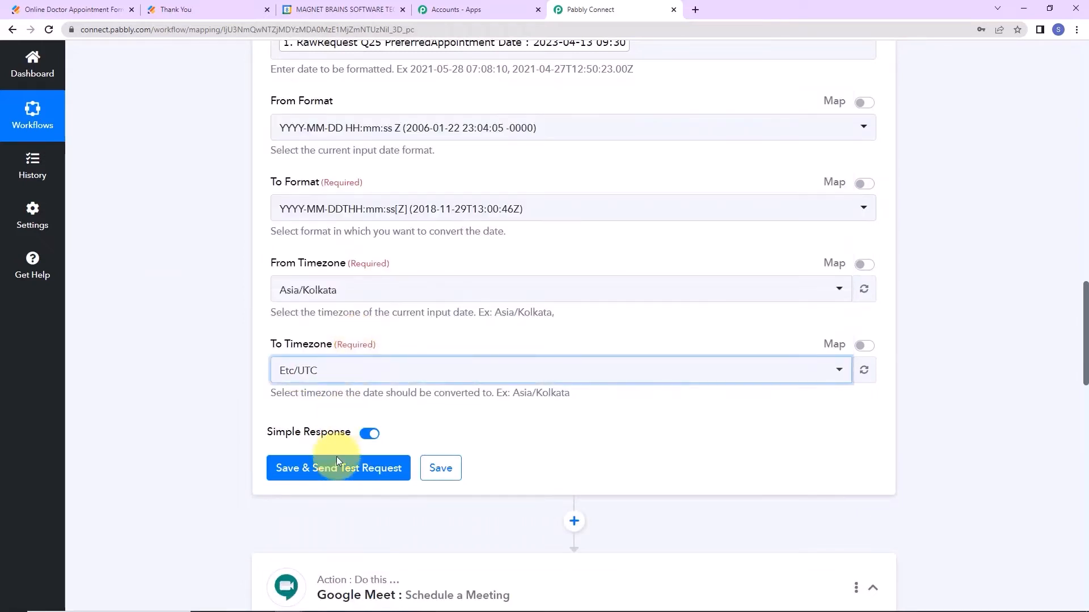
# Save and test the formatter step, producing 2023-04-13T04:00:00Z.
pyautogui.click(339, 469)
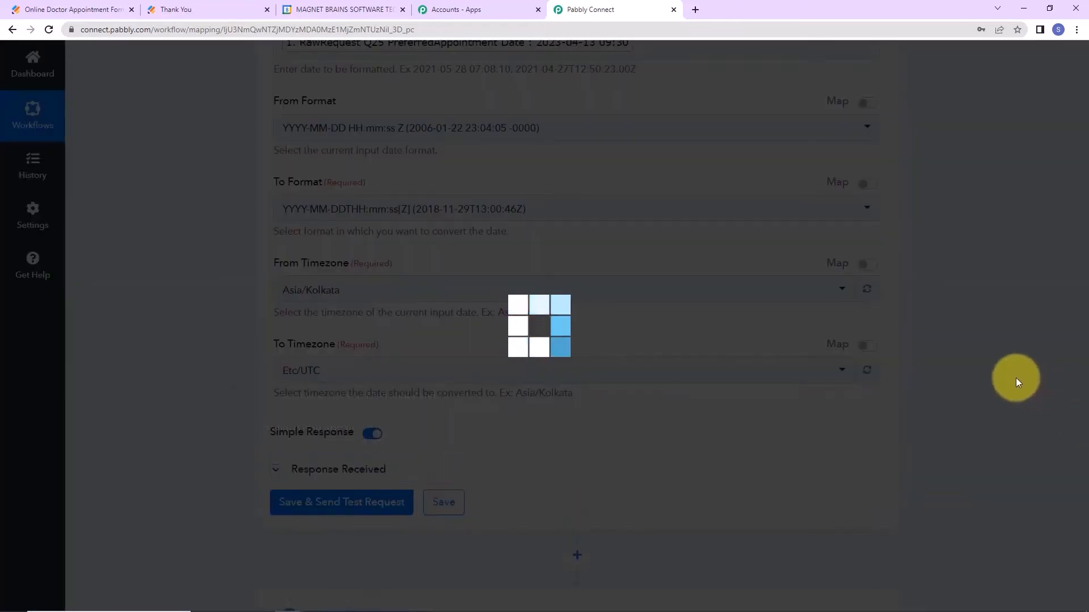
pyautogui.scroll(-2, 1016, 378)
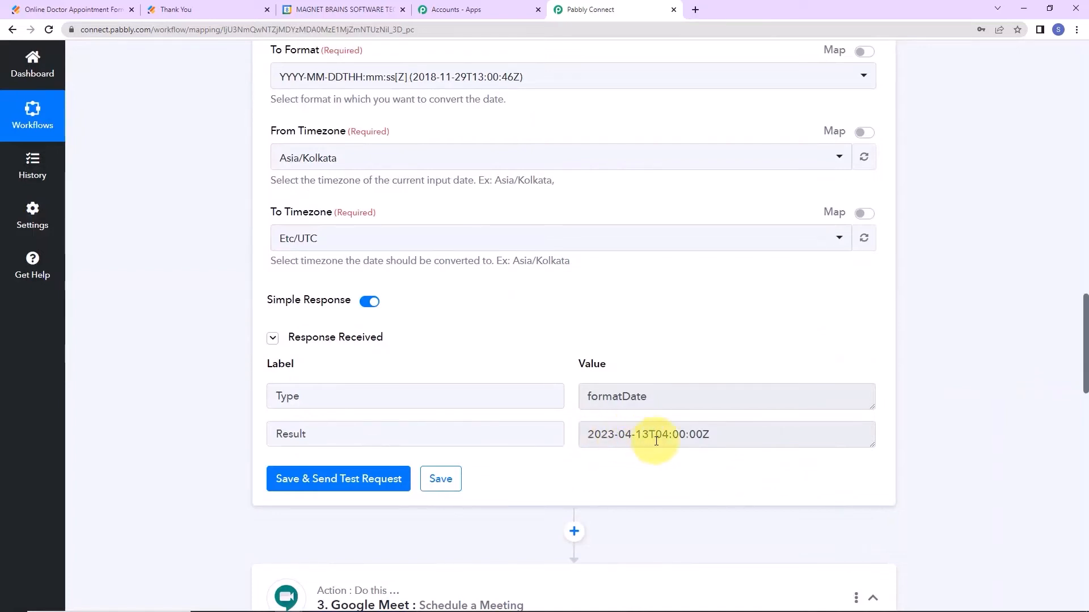
pyautogui.moveTo(655, 437); pyautogui.dragTo(714, 439)
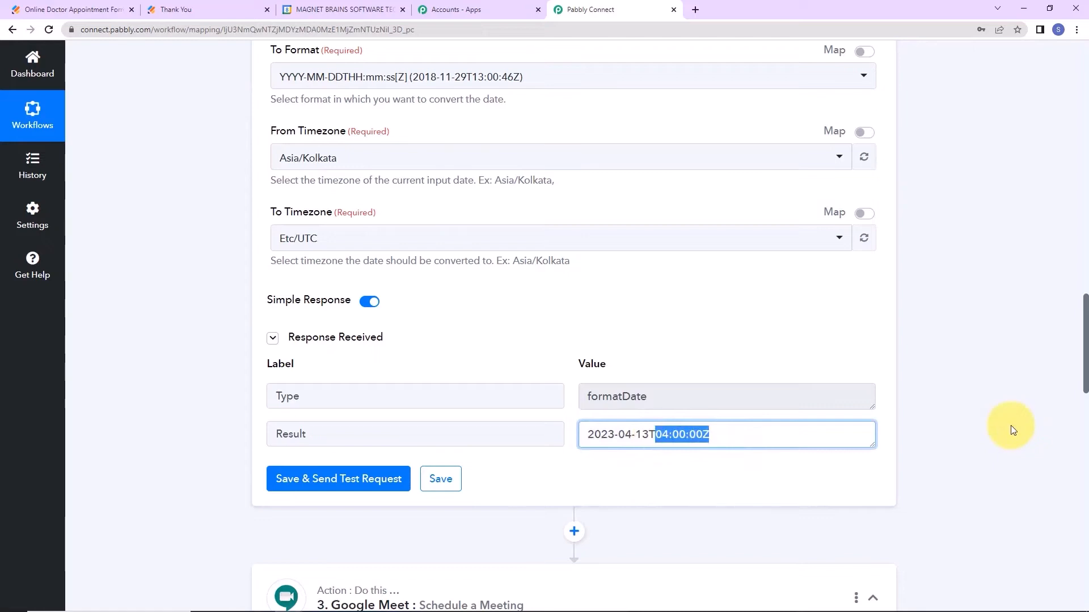
pyautogui.scroll(-7, 987, 374)
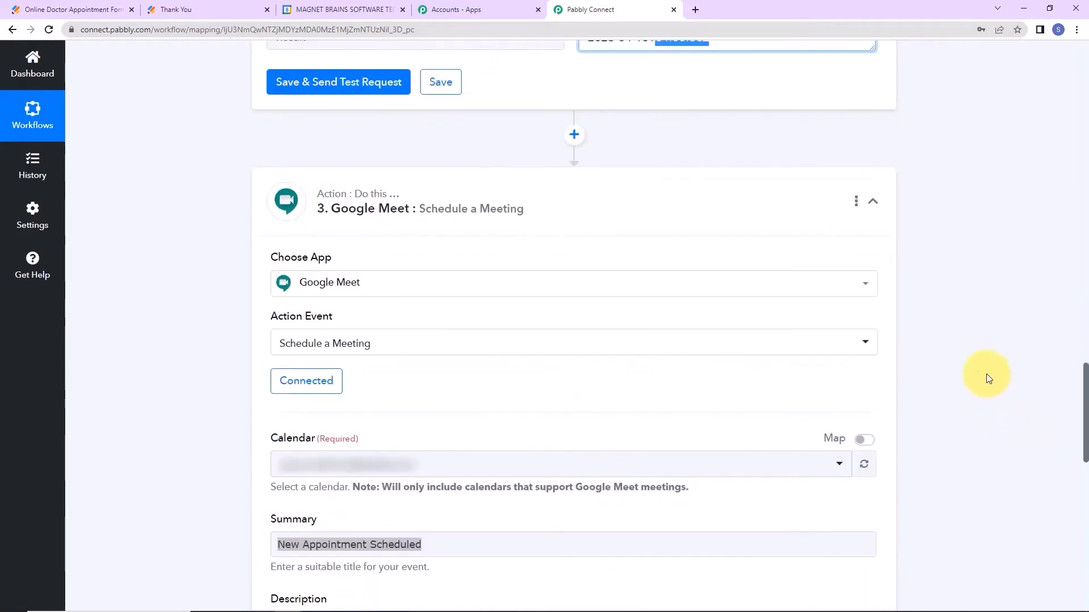
# Reconfirm the Google Meet connection and map the formatter's UTC Result into the meeting Start.
pyautogui.click(306, 381)
pyautogui.click(558, 586)
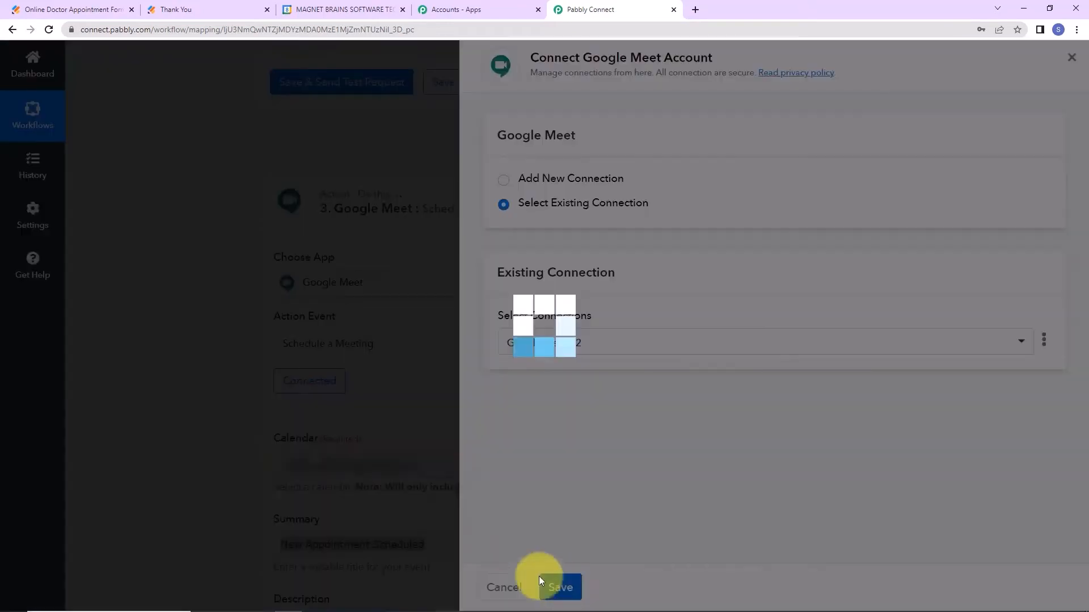
pyautogui.scroll(-7, 690, 454)
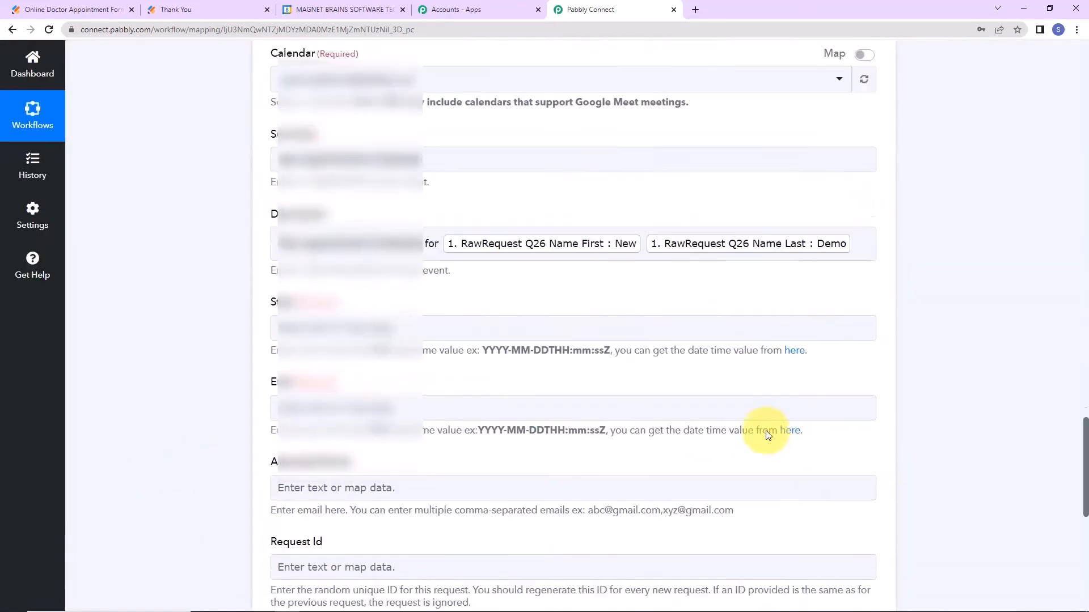
pyautogui.click(437, 316)
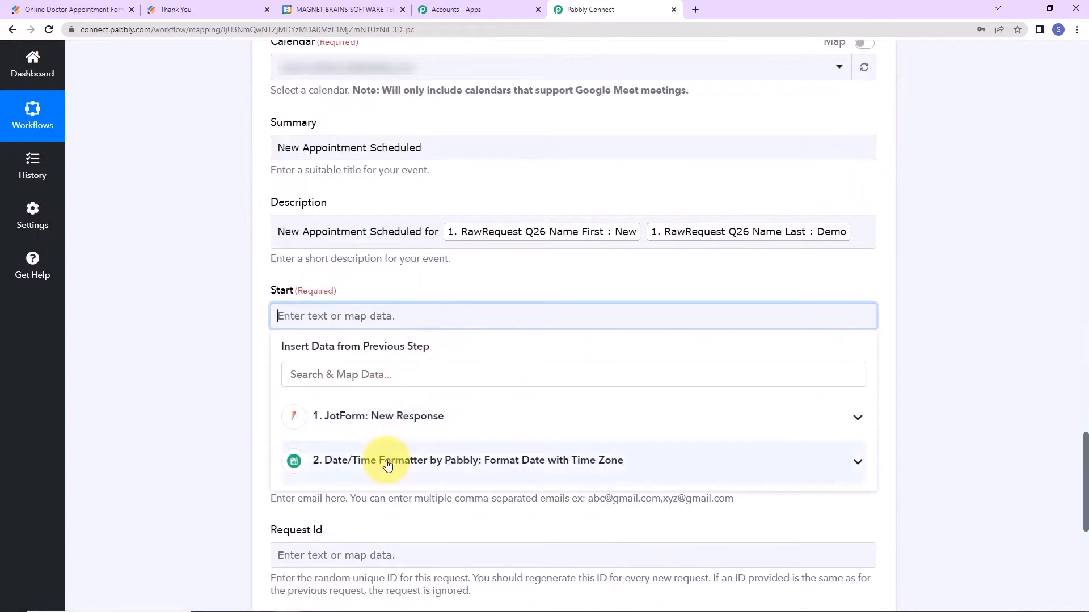
pyautogui.click(376, 460)
pyautogui.click(380, 521)
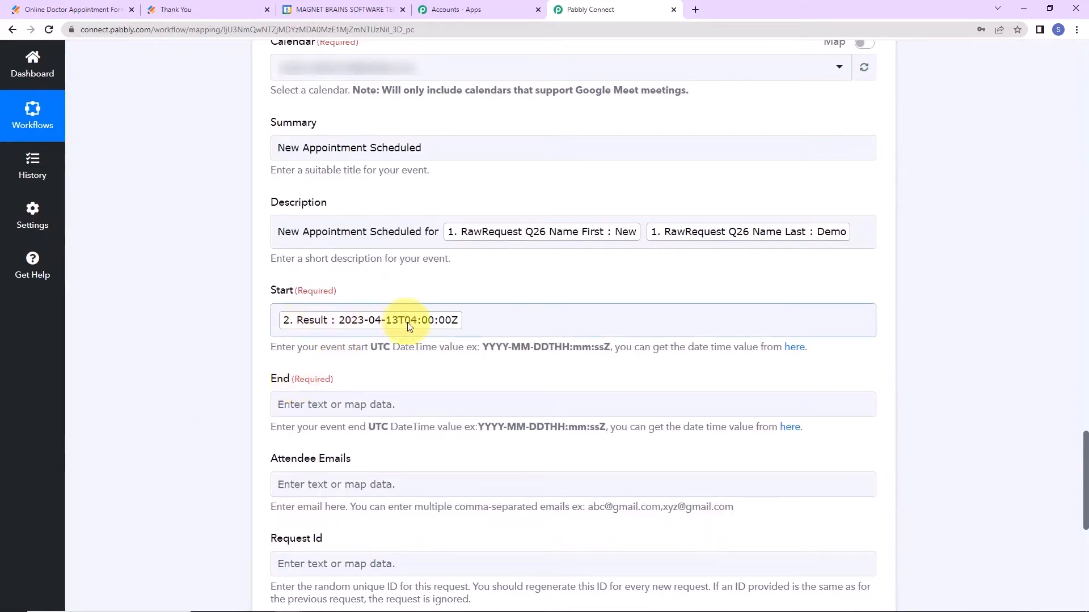
pyautogui.scroll(15, 438, 426)
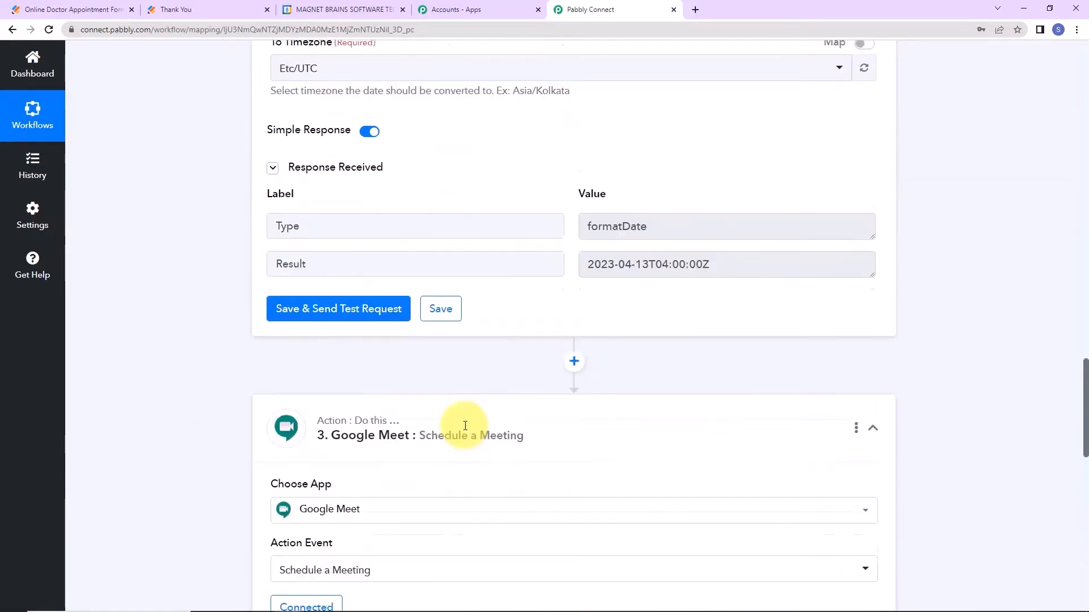
pyautogui.scroll(-5, 567, 442)
# Insert a Date/Time Formatter 'Add/Subtract Time' step before the Google Meet action.
pyautogui.click(577, 267)
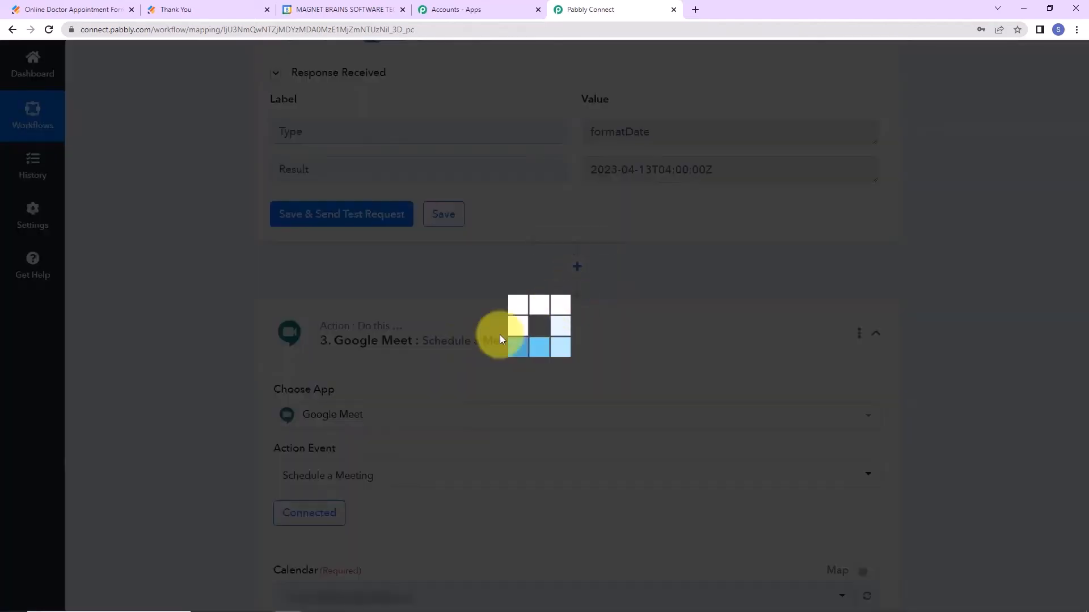
pyautogui.write('date')
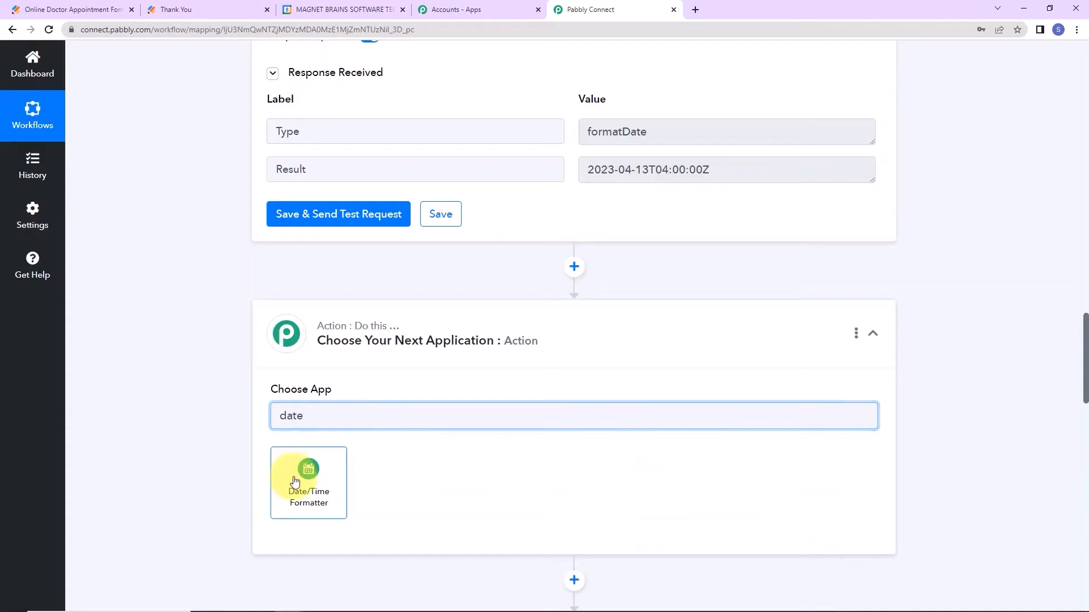
pyautogui.click(295, 481)
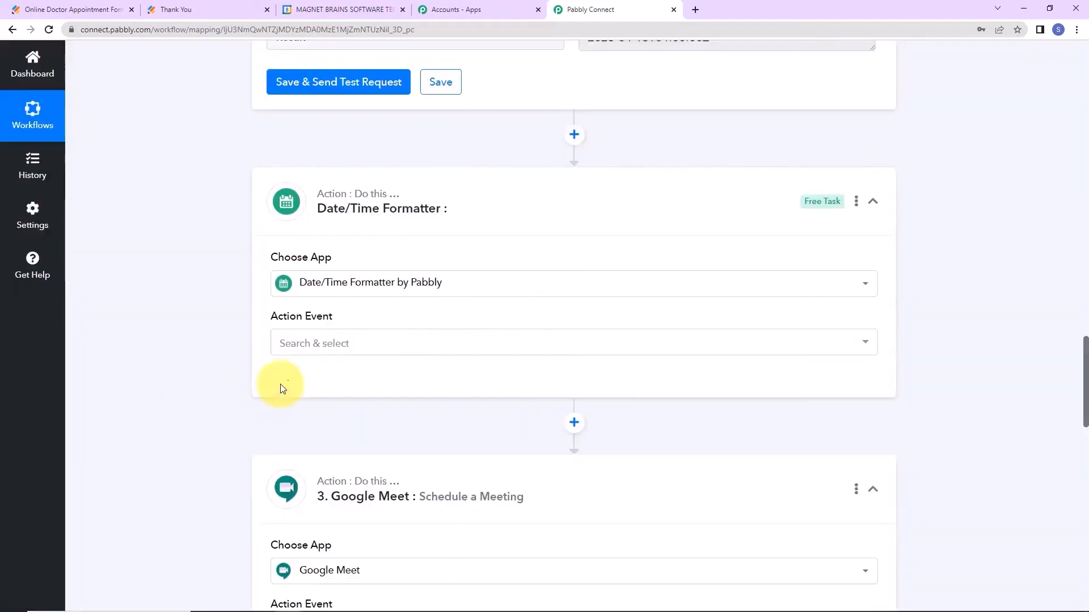
pyautogui.click(294, 343)
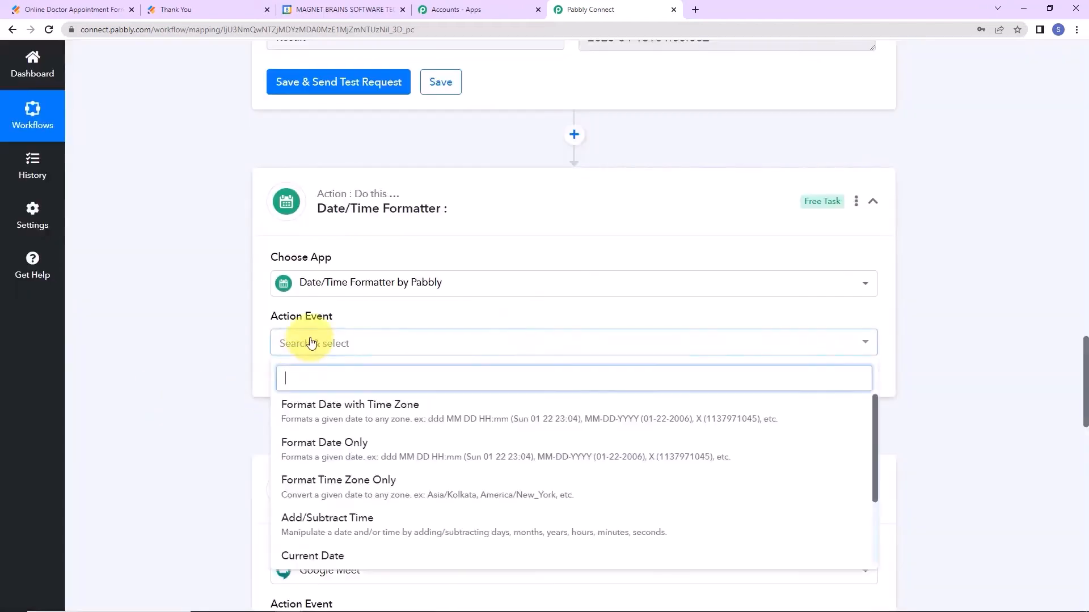
pyautogui.click(313, 519)
pyautogui.click(285, 391)
# Map the first formatter's UTC start Result into the Enter Date field.
pyautogui.scroll(-3, 444, 425)
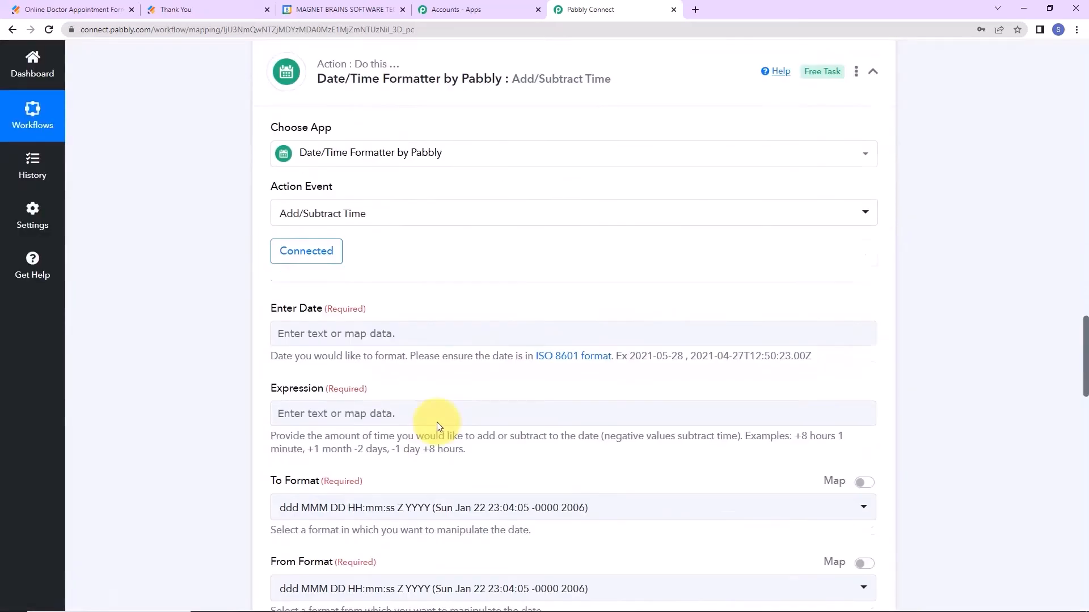
pyautogui.click(340, 335)
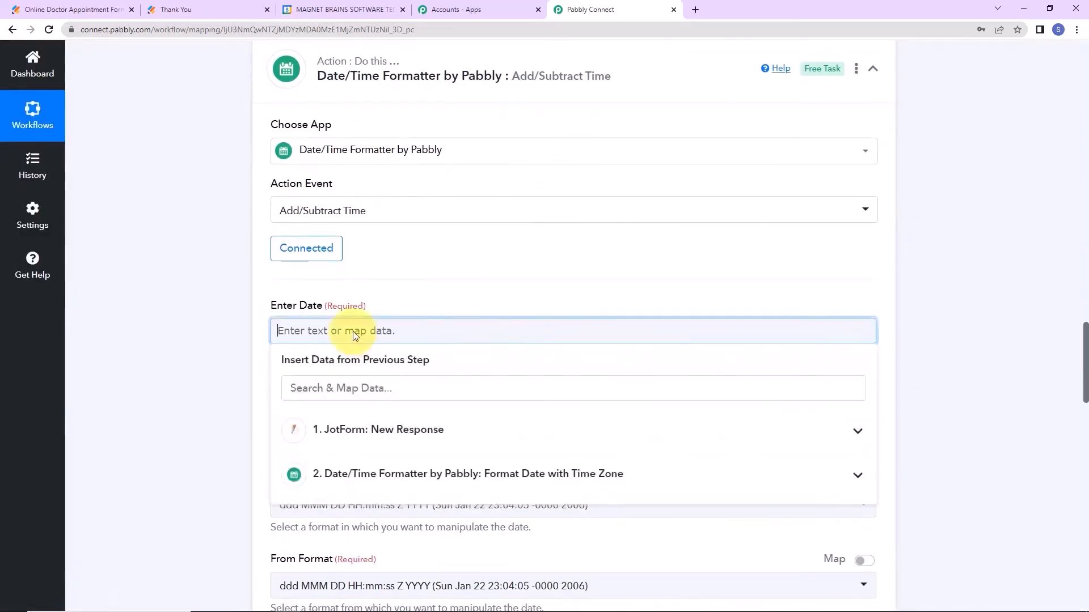
pyautogui.click(355, 475)
pyautogui.click(349, 539)
# Enter '+1 hour' as the time expression, adapted from the help-text example.
pyautogui.scroll(-3, 184, 372)
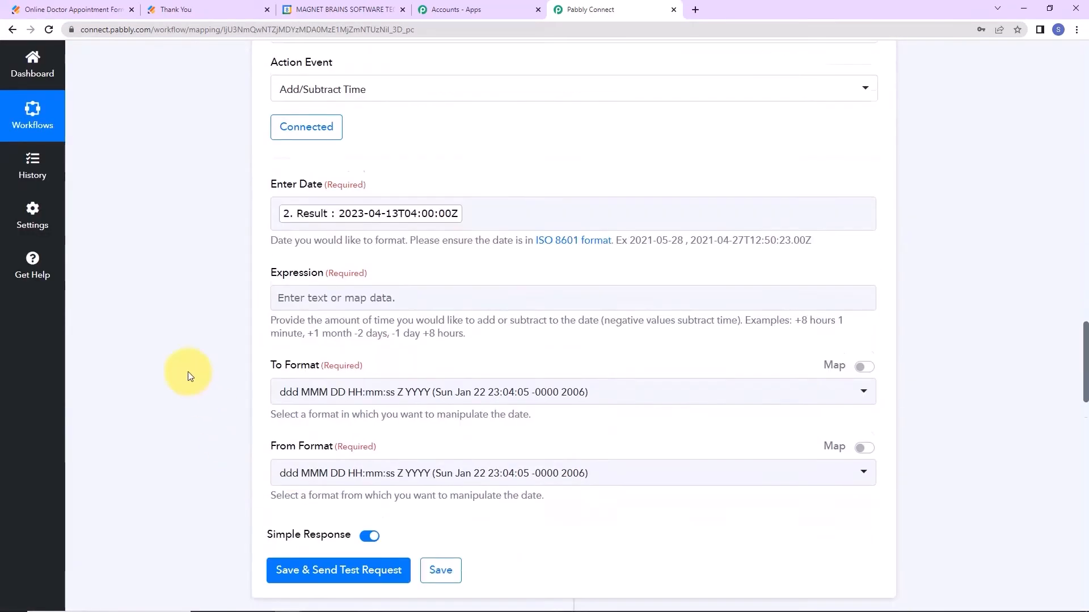
pyautogui.moveTo(794, 309); pyautogui.dragTo(833, 313)
pyautogui.rightClick(817, 310)
pyautogui.click(834, 316)
pyautogui.click(581, 290)
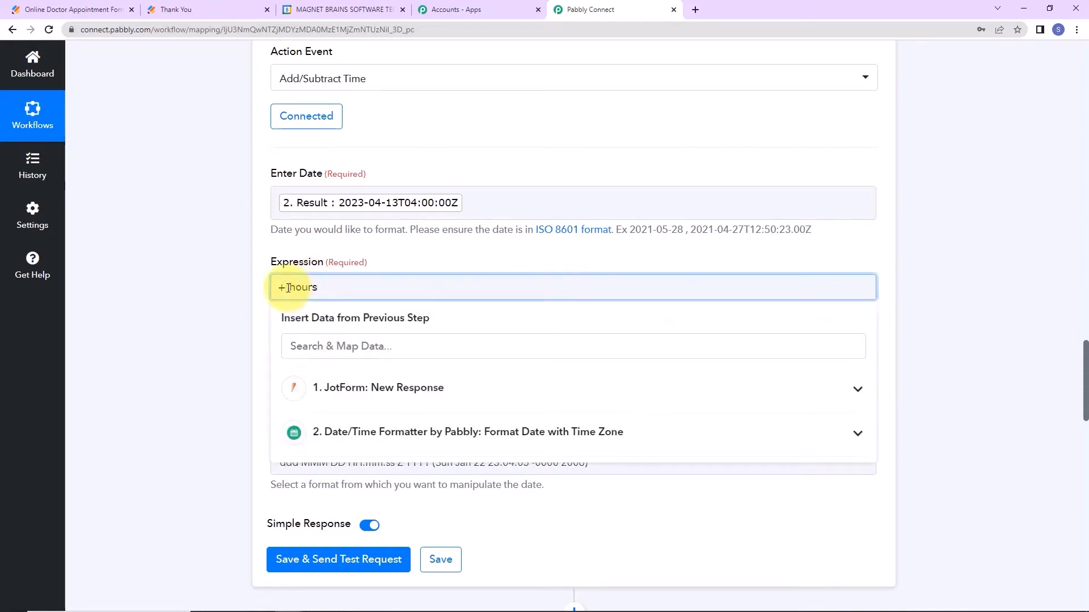
pyautogui.write('1')
pyautogui.click(339, 281)
pyautogui.press('BackSpace')
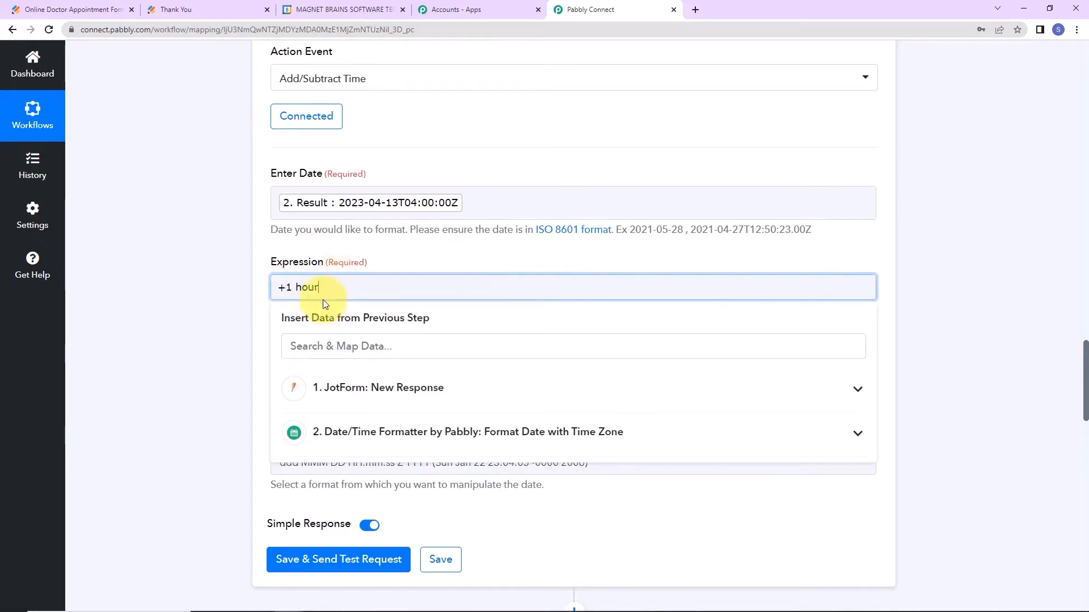
pyautogui.click(168, 307)
# Set input and output formats to YYYY-MM-DDTHH:mm:ssZ, then save and test the step.
pyautogui.scroll(-2, 168, 307)
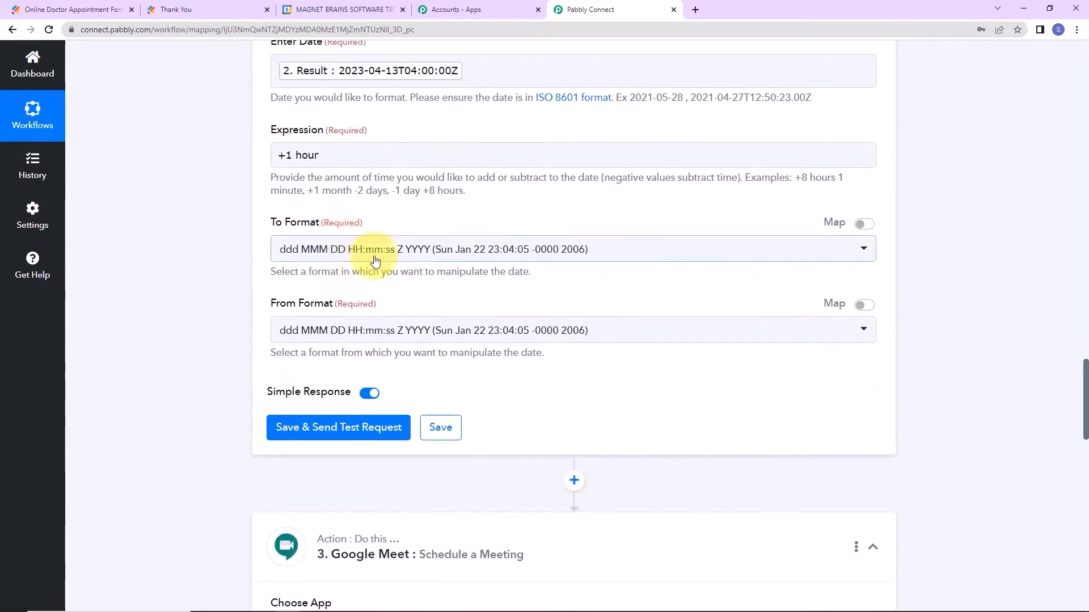
pyautogui.click(699, 250)
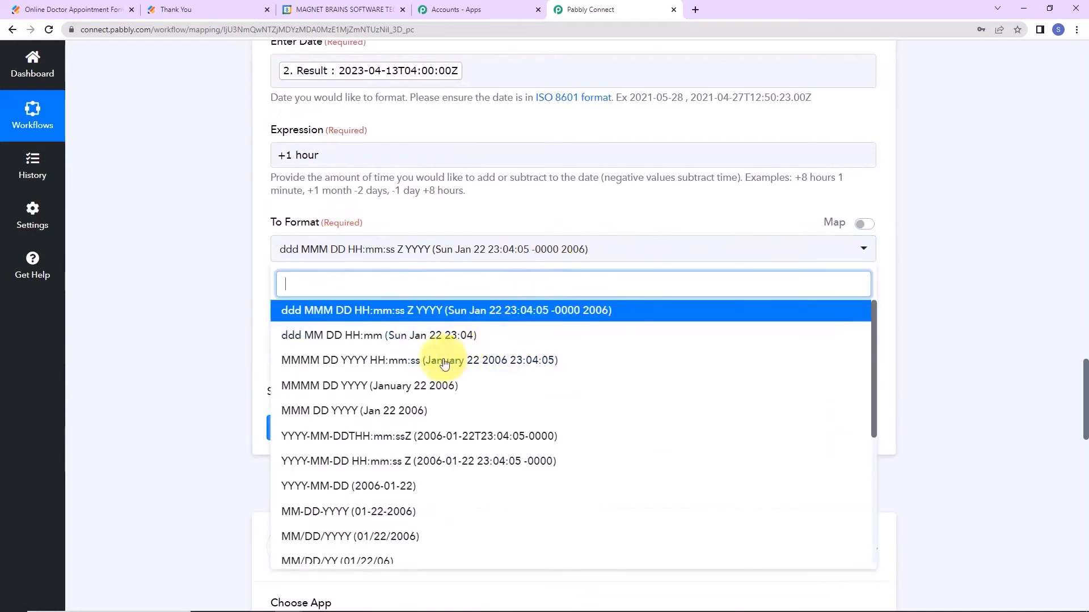
pyautogui.click(369, 437)
pyautogui.click(183, 296)
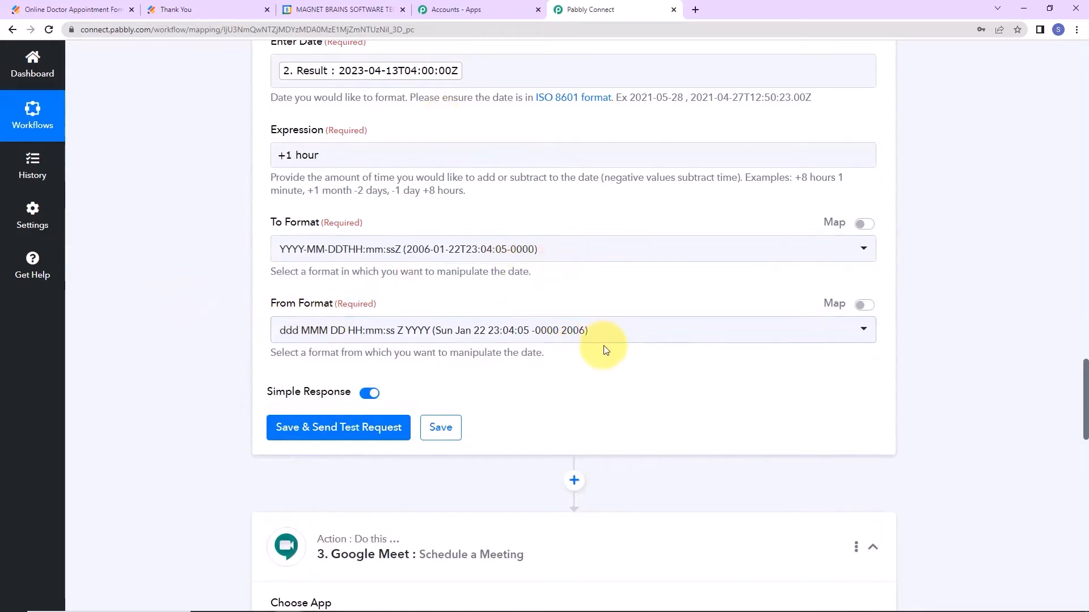
pyautogui.click(615, 333)
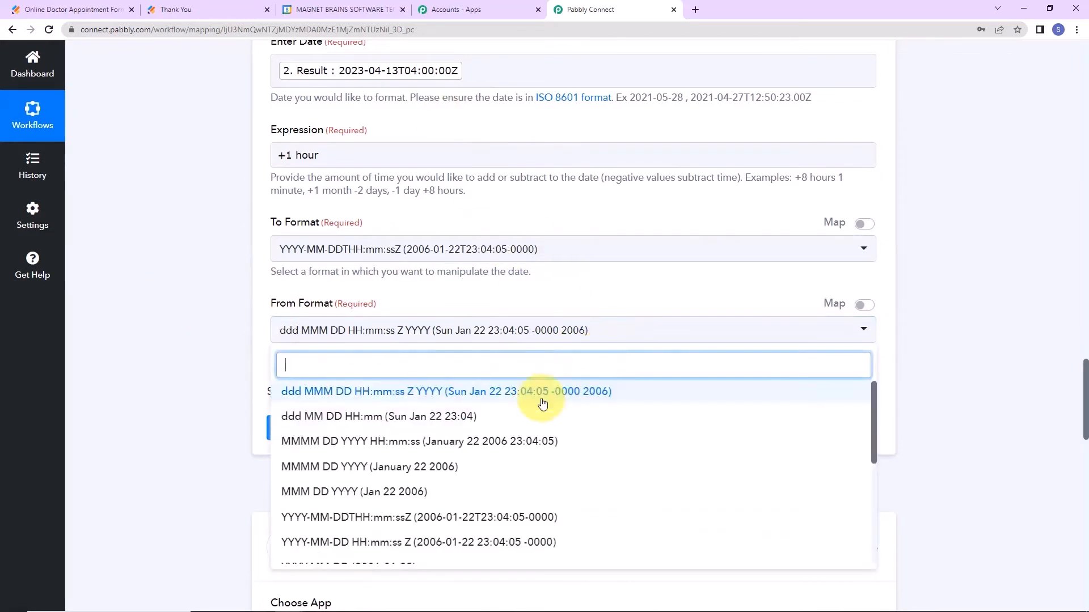
pyautogui.click(420, 517)
pyautogui.click(282, 430)
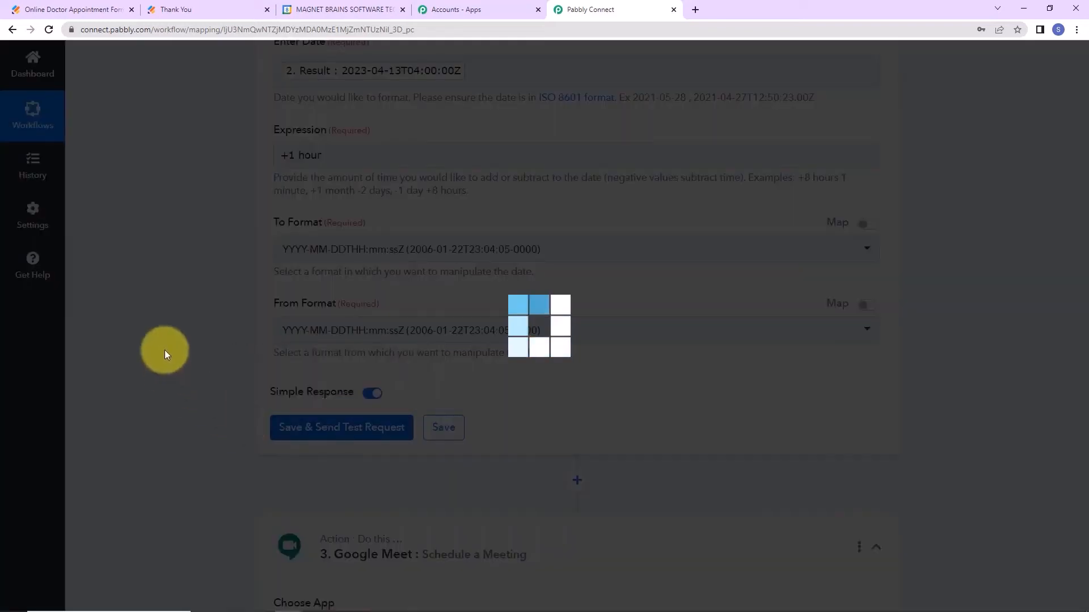
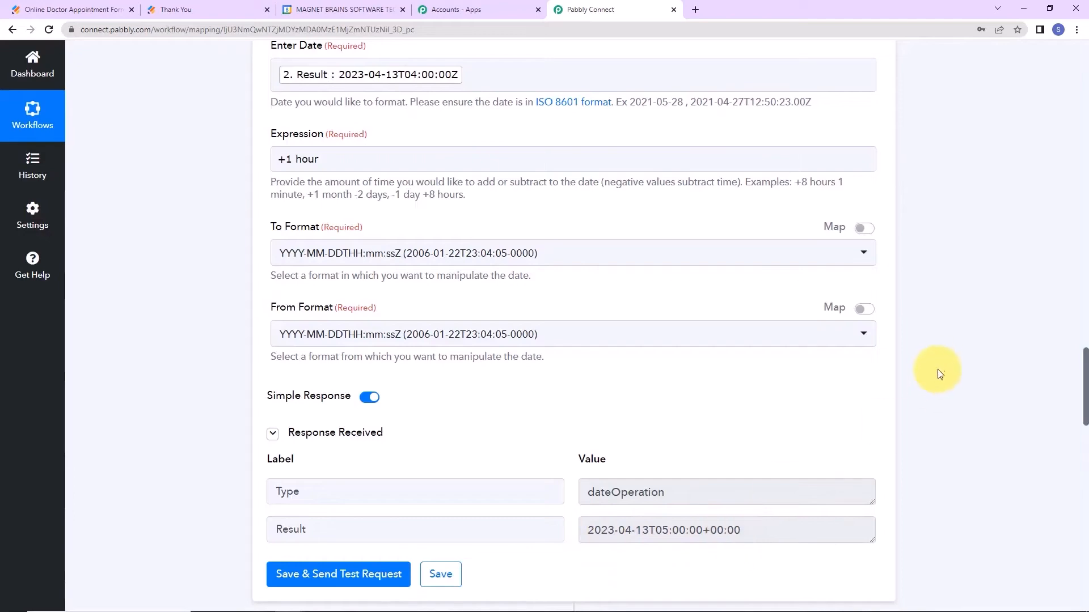
# Compare the start and end times from steps 2 and 3, keeping the existing Google Meet connection.
pyautogui.scroll(9, 937, 370)
pyautogui.click(676, 170)
pyautogui.moveTo(651, 170); pyautogui.dragTo(710, 170)
pyautogui.scroll(-12, 900, 396)
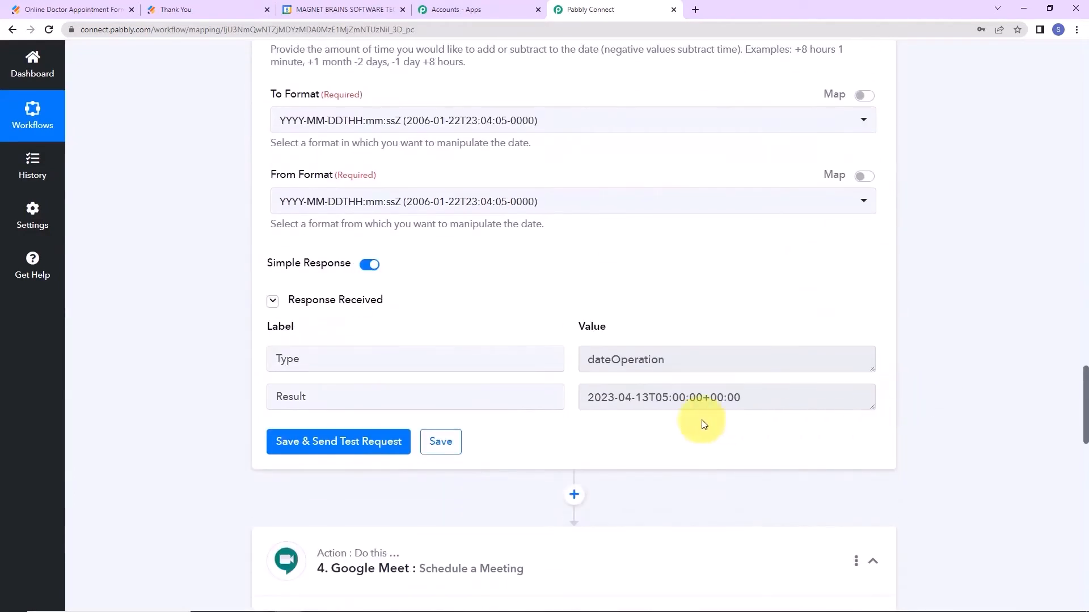
pyautogui.moveTo(655, 398); pyautogui.dragTo(682, 402)
pyautogui.click(1030, 329)
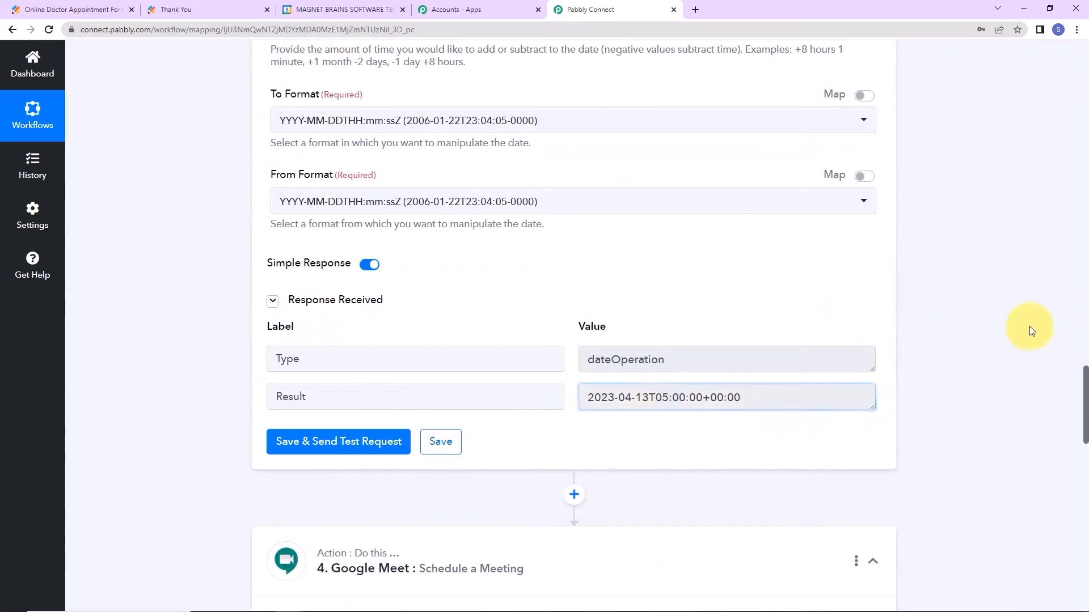
pyautogui.scroll(-9, 977, 311)
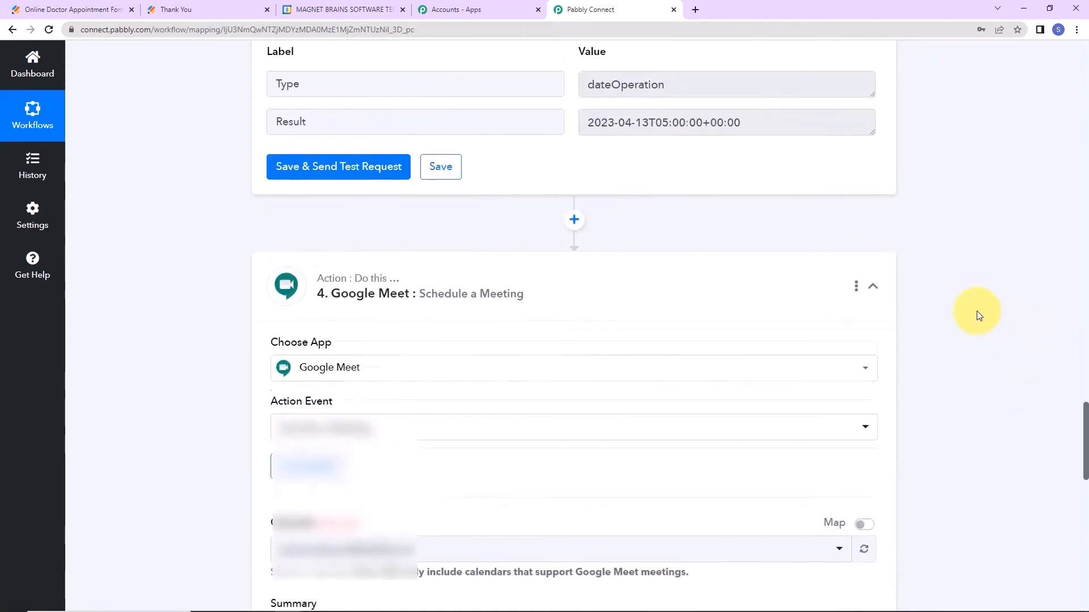
pyautogui.click(342, 225)
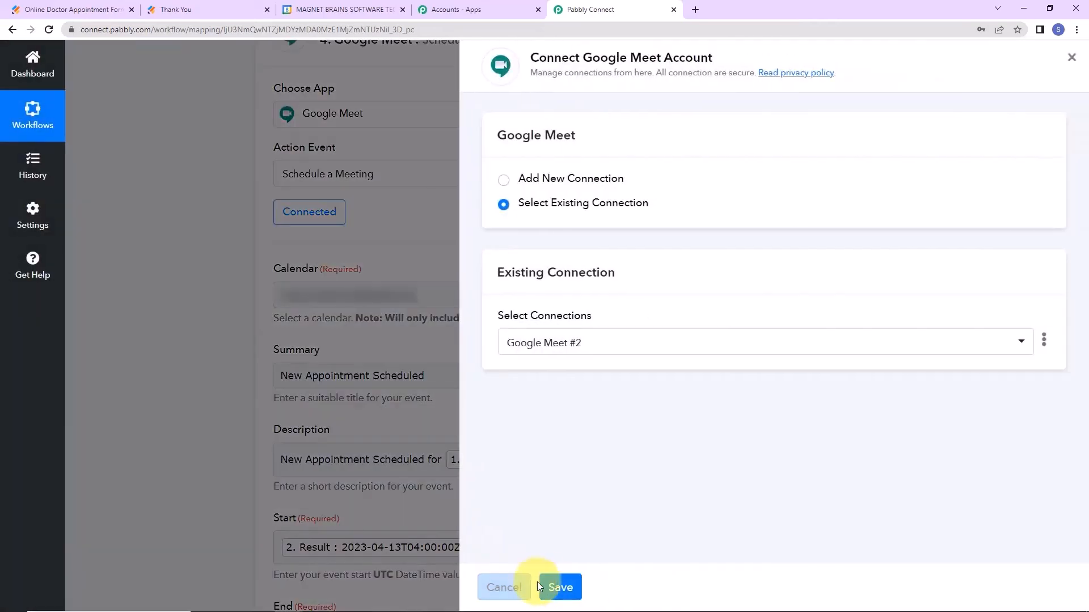
pyautogui.click(541, 585)
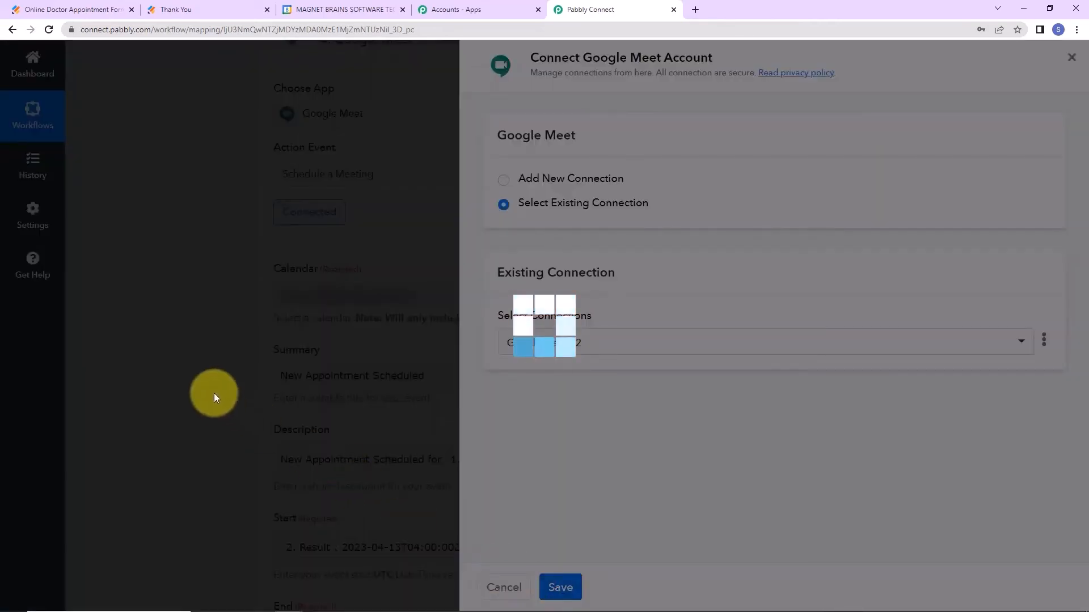
# Map the Add/Subtract Time step's 3. Result into the End field.
pyautogui.scroll(-9, 446, 406)
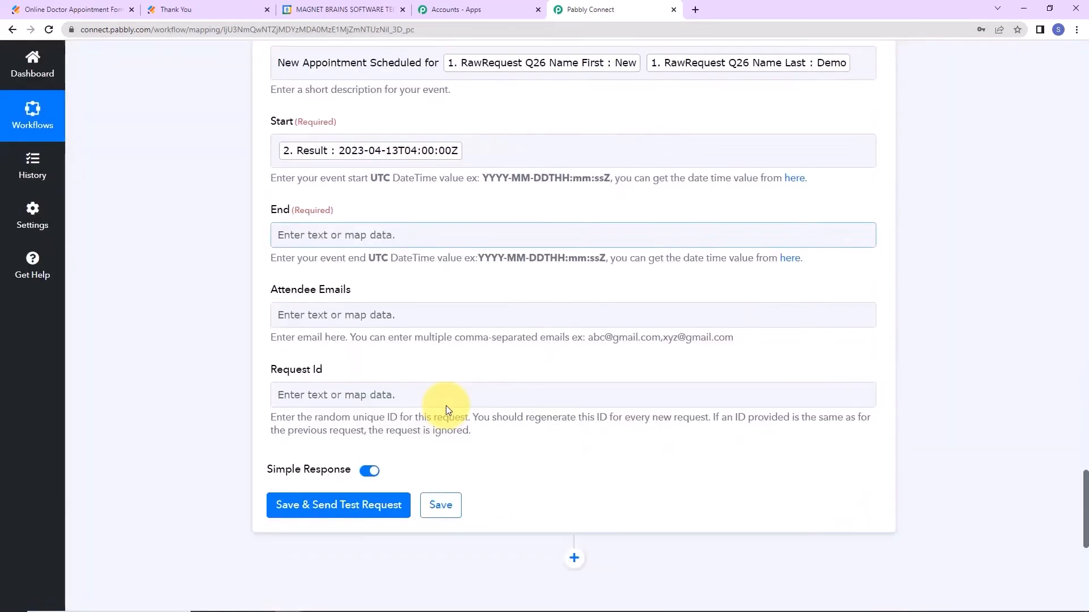
pyautogui.scroll(2, 347, 321)
pyautogui.click(324, 237)
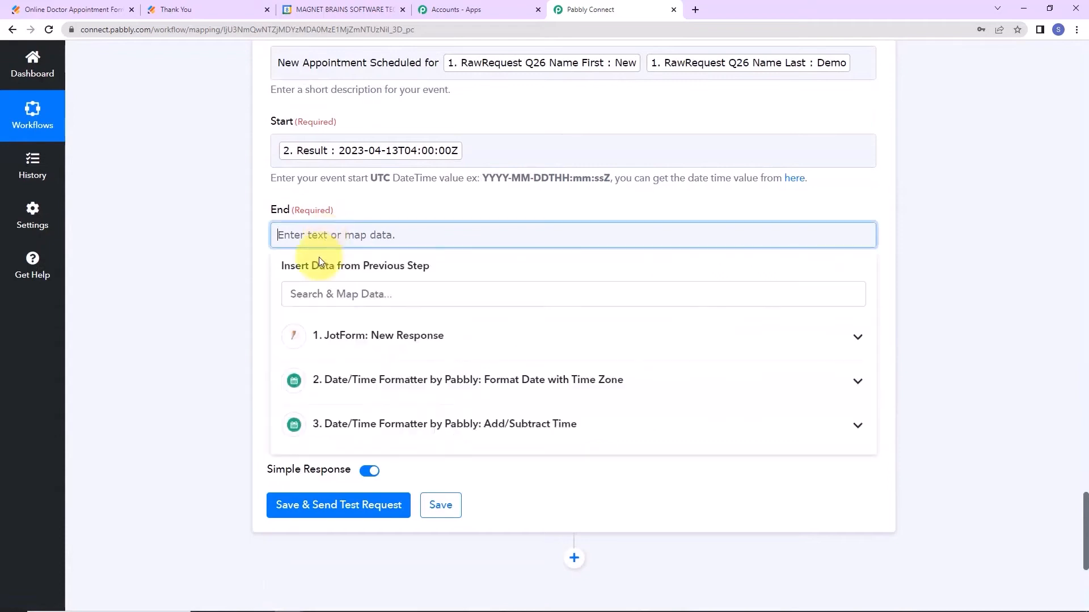
pyautogui.click(363, 434)
pyautogui.click(351, 490)
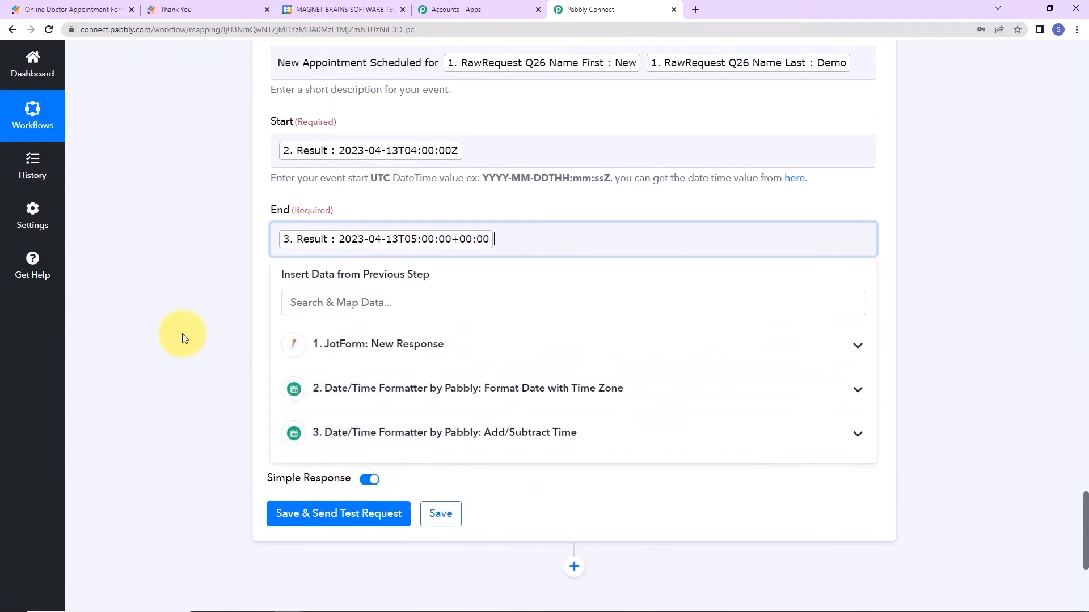
pyautogui.click(182, 333)
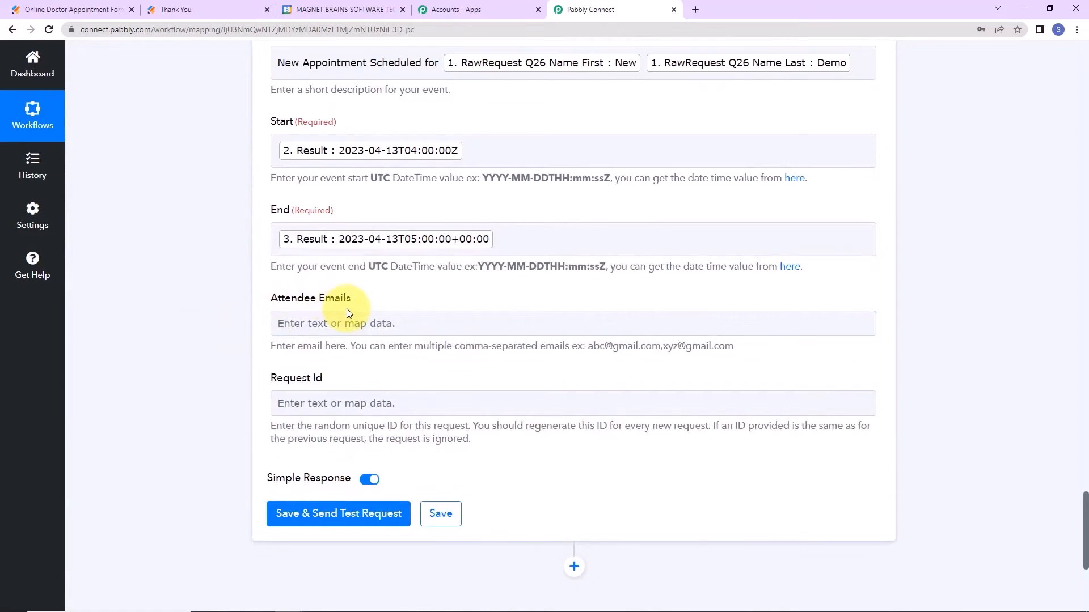
# Map the JotForm Email answer into both Attendee Emails and Request Id.
pyautogui.click(368, 327)
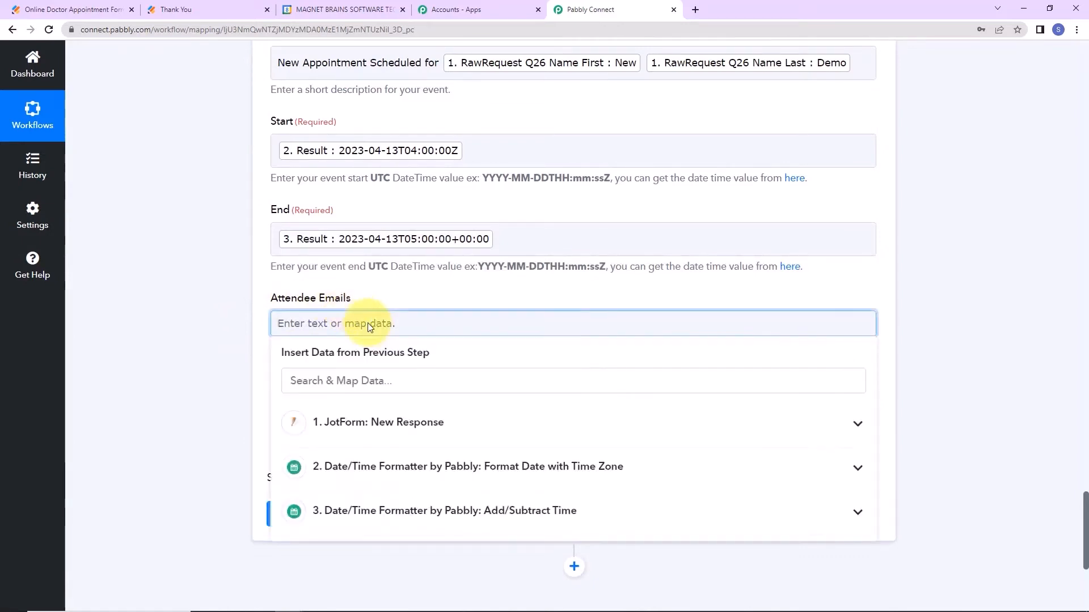
pyautogui.click(431, 425)
pyautogui.scroll(-5, 583, 547)
pyautogui.scroll(-3, 593, 550)
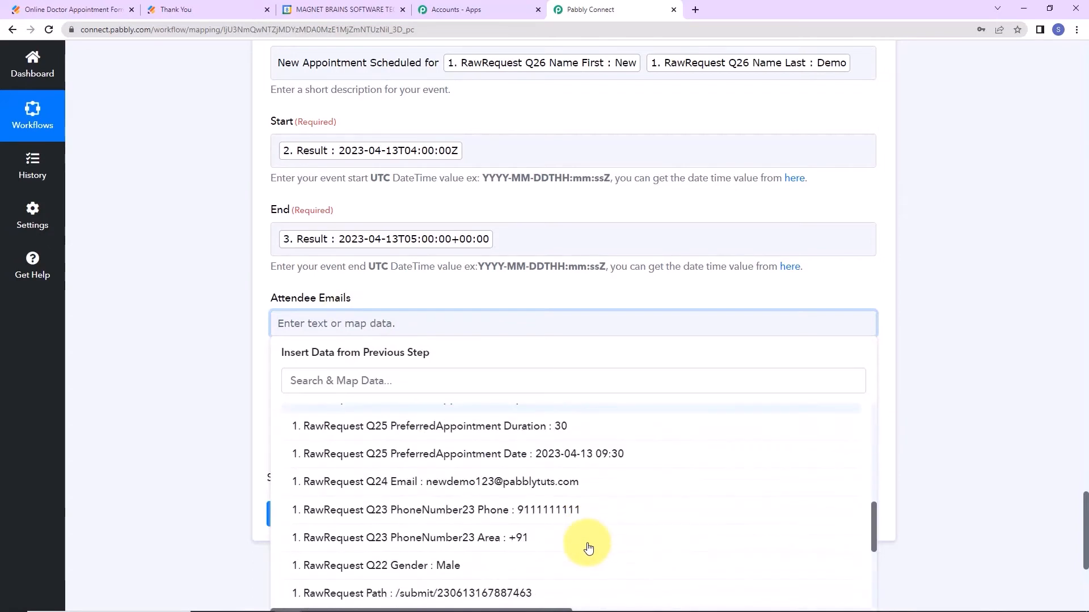
pyautogui.click(570, 481)
pyautogui.click(189, 369)
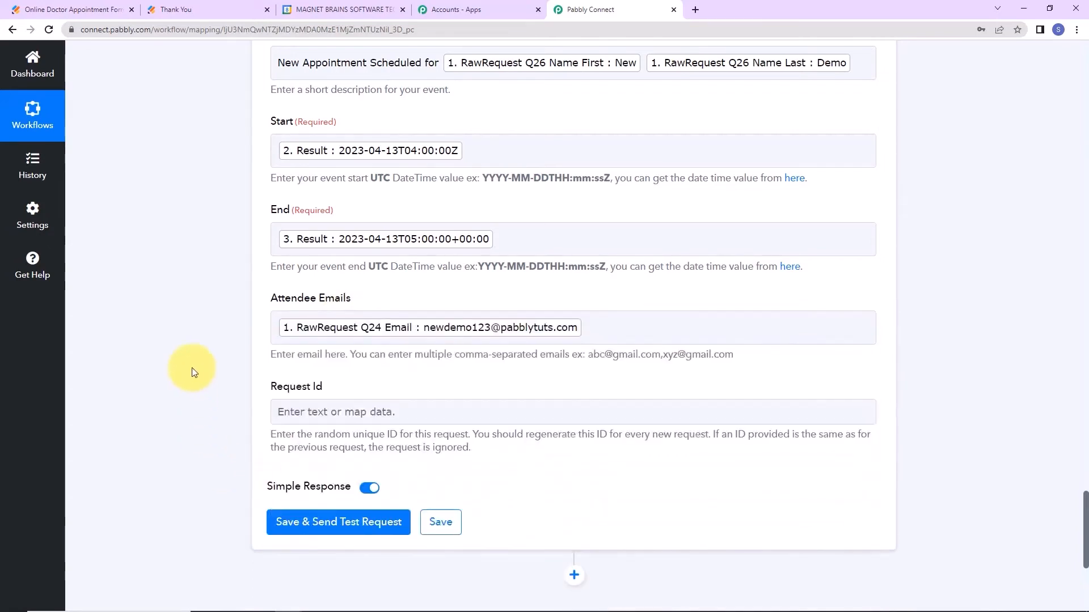
pyautogui.scroll(-2, 189, 369)
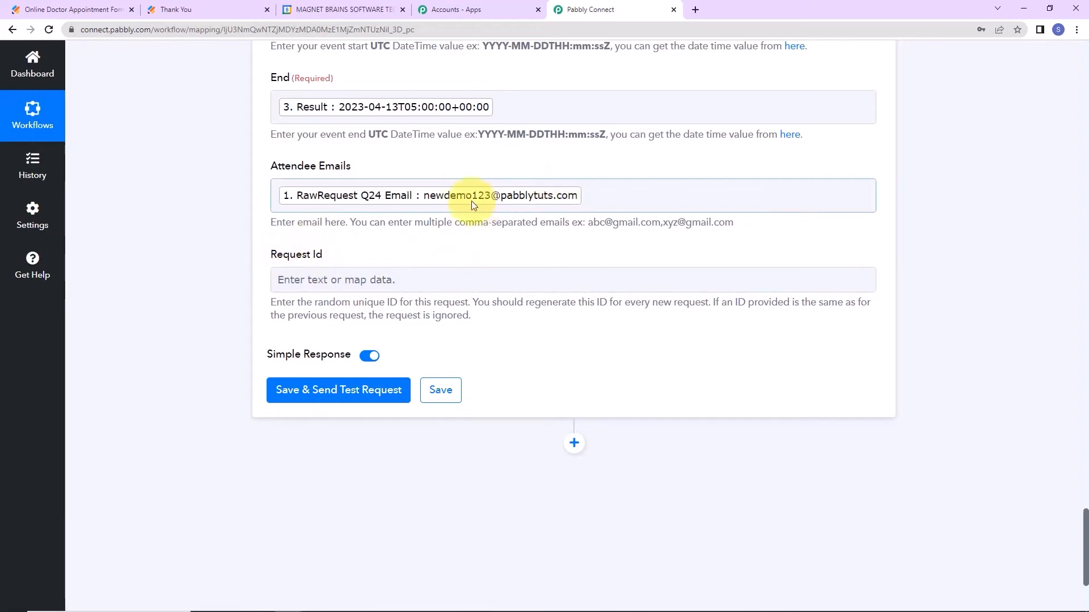
pyautogui.click(448, 278)
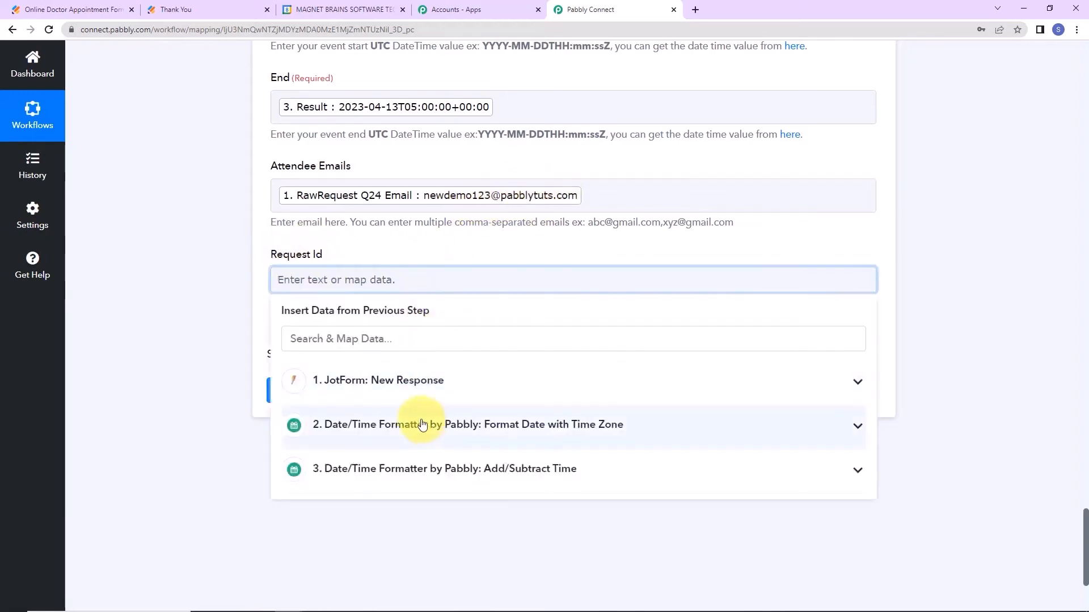
pyautogui.scroll(-7, 500, 500)
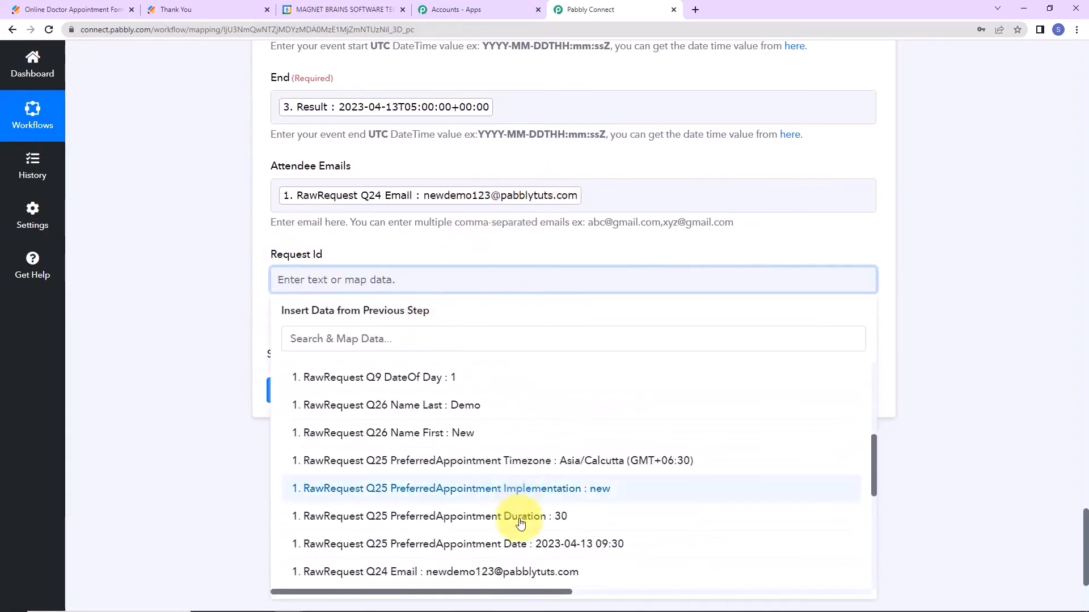
pyautogui.click(505, 442)
pyautogui.click(177, 445)
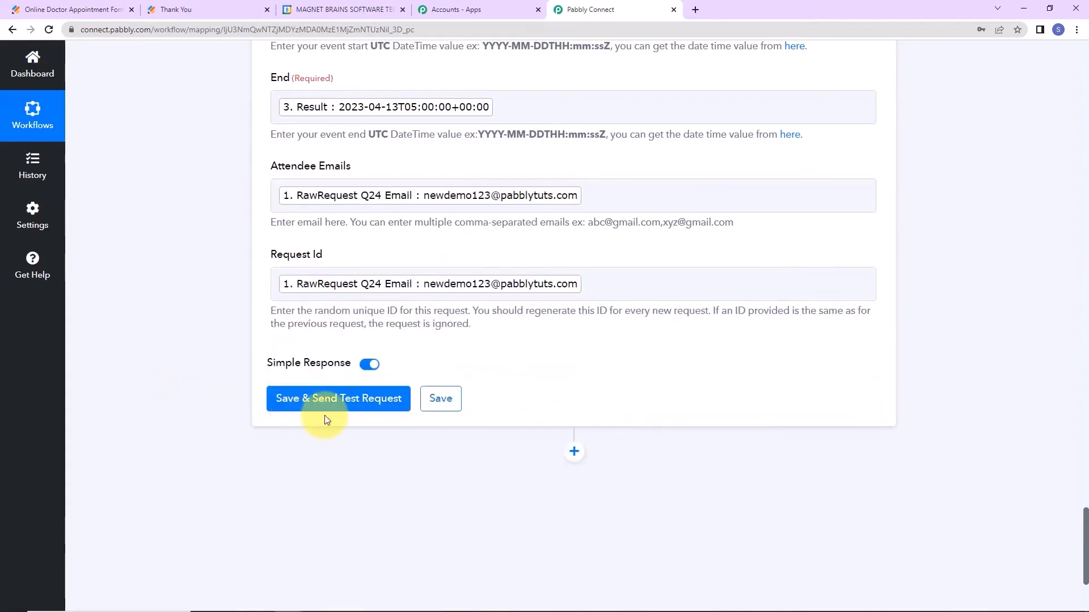
# Save and test the Google Meet step, review the confirmed event response, then view Google Calendar.
pyautogui.click(331, 409)
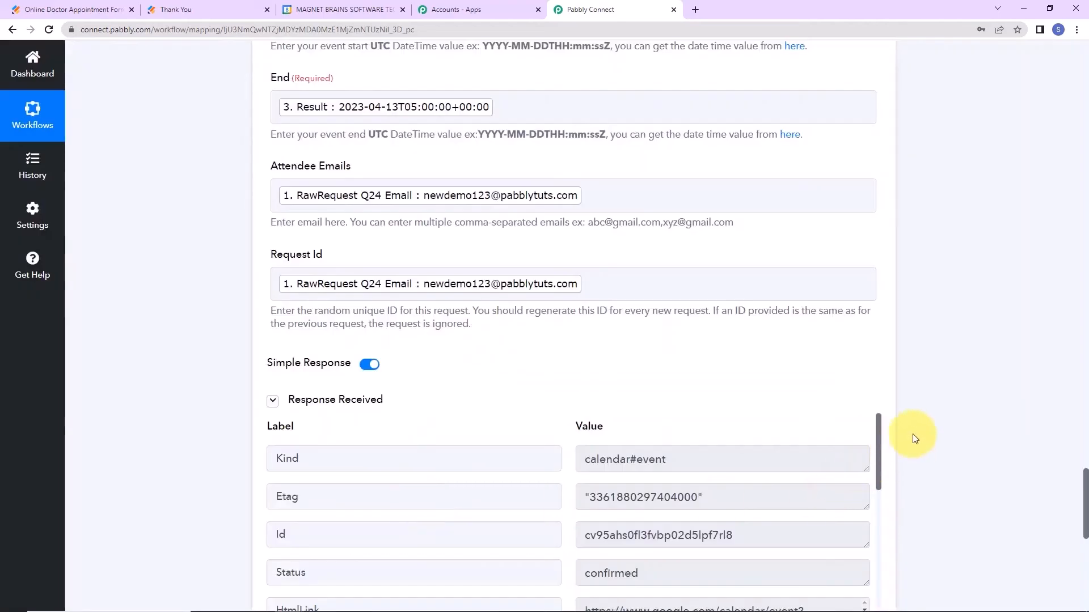
pyautogui.scroll(-5, 948, 406)
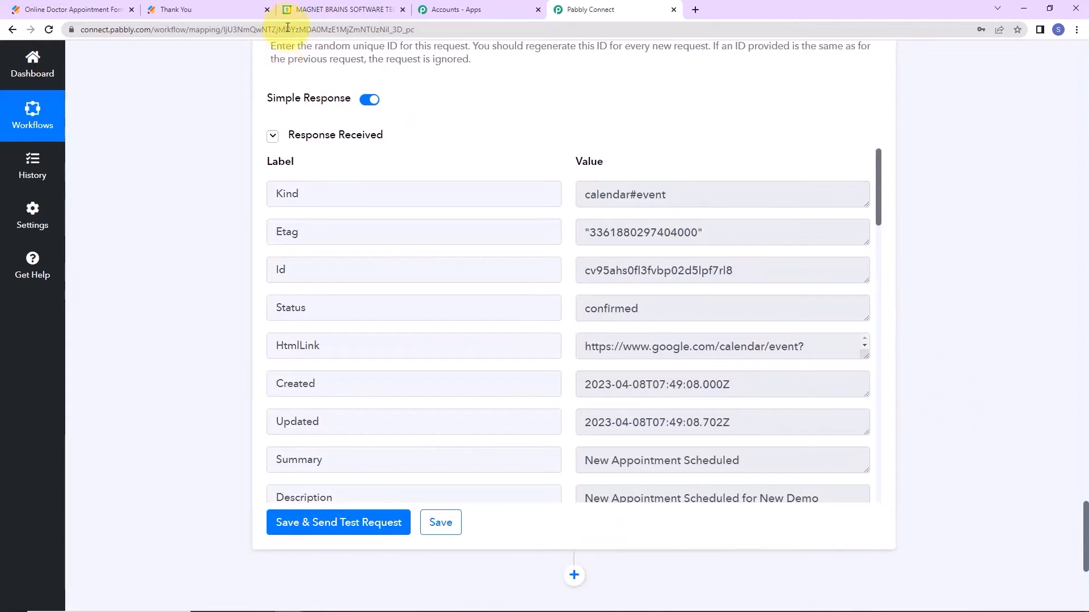
pyautogui.click(318, 10)
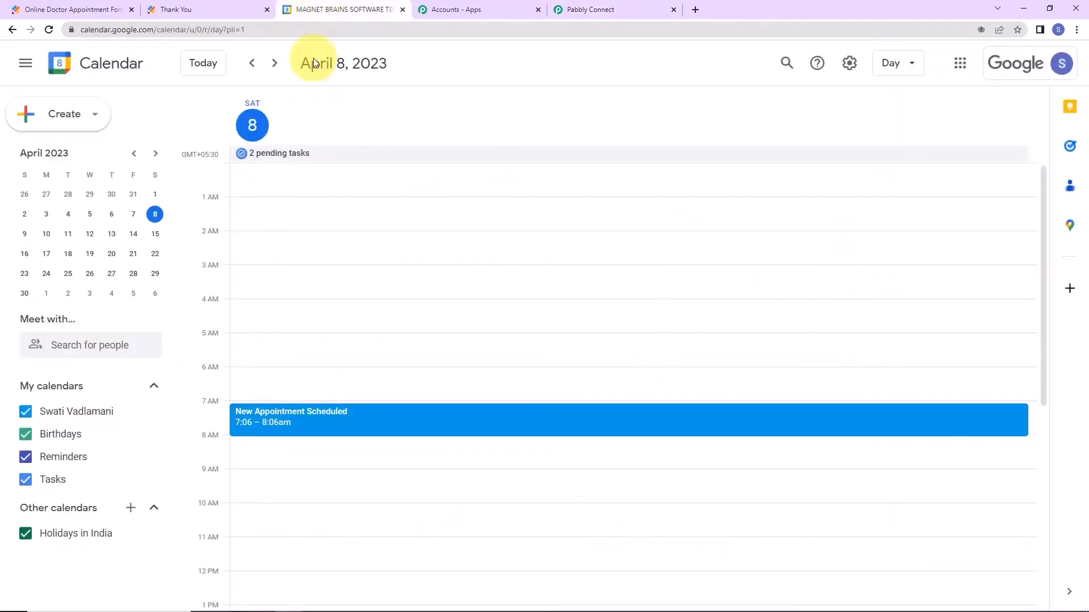
# Check the April 13 'New Appointment Scheduled' event details, then close the Thank You tab.
pyautogui.click(111, 234)
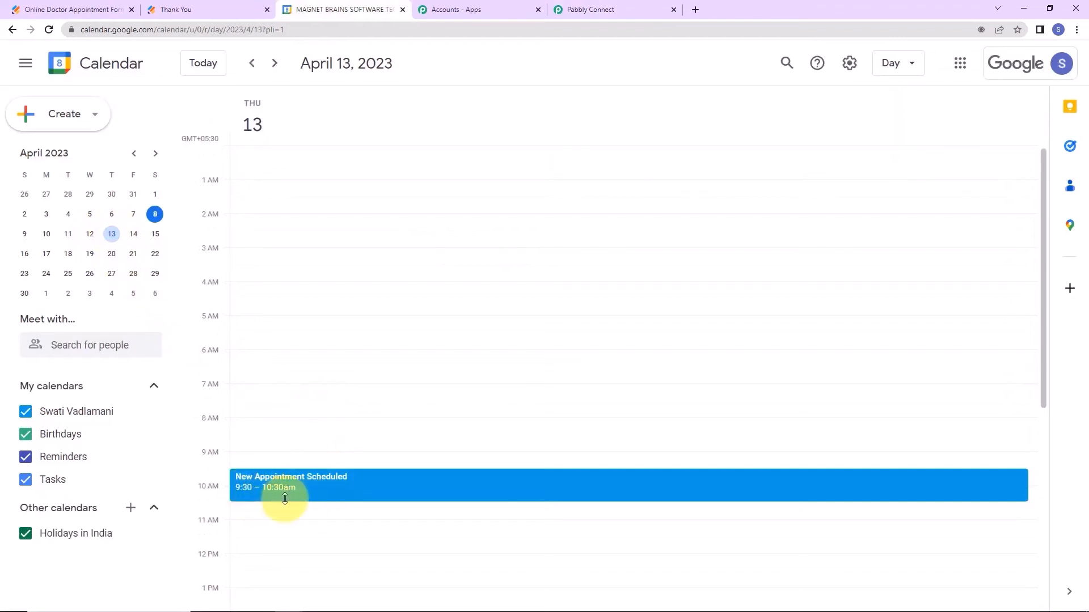
pyautogui.click(363, 487)
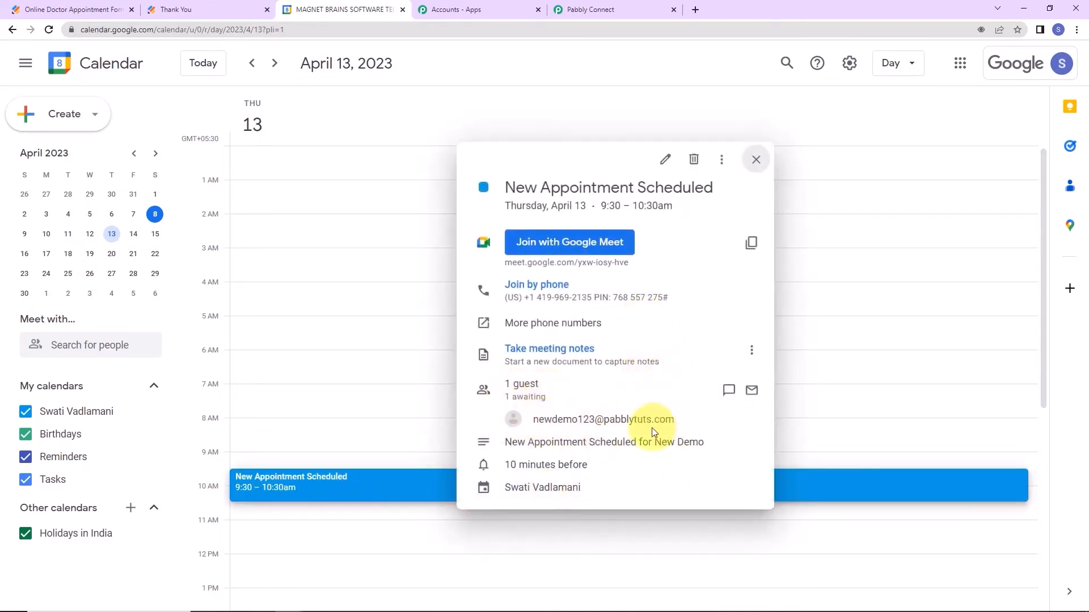
pyautogui.moveTo(691, 427)
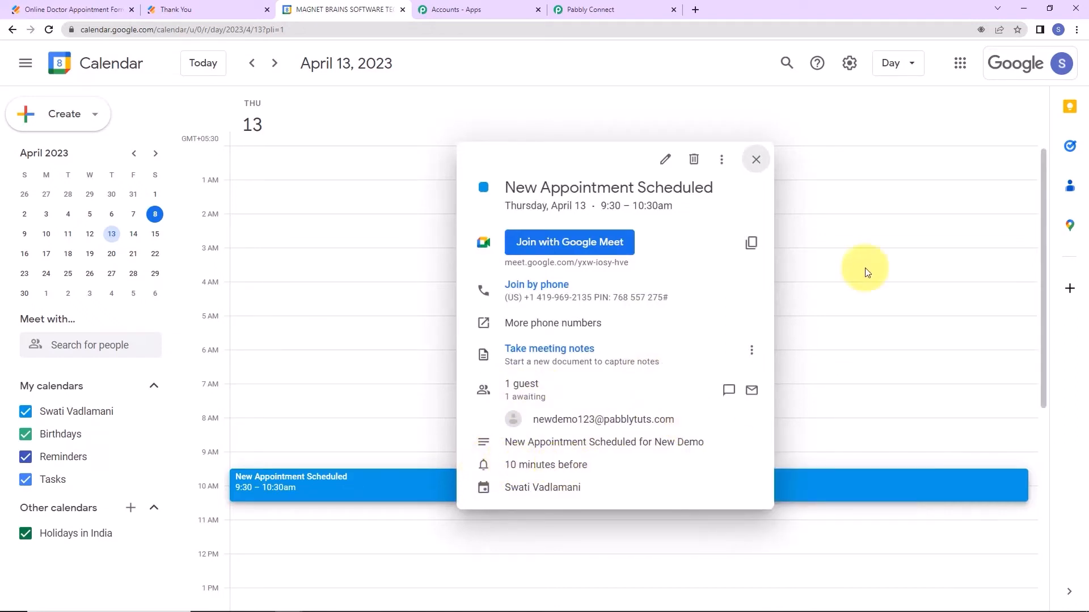
pyautogui.click(757, 162)
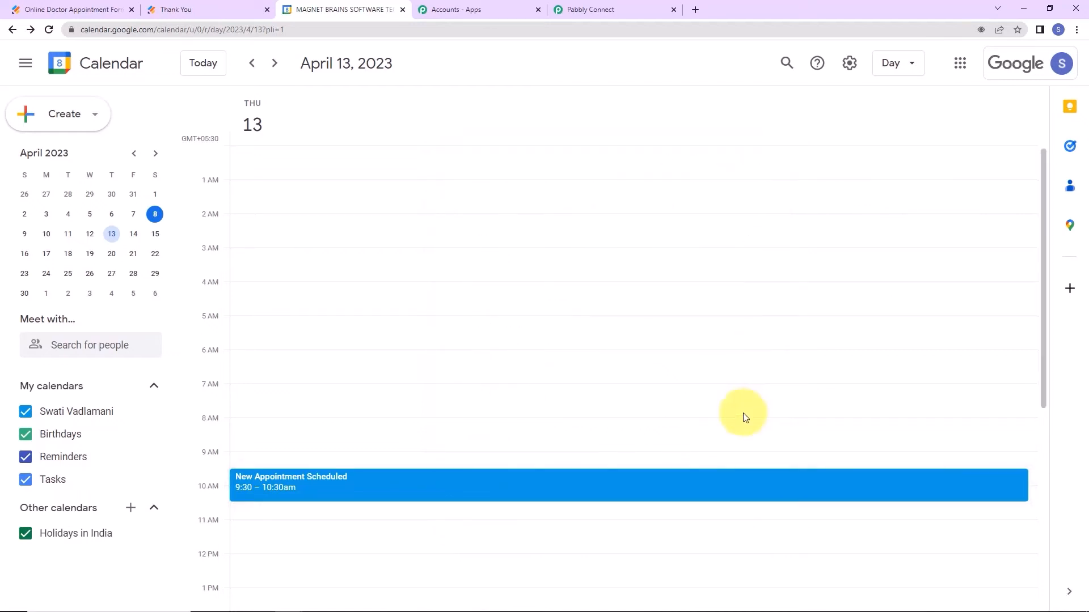
pyautogui.click(267, 9)
# Open the live Jotform form and enter the first and last name.
pyautogui.click(83, 14)
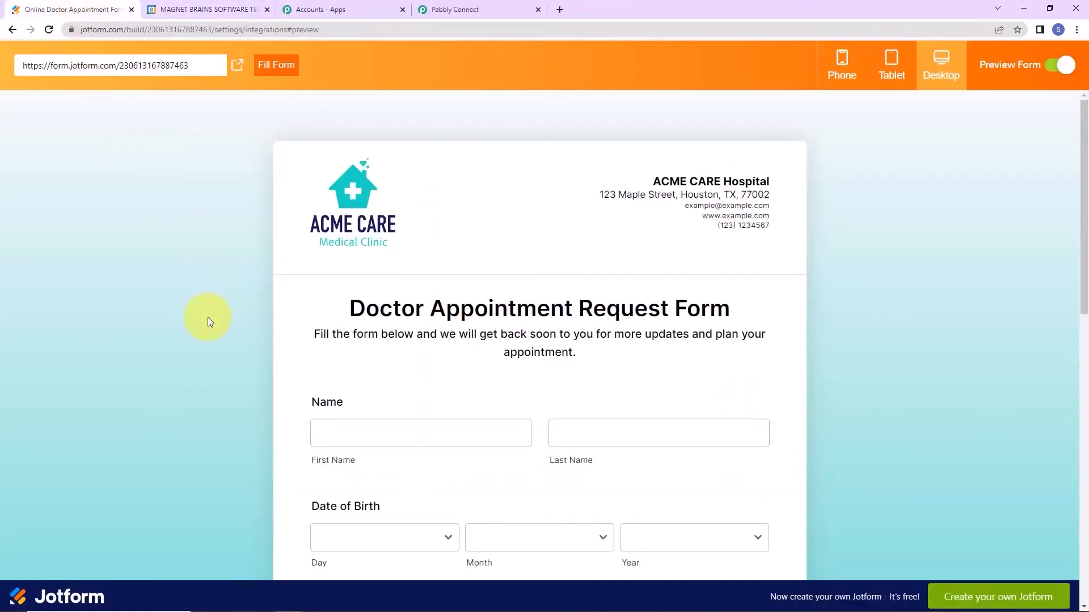
pyautogui.click(238, 69)
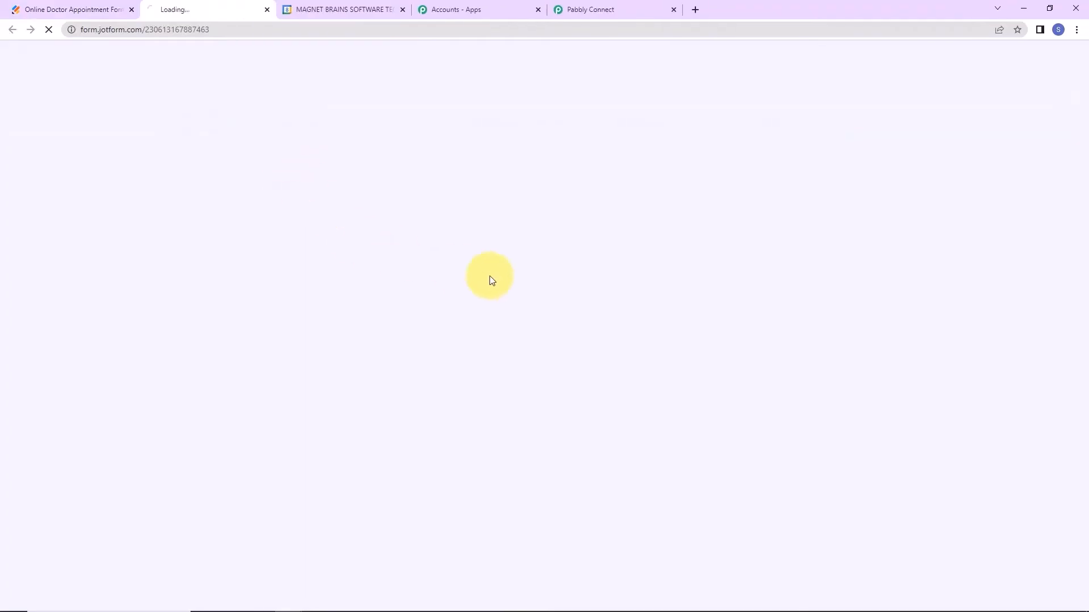
pyautogui.click(370, 383)
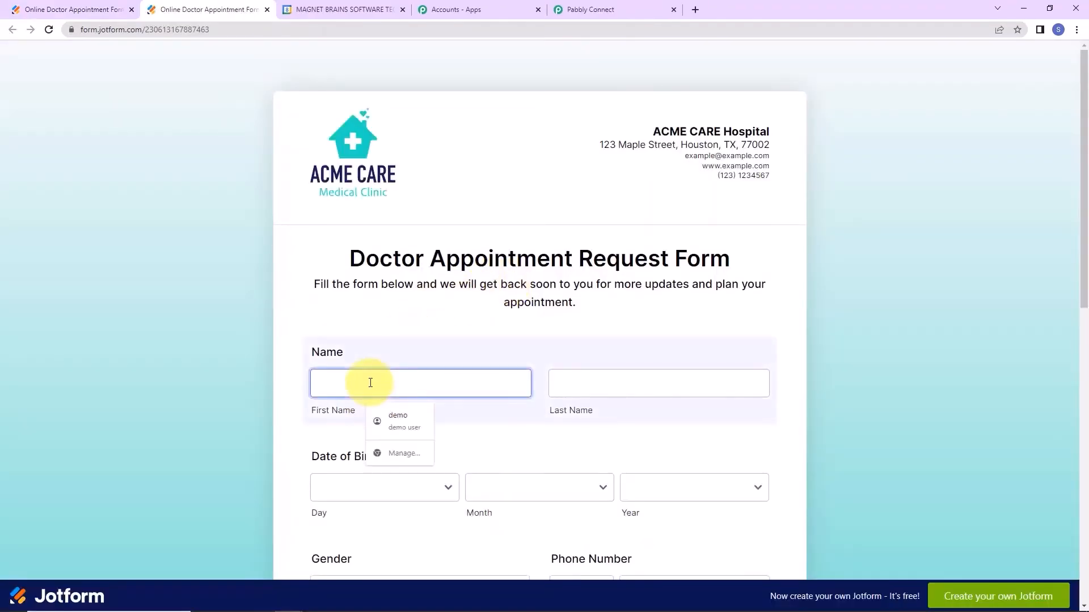
pyautogui.write('Smart')
pyautogui.press('Tab')
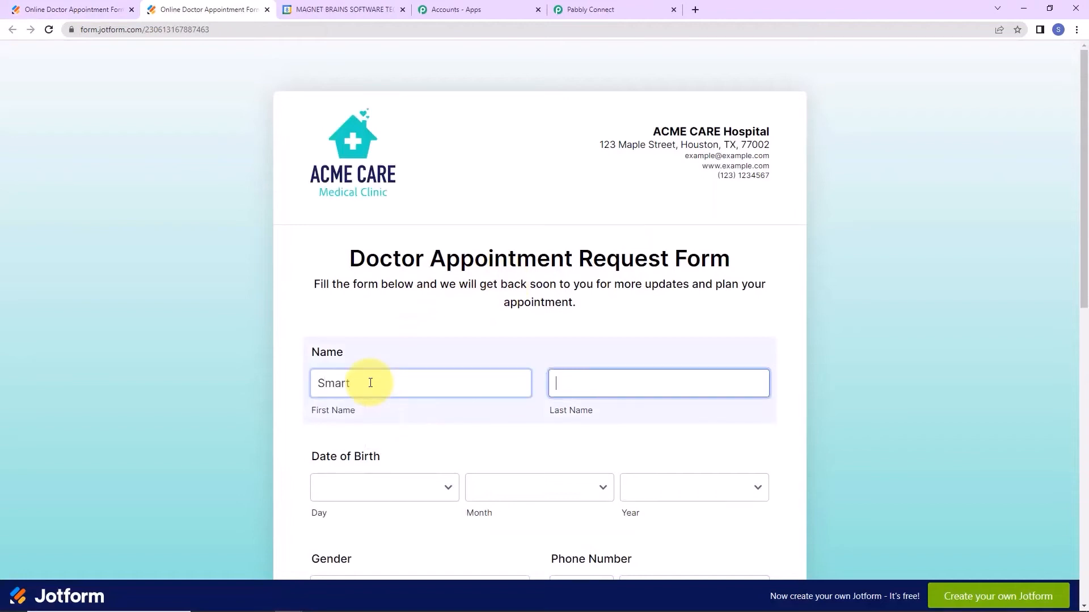
pyautogui.write('User')
pyautogui.press('Tab')
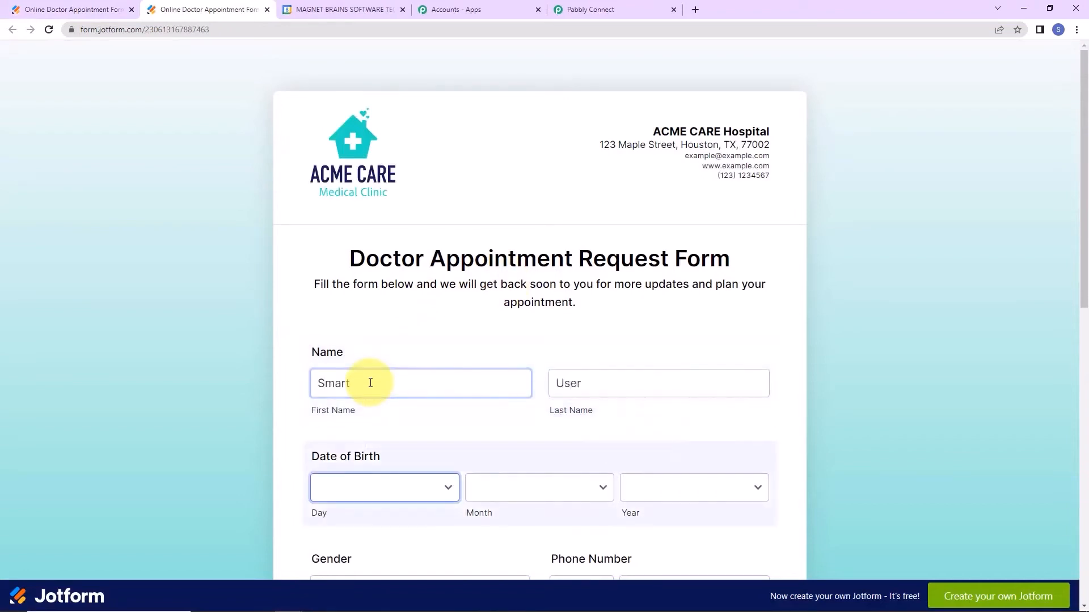
# Set the birth date to 14 September 2007 and the gender to Male.
pyautogui.scroll(-2, 370, 383)
pyautogui.click(448, 354)
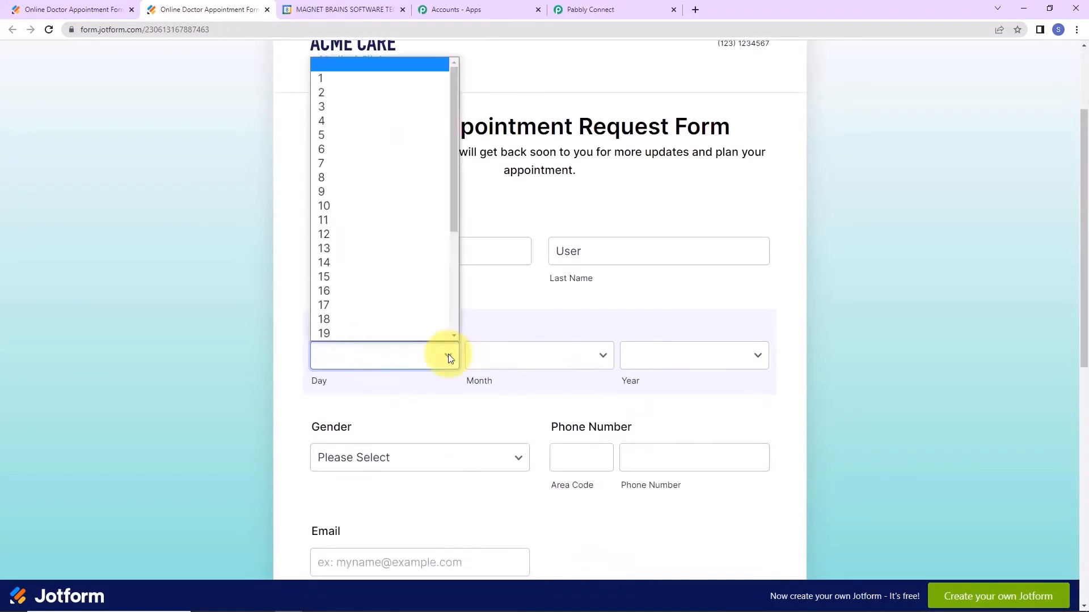
pyautogui.click(373, 264)
pyautogui.click(522, 365)
pyautogui.click(515, 503)
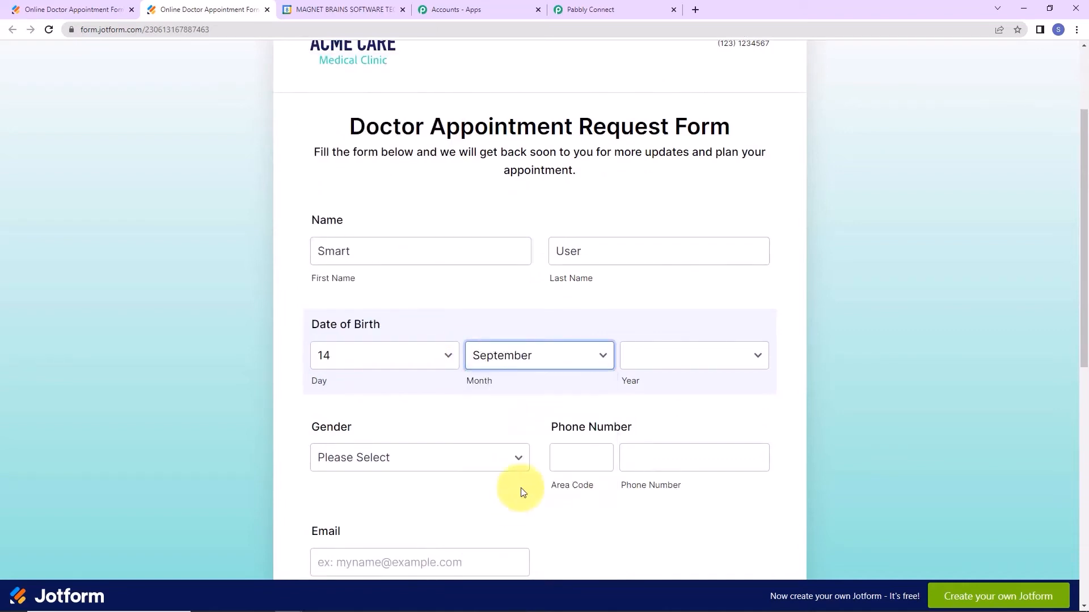
pyautogui.click(645, 366)
pyautogui.click(661, 306)
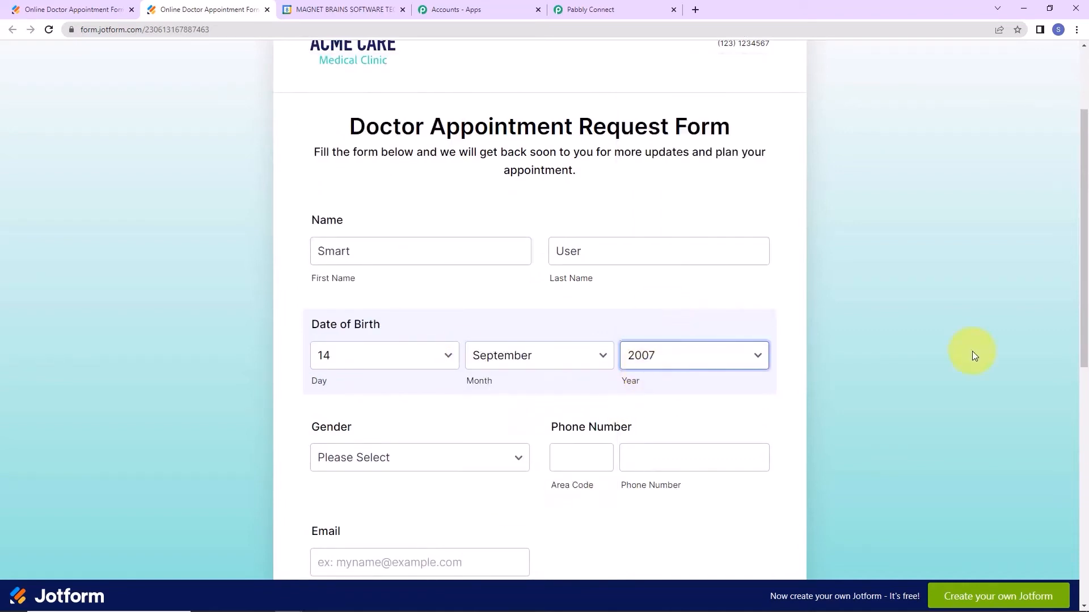
pyautogui.scroll(-4, 651, 353)
pyautogui.click(390, 199)
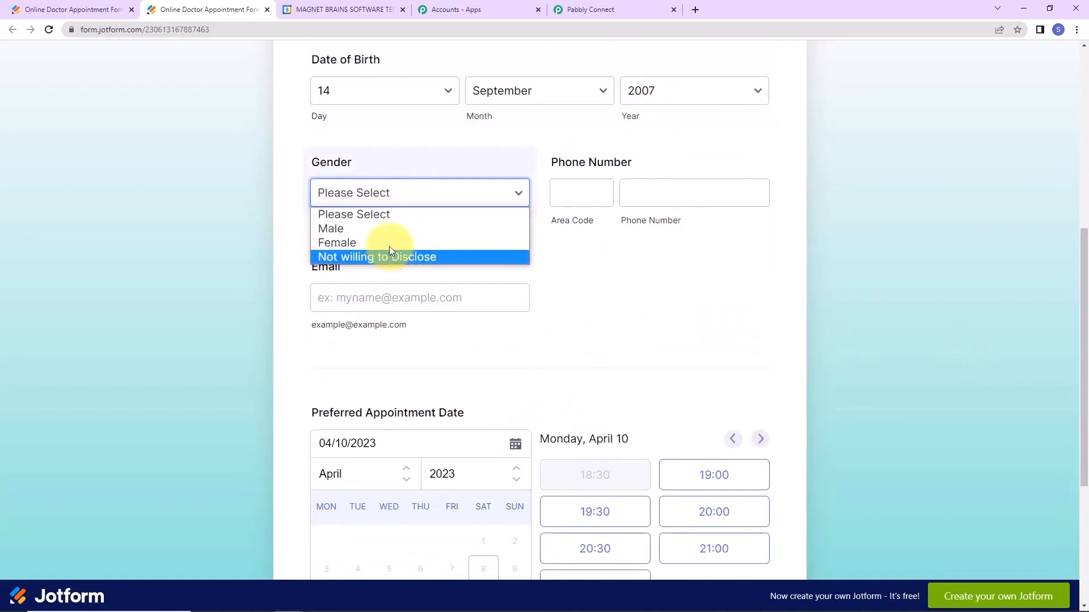
pyautogui.click(388, 229)
# Fill in the phone area code, phone number and email address fields.
pyautogui.click(575, 196)
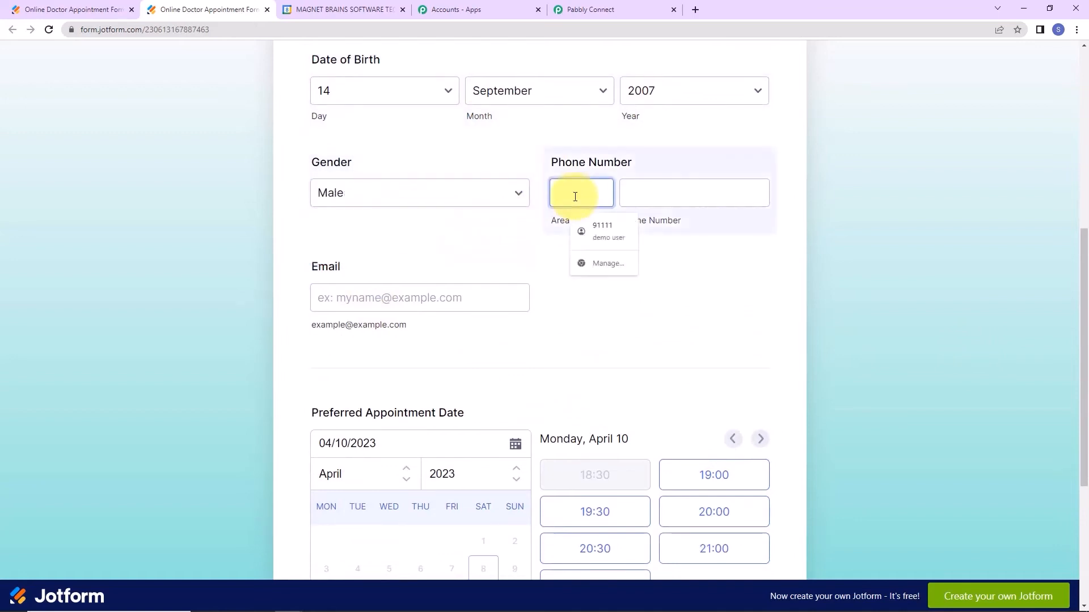
pyautogui.write('+91')
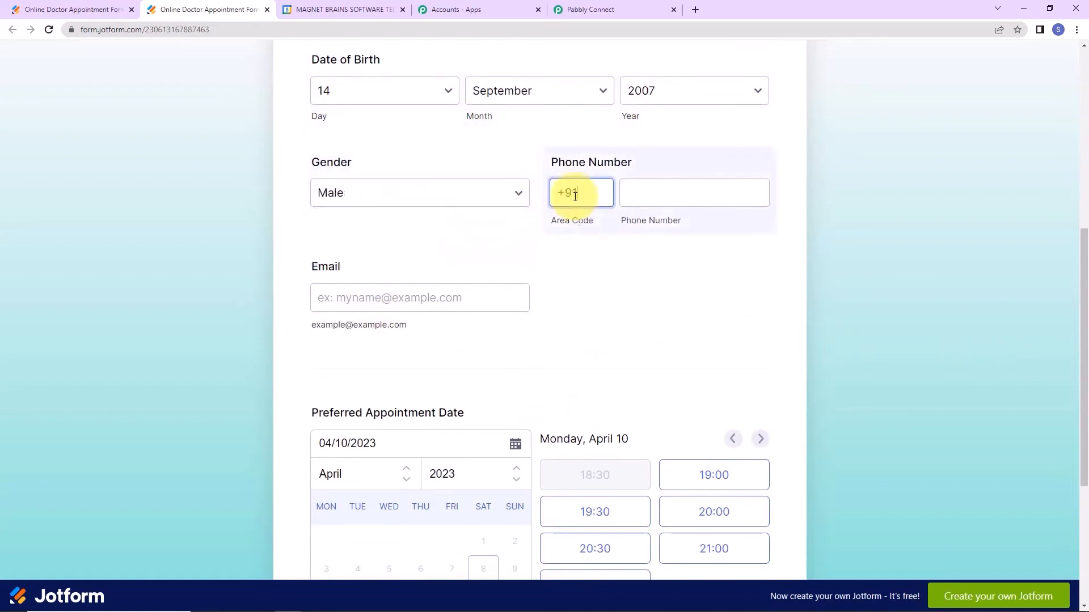
pyautogui.click(636, 201)
pyautogui.write('9111111111')
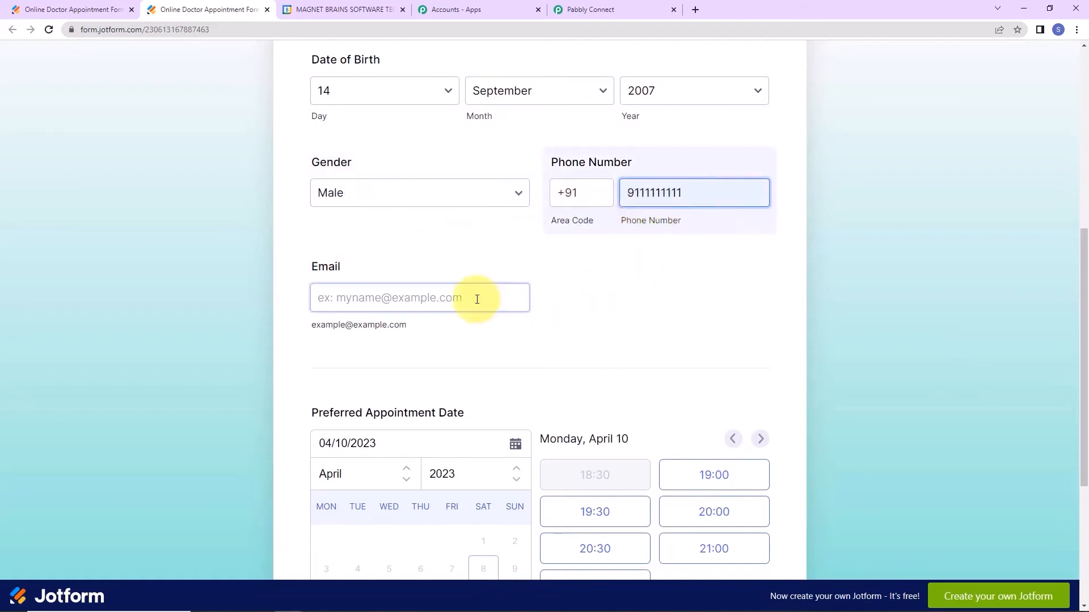
pyautogui.click(477, 299)
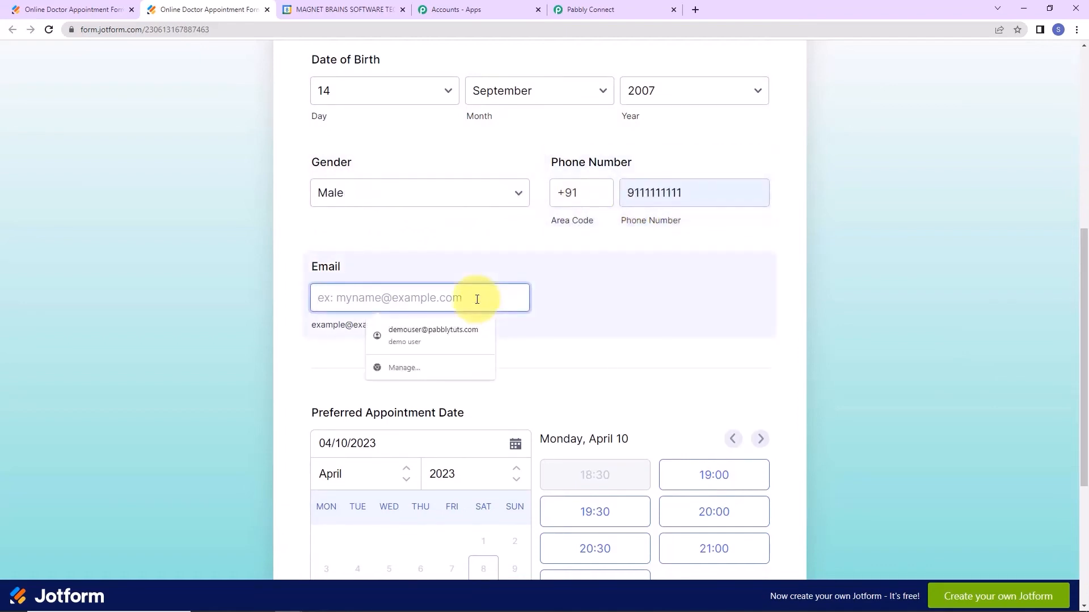
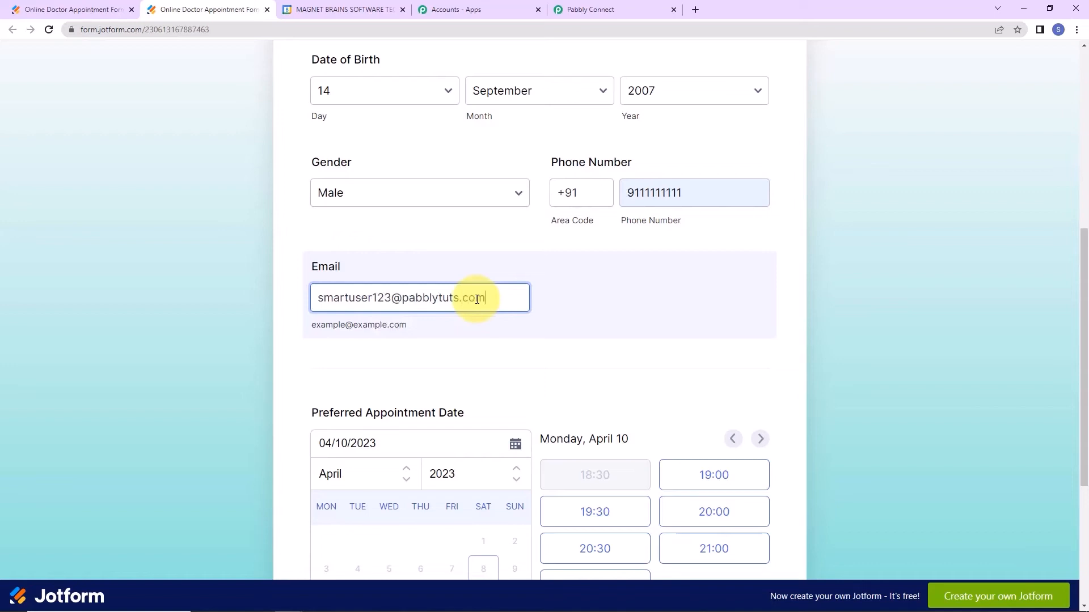
pyautogui.click(884, 324)
# Book the 20:00 slot on Thursday, April 13 and submit the form.
pyautogui.scroll(-4, 868, 324)
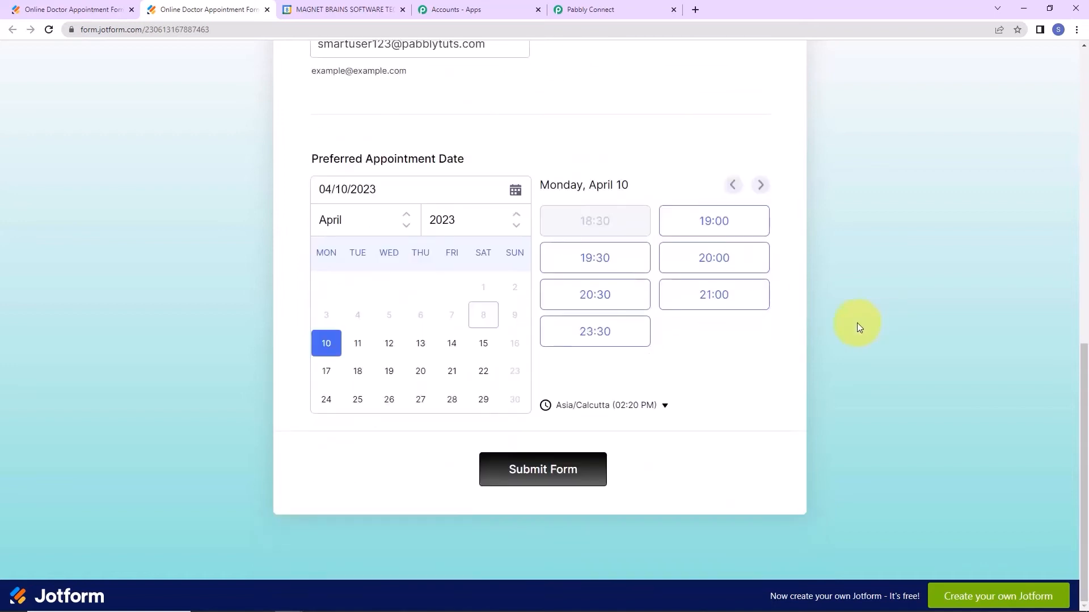
pyautogui.click(426, 347)
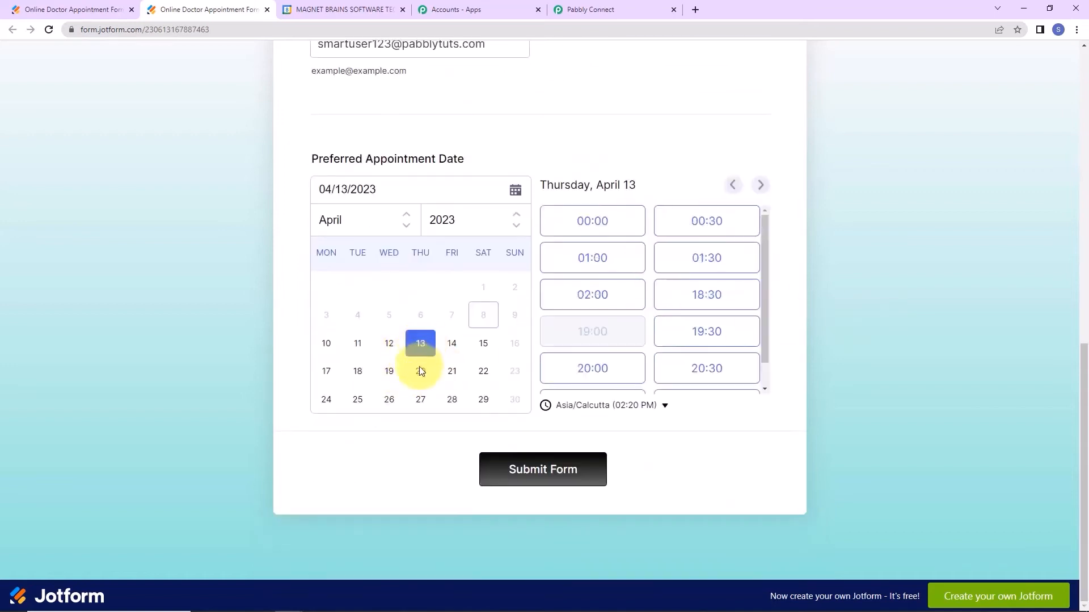
pyautogui.click(622, 374)
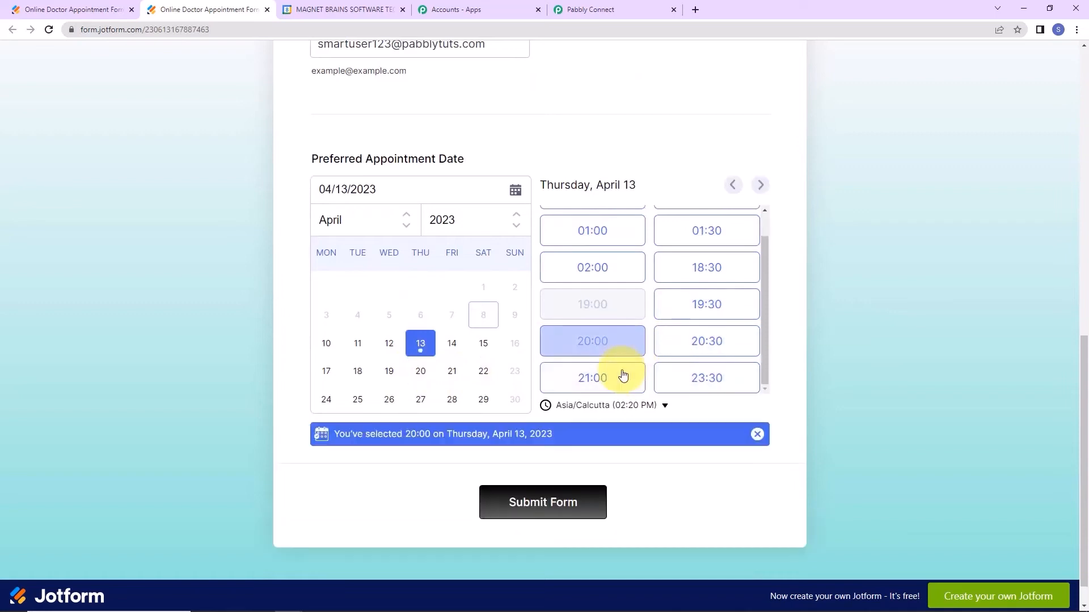
pyautogui.click(573, 506)
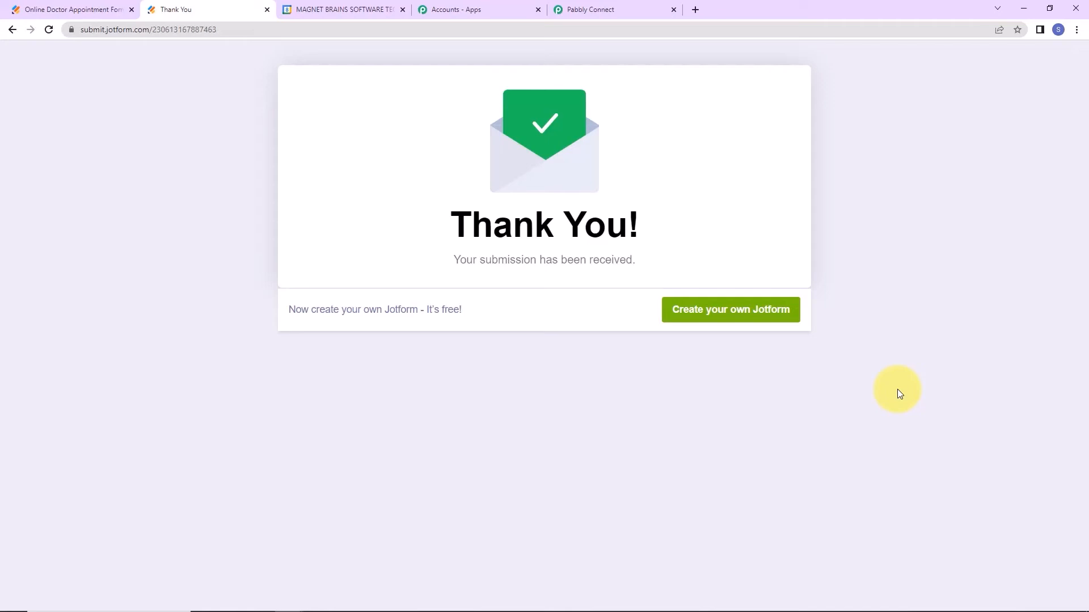
pyautogui.click(331, 10)
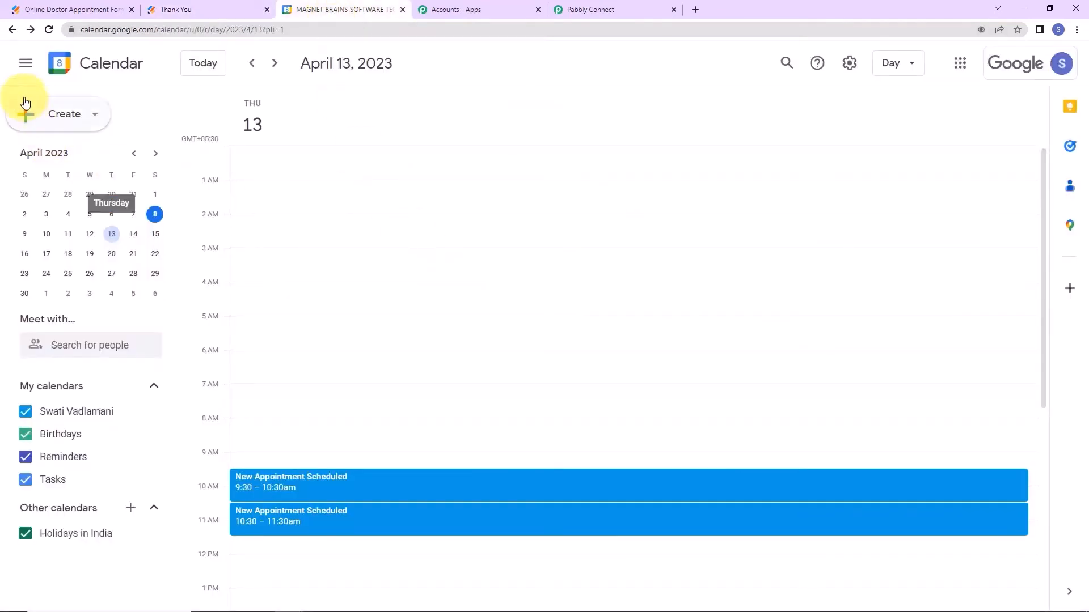
# Scroll the April 13 day view to see both appointments, then return to Pabbly Connect.
pyautogui.scroll(-1, 374, 368)
pyautogui.scroll(-2, 374, 369)
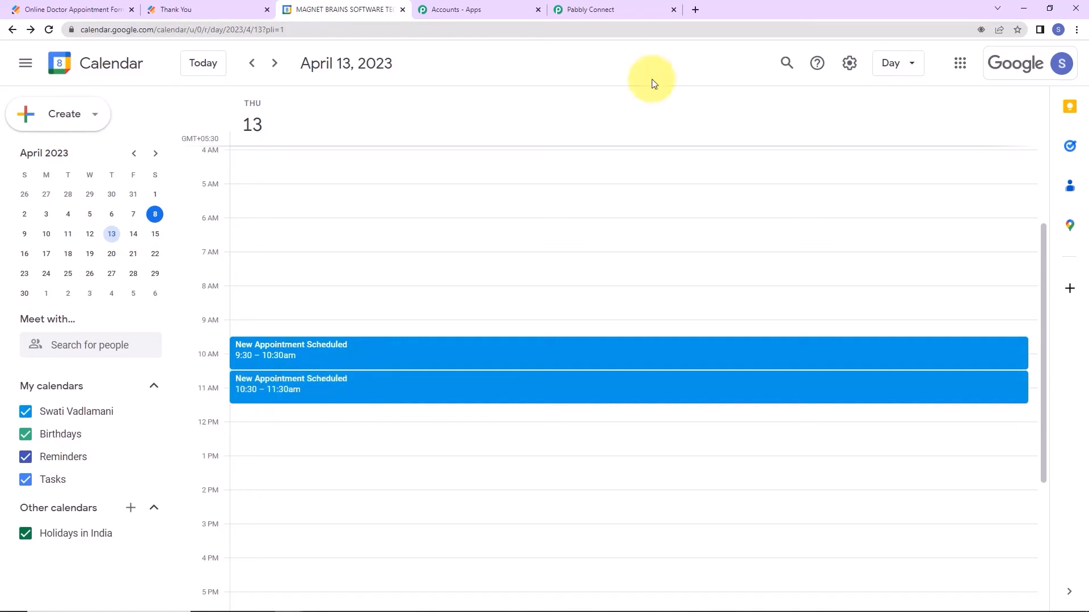
pyautogui.click(586, 10)
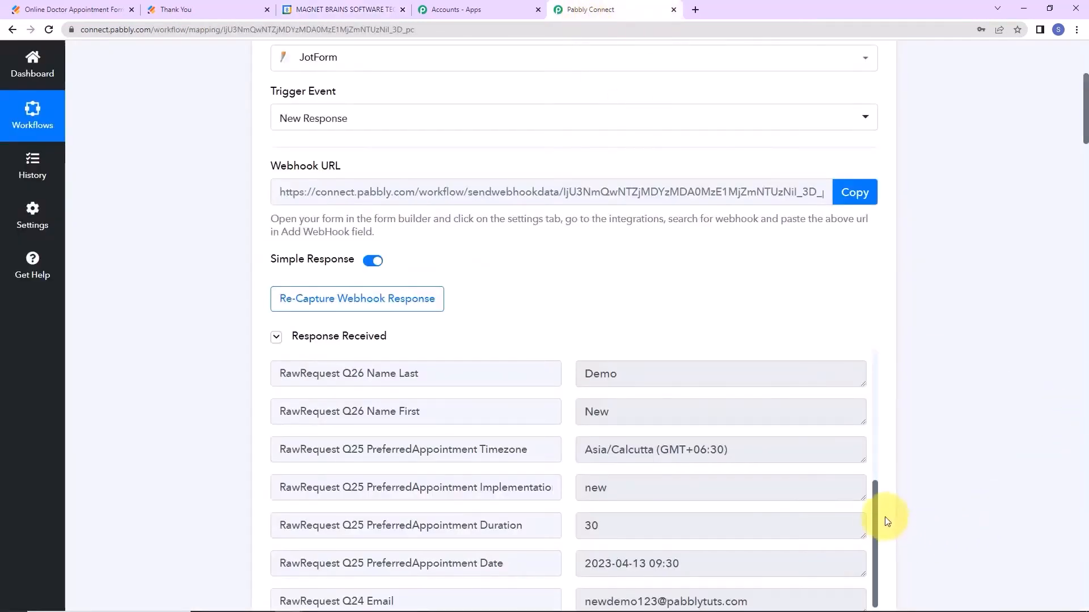
# Collapse the JotForm trigger, both Date/Time Formatter steps and the Google Meet step.
pyautogui.moveTo(1083, 97); pyautogui.dragTo(1078, 62)
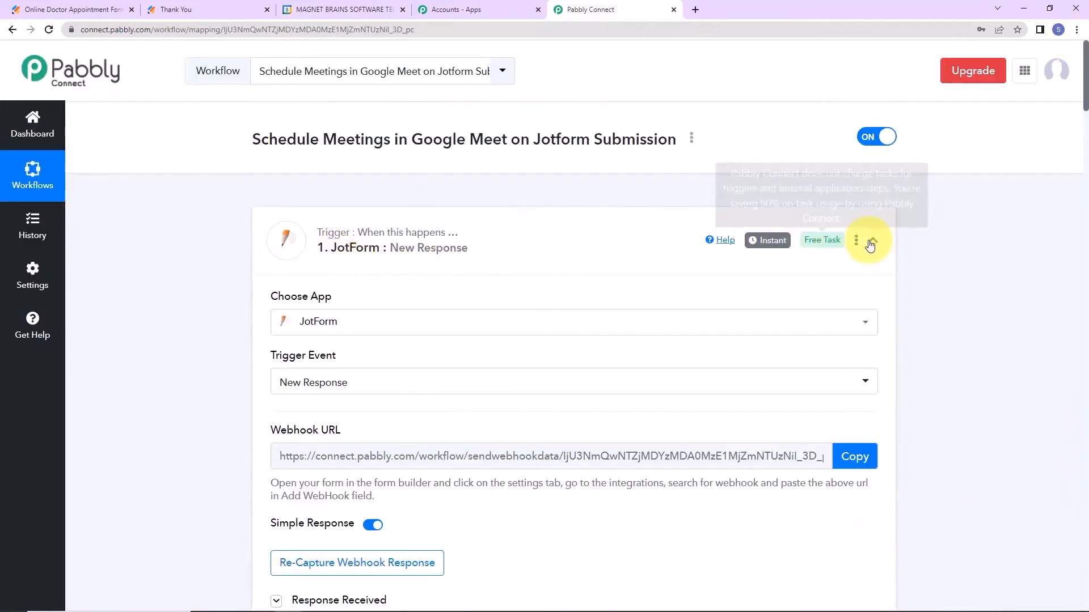
pyautogui.click(871, 244)
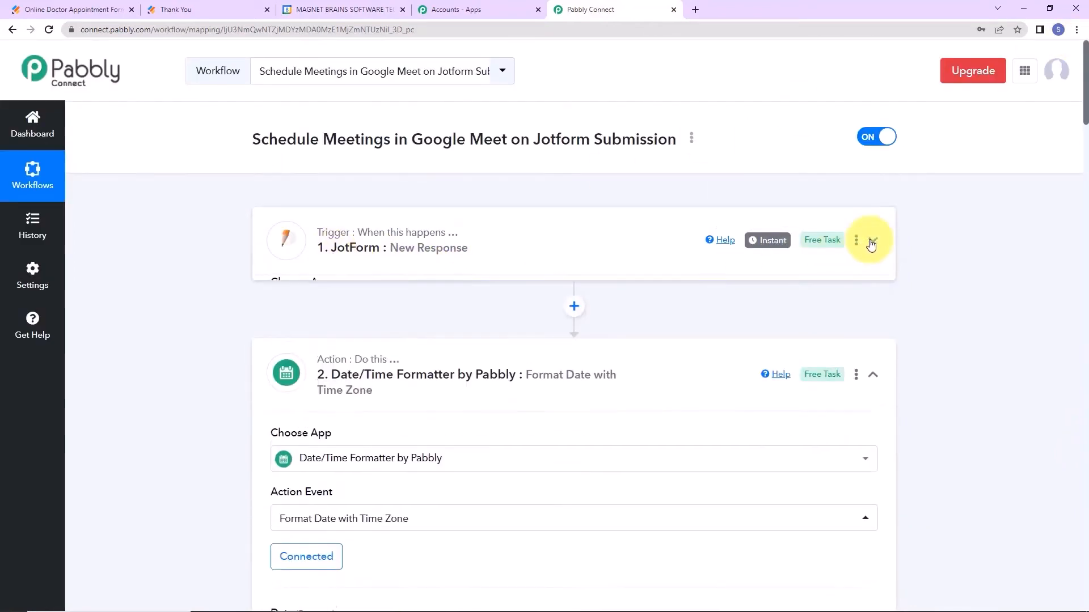
pyautogui.click(876, 367)
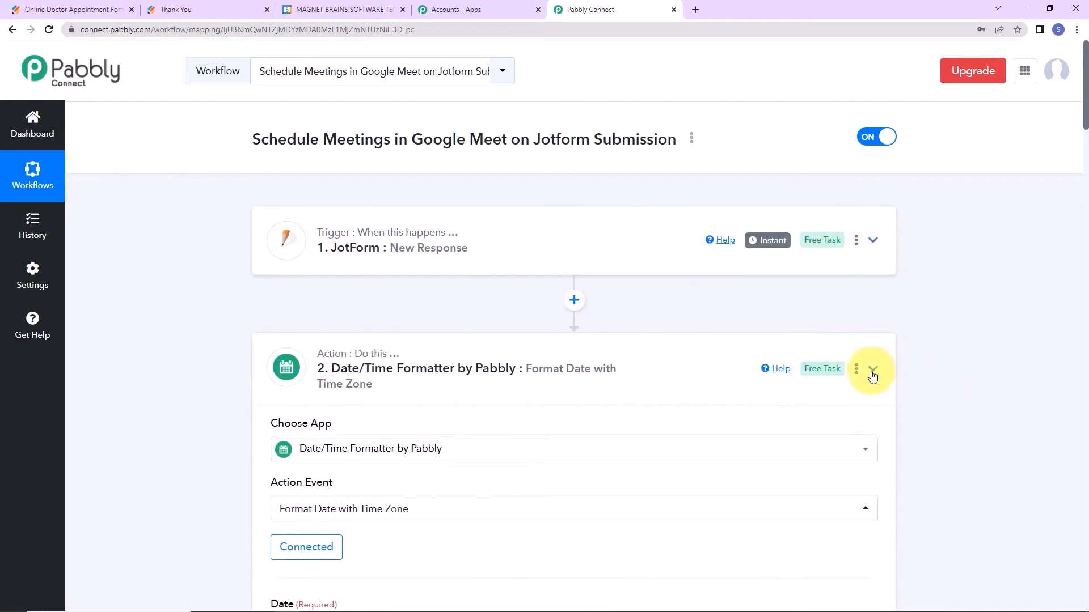
pyautogui.click(875, 499)
pyautogui.scroll(-5, 910, 448)
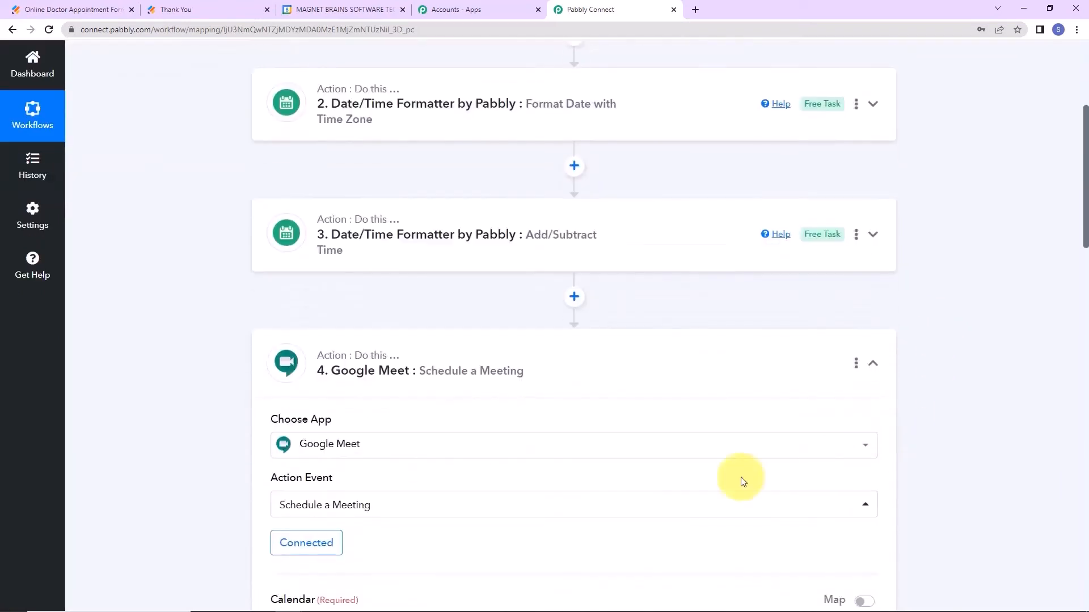
pyautogui.click(874, 365)
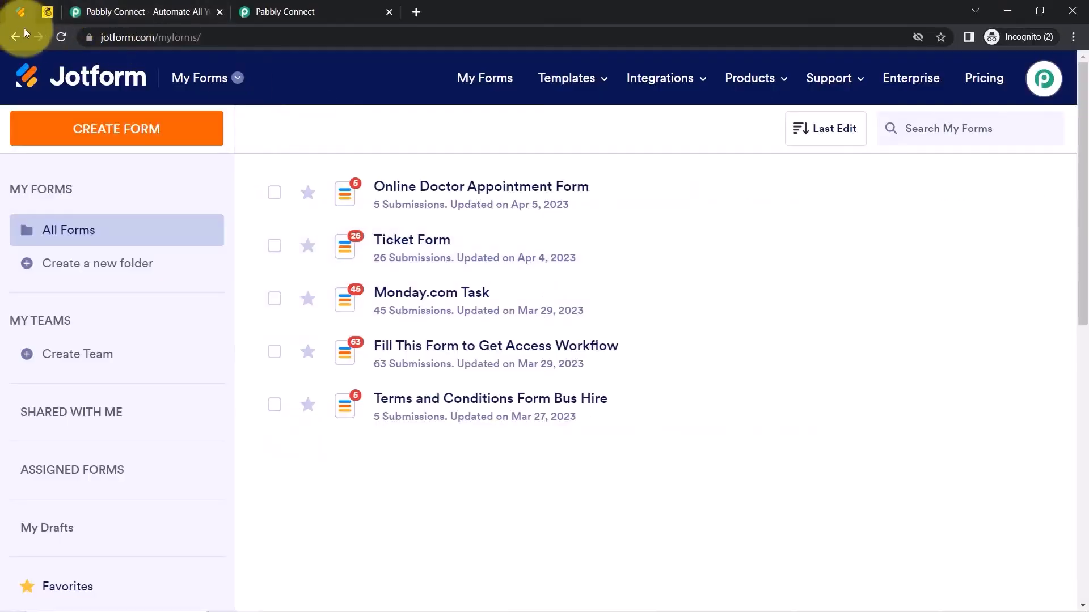
# Move between the Mailchimp, Pabbly homepage and dashboard tabs, ending on the dashboard's task counts.
pyautogui.click(41, 15)
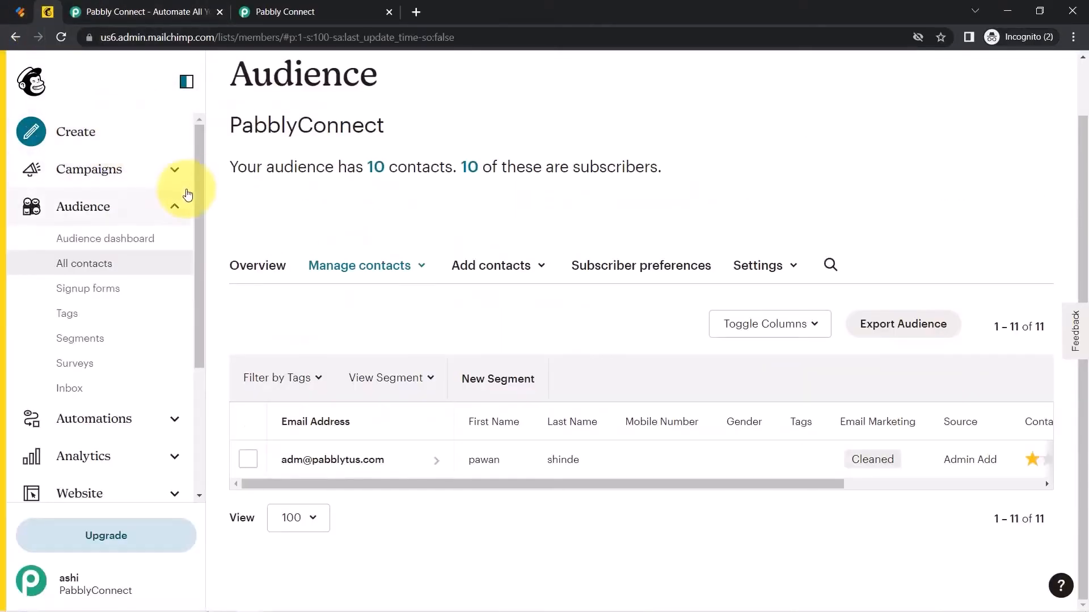
pyautogui.click(141, 7)
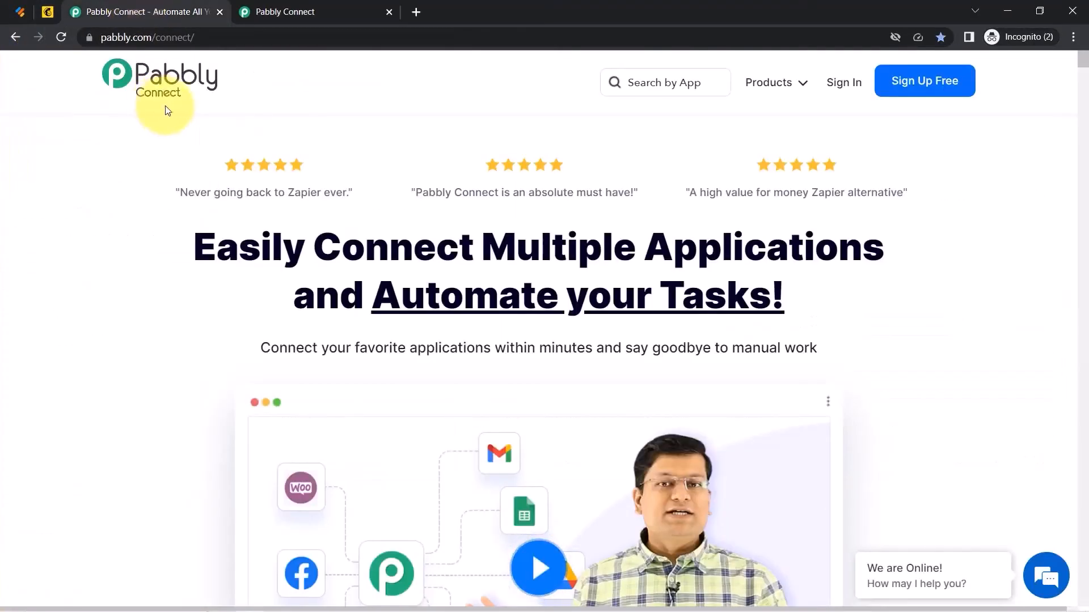
pyautogui.click(308, 11)
pyautogui.moveTo(125, 154); pyautogui.dragTo(540, 180)
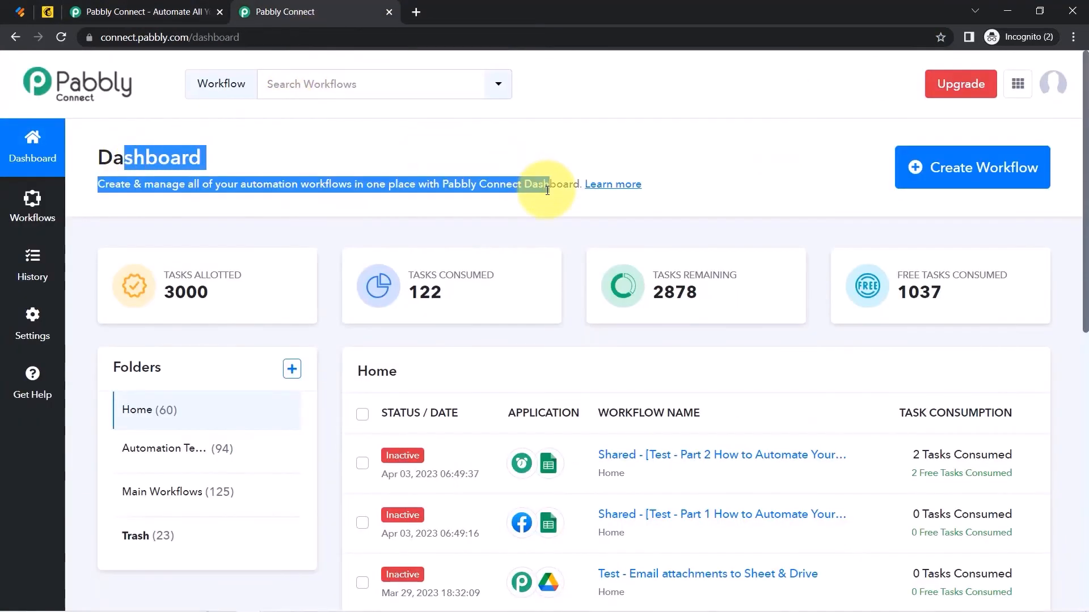
pyautogui.click(153, 10)
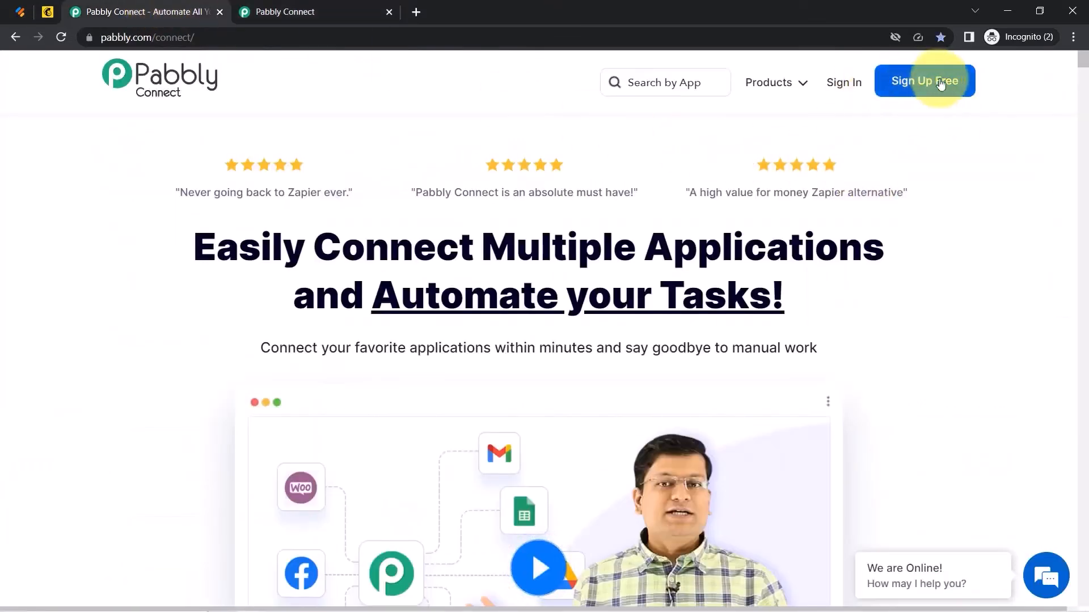
pyautogui.click(307, 10)
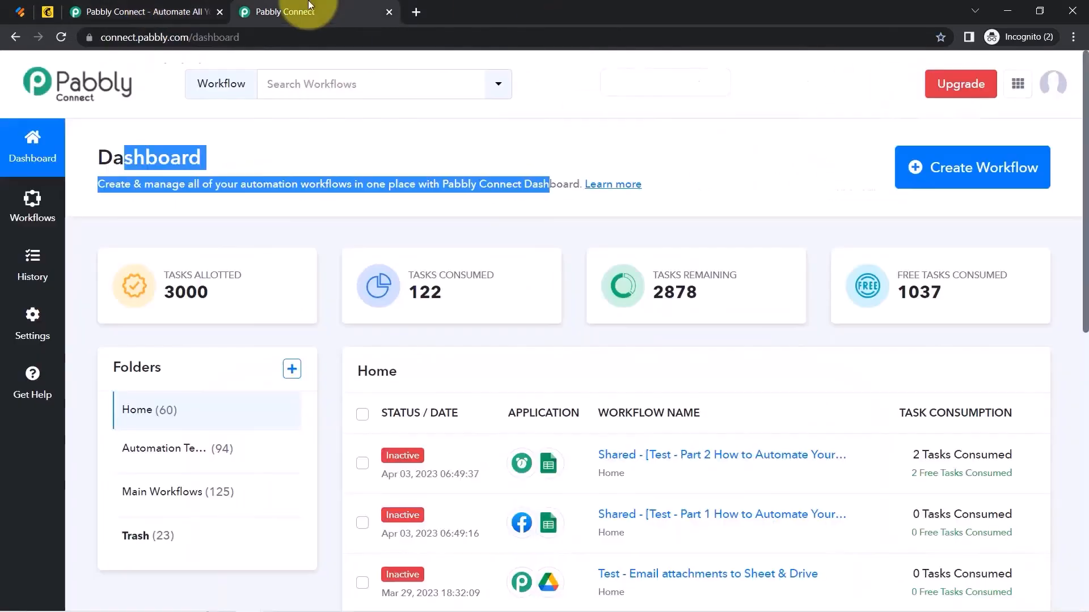
pyautogui.click(369, 152)
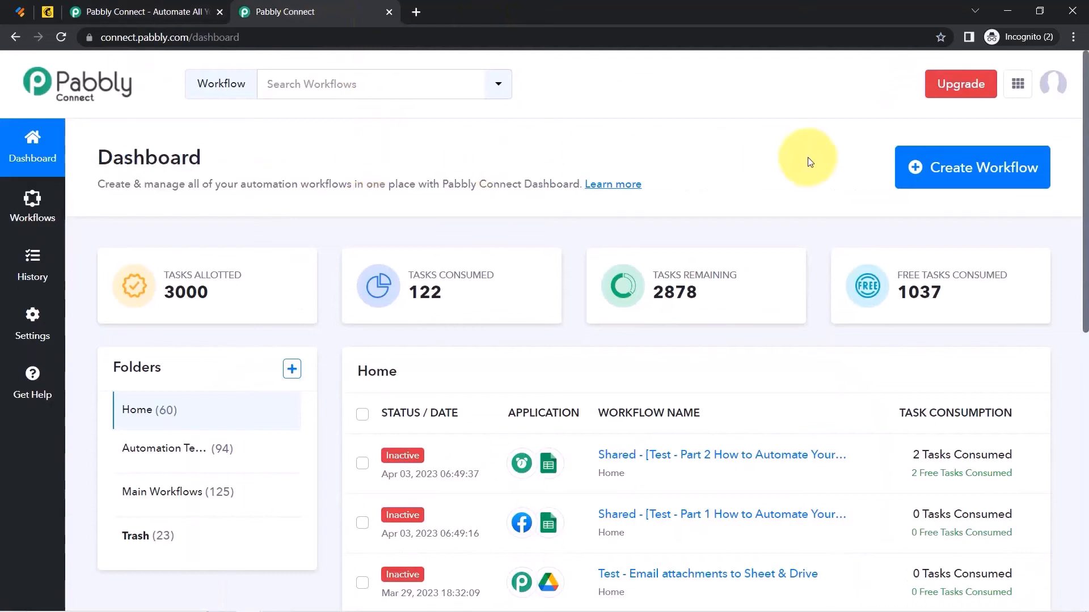
# Create a workflow named 'When Form is Submitted in Jotform - Create Contact in Mailchimp'.
pyautogui.click(927, 169)
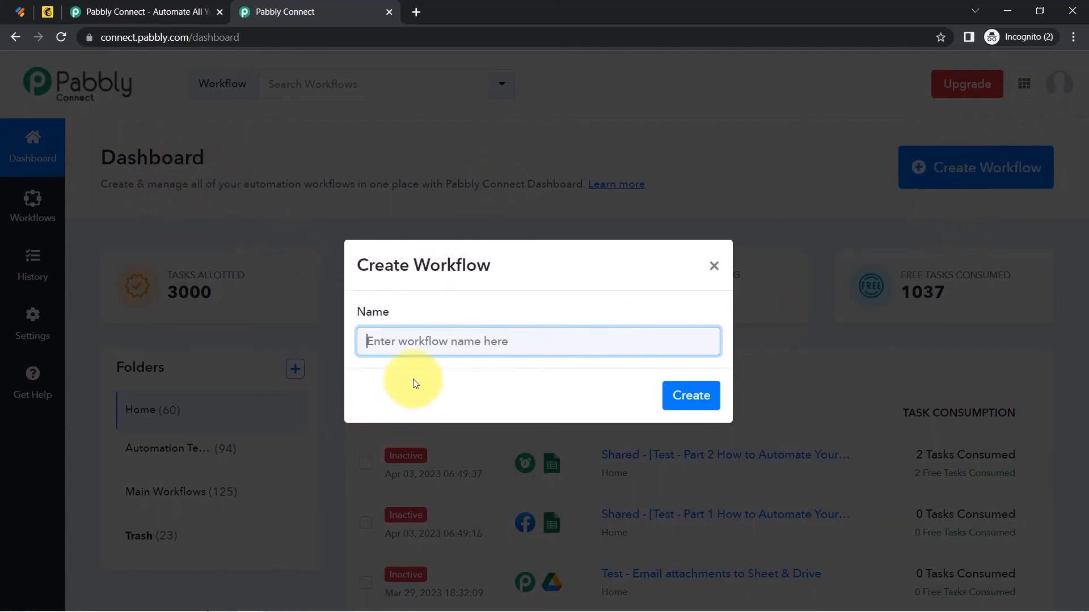
pyautogui.hotkey('shift', 'Home')
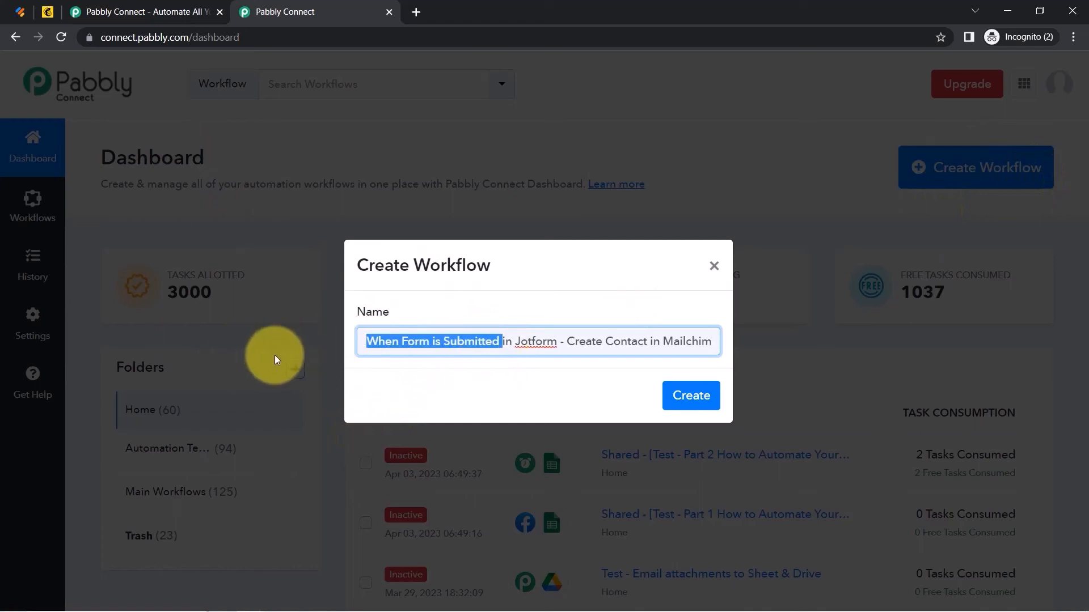
pyautogui.moveTo(377, 343); pyautogui.dragTo(749, 341)
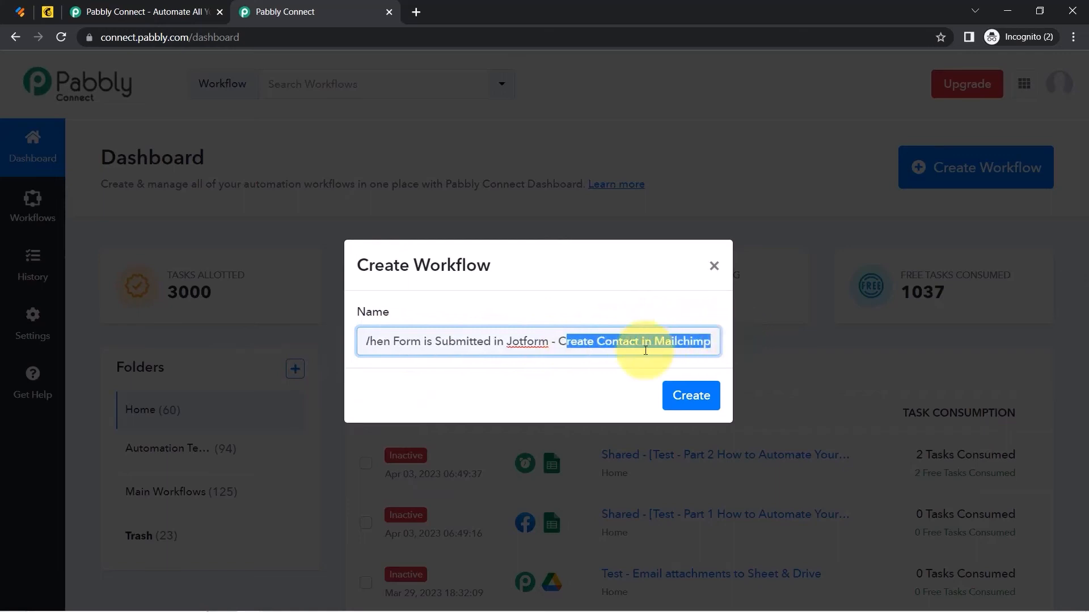
pyautogui.click(717, 399)
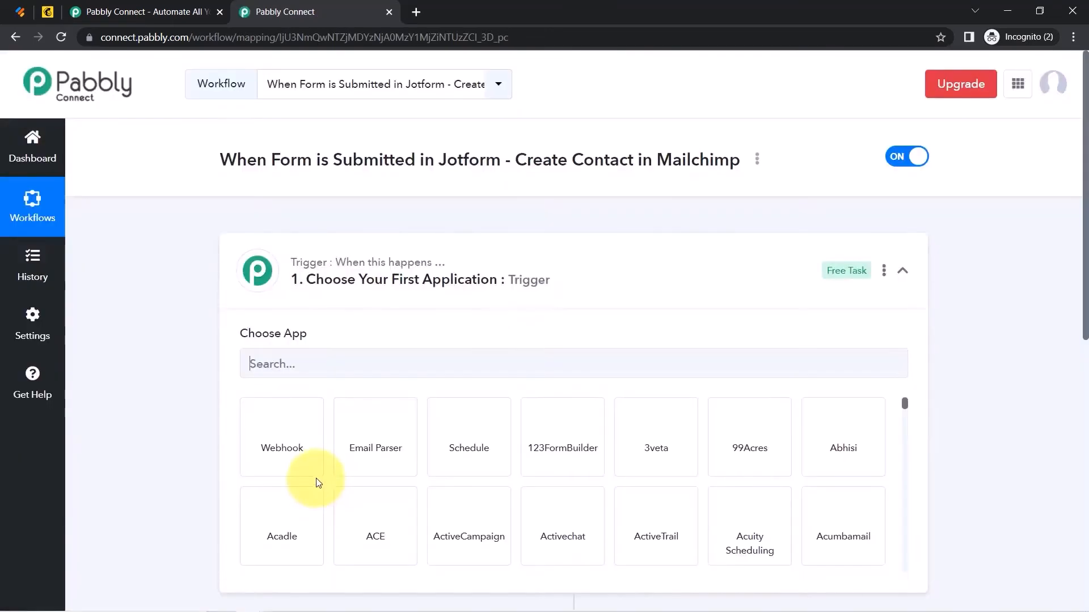
pyautogui.click(312, 277)
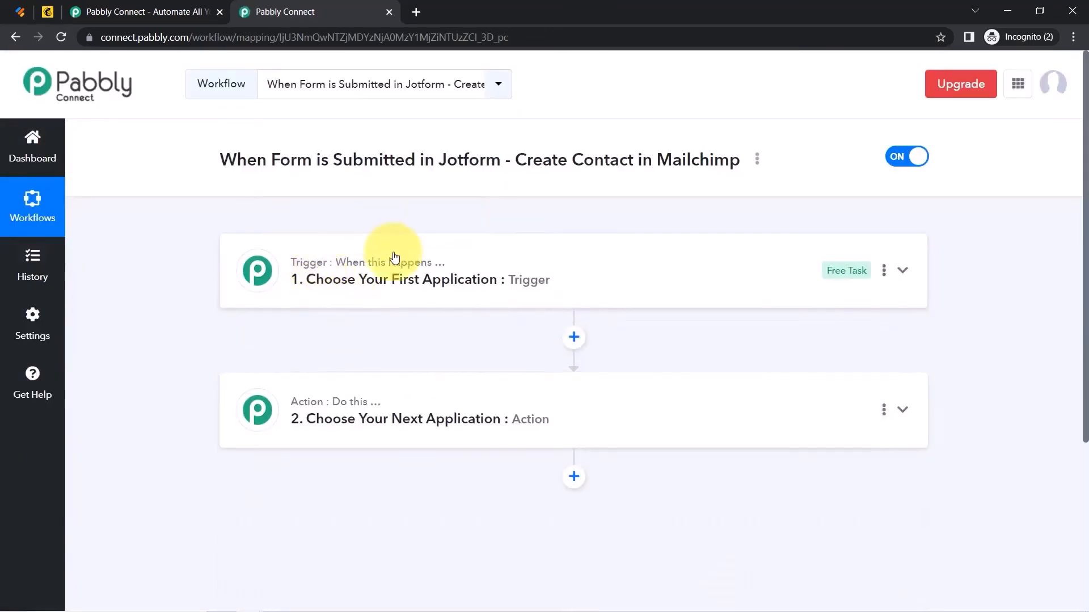
# Search 'jotfo' and choose JotForm as the trigger app.
pyautogui.moveTo(307, 405)
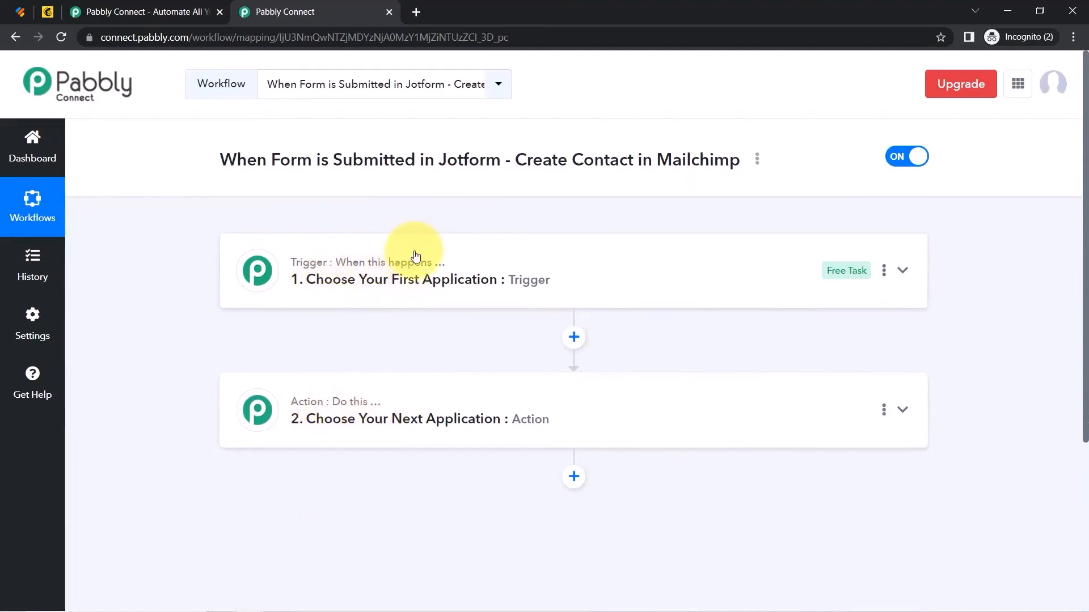
pyautogui.moveTo(368, 406)
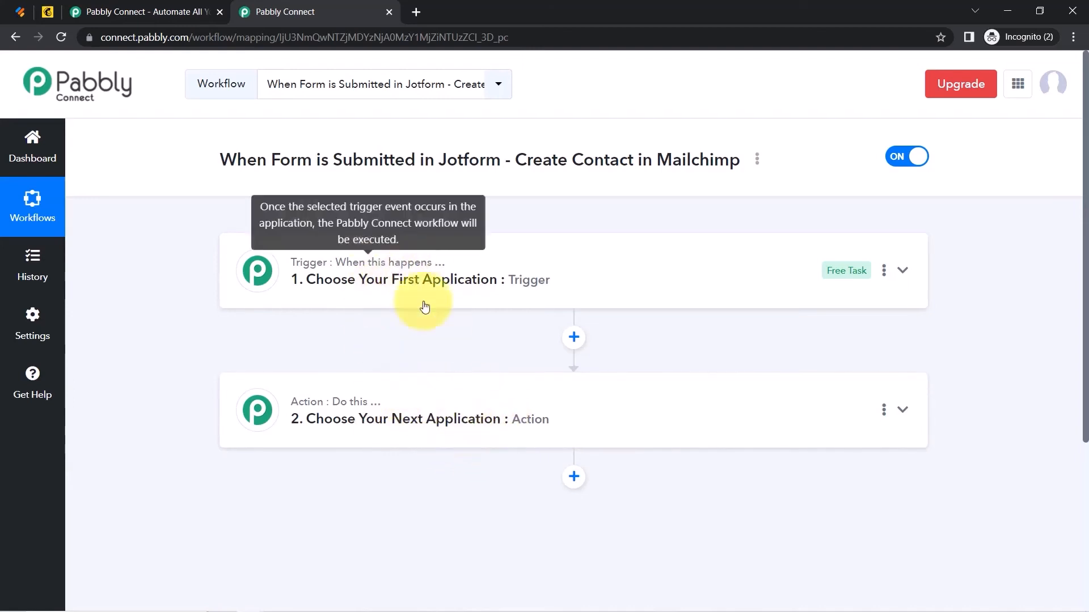
pyautogui.click(419, 281)
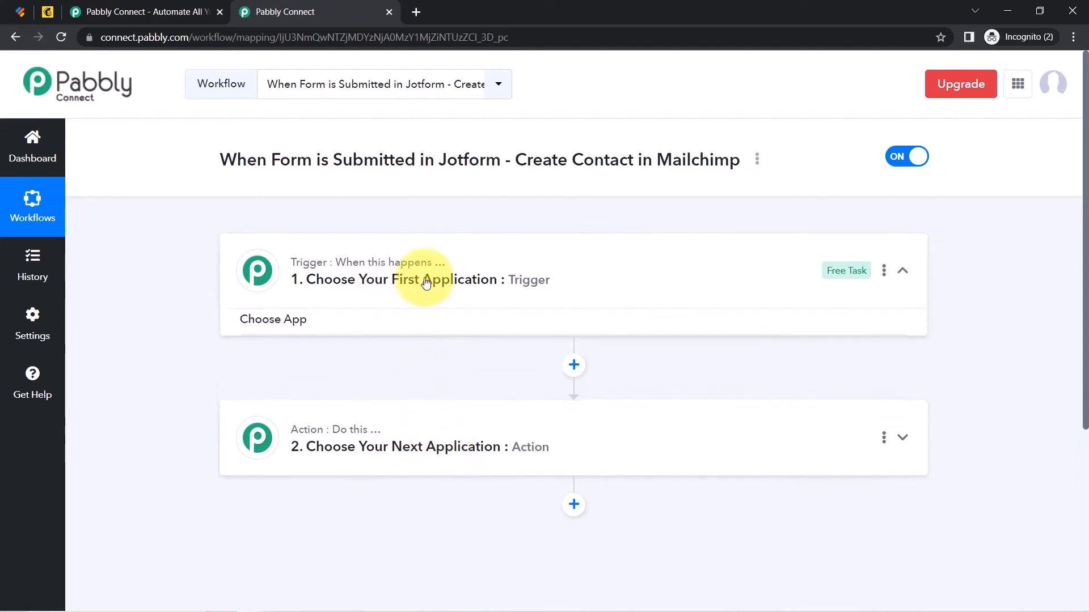
pyautogui.click(294, 368)
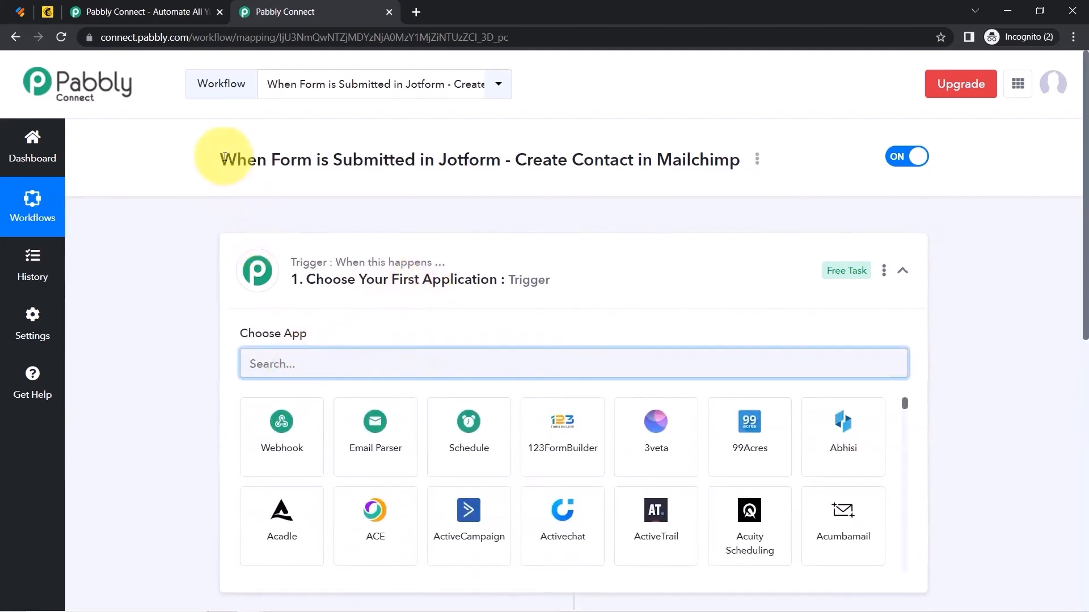
pyautogui.moveTo(214, 153); pyautogui.dragTo(553, 149)
pyautogui.click(552, 150)
pyautogui.click(266, 363)
pyautogui.write('fo')
pyautogui.press('BackSpace')
pyautogui.press('BackSpace')
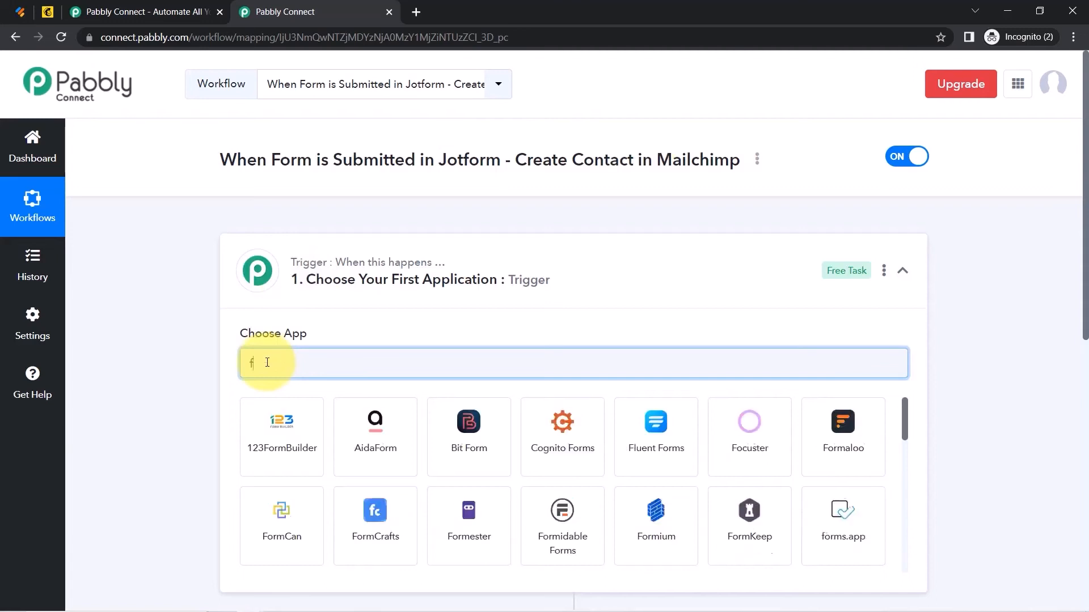
pyautogui.write('h')
pyautogui.press('BackSpace')
pyautogui.write('jotfo')
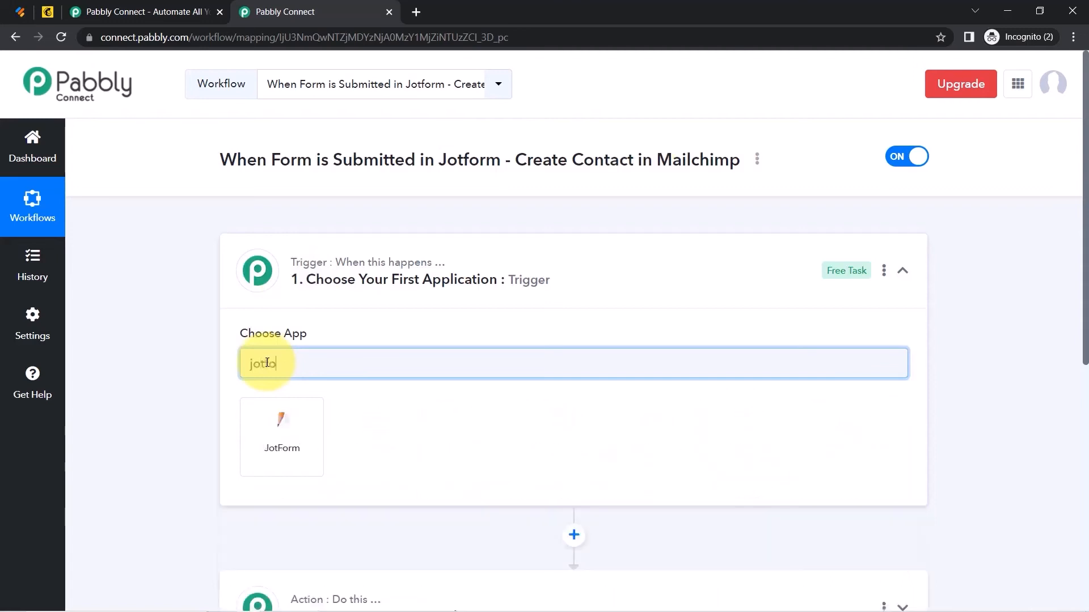
pyautogui.click(267, 422)
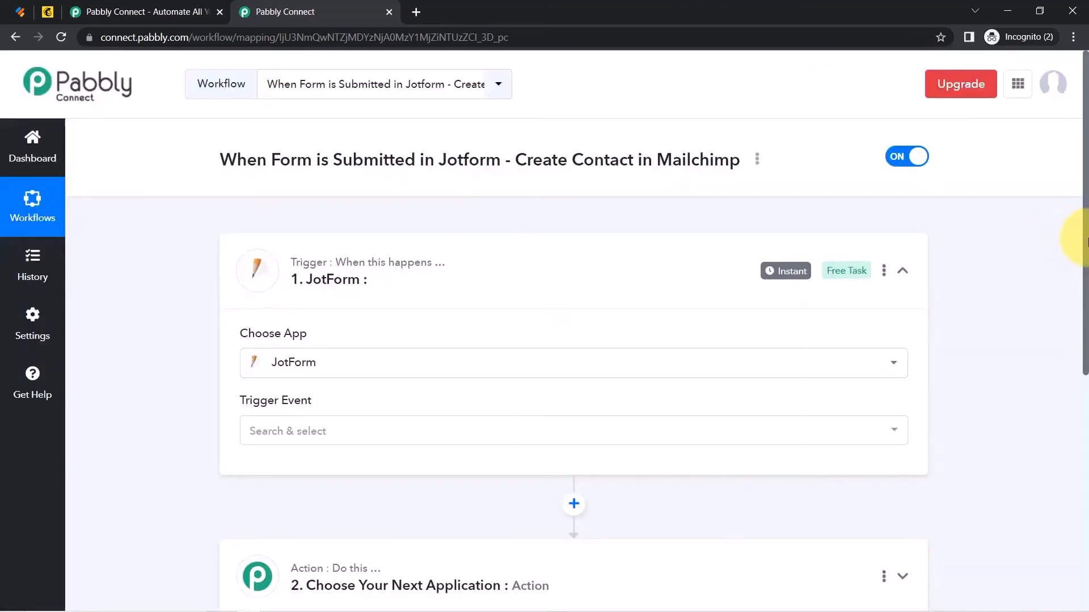
# Search 'mailc' and choose MailChimp as the action app.
pyautogui.moveTo(1086, 241); pyautogui.dragTo(1078, 434)
pyautogui.click(297, 253)
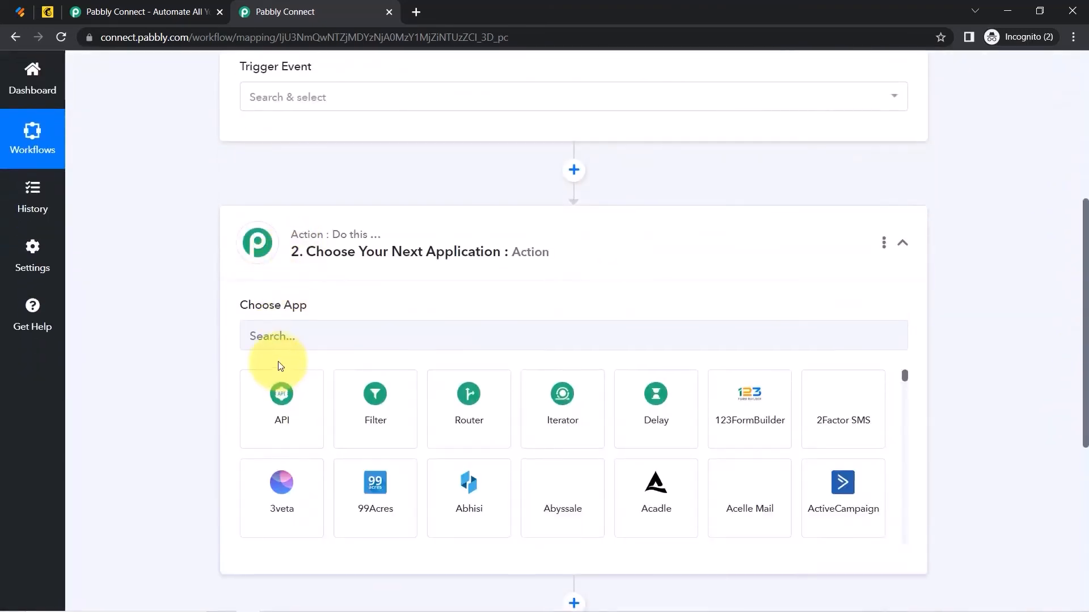
pyautogui.click(254, 337)
pyautogui.write('mailch')
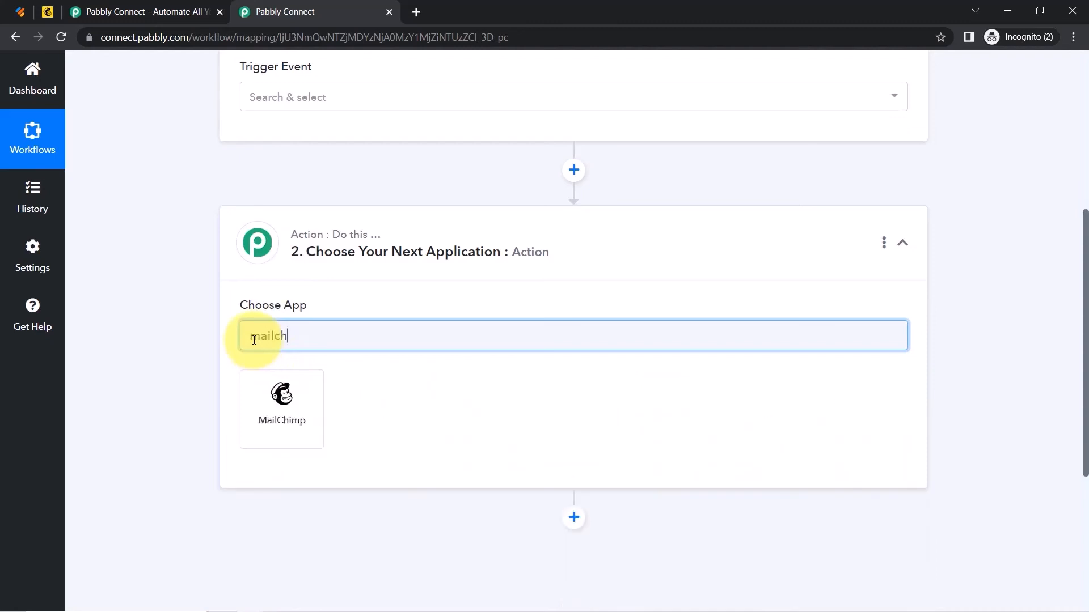
pyautogui.click(250, 396)
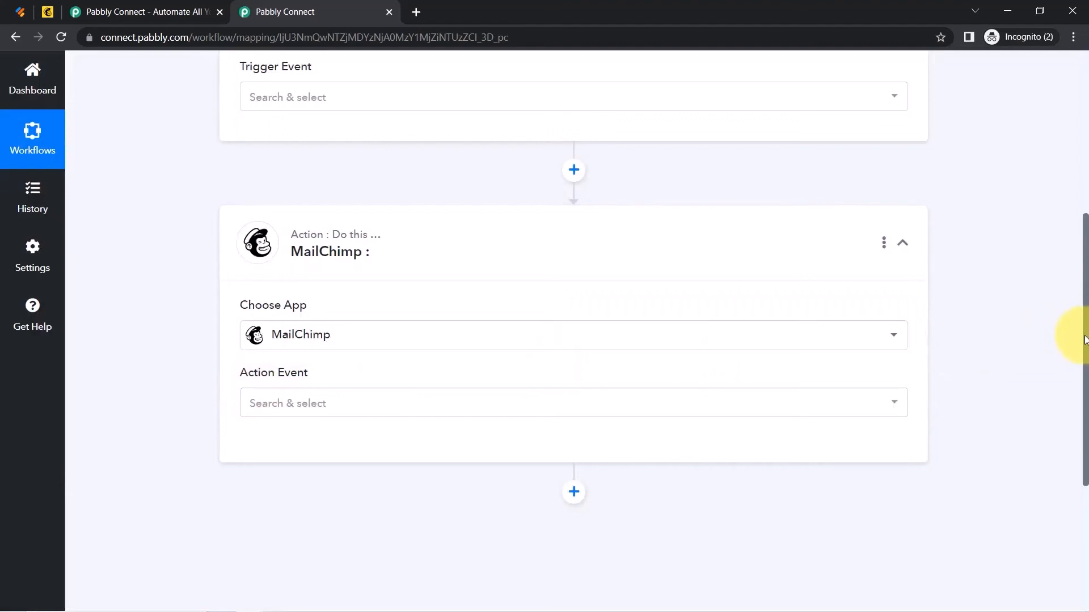
pyautogui.moveTo(1084, 332); pyautogui.dragTo(1016, 165)
pyautogui.moveTo(310, 266)
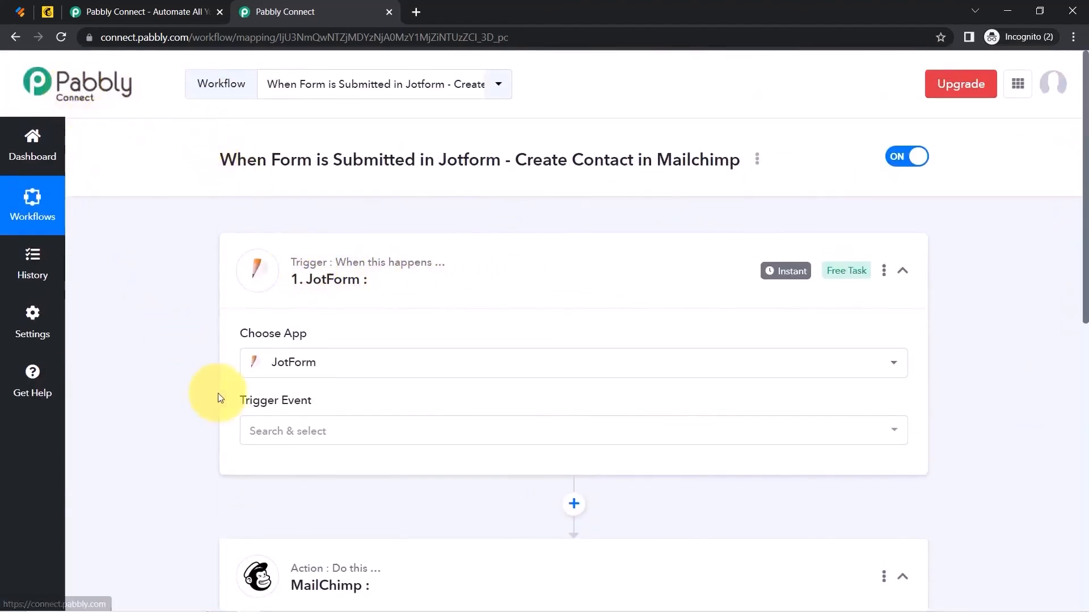
# Set the JotForm trigger event to New Response and copy its webhook URL.
pyautogui.click(271, 436)
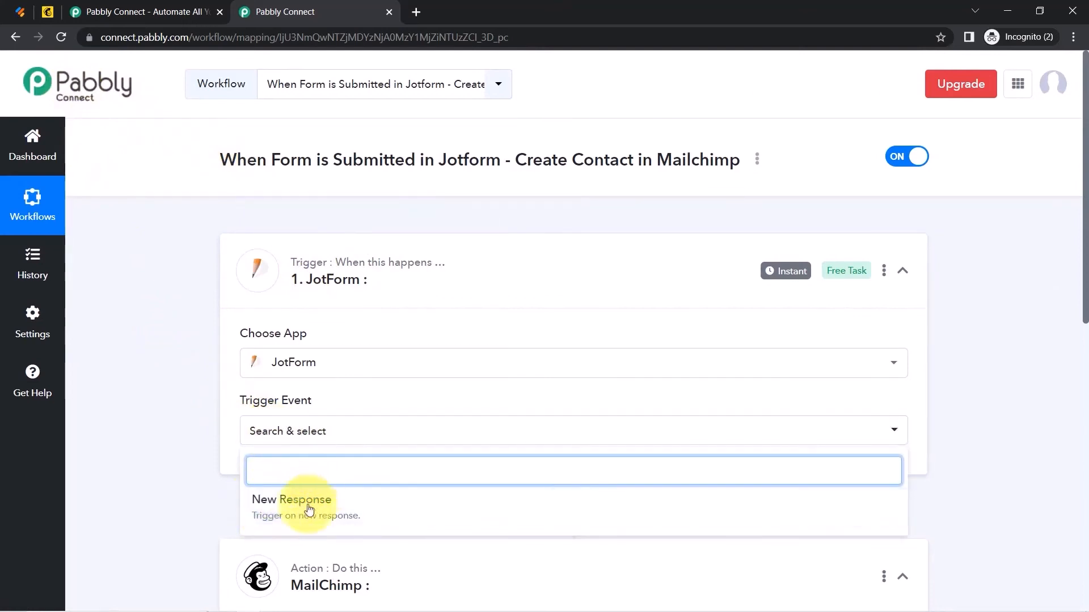
pyautogui.click(278, 502)
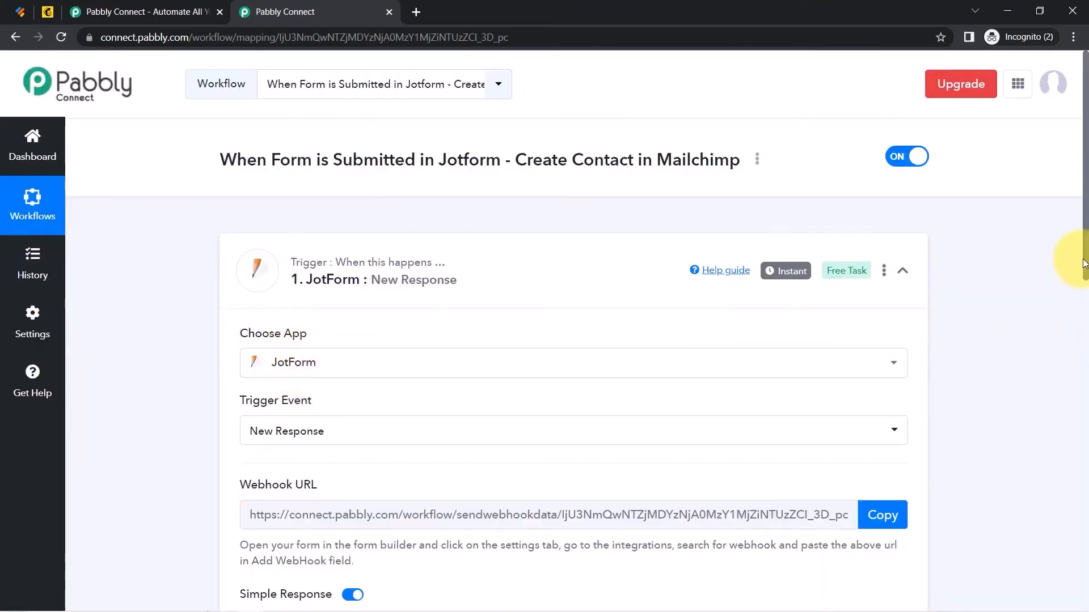
pyautogui.scroll(-3, 1086, 265)
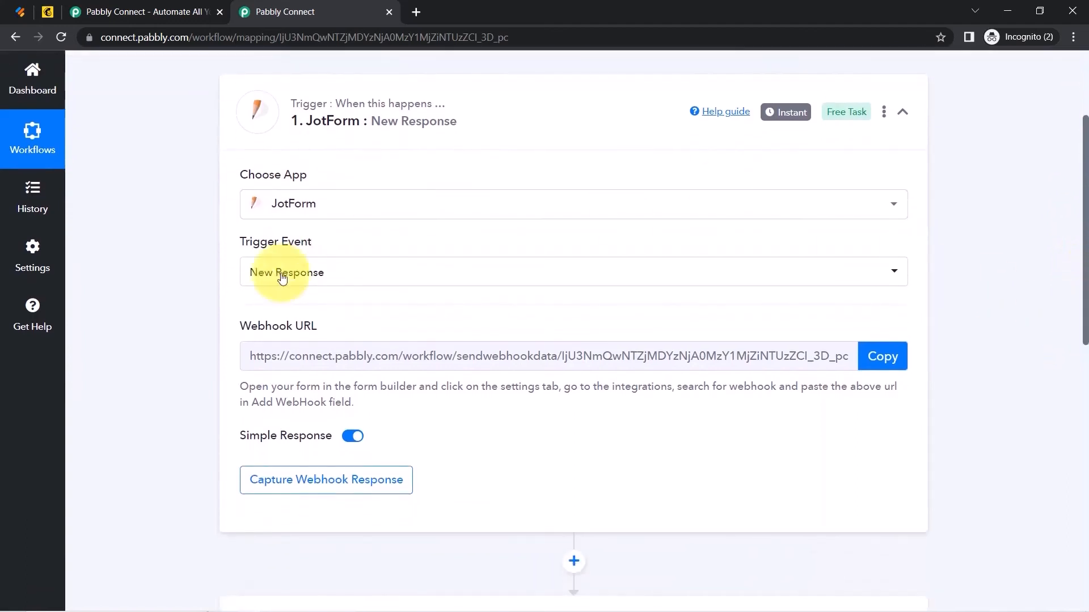
pyautogui.moveTo(259, 328); pyautogui.dragTo(757, 330)
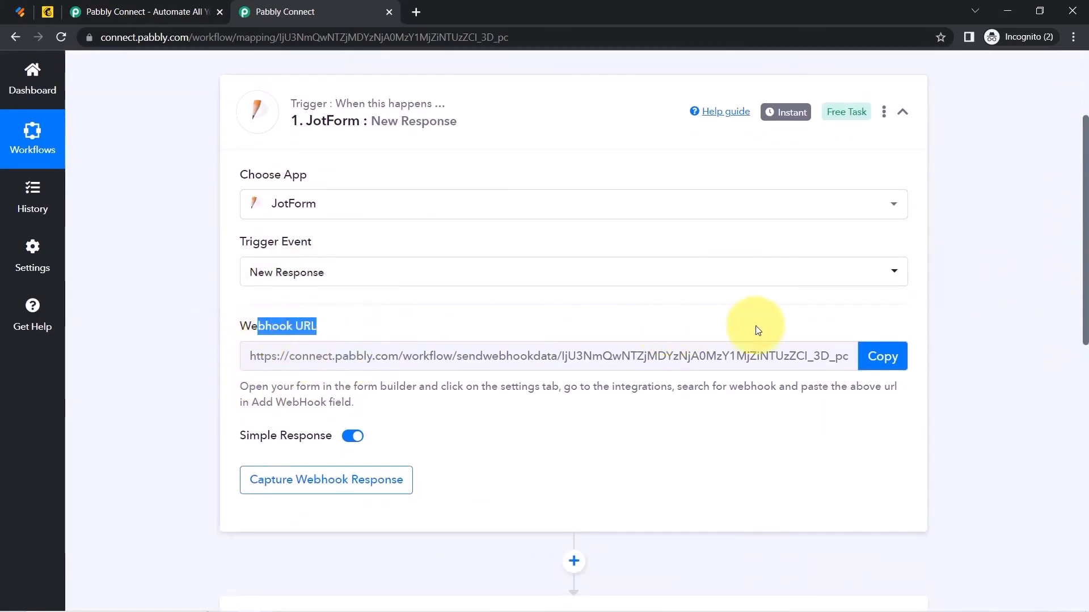
pyautogui.click(881, 364)
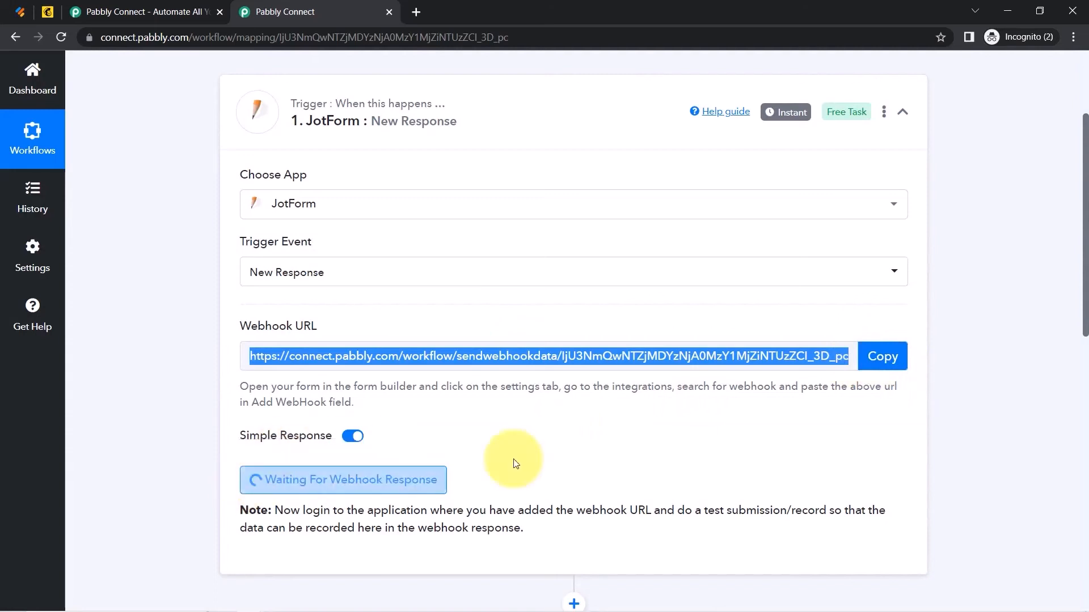
# Start capturing the webhook response, noting the test-submission and webhook setup instructions.
pyautogui.moveTo(323, 512); pyautogui.dragTo(495, 542)
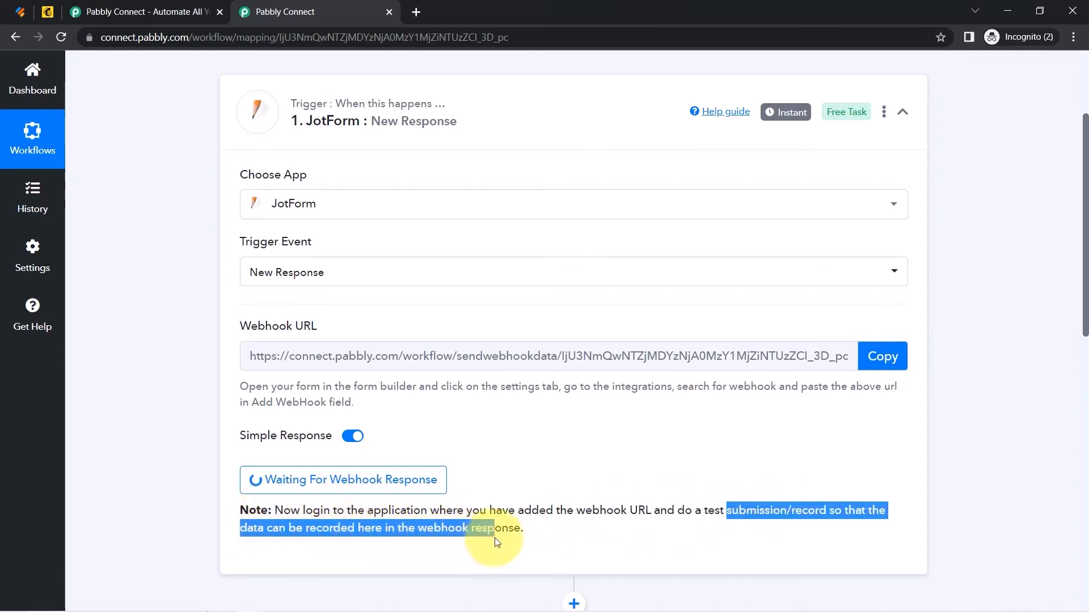
pyautogui.click(509, 542)
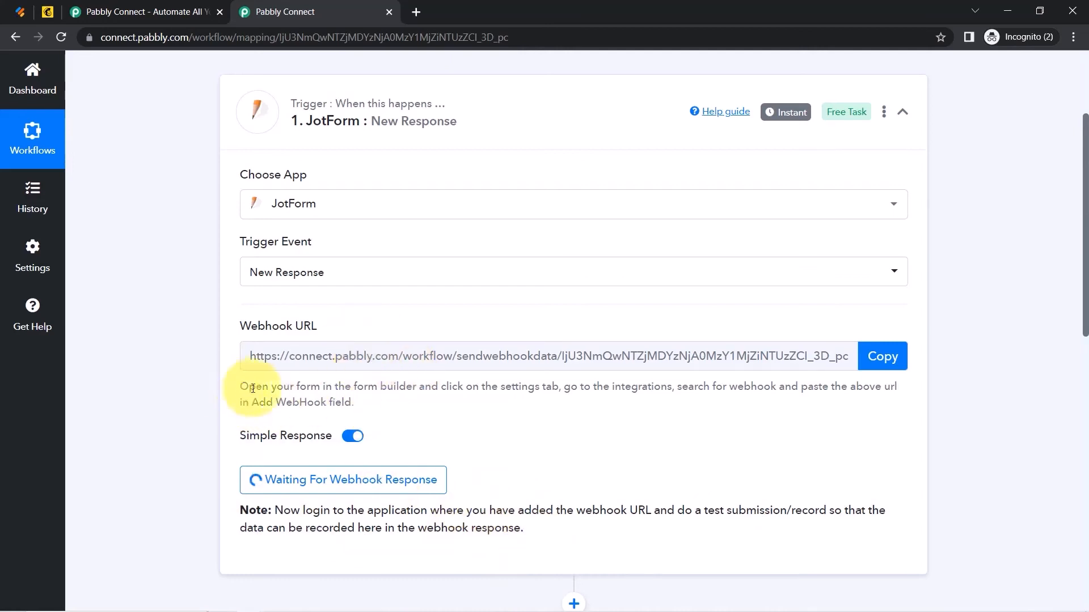
pyautogui.moveTo(244, 387); pyautogui.dragTo(333, 401)
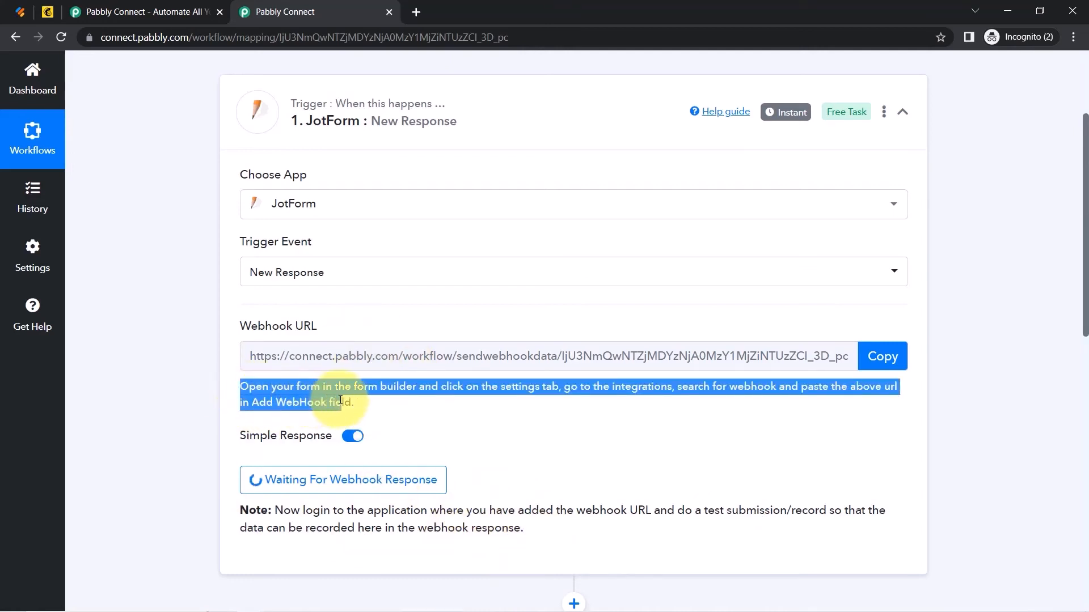
pyautogui.click(17, 12)
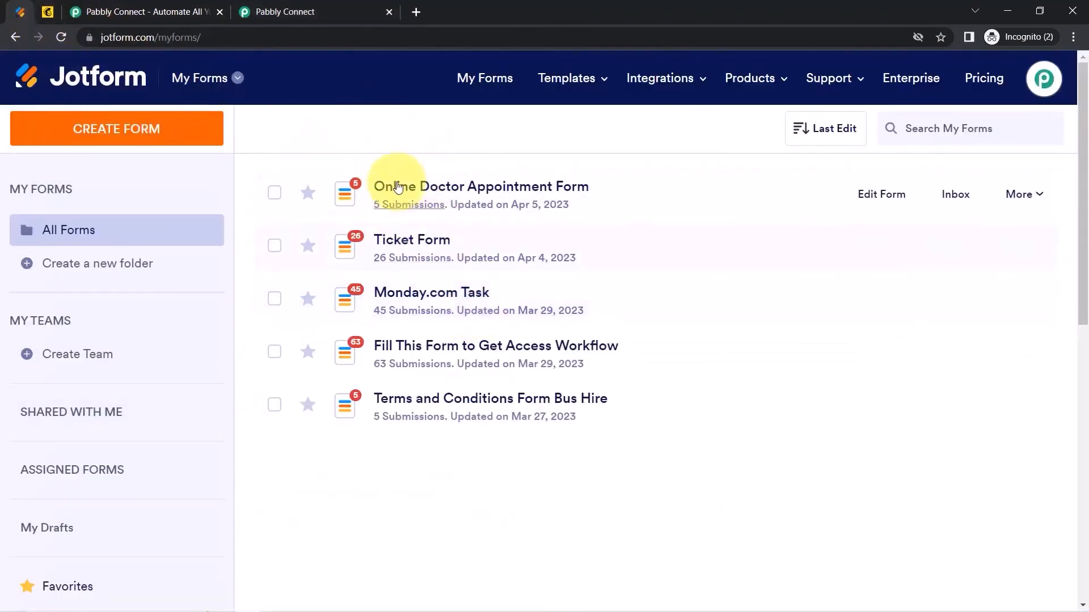
# Delete the earlier WebHooks integration from the Online Doctor Appointment Form's integration settings.
pyautogui.click(430, 197)
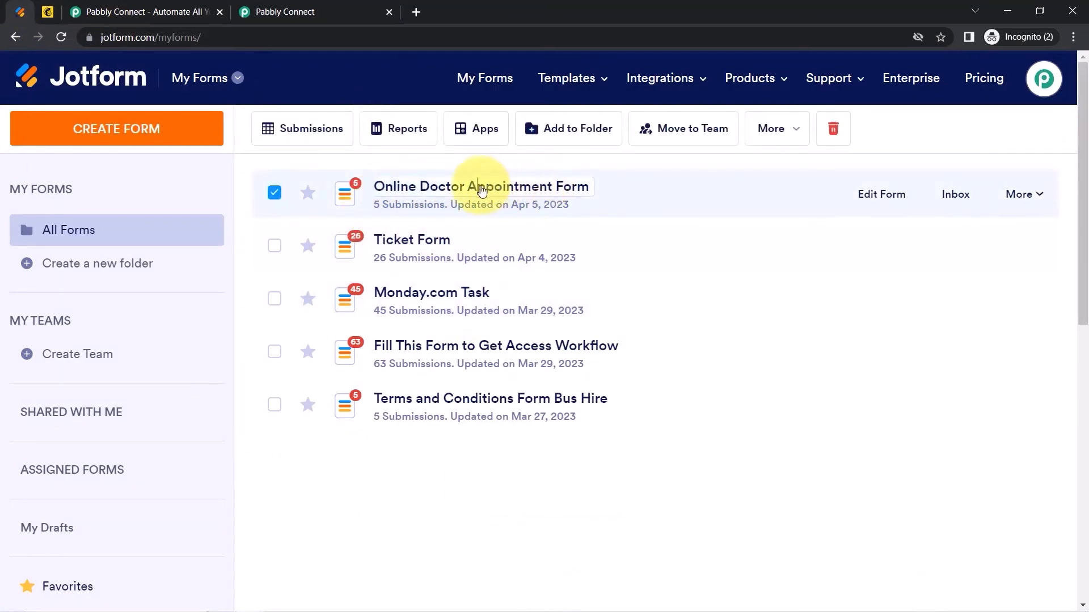
pyautogui.click(880, 201)
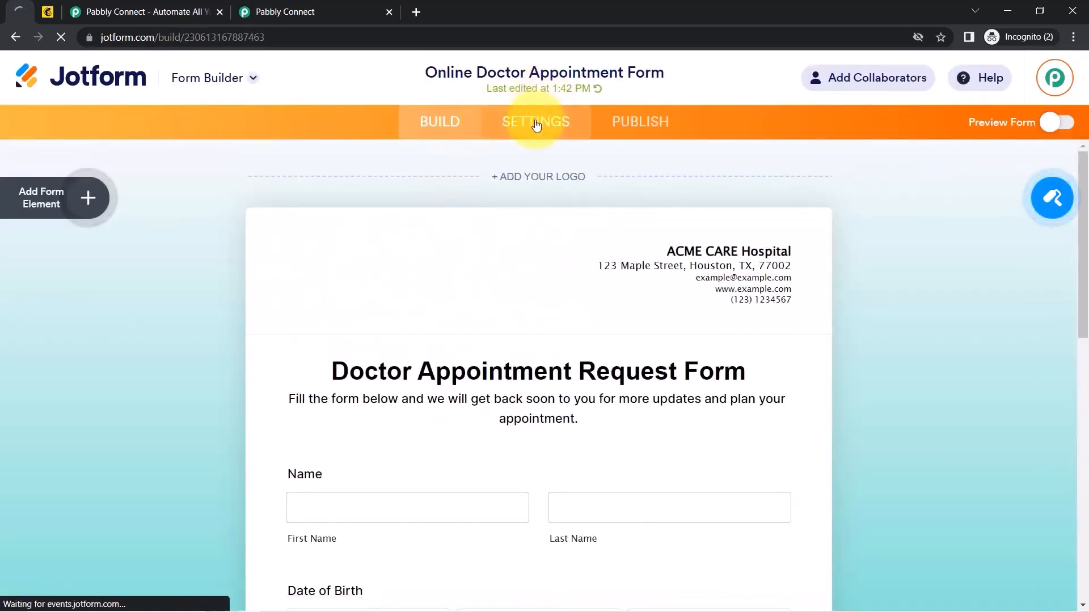
pyautogui.click(536, 125)
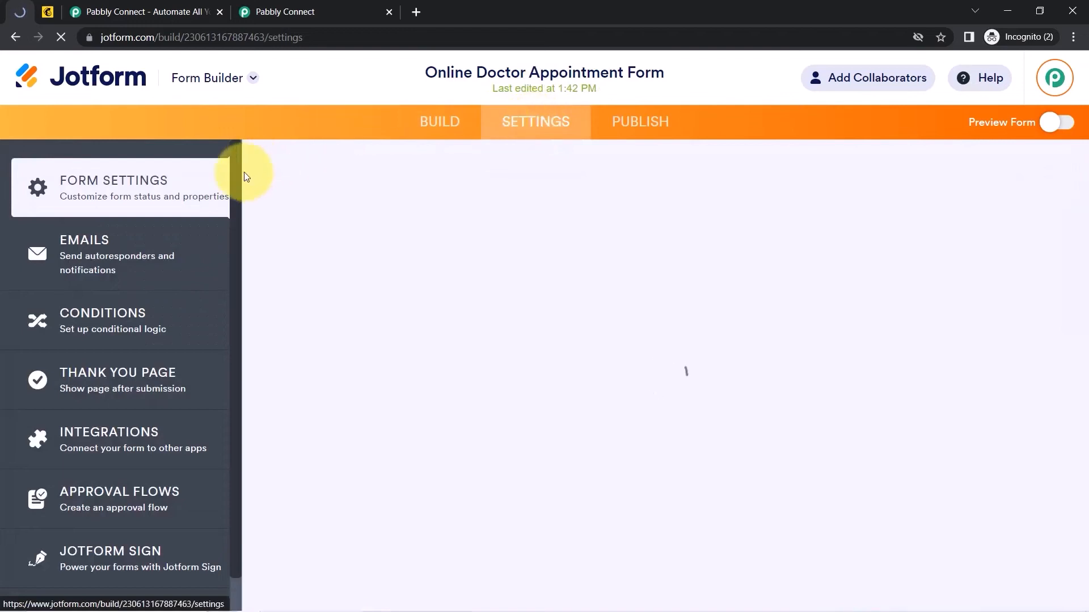
pyautogui.click(123, 441)
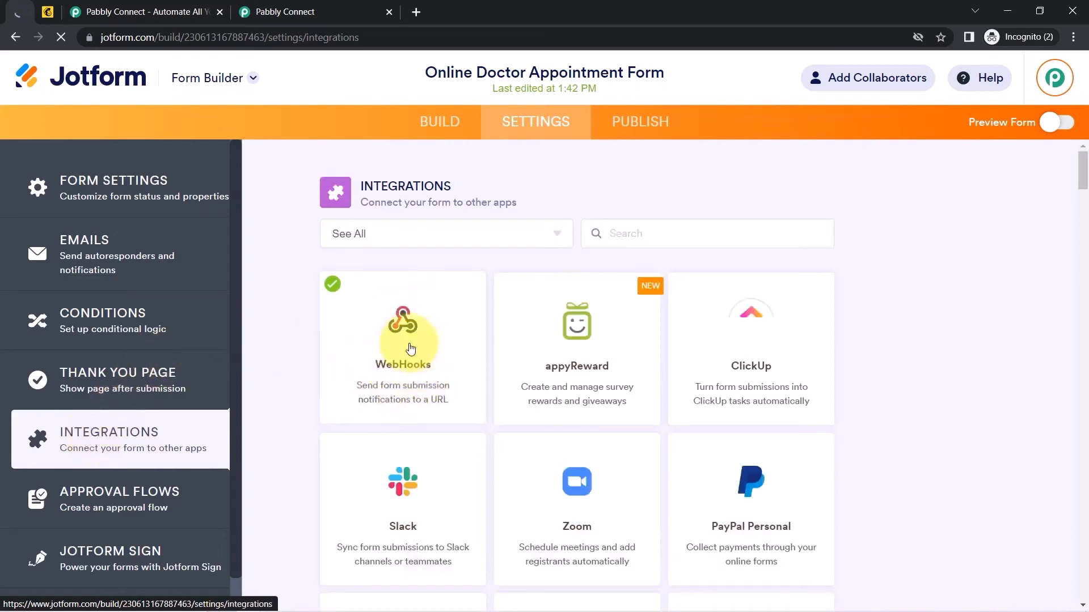
pyautogui.click(419, 352)
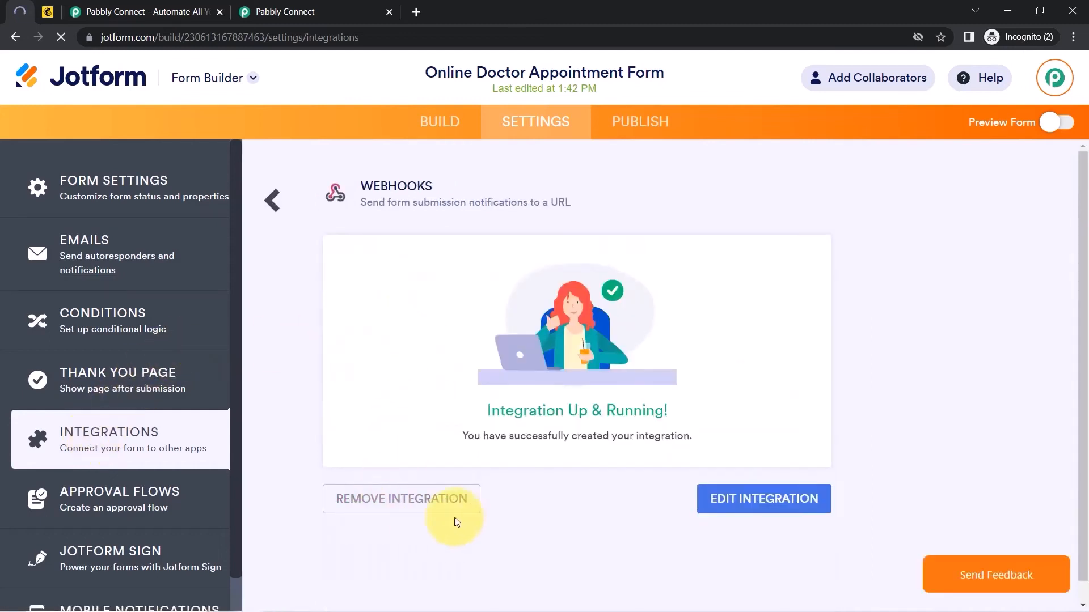
pyautogui.click(373, 504)
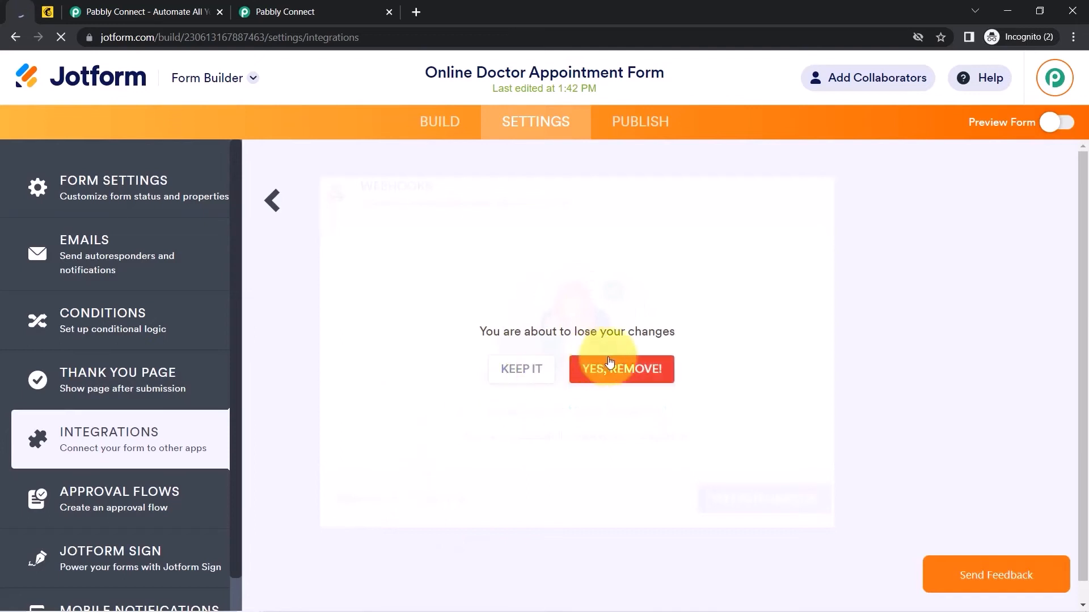
pyautogui.click(621, 374)
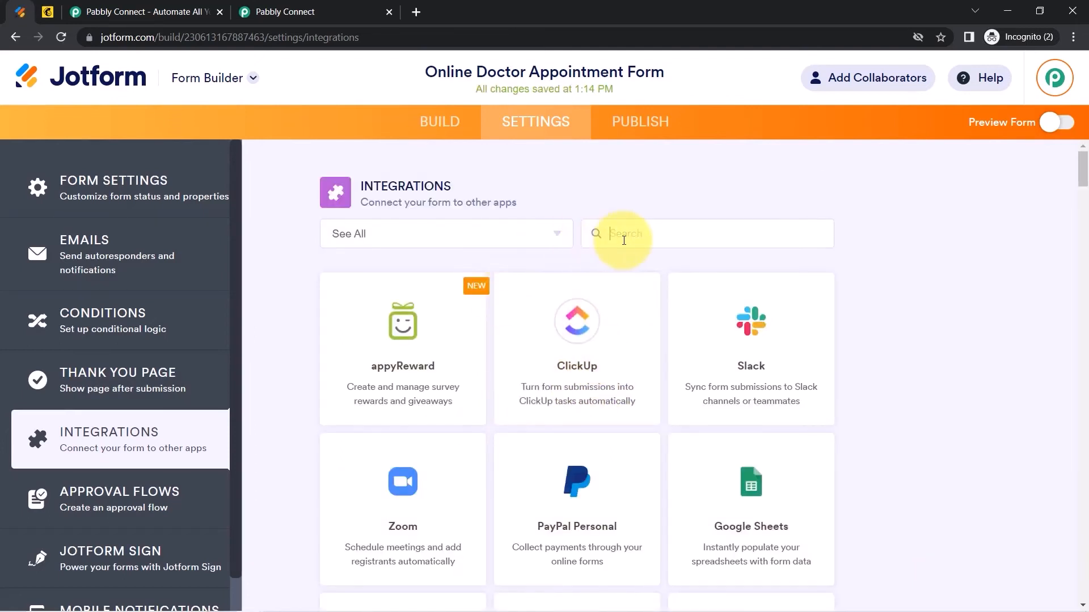
# Add a WebHooks integration using the pasted Pabbly webhook URL and complete it.
pyautogui.write('webhoo')
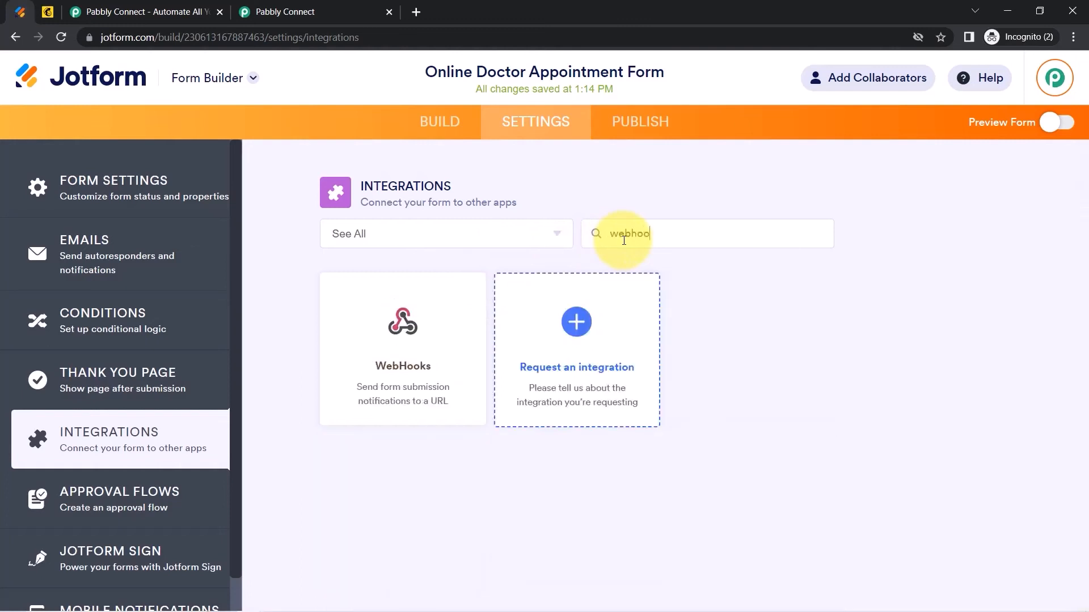
pyautogui.click(414, 354)
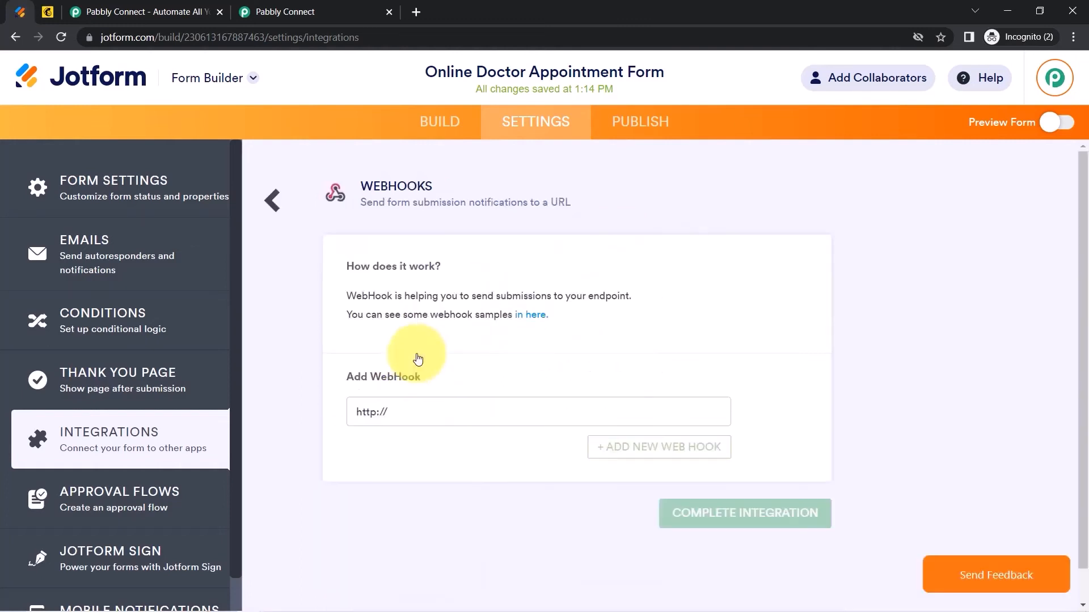
pyautogui.click(394, 411)
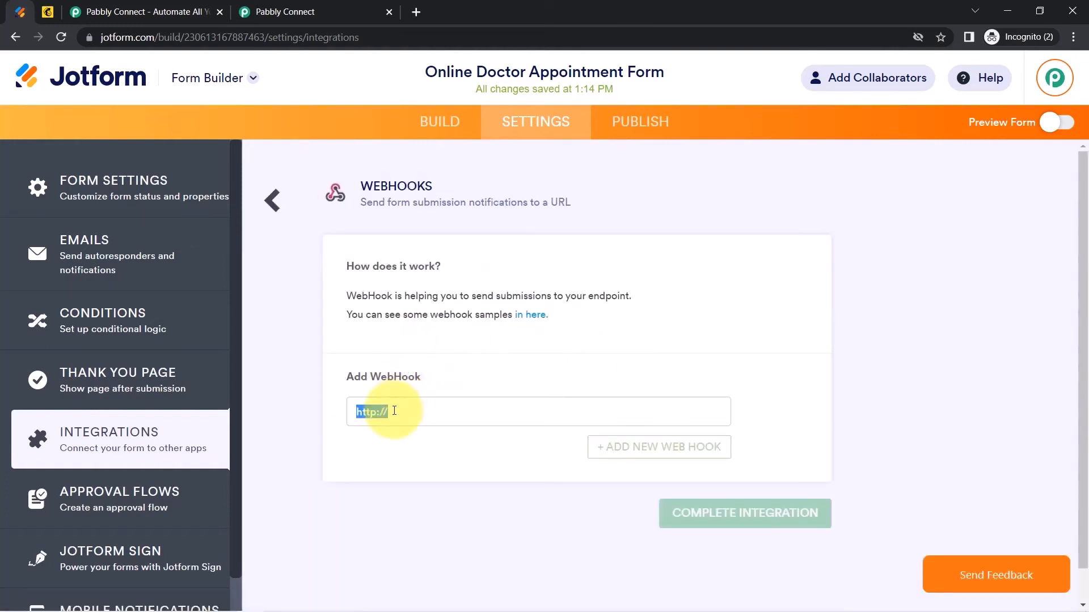
pyautogui.hotkey('ctrl', 'v')
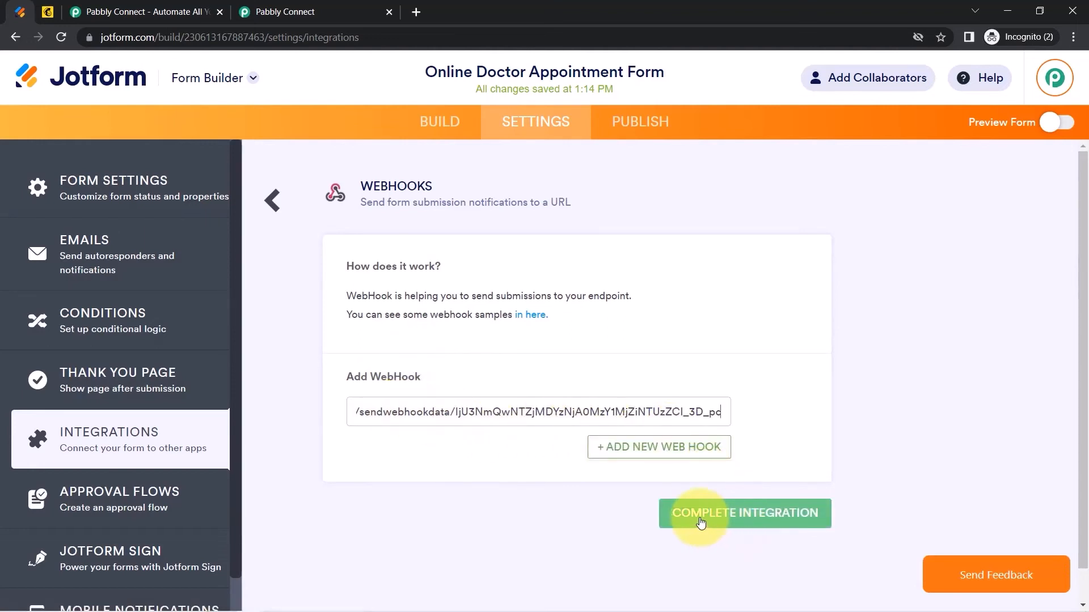
pyautogui.click(701, 522)
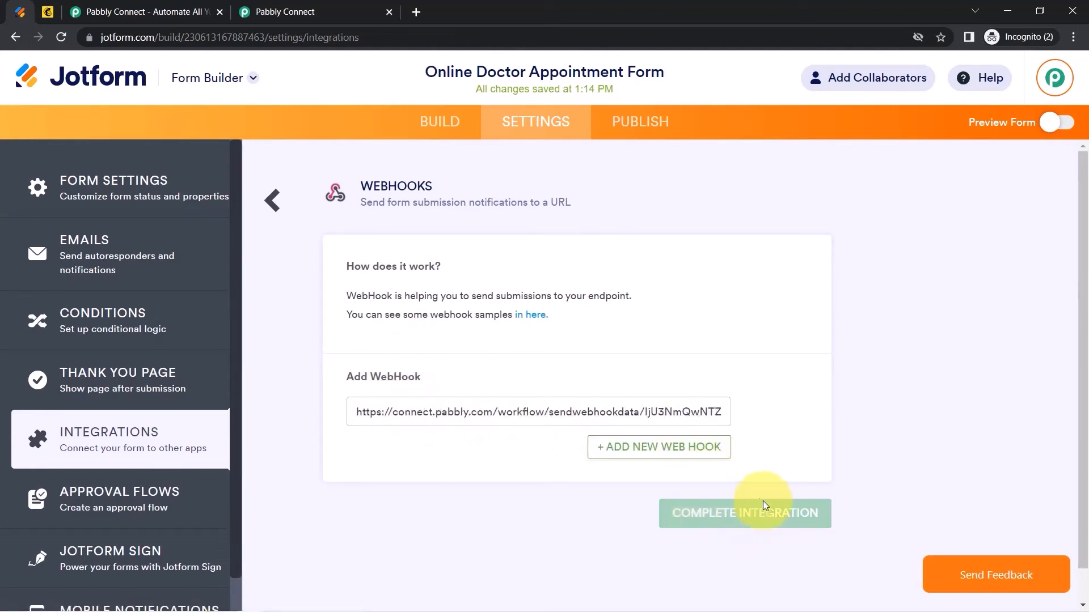
pyautogui.click(688, 514)
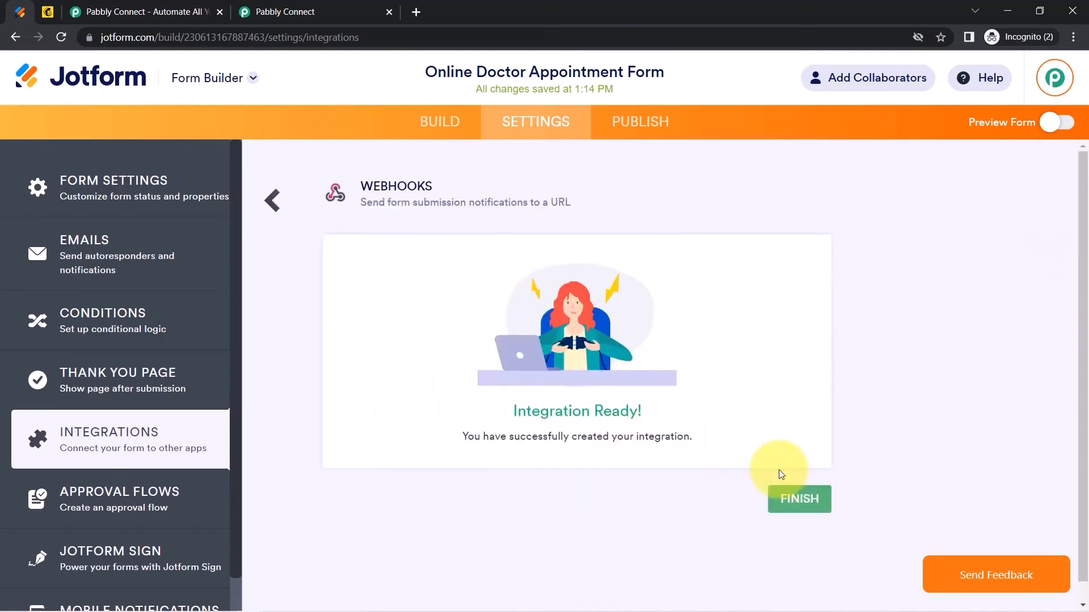
pyautogui.click(805, 501)
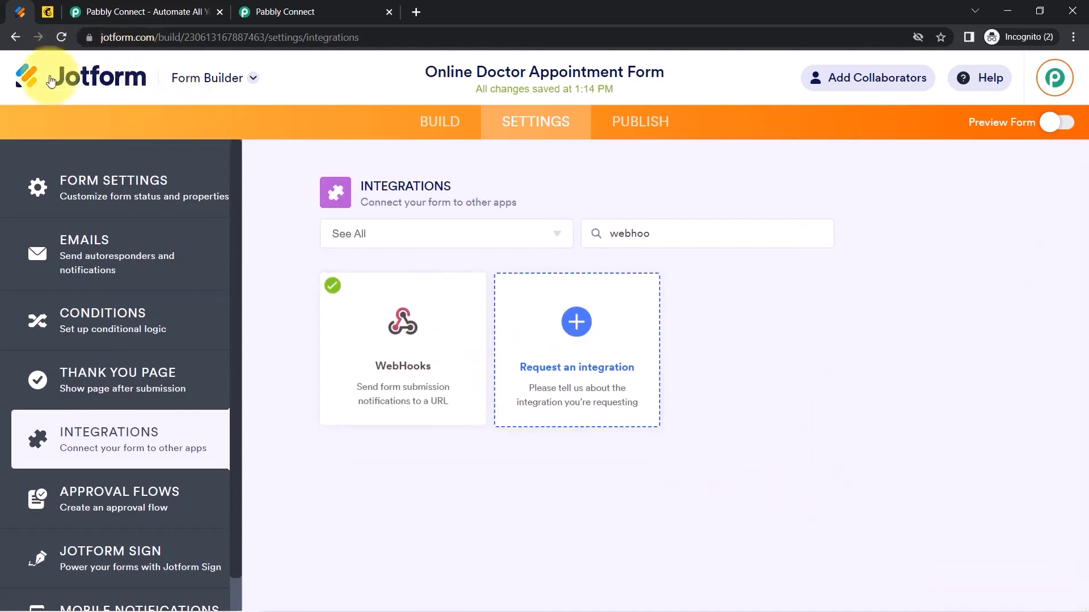
# Close the pabbly.com/connect tab, note the test-submission reminder, and return to Jotform's integrations.
pyautogui.click(294, 6)
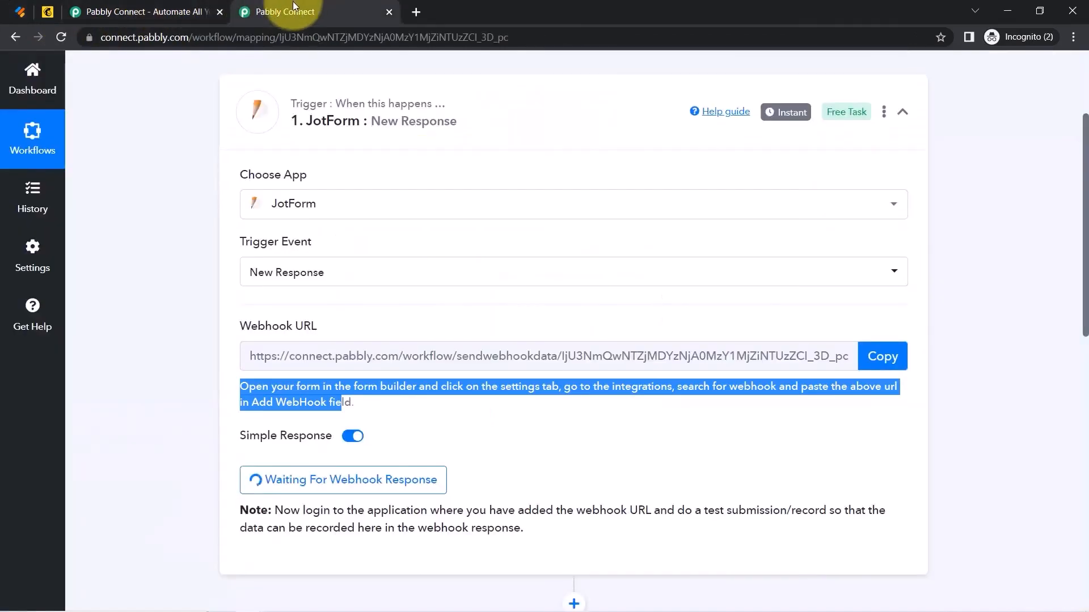
pyautogui.click(194, 10)
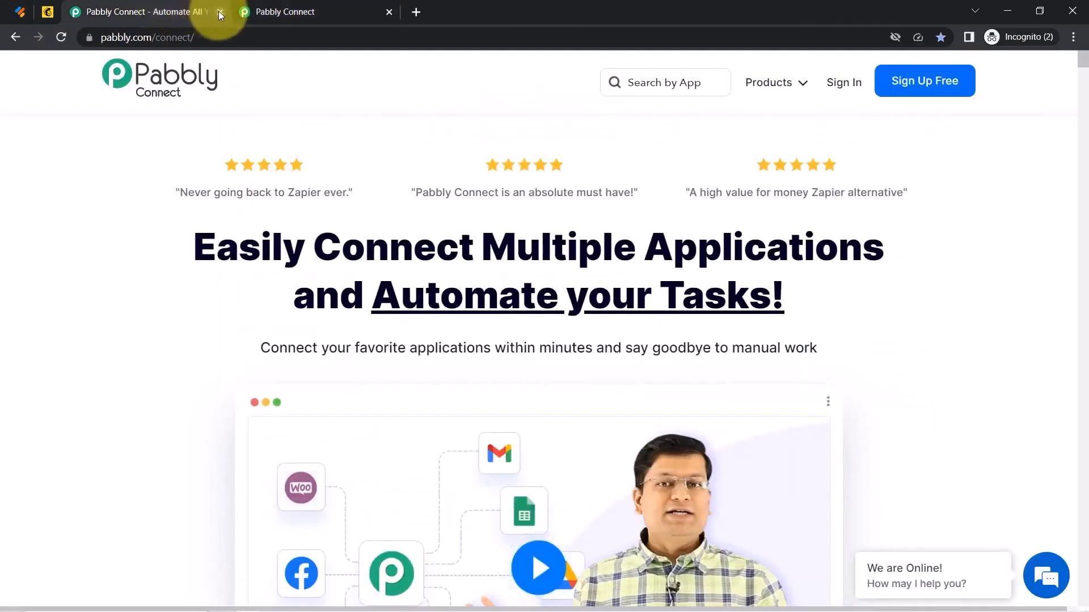
pyautogui.click(219, 12)
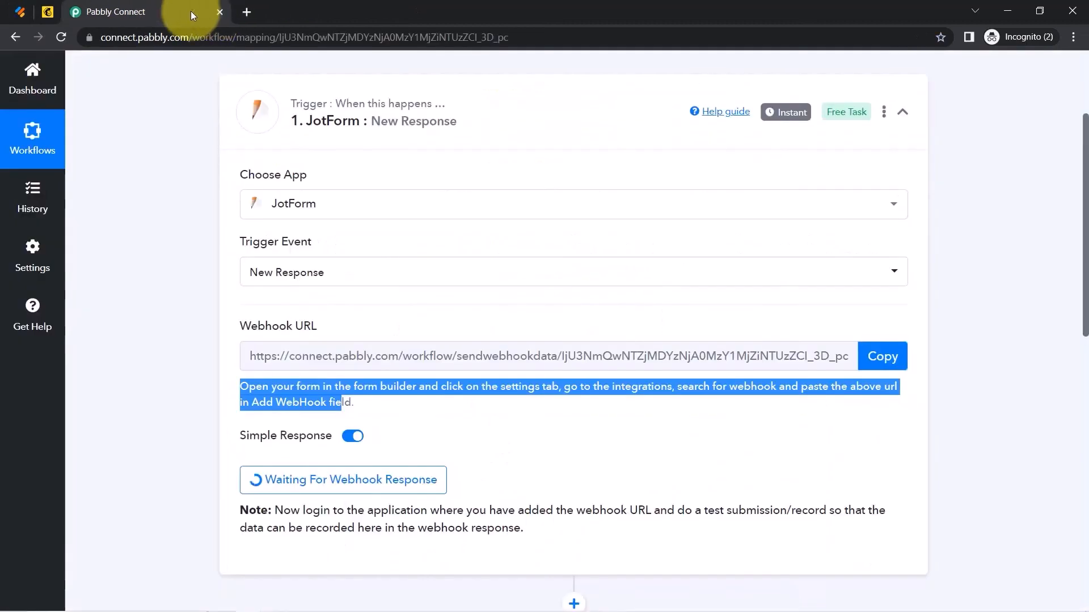
pyautogui.click(178, 261)
pyautogui.moveTo(714, 510); pyautogui.dragTo(825, 510)
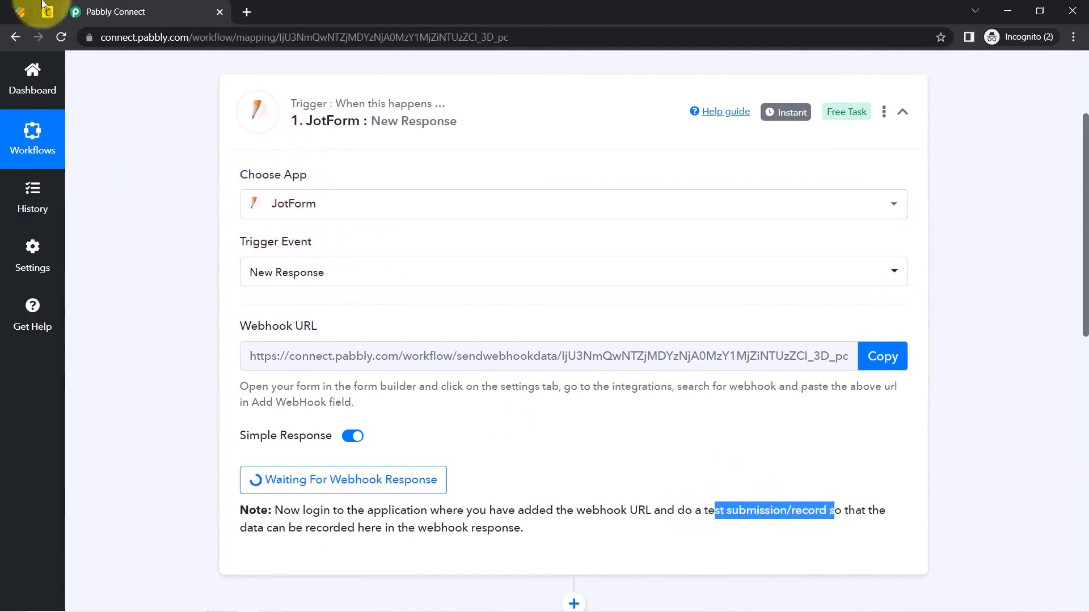
pyautogui.click(19, 11)
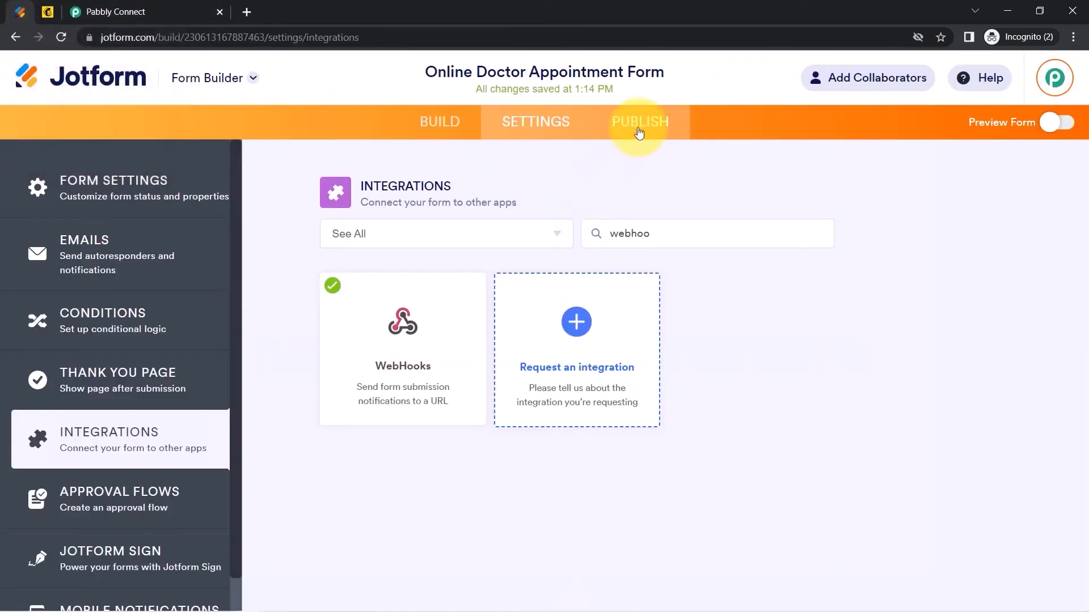
# Copy the form's public link from Publish and load it in a new tab.
pyautogui.click(644, 131)
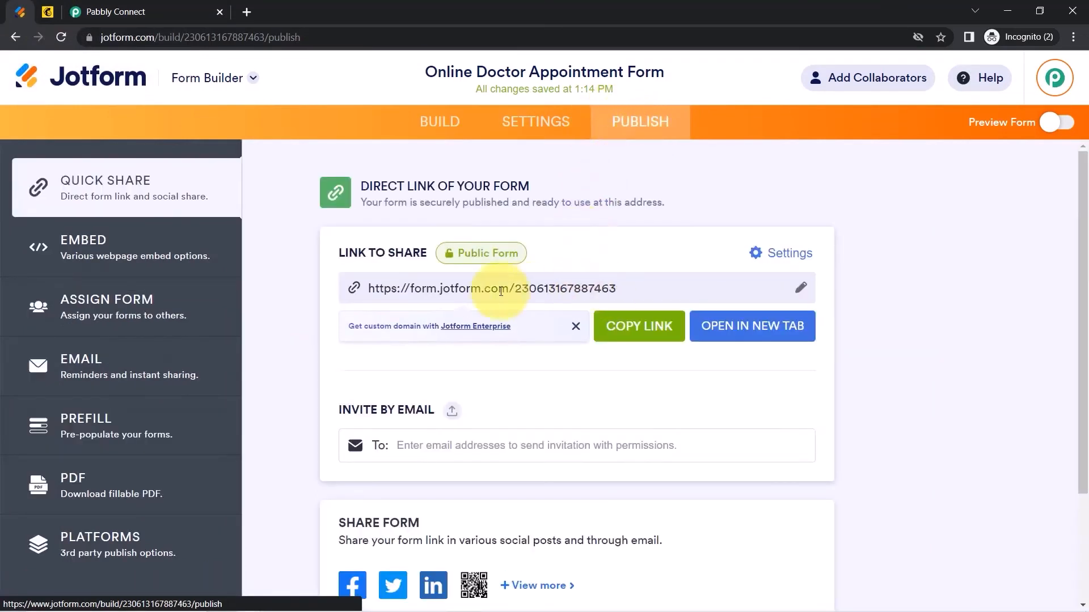
pyautogui.click(627, 325)
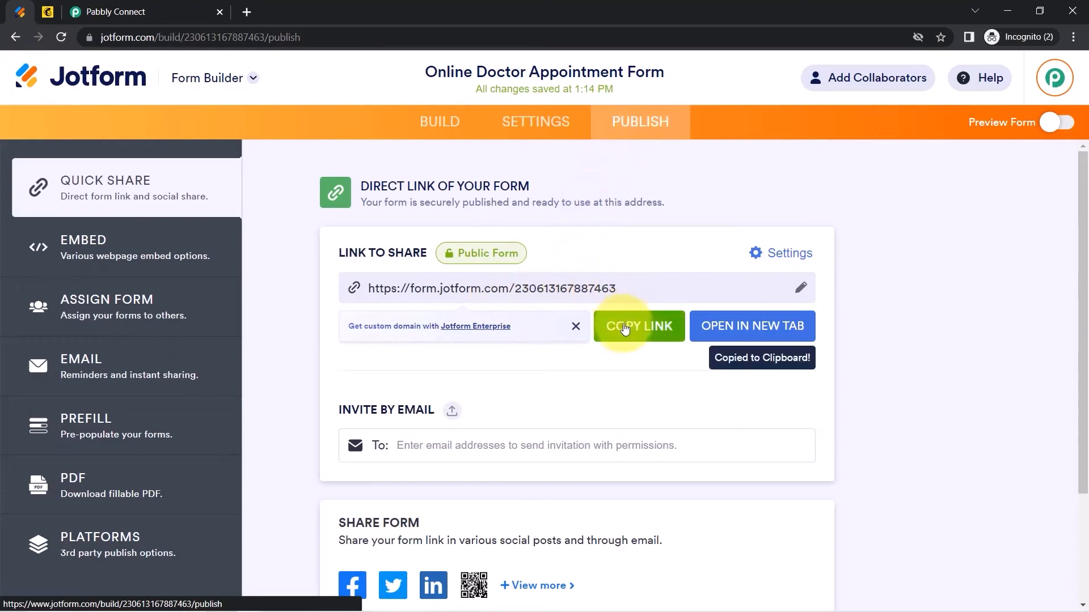
pyautogui.click(248, 13)
pyautogui.hotkey('ctrl', 'v')
pyautogui.press('Return')
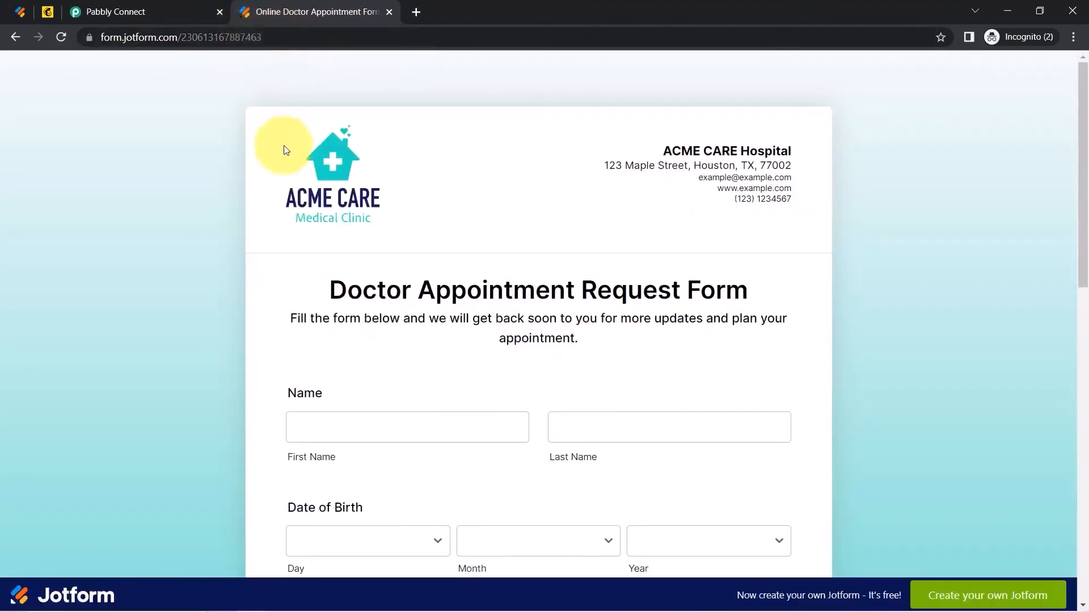
# Fill in the appointment form's name, phone, email and preferred appointment date fields.
pyautogui.scroll(-2, 1081, 143)
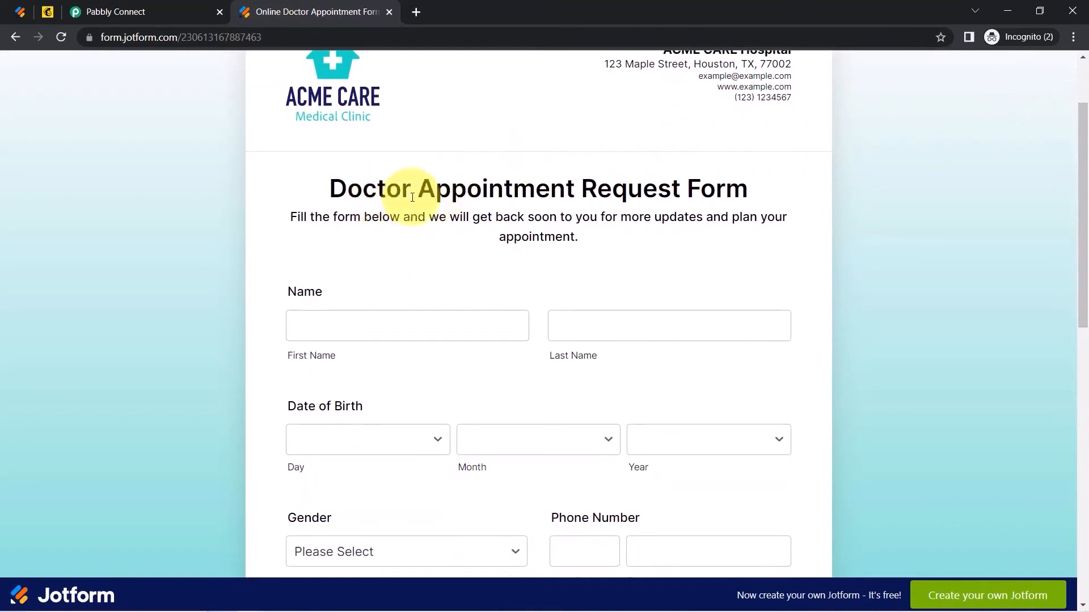
pyautogui.moveTo(377, 190); pyautogui.dragTo(590, 248)
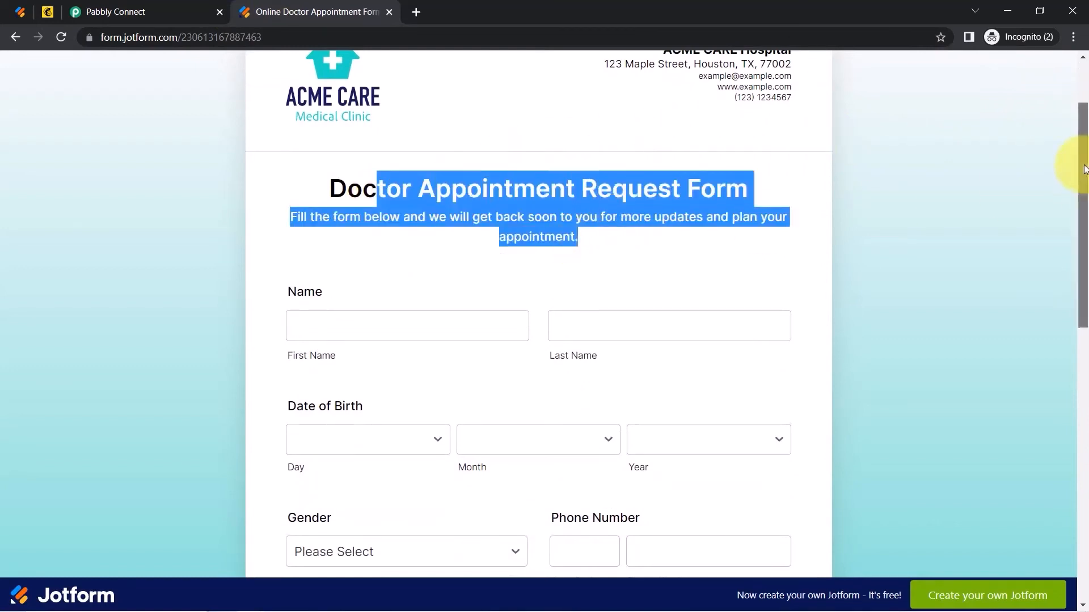
pyautogui.scroll(-1, 1082, 170)
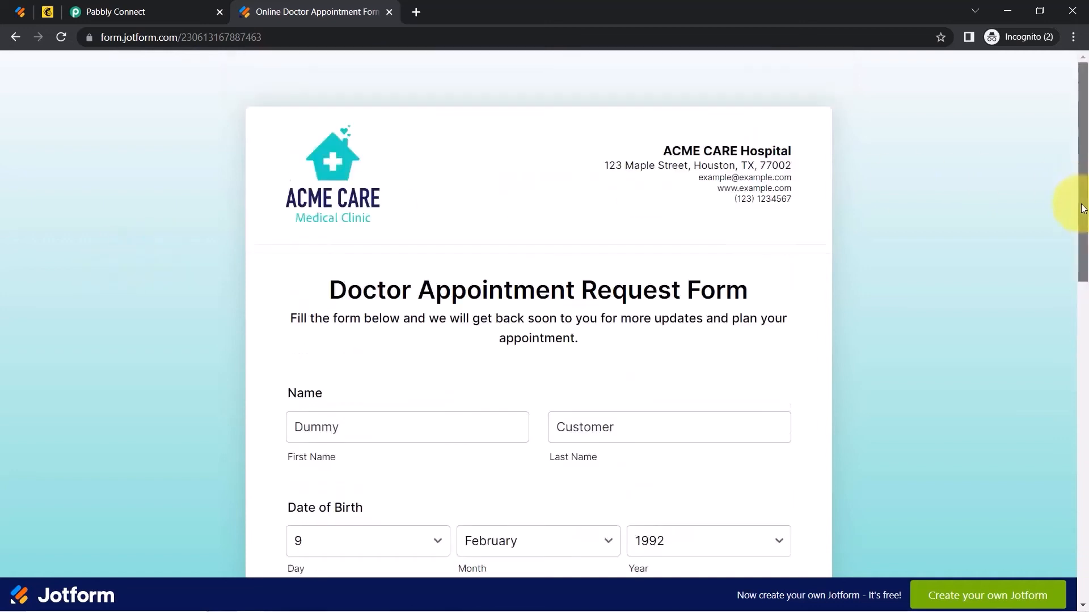
pyautogui.scroll(-2, 1083, 209)
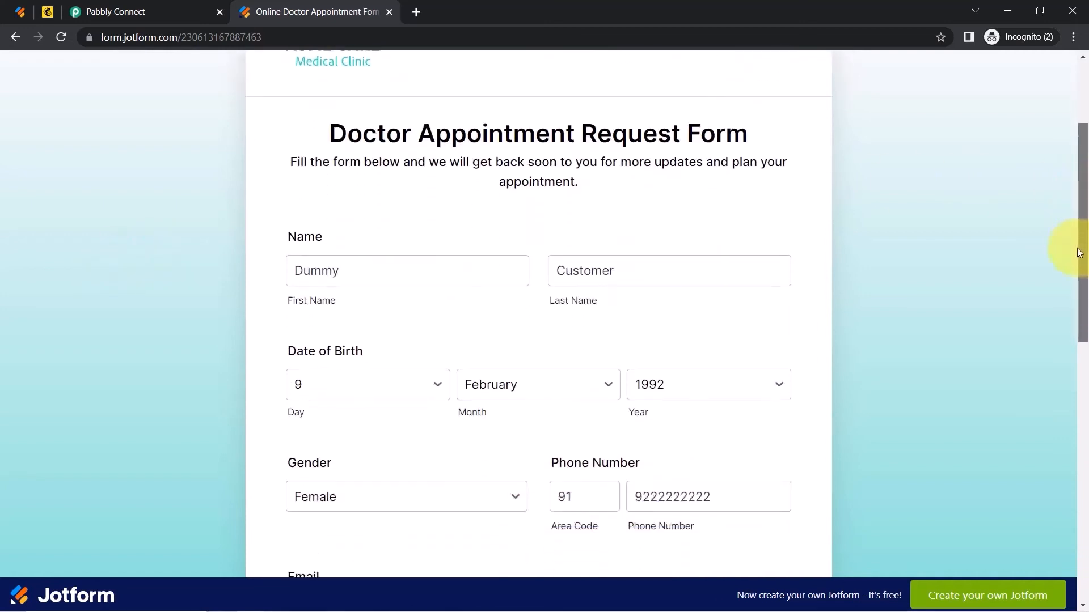
pyautogui.click(343, 261)
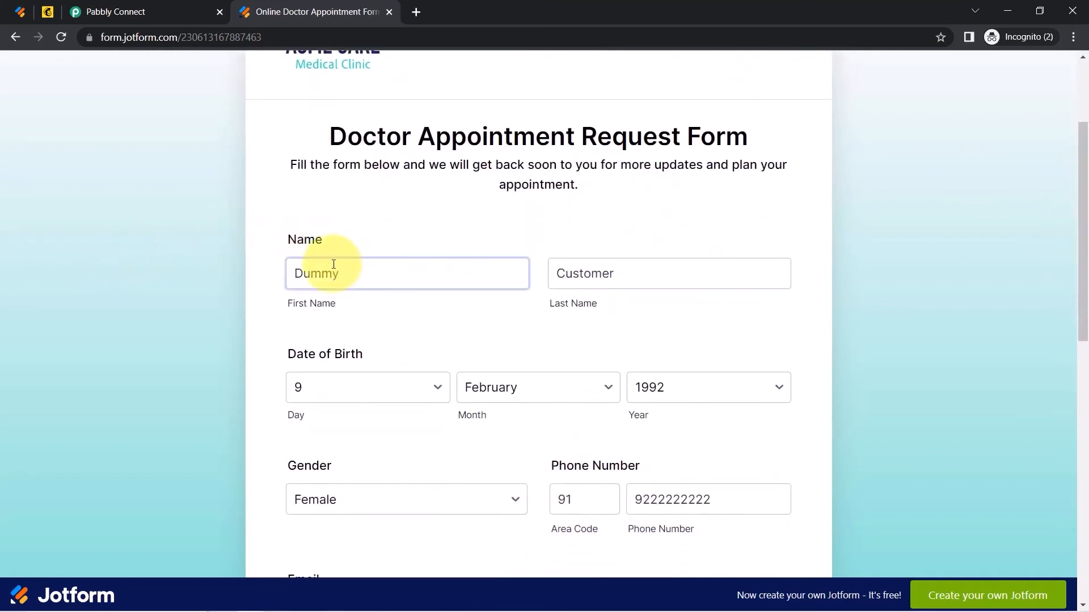
pyautogui.moveTo(340, 275); pyautogui.dragTo(285, 274)
pyautogui.press('Tab')
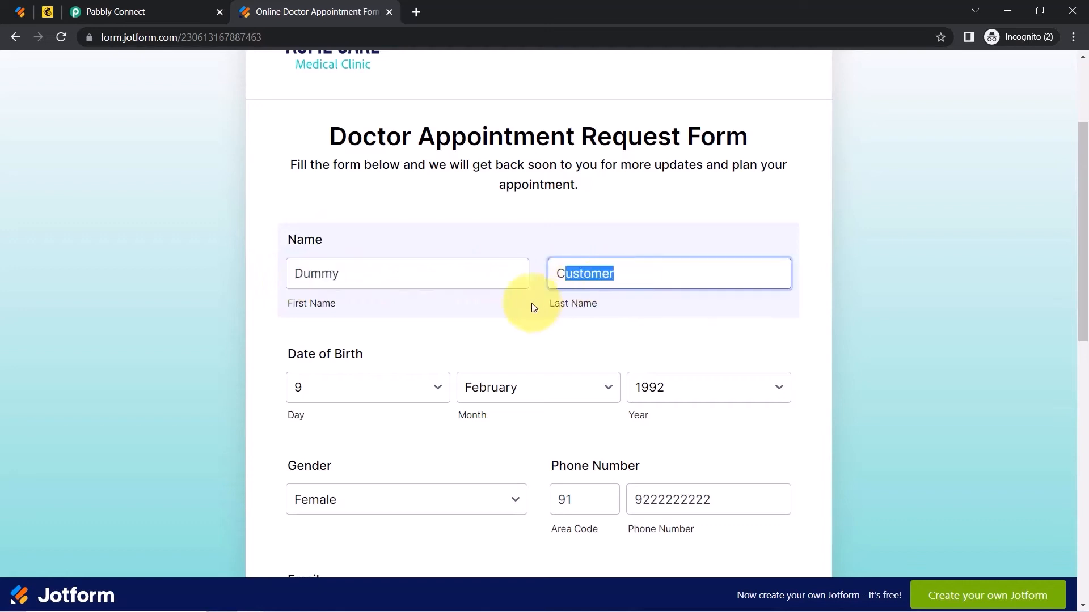
pyautogui.moveTo(1084, 243); pyautogui.dragTo(1085, 331)
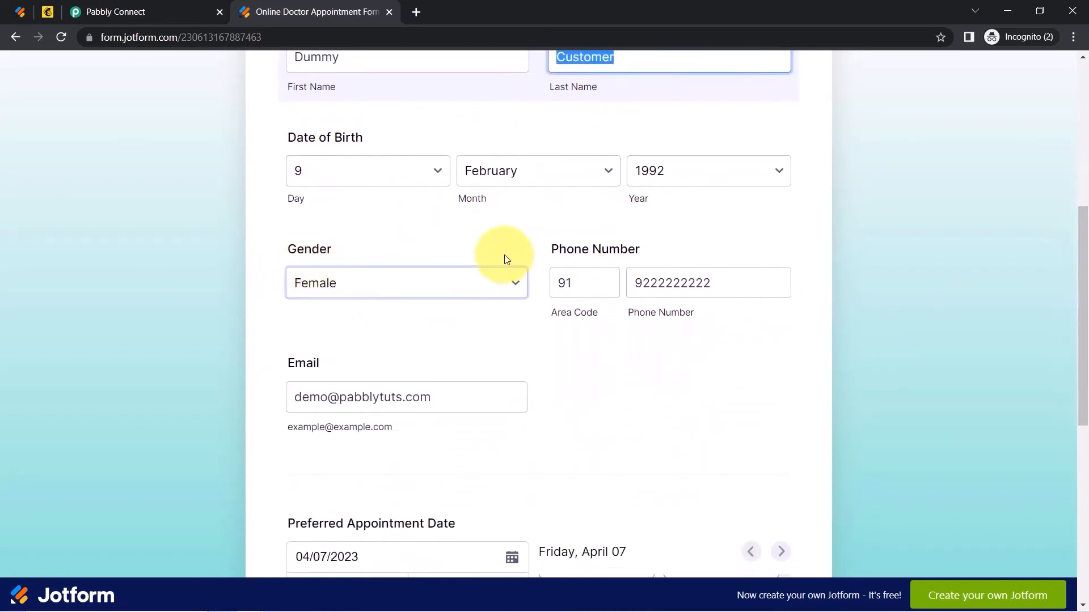
pyautogui.moveTo(711, 283); pyautogui.dragTo(651, 284)
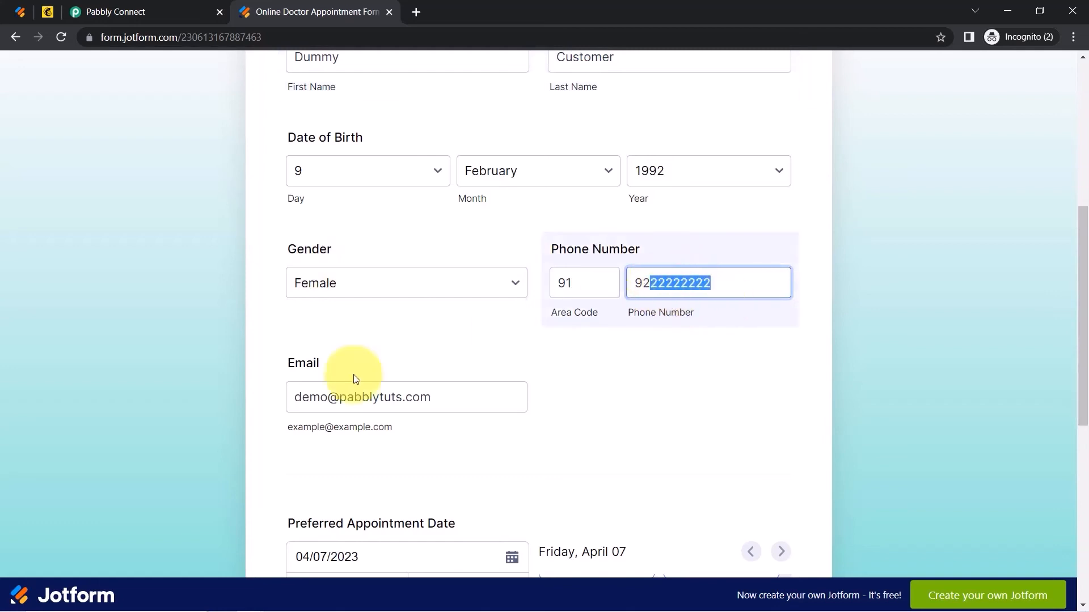
pyautogui.moveTo(278, 378); pyautogui.dragTo(322, 375)
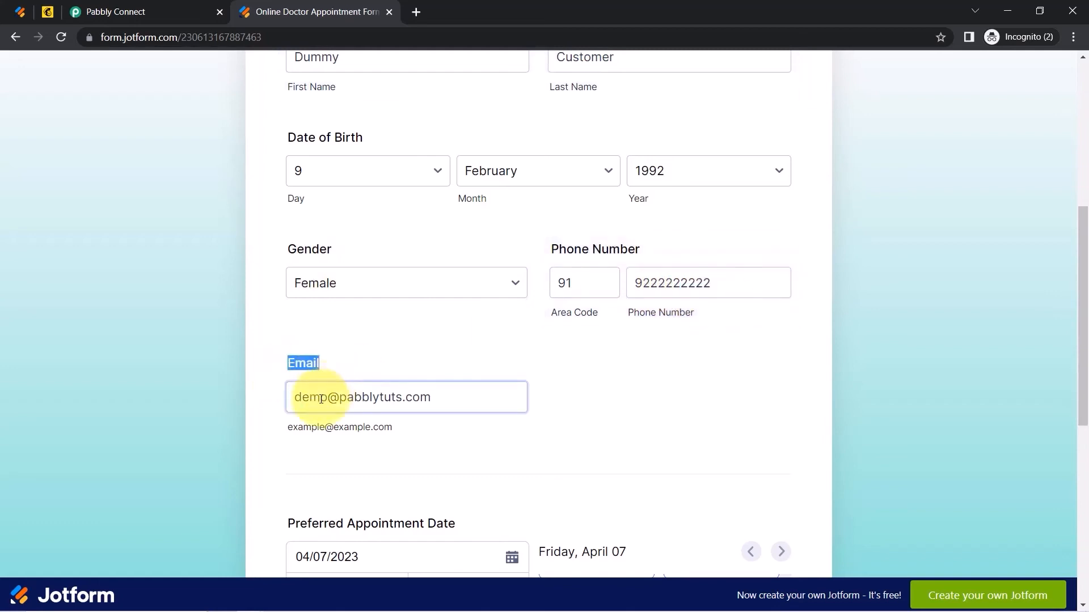
pyautogui.moveTo(1084, 295); pyautogui.dragTo(1084, 433)
pyautogui.moveTo(299, 195); pyautogui.dragTo(436, 195)
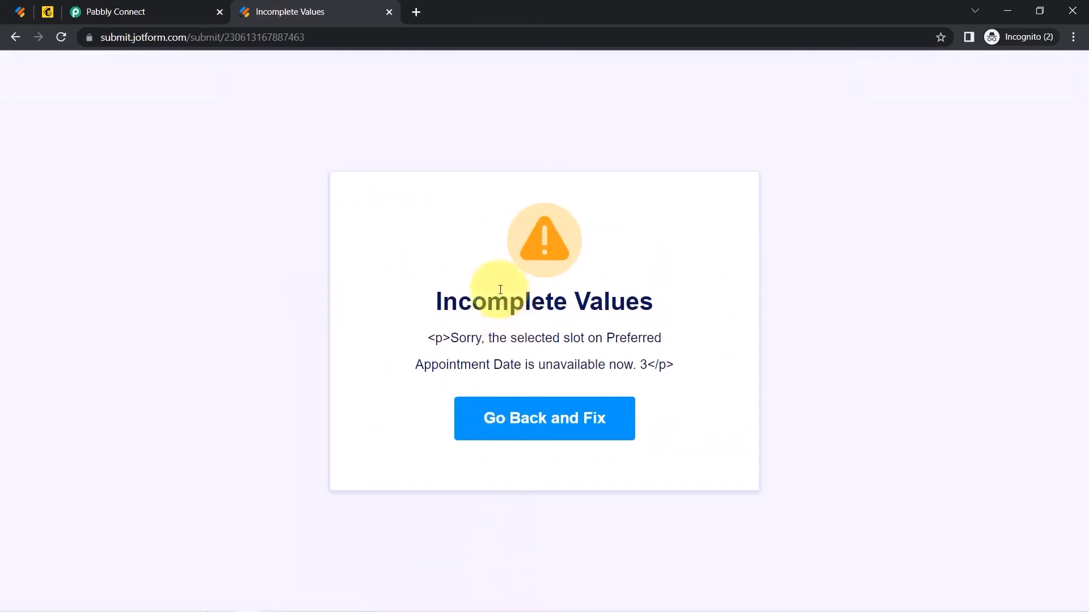
# Fix the incomplete appointment date and submit, reaching the Thank You message.
pyautogui.moveTo(455, 311); pyautogui.dragTo(601, 352)
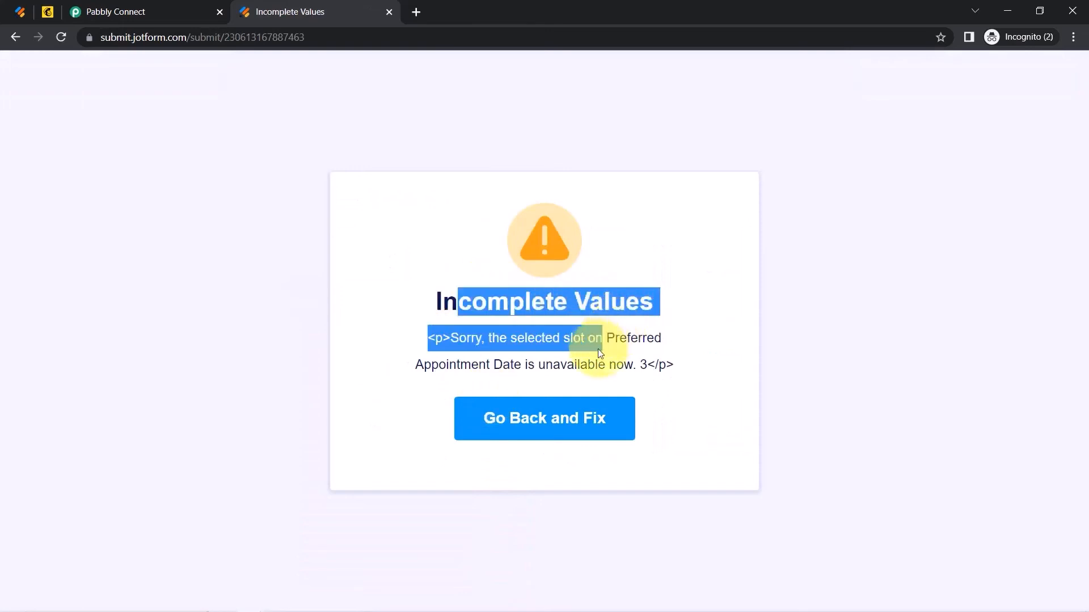
pyautogui.click(532, 420)
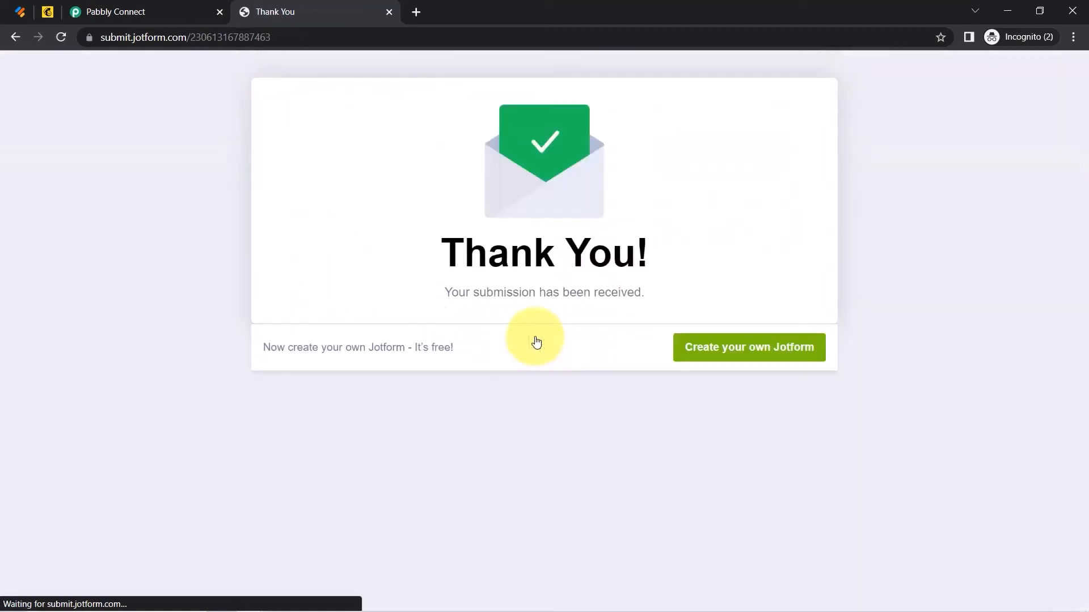
pyautogui.moveTo(445, 250); pyautogui.dragTo(590, 294)
# Check the captured SubmissionID, name, date, email and phone values, then return to Jotform.
pyautogui.click(104, 5)
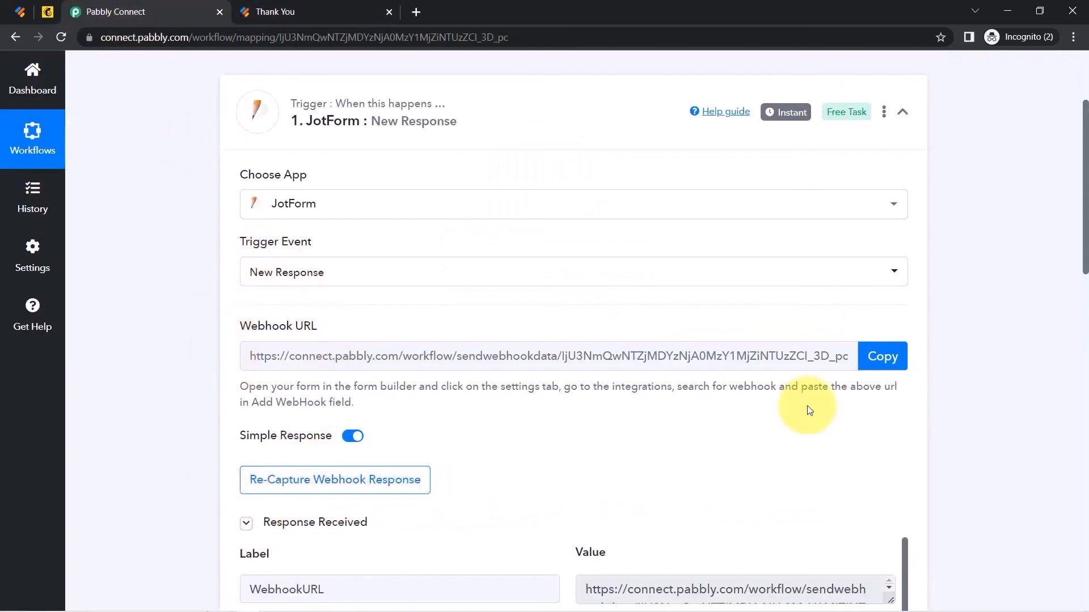
pyautogui.moveTo(1083, 187); pyautogui.dragTo(1083, 319)
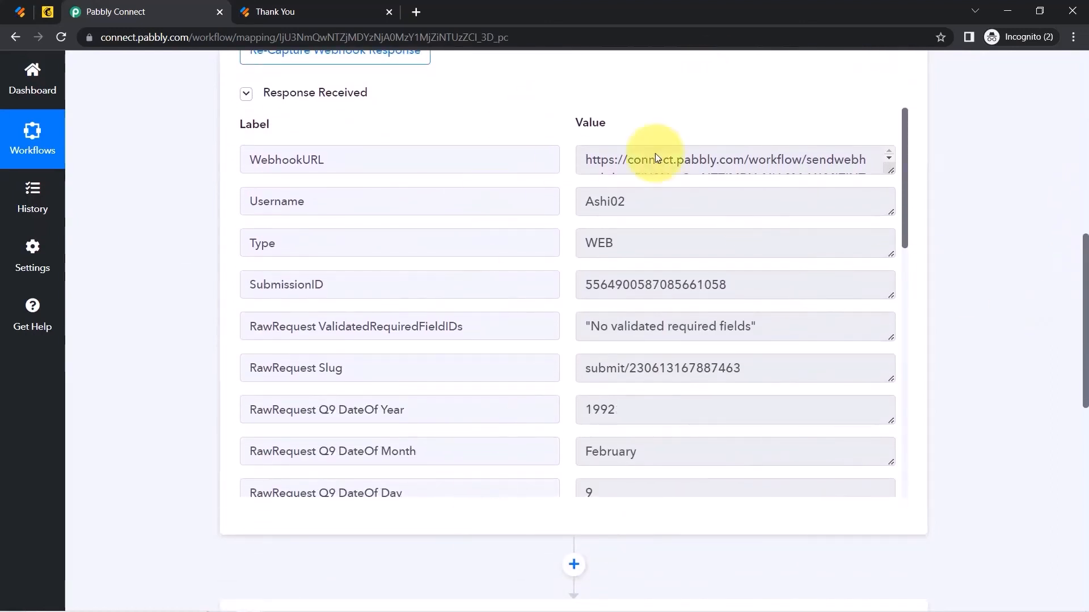
pyautogui.moveTo(607, 285); pyautogui.dragTo(674, 285)
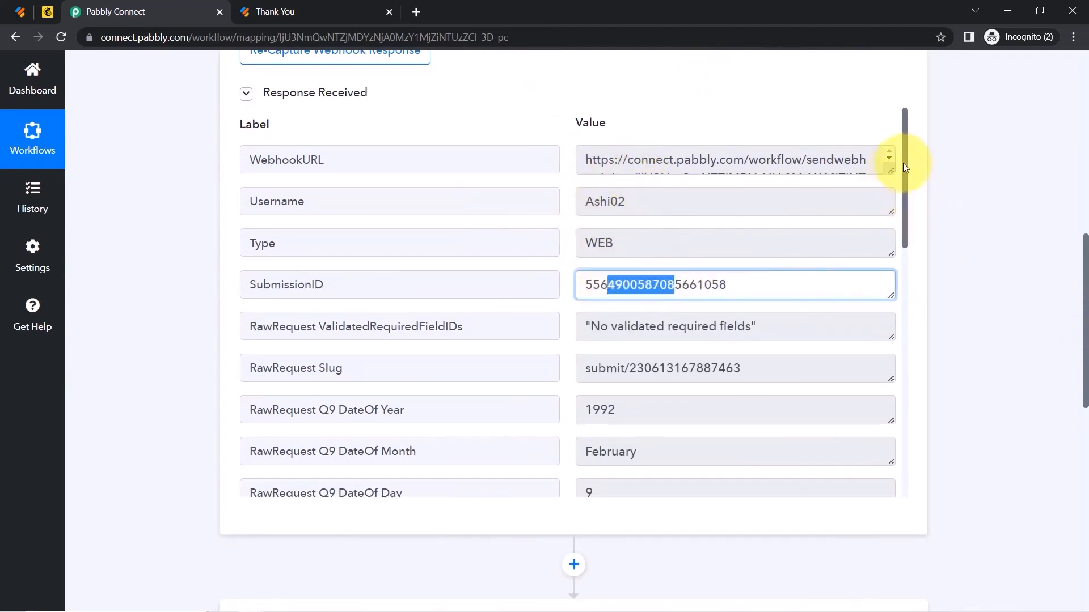
pyautogui.moveTo(903, 169); pyautogui.dragTo(920, 296)
pyautogui.moveTo(624, 230); pyautogui.dragTo(578, 239)
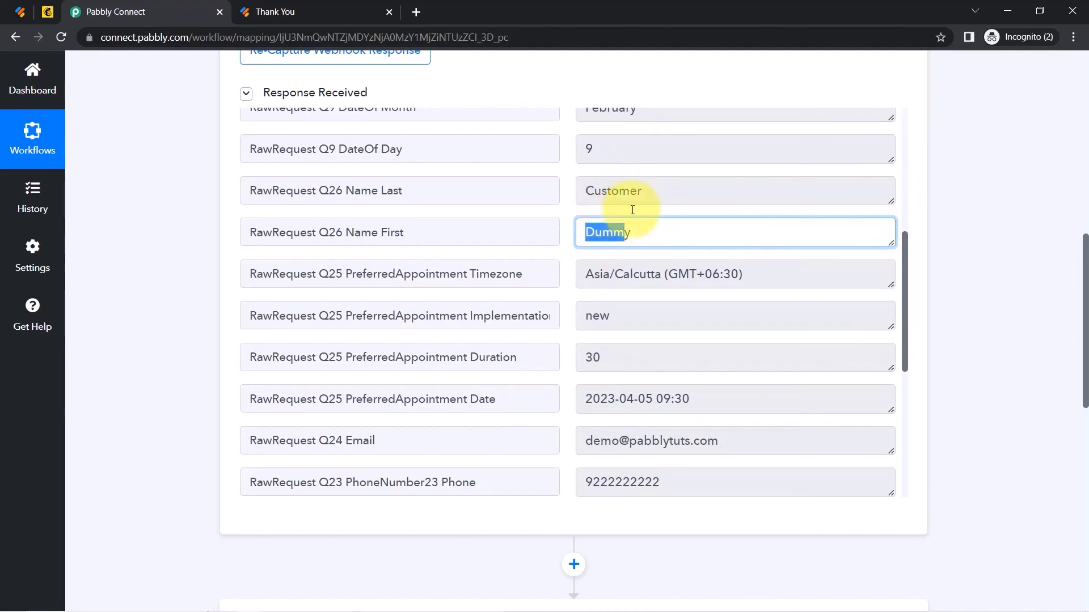
pyautogui.moveTo(904, 274); pyautogui.dragTo(903, 353)
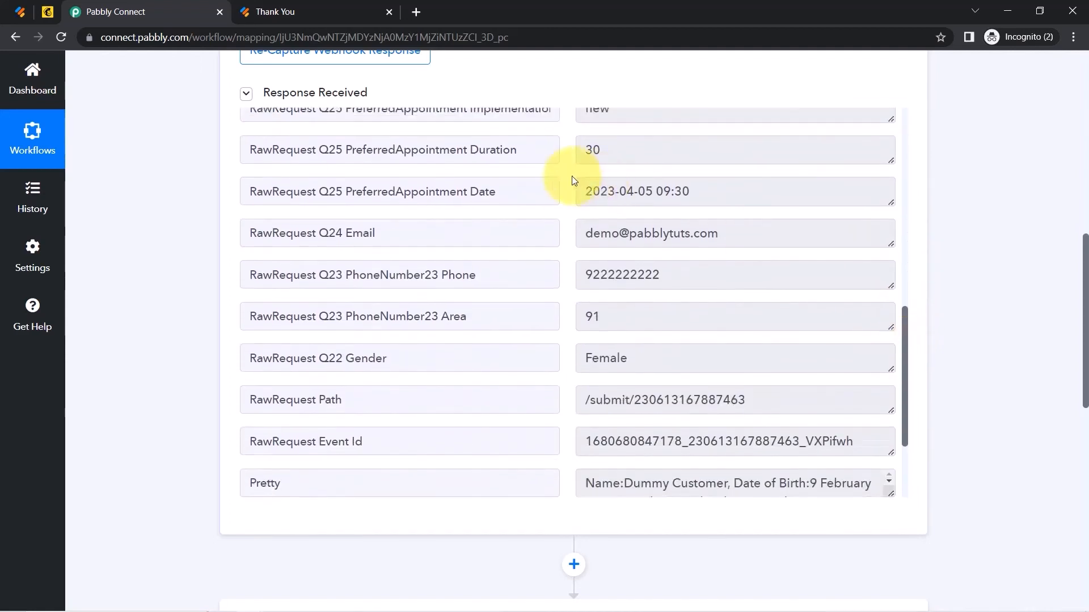
pyautogui.moveTo(605, 195); pyautogui.dragTo(722, 195)
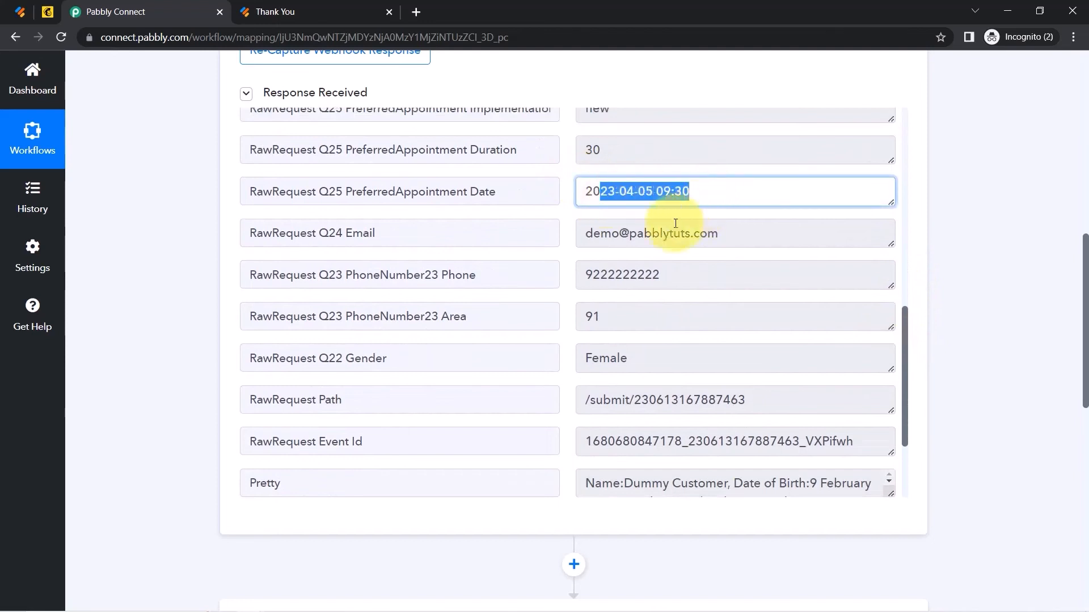
pyautogui.moveTo(628, 234); pyautogui.dragTo(705, 233)
pyautogui.moveTo(623, 274); pyautogui.dragTo(673, 274)
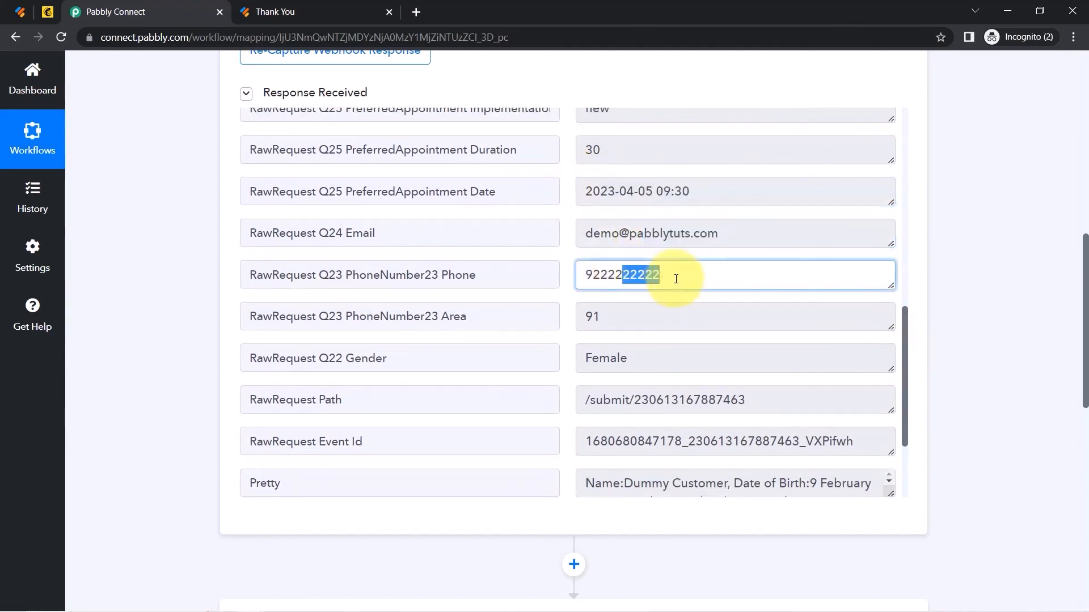
pyautogui.moveTo(617, 318); pyautogui.dragTo(598, 357)
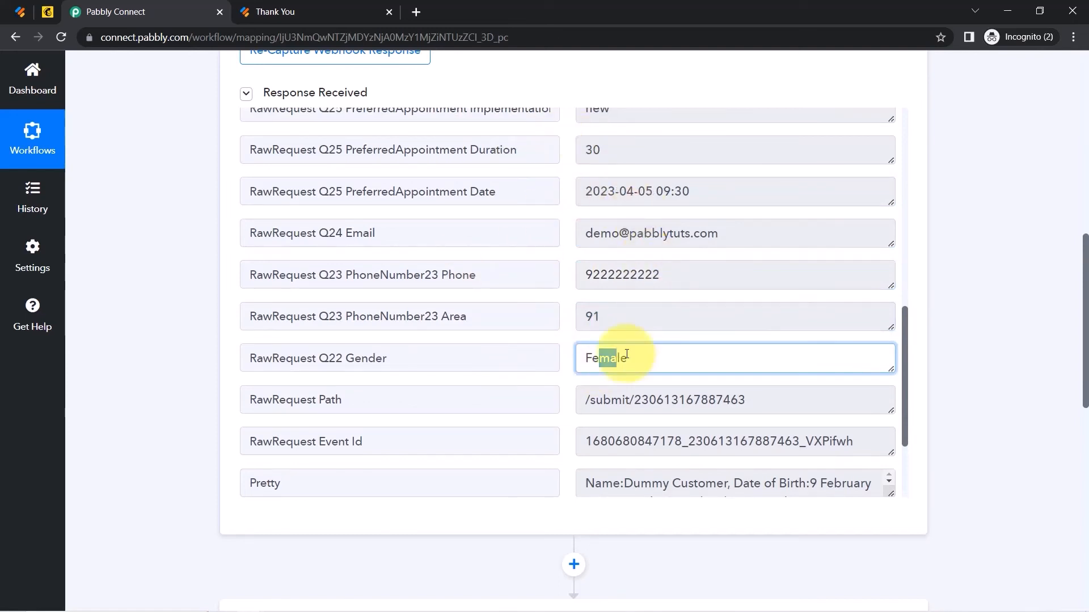
pyautogui.click(21, 11)
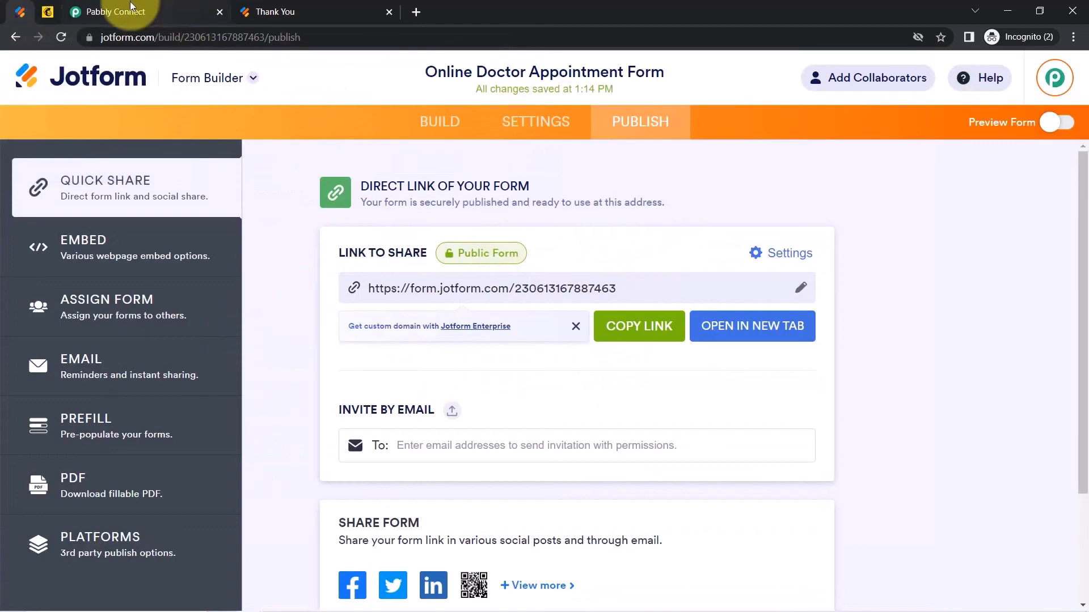
# Choose 'Add New Member with Custom Fields' as the MailChimp action event and start connecting.
pyautogui.click(105, 12)
pyautogui.moveTo(1085, 286); pyautogui.dragTo(1083, 446)
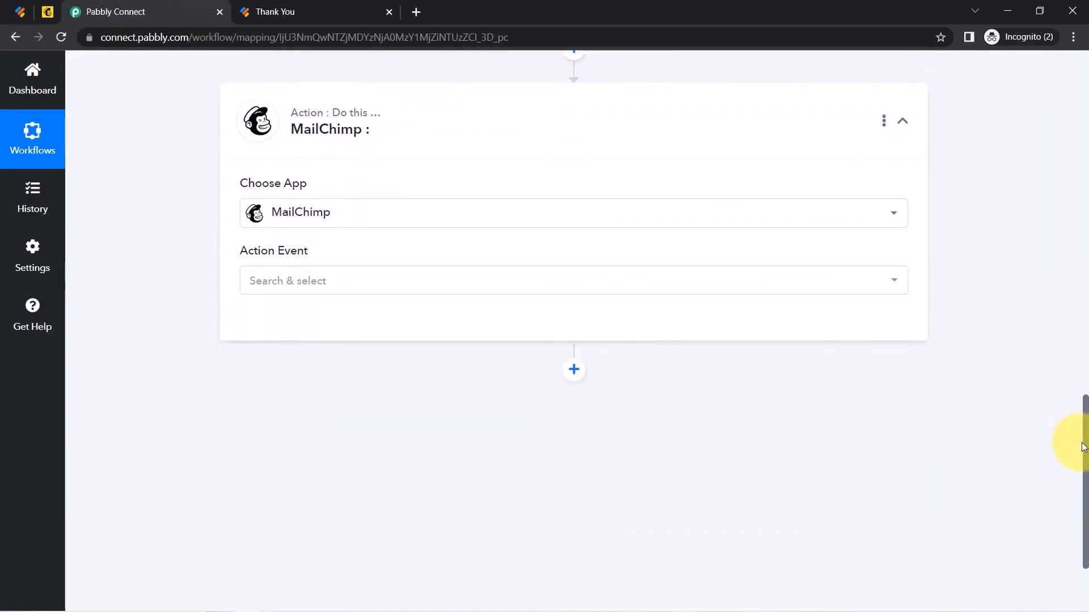
pyautogui.click(289, 284)
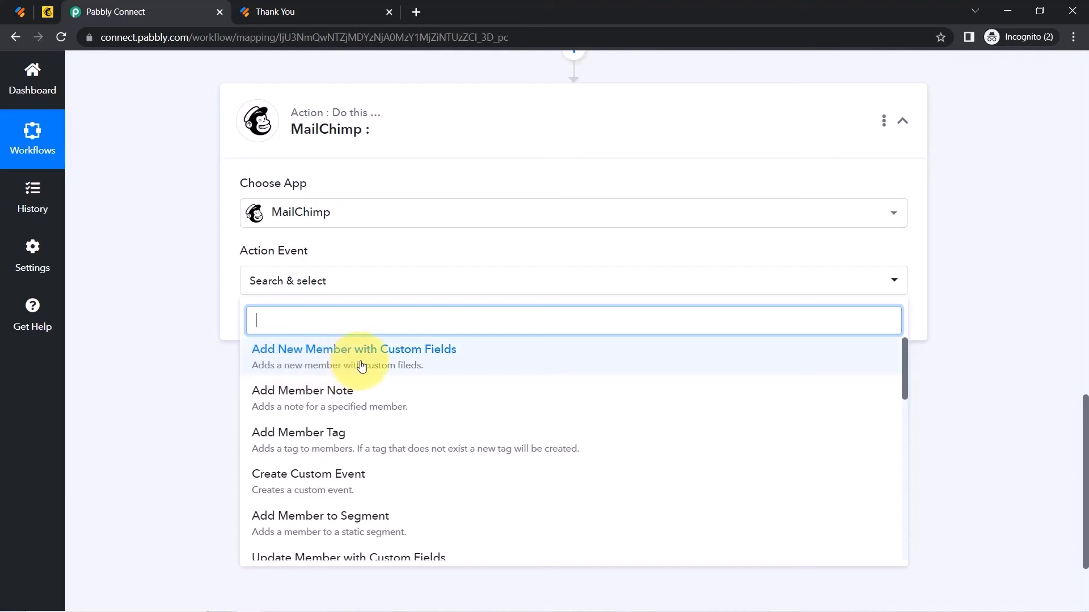
pyautogui.click(379, 356)
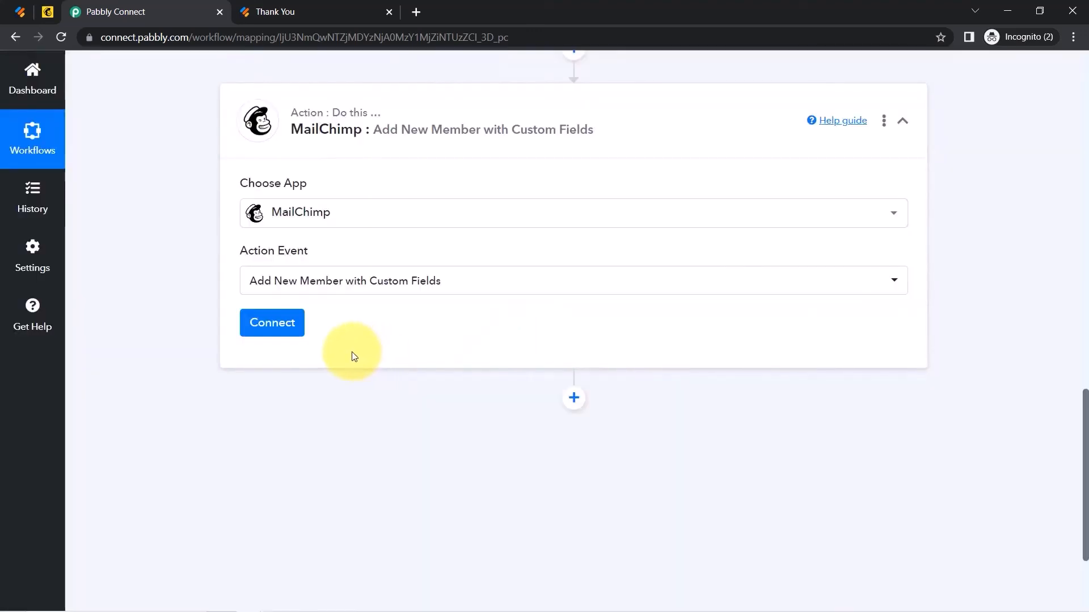
pyautogui.click(266, 331)
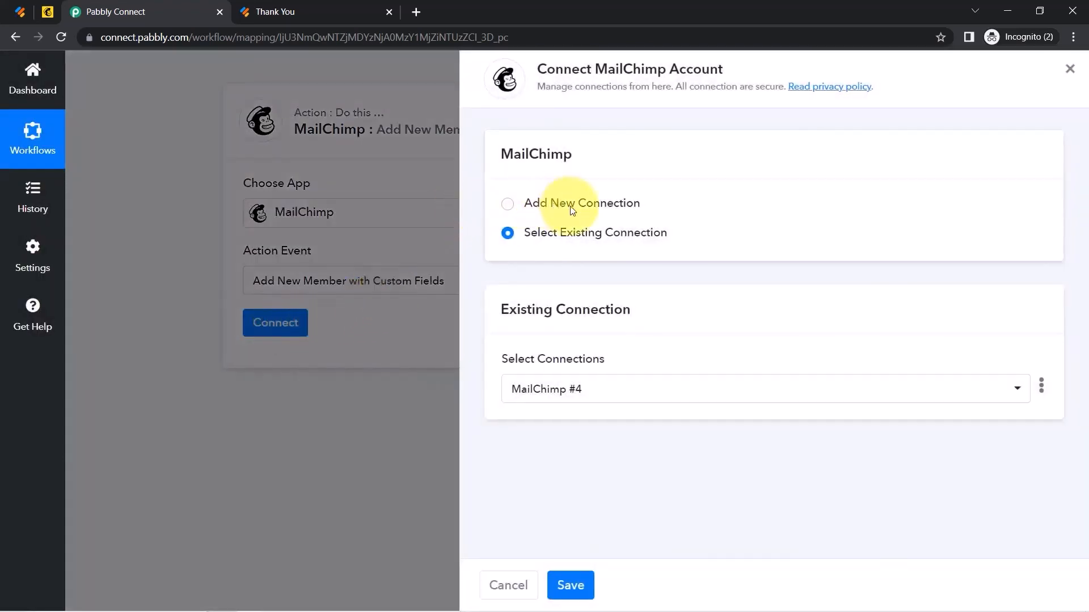
# Choose Add New Connection for MailChimp, read the API key instructions, then go to MailChimp.
pyautogui.click(572, 209)
pyautogui.moveTo(563, 69); pyautogui.dragTo(668, 77)
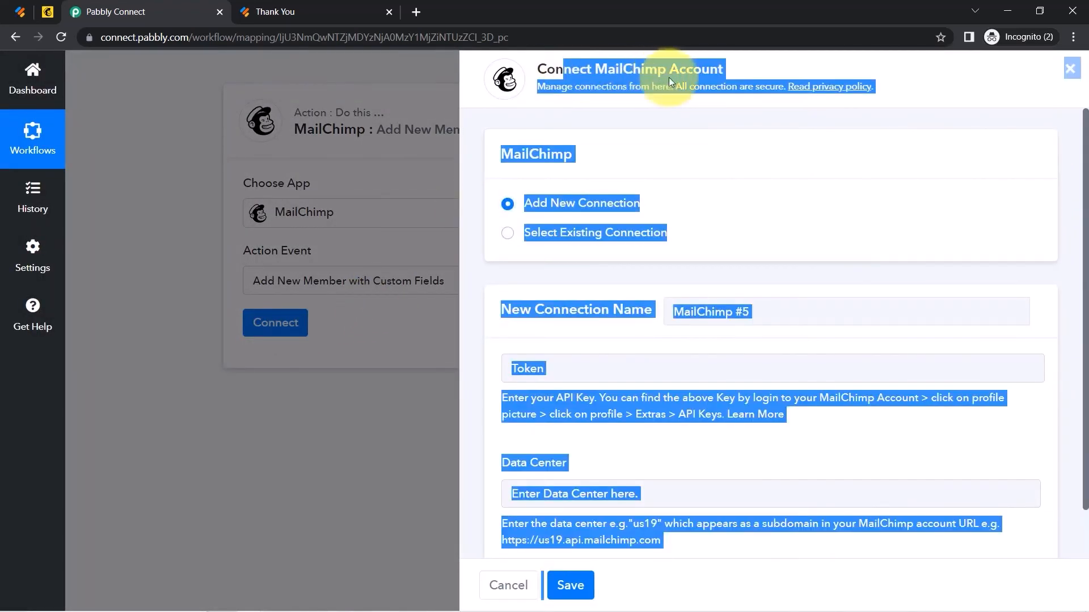
pyautogui.click(650, 143)
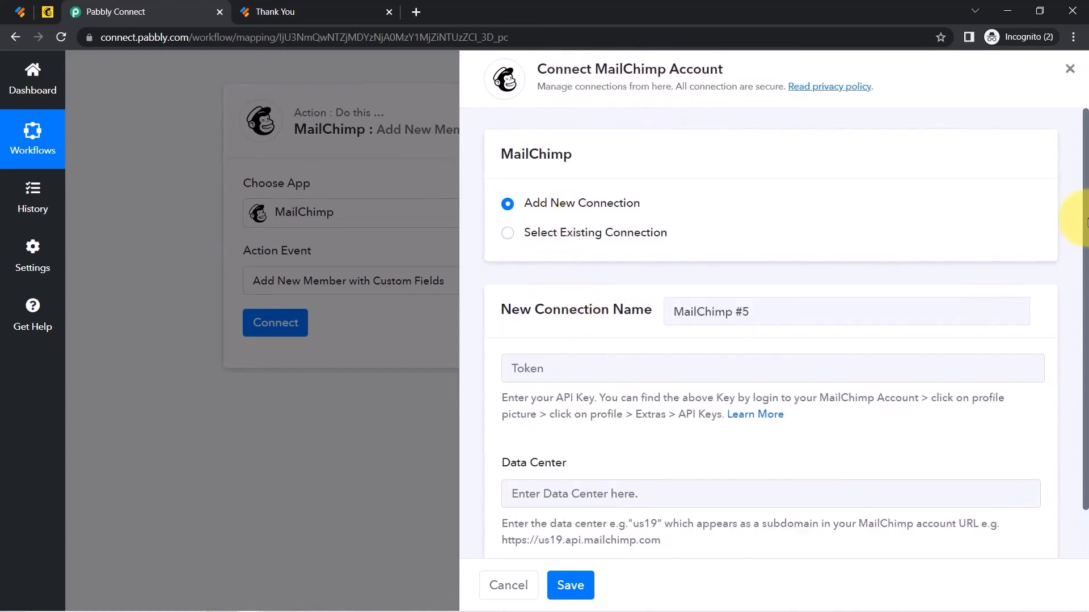
pyautogui.moveTo(1086, 222); pyautogui.dragTo(1086, 277)
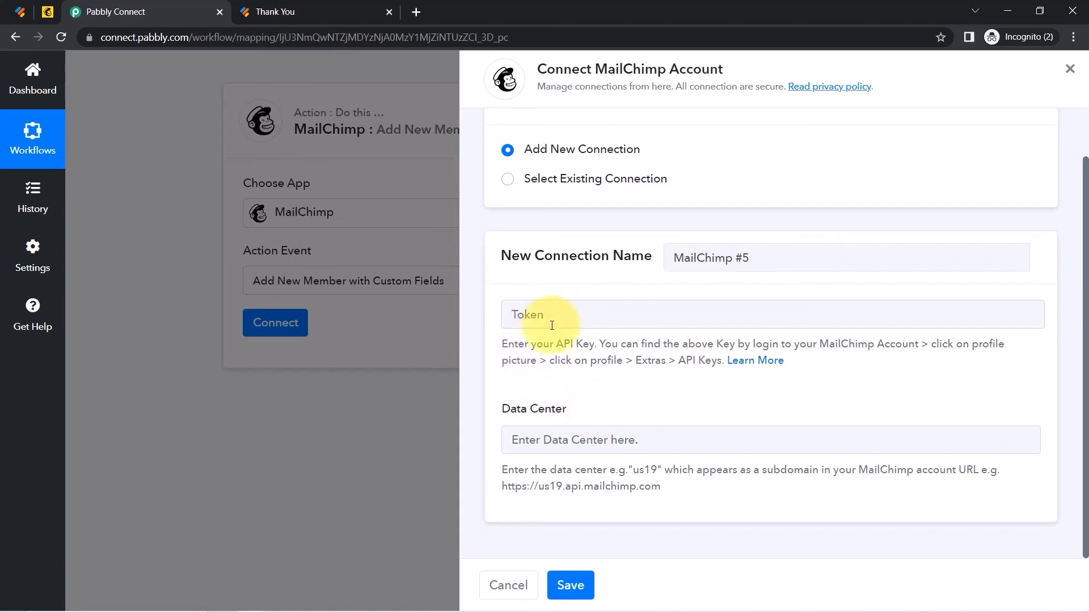
pyautogui.moveTo(514, 343); pyautogui.dragTo(679, 366)
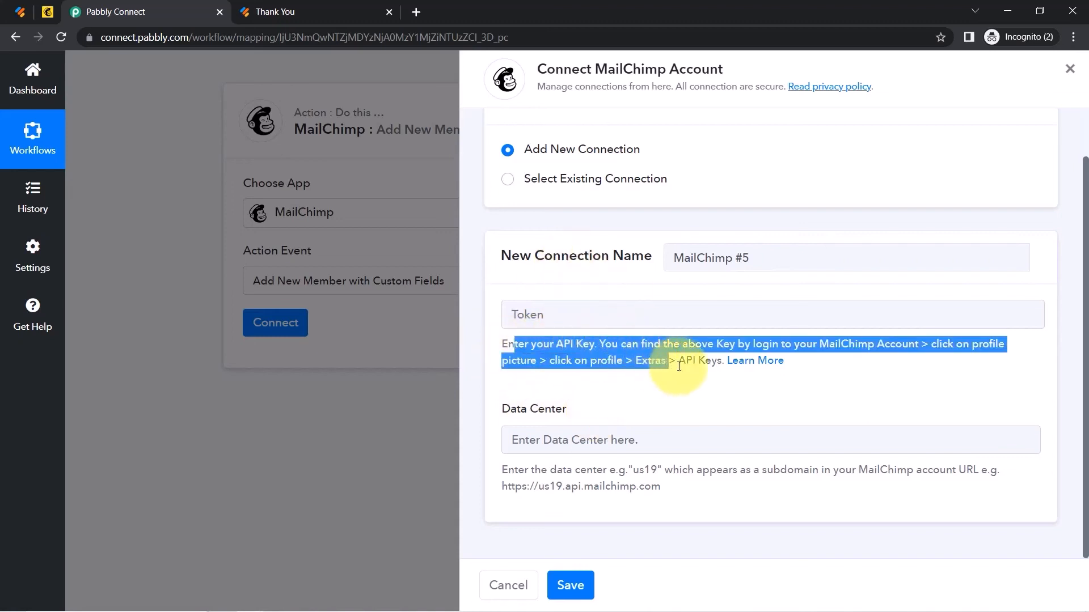
pyautogui.click(47, 11)
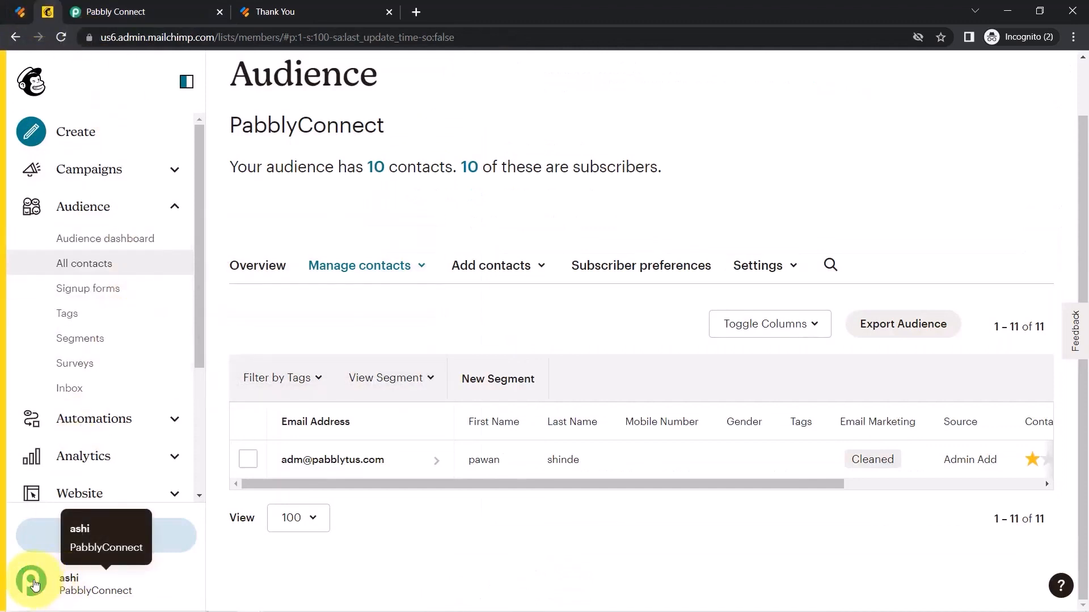
# Navigate to the API keys page under the Mailchimp profile's Extras.
pyautogui.click(31, 579)
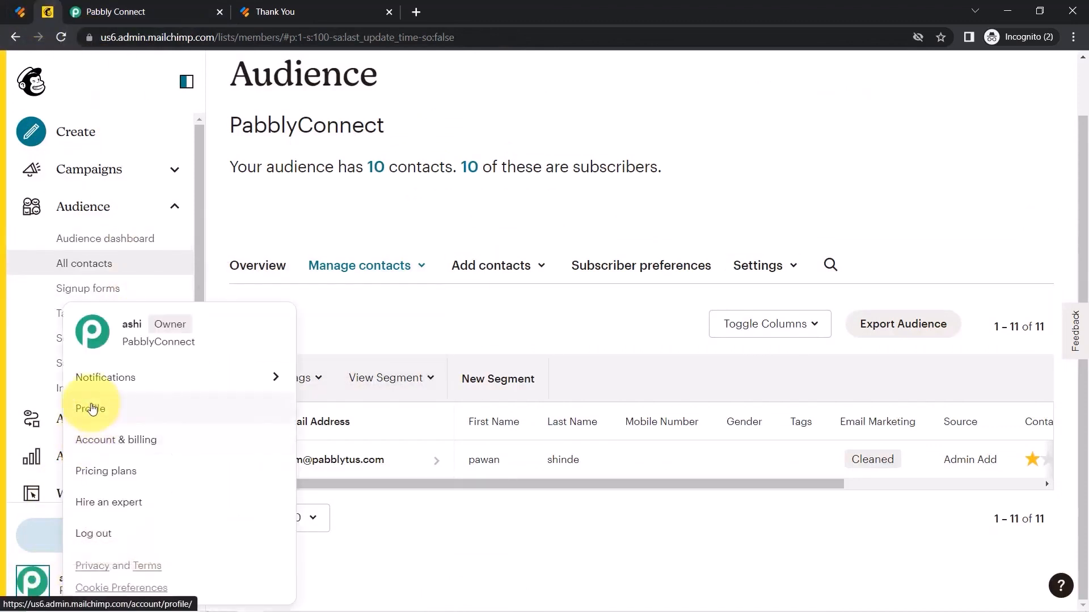
pyautogui.click(136, 409)
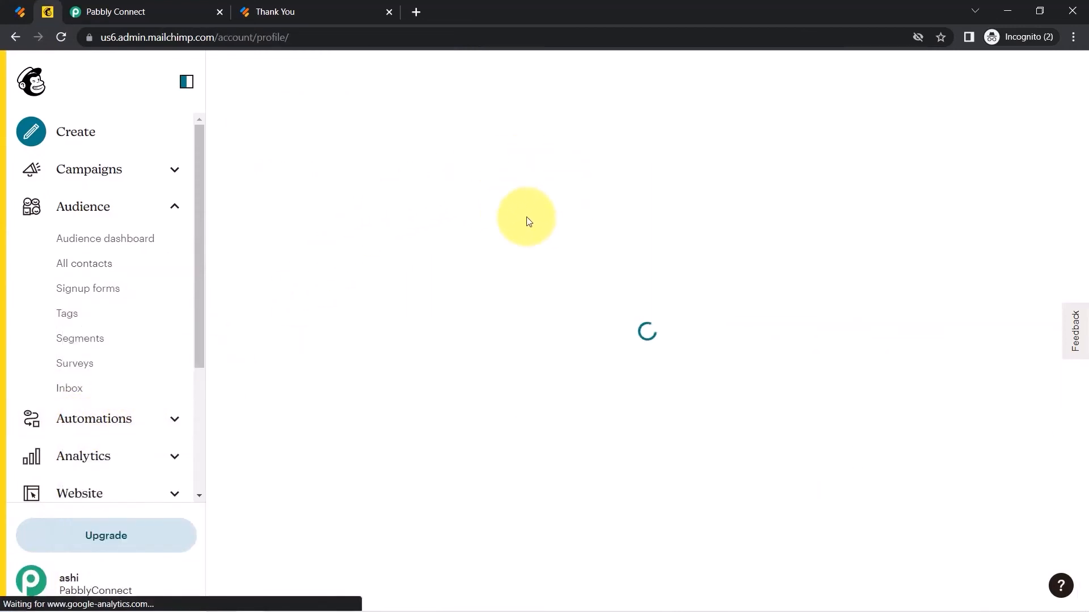
pyautogui.click(492, 195)
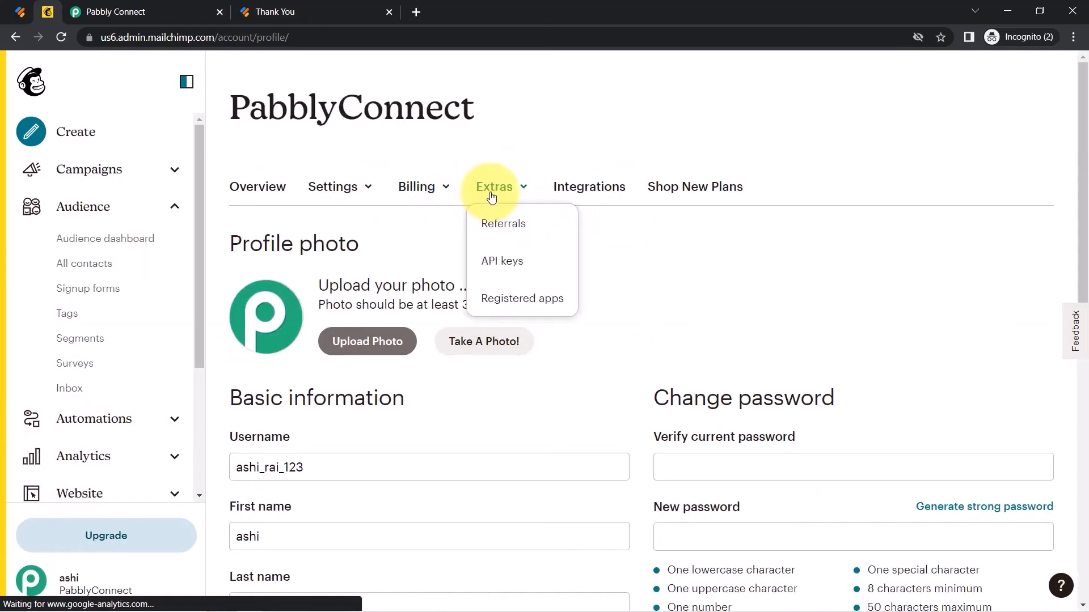
pyautogui.click(502, 262)
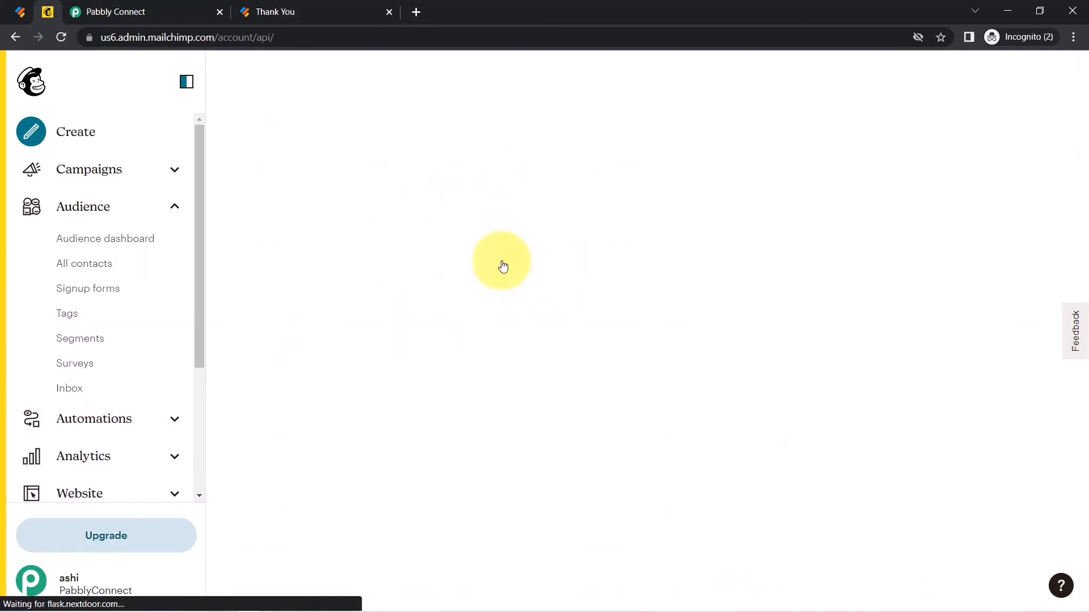
pyautogui.moveTo(1083, 120); pyautogui.dragTo(1054, 486)
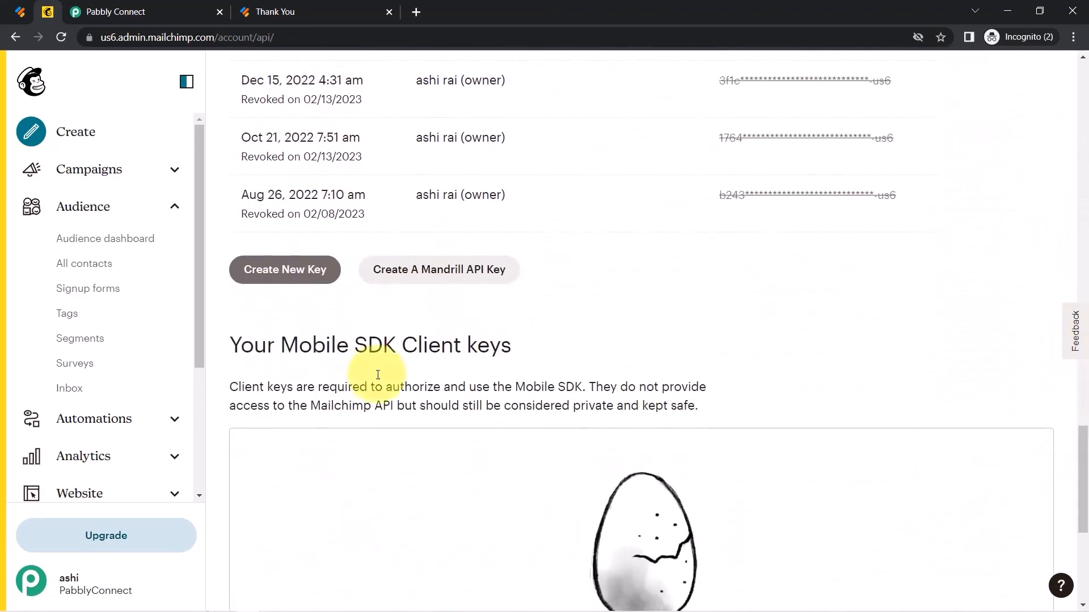
# Generate and copy an API key named 'Connection with Jotform', then return to Pabbly's token field.
pyautogui.click(284, 270)
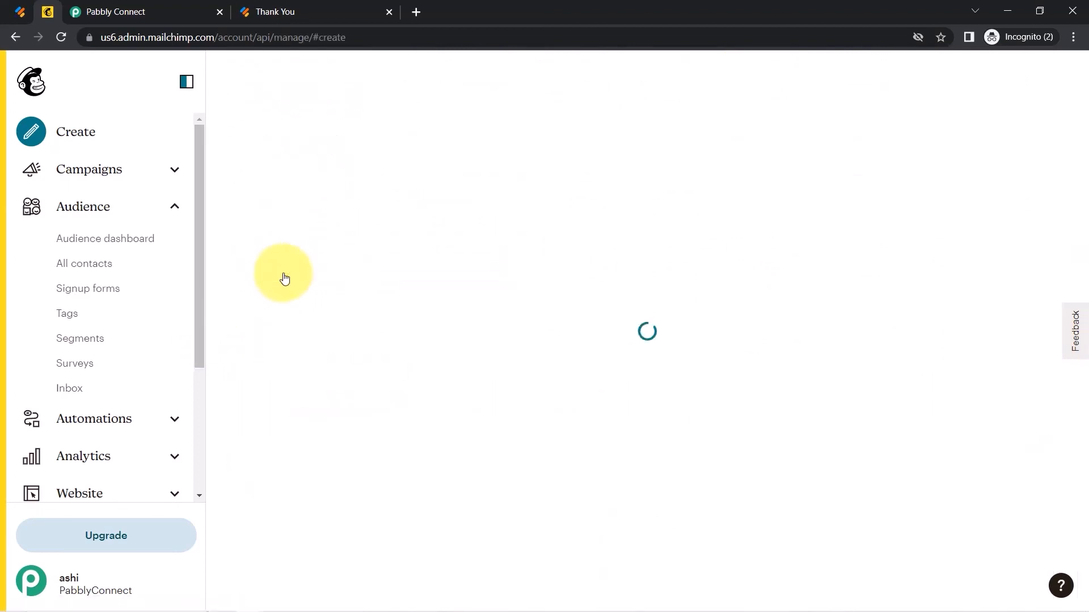
pyautogui.click(327, 408)
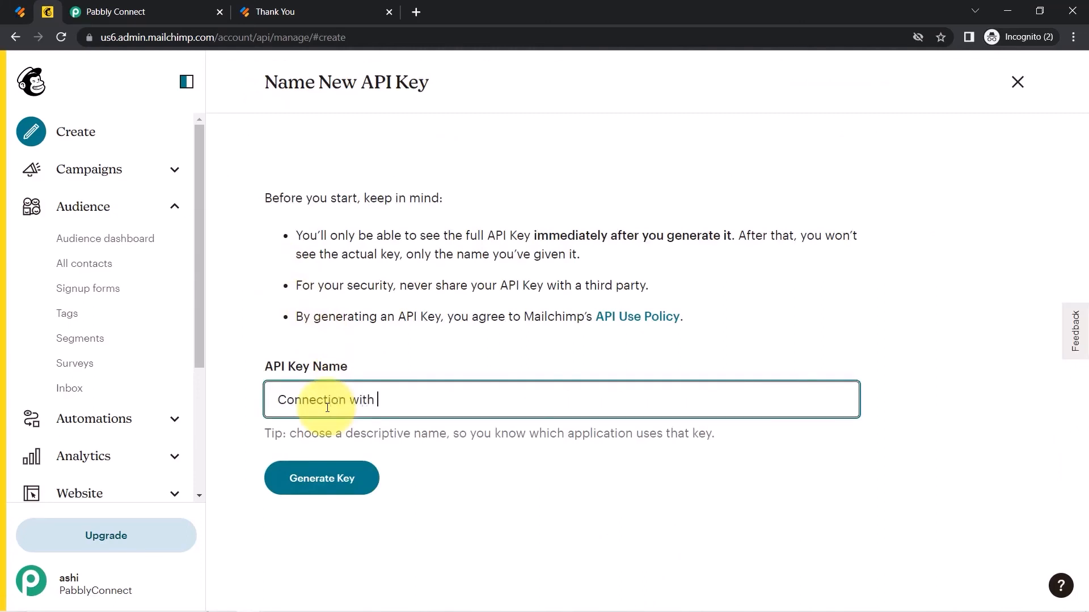
pyautogui.write('Connection with Jotform')
pyautogui.click(312, 477)
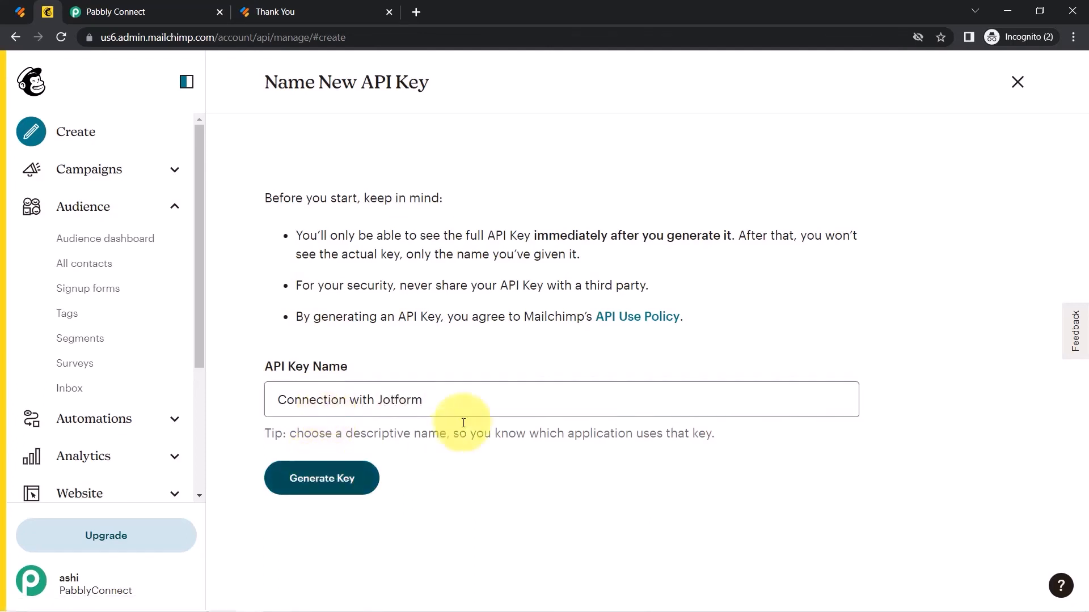
pyautogui.click(392, 272)
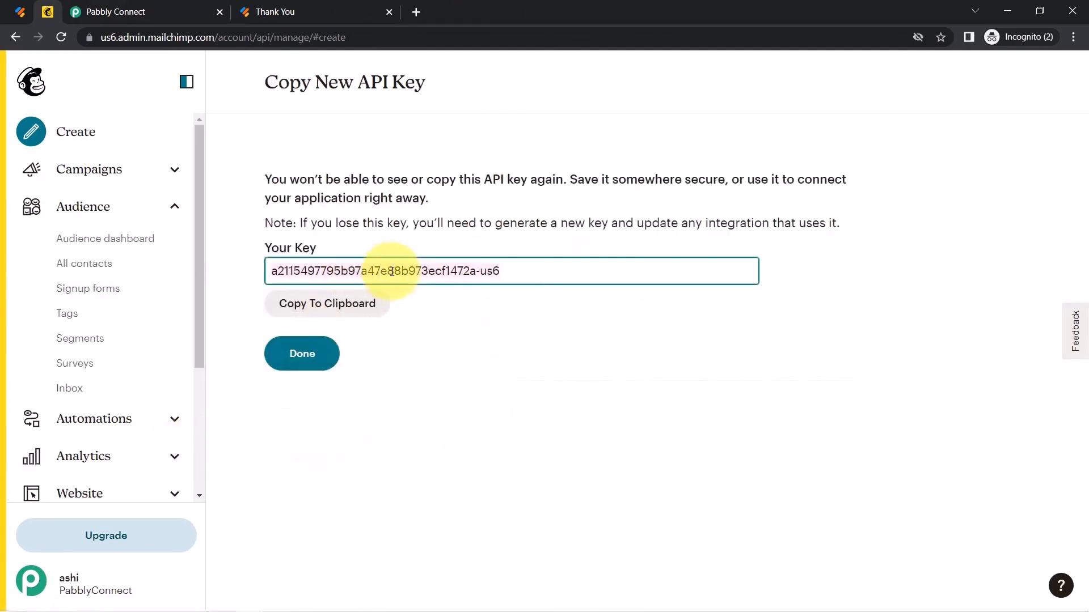
pyautogui.click(379, 296)
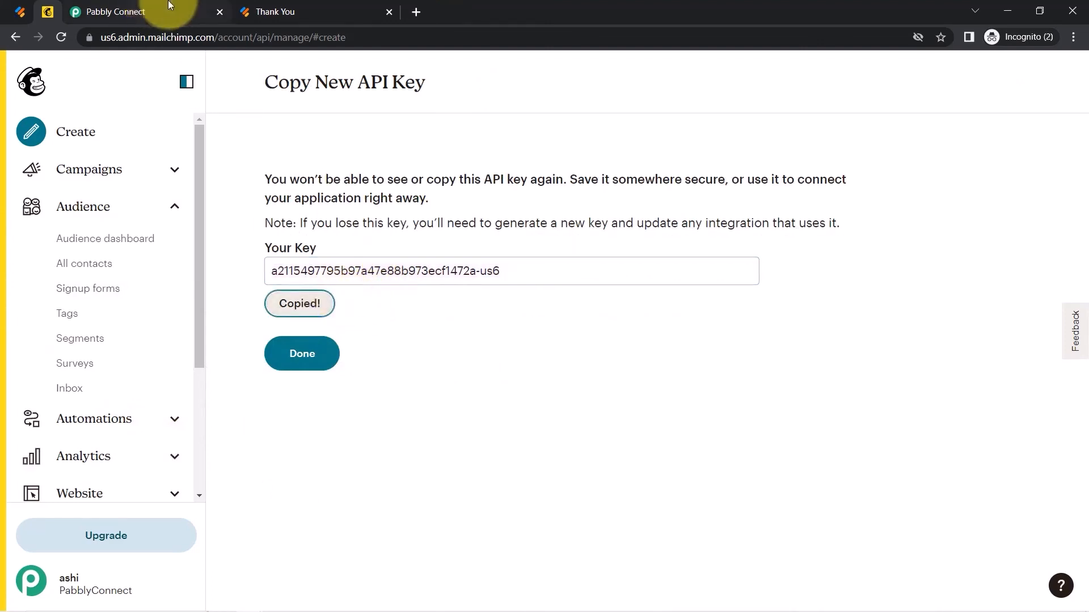
pyautogui.click(135, 3)
pyautogui.click(522, 313)
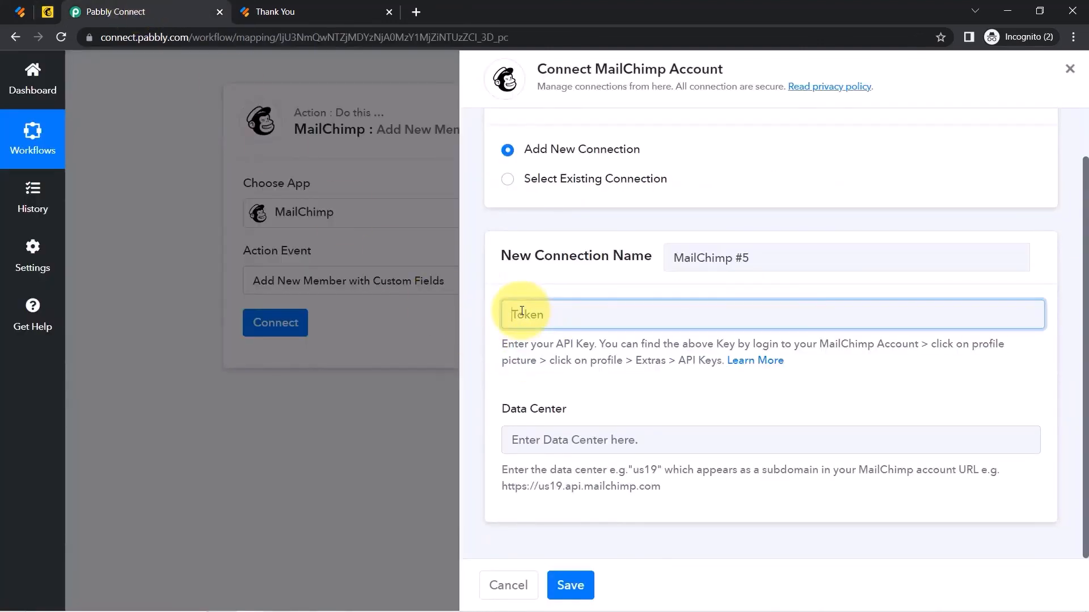
# Find the account's data center (us6) in the MailChimp page URL.
pyautogui.moveTo(502, 408); pyautogui.dragTo(530, 410)
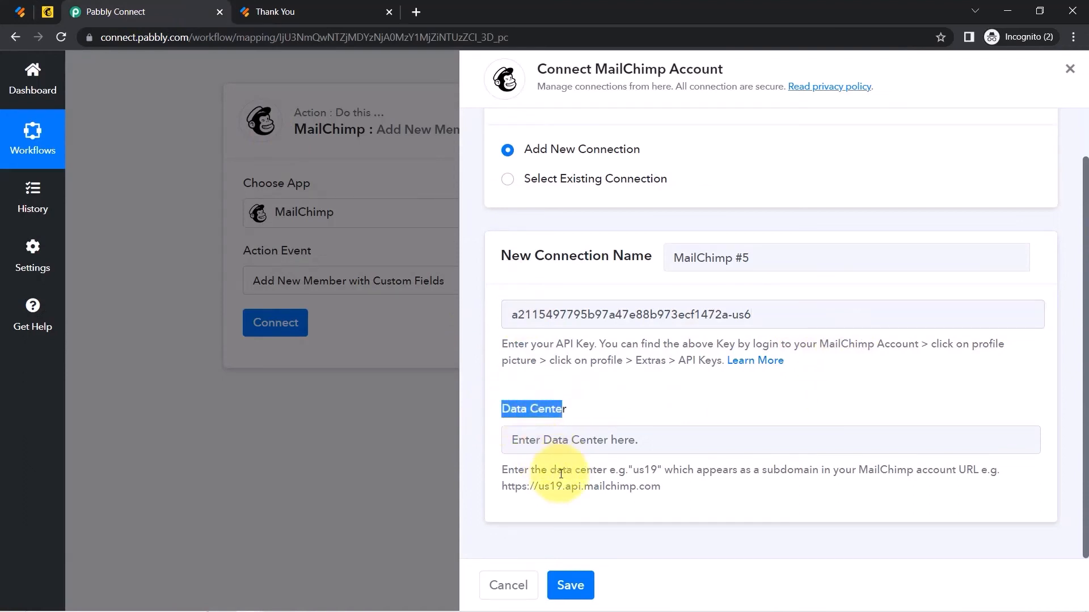
pyautogui.moveTo(657, 474); pyautogui.dragTo(664, 470)
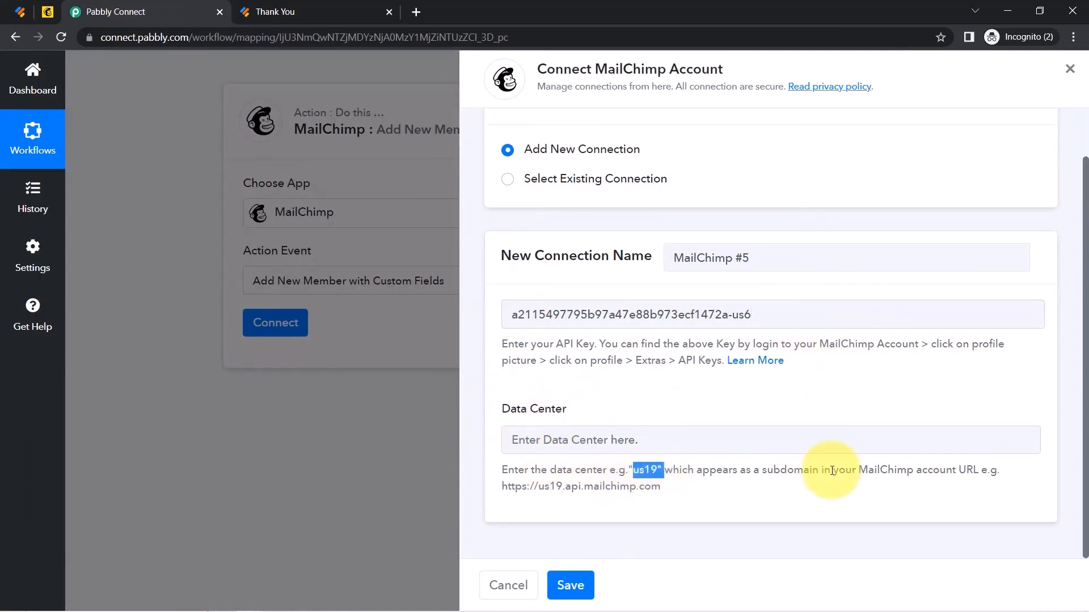
pyautogui.moveTo(504, 489); pyautogui.dragTo(652, 486)
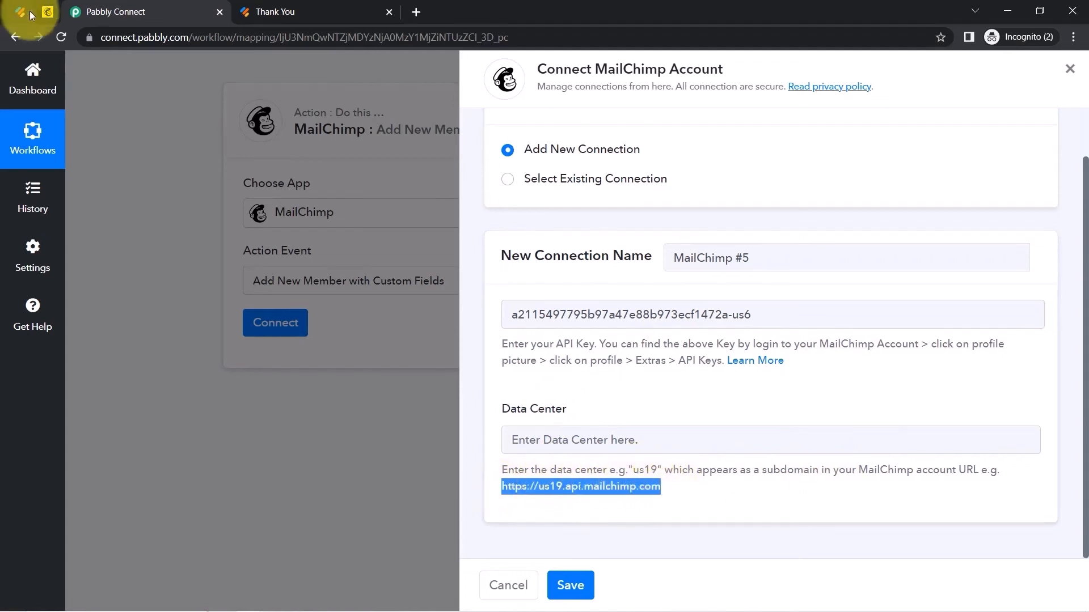
pyautogui.click(48, 12)
pyautogui.click(147, 38)
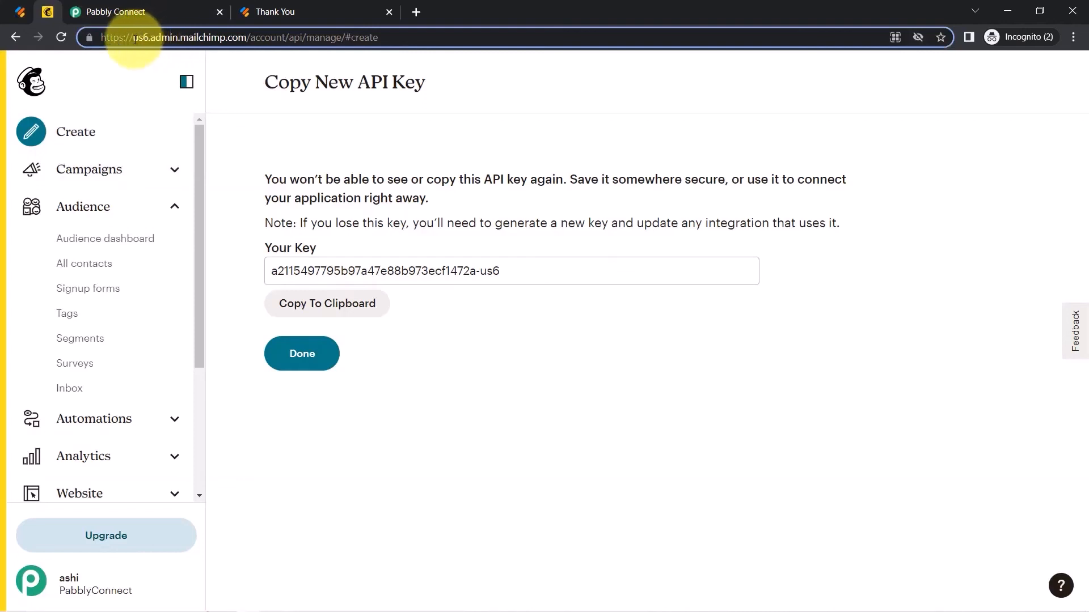
pyautogui.moveTo(136, 39); pyautogui.dragTo(148, 40)
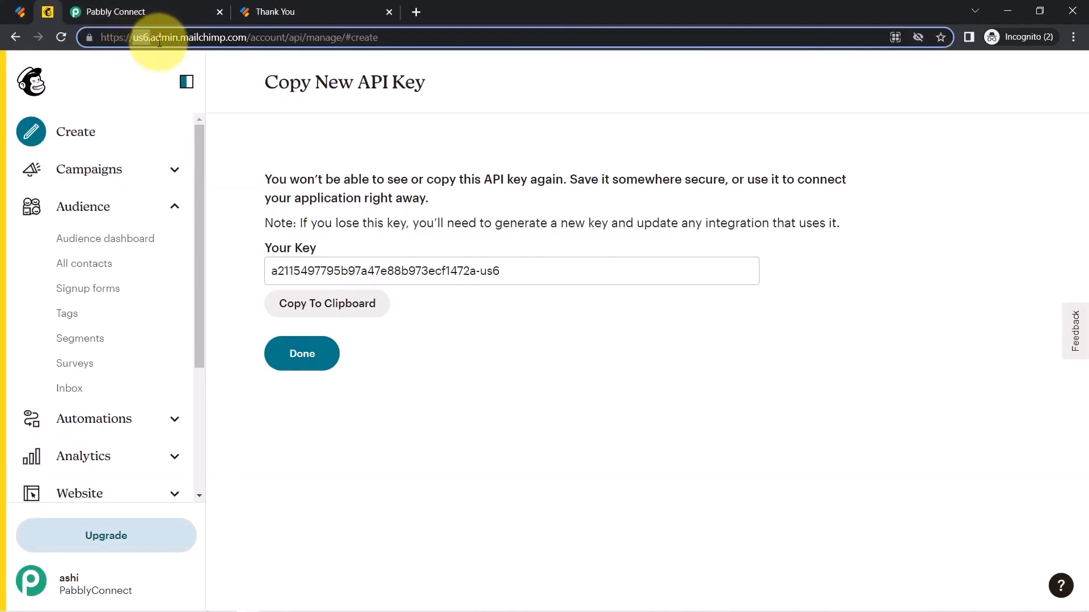
# Enter data center us6 in the connection form and save the MailChimp connection.
pyautogui.click(113, 11)
pyautogui.click(524, 438)
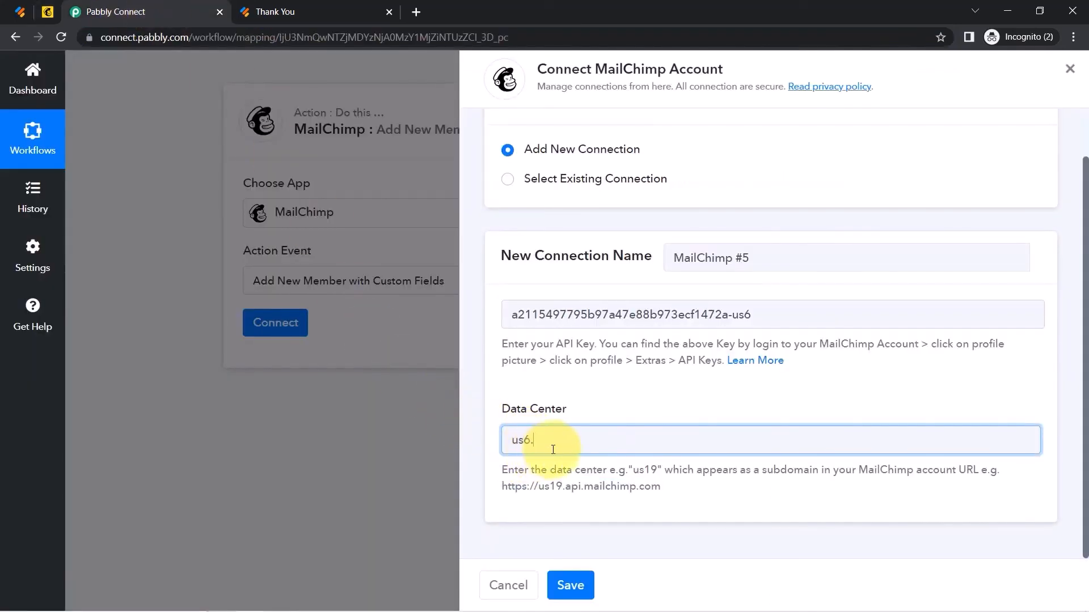
pyautogui.press('BackSpace')
pyautogui.click(572, 587)
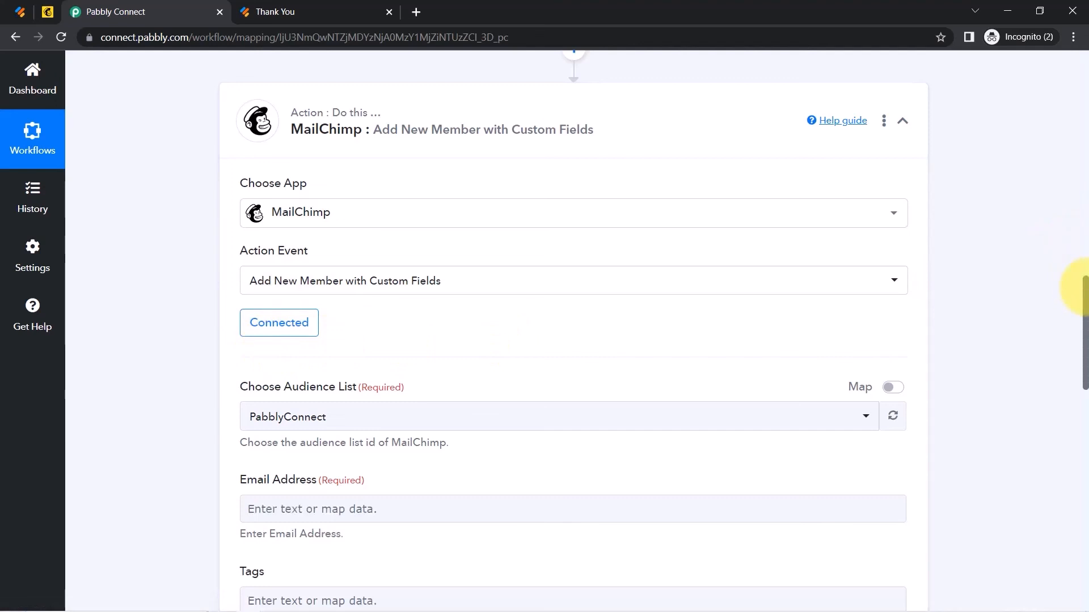
# Keep PabblyConnect as the MailChimp audience list.
pyautogui.moveTo(1086, 292); pyautogui.dragTo(1076, 329)
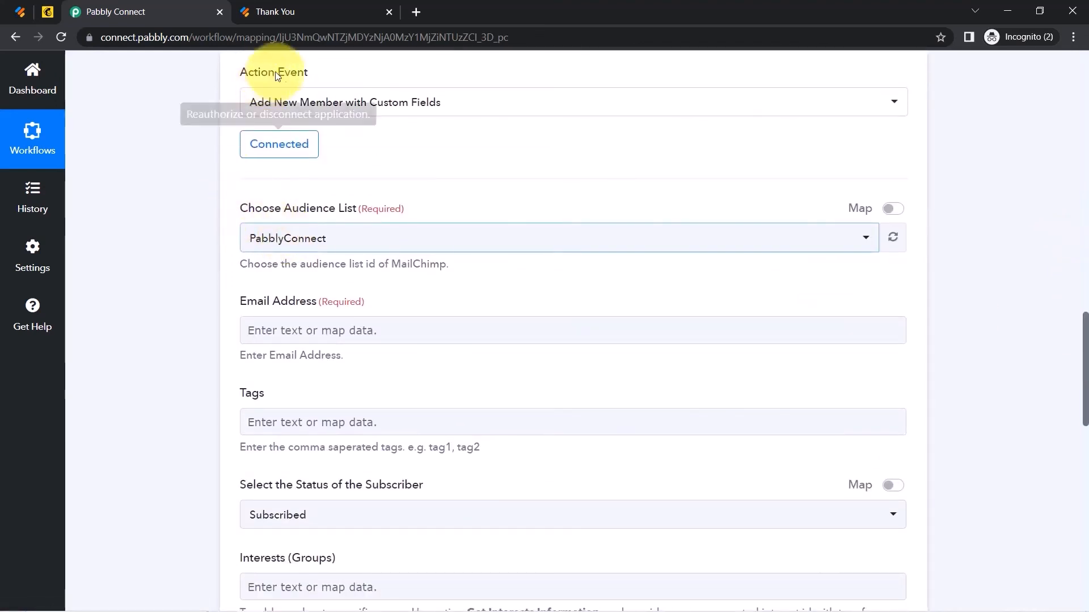
pyautogui.click(276, 245)
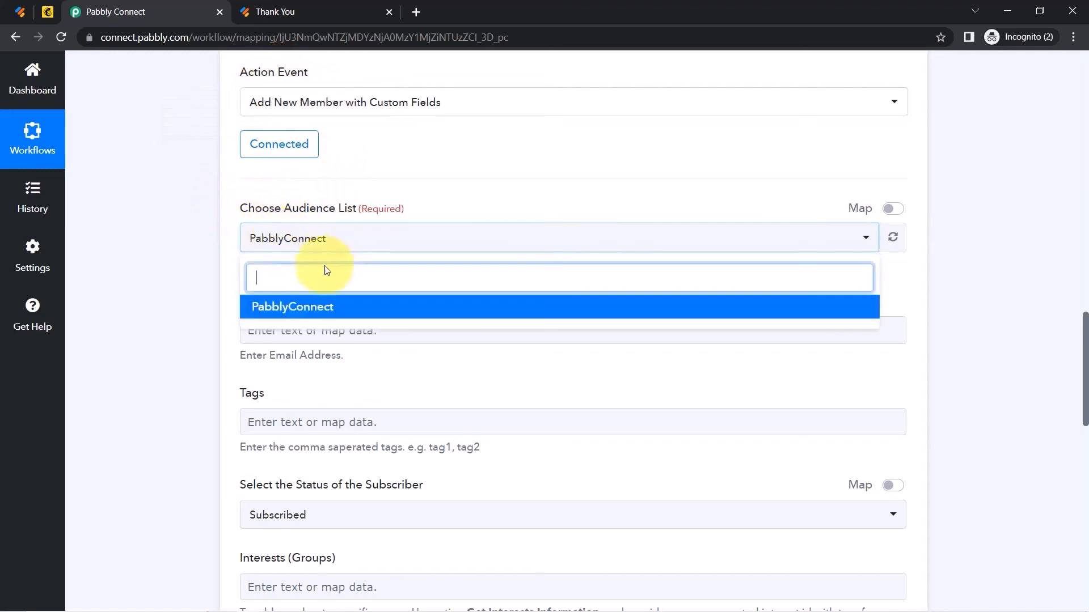
pyautogui.click(178, 258)
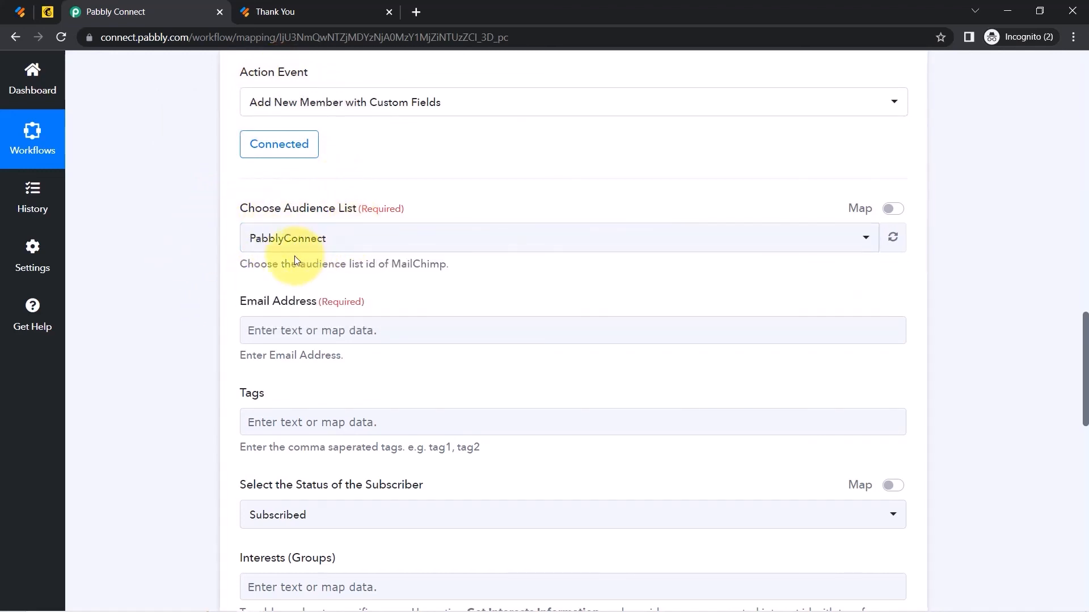
pyautogui.moveTo(1086, 368); pyautogui.dragTo(1087, 382)
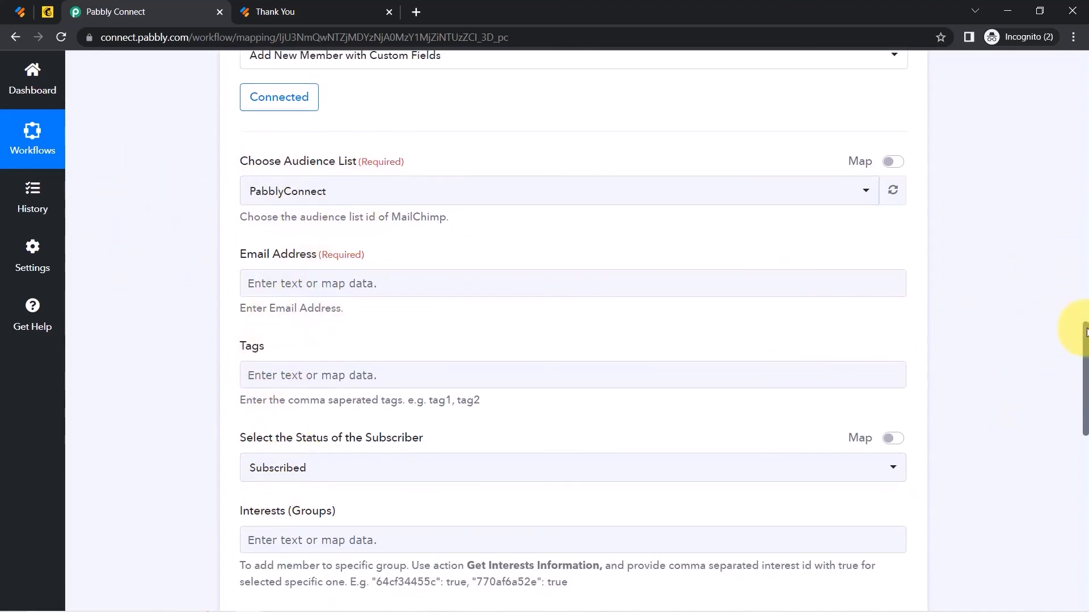
pyautogui.moveTo(1086, 340); pyautogui.dragTo(1052, 349)
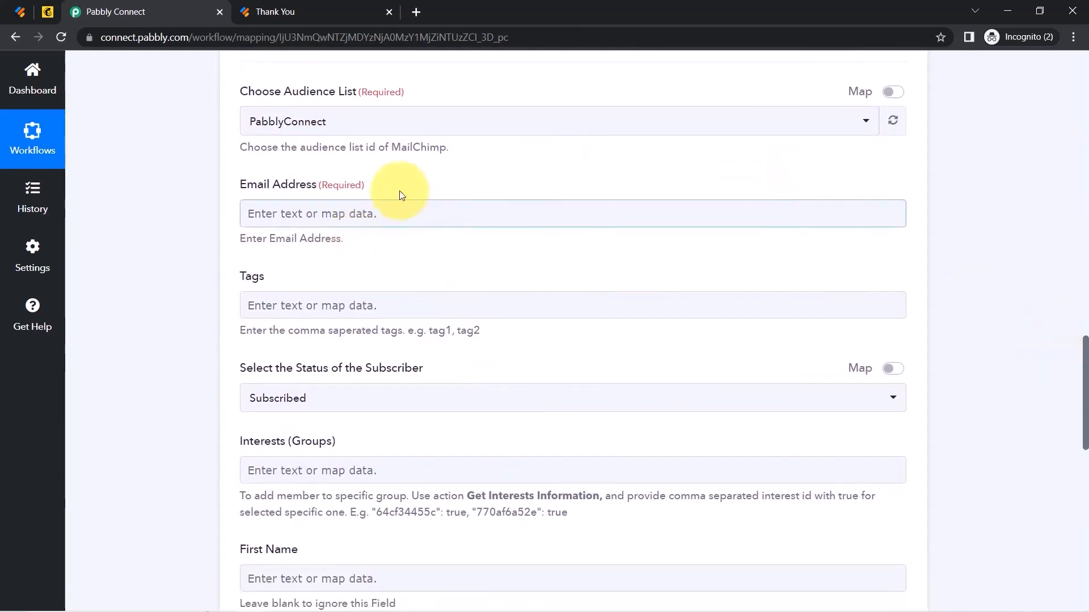
pyautogui.moveTo(1086, 405); pyautogui.dragTo(1038, 244)
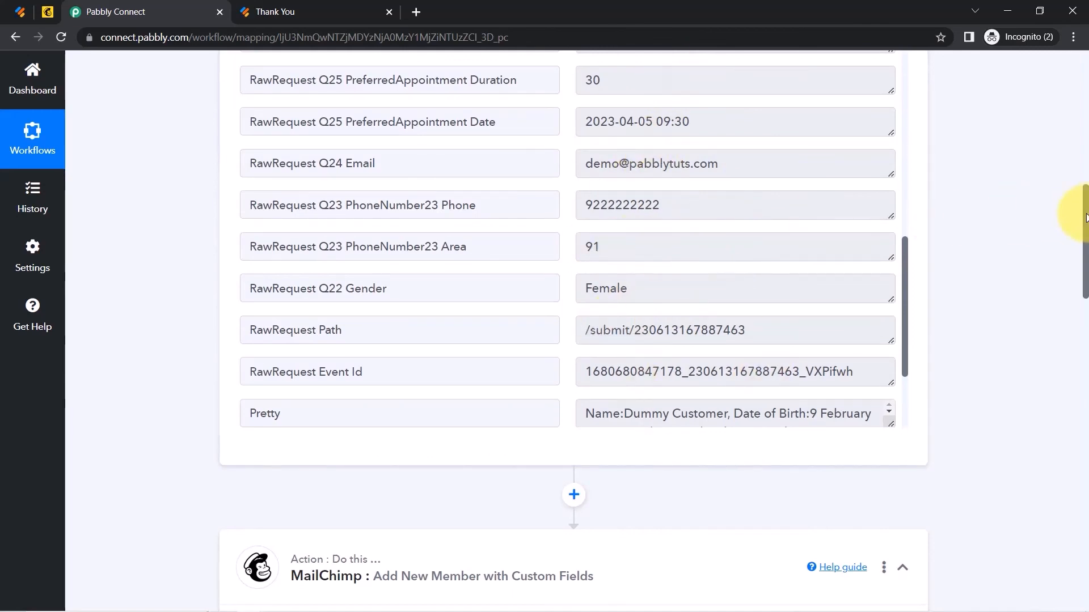
pyautogui.moveTo(1084, 220); pyautogui.dragTo(1068, 367)
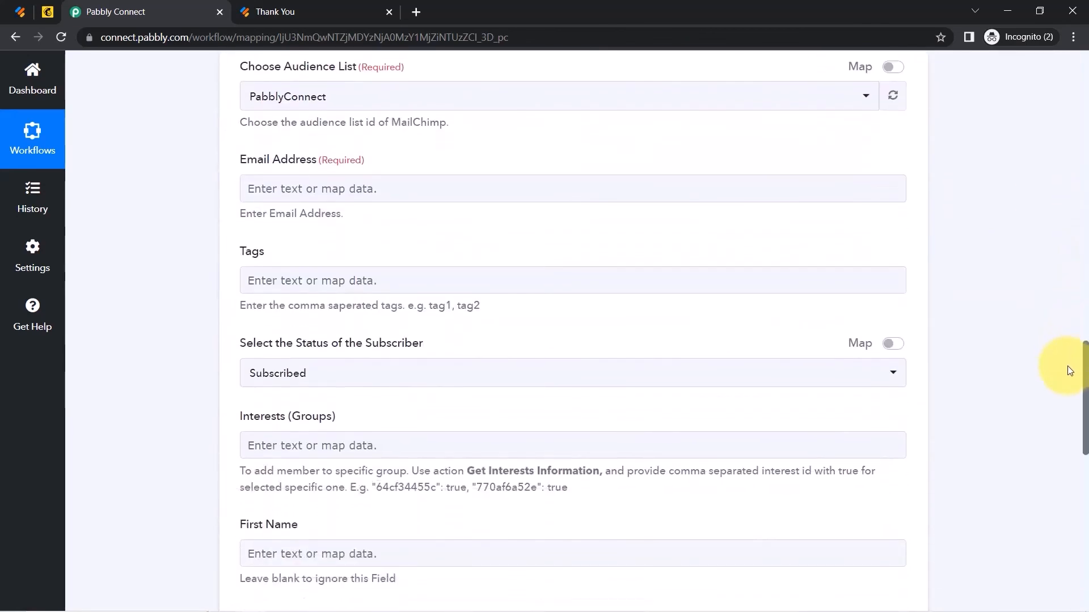
# Map the JotForm response's email answer (searched with '@') into Email Address.
pyautogui.click(312, 194)
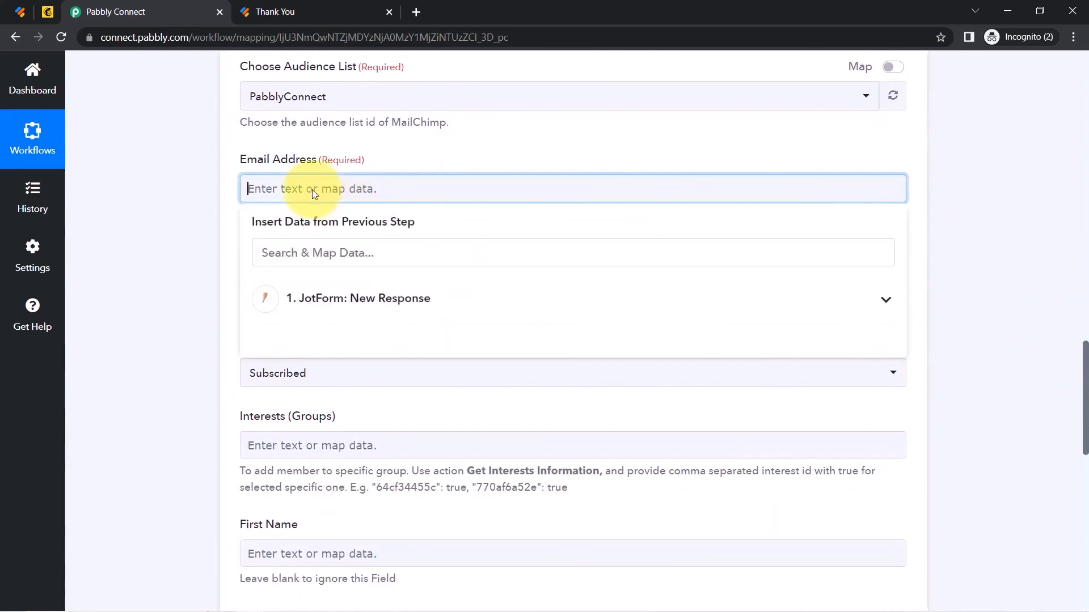
pyautogui.click(322, 300)
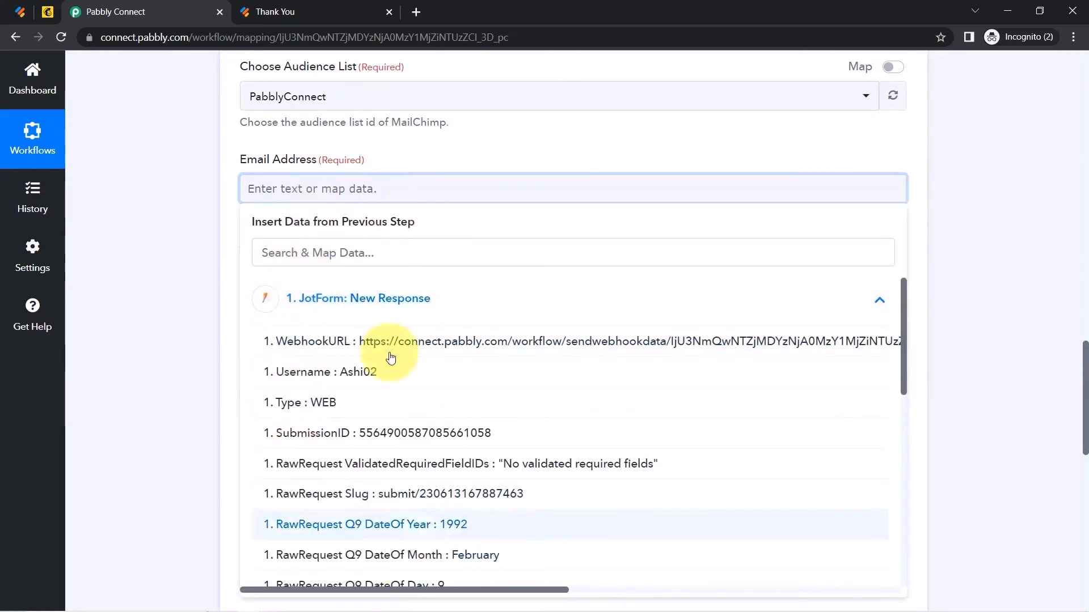
pyautogui.click(276, 260)
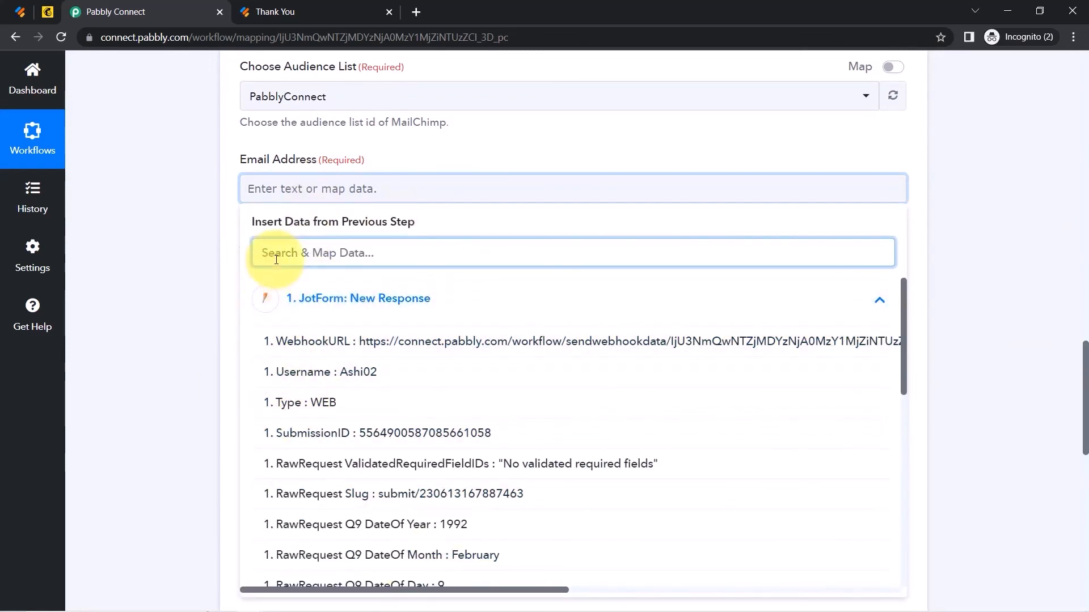
pyautogui.write('@')
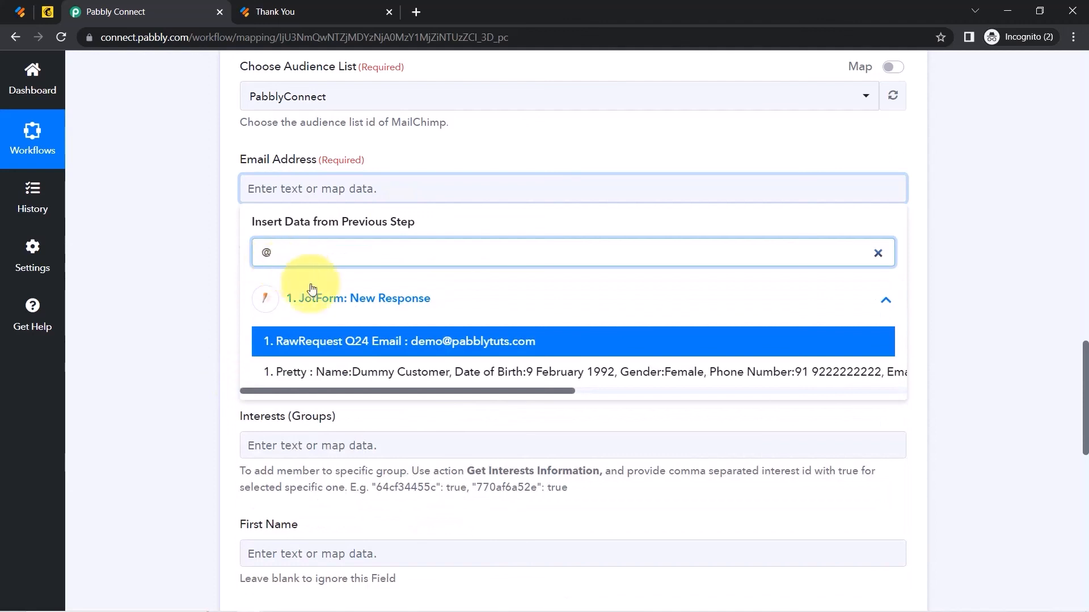
pyautogui.click(399, 342)
pyautogui.click(163, 306)
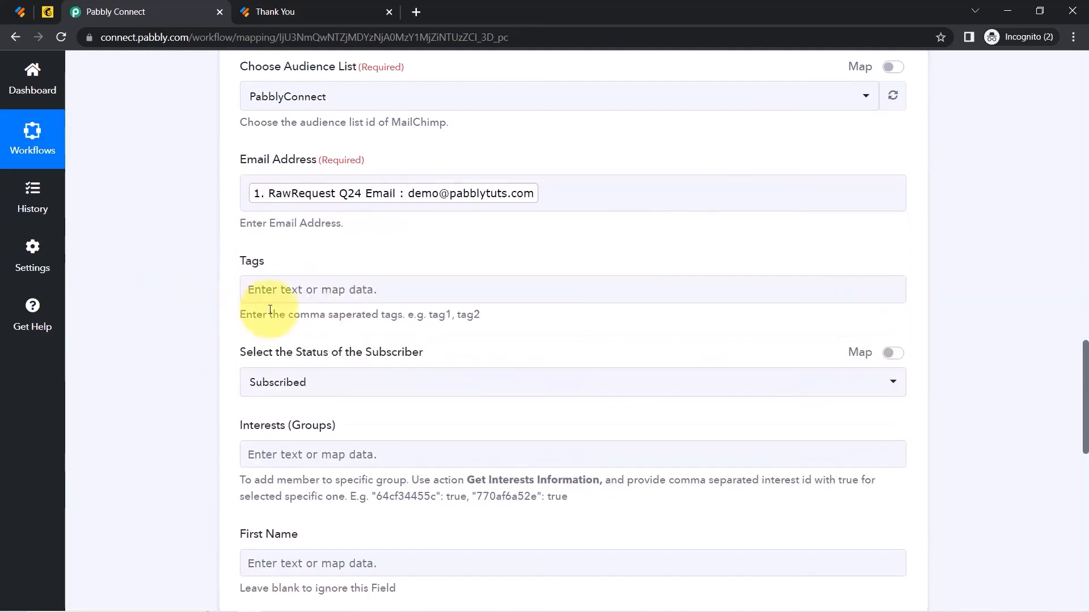
# Keep the subscriber status as Subscribed.
pyautogui.moveTo(1088, 362); pyautogui.dragTo(1087, 391)
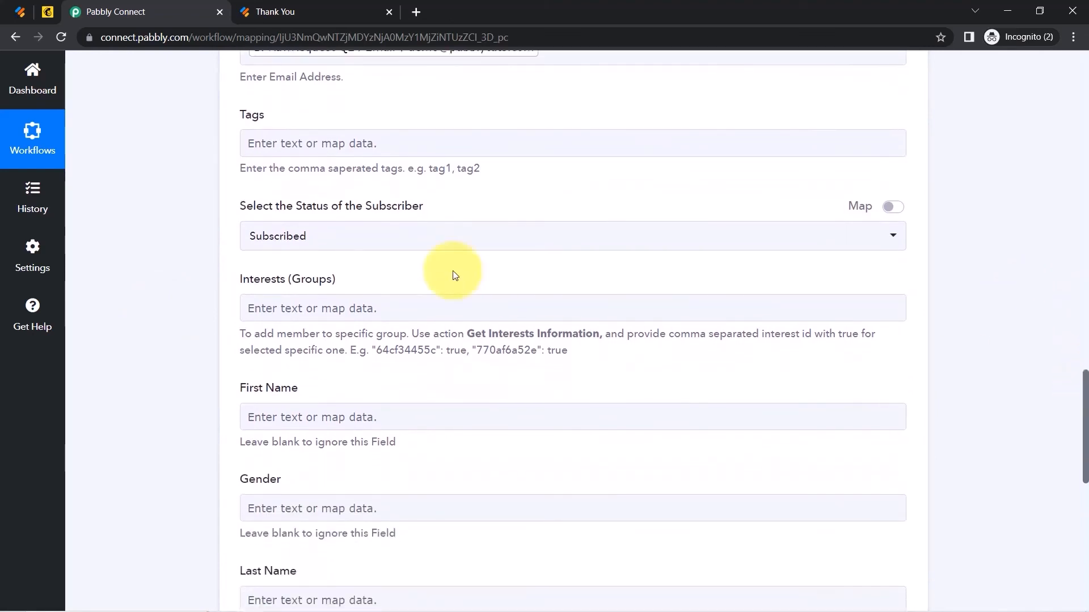
pyautogui.click(352, 236)
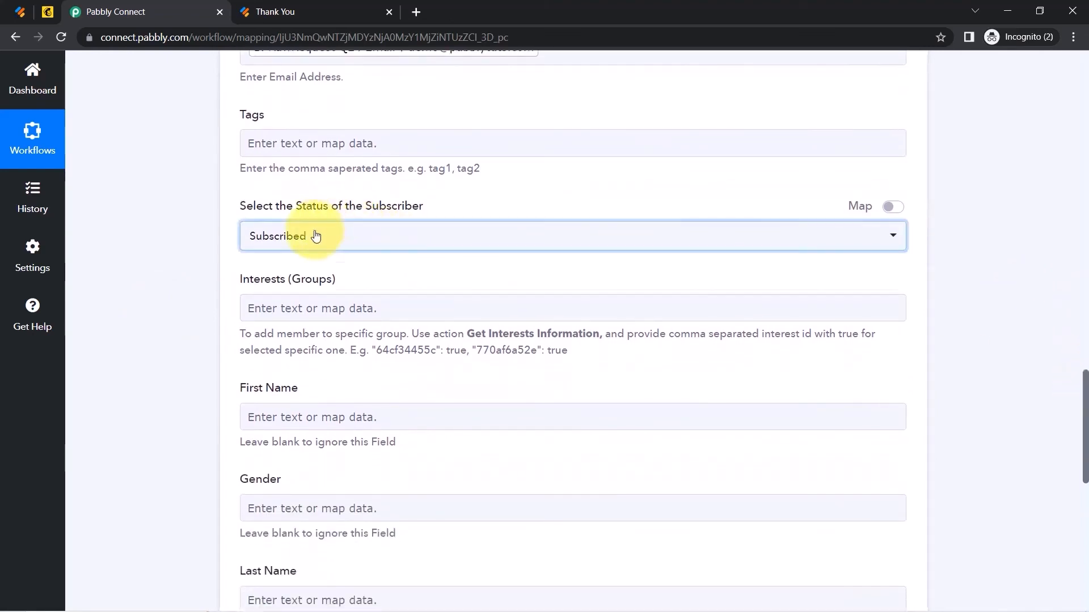
pyautogui.click(205, 266)
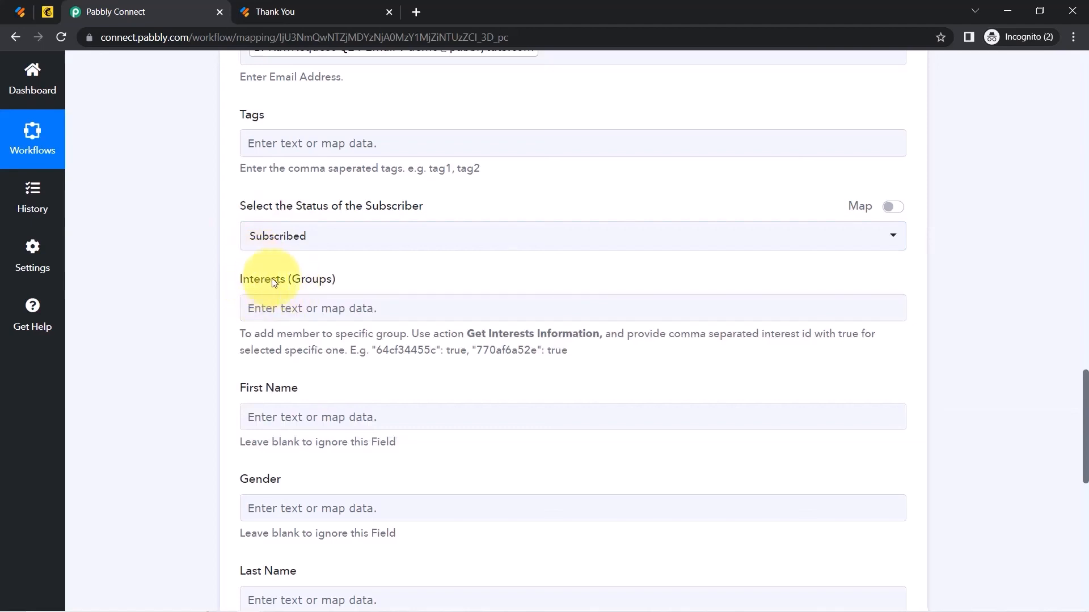
pyautogui.moveTo(265, 280); pyautogui.dragTo(305, 280)
pyautogui.scroll(-3, 1084, 397)
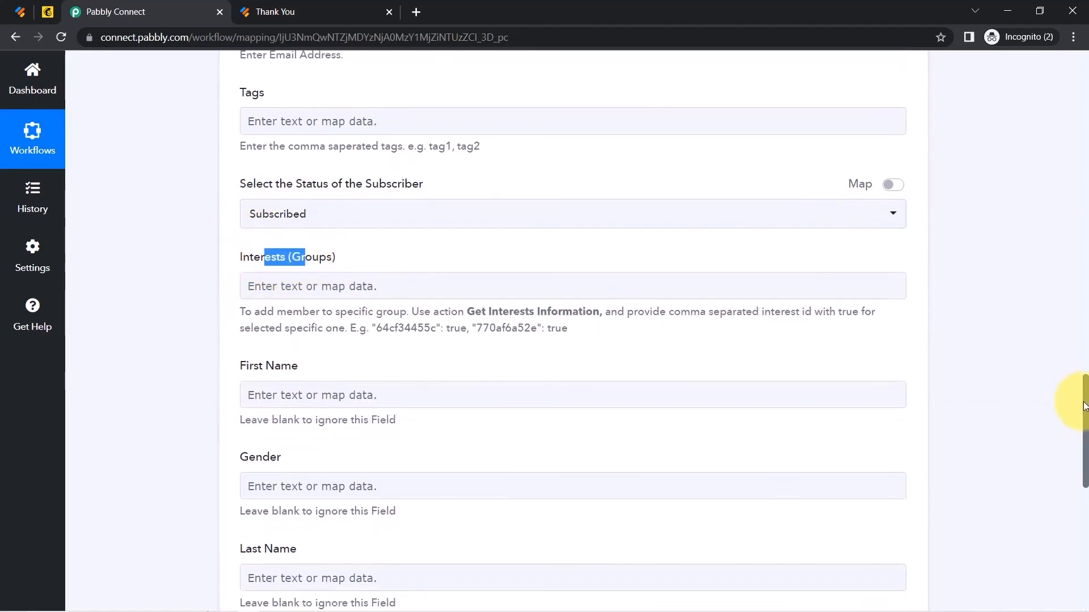
pyautogui.scroll(-1, 1072, 434)
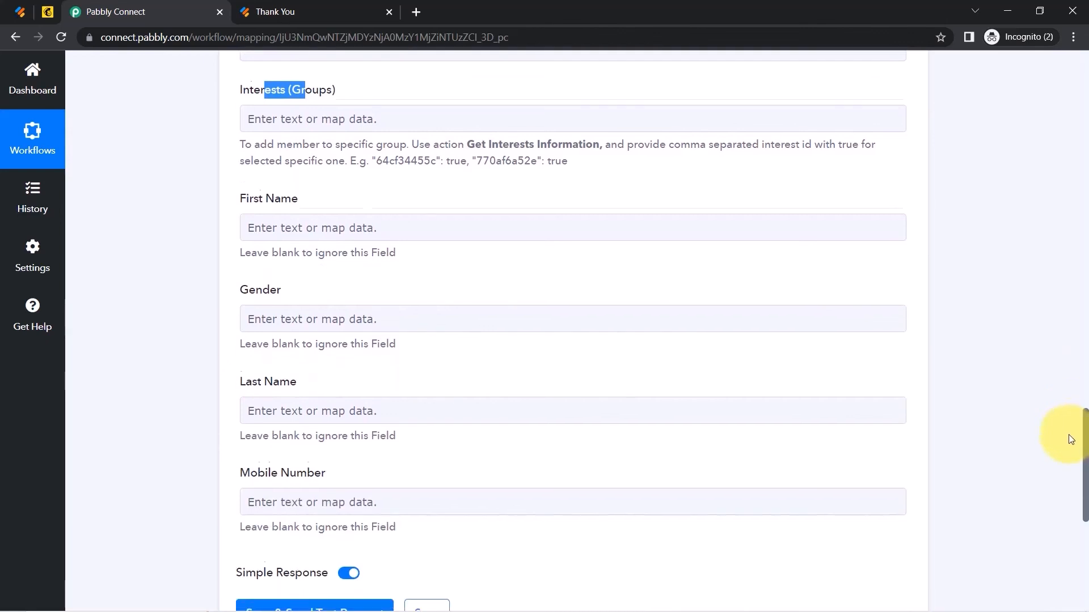
pyautogui.click(249, 226)
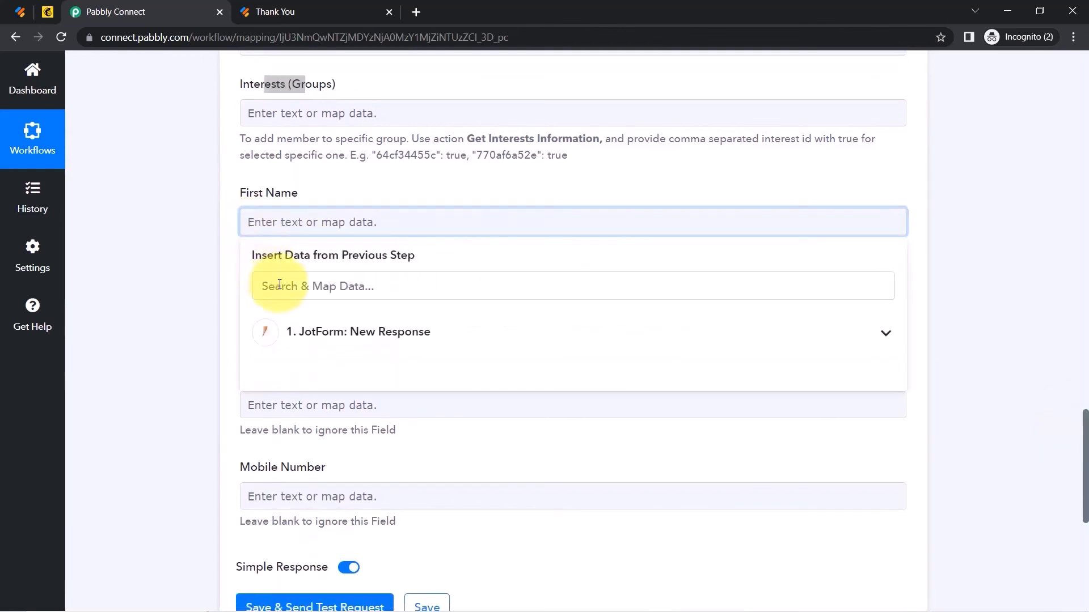
# Map the form's first-name answer (searched 'dum') into First Name.
pyautogui.click(315, 332)
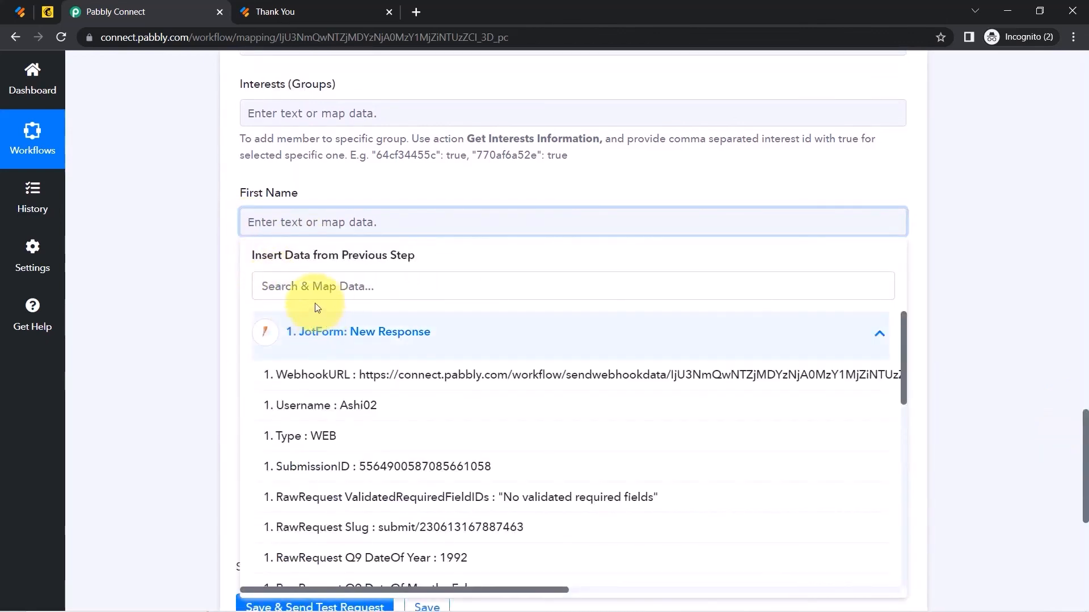
pyautogui.click(275, 286)
pyautogui.write('dumm')
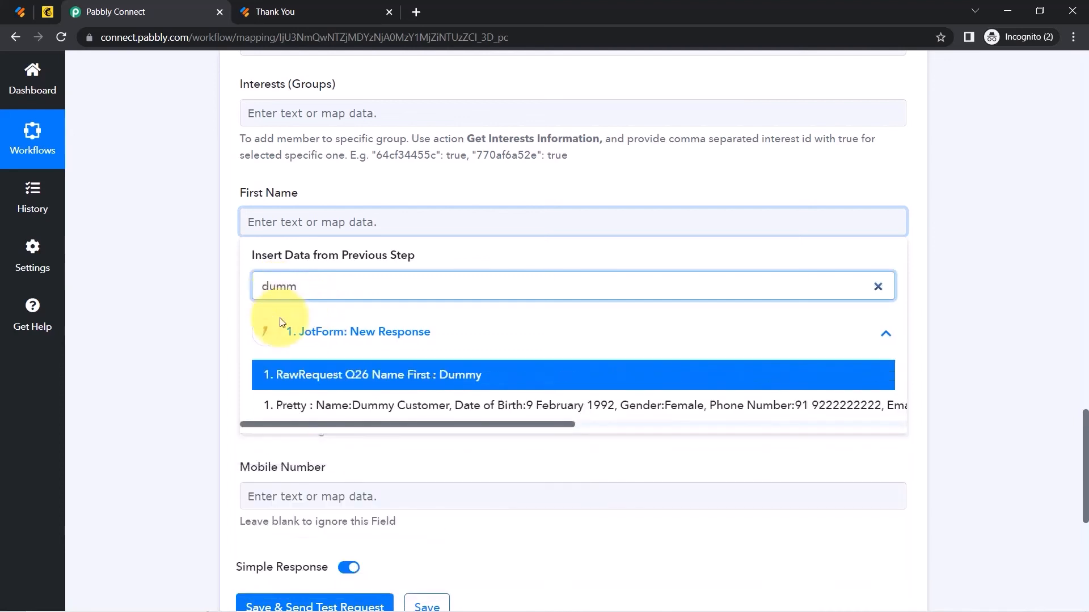
pyautogui.click(307, 376)
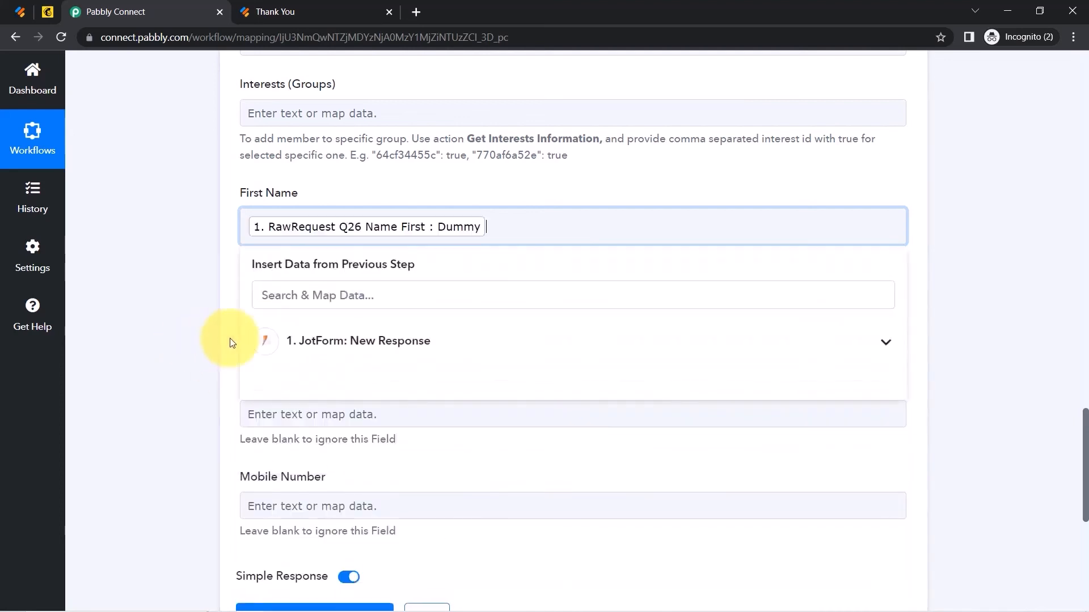
# Map the form's gender answer (searched 'fem') into the Gender field.
pyautogui.click(286, 334)
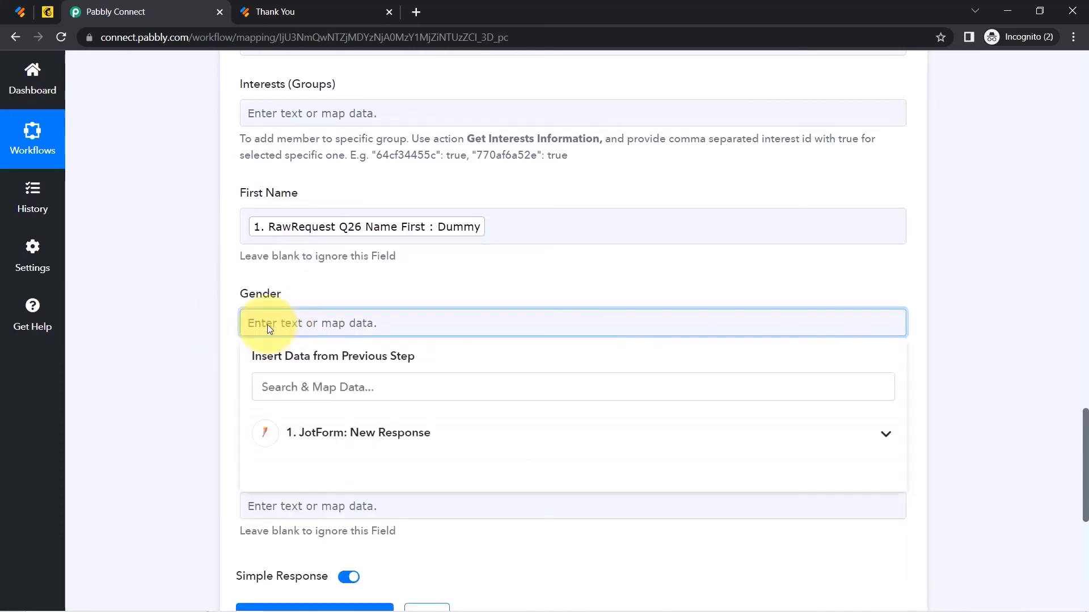
pyautogui.click(290, 387)
pyautogui.write('f')
pyautogui.press('BackSpace')
pyautogui.write('fem')
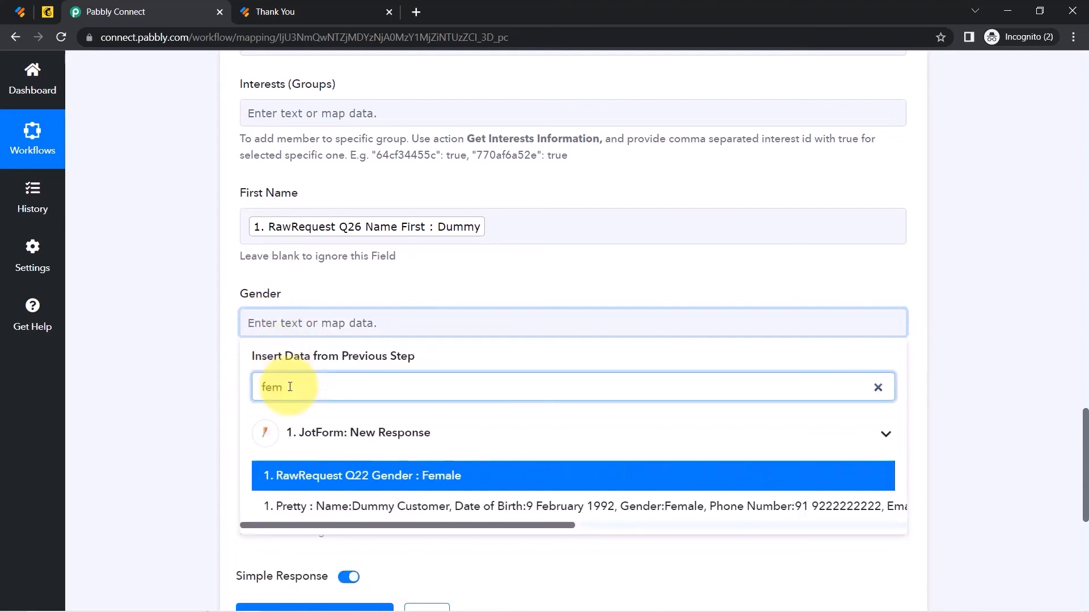
pyautogui.click(262, 475)
# Map the form's last-name answer (searched 'custo') into Last Name.
pyautogui.click(262, 425)
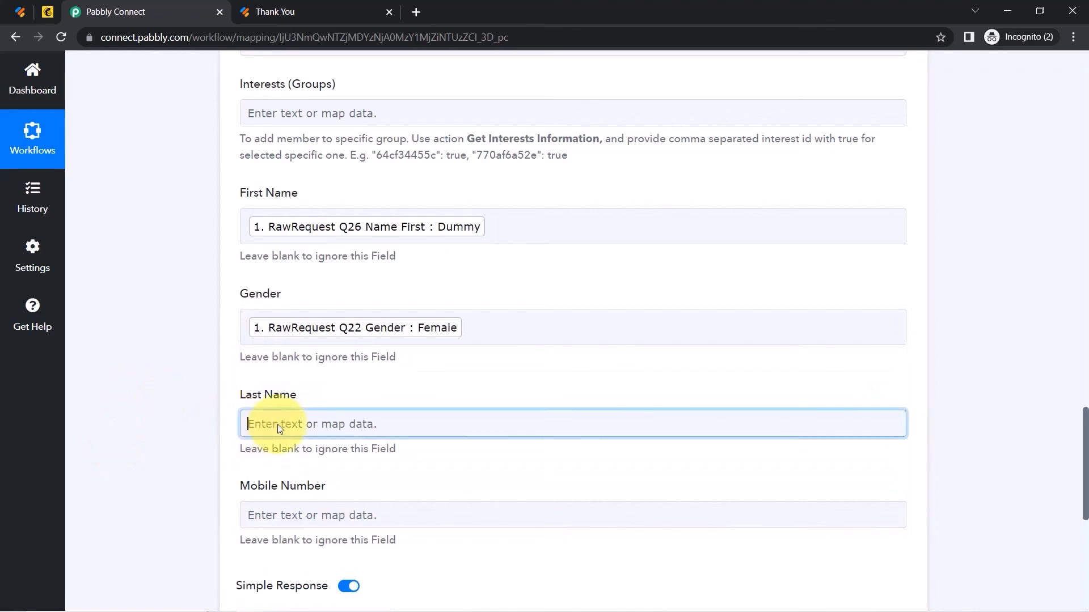
pyautogui.click(275, 485)
pyautogui.write('cust')
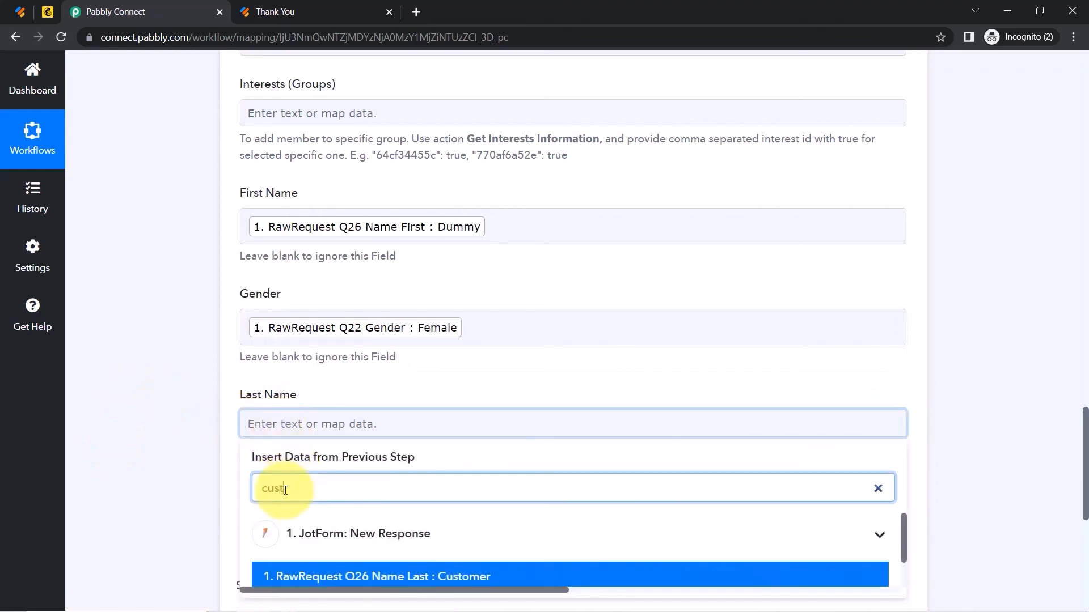
pyautogui.write('o')
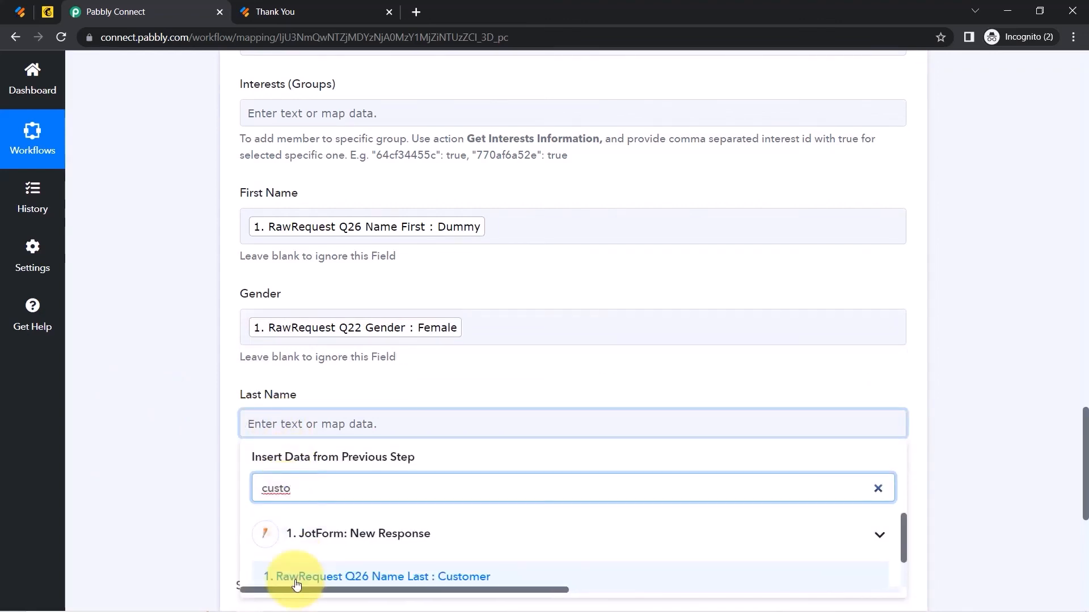
pyautogui.click(295, 577)
pyautogui.click(154, 348)
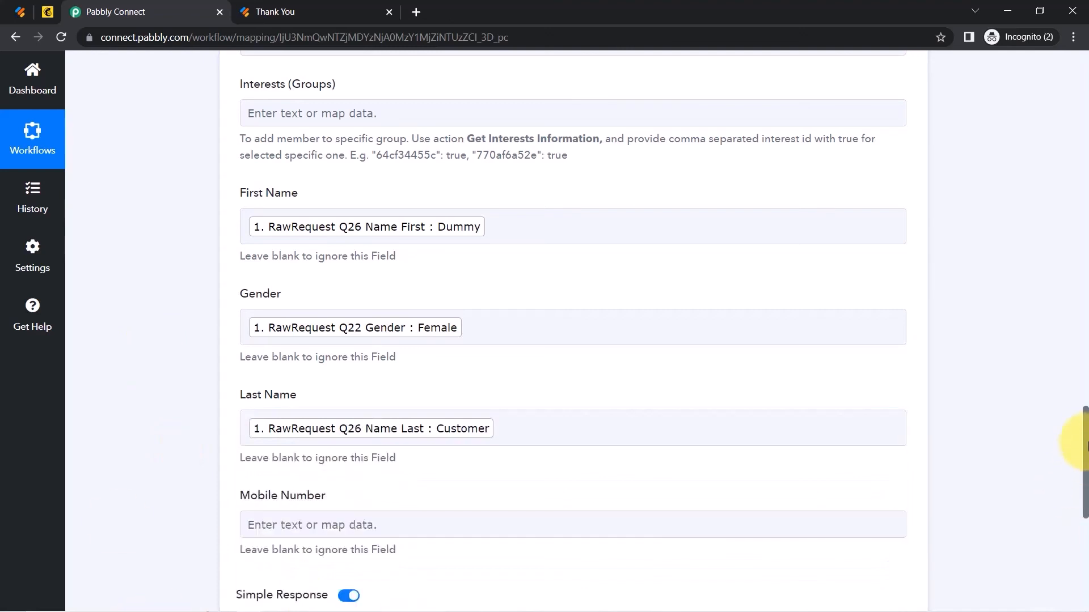
# Map the Q23 Phone answer (searched '92') into Mobile Number.
pyautogui.moveTo(1086, 422); pyautogui.dragTo(1085, 467)
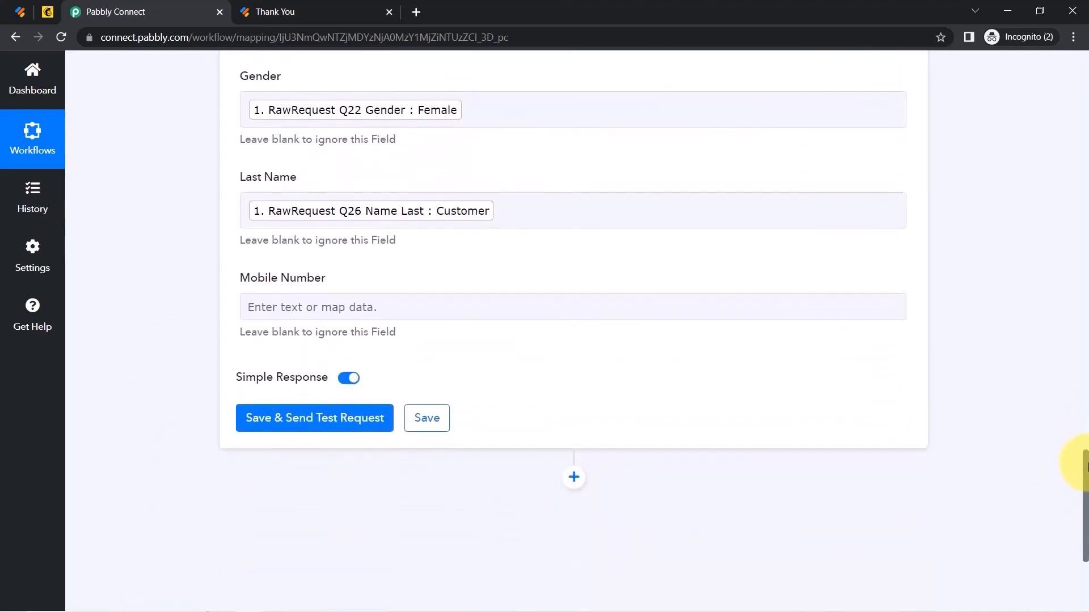
pyautogui.click(265, 307)
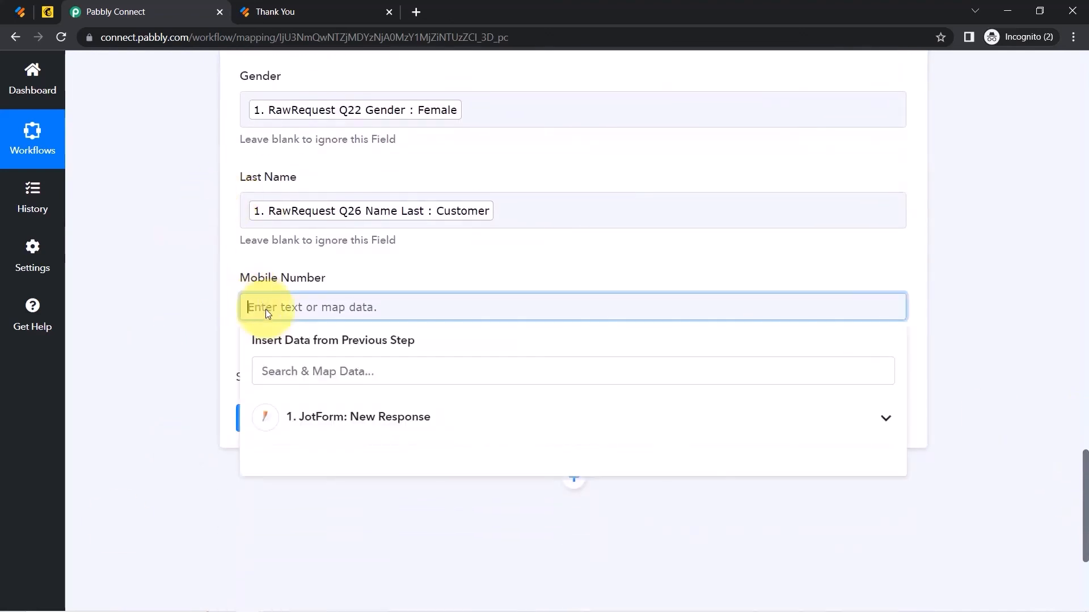
pyautogui.click(298, 401)
pyautogui.click(287, 372)
pyautogui.write('9')
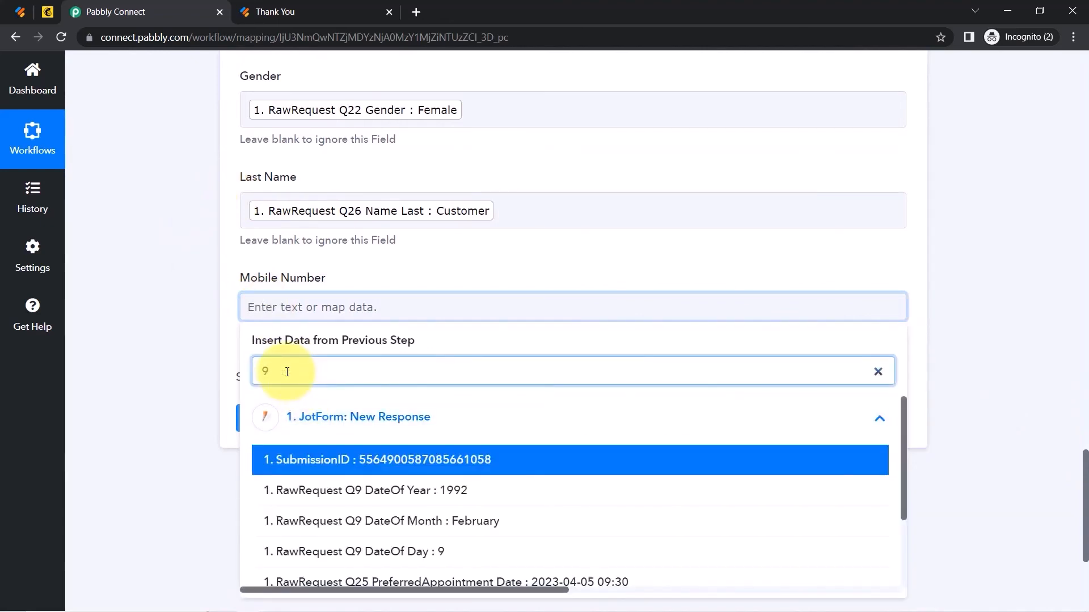
pyautogui.write('2')
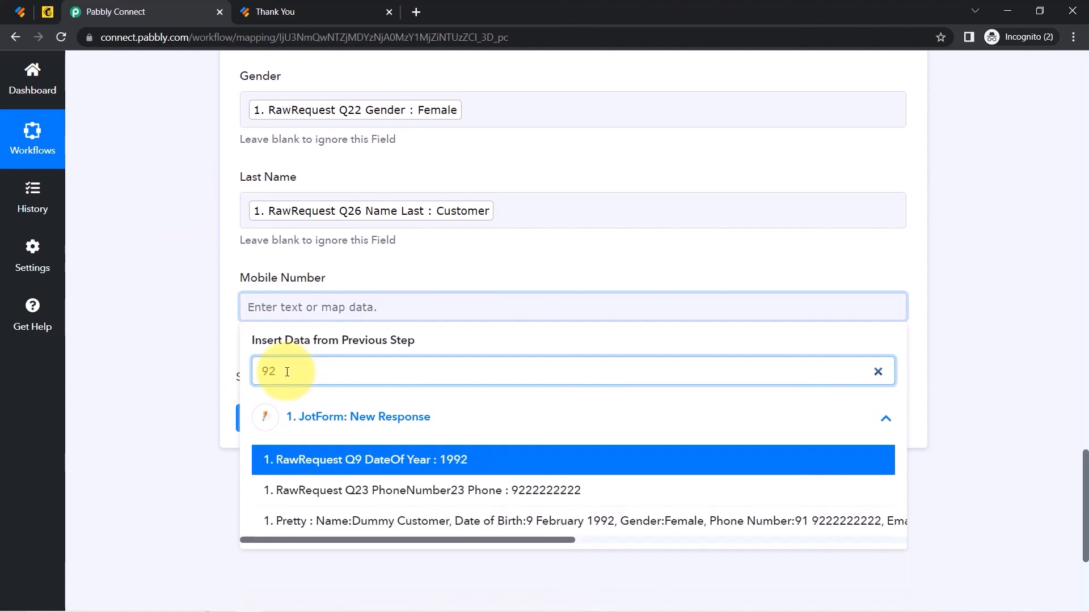
pyautogui.click(362, 491)
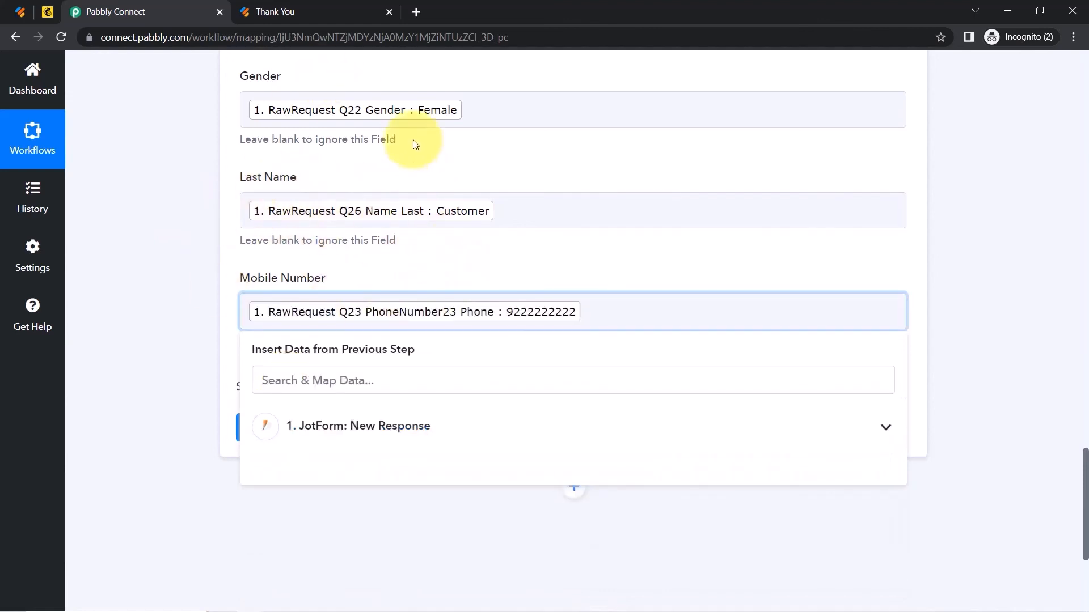
# Delete the stray characters after Female so Gender holds only that value.
pyautogui.click(477, 116)
pyautogui.moveTo(469, 113)
pyautogui.mouseDown()
pyautogui.moveTo(576, 105)
pyautogui.moveTo(467, 112)
pyautogui.mouseUp()
pyautogui.press('BackSpace')
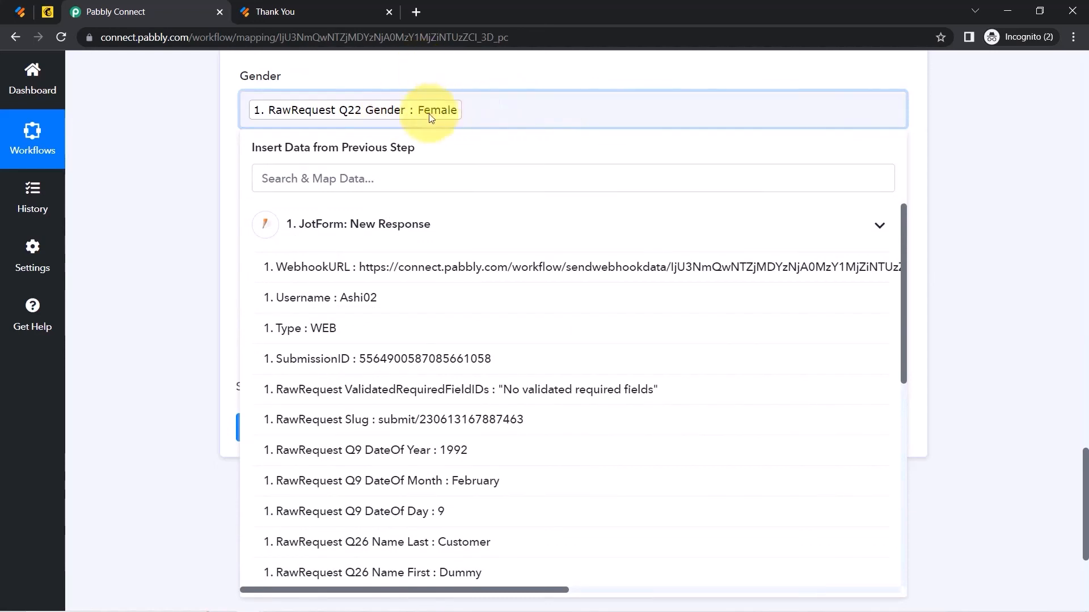
pyautogui.click(158, 217)
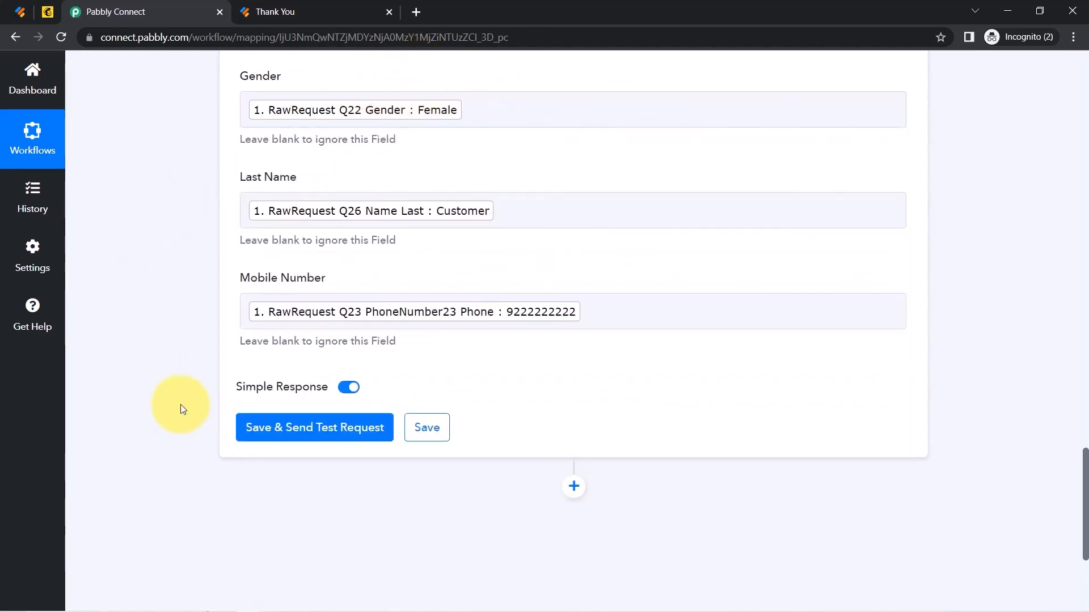
# Show the PabblyConnect audience's All contacts list in Mailchimp.
pyautogui.click(49, 16)
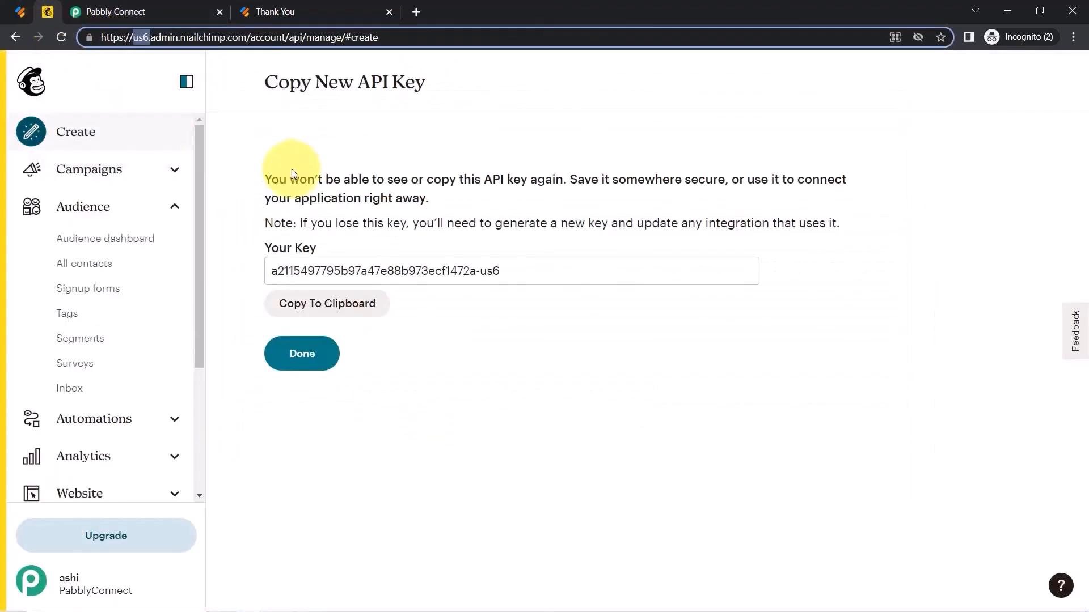
pyautogui.click(65, 272)
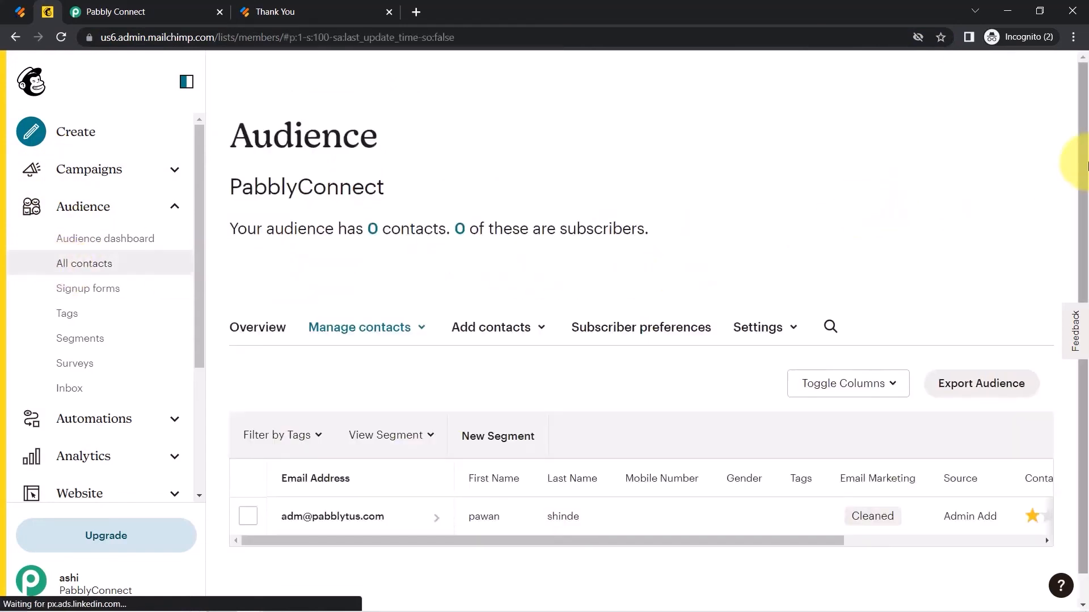
pyautogui.scroll(-1, 1082, 169)
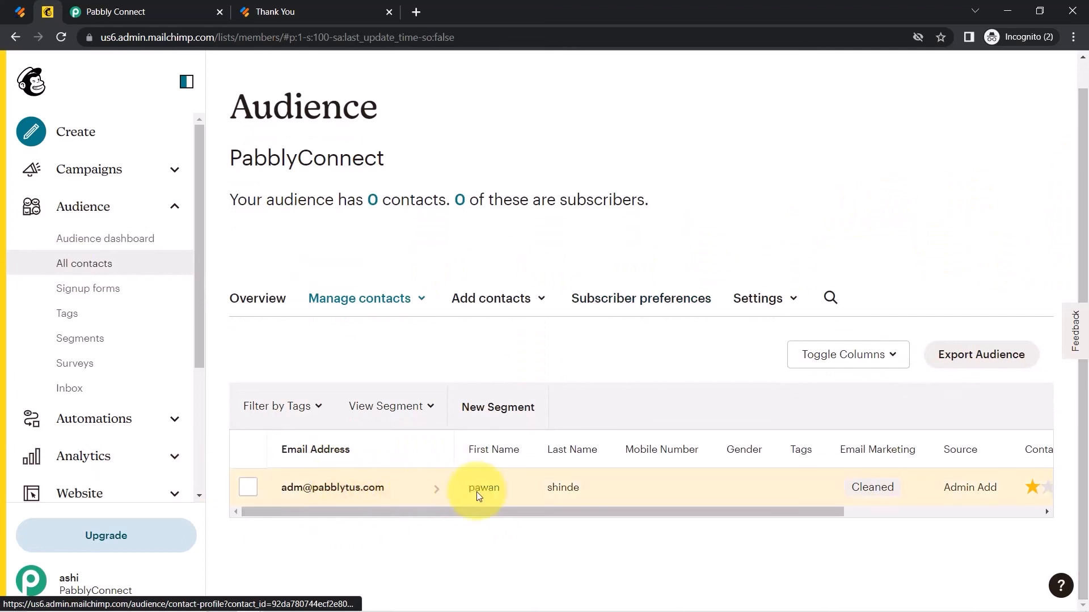
# Save the MailChimp step, send a test request, and reload Mailchimp contacts.
pyautogui.click(114, 12)
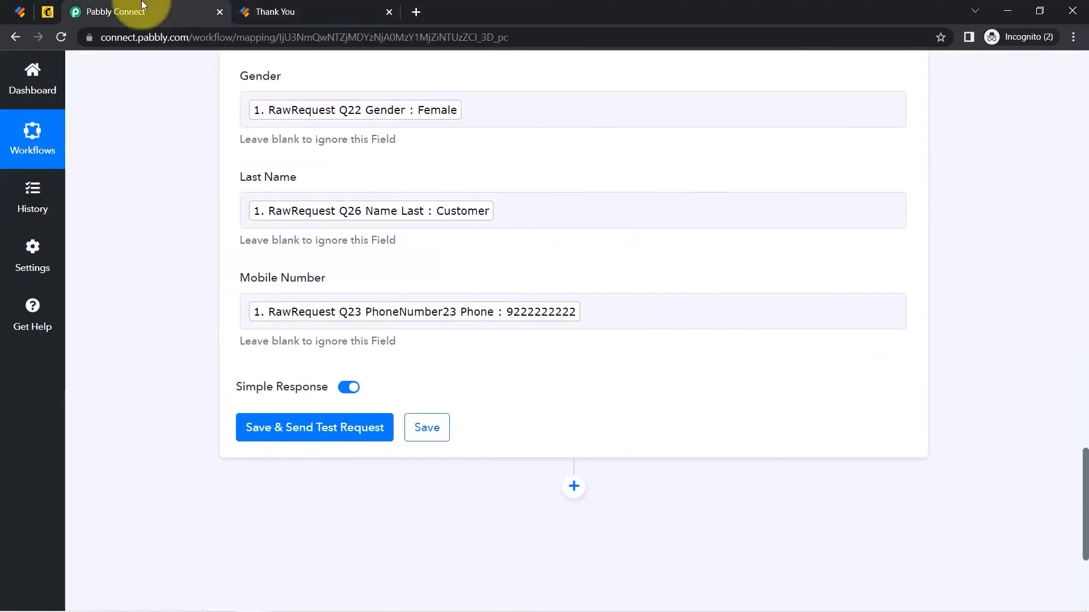
pyautogui.click(295, 439)
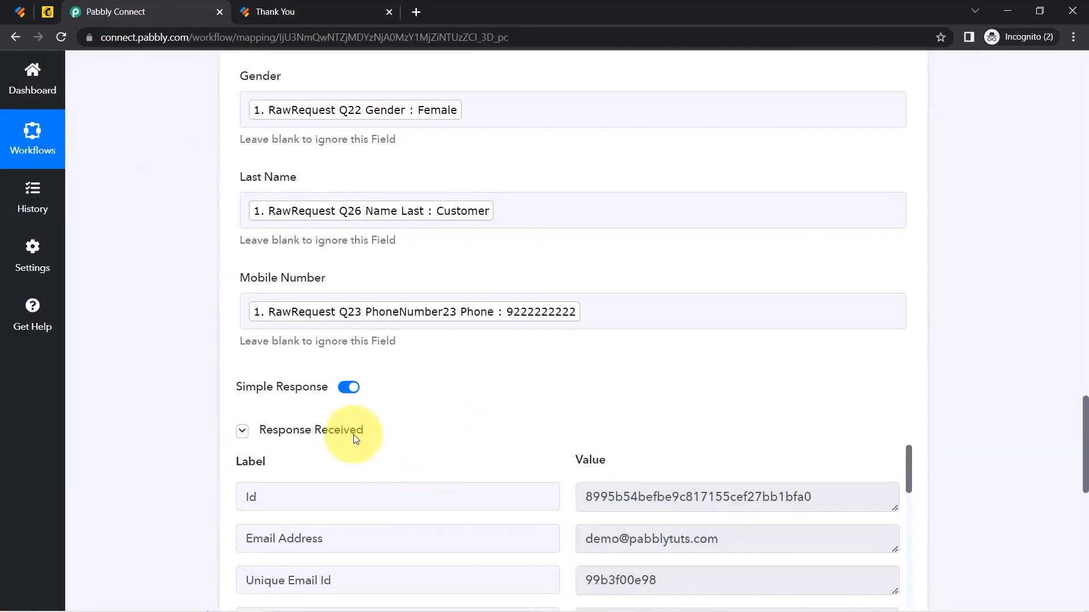
pyautogui.click(51, 14)
pyautogui.click(61, 37)
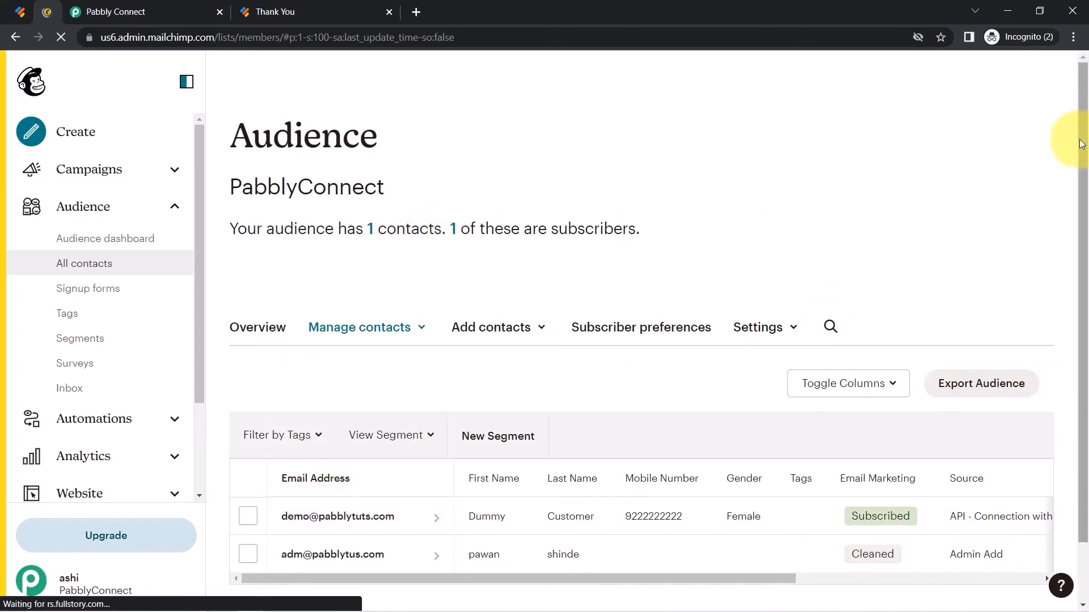
# Check the new subscriber's row in Mailchimp, reload Jotform's thank-you page, then return.
pyautogui.scroll(-1, 1076, 164)
pyautogui.scroll(-1, 1071, 170)
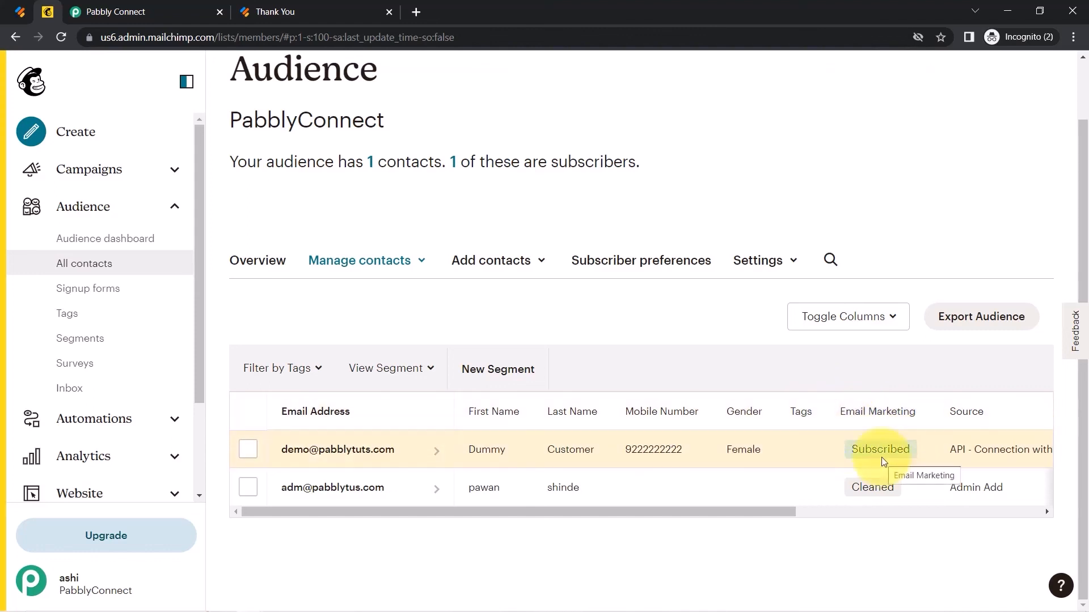
pyautogui.click(17, 11)
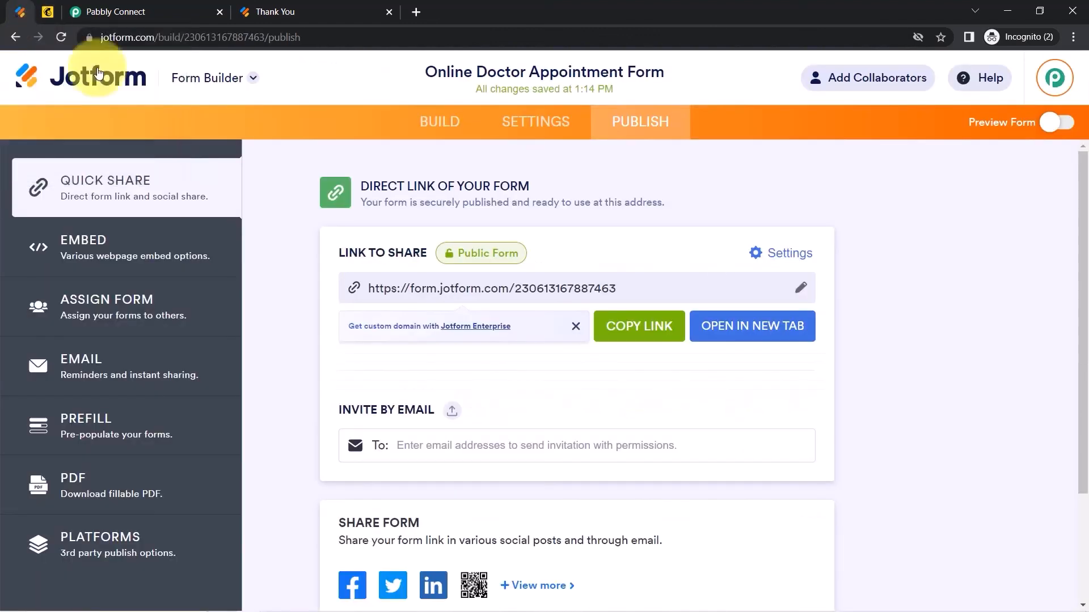
pyautogui.click(356, 3)
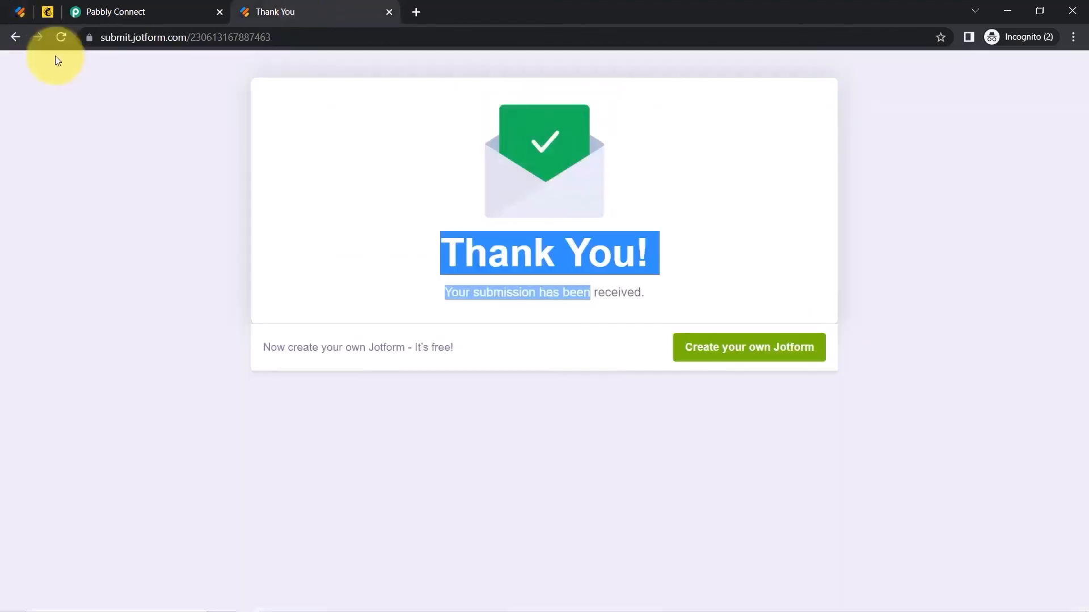
pyautogui.click(59, 37)
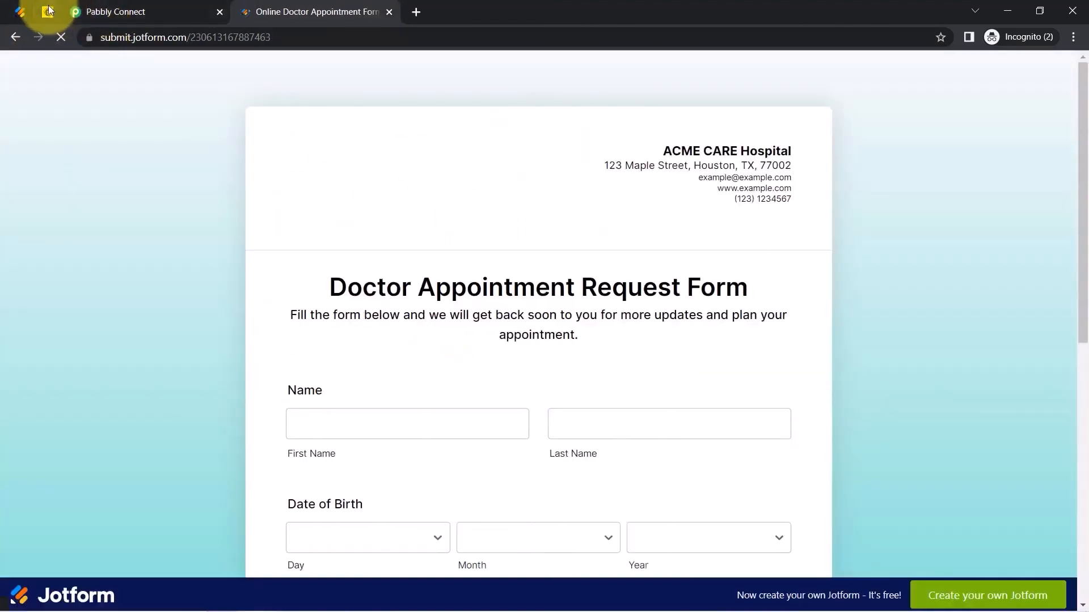
pyautogui.click(47, 12)
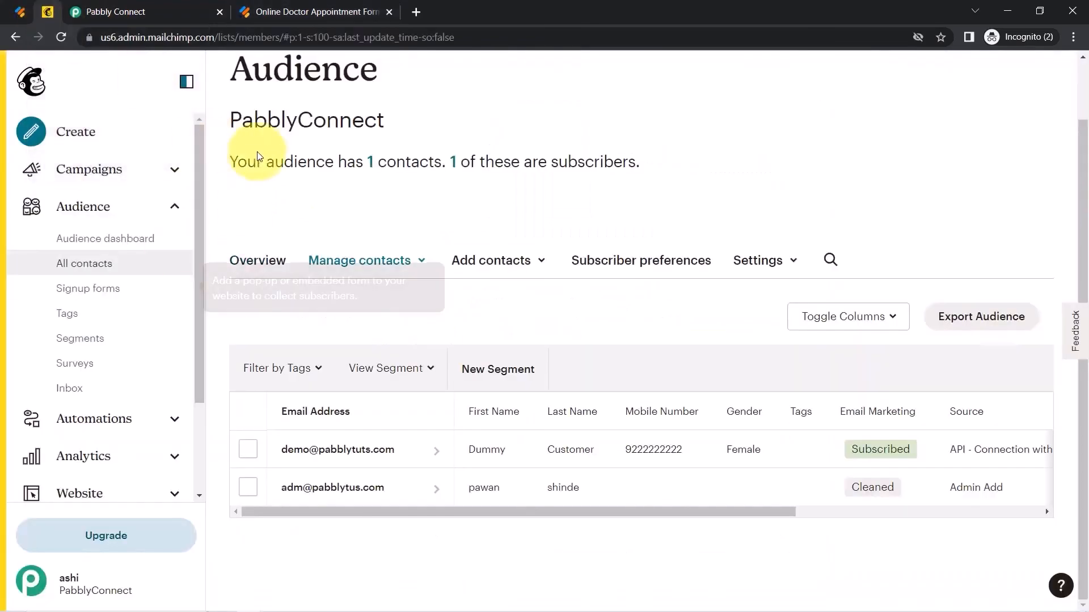
# Collapse the JotForm New Response trigger and MailChimp Add New Member action steps.
pyautogui.click(187, 11)
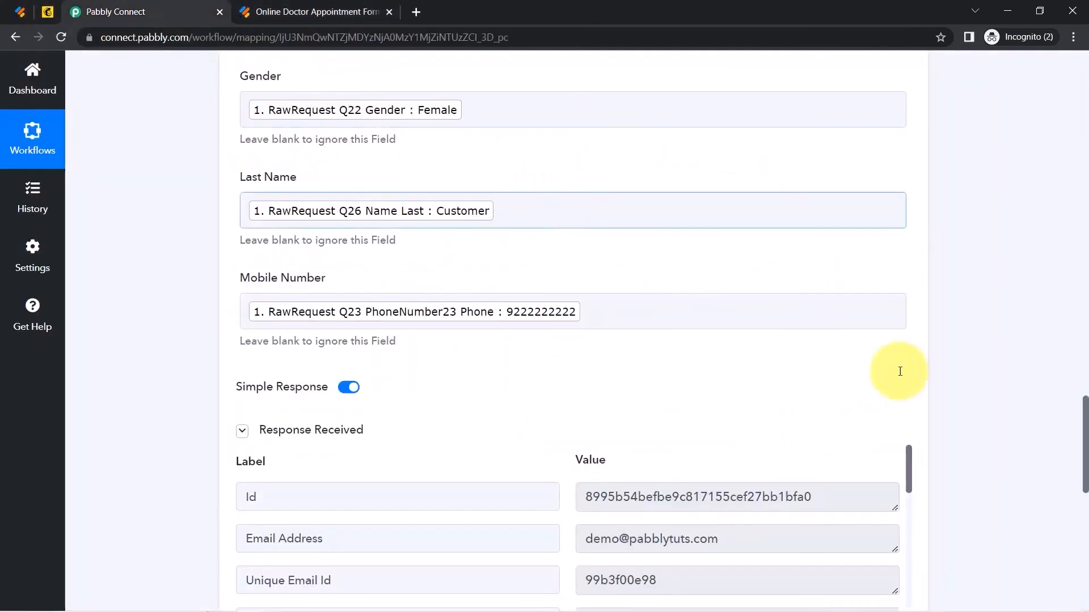
pyautogui.moveTo(1085, 451); pyautogui.dragTo(1062, 97)
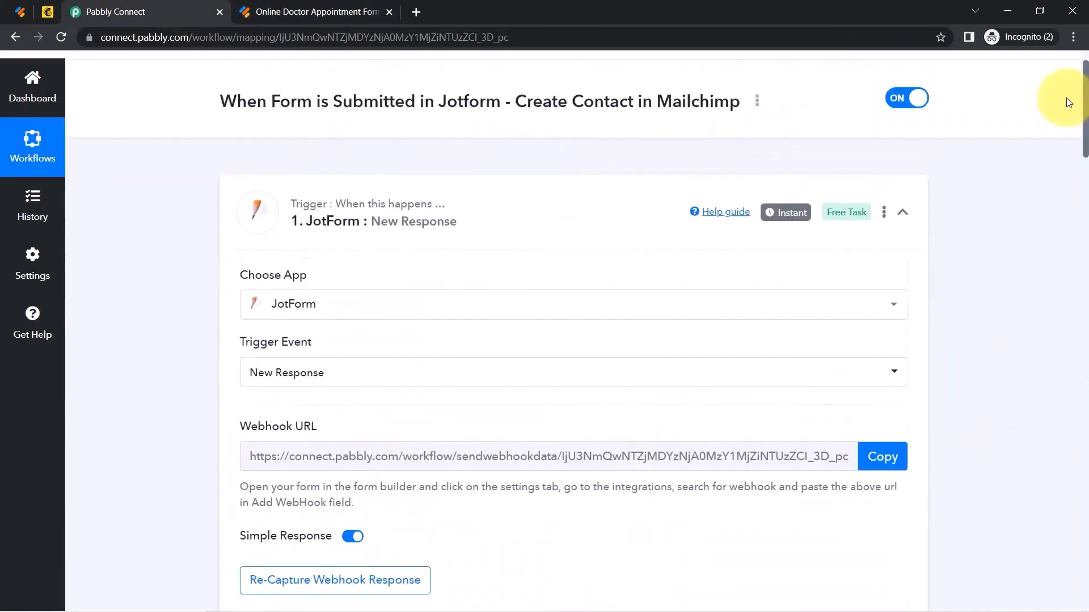
pyautogui.moveTo(777, 275)
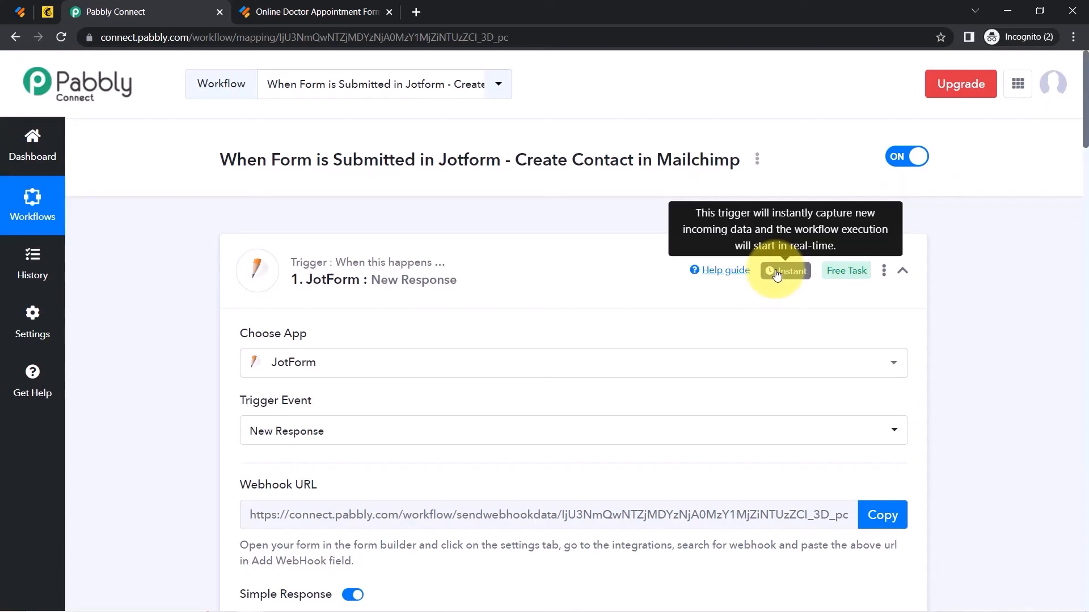
pyautogui.click(426, 275)
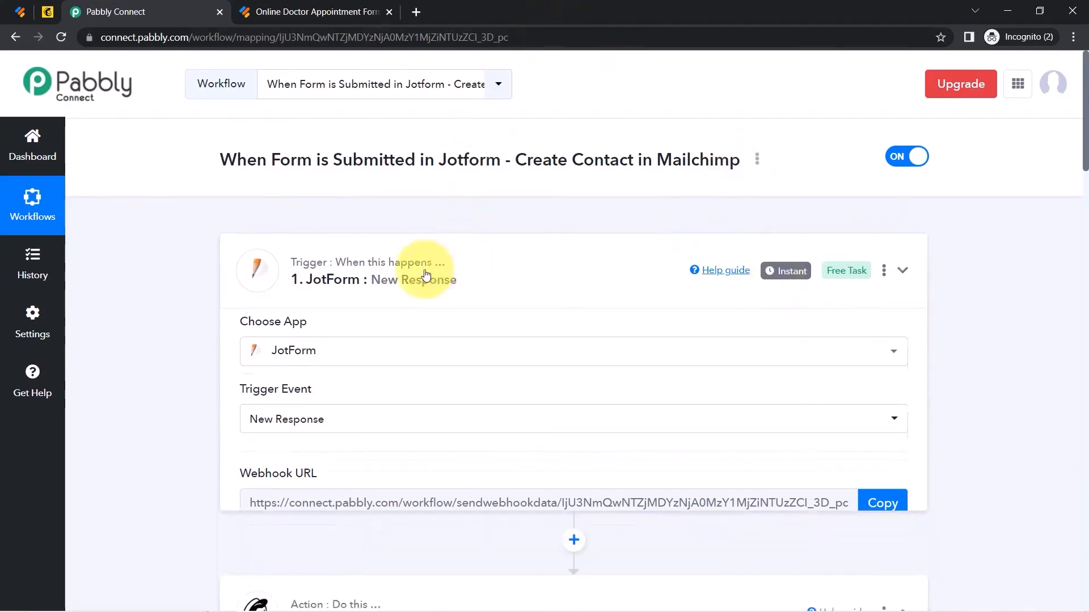
pyautogui.click(364, 418)
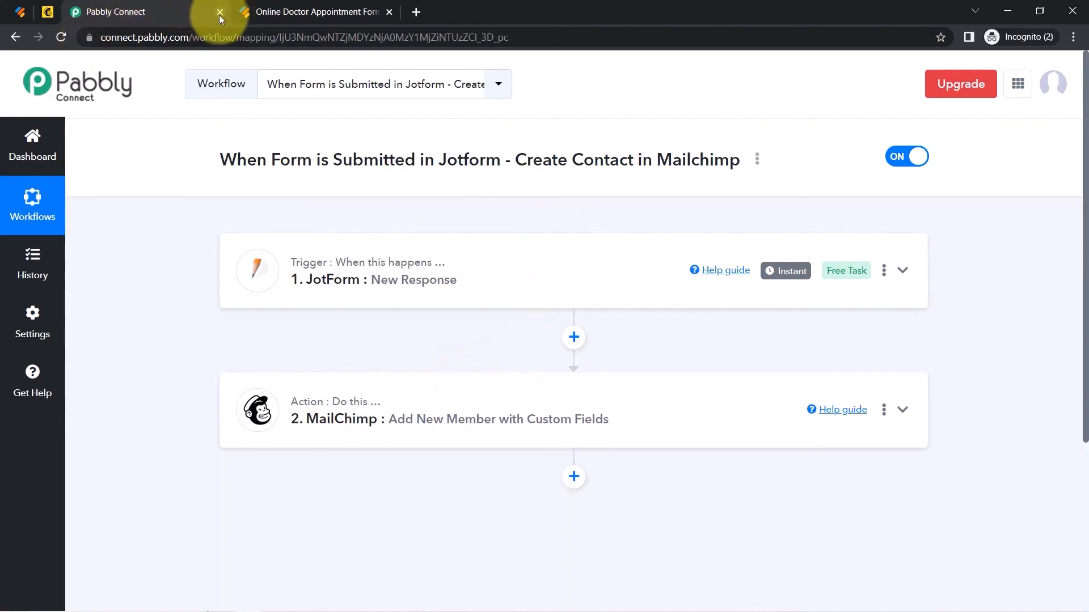
# Copy the workflow's share link from the Share Workflow dialog, then close it.
pyautogui.click(758, 159)
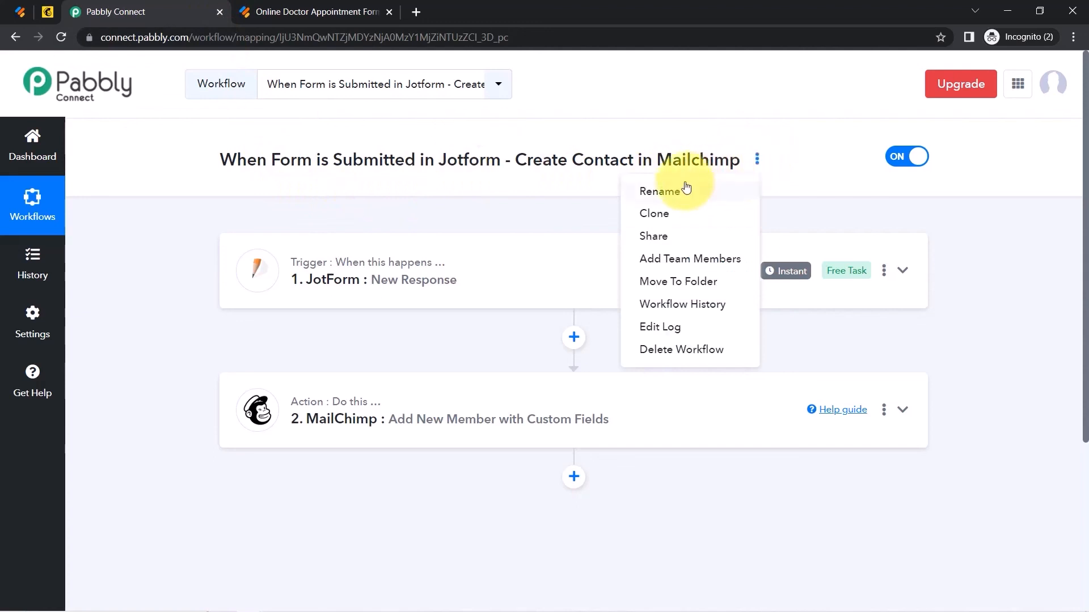
pyautogui.click(653, 236)
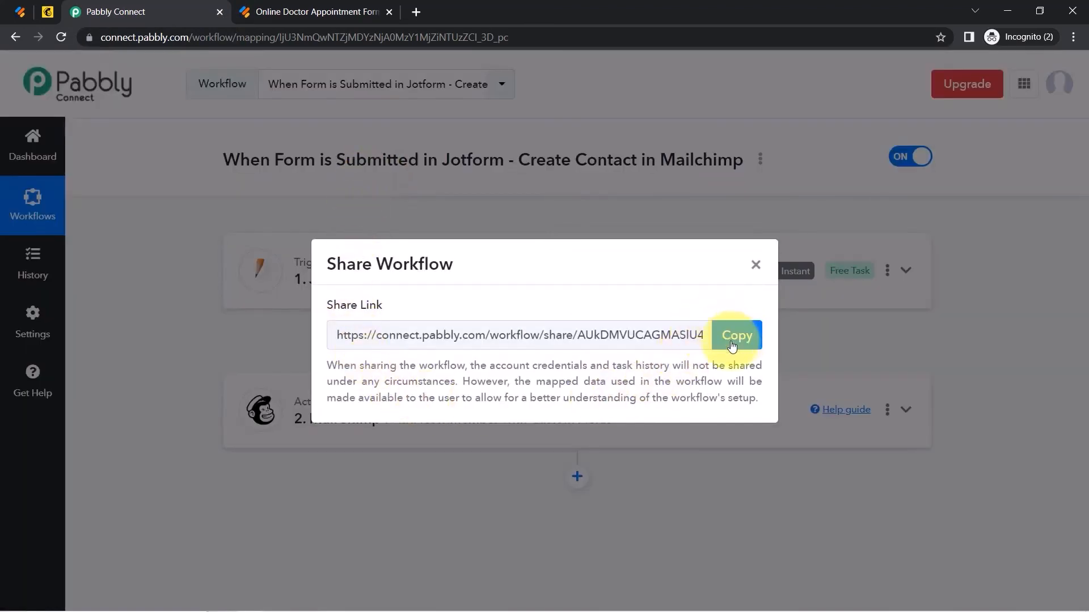
pyautogui.click(735, 343)
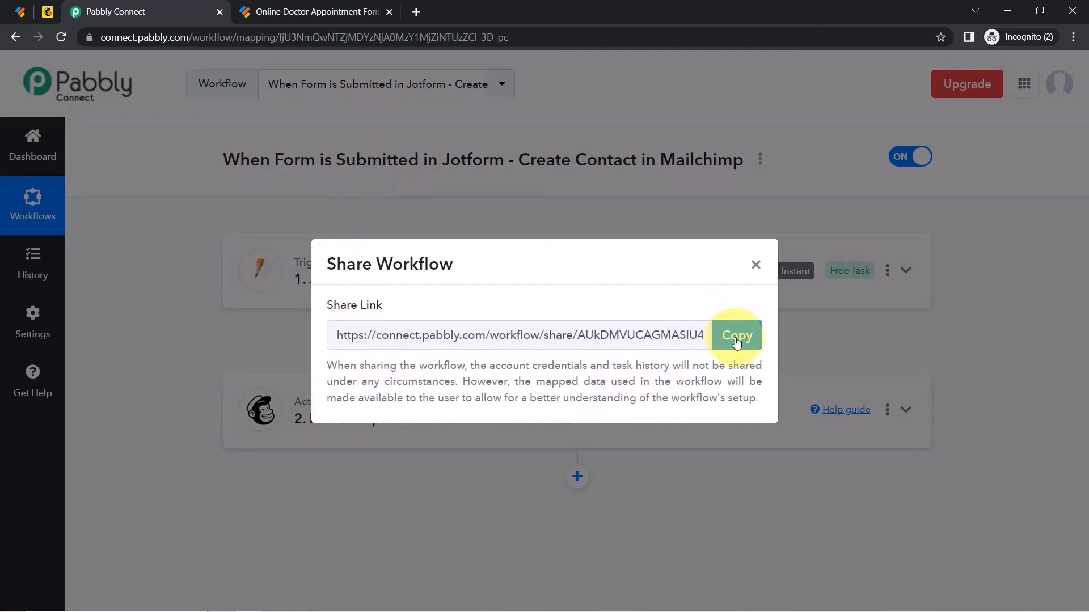
pyautogui.click(755, 266)
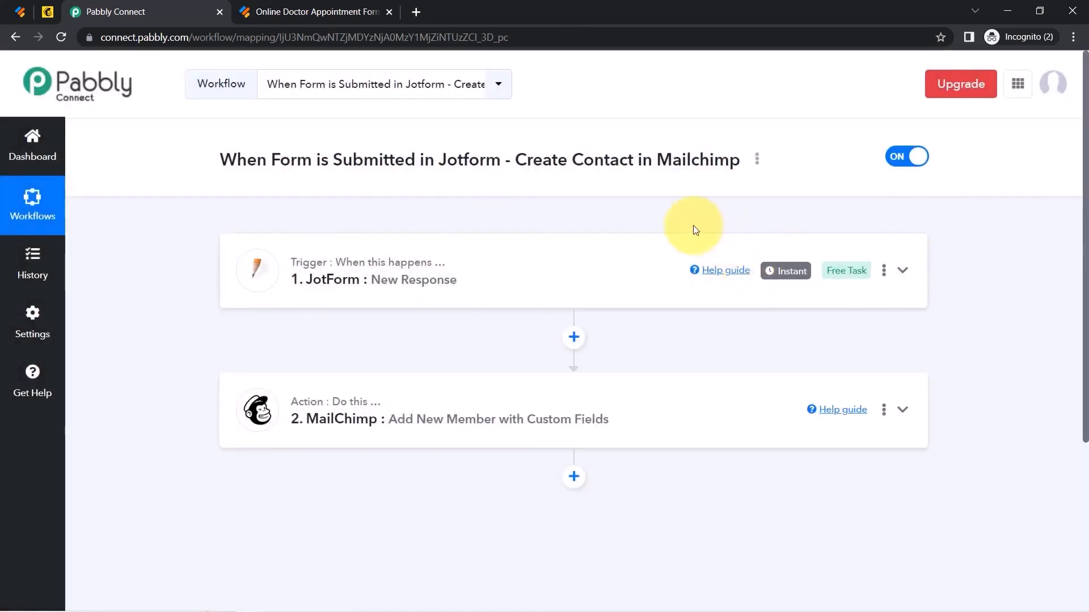